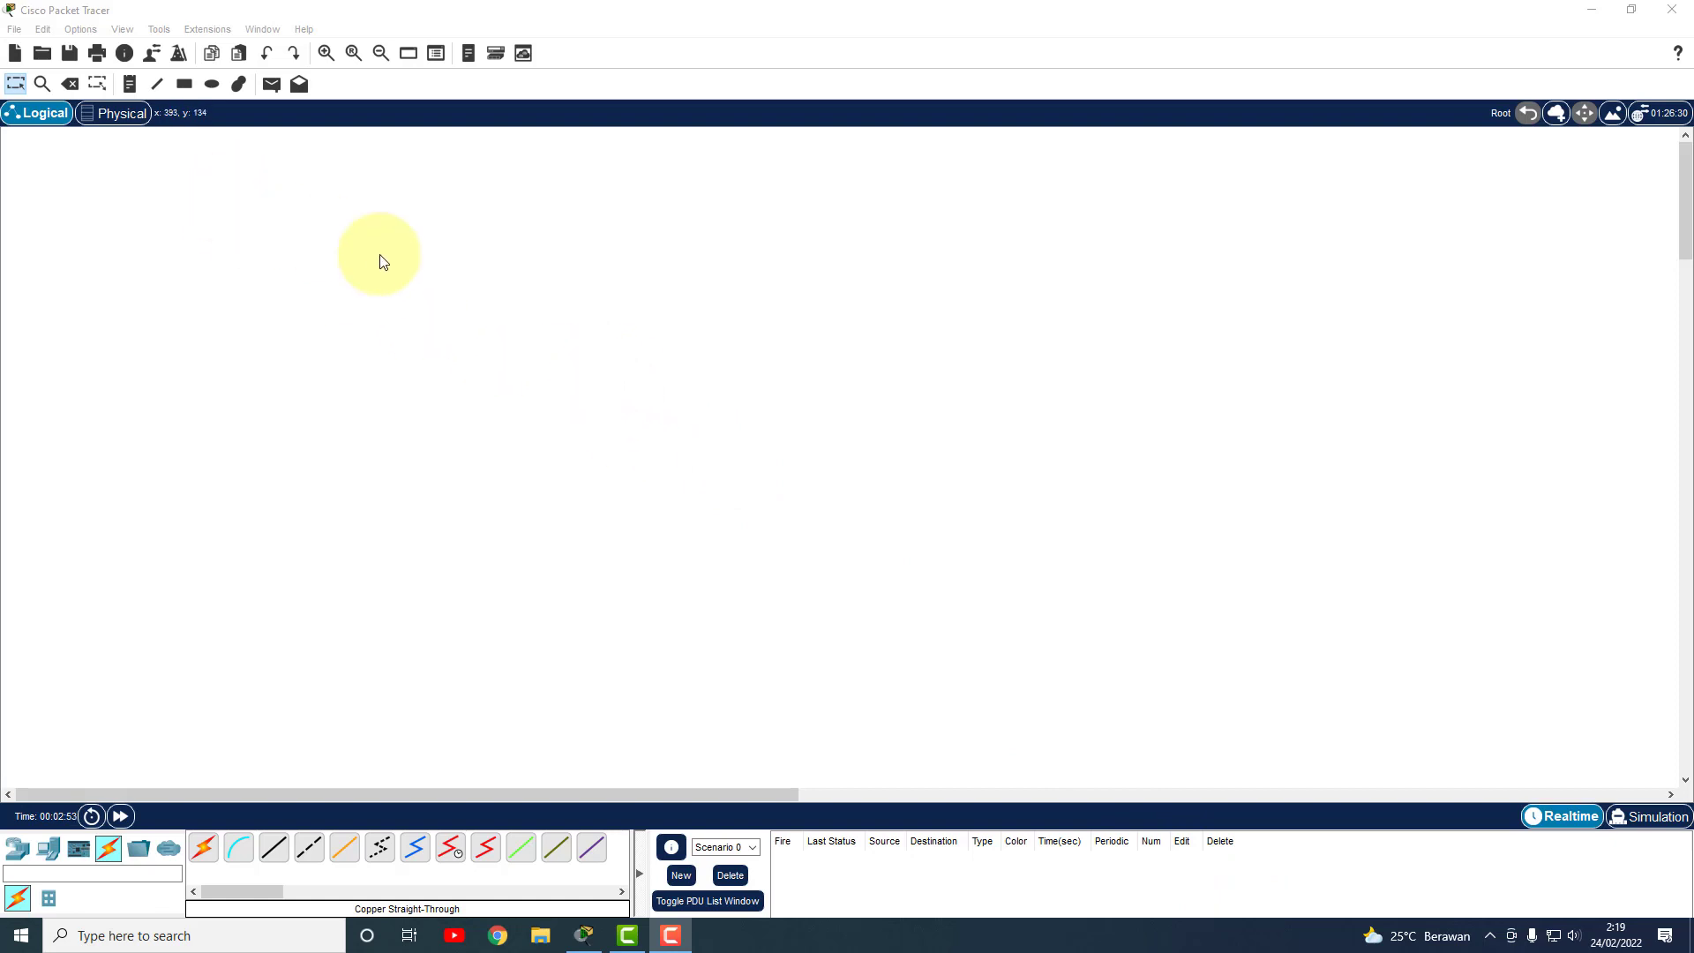
# Place two generic PT routers, Router0 and Router1, side by side and line them up.
pyautogui.click(18, 848)
pyautogui.click(521, 847)
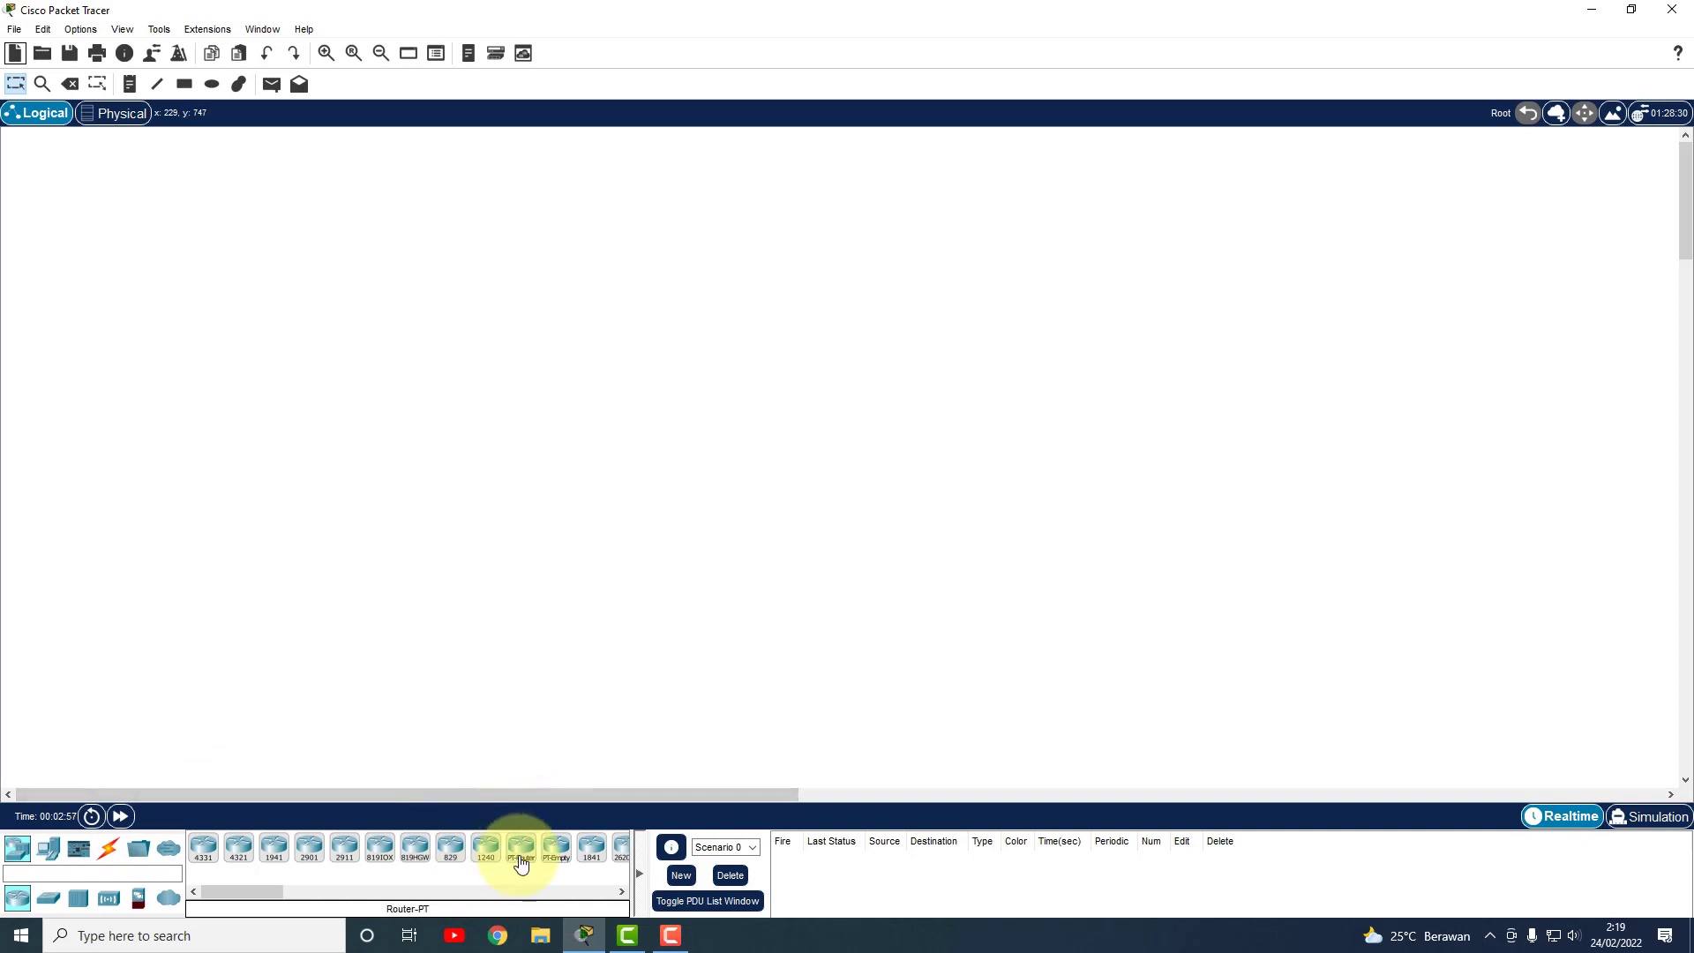
pyautogui.click(559, 282)
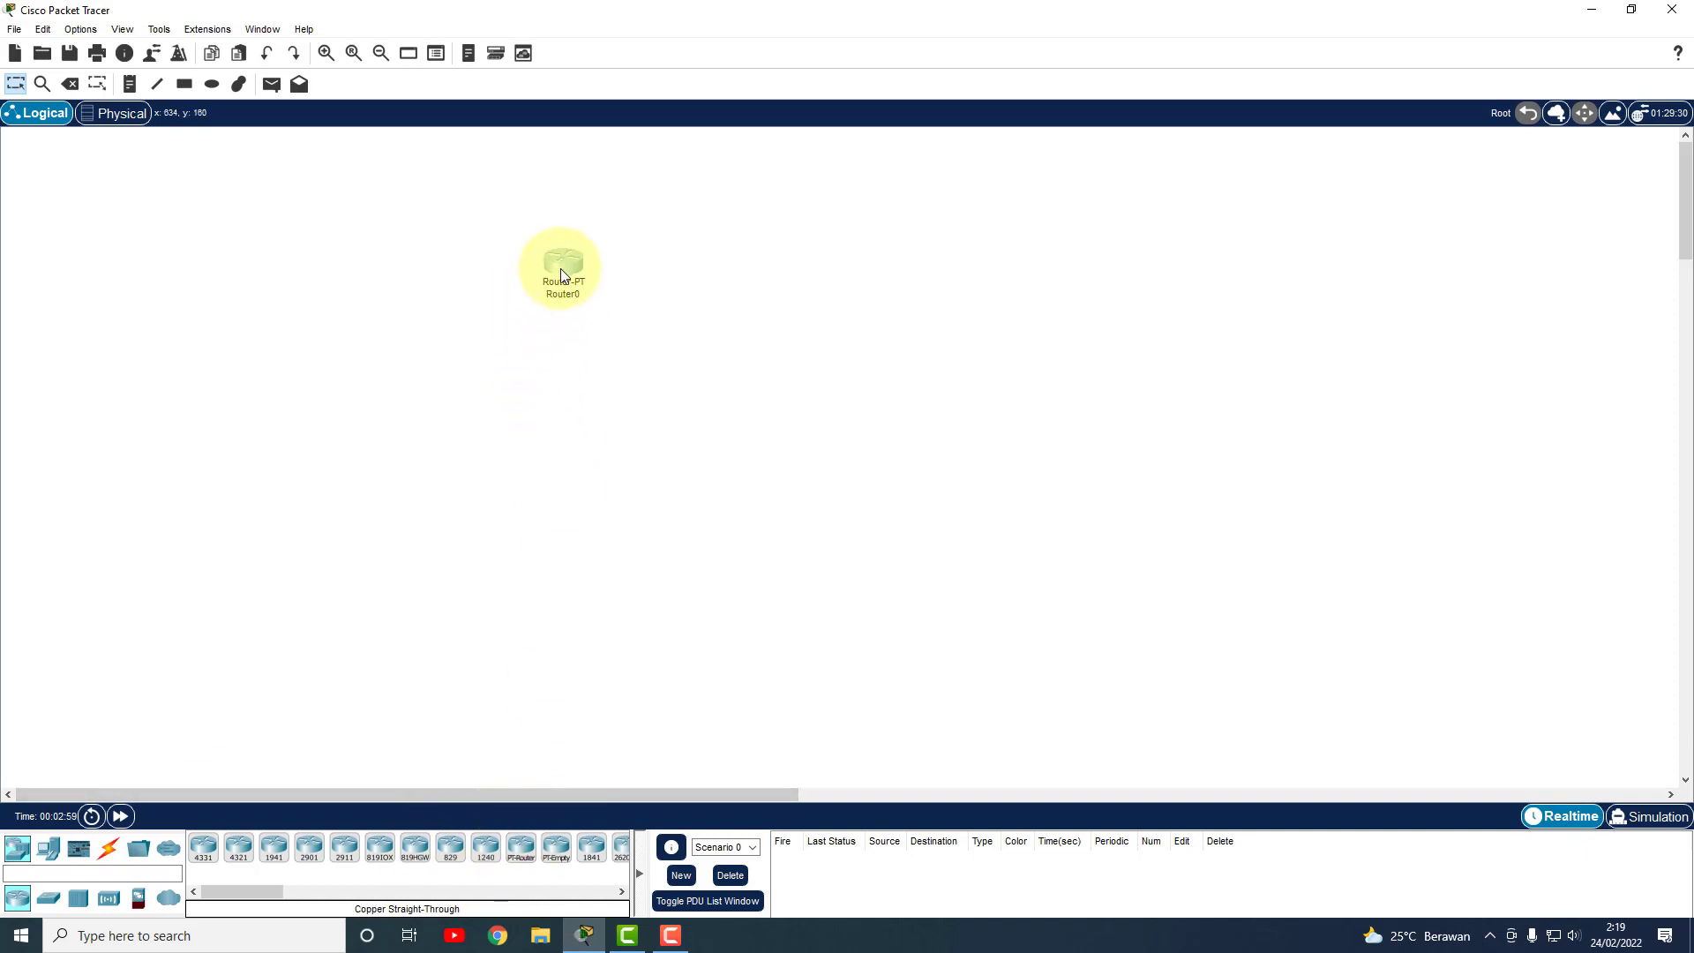
pyautogui.click(521, 847)
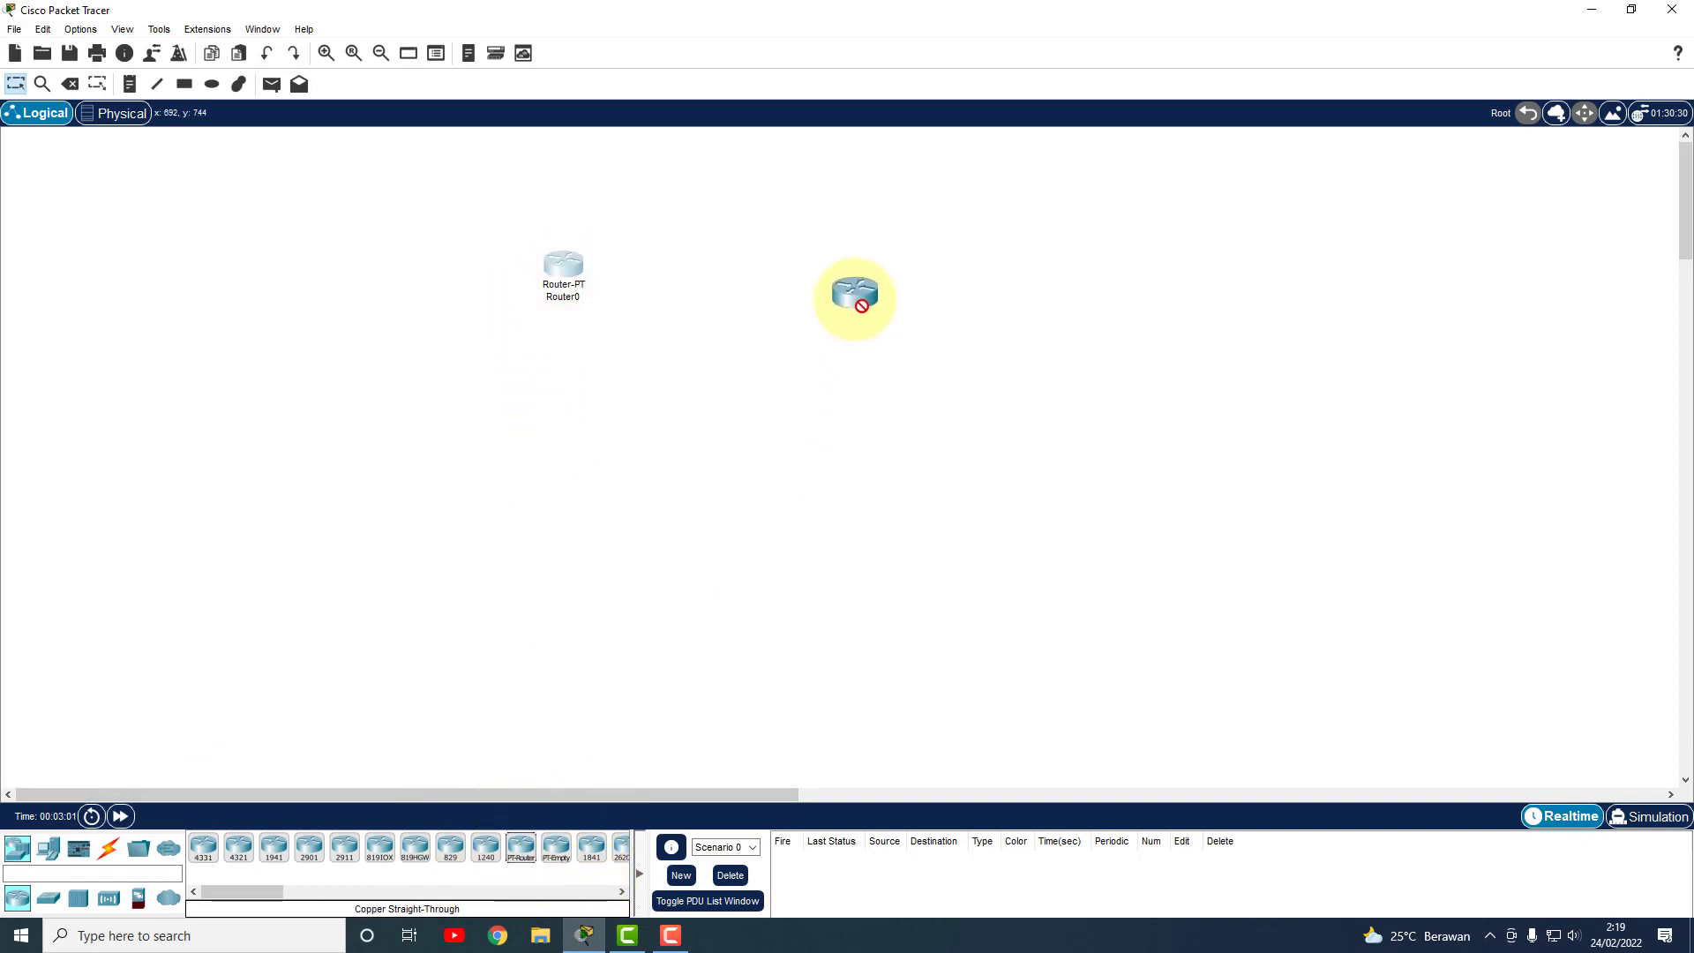
pyautogui.click(898, 264)
pyautogui.moveTo(577, 268); pyautogui.dragTo(599, 260)
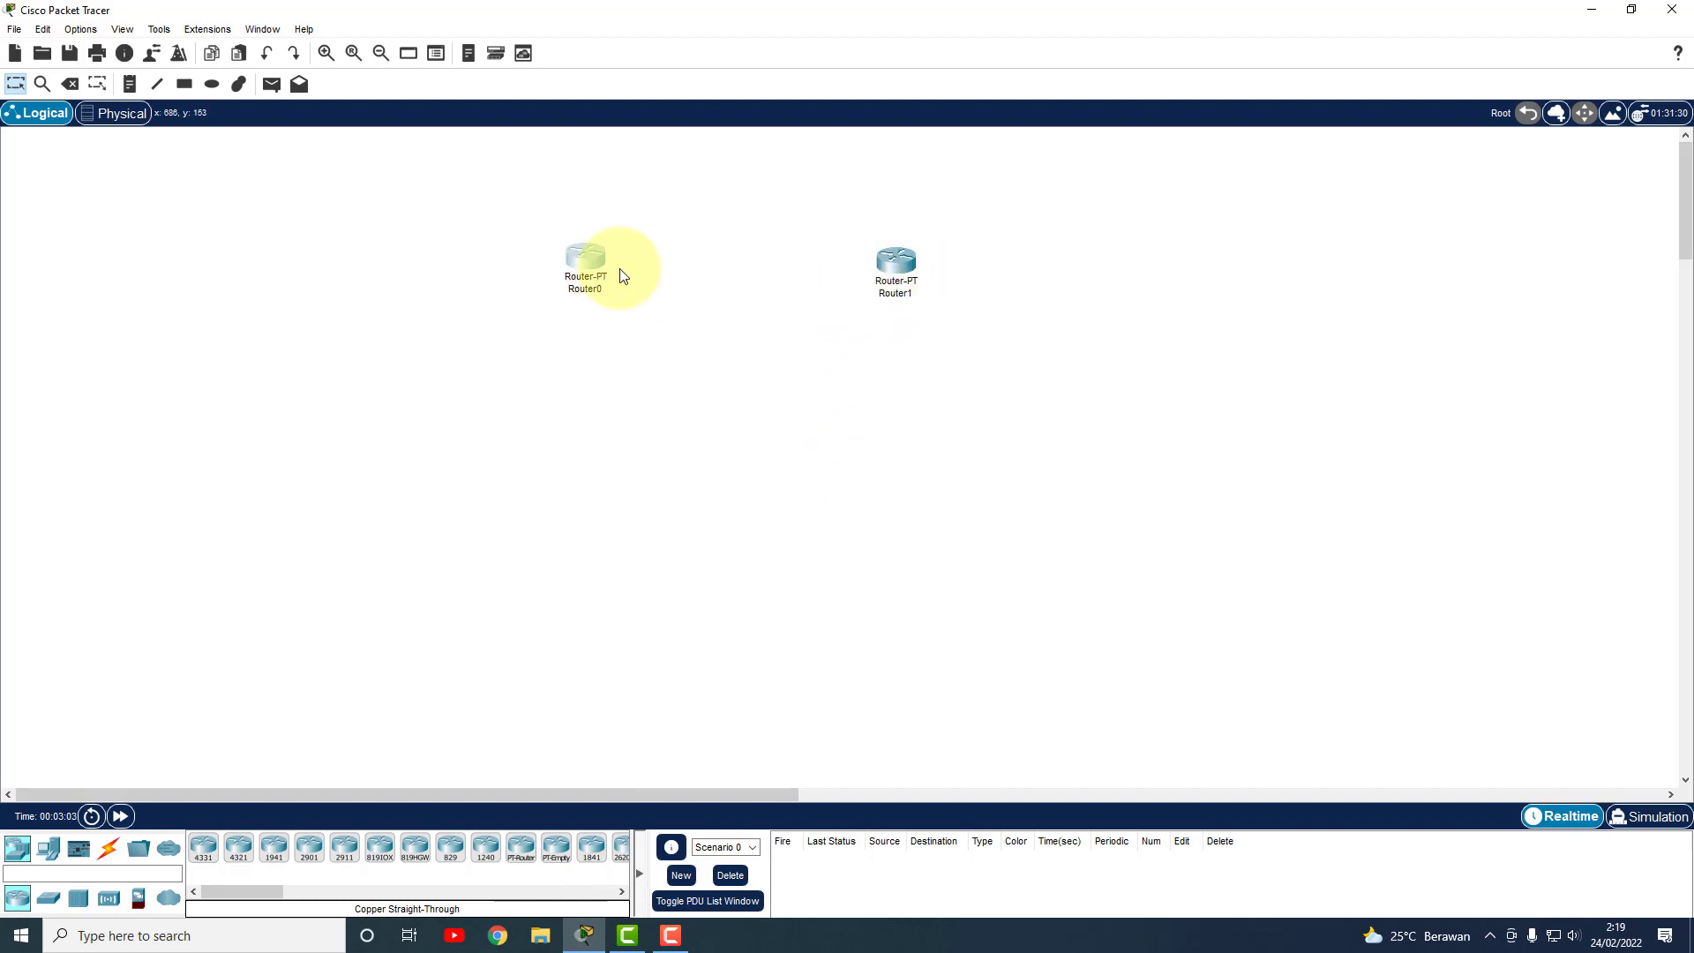
pyautogui.moveTo(902, 272); pyautogui.dragTo(904, 268)
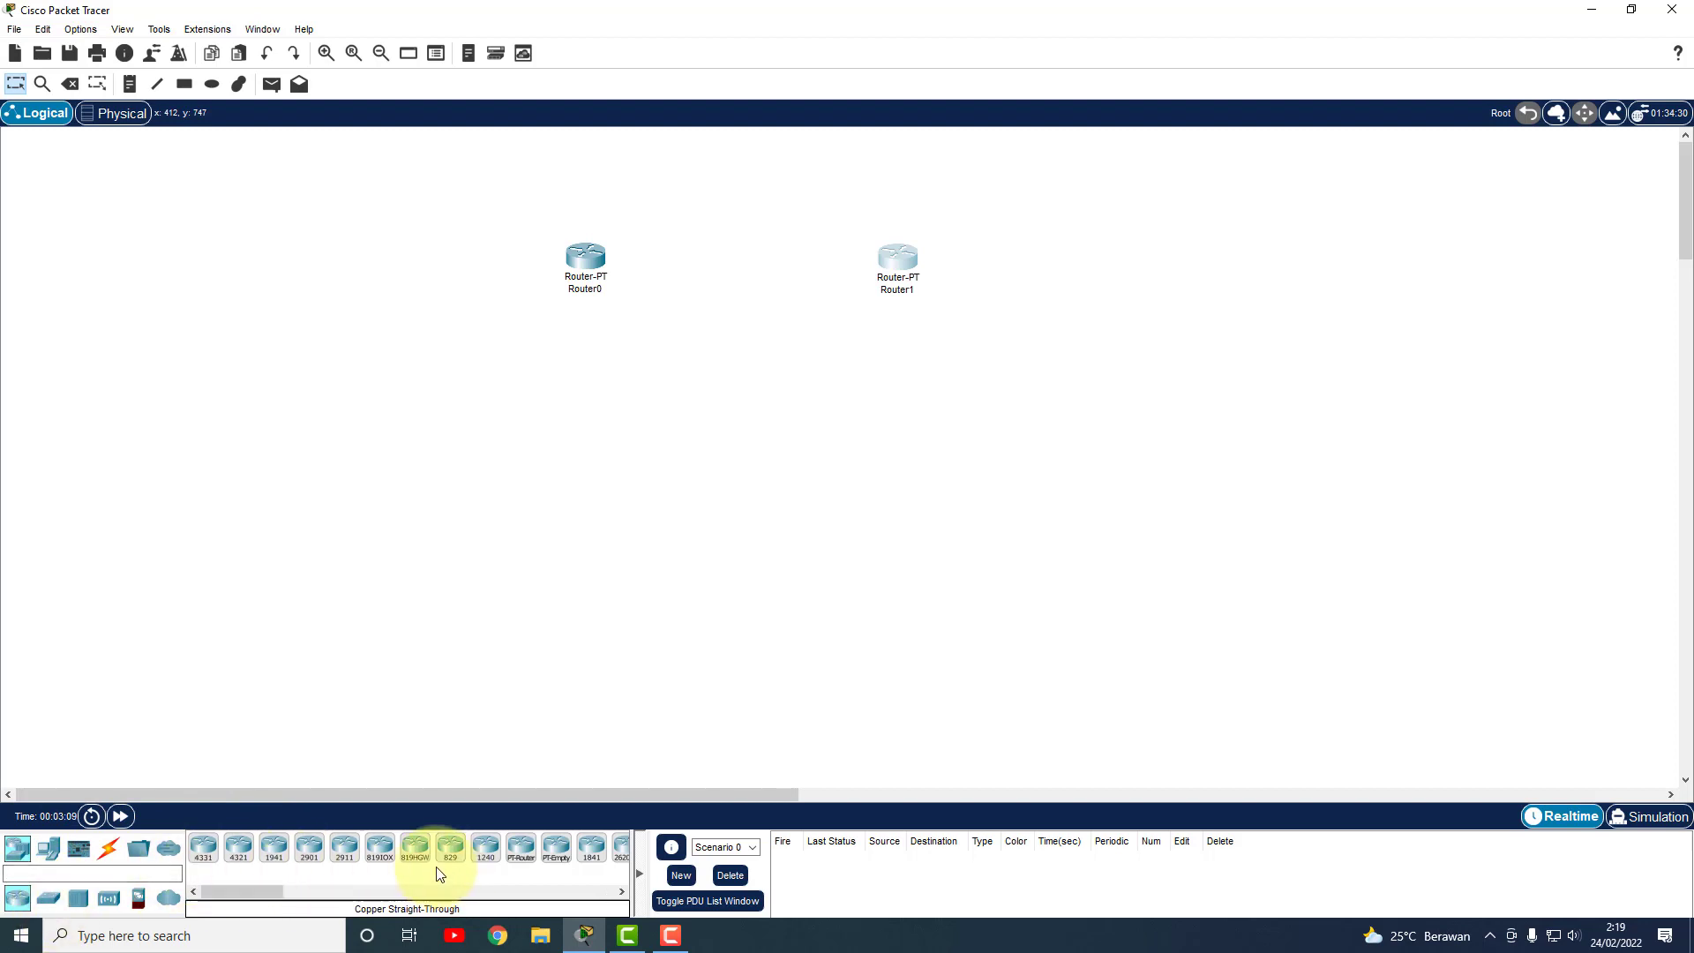
# Add two access points, one below each router, and align Router0 with them.
pyautogui.click(78, 897)
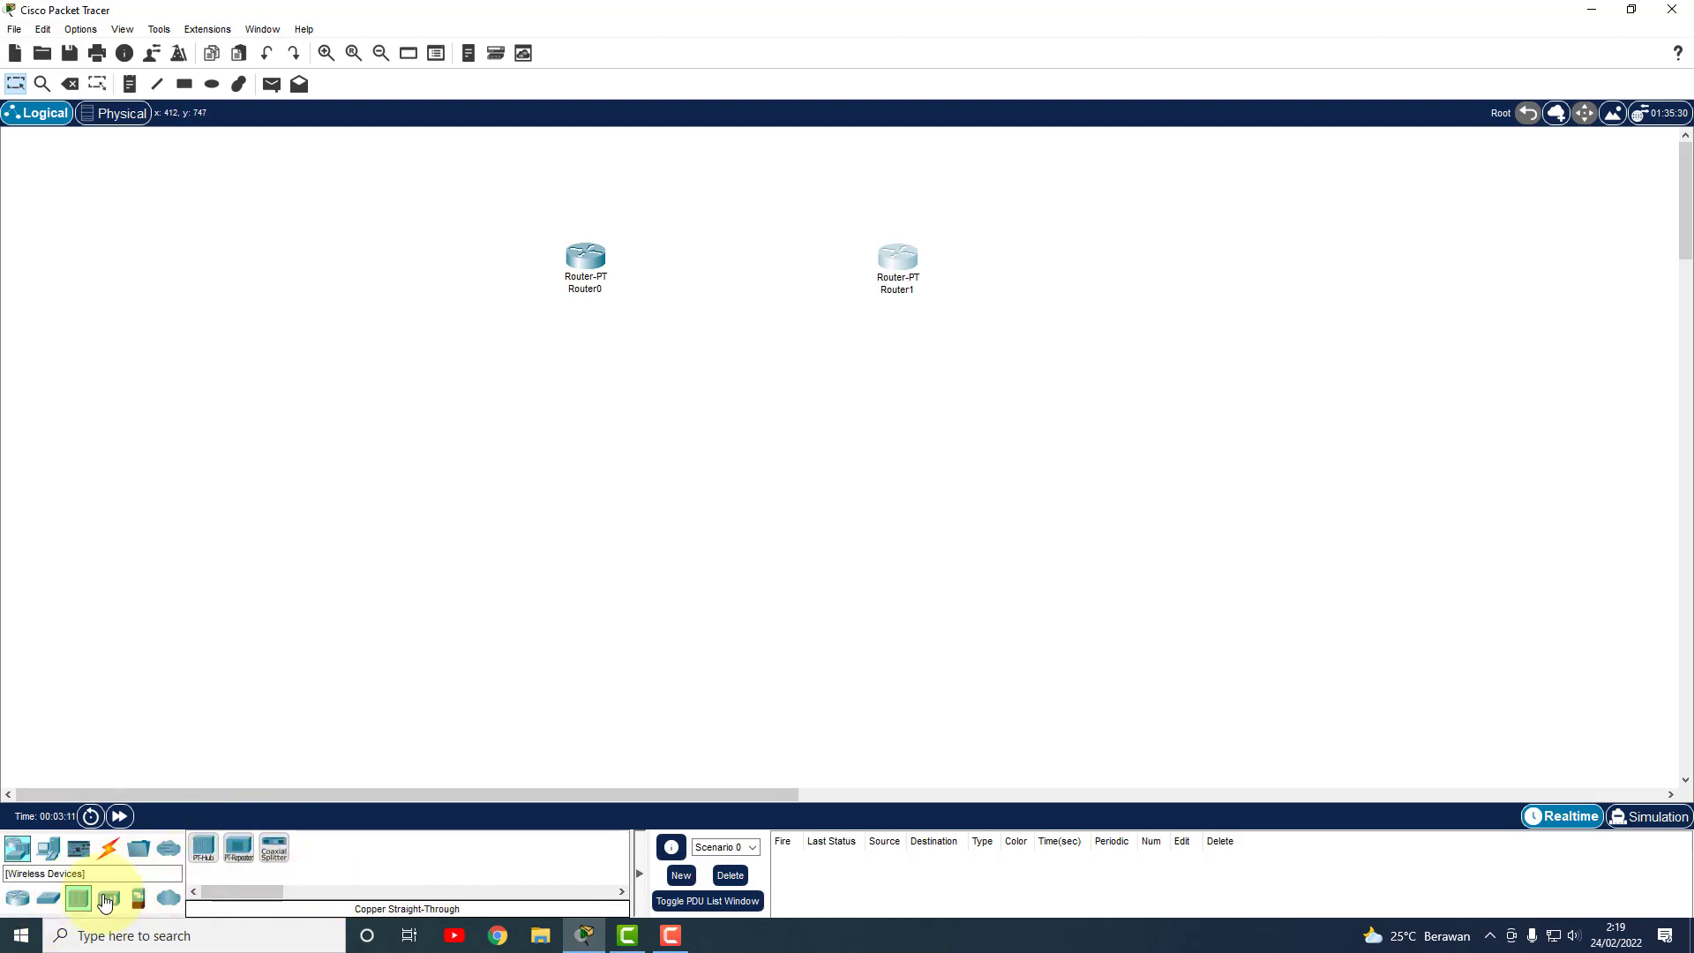
pyautogui.click(108, 898)
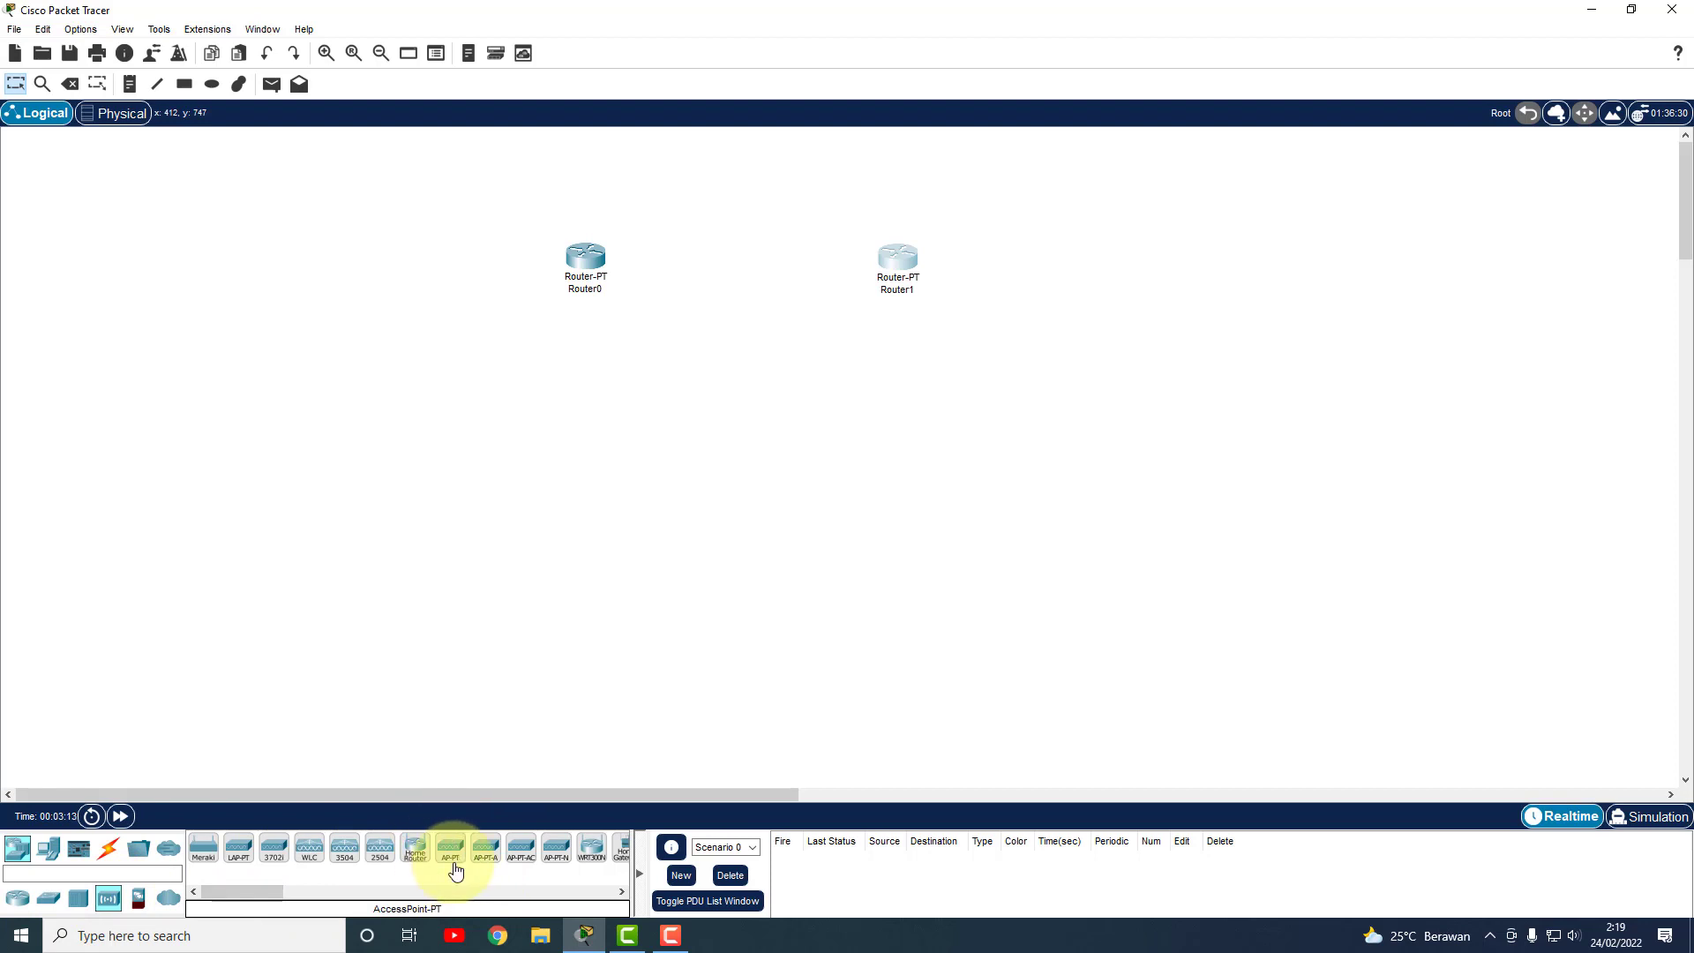
pyautogui.moveTo(450, 858); pyautogui.dragTo(587, 457)
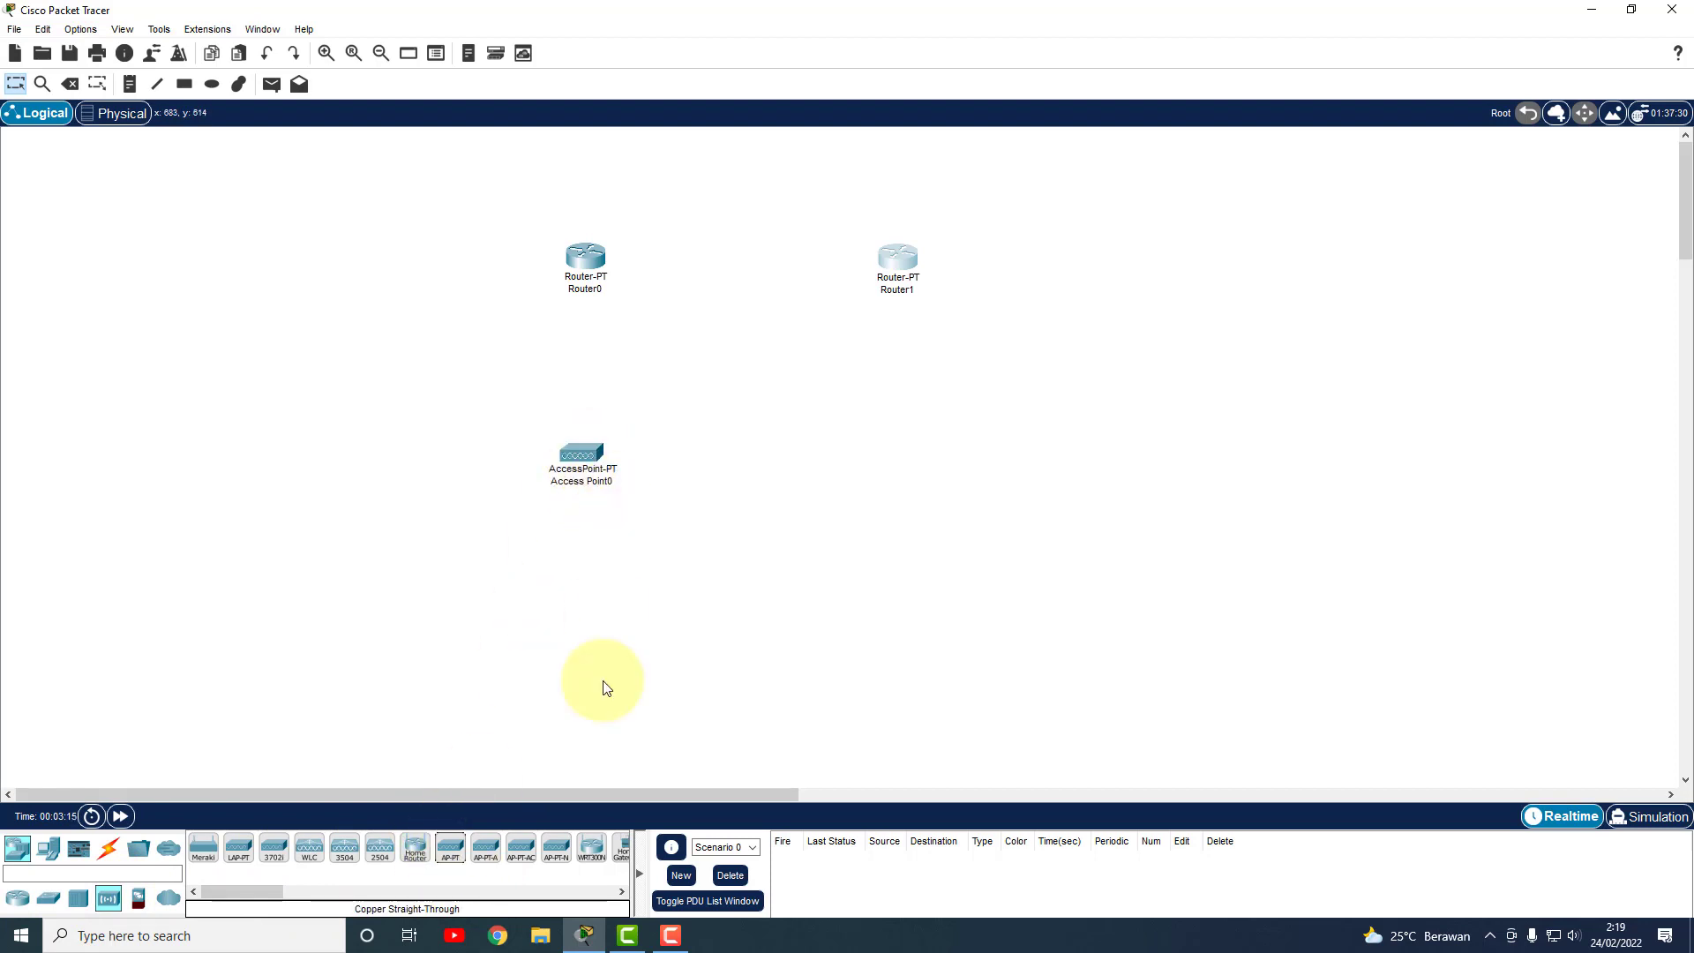
pyautogui.moveTo(460, 868); pyautogui.dragTo(919, 456)
pyautogui.moveTo(609, 452); pyautogui.dragTo(594, 455)
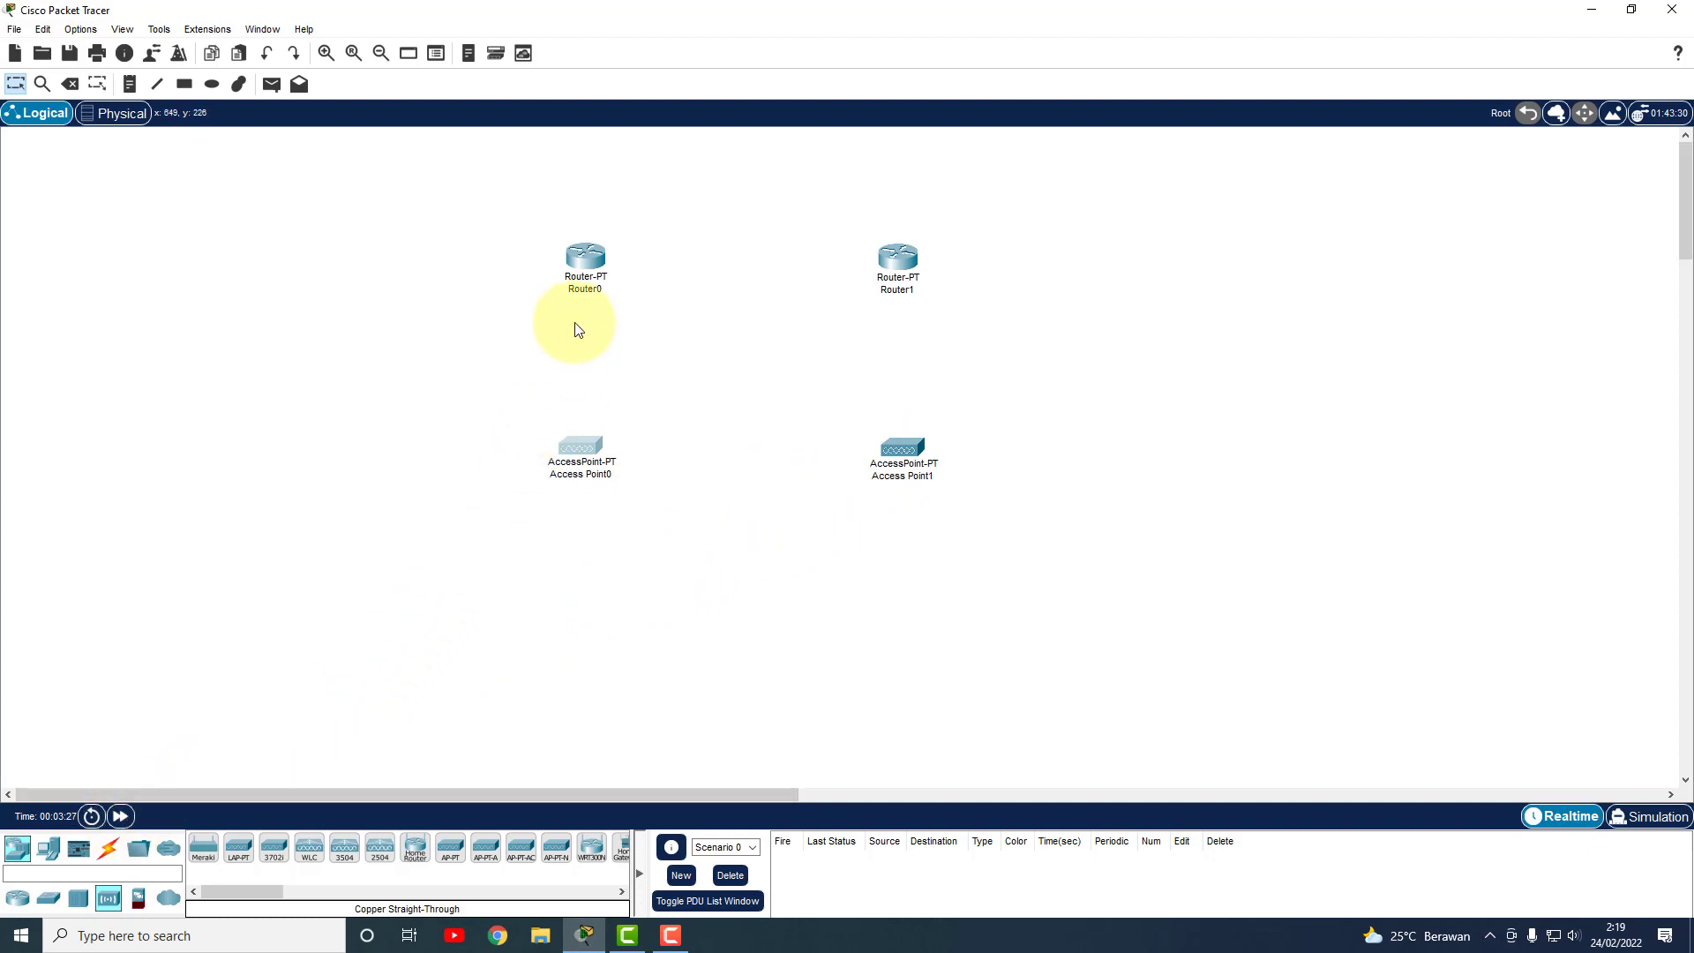
pyautogui.moveTo(589, 275); pyautogui.dragTo(589, 273)
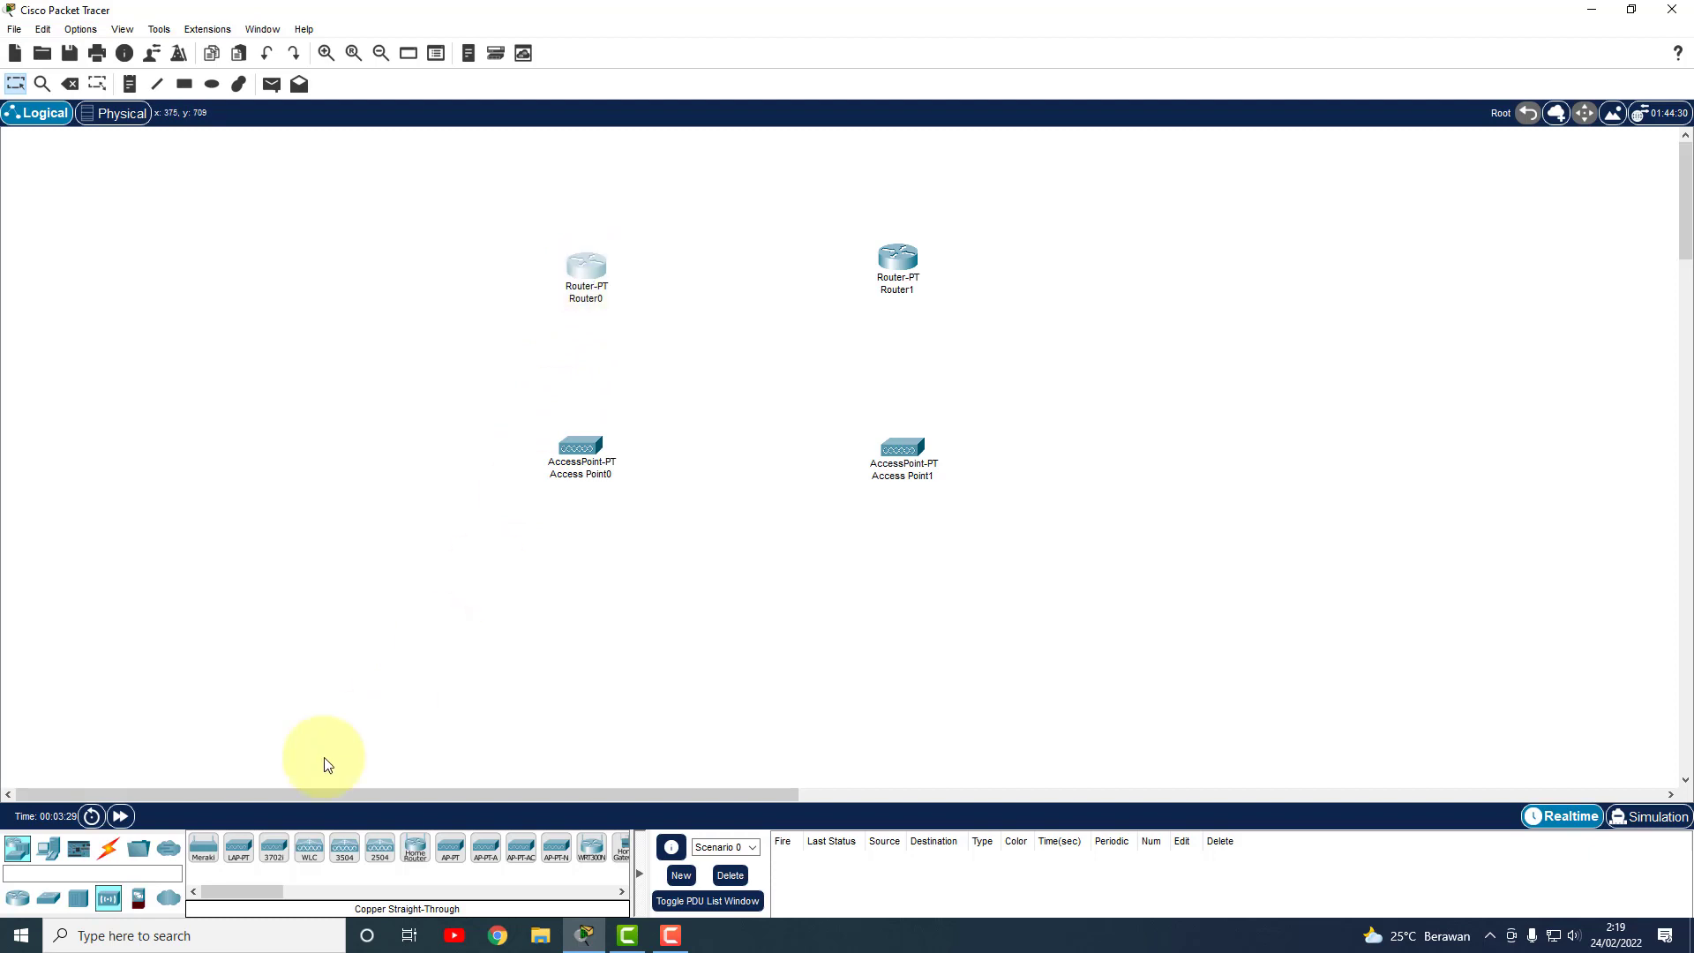
# Add Laptop0 below Access Point0 and a smartphone below Access Point1.
pyautogui.click(31, 902)
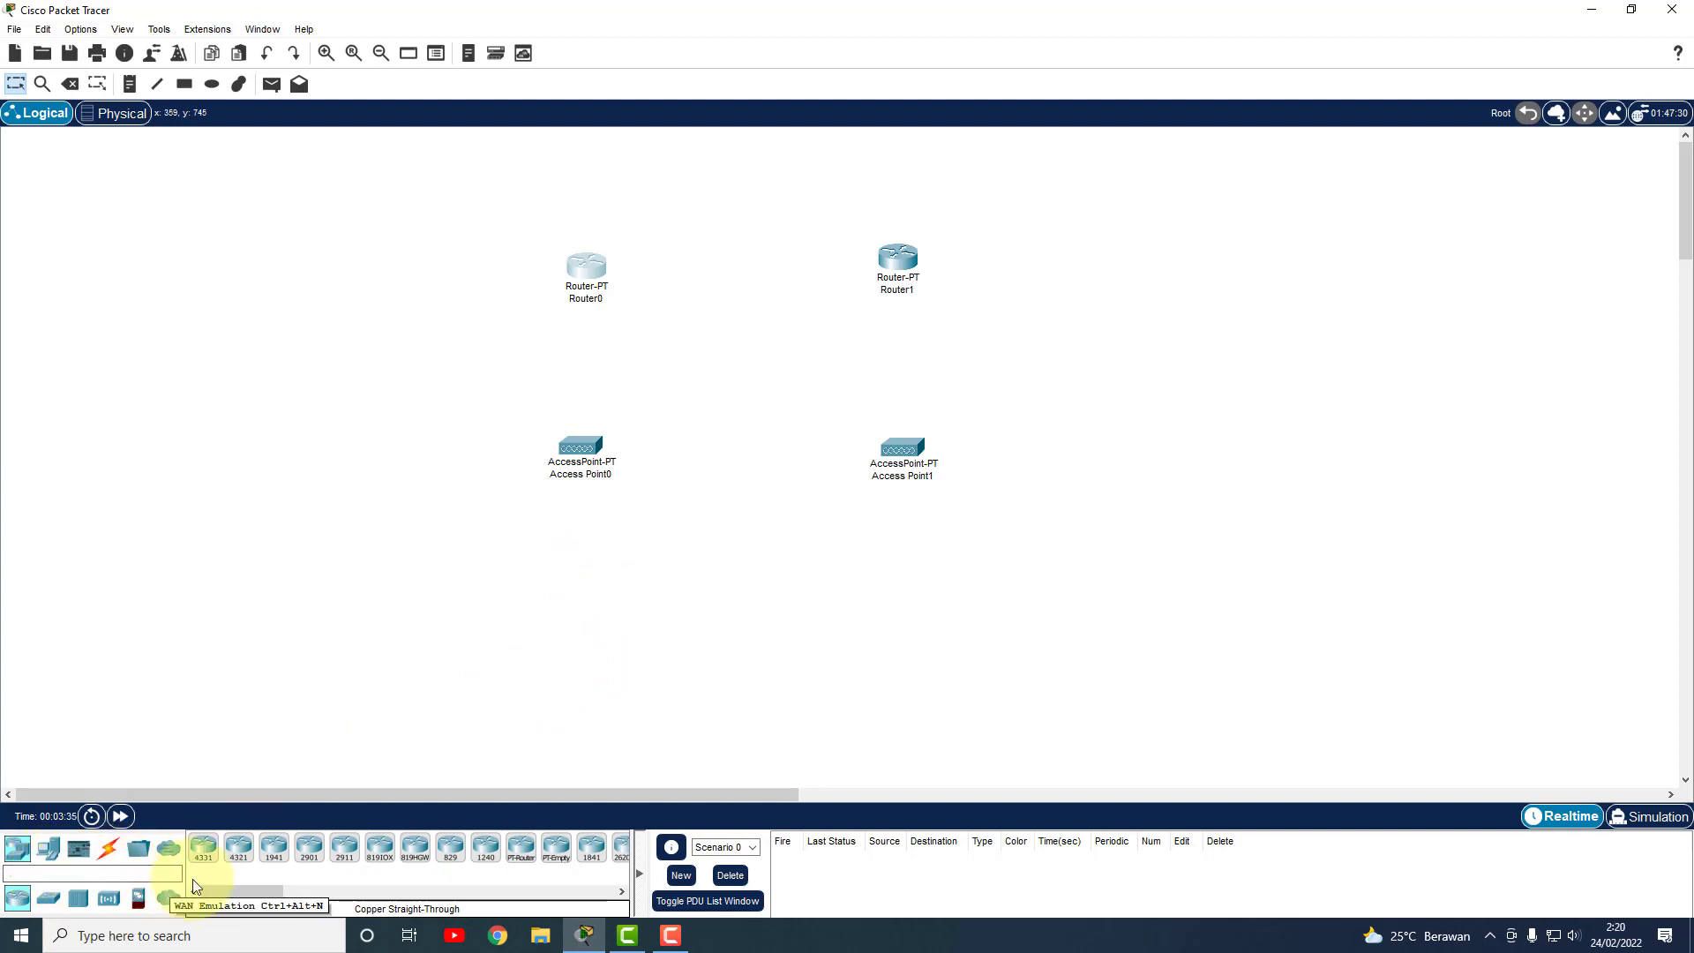
pyautogui.click(55, 850)
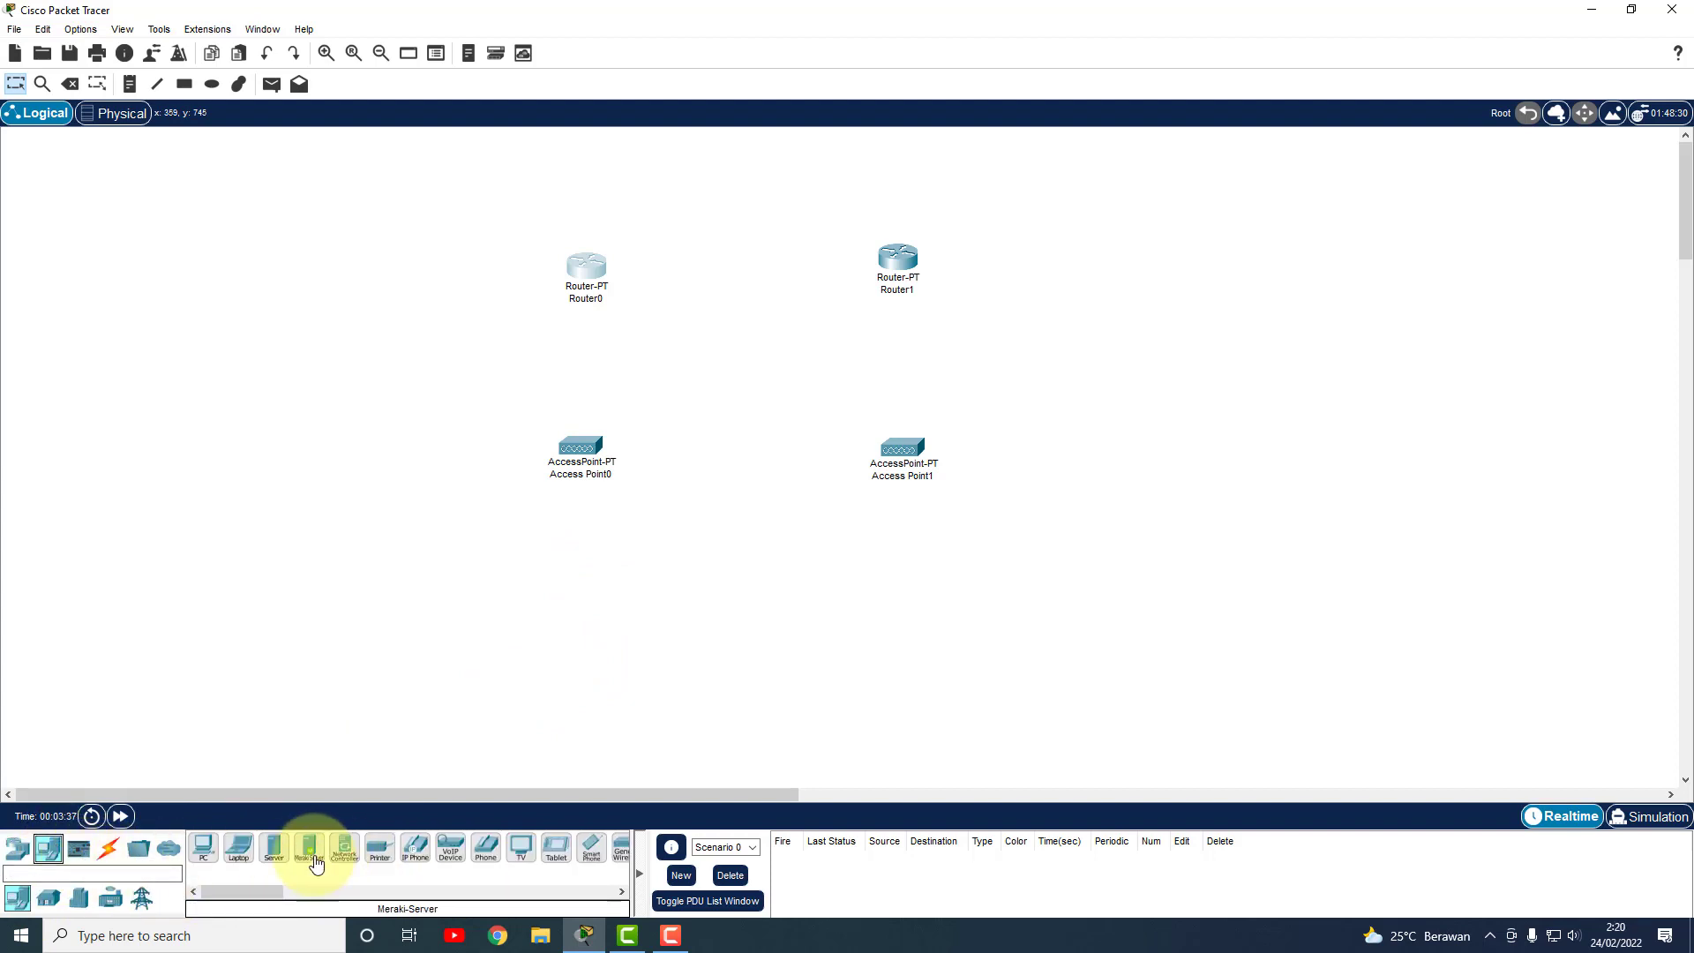
pyautogui.moveTo(238, 847); pyautogui.dragTo(323, 703)
pyautogui.moveTo(439, 615); pyautogui.dragTo(438, 615)
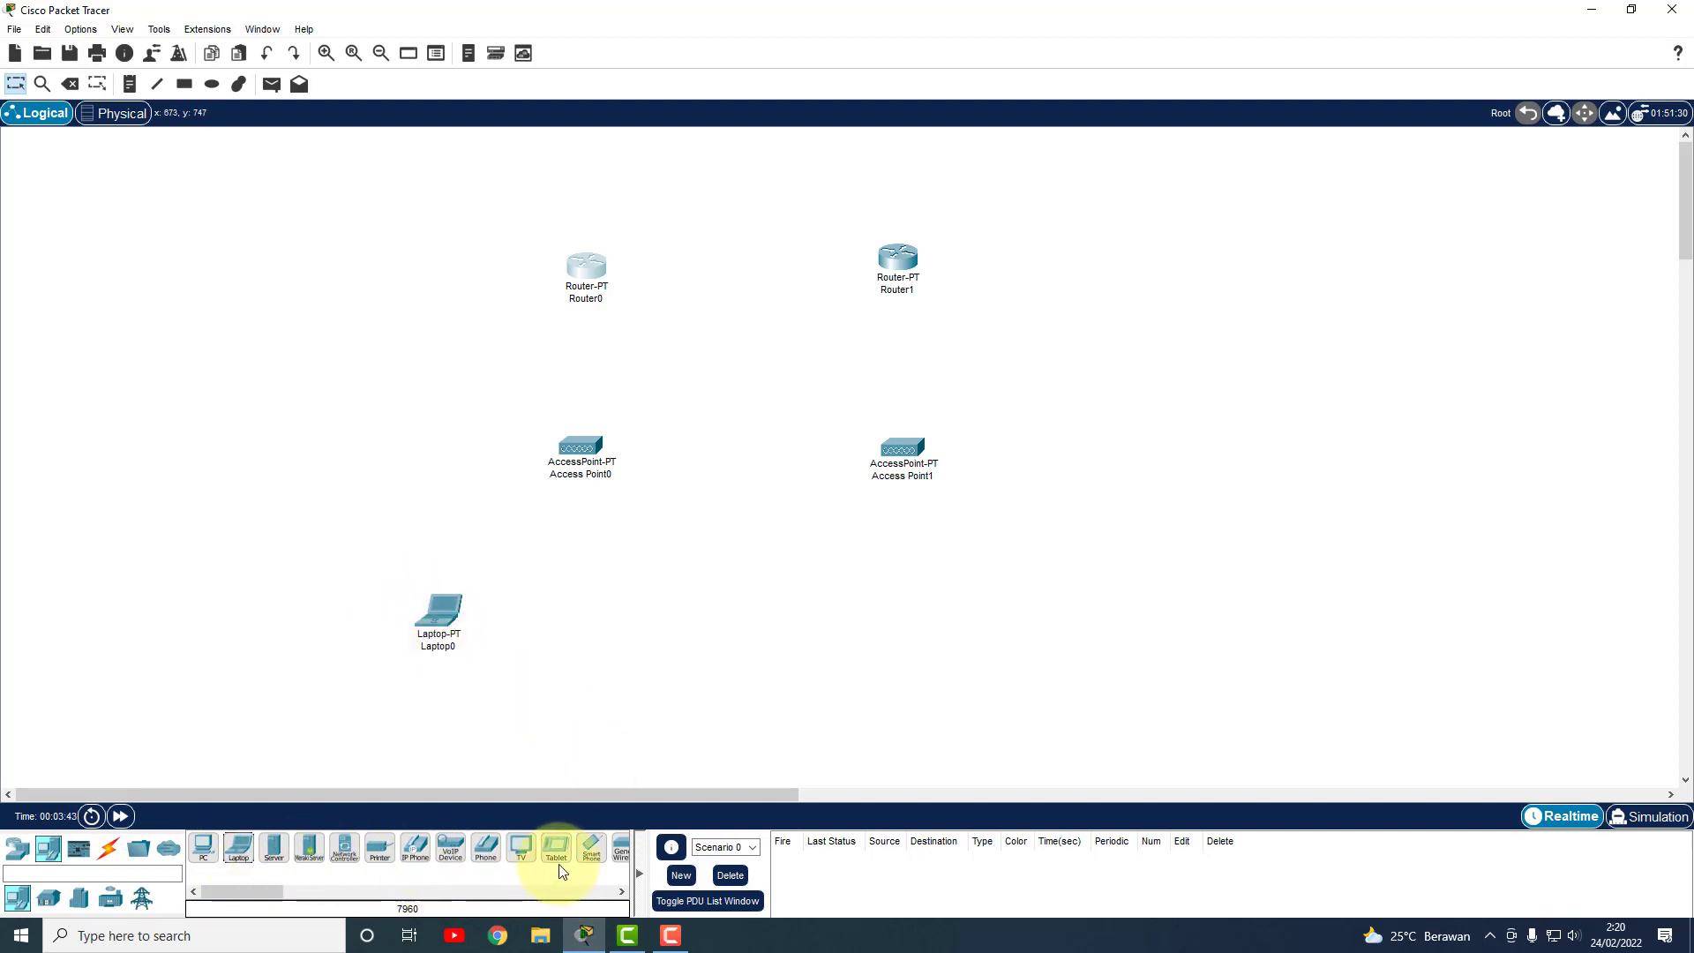
pyautogui.moveTo(599, 860); pyautogui.dragTo(642, 628)
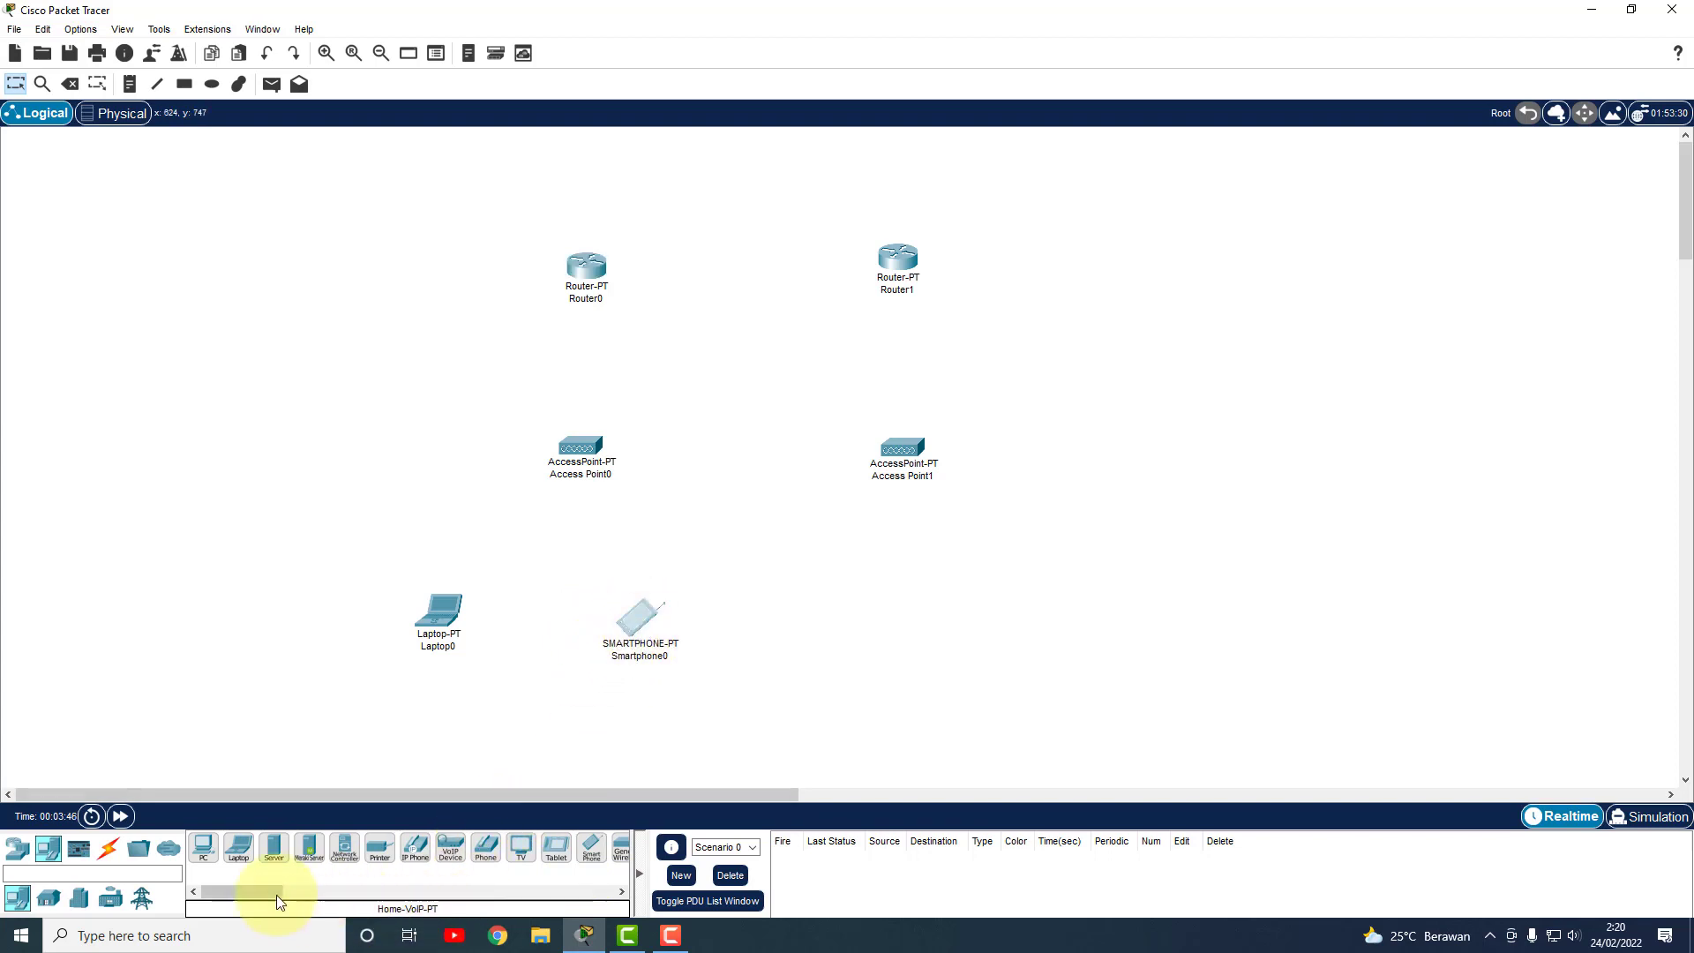
pyautogui.moveTo(278, 894); pyautogui.dragTo(299, 892)
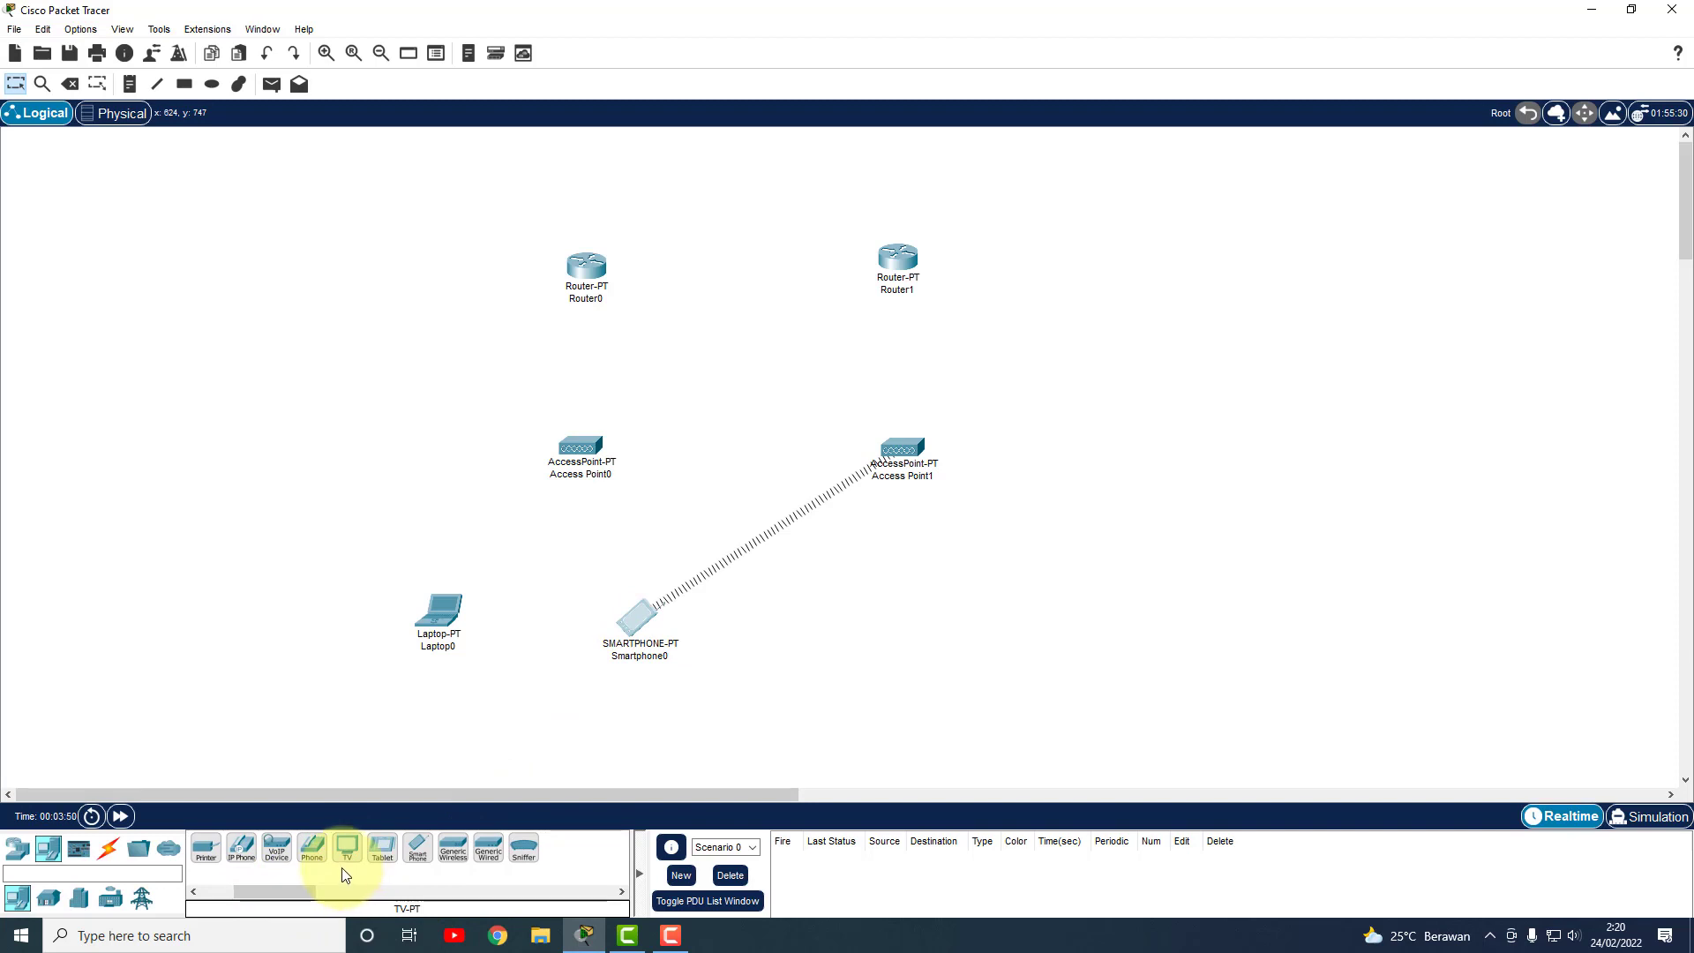
pyautogui.moveTo(639, 616); pyautogui.dragTo(822, 597)
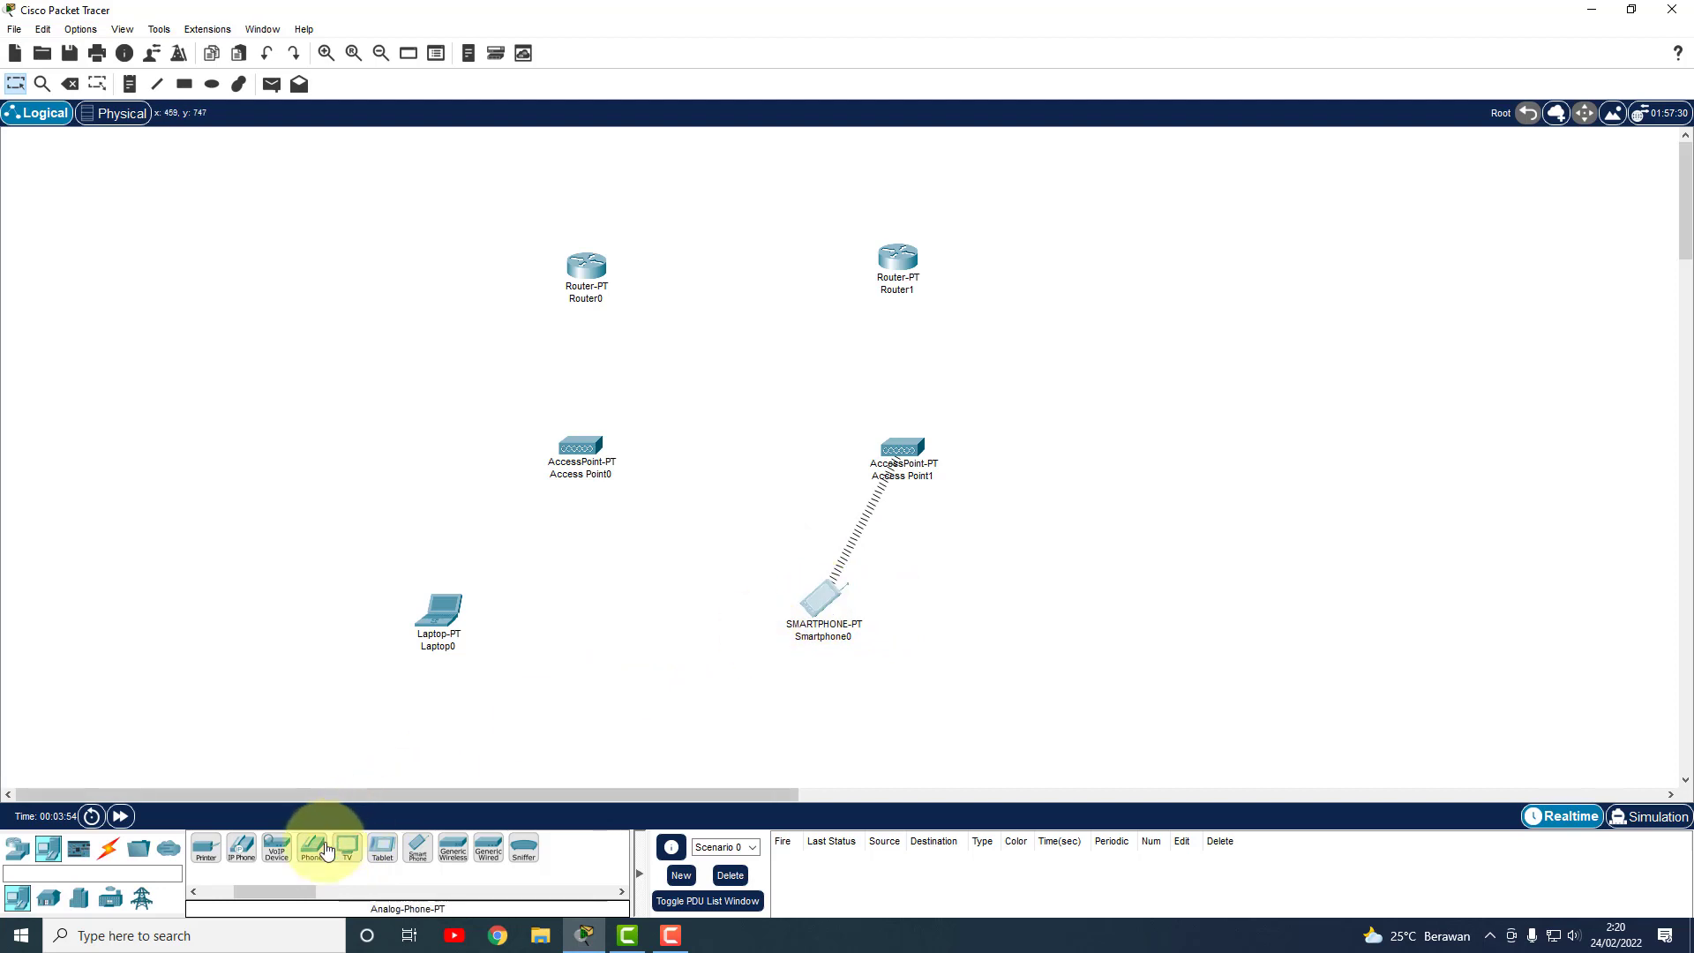
# Add a tablet and a second laptop, then align Smartphone0, Tablet PC0 and Access Point1.
pyautogui.moveTo(382, 847)
pyautogui.mouseDown()
pyautogui.moveTo(915, 622)
pyautogui.moveTo(1024, 616)
pyautogui.mouseUp()
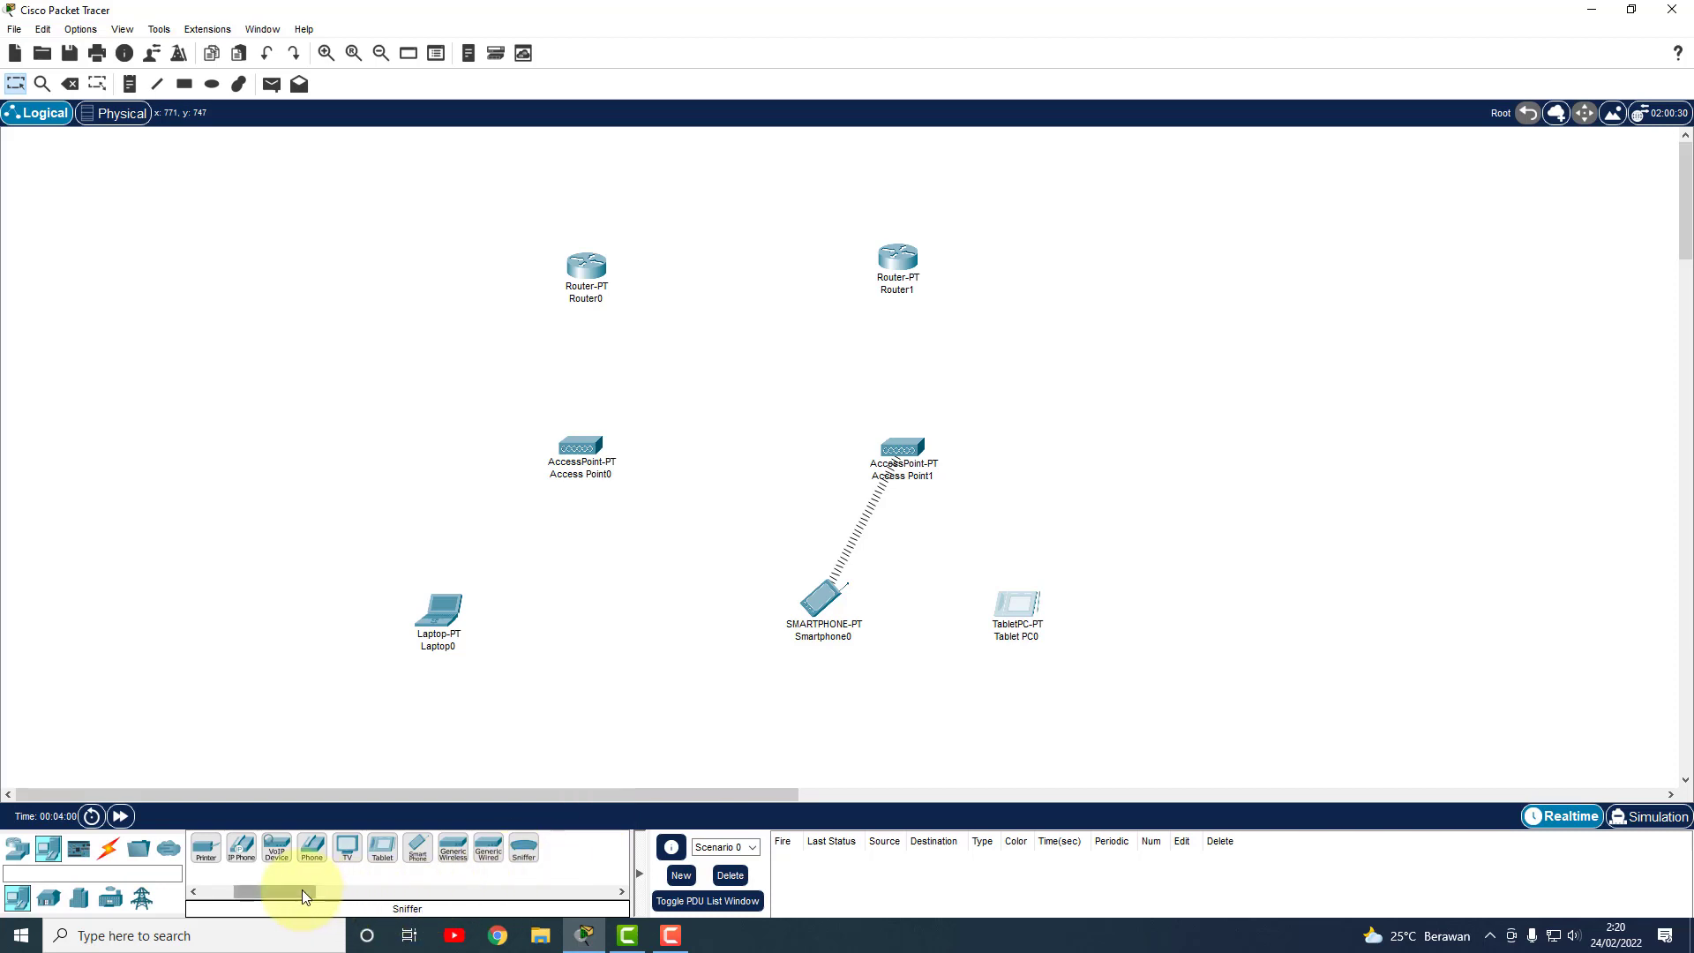
pyautogui.moveTo(302, 889); pyautogui.dragTo(625, 611)
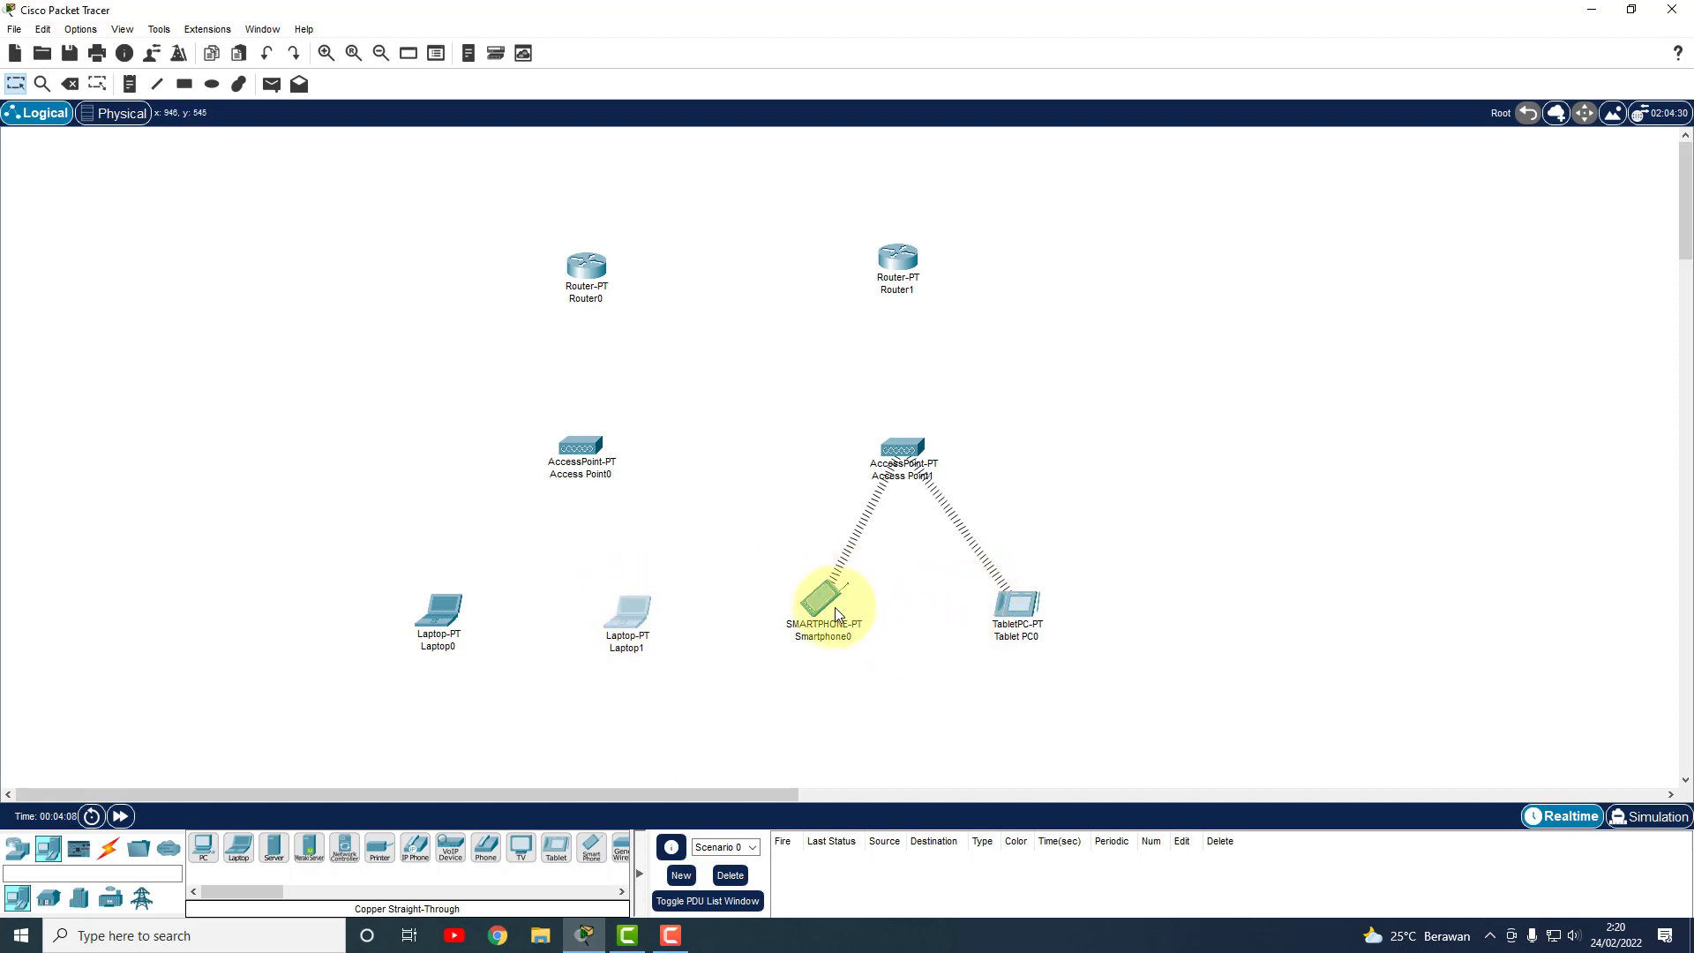
pyautogui.moveTo(826, 595); pyautogui.dragTo(823, 607)
pyautogui.moveTo(1028, 607); pyautogui.dragTo(1027, 617)
pyautogui.moveTo(817, 619); pyautogui.dragTo(815, 626)
pyautogui.moveTo(1015, 608); pyautogui.dragTo(1013, 614)
pyautogui.click(913, 484)
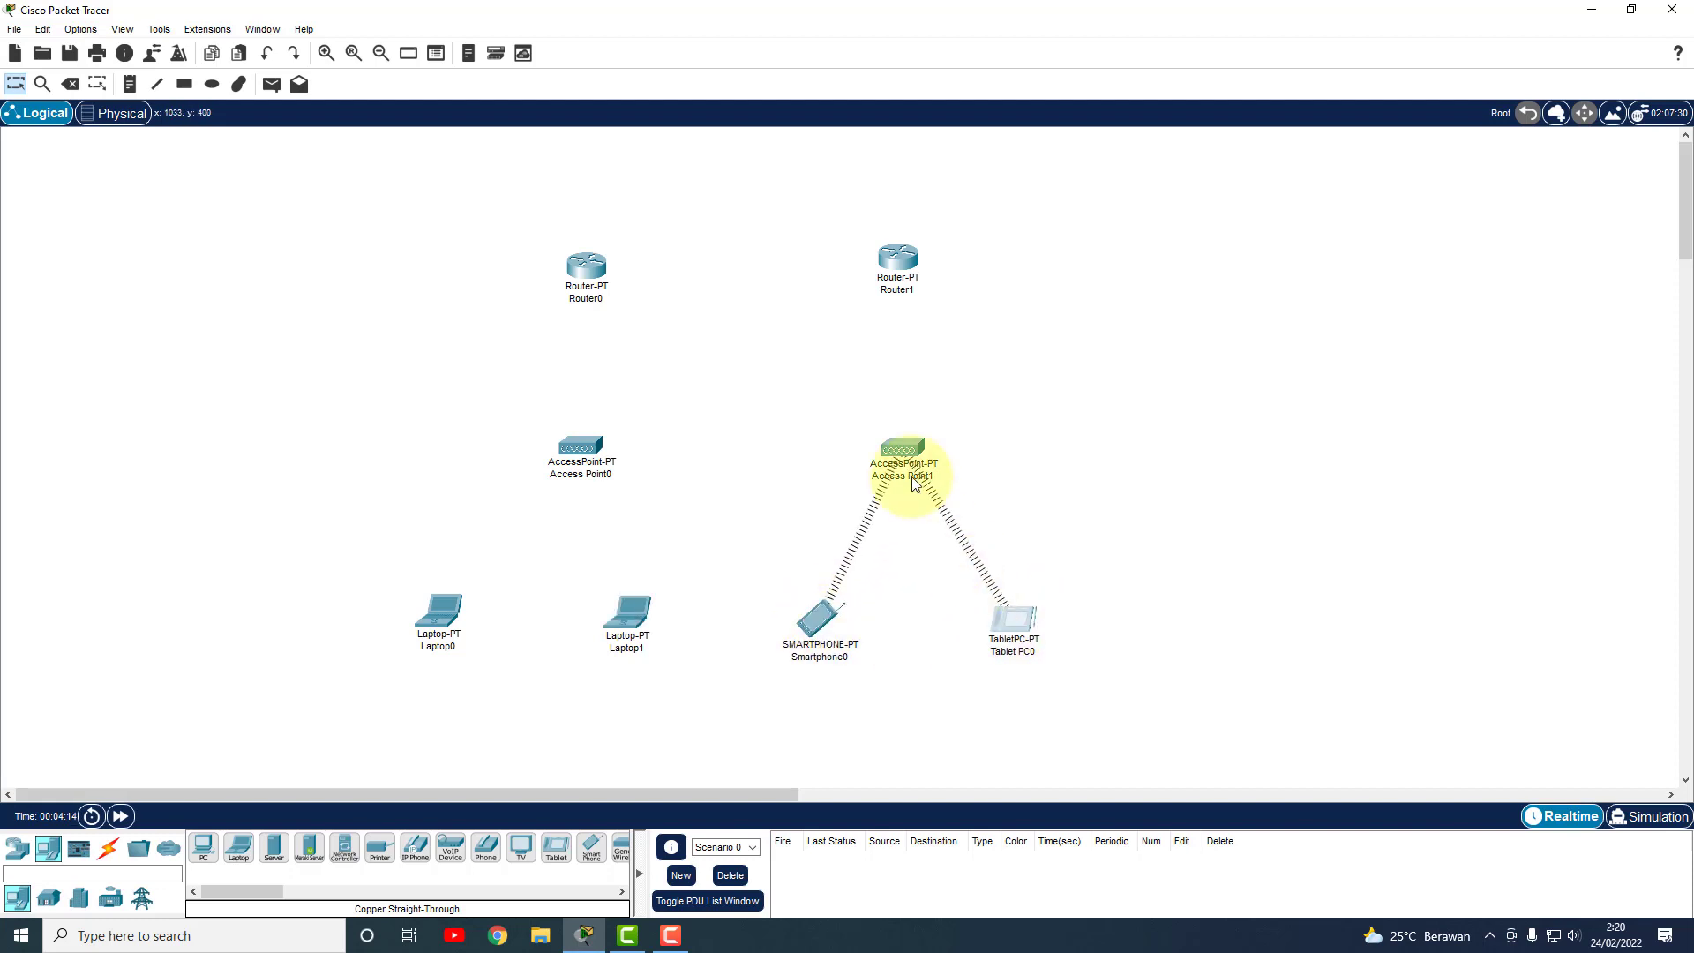
pyautogui.moveTo(913, 483); pyautogui.dragTo(918, 487)
pyautogui.click(444, 636)
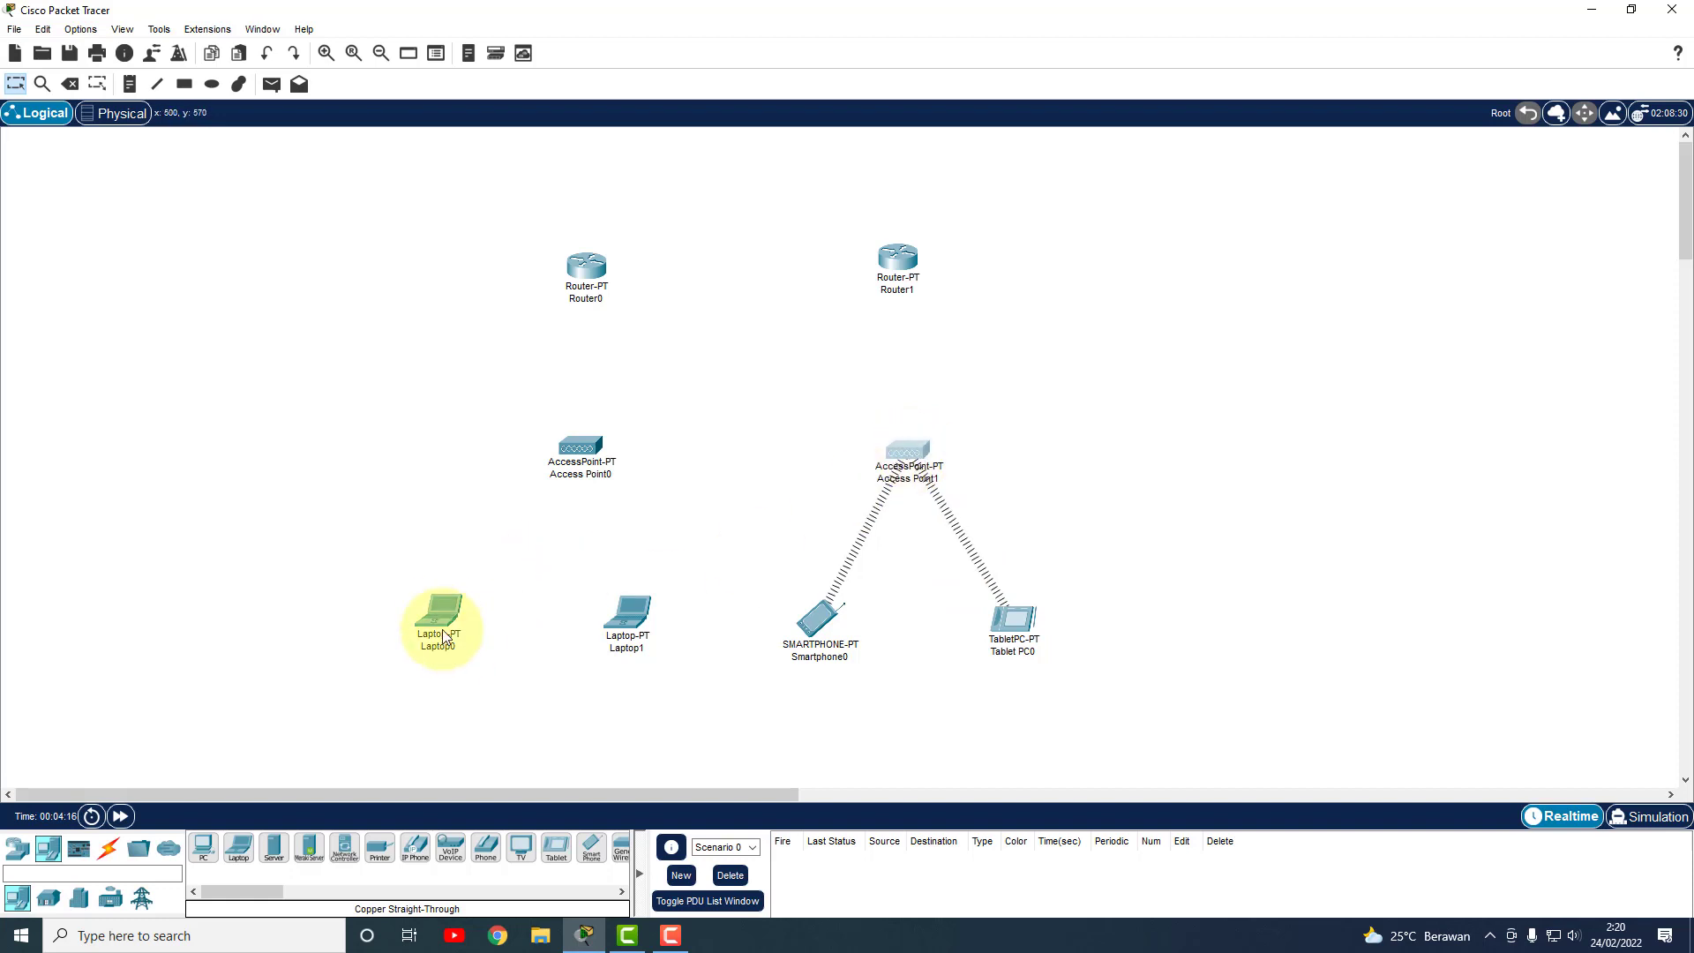
# Replace Laptop0's module with the WPC300N wireless card.
pyautogui.click(445, 610)
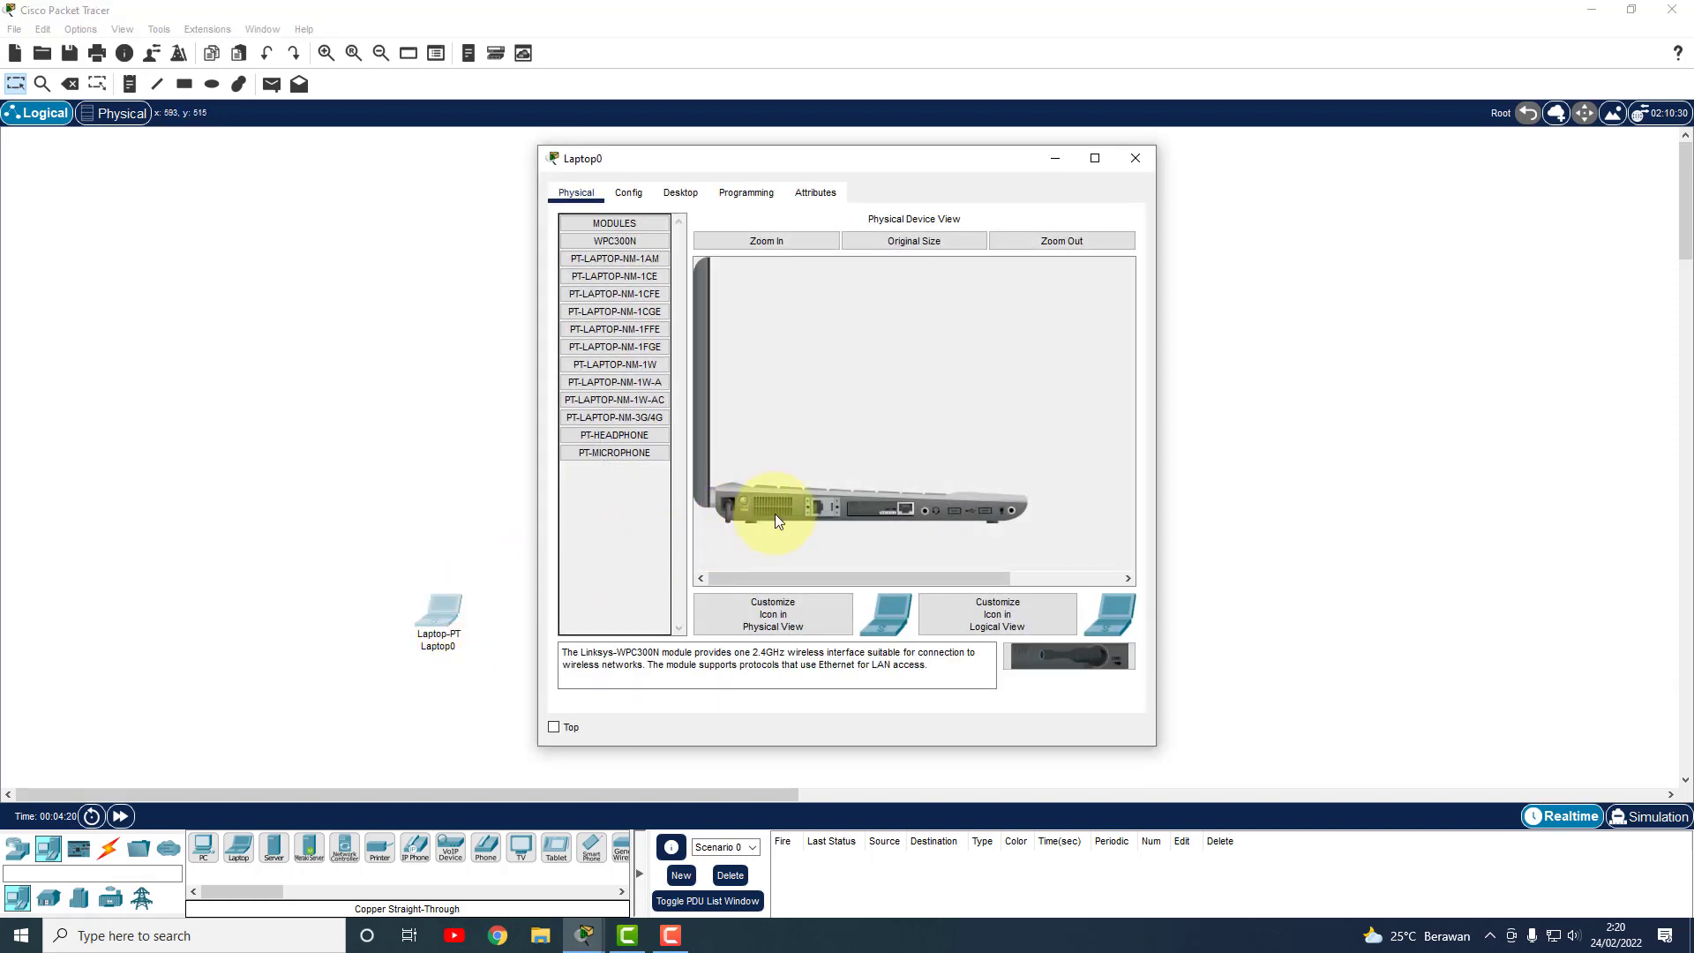
pyautogui.moveTo(888, 510); pyautogui.dragTo(608, 507)
pyautogui.moveTo(1077, 654); pyautogui.dragTo(888, 515)
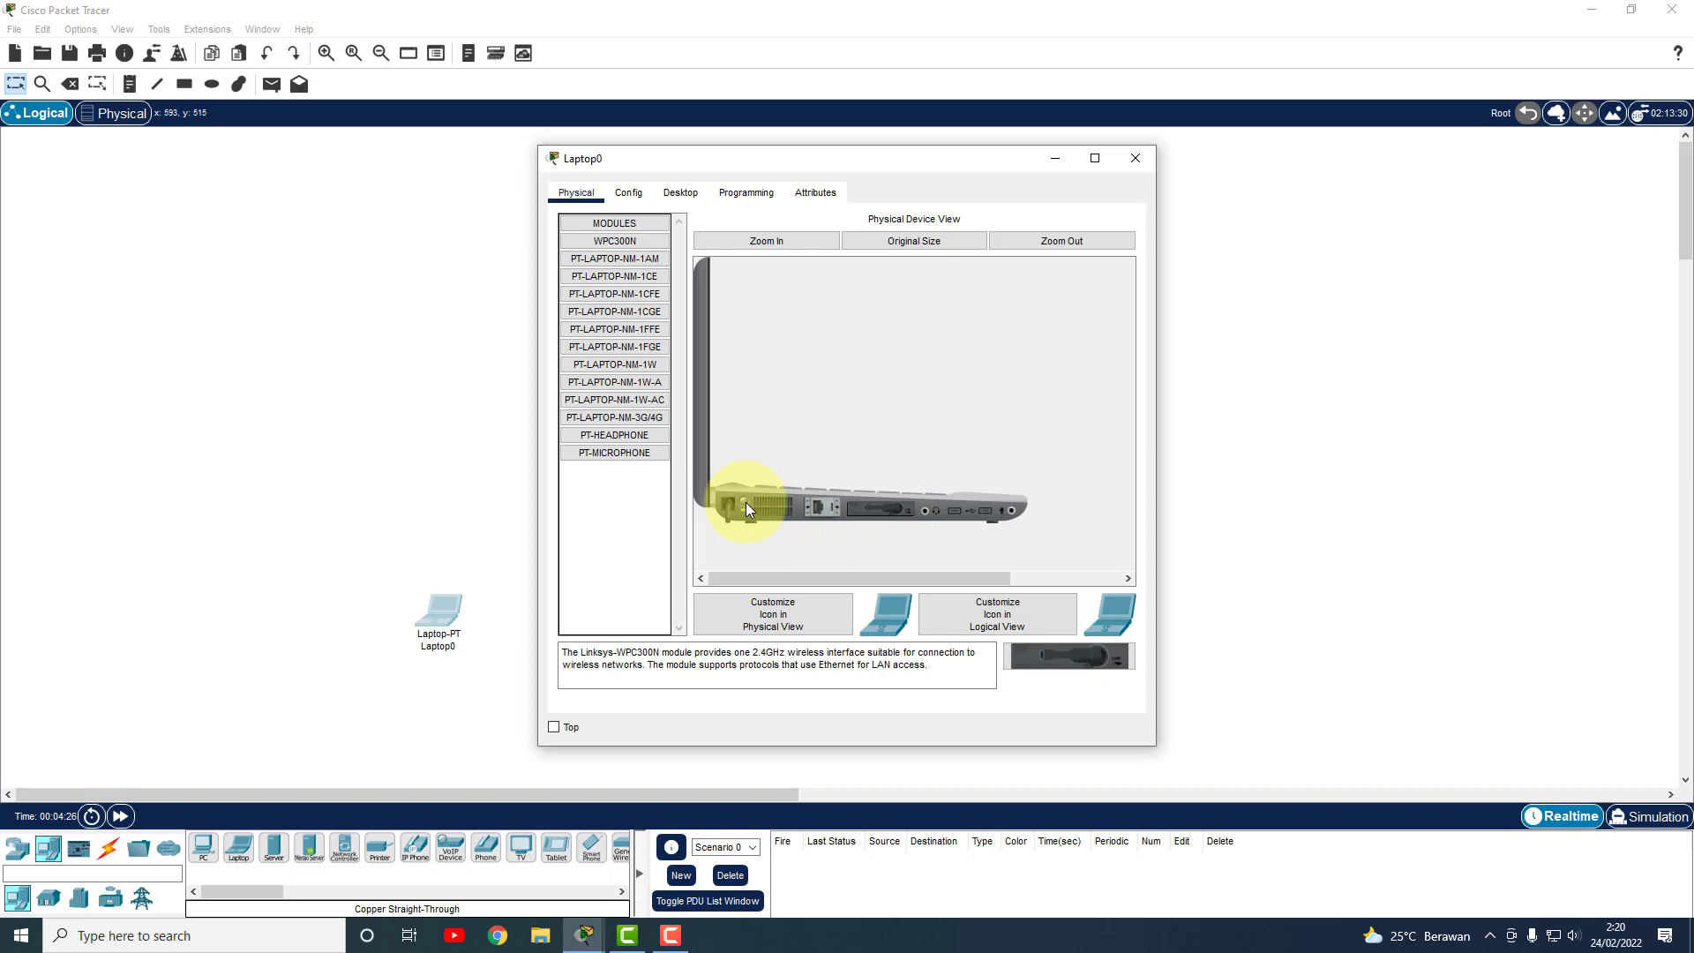
pyautogui.click(1142, 160)
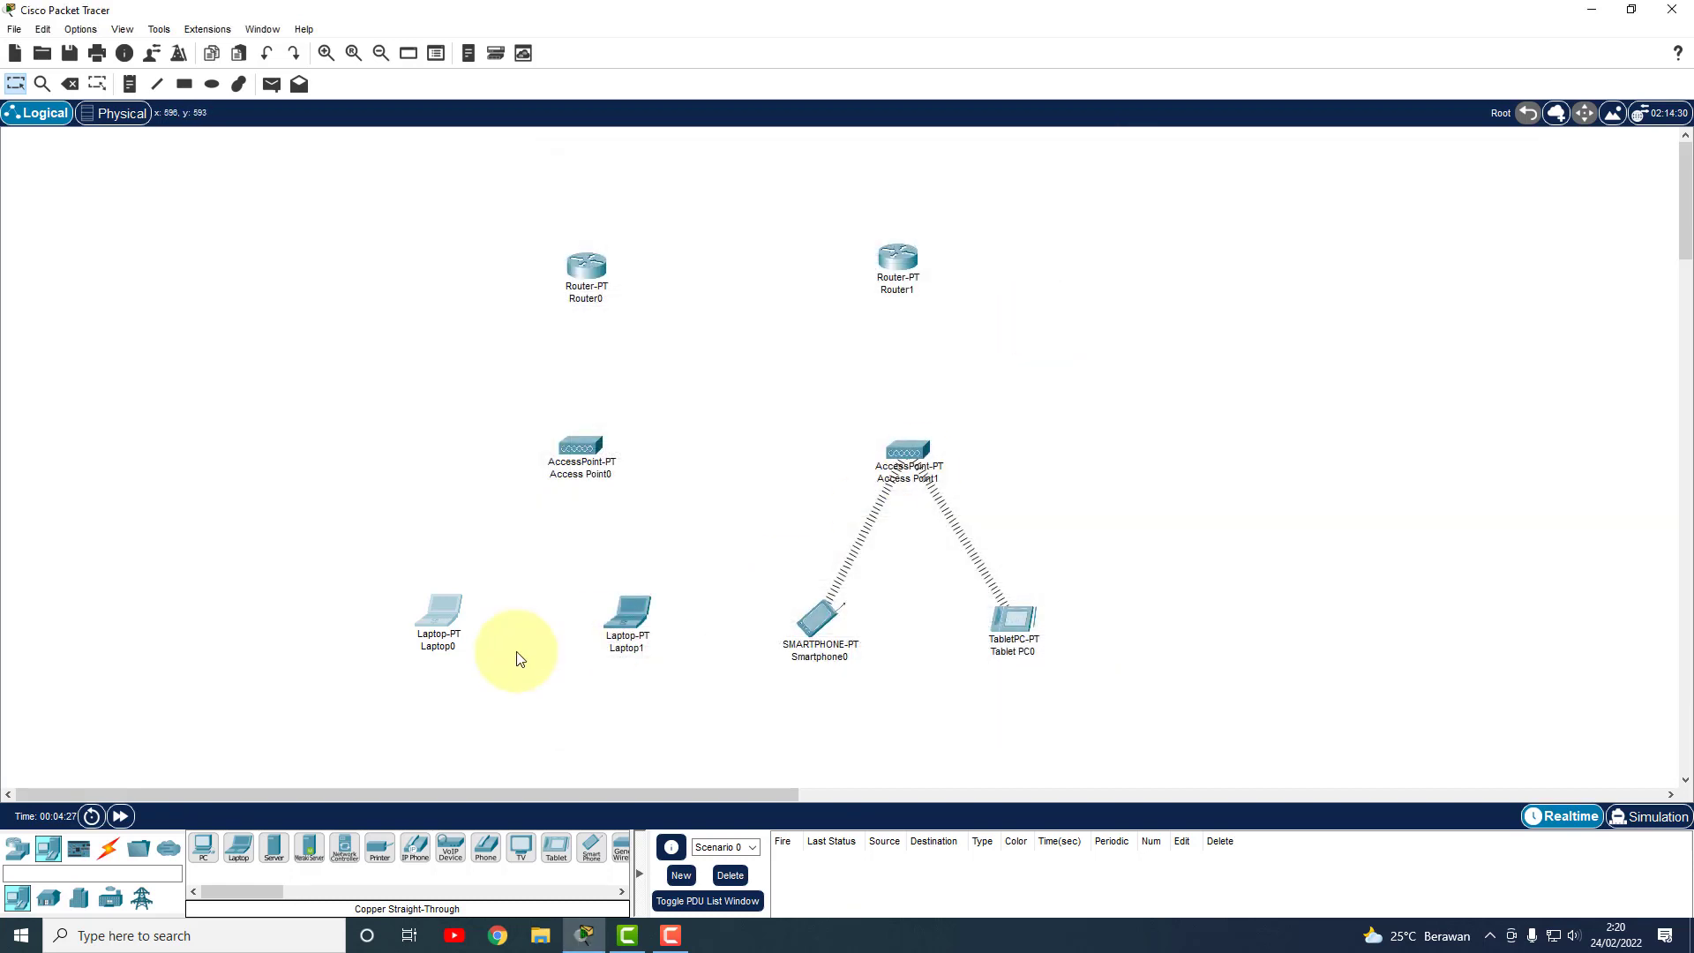
# Replace Laptop1's module with the WPC300N wireless card, cycling its power.
pyautogui.click(622, 611)
pyautogui.moveTo(745, 510); pyautogui.dragTo(609, 508)
pyautogui.moveTo(1087, 662); pyautogui.dragTo(888, 520)
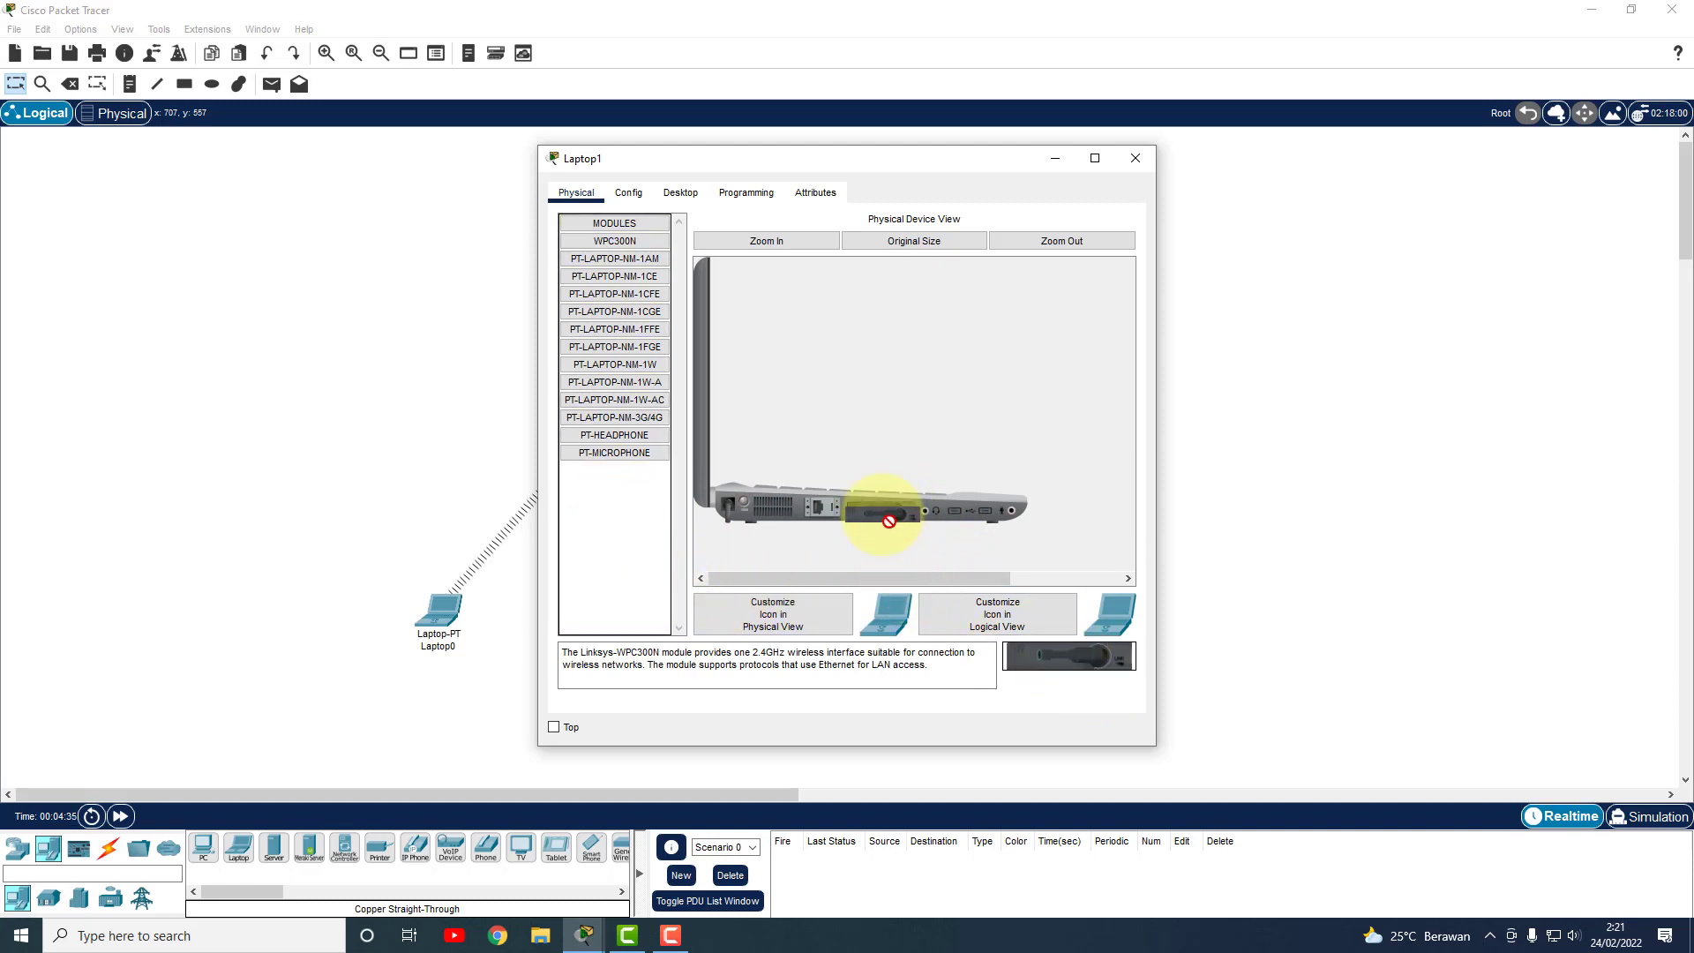
pyautogui.click(740, 502)
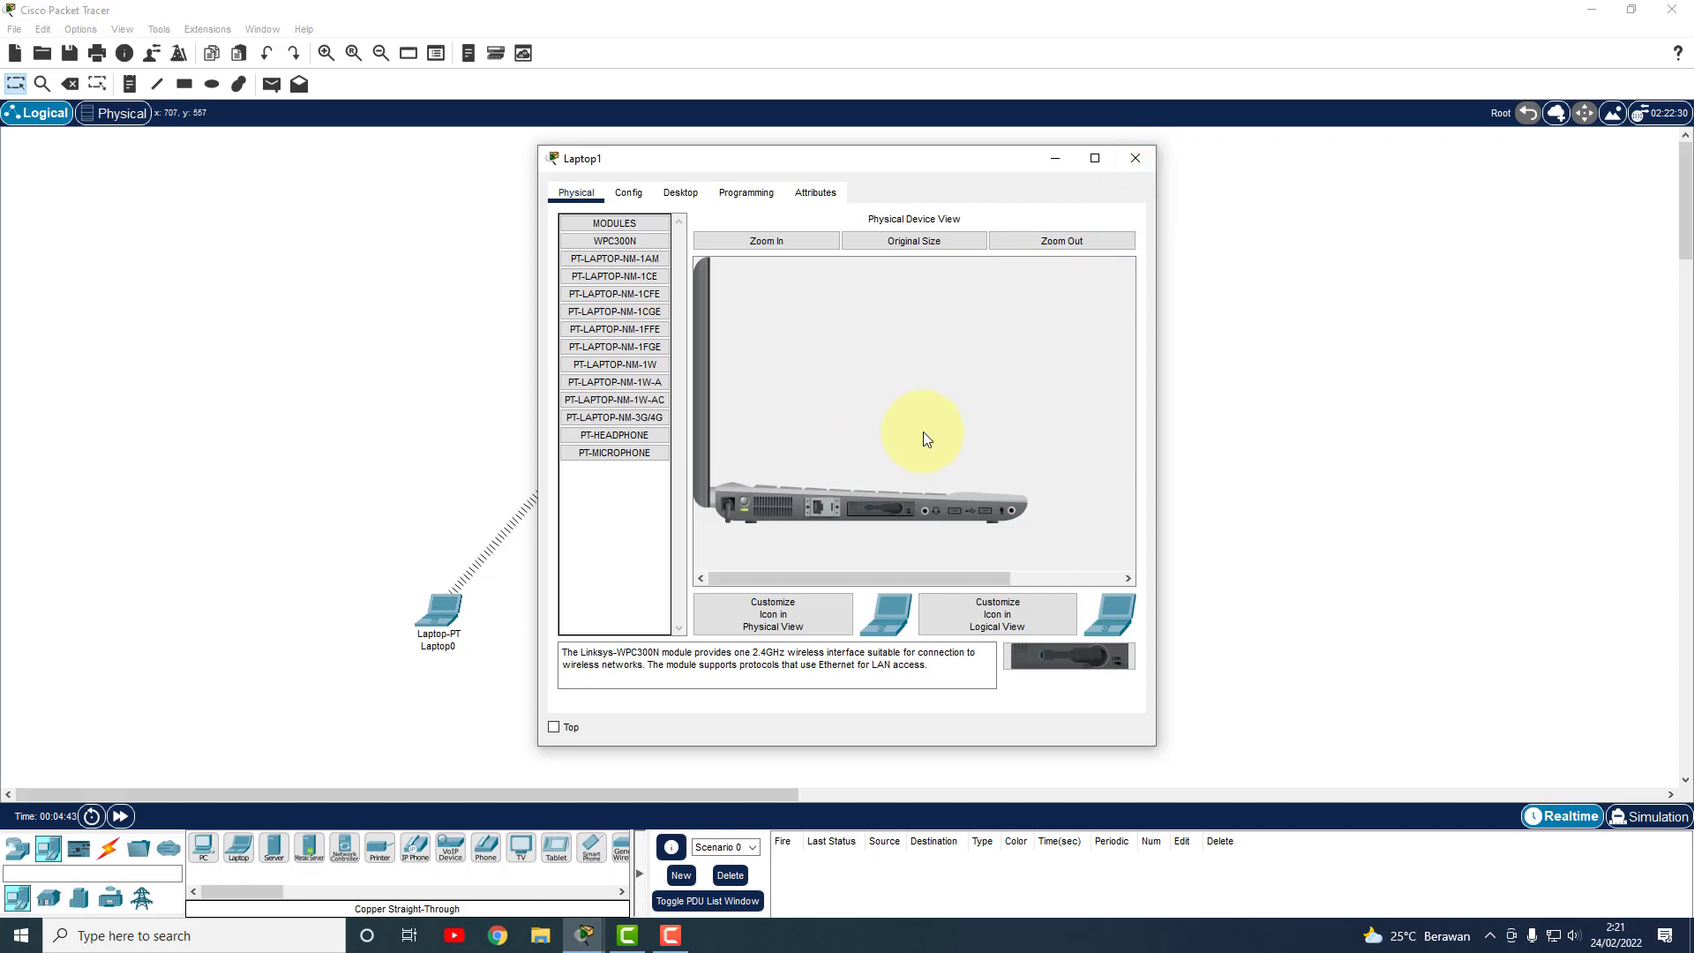
pyautogui.click(1135, 159)
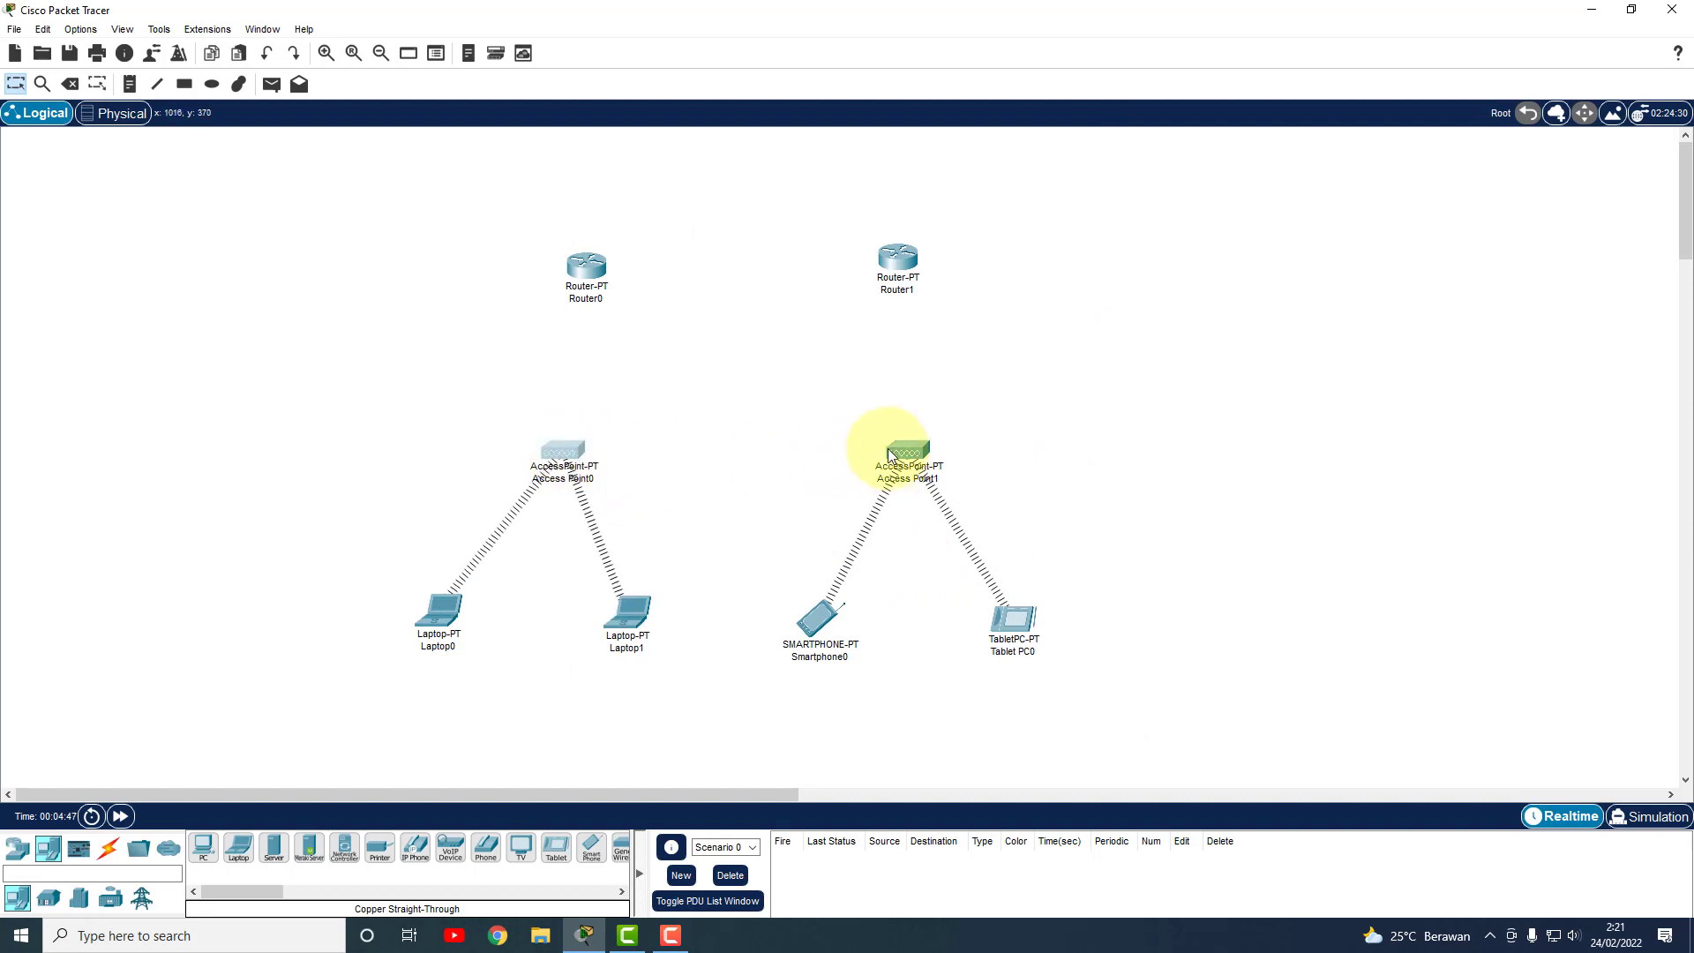
# Join Router0 and Router1 on Serial2/0 with a serial DTE cable.
pyautogui.moveTo(600, 270); pyautogui.dragTo(581, 272)
pyautogui.moveTo(911, 266); pyautogui.dragTo(908, 278)
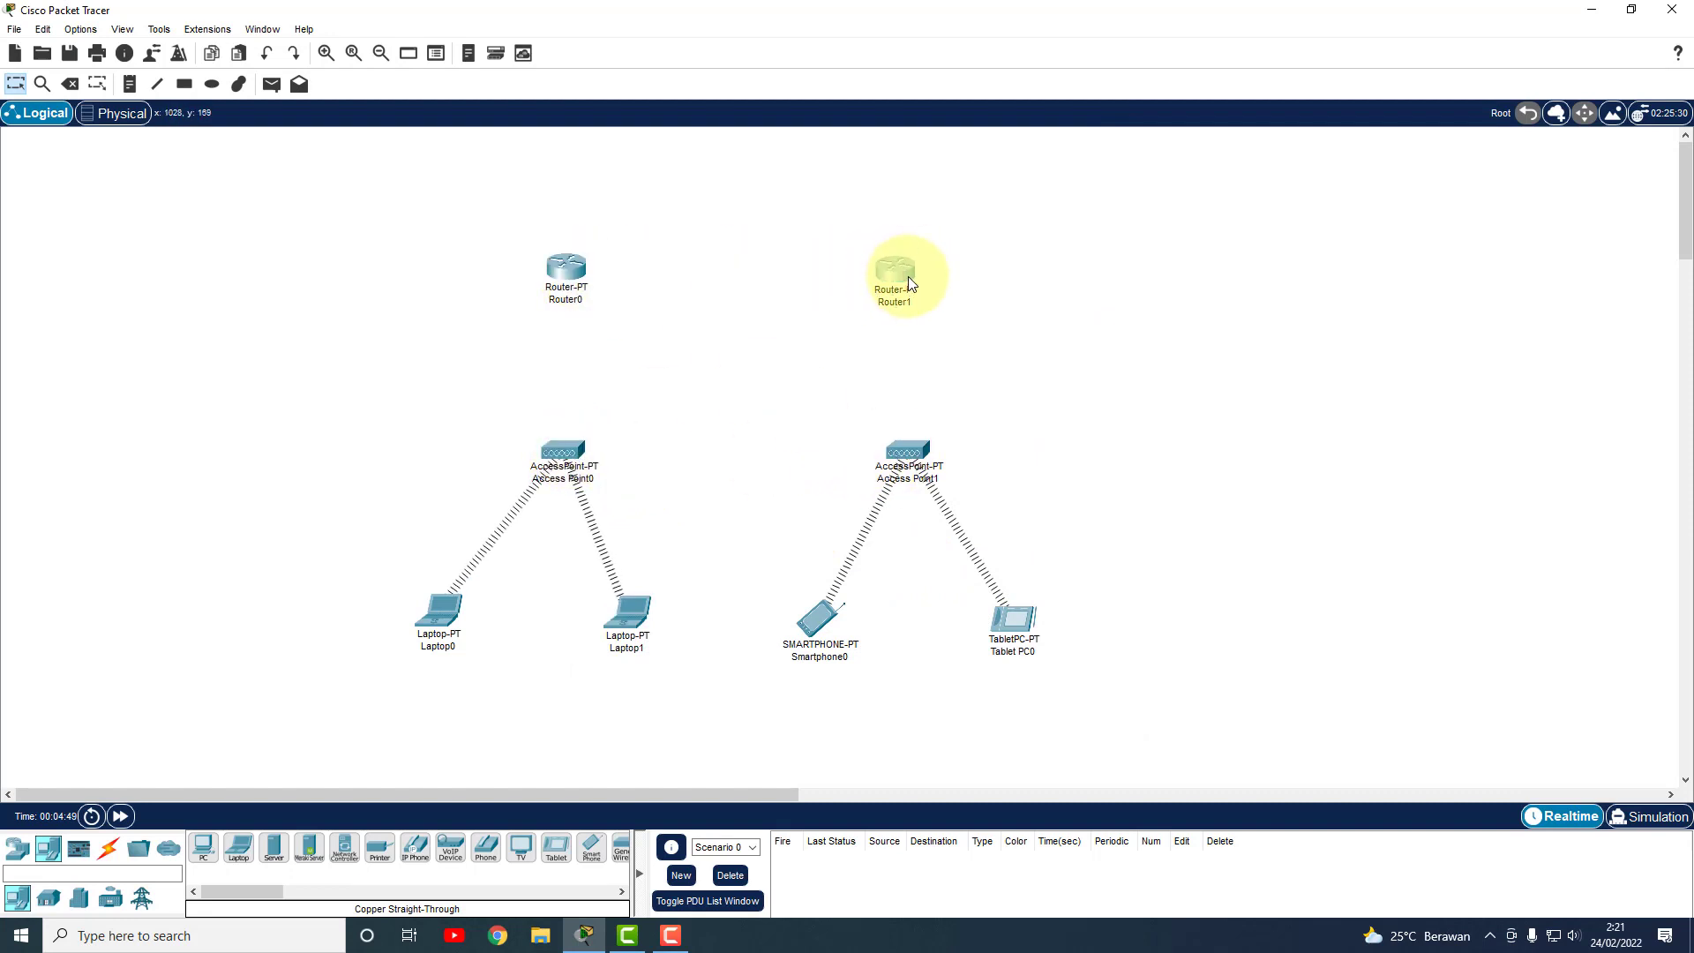
pyautogui.click(108, 848)
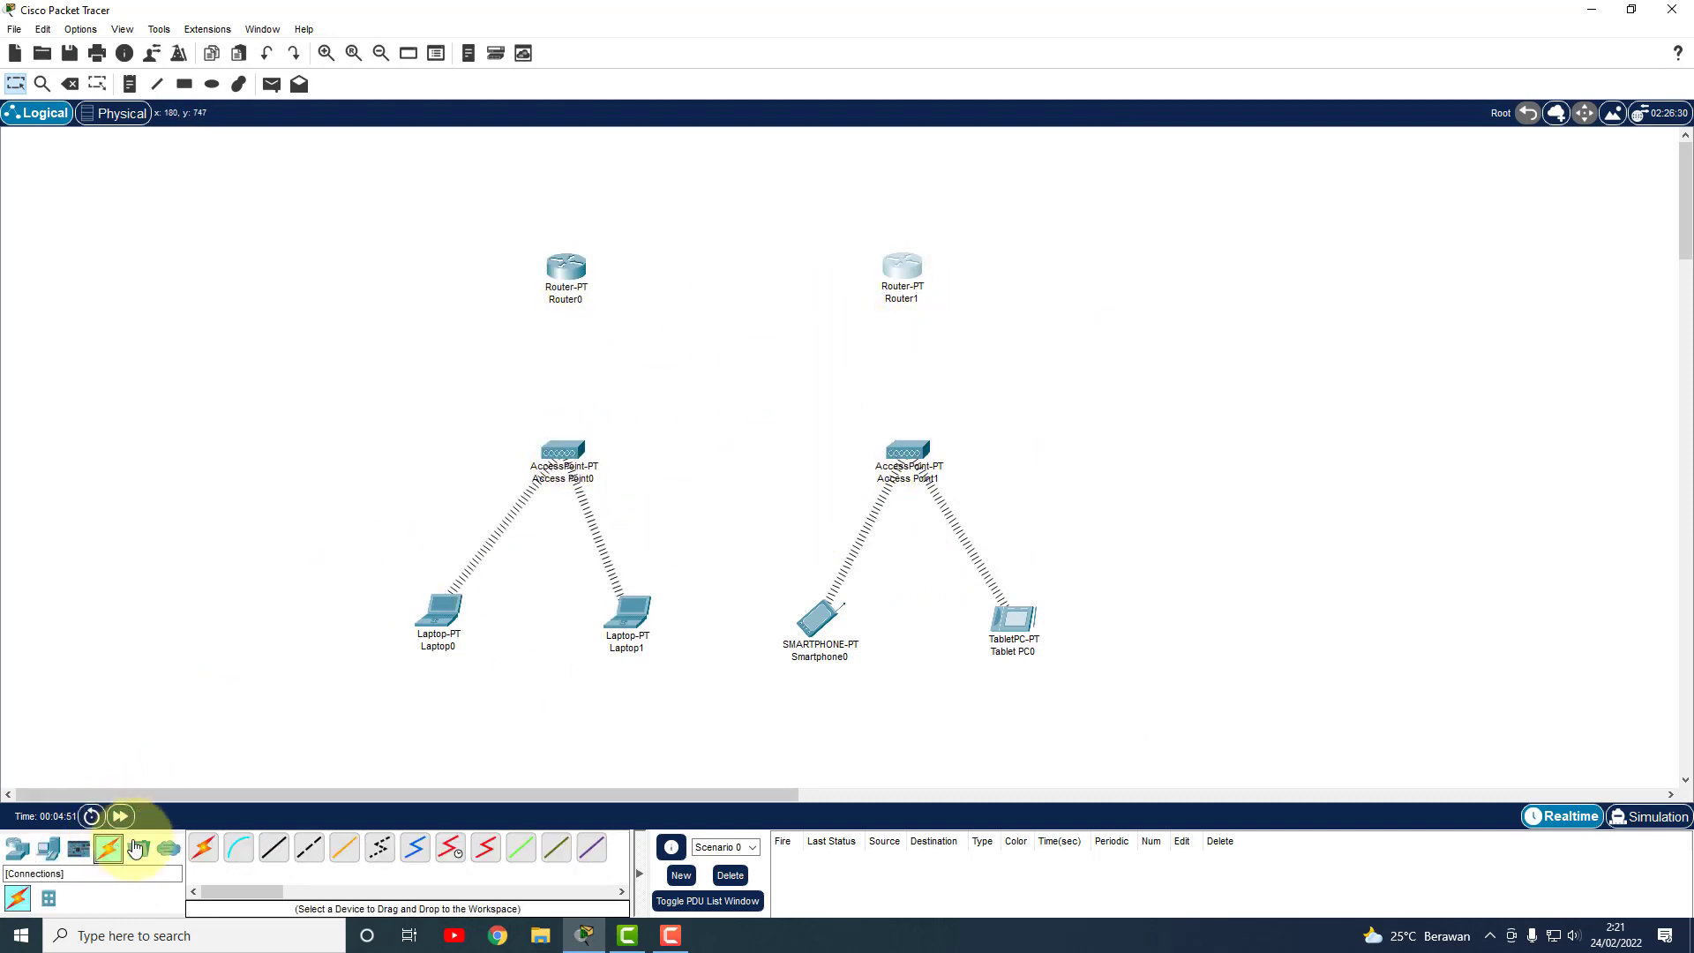
pyautogui.click(276, 848)
pyautogui.click(485, 848)
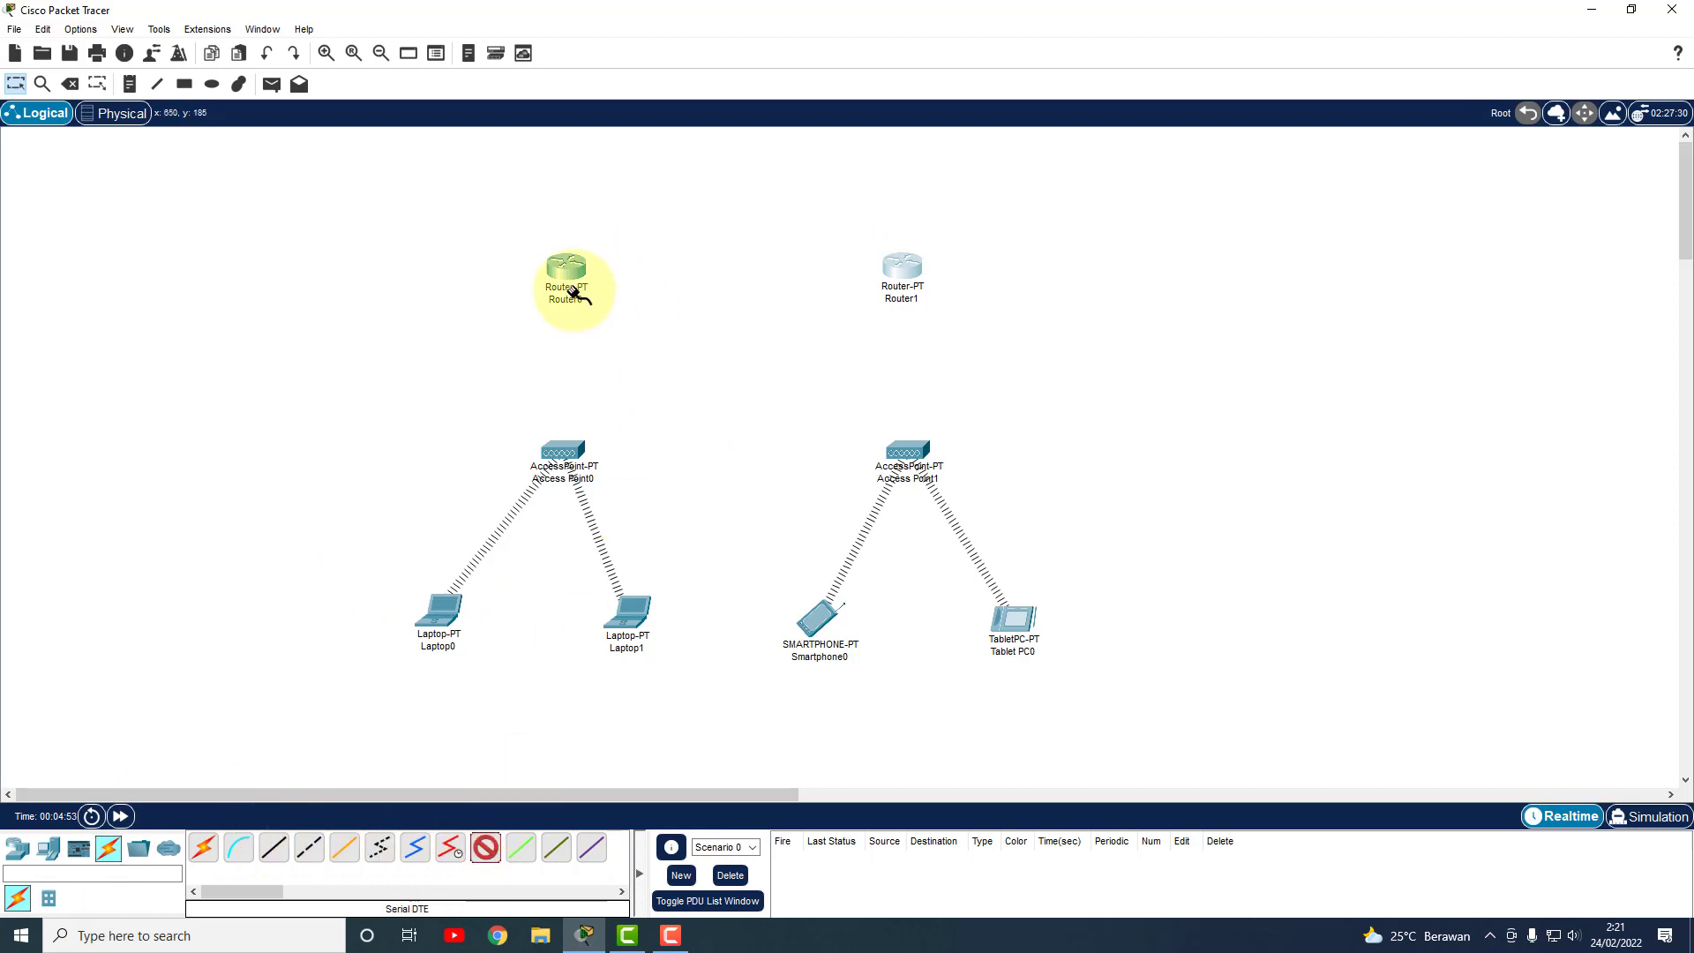
pyautogui.click(574, 277)
pyautogui.click(630, 368)
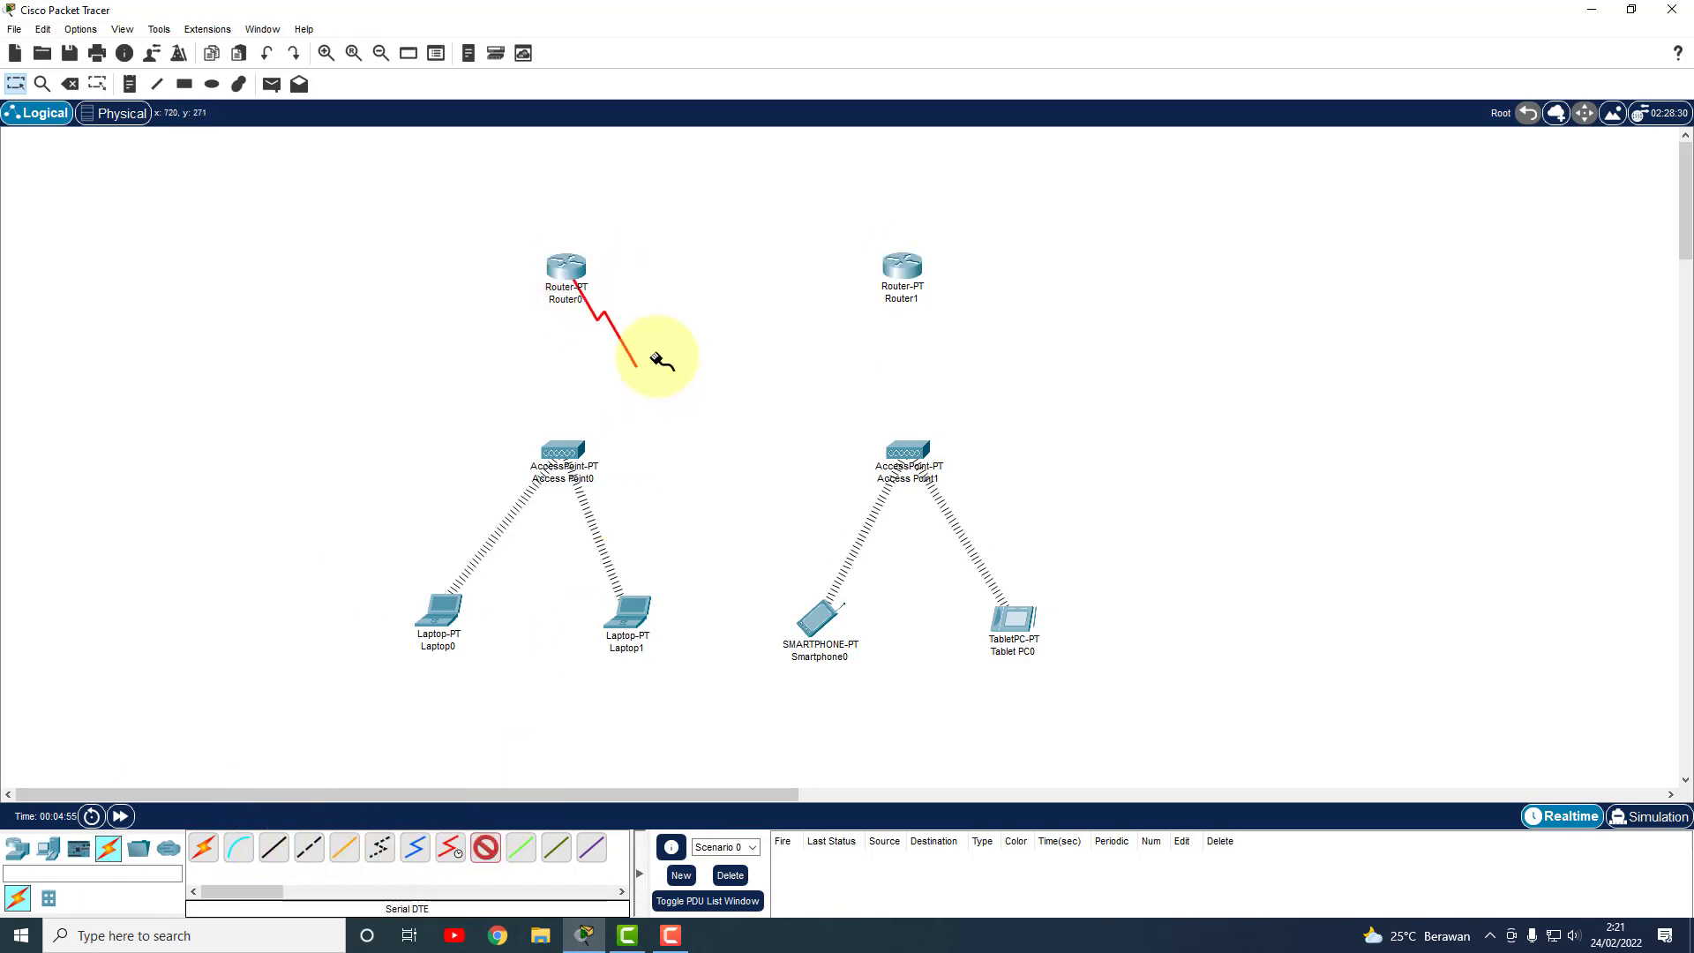
pyautogui.click(902, 269)
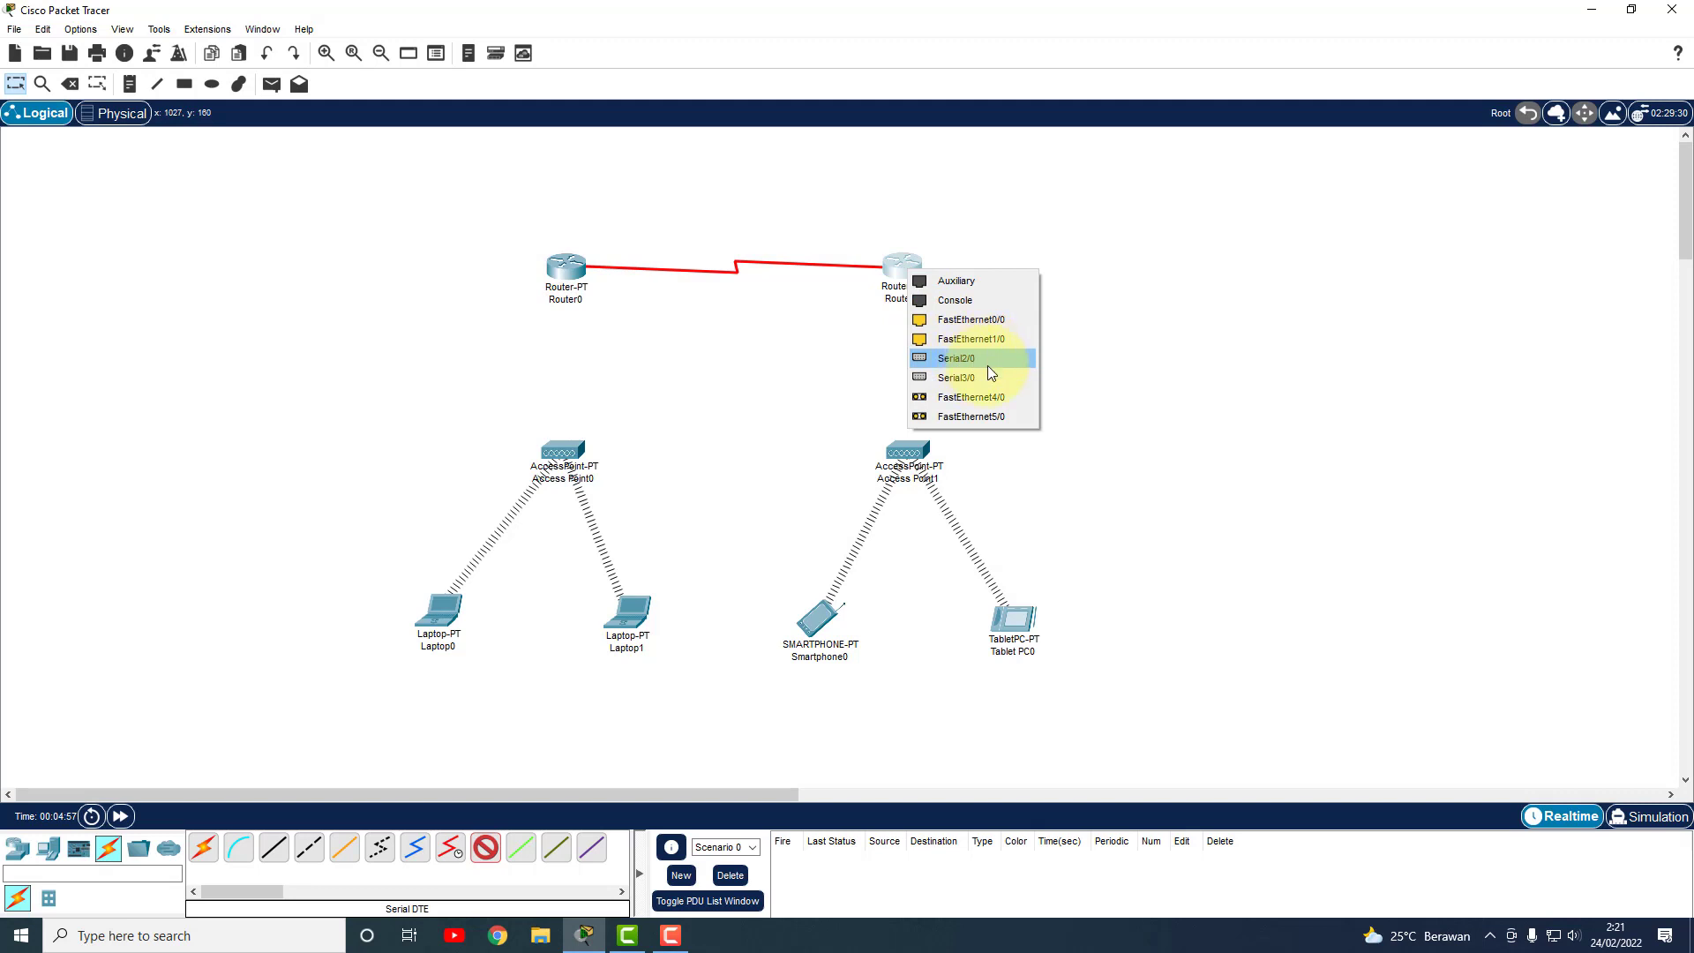
pyautogui.click(986, 359)
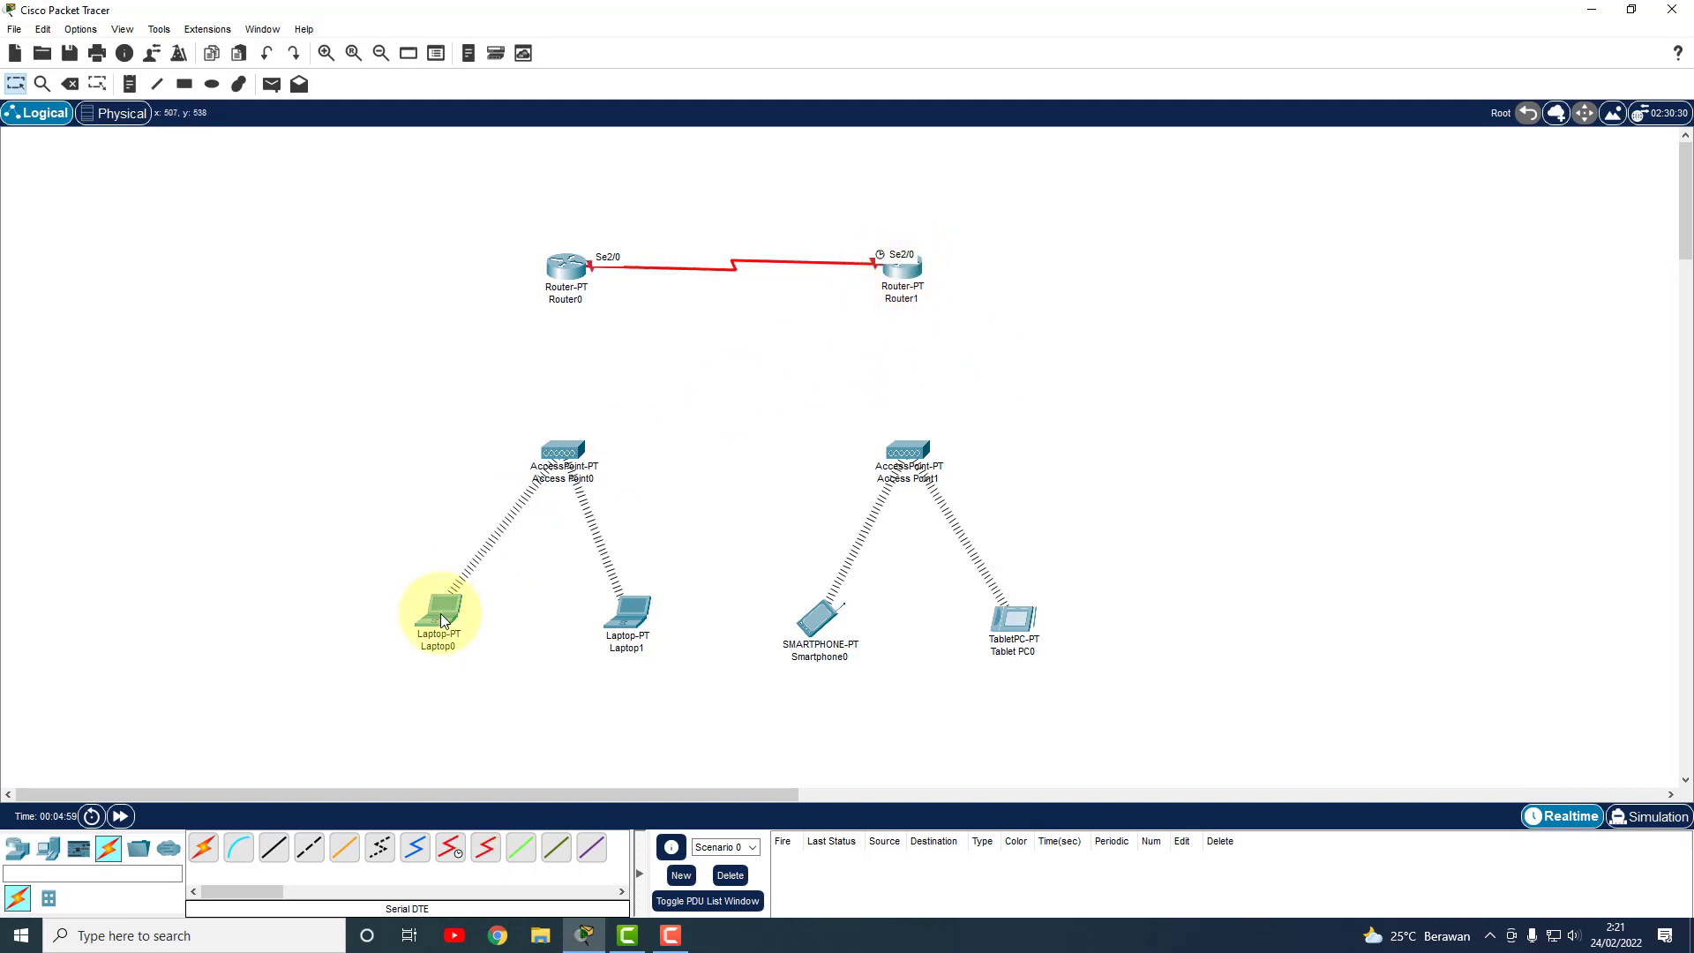
# Cable Router0's FastEthernet0/0 to Access Point0's Port 0 with straight-through copper.
pyautogui.click(270, 854)
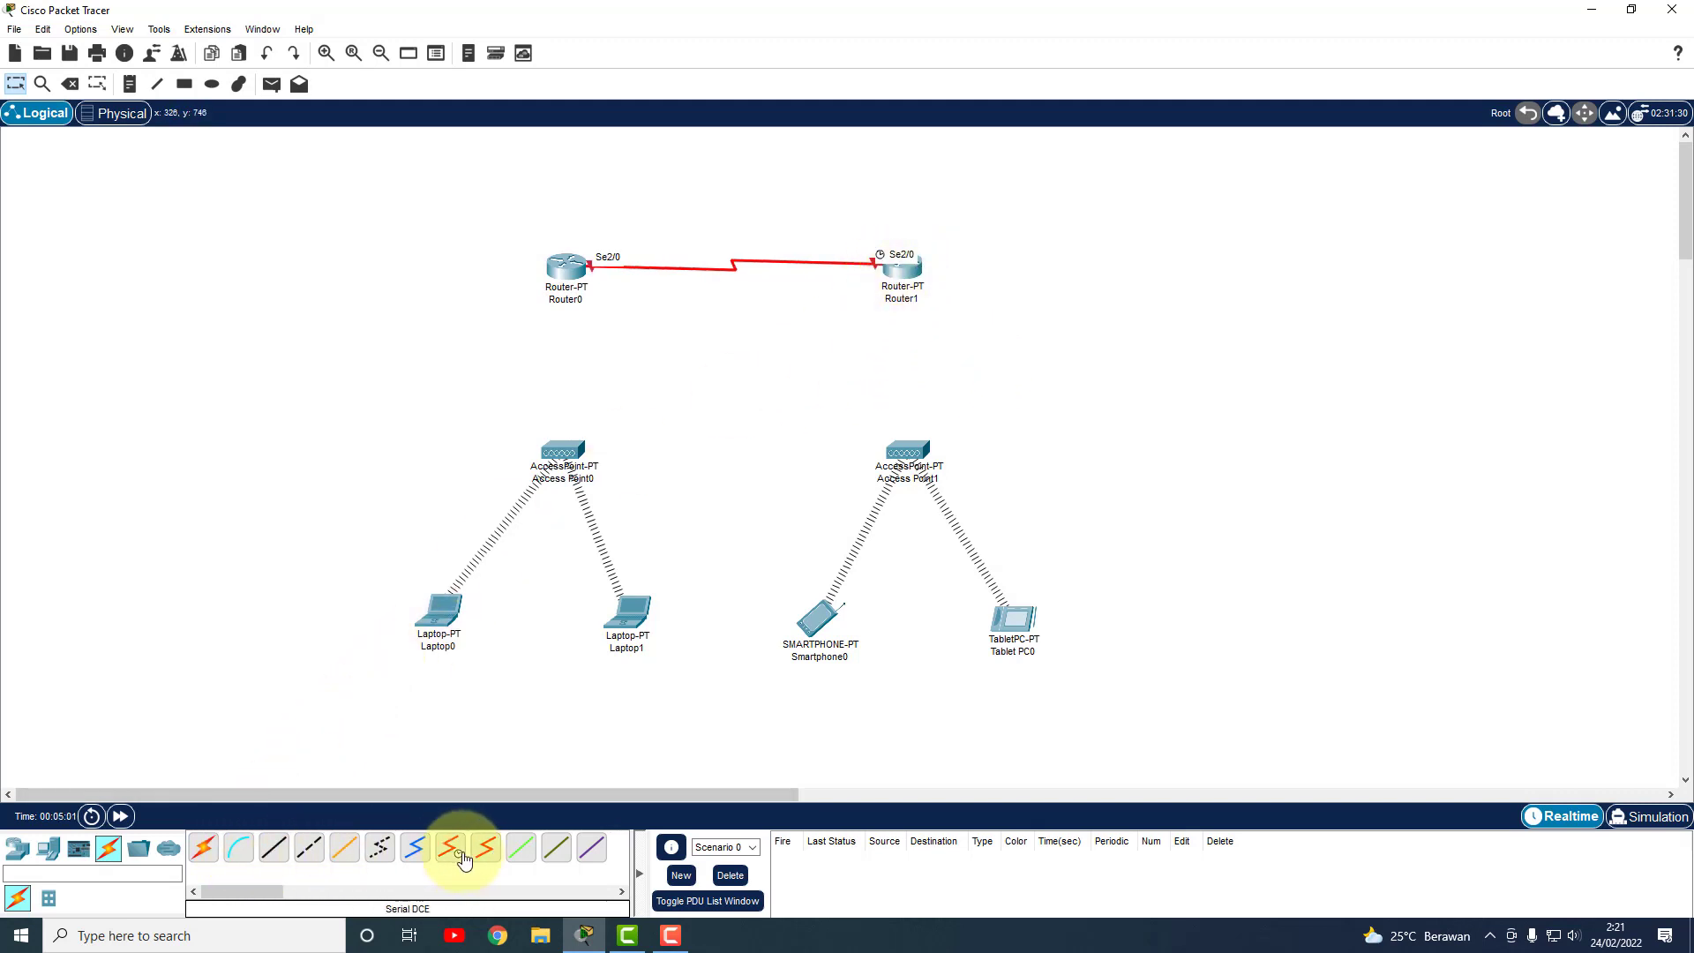
pyautogui.click(268, 848)
pyautogui.click(563, 269)
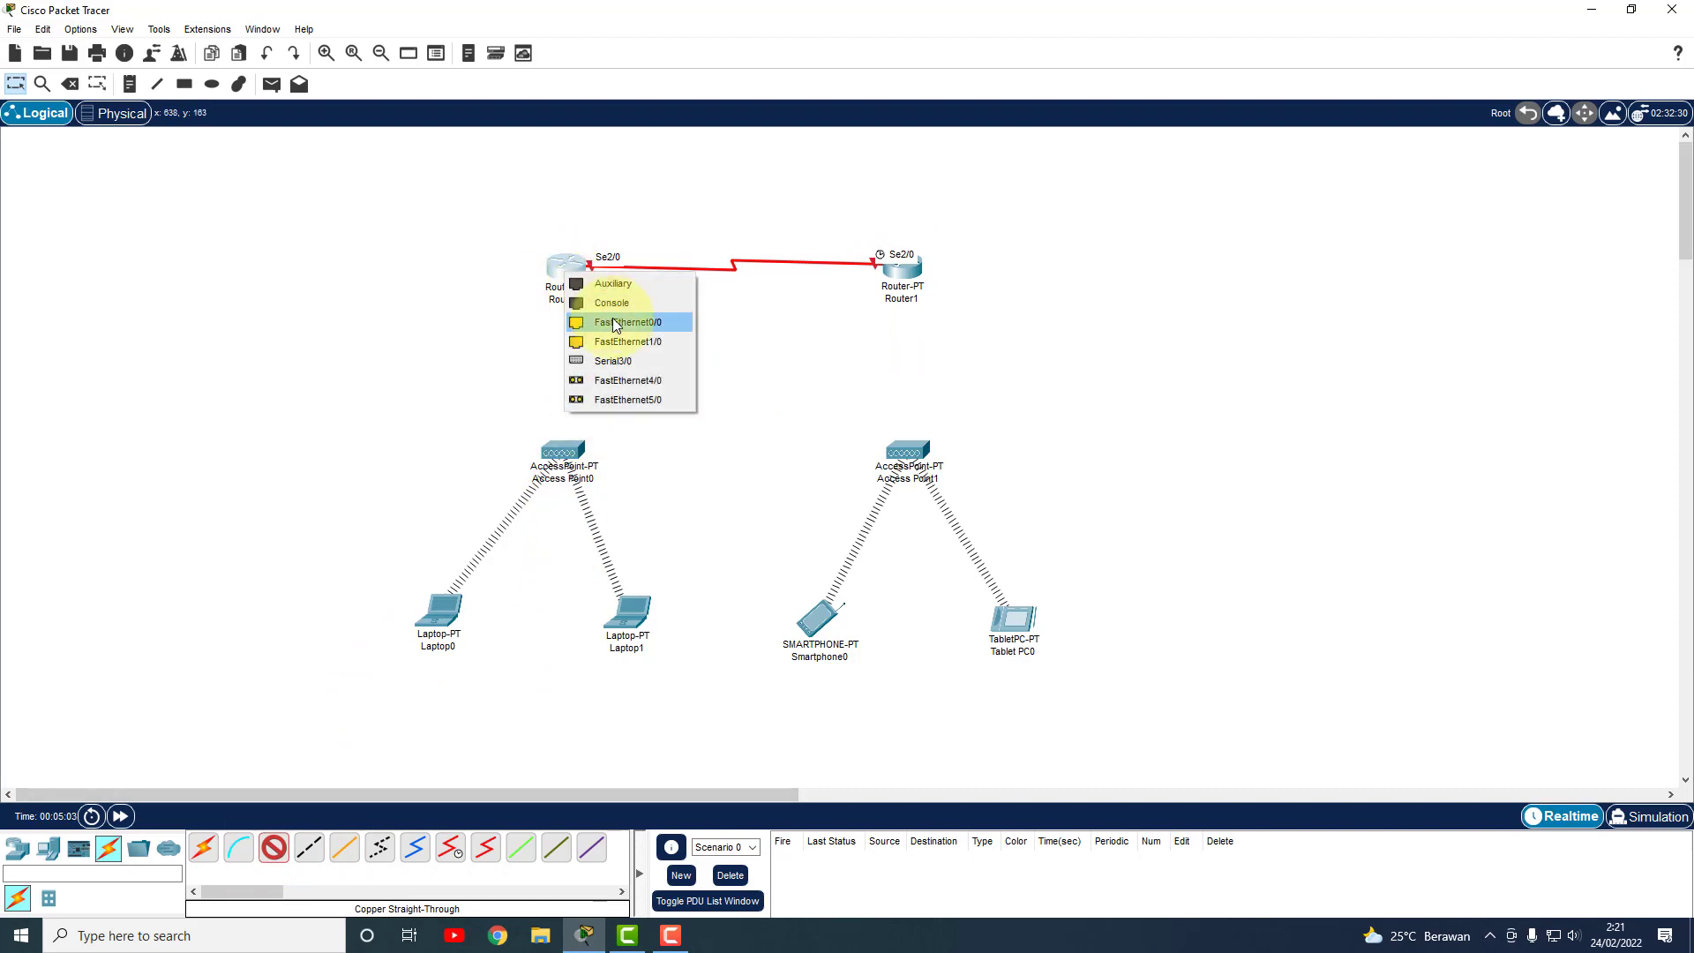
pyautogui.click(612, 317)
pyautogui.click(567, 448)
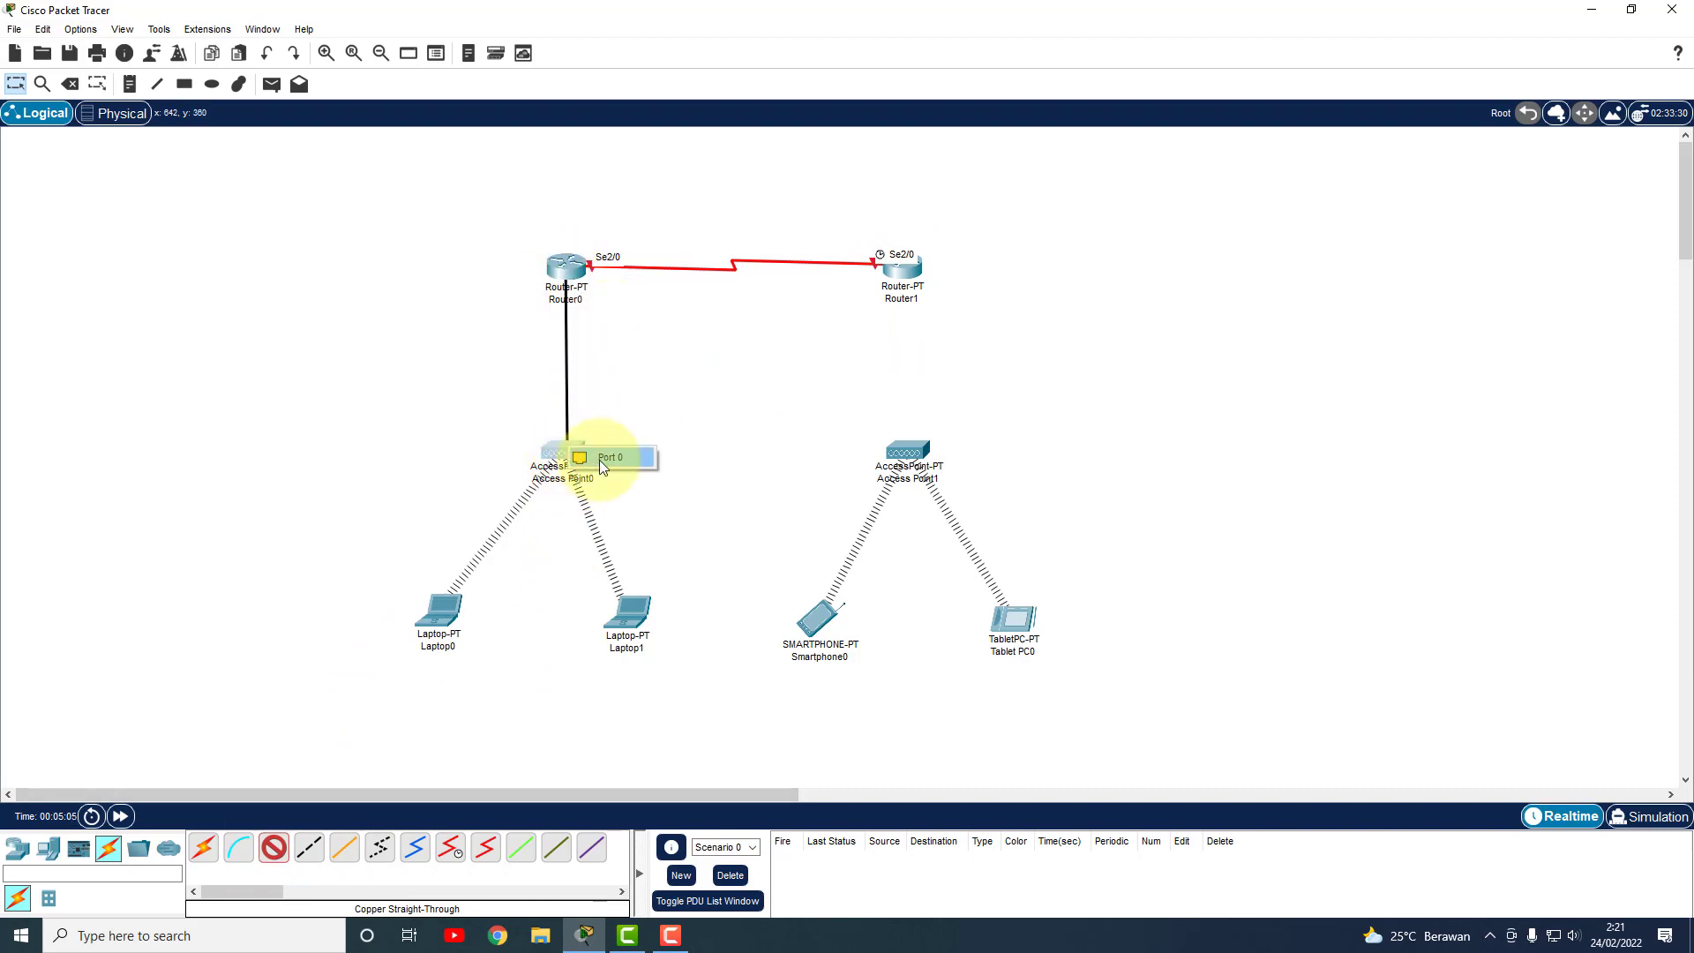
pyautogui.click(607, 457)
# Cable Router1's FastEthernet0/0 to Access Point1's Port 0, then nudge Router0 and Laptop0.
pyautogui.click(274, 848)
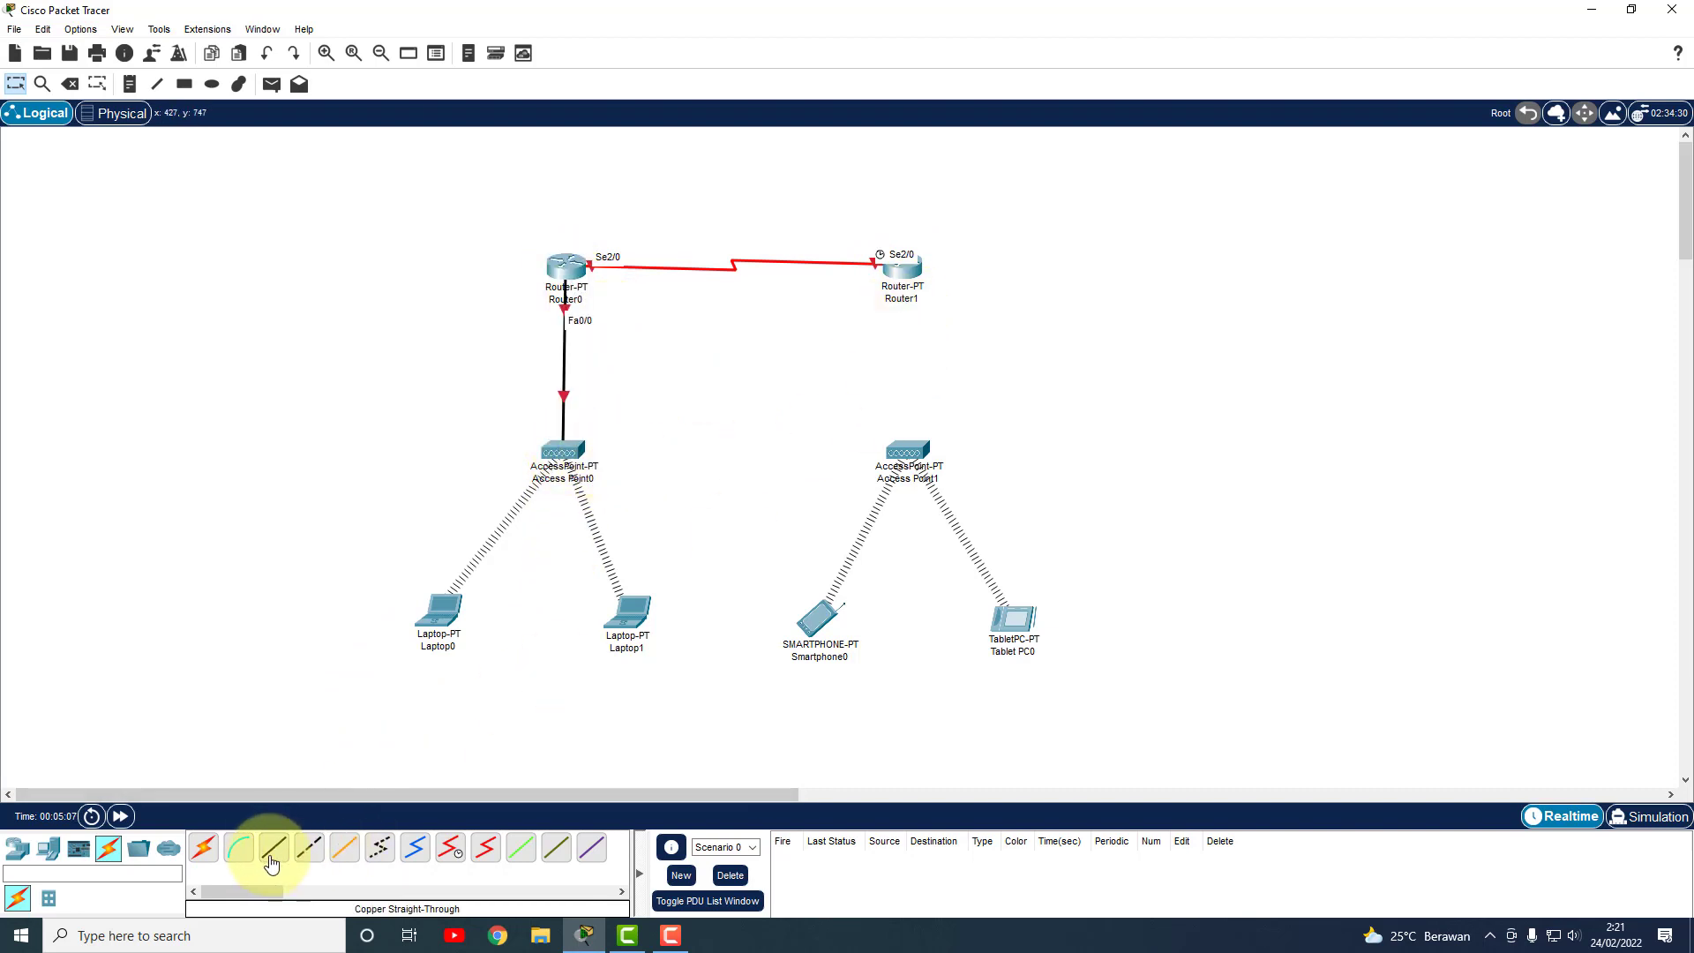
pyautogui.click(914, 289)
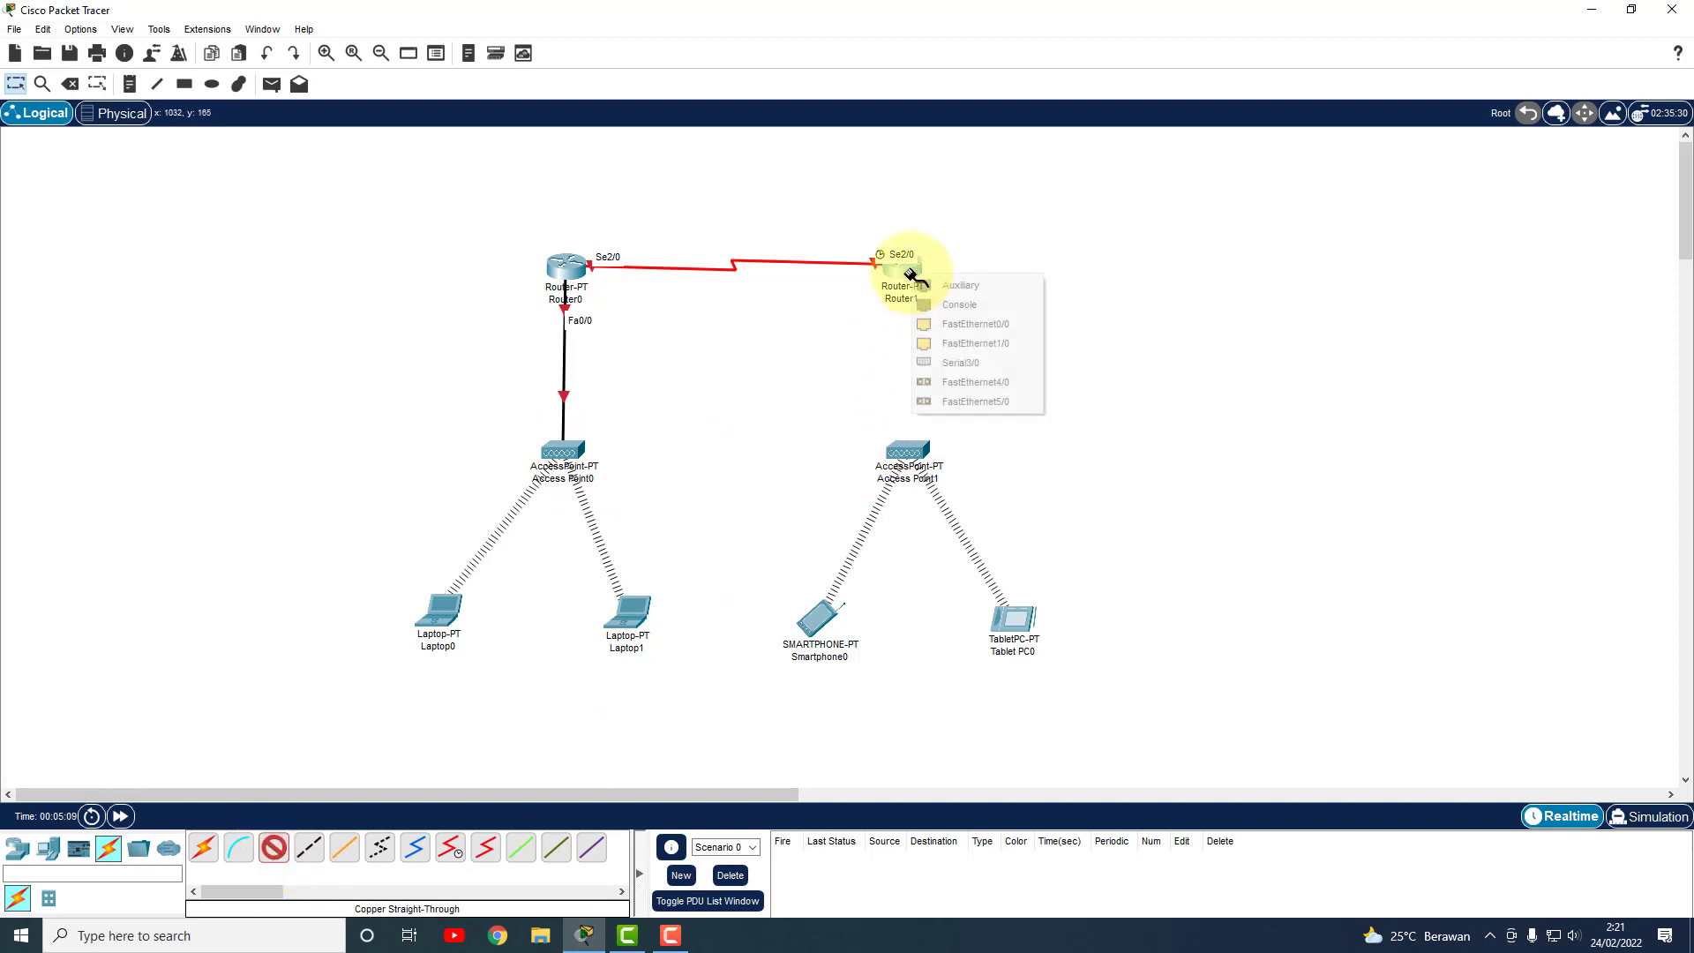
pyautogui.click(1006, 325)
pyautogui.click(902, 444)
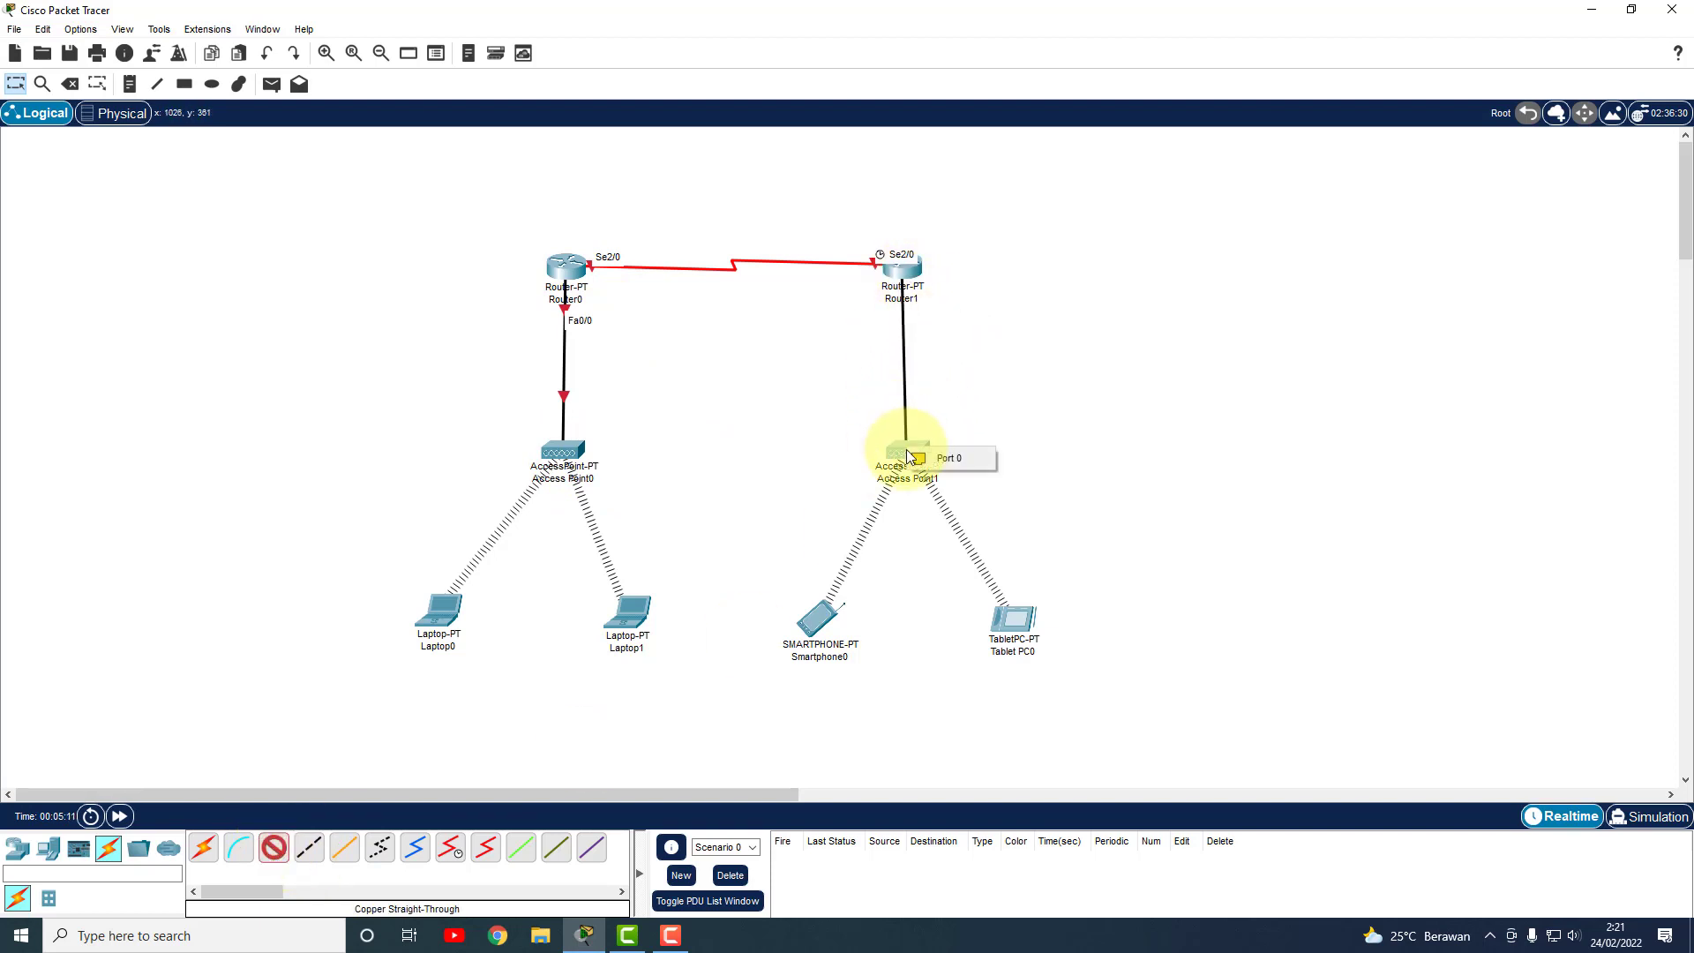
pyautogui.click(926, 455)
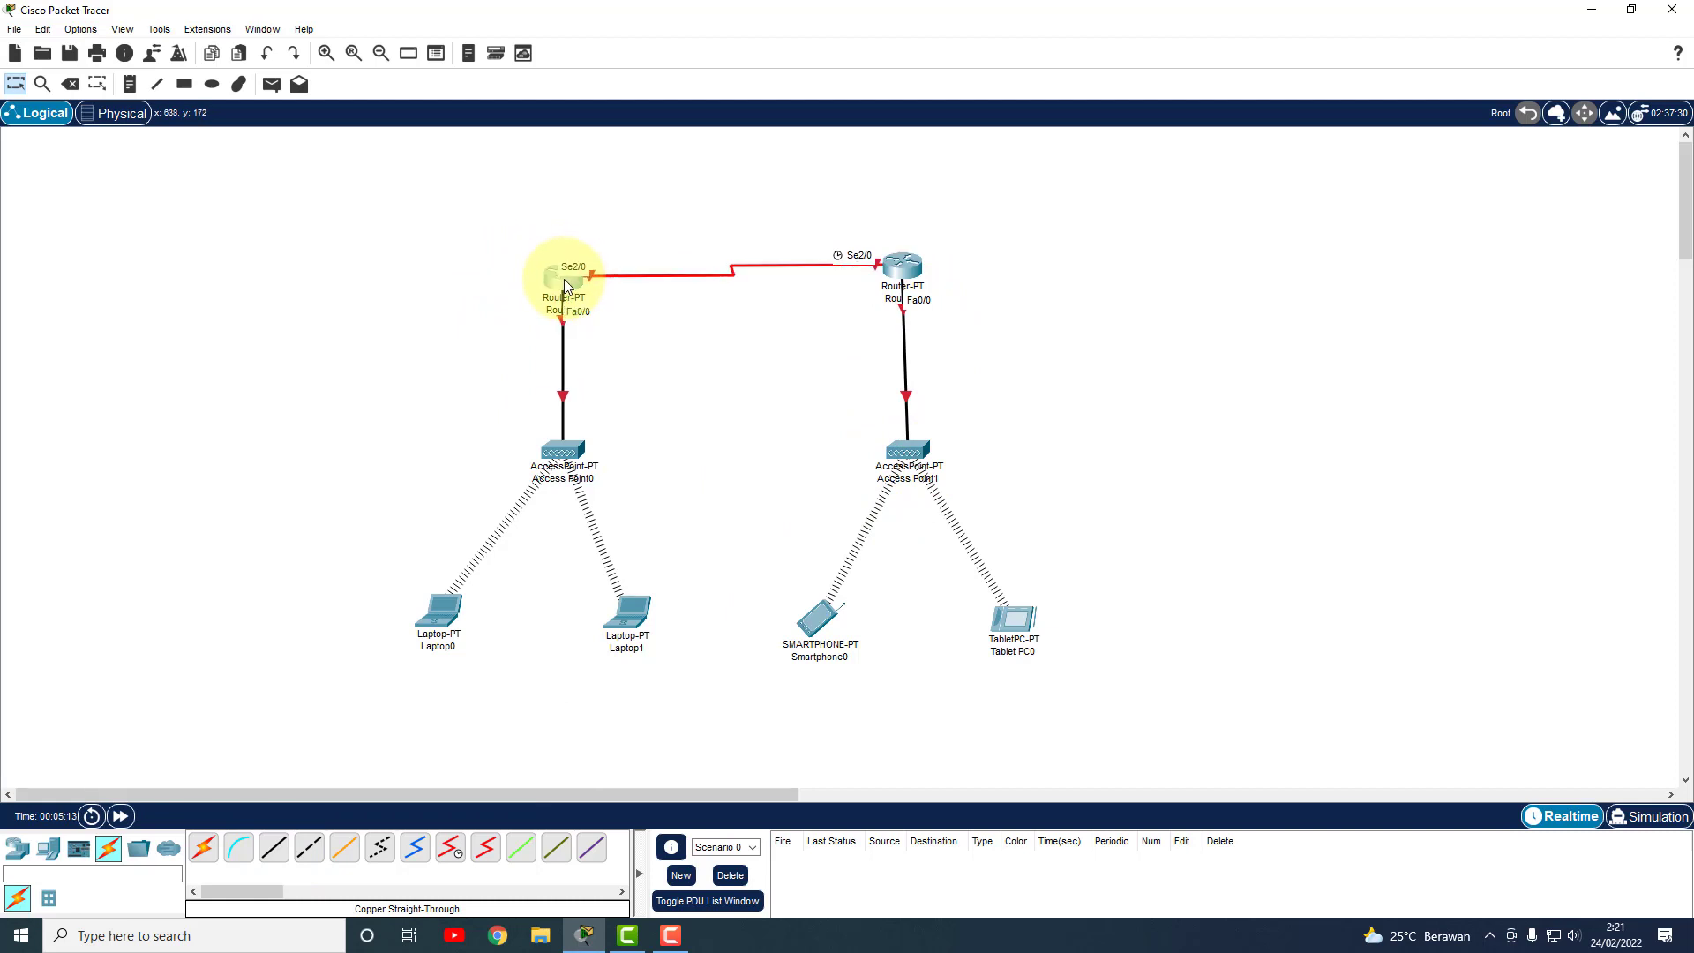
pyautogui.moveTo(556, 274); pyautogui.dragTo(556, 284)
pyautogui.moveTo(457, 615); pyautogui.dragTo(472, 613)
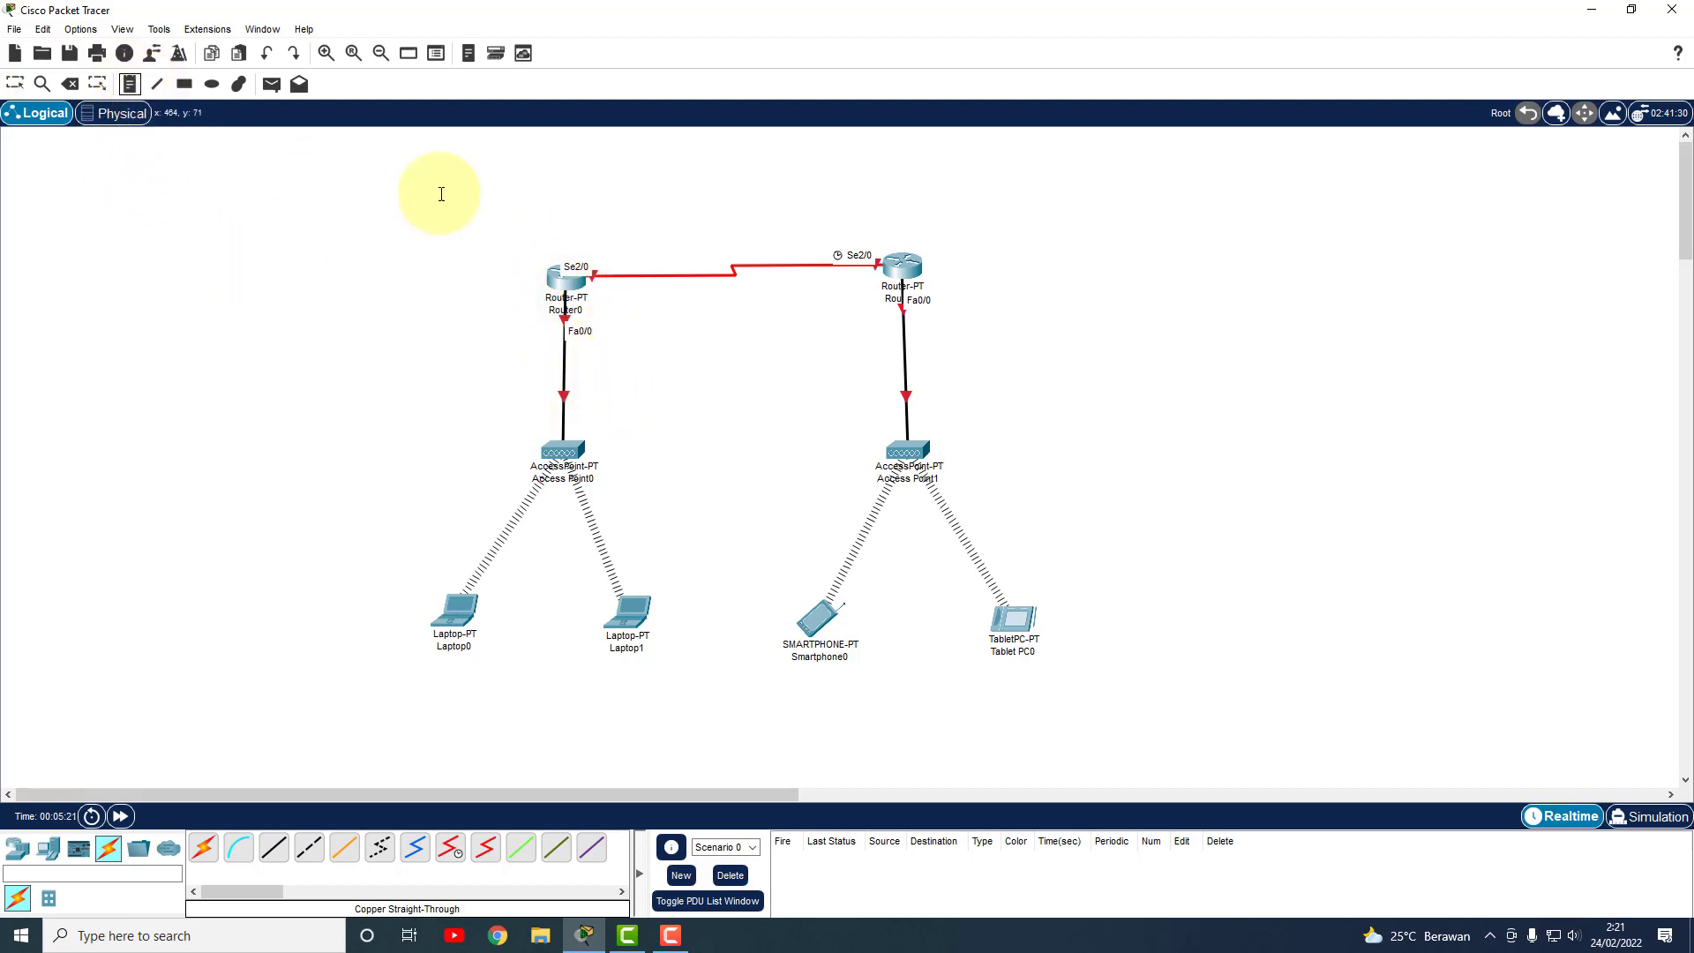
# Add the note 'IP : 192.168.10.1' beside Router0 and copy its text.
pyautogui.click(490, 247)
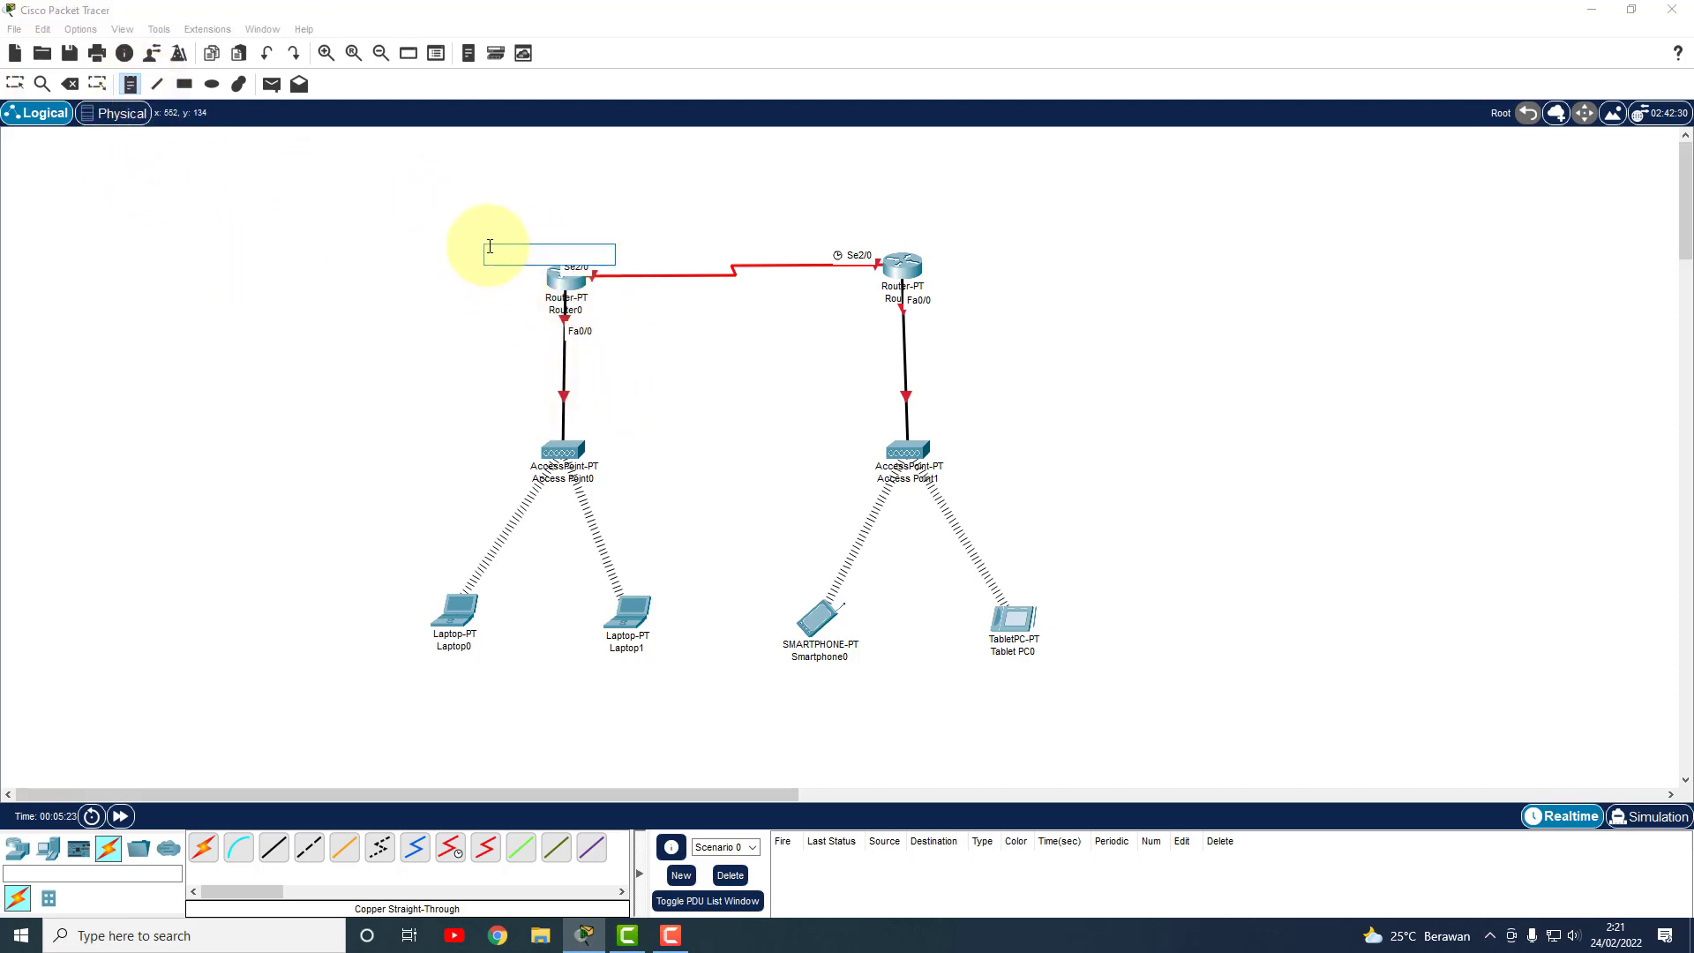
pyautogui.write('R')
pyautogui.write('192.168.1')
pyautogui.write('0.1')
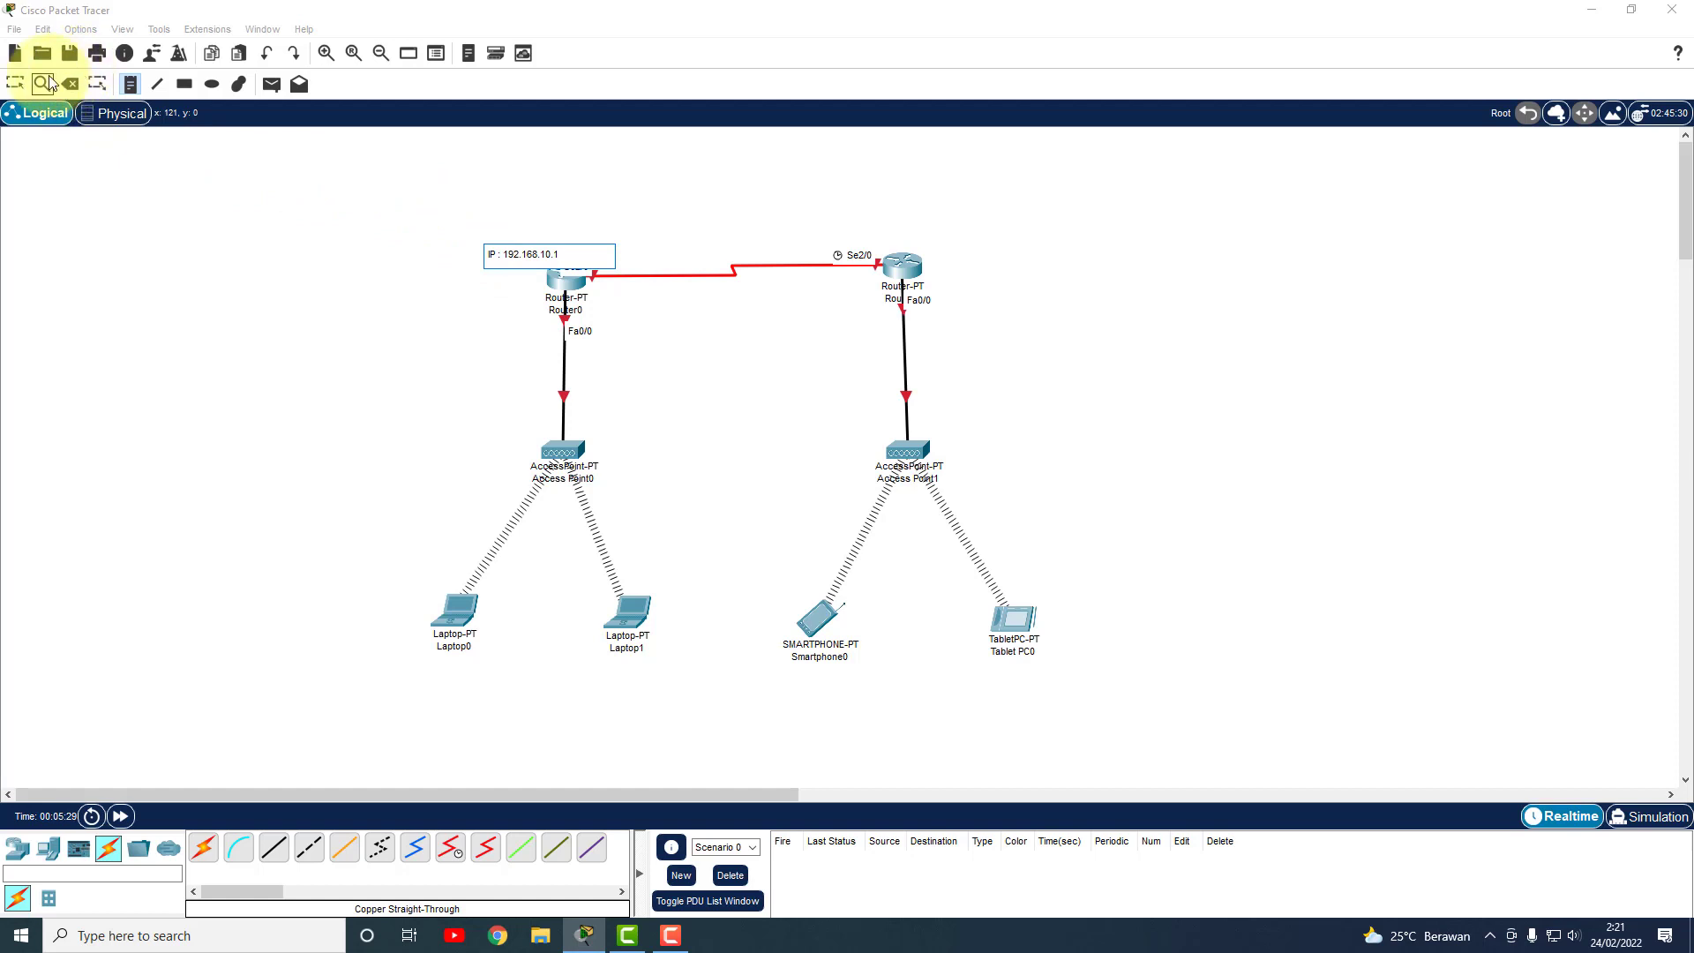
pyautogui.click(15, 83)
pyautogui.moveTo(524, 255); pyautogui.dragTo(394, 310)
pyautogui.hotkey('ctrl', 'c')
pyautogui.doubleClick(488, 314)
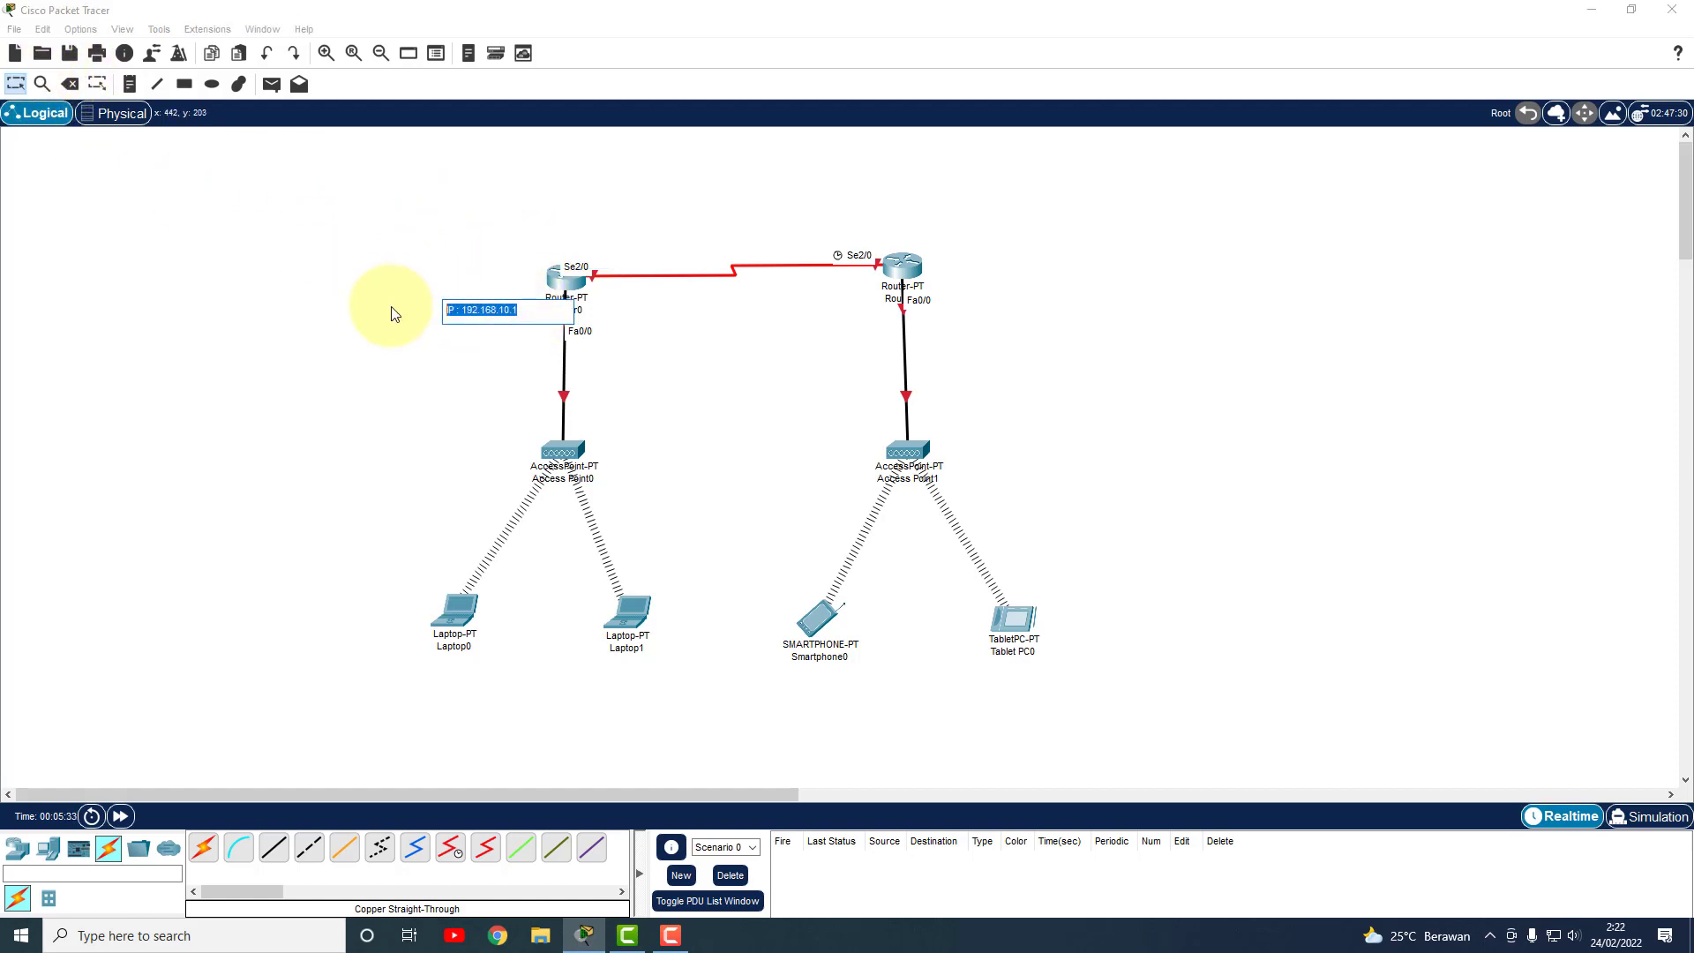
# Paste a copy beside Router1 and change it to 'IP : 192.168.20.1'.
pyautogui.click(129, 83)
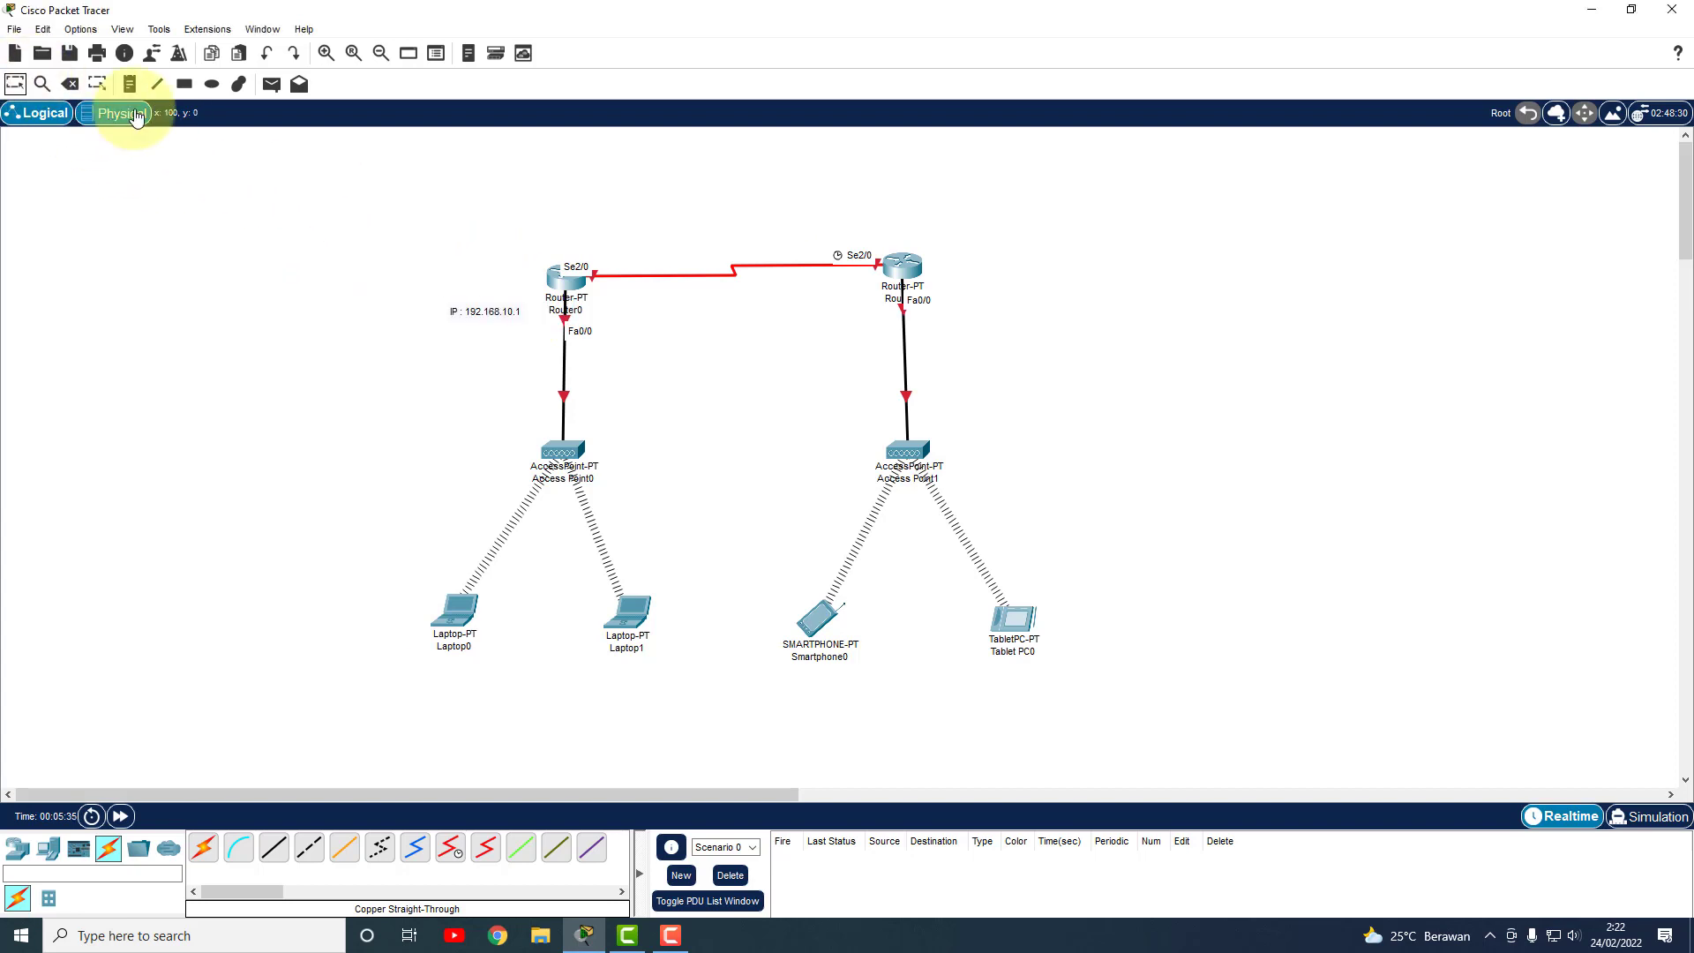
pyautogui.click(993, 311)
pyautogui.hotkey('ctrl', 'v')
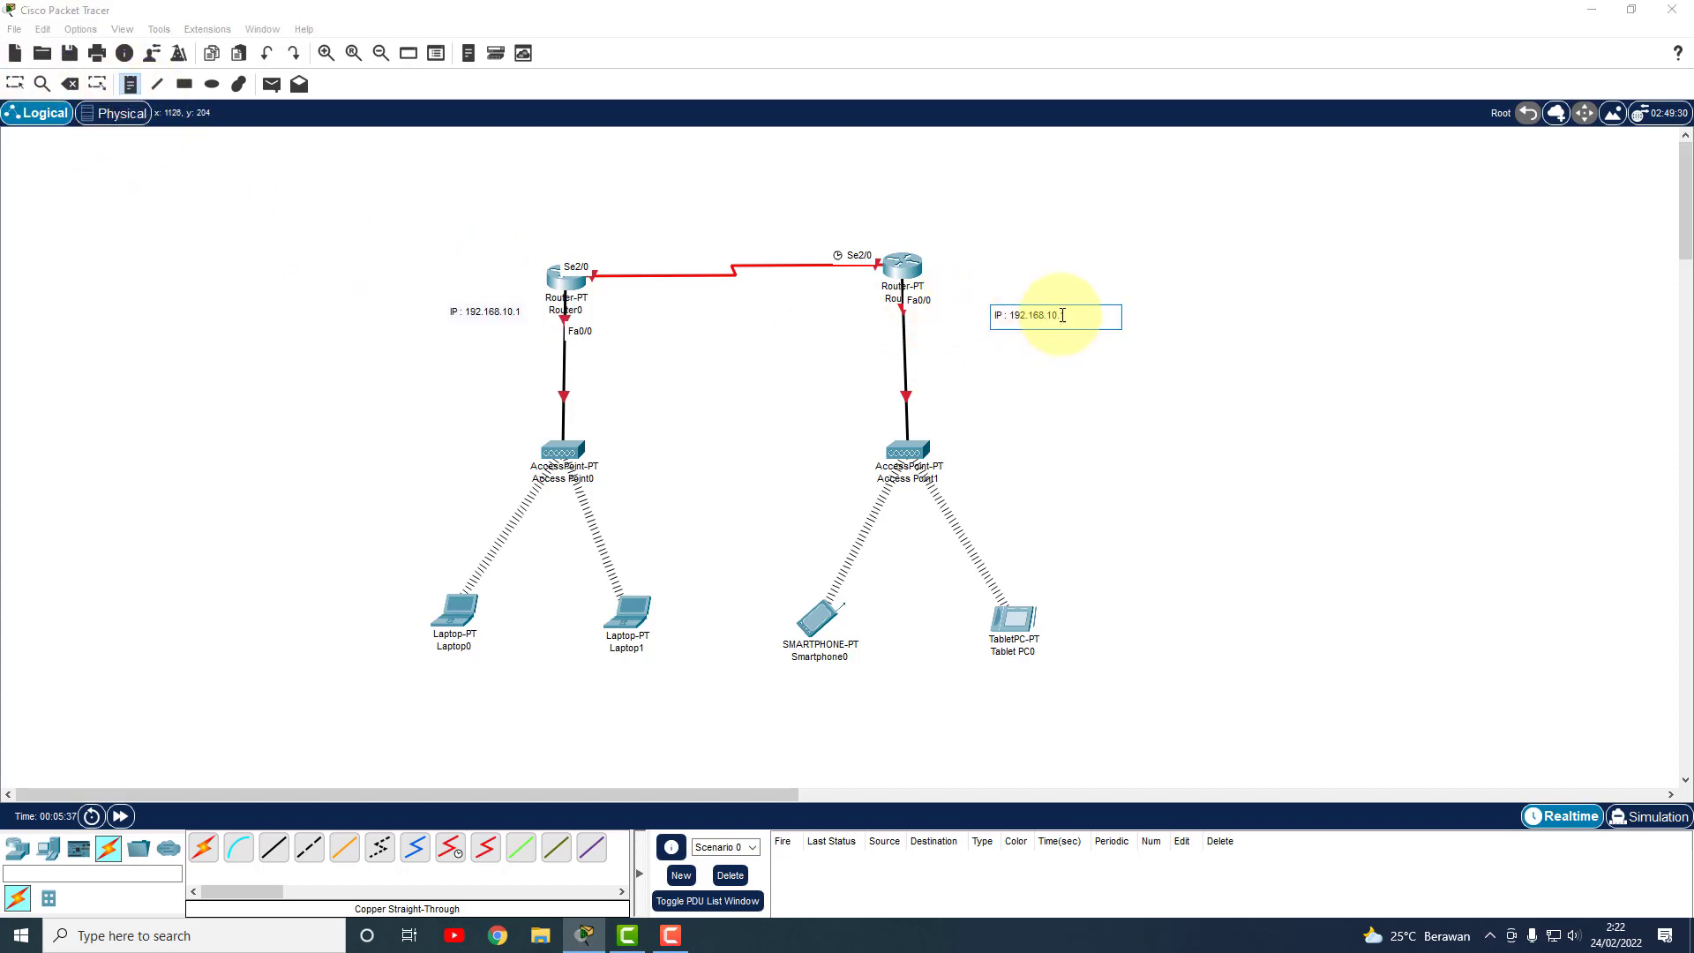
pyautogui.moveTo(1053, 314); pyautogui.dragTo(1047, 316)
pyautogui.write('2')
pyautogui.click(15, 83)
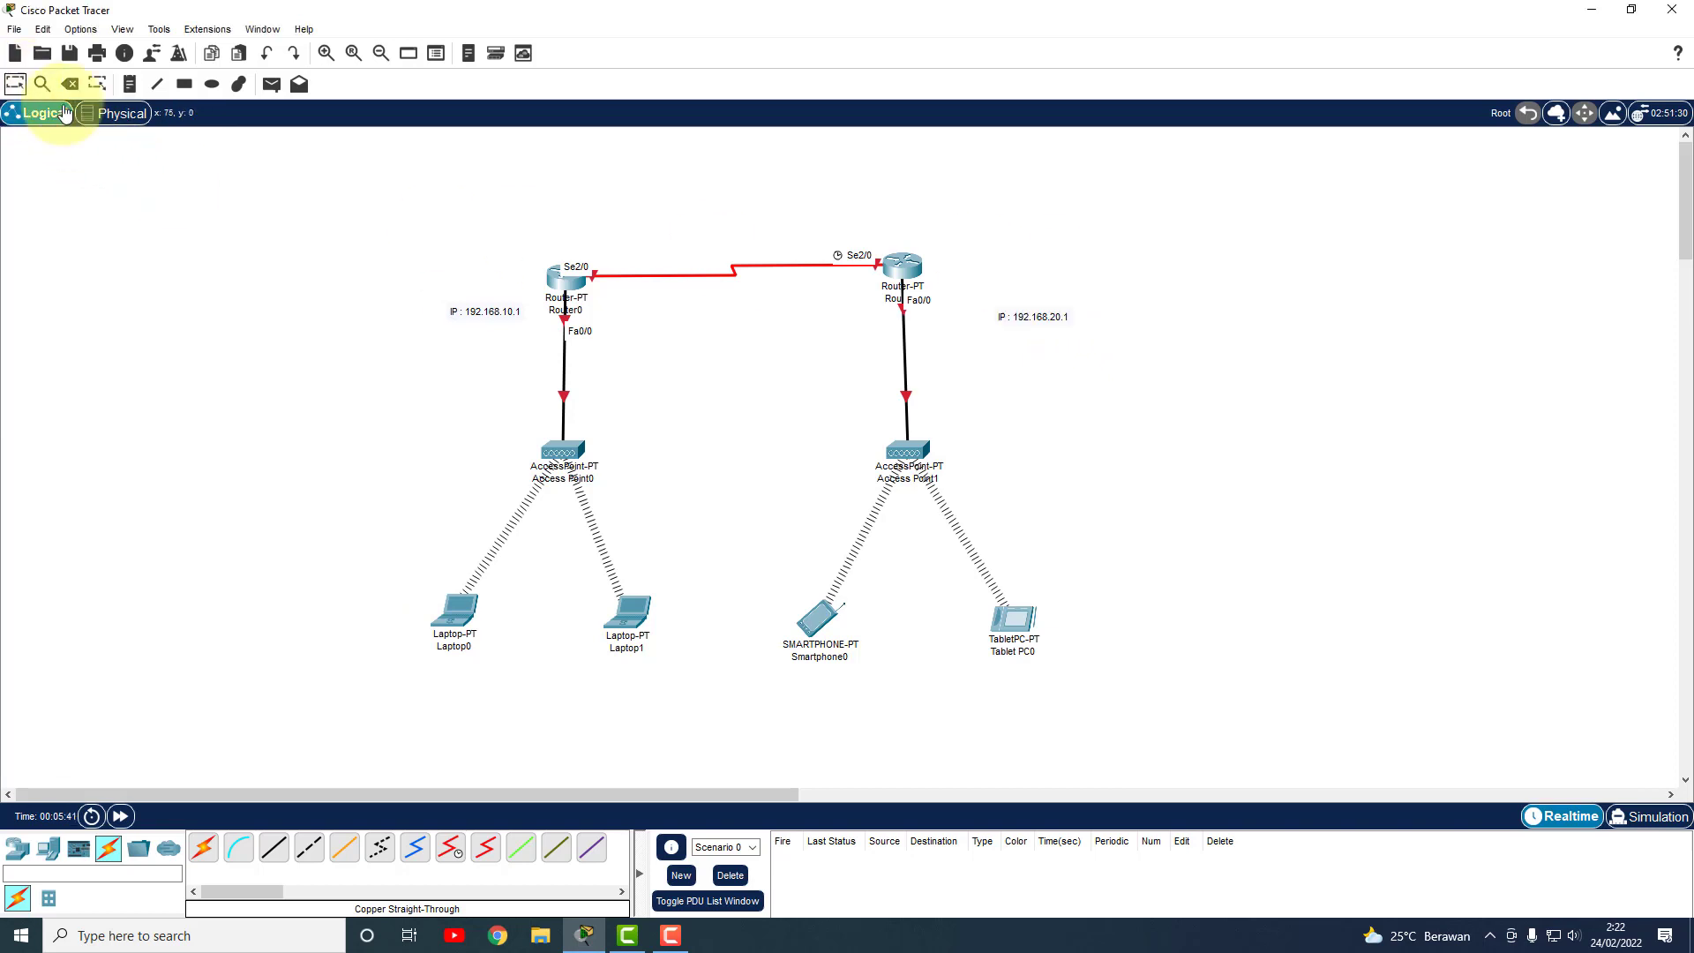
pyautogui.moveTo(1063, 316); pyautogui.dragTo(1020, 305)
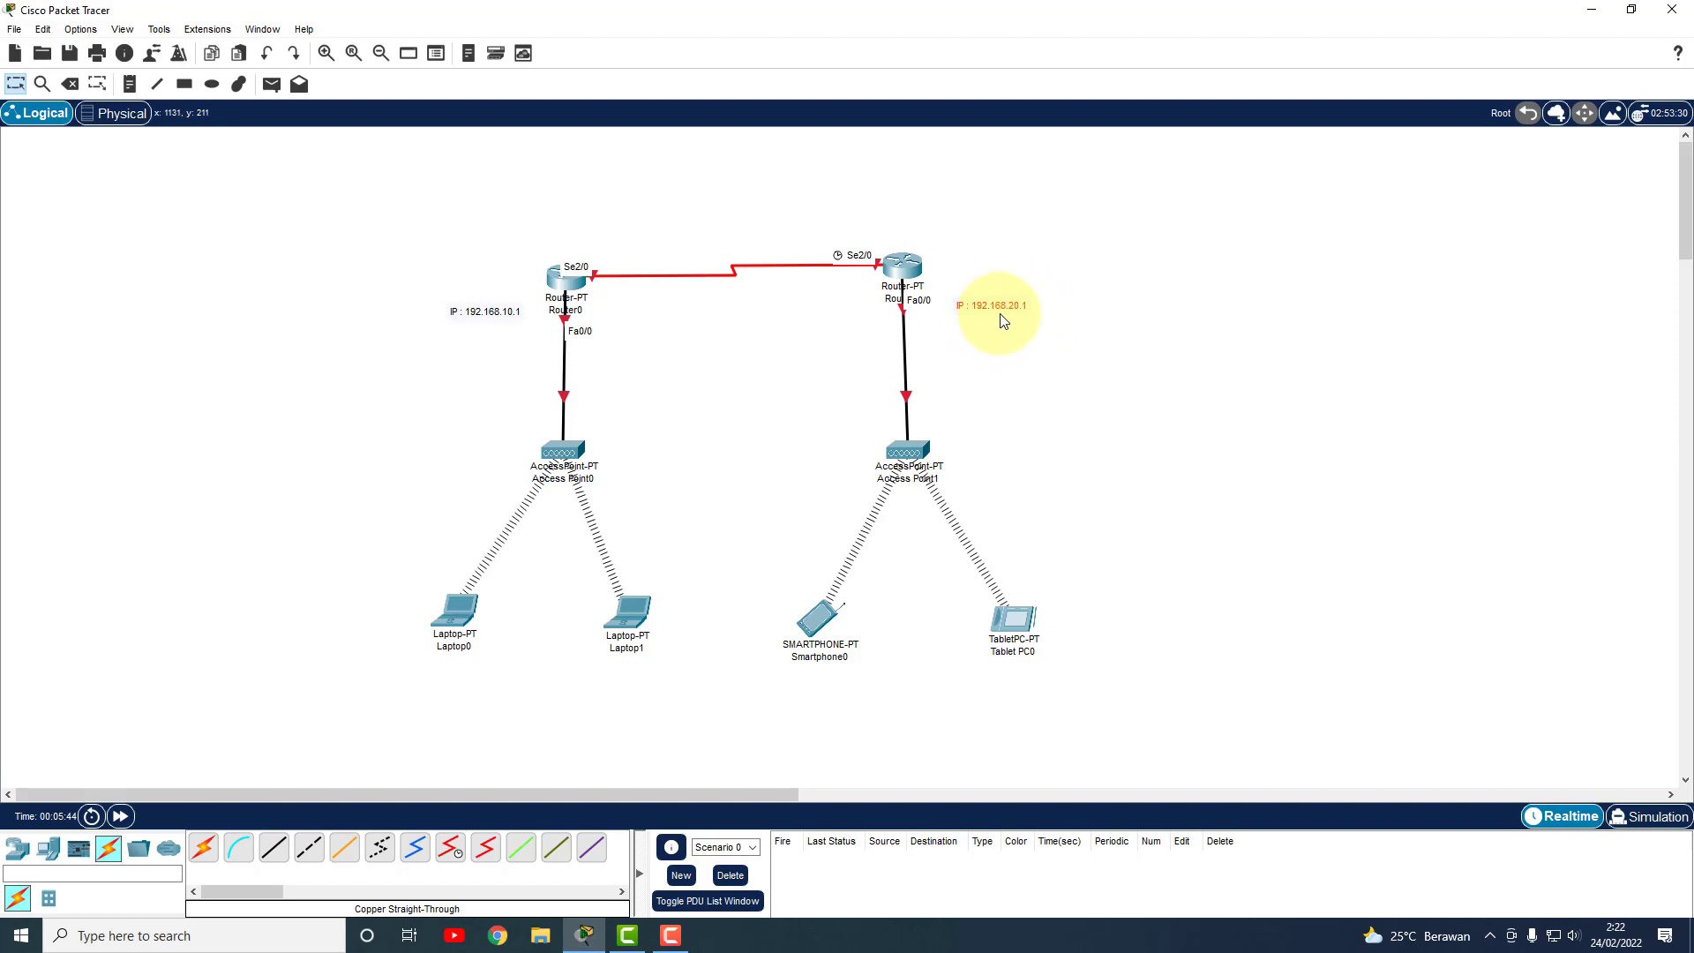
pyautogui.click(130, 83)
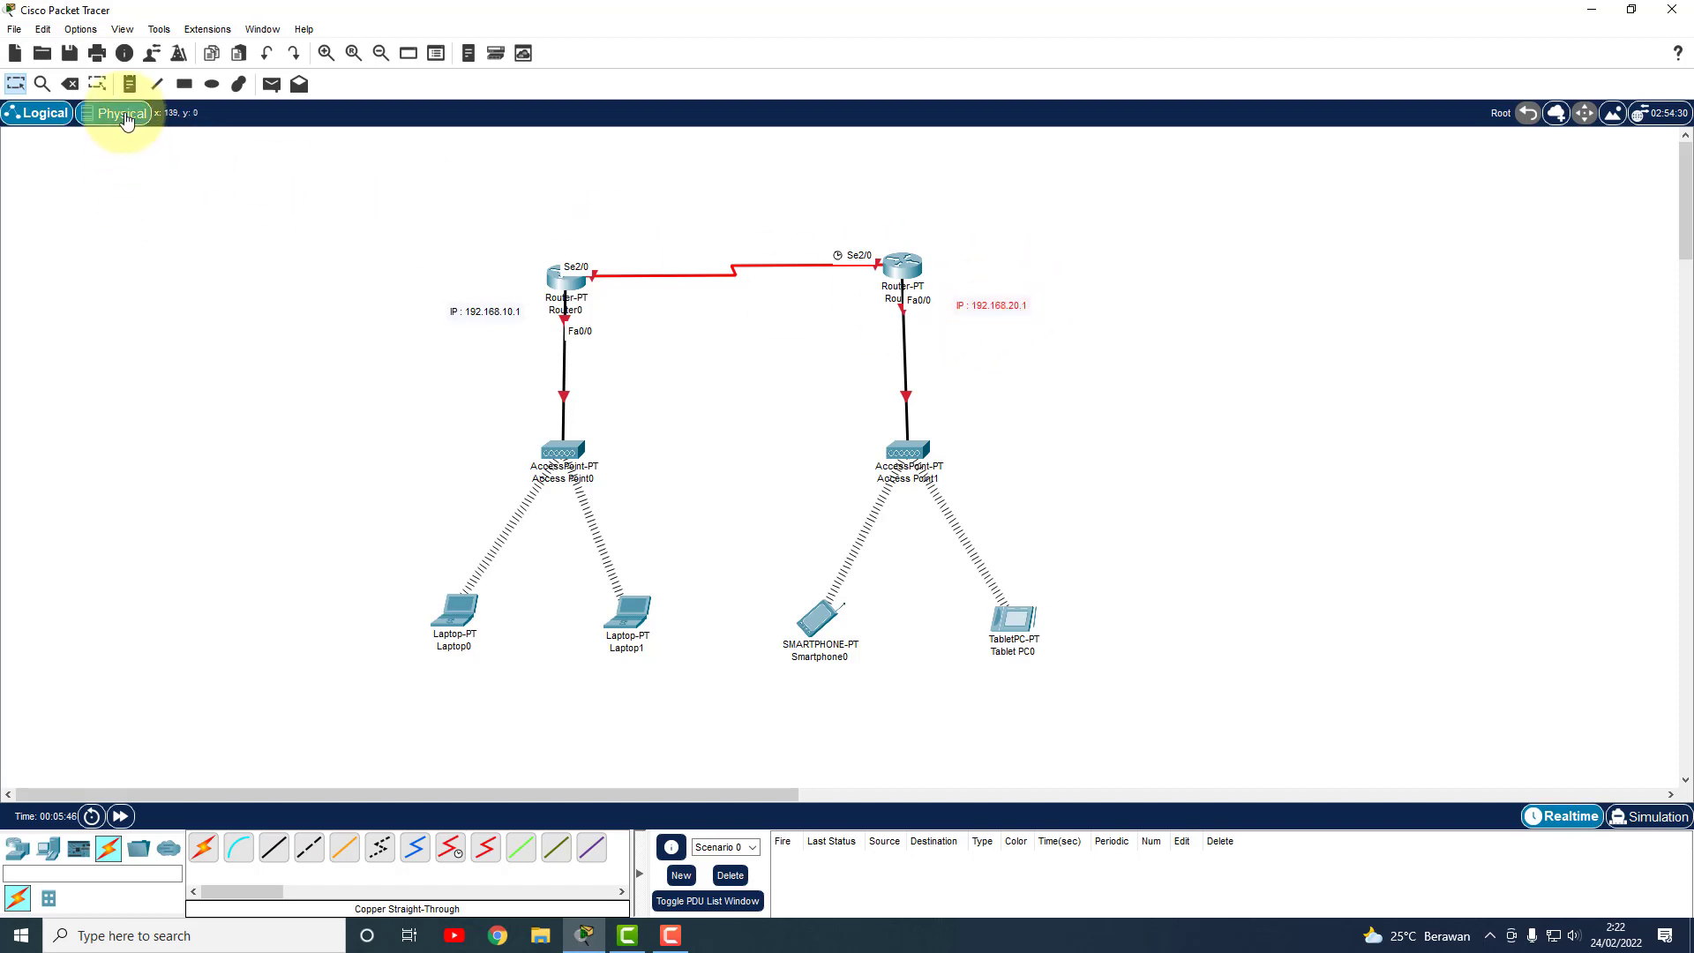
# Add a 'DHCP Client' note beneath Laptop0.
pyautogui.click(433, 687)
pyautogui.write('DHCP CLient')
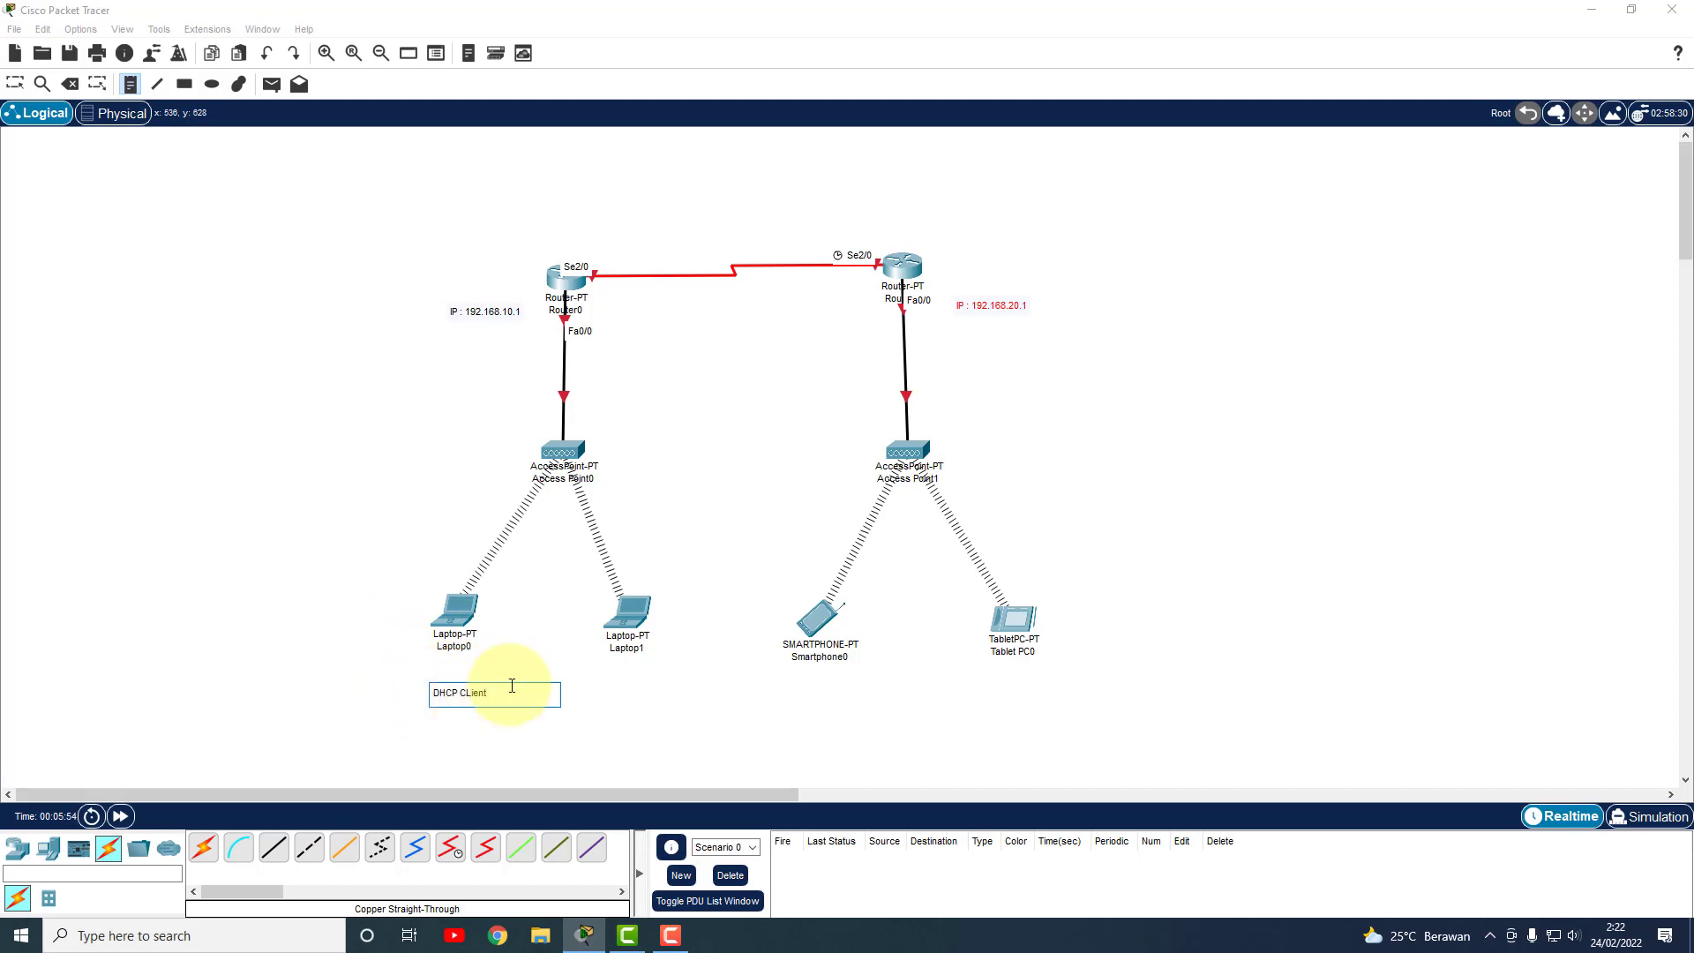
pyautogui.press('BackSpace')
pyautogui.press('BackSpace')
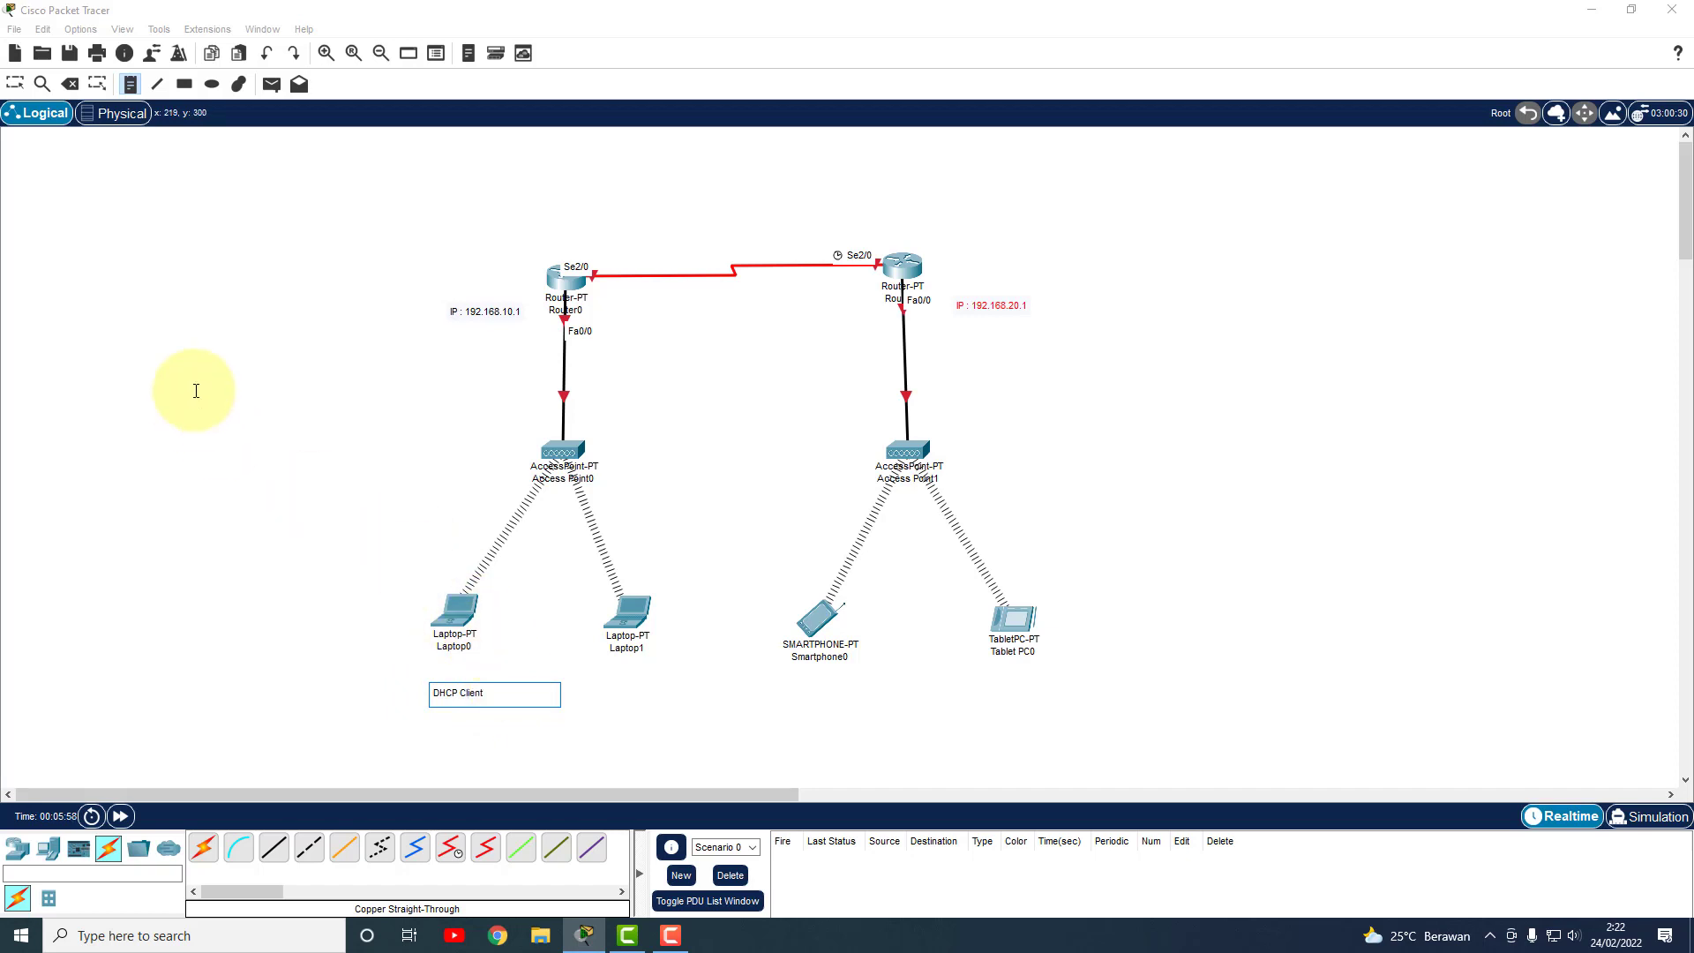
pyautogui.click(16, 84)
pyautogui.click(466, 691)
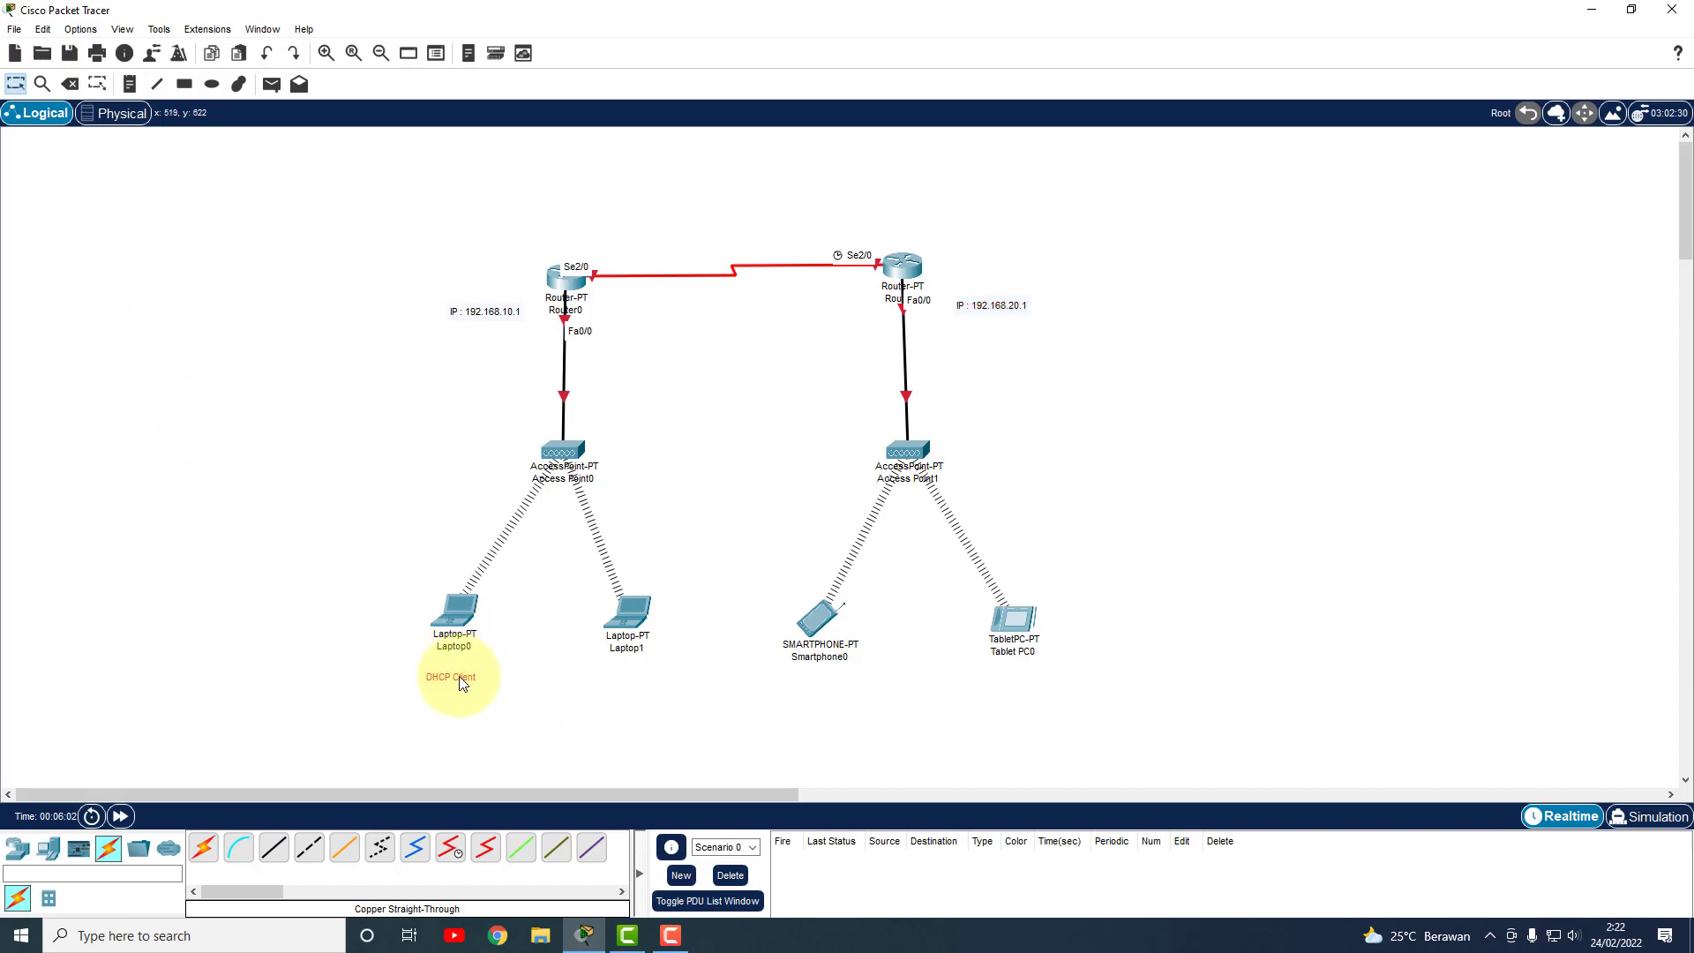
# Paste copies of the 'DHCP Client' note under Laptop1, Smartphone0 and Tablet PC0.
pyautogui.hotkey('ctrl', 'v')
pyautogui.moveTo(467, 634); pyautogui.dragTo(623, 676)
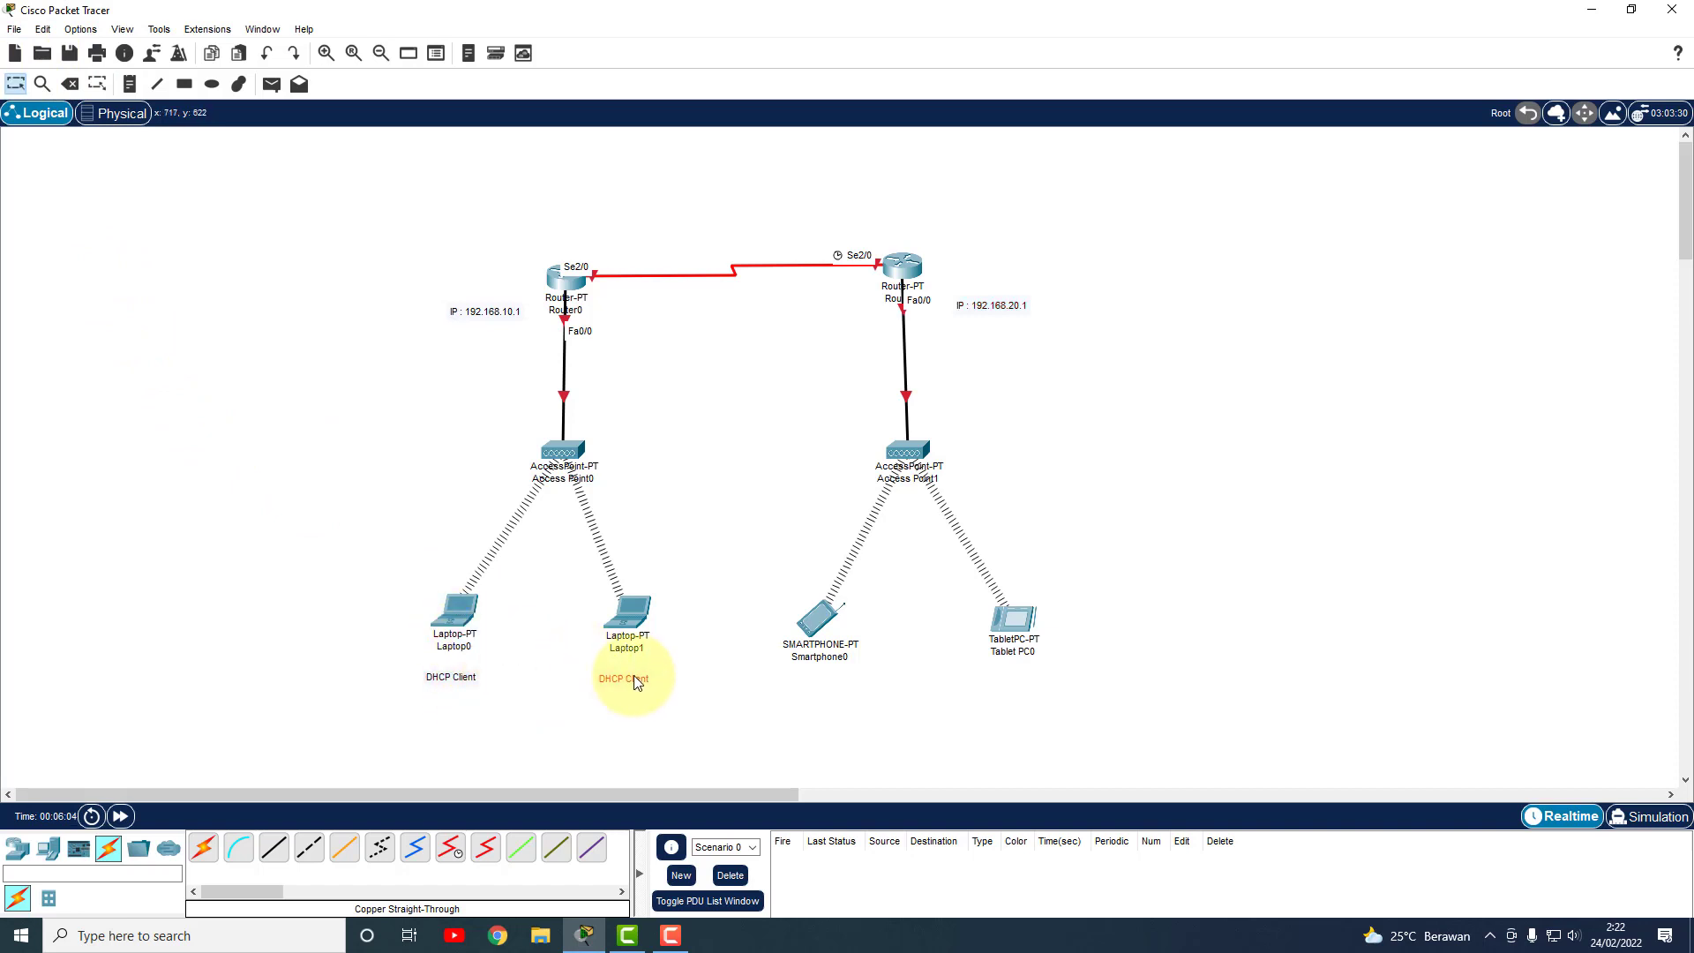
pyautogui.hotkey('ctrl', 'v')
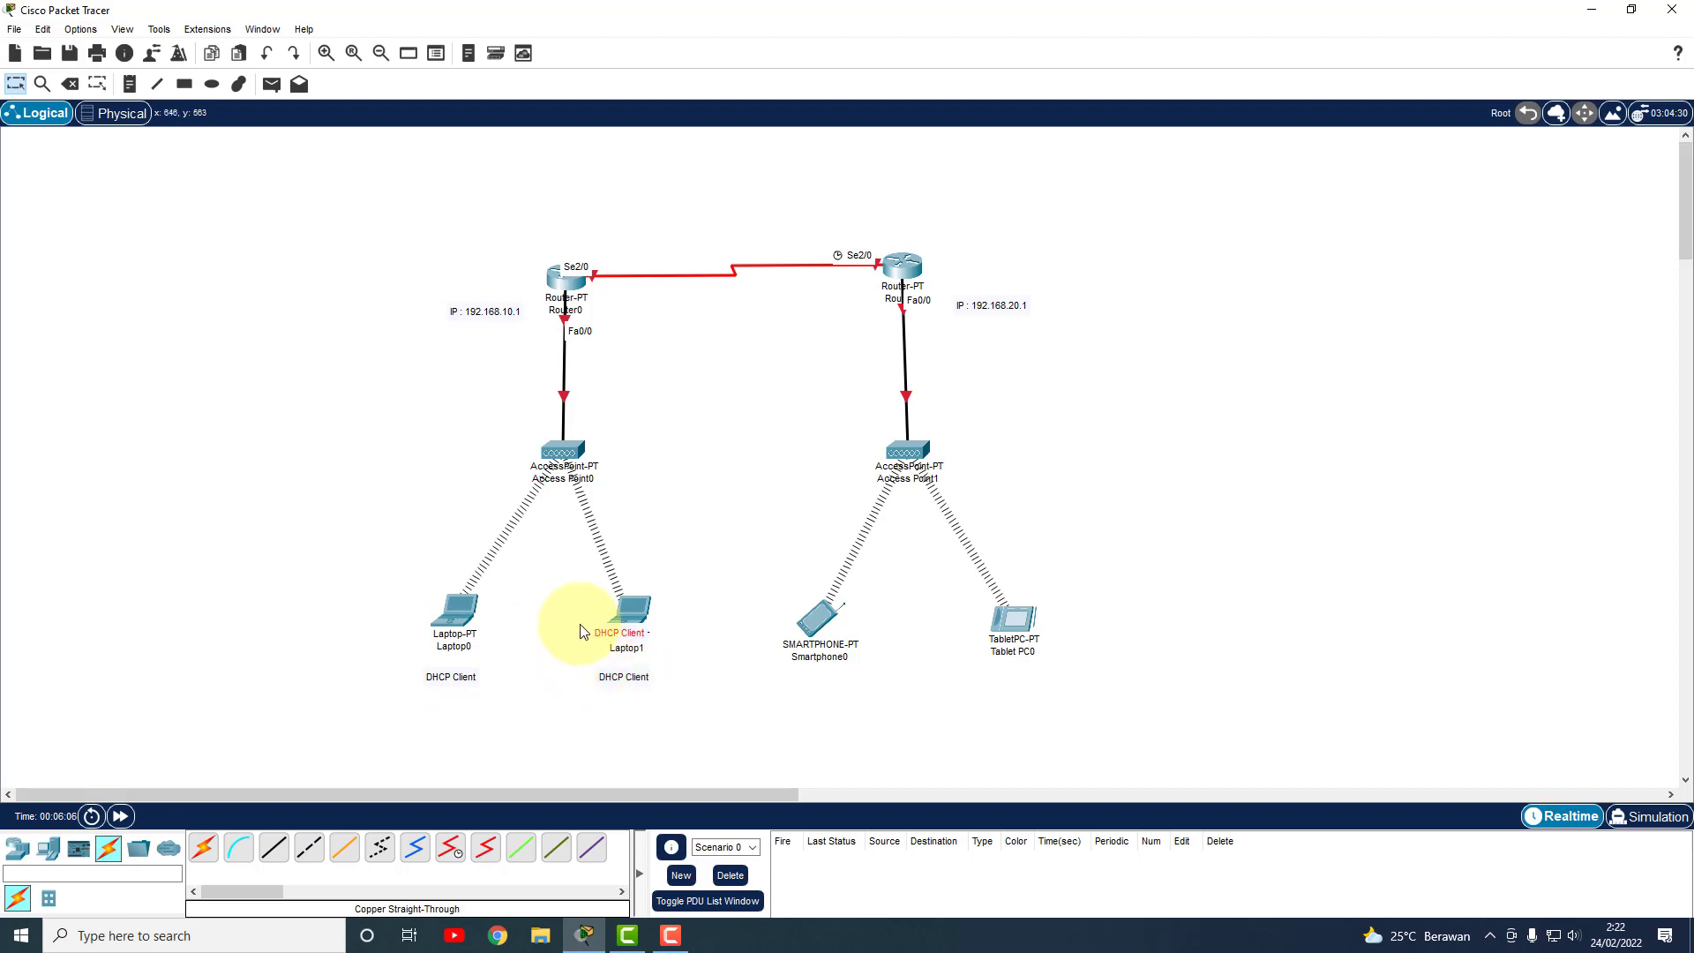
pyautogui.moveTo(612, 632); pyautogui.dragTo(805, 681)
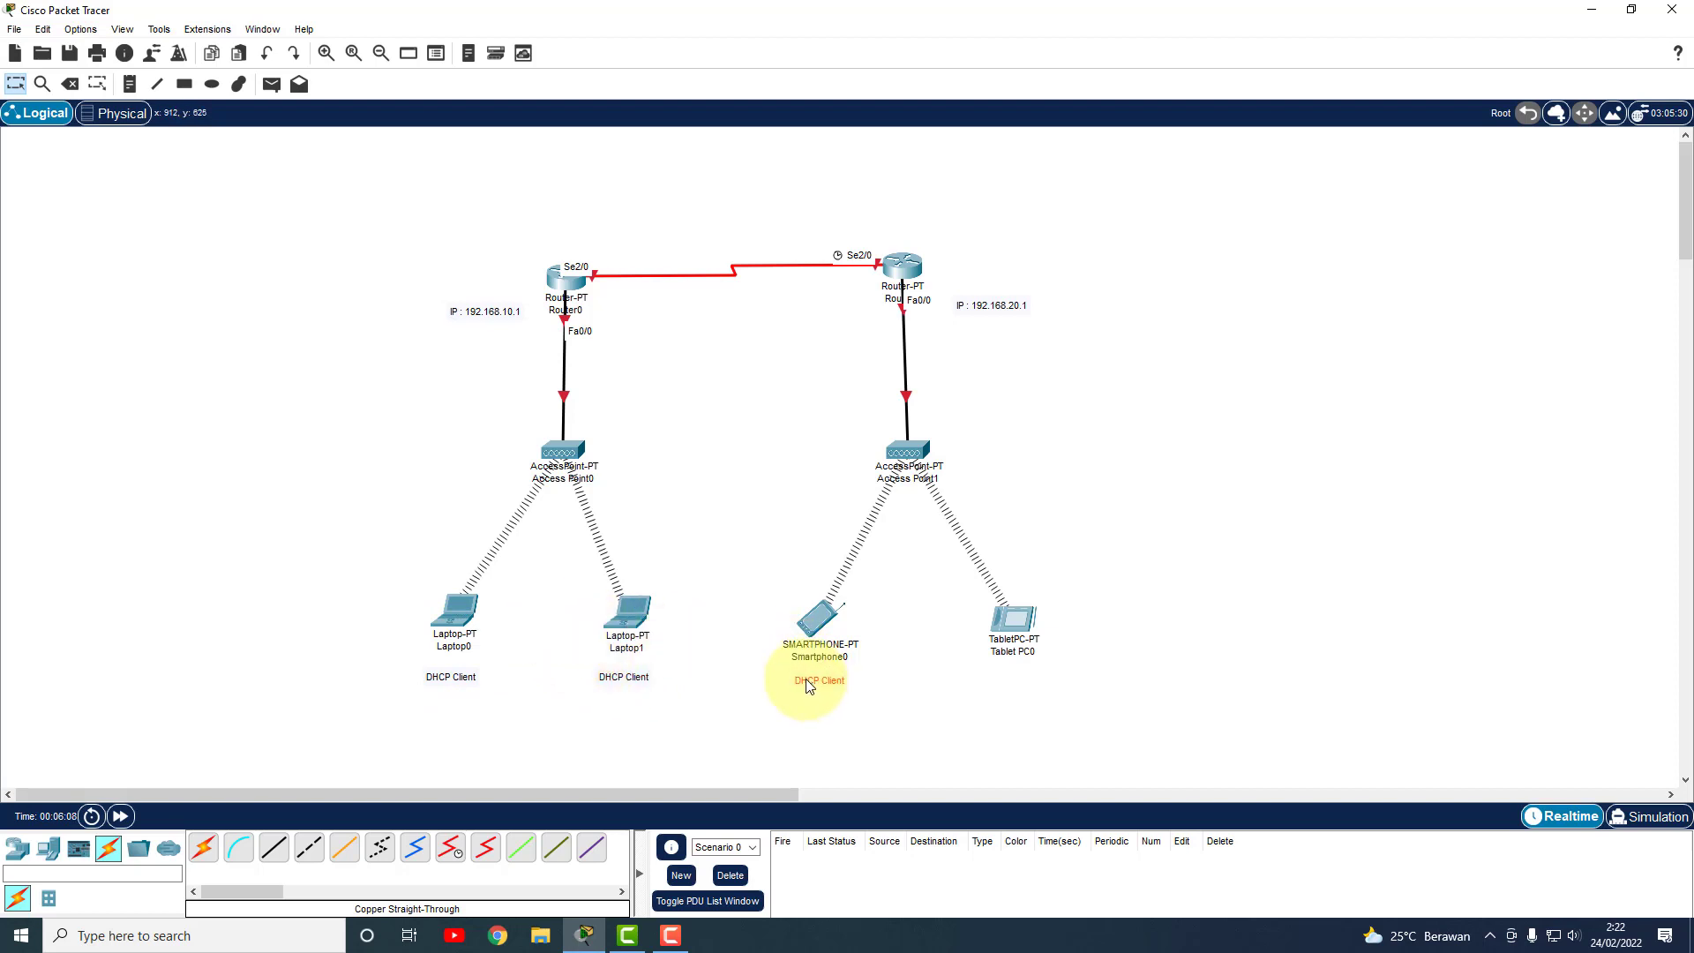
pyautogui.hotkey('ctrl', 'v')
pyautogui.moveTo(627, 636); pyautogui.dragTo(1021, 673)
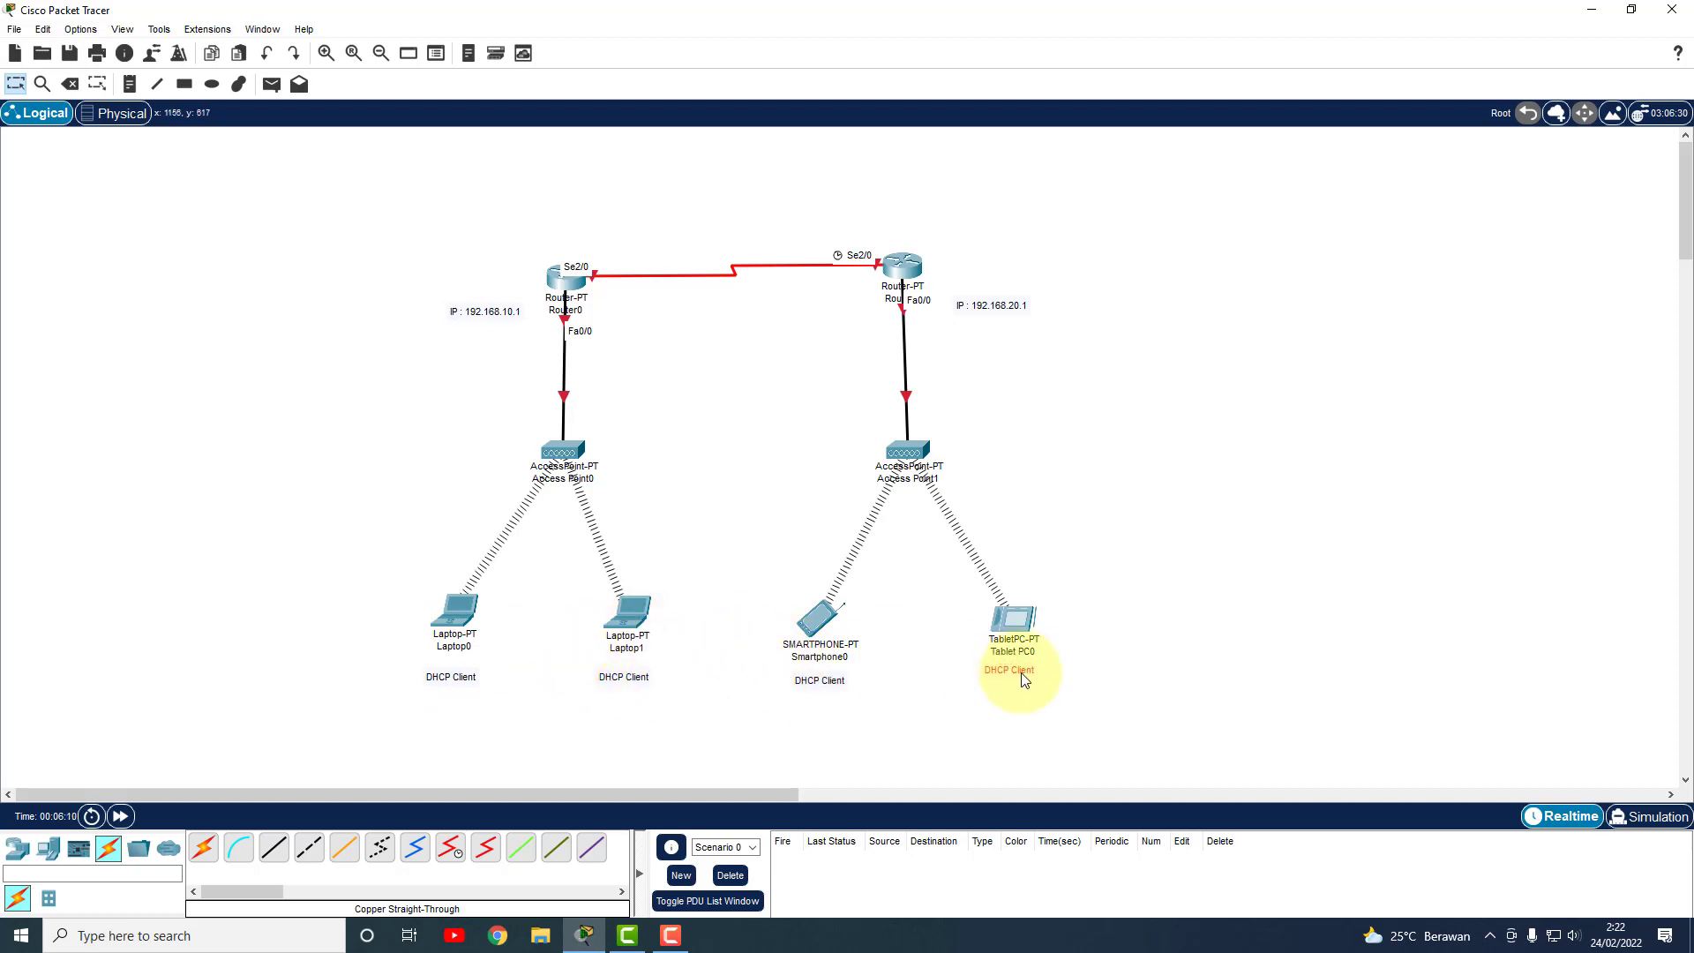
pyautogui.click(1033, 470)
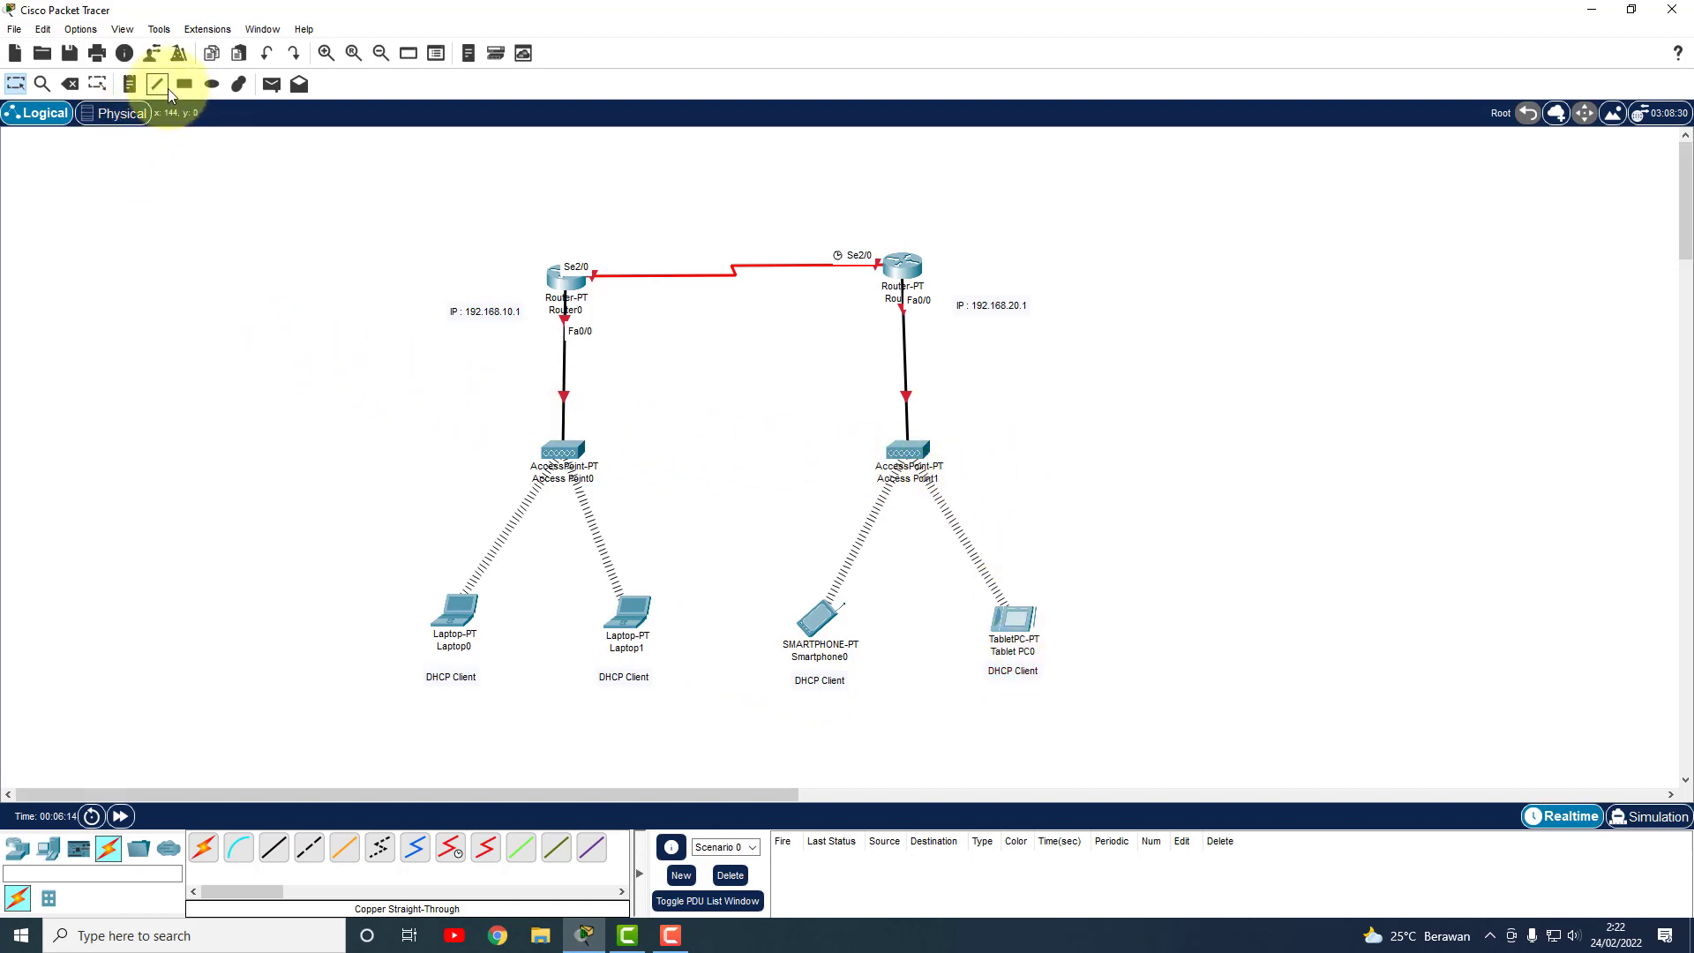
# Add a two-line note 'SSID : kantor1 / pass : kantor01' beside Access Point0 and copy it.
pyautogui.click(129, 84)
pyautogui.click(431, 449)
pyautogui.write('SS')
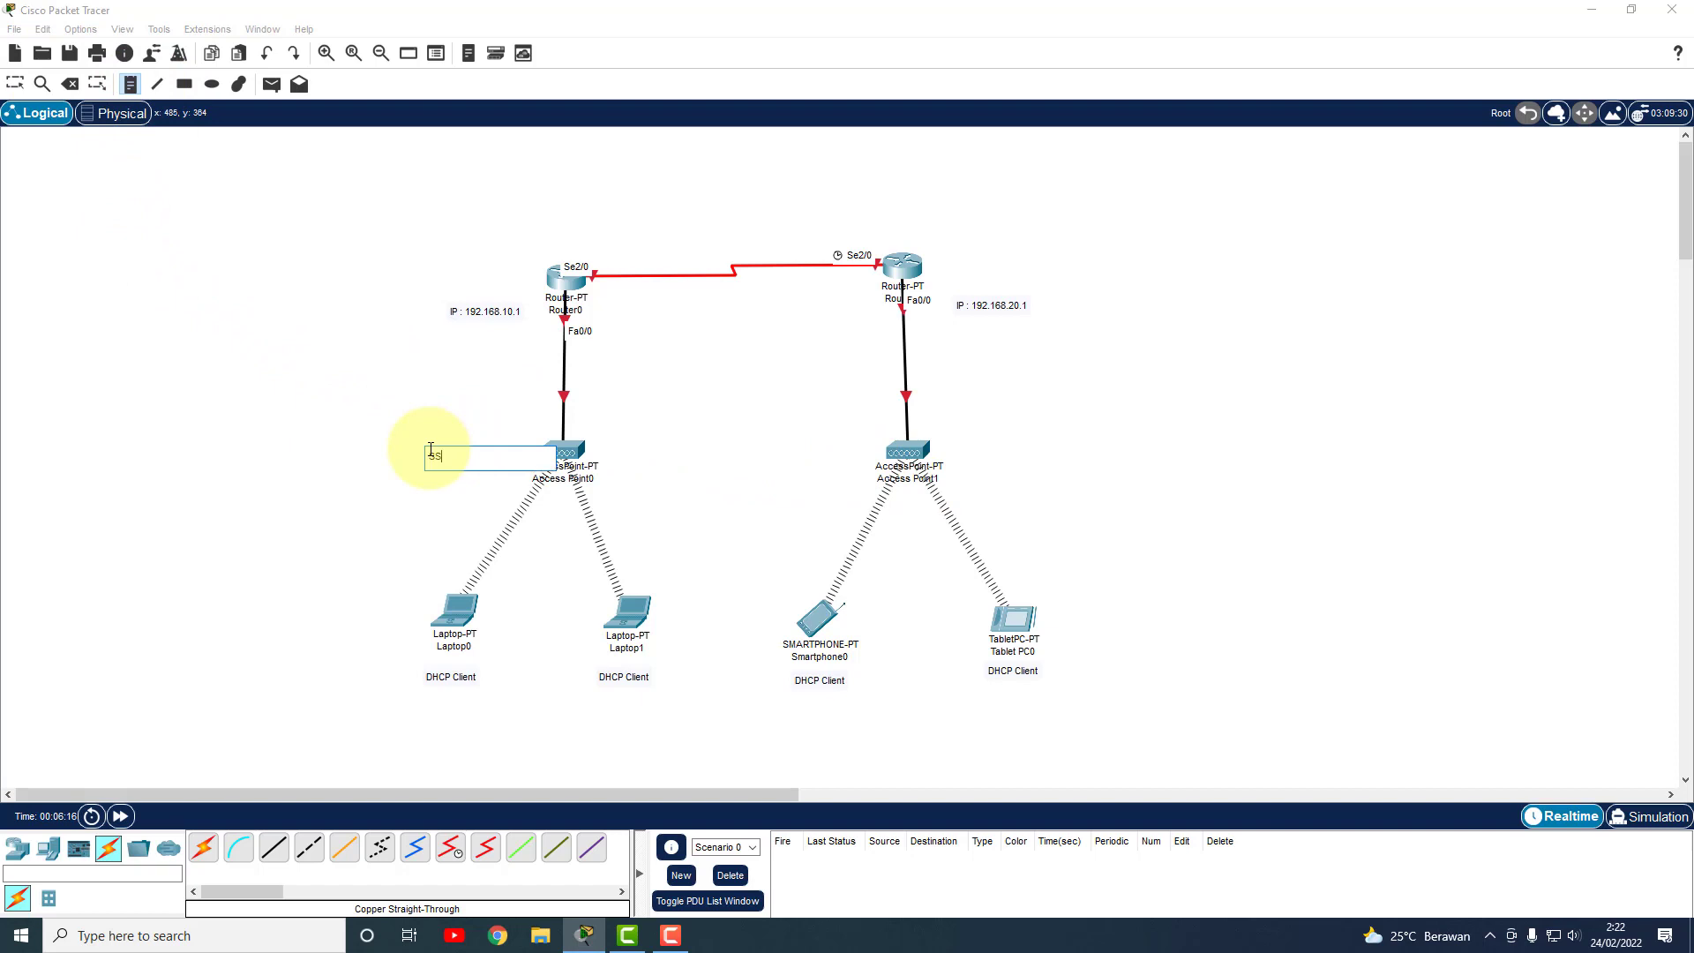
pyautogui.write('ID : kant')
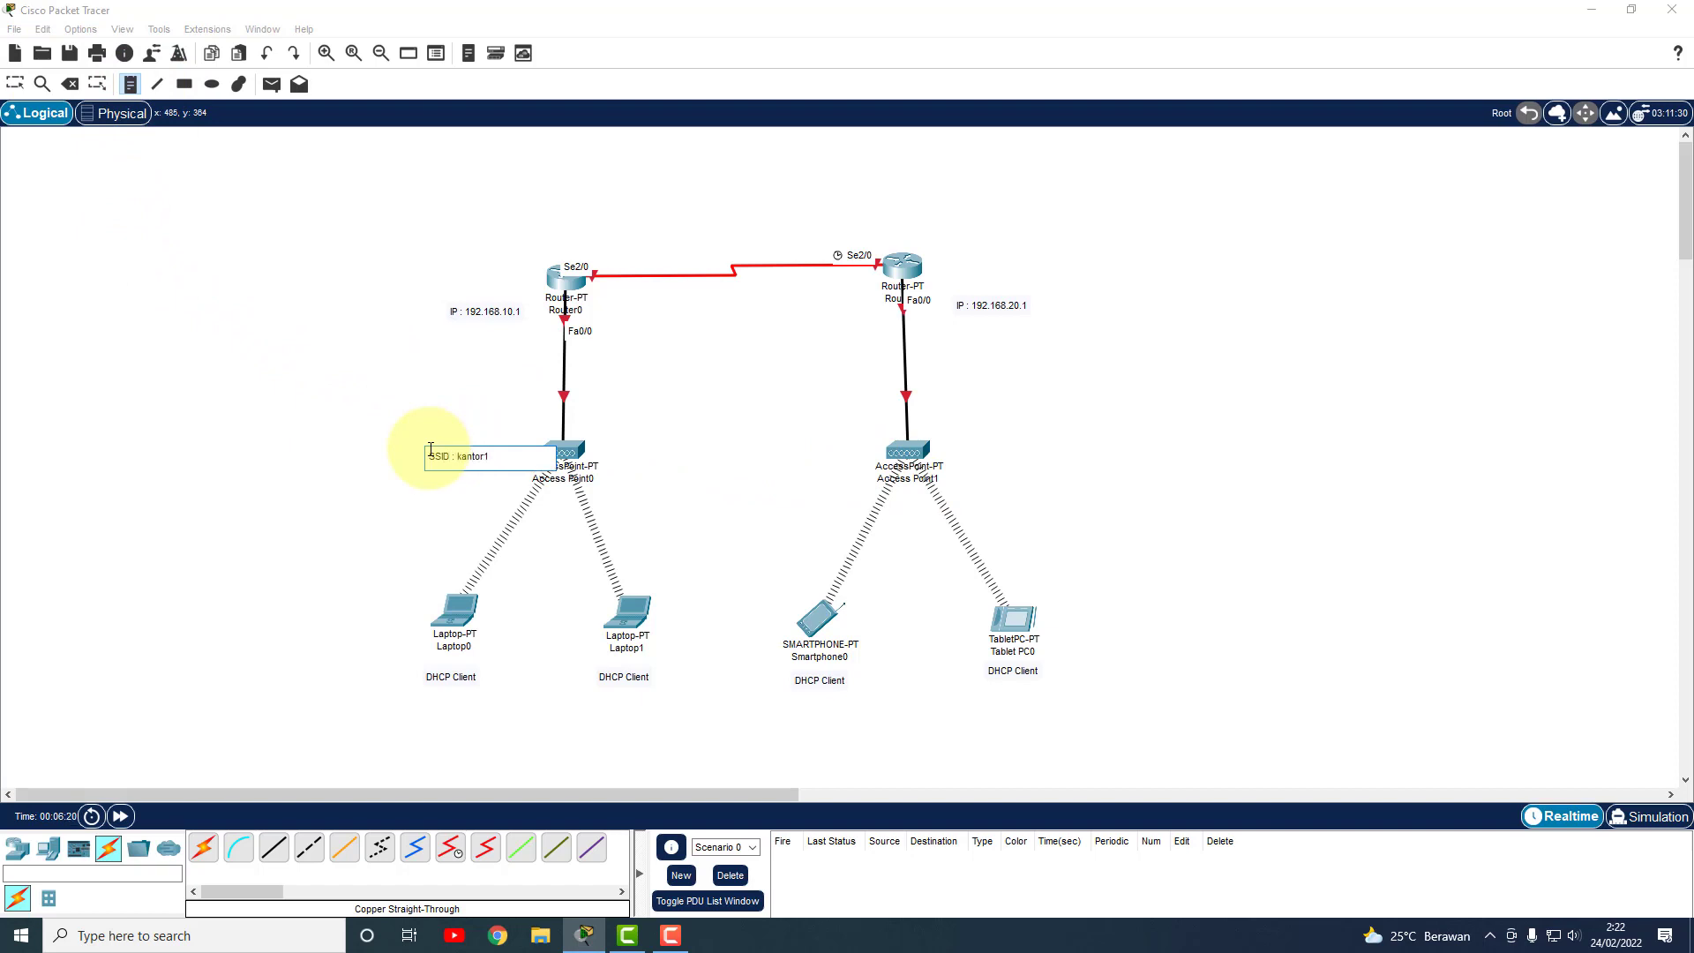
pyautogui.write('or1')
pyautogui.press('Return')
pyautogui.write('pass : ka')
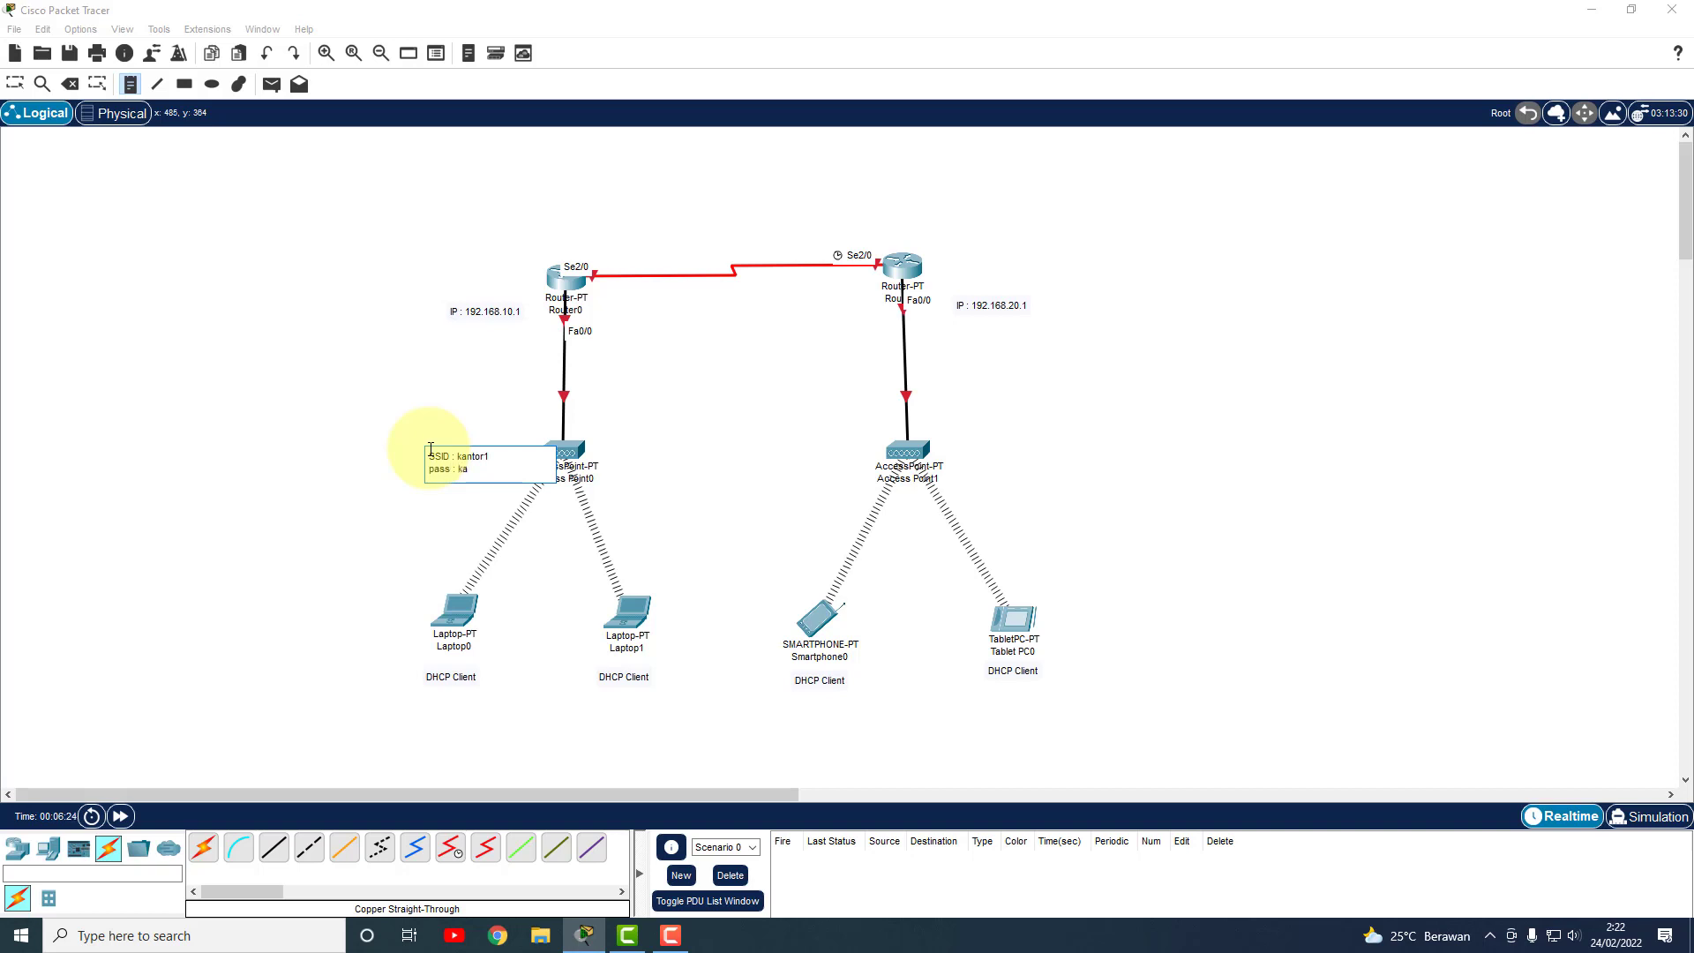
pyautogui.write('ntor01')
pyautogui.click(15, 84)
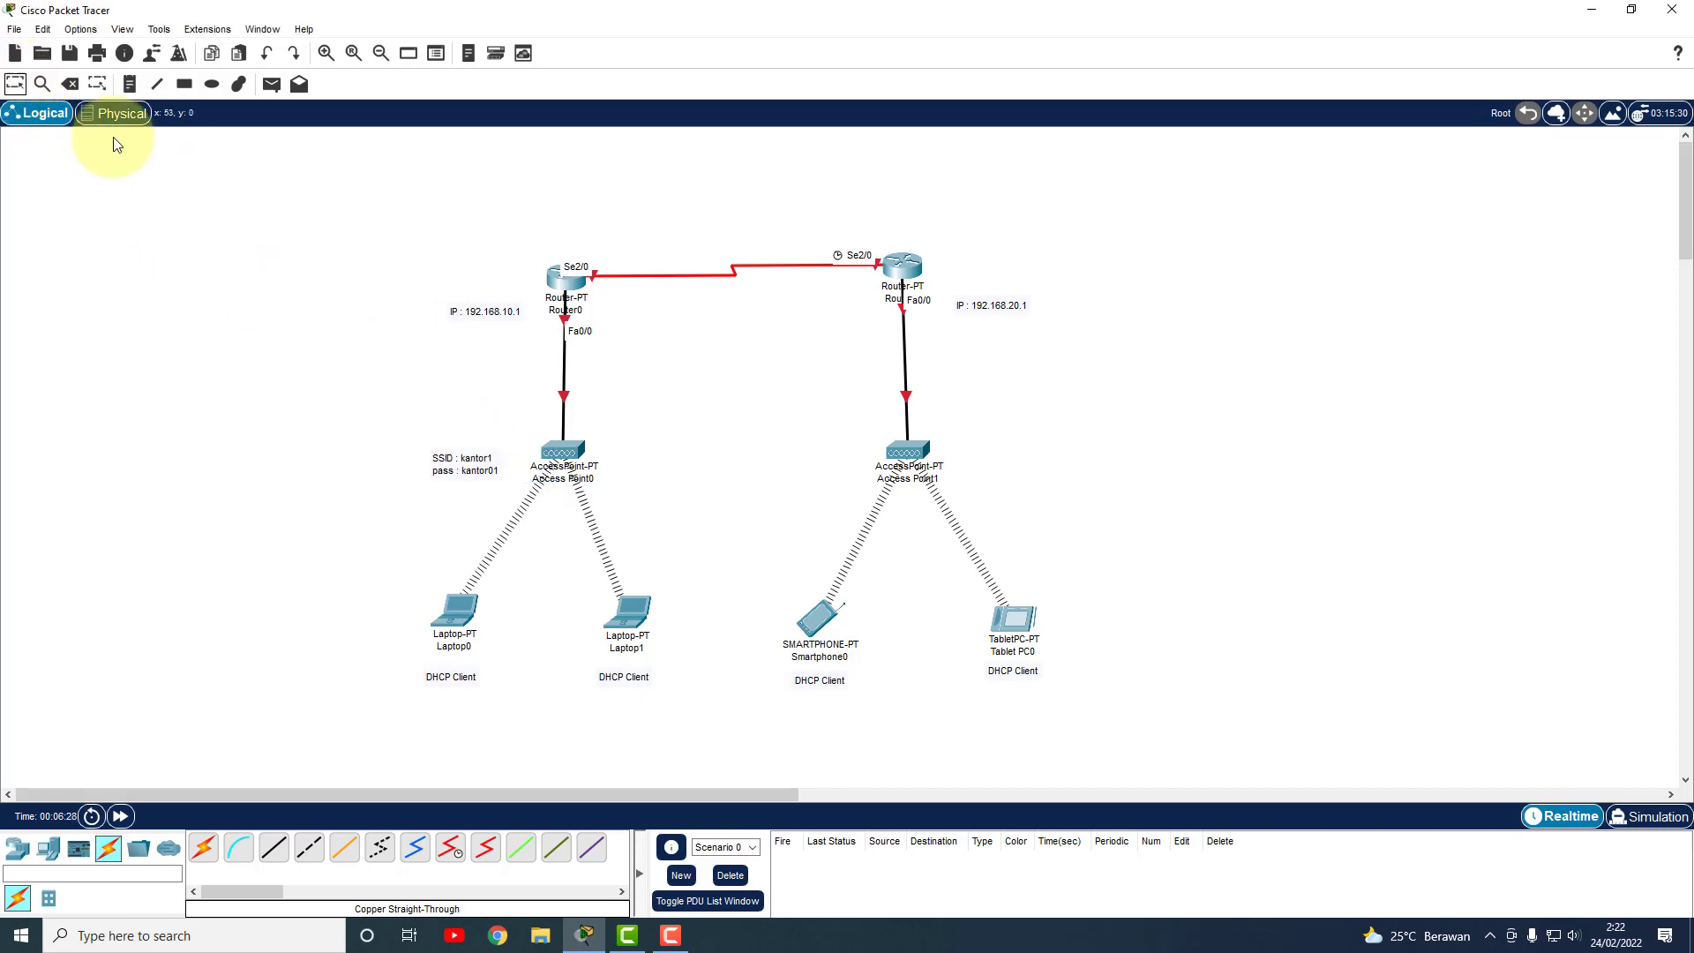
pyautogui.doubleClick(468, 463)
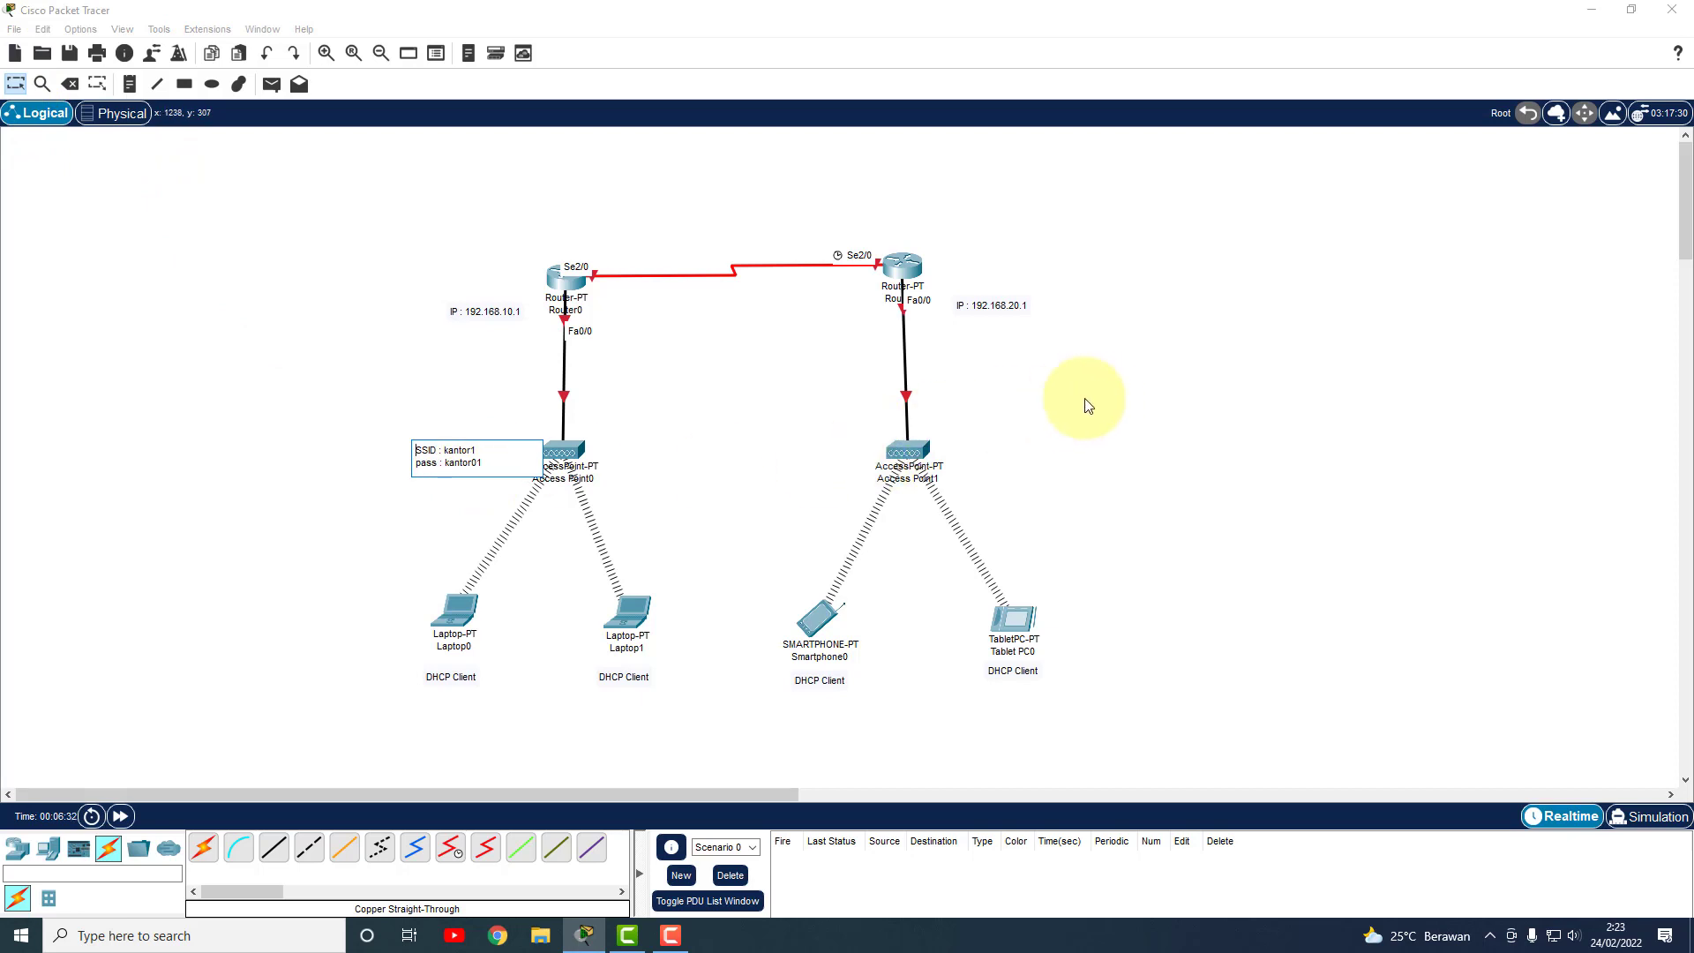
pyautogui.moveTo(494, 460); pyautogui.dragTo(402, 432)
pyautogui.hotkey('ctrl', 'c')
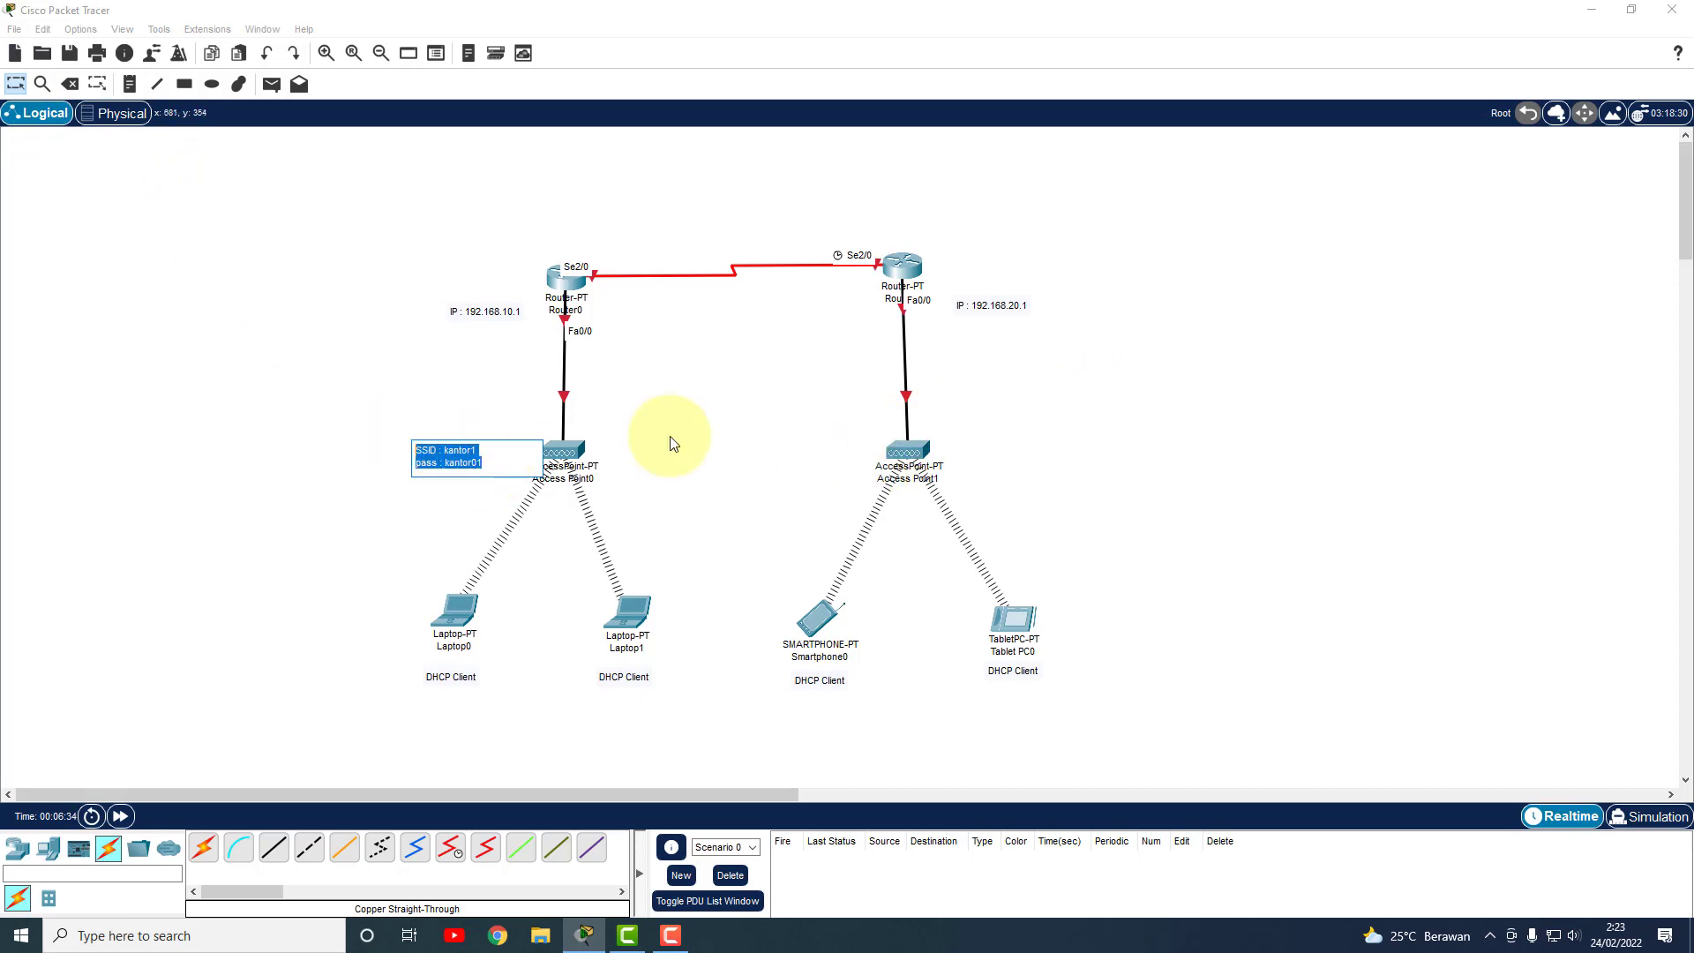
pyautogui.click(1043, 409)
# Paste the note beside Access Point1 and change it to SSID kantor2.
pyautogui.click(130, 84)
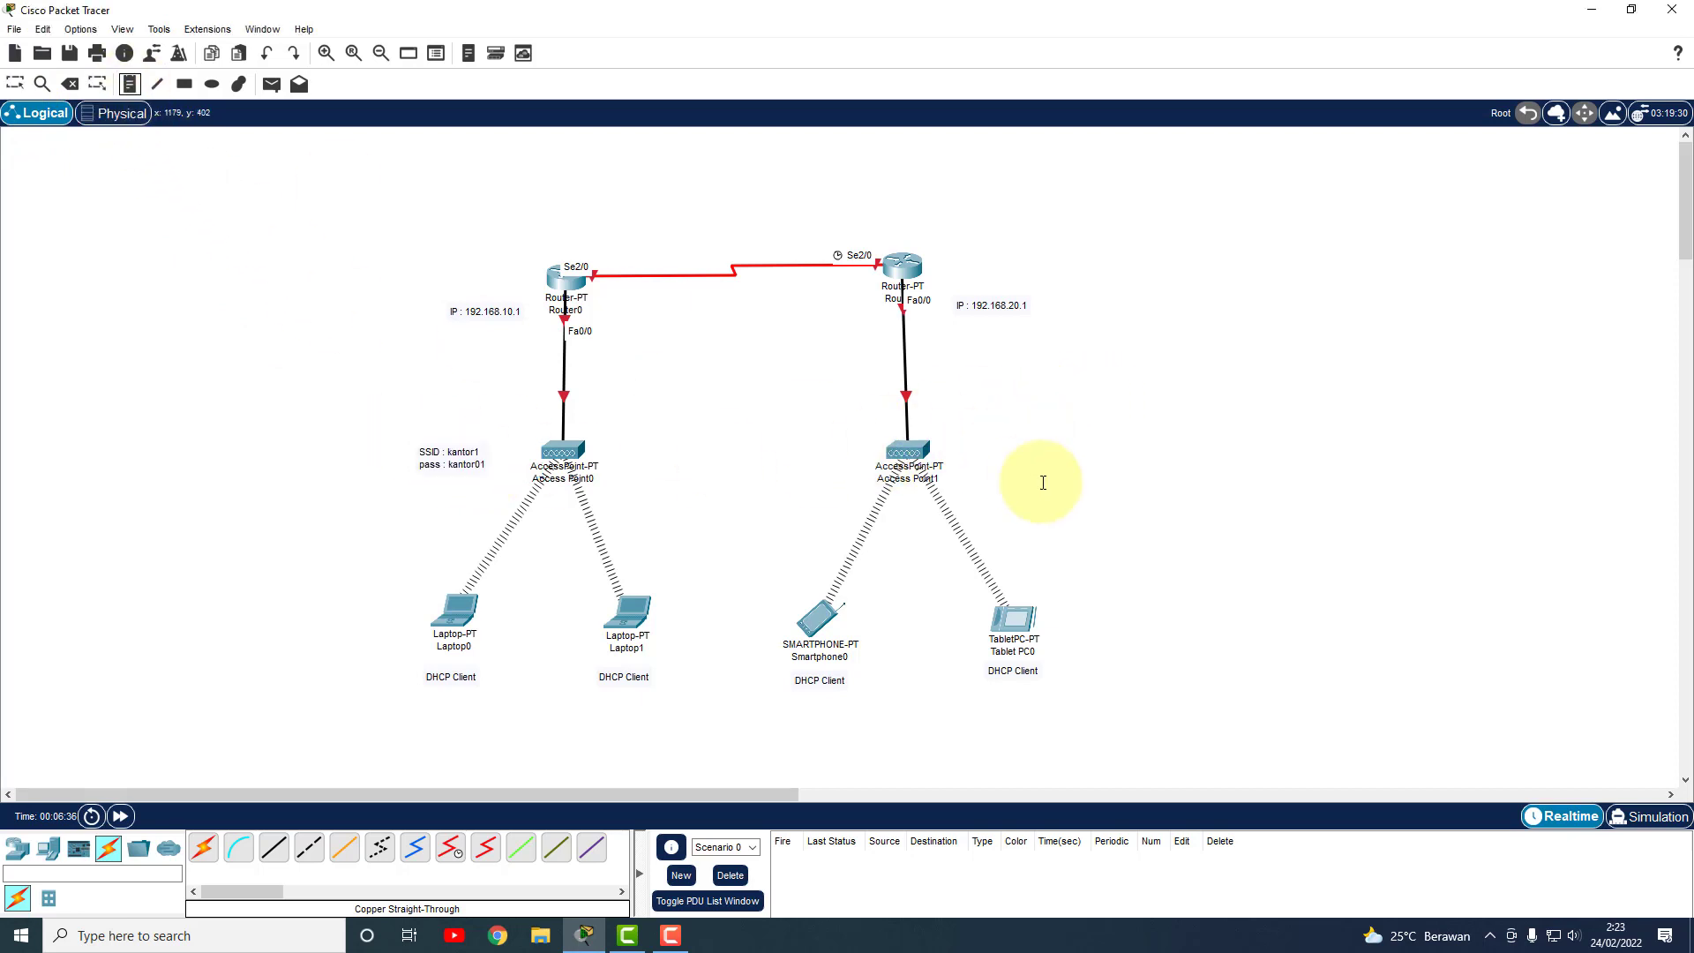
pyautogui.click(982, 444)
pyautogui.hotkey('ctrl', 'v')
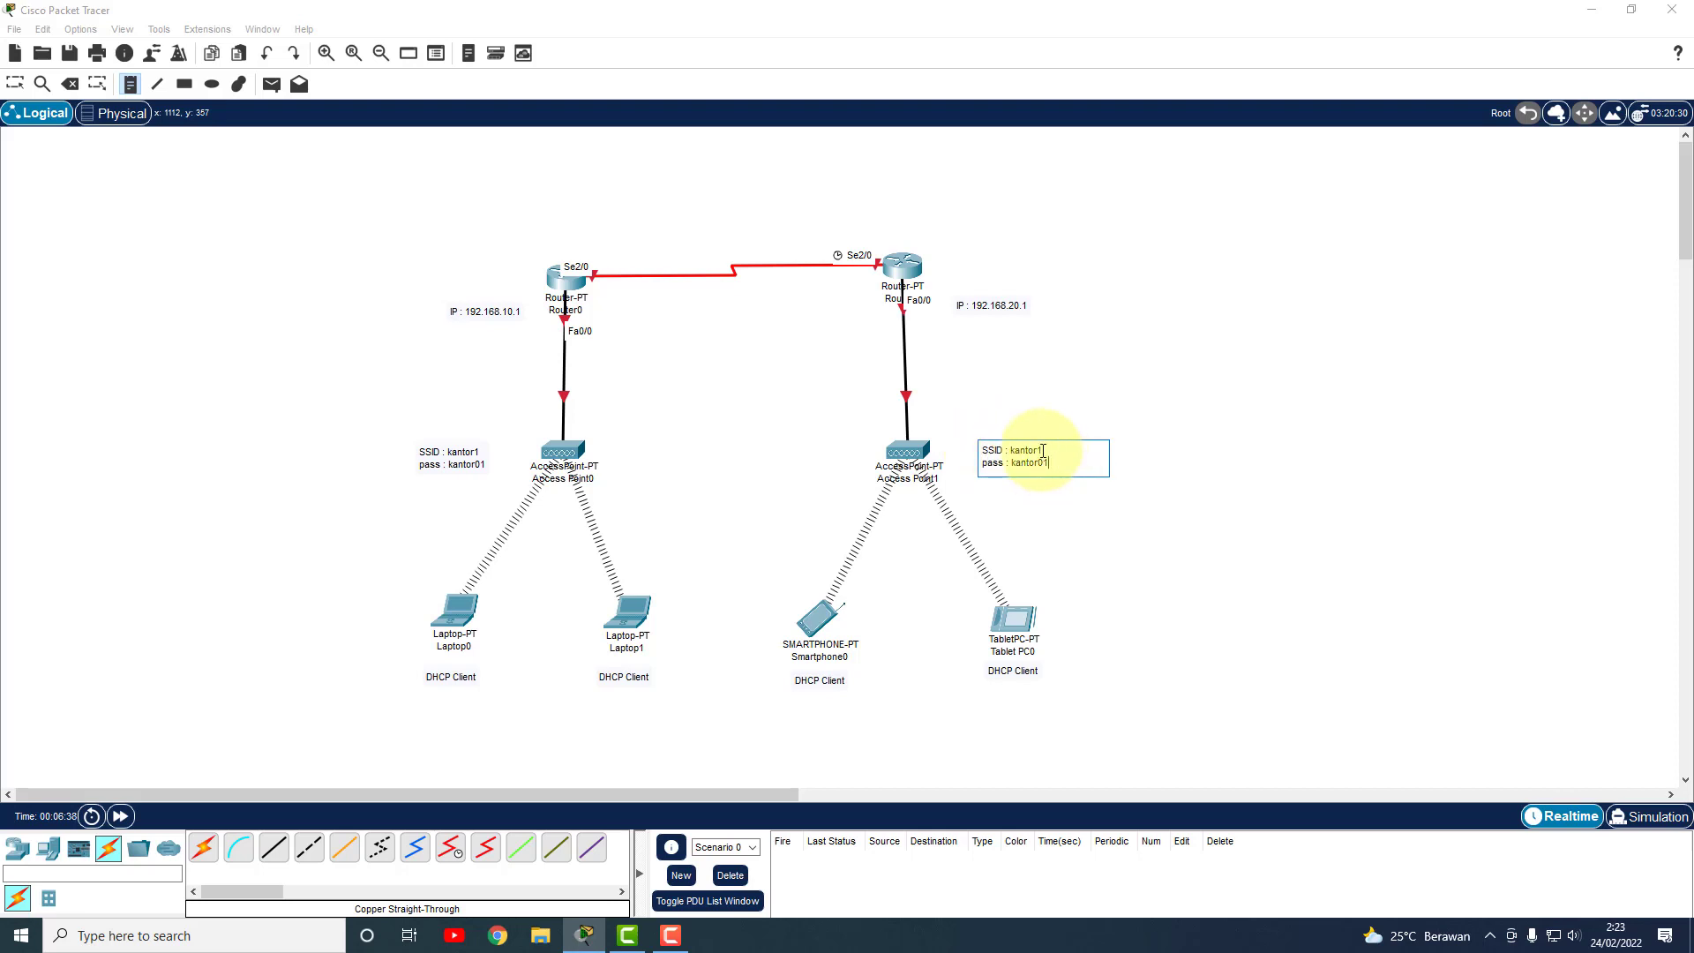
pyautogui.press('BackSpace')
pyautogui.write('2')
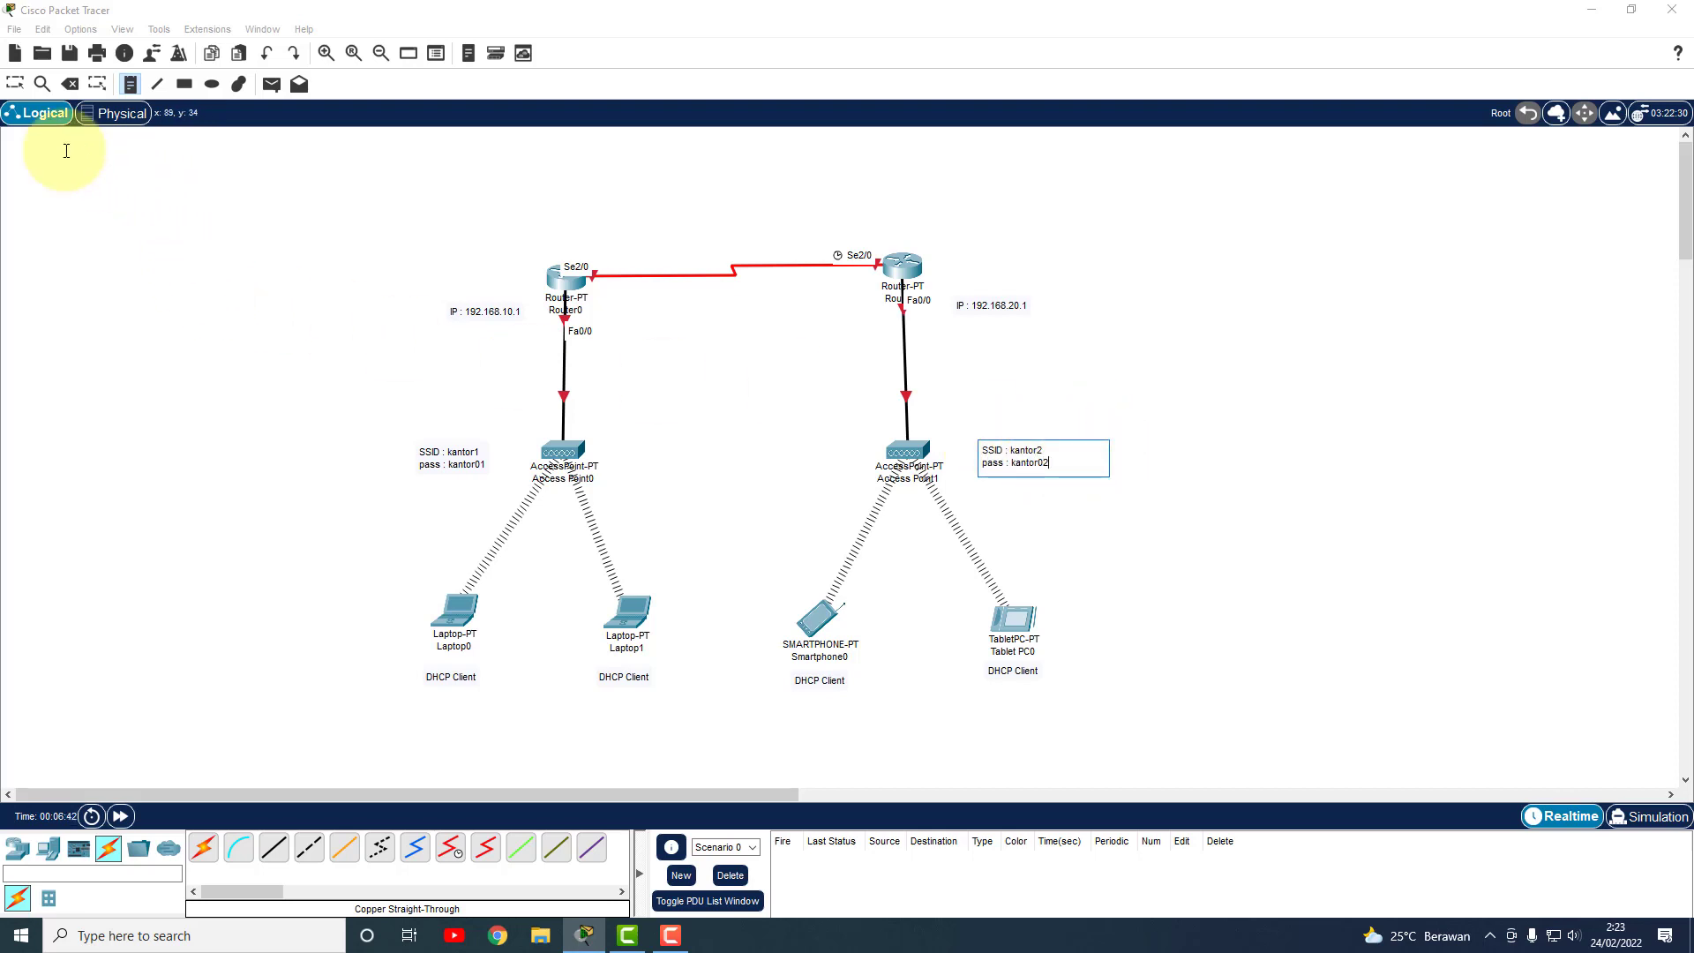
pyautogui.click(15, 84)
pyautogui.moveTo(1024, 467); pyautogui.dragTo(1009, 463)
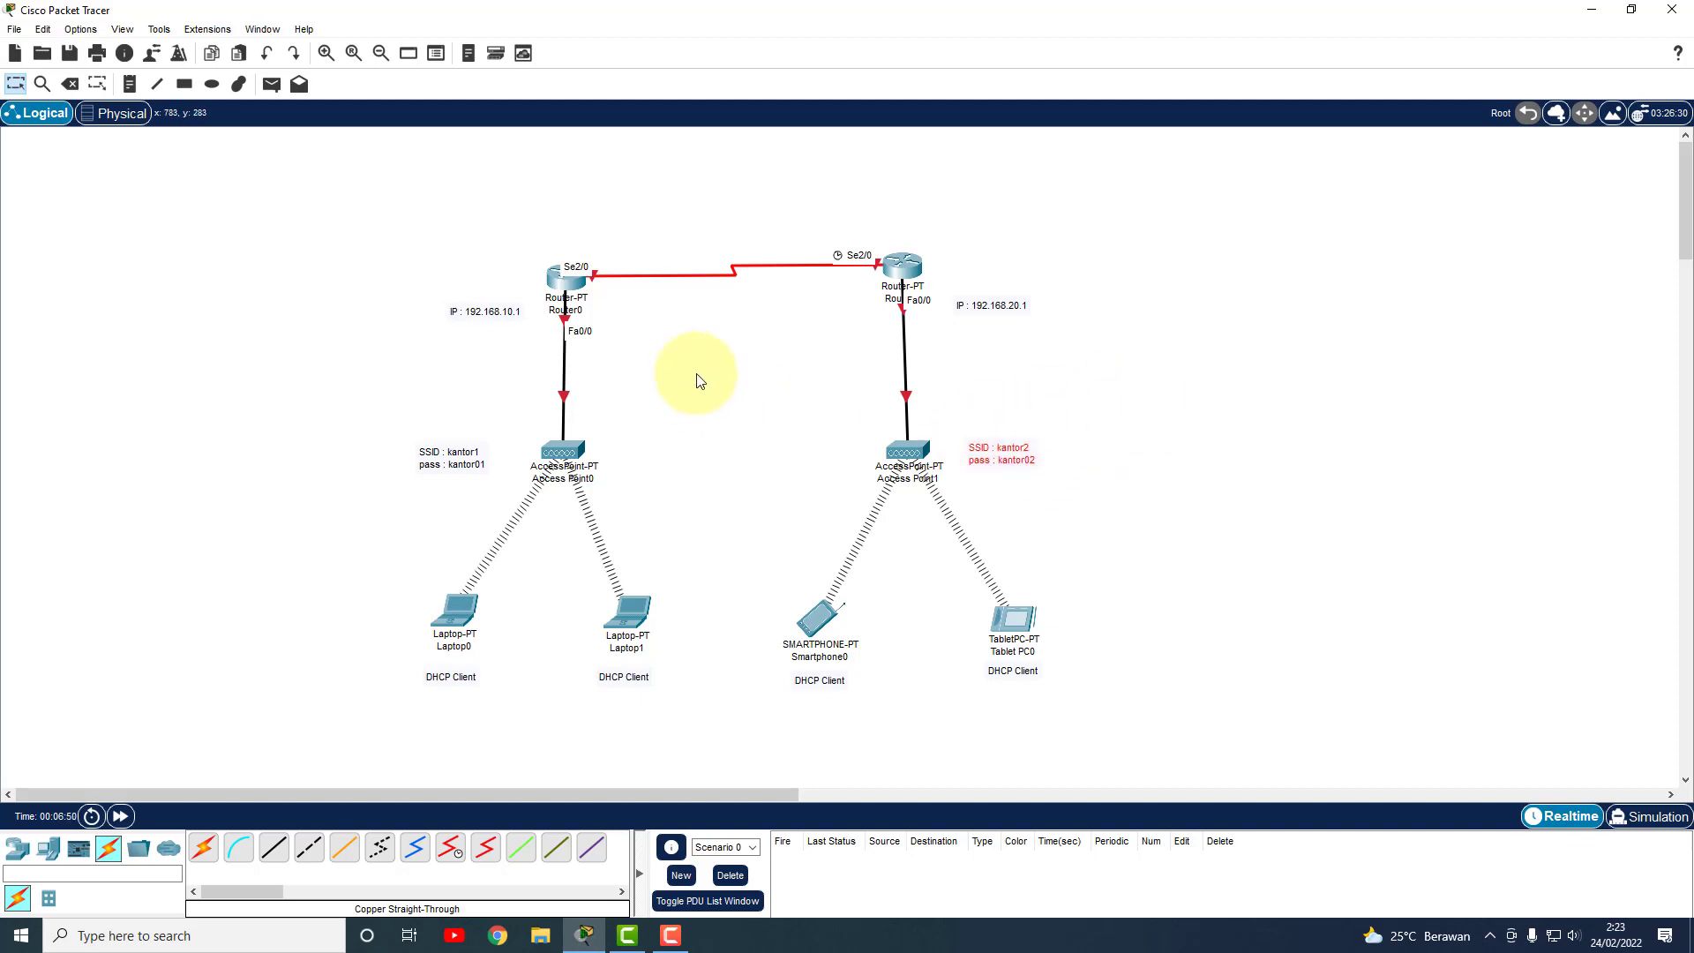
pyautogui.click(128, 86)
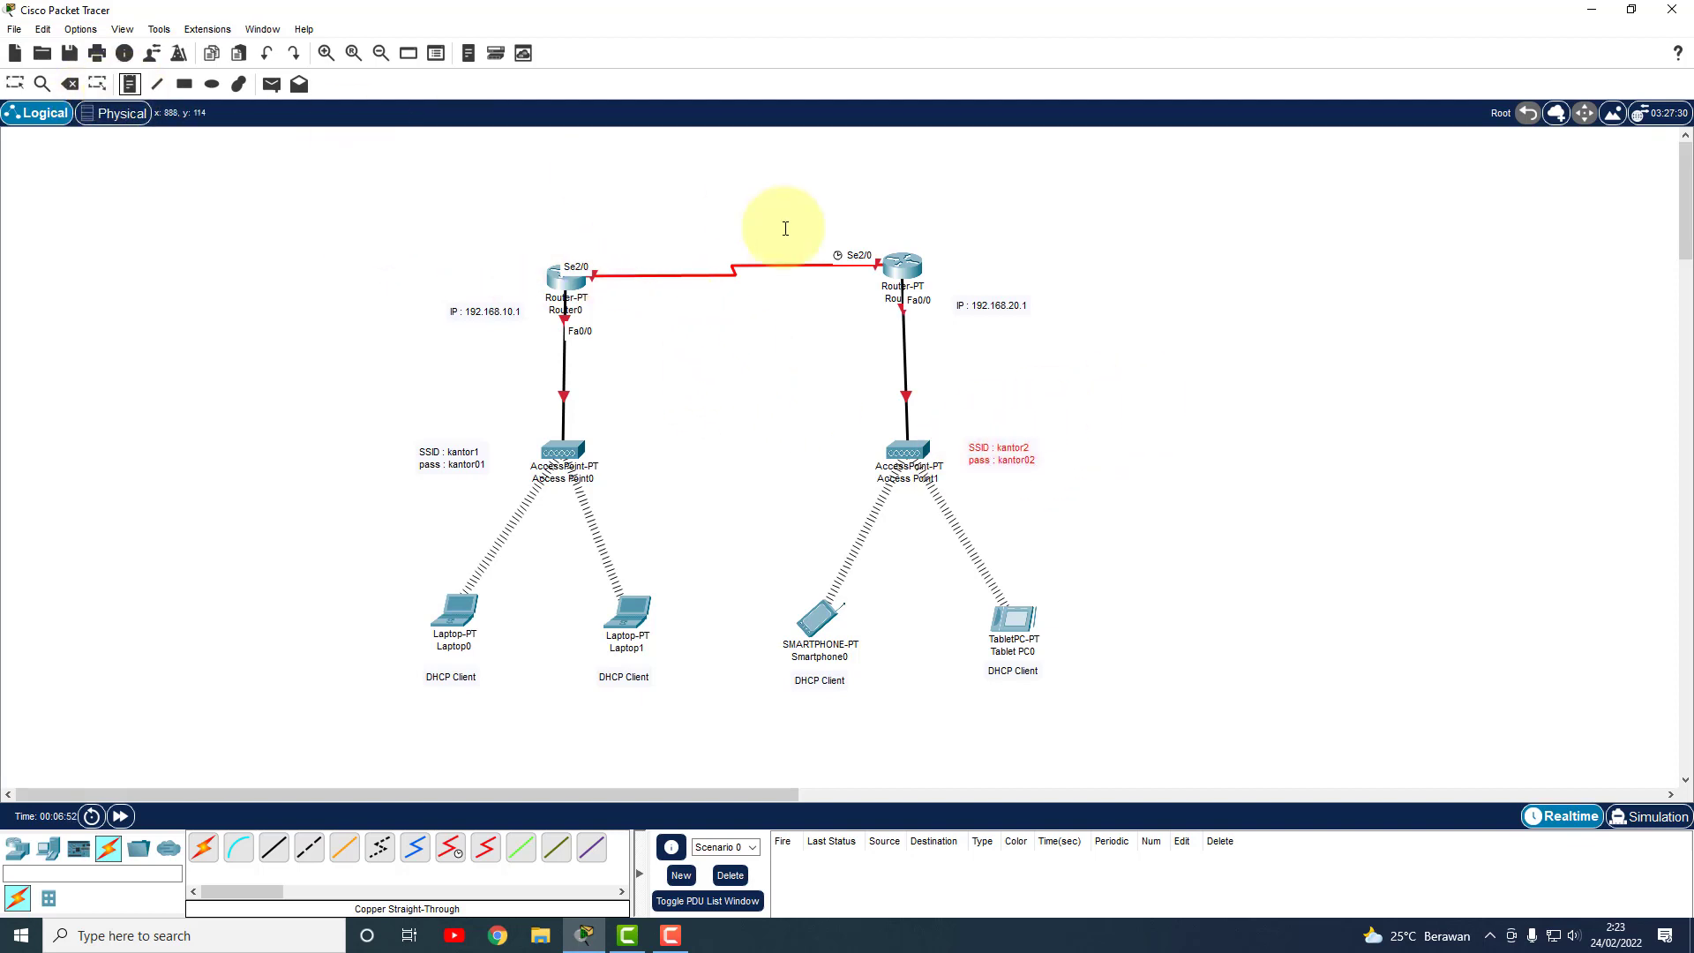
# Add the note 'IP : 10.10.10.1' near Router0's serial link and copy it.
pyautogui.click(625, 249)
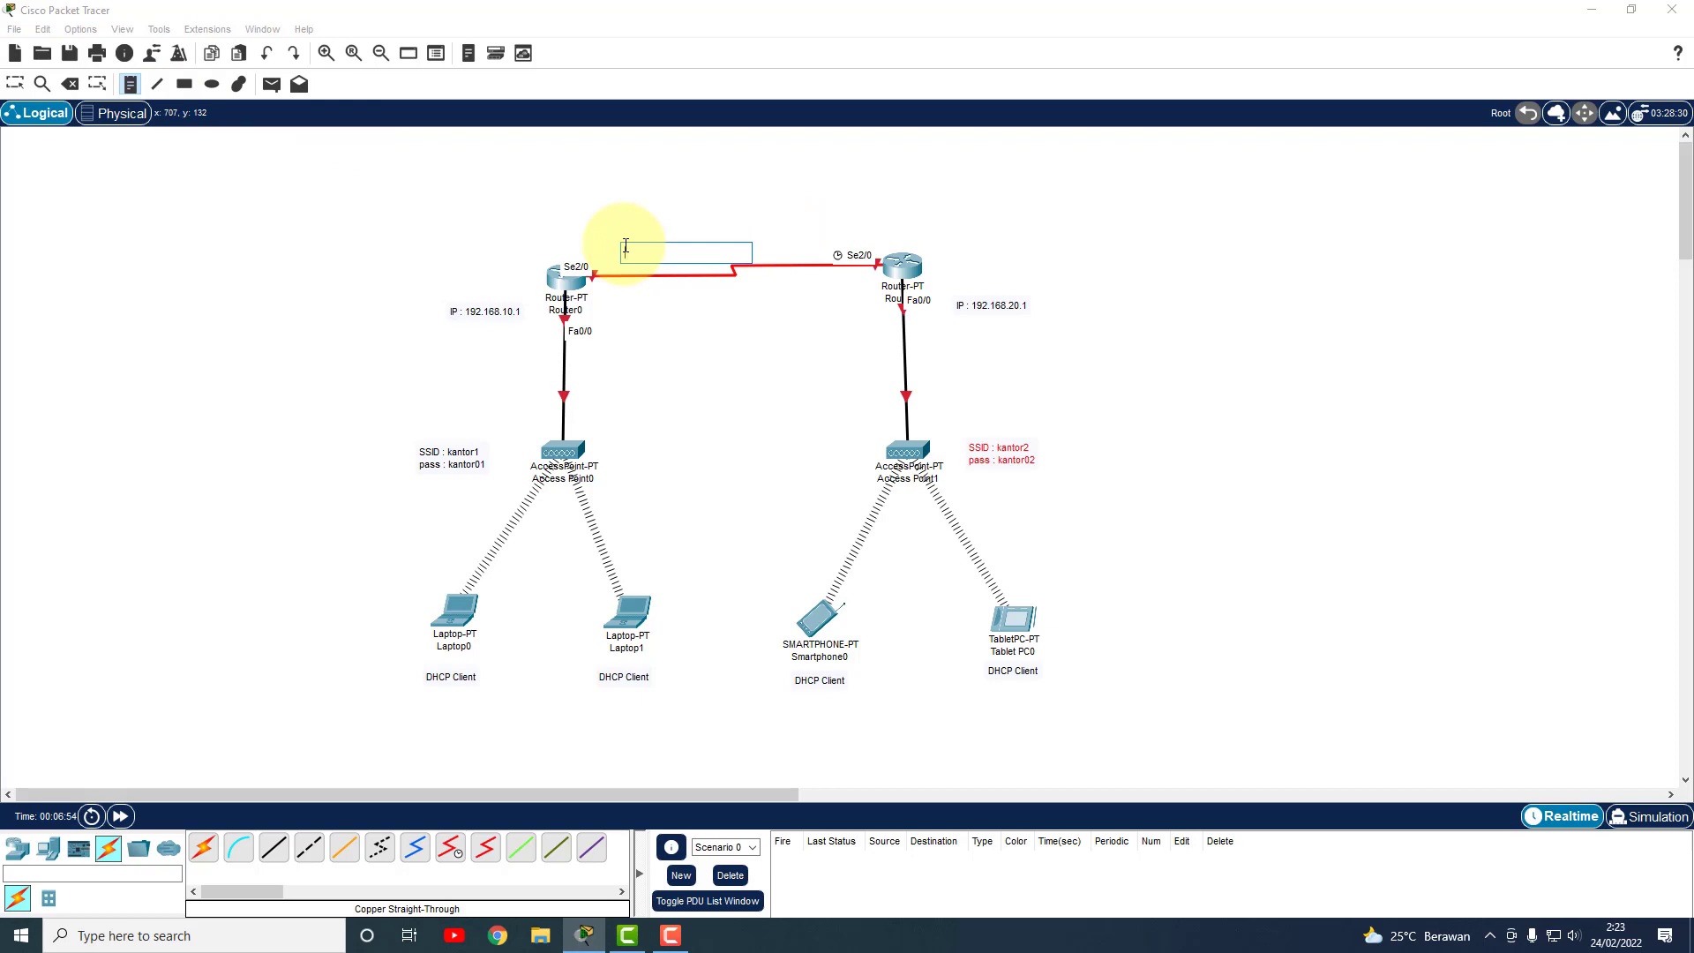
pyautogui.write('S')
pyautogui.write('IP')
pyautogui.write(': 10.10.10.1')
pyautogui.moveTo(683, 252); pyautogui.dragTo(618, 255)
pyautogui.hotkey('ctrl', 'c')
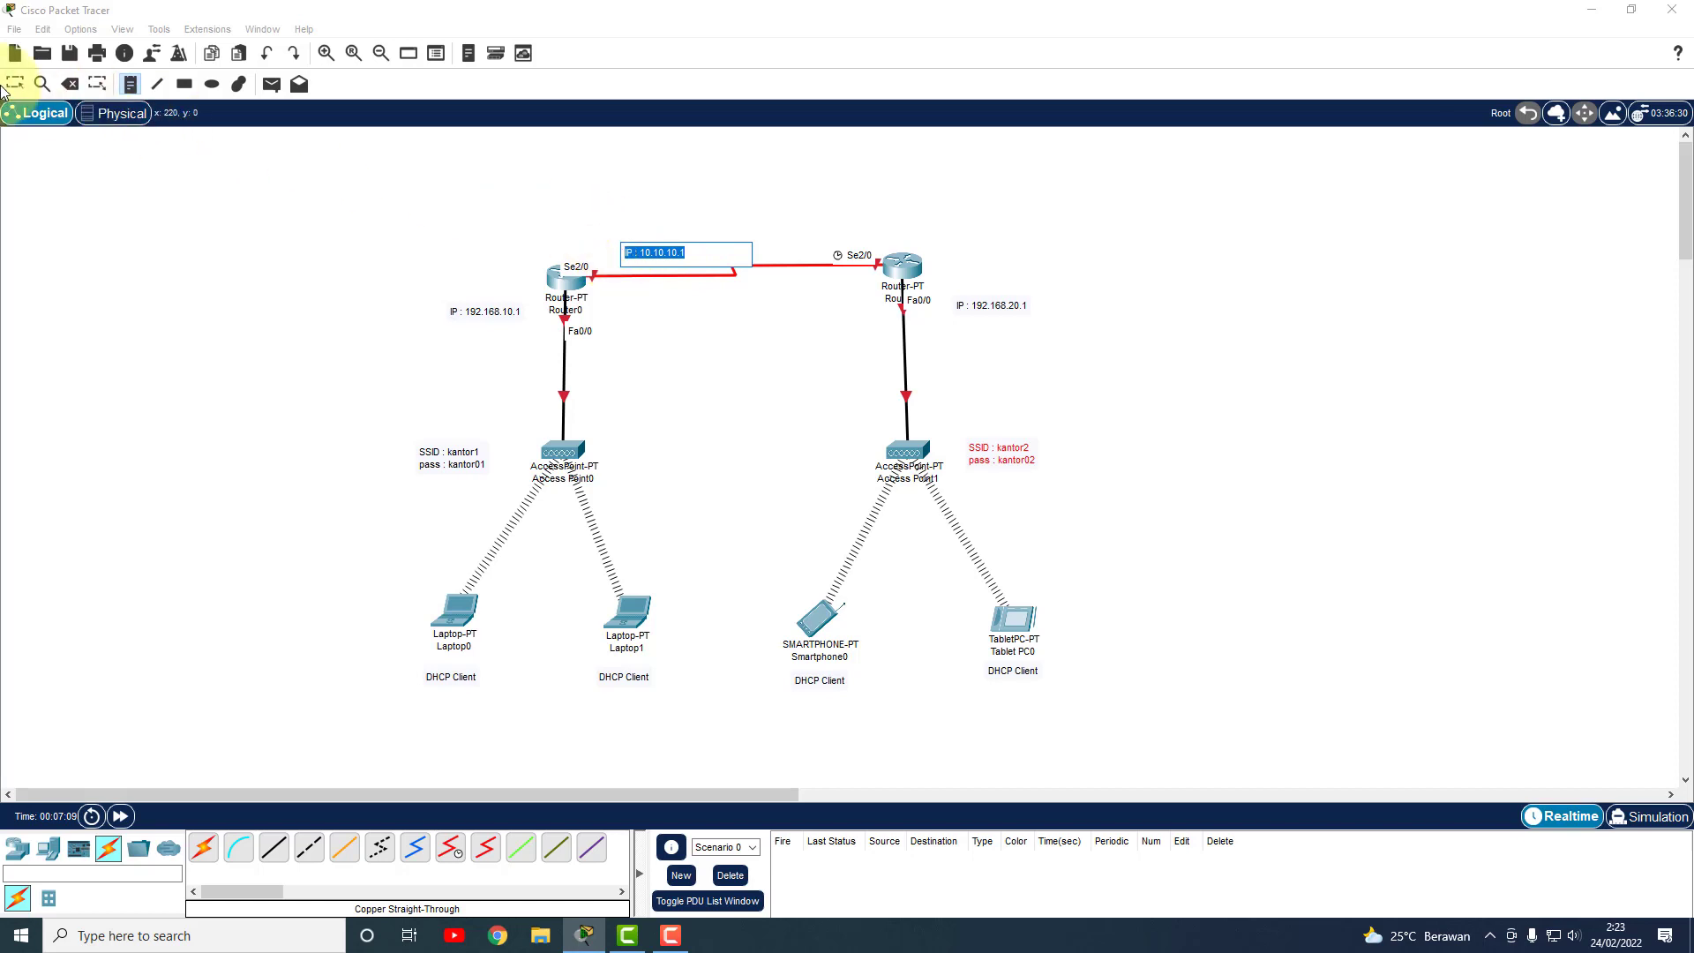
pyautogui.click(15, 85)
# Paste an 'IP : 10.10.10.2' note above Router1 and position both serial-link notes.
pyautogui.click(131, 84)
pyautogui.click(875, 227)
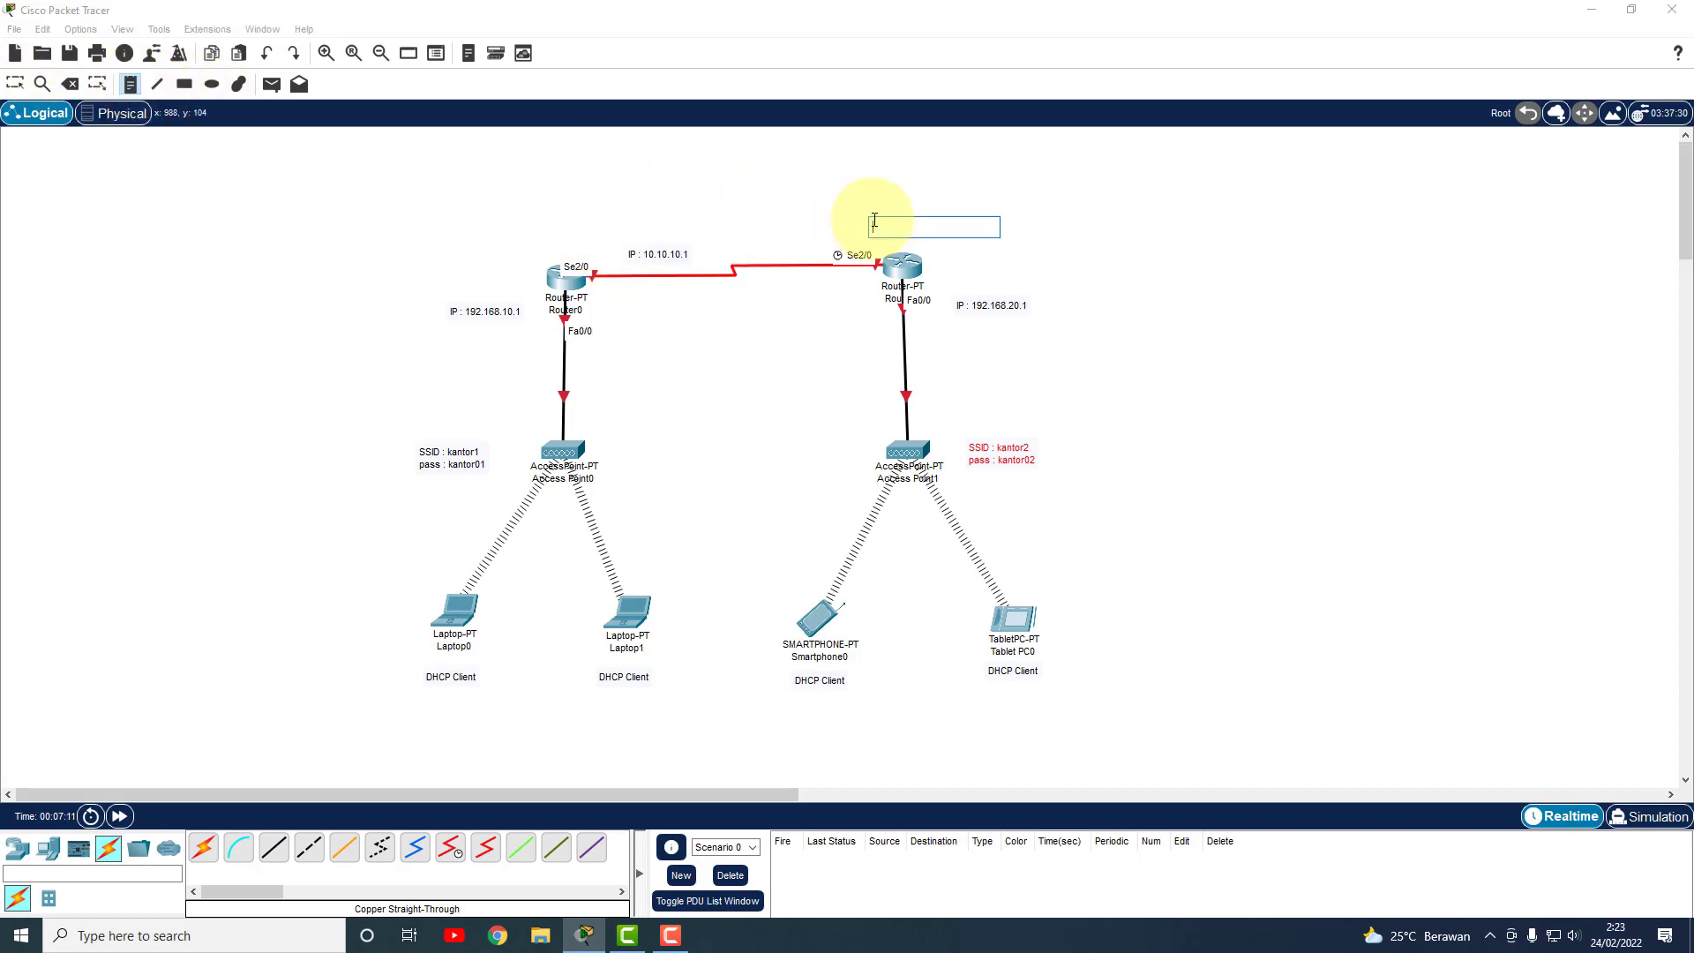
pyautogui.hotkey('ctrl', 'v')
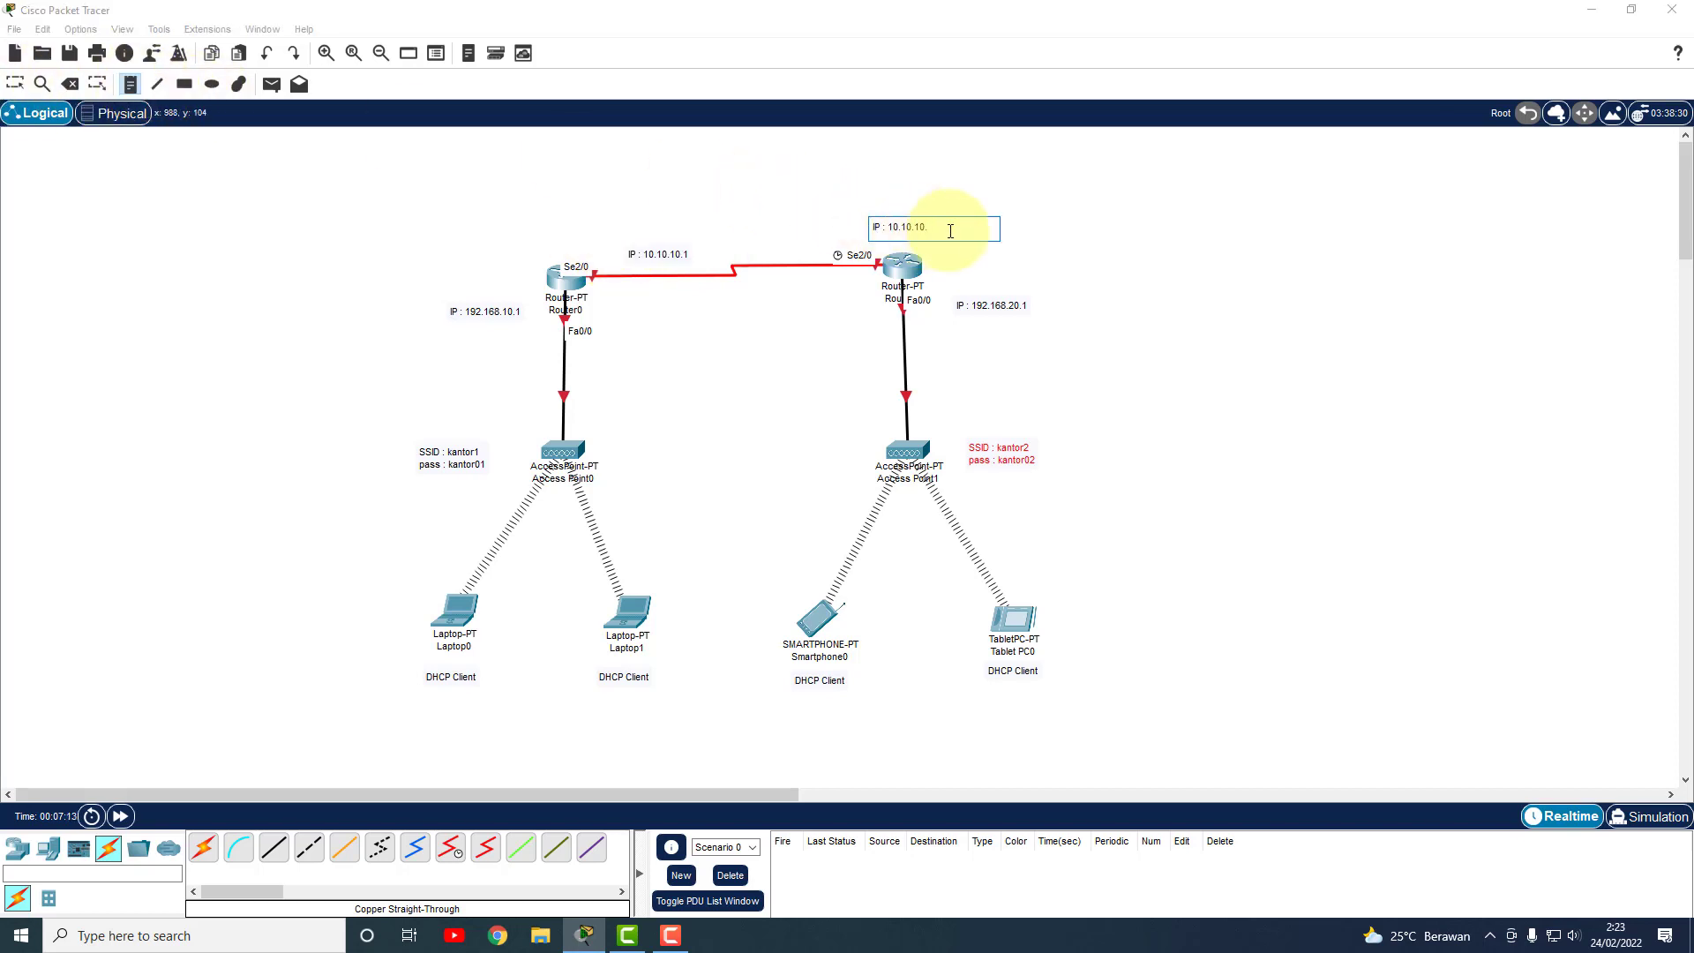
pyautogui.write('2')
pyautogui.click(15, 85)
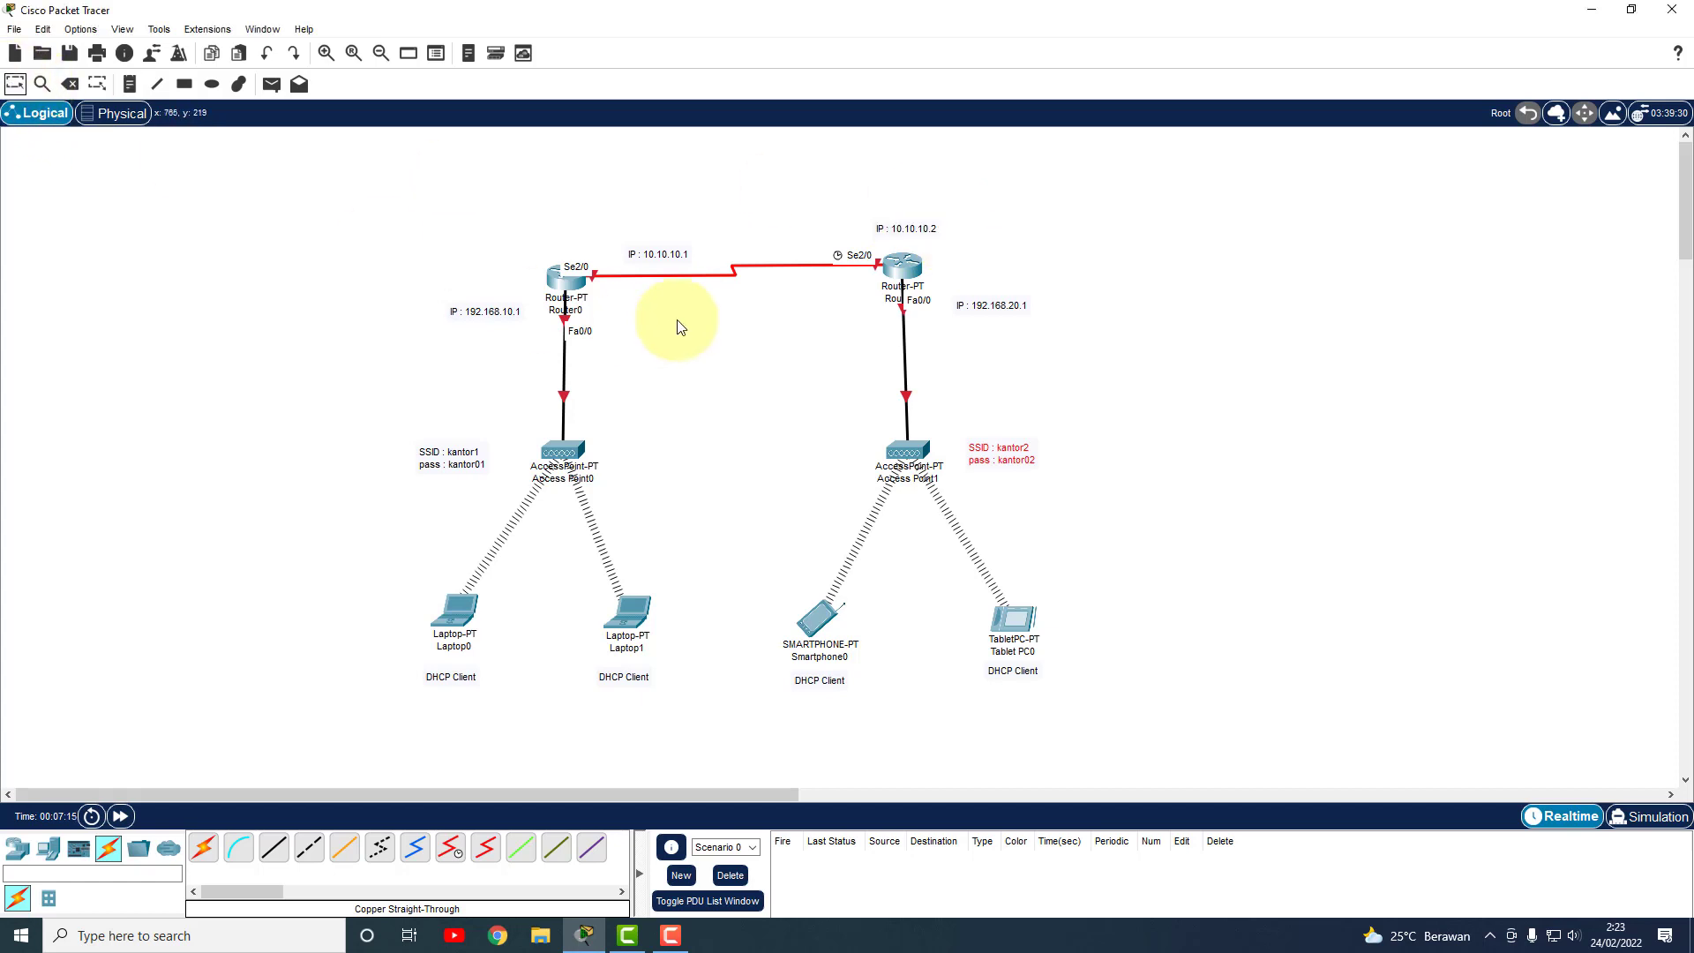
pyautogui.moveTo(660, 257)
pyautogui.mouseDown()
pyautogui.moveTo(644, 300)
pyautogui.moveTo(642, 261)
pyautogui.mouseUp()
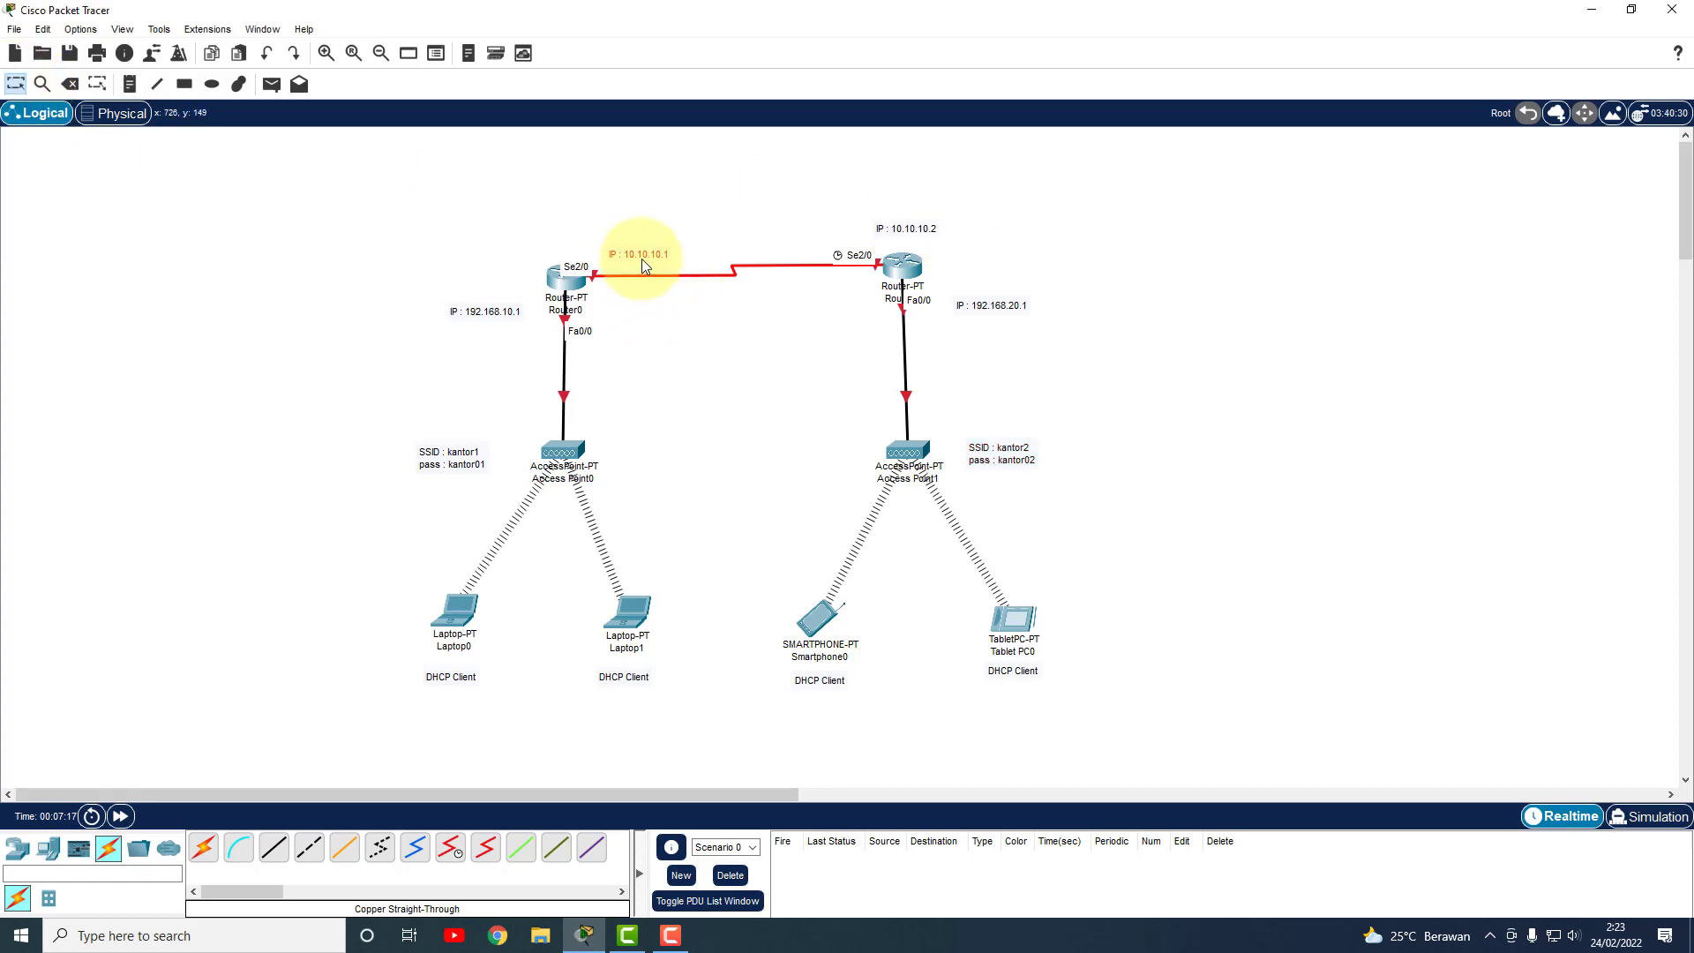
pyautogui.moveTo(908, 226); pyautogui.dragTo(861, 235)
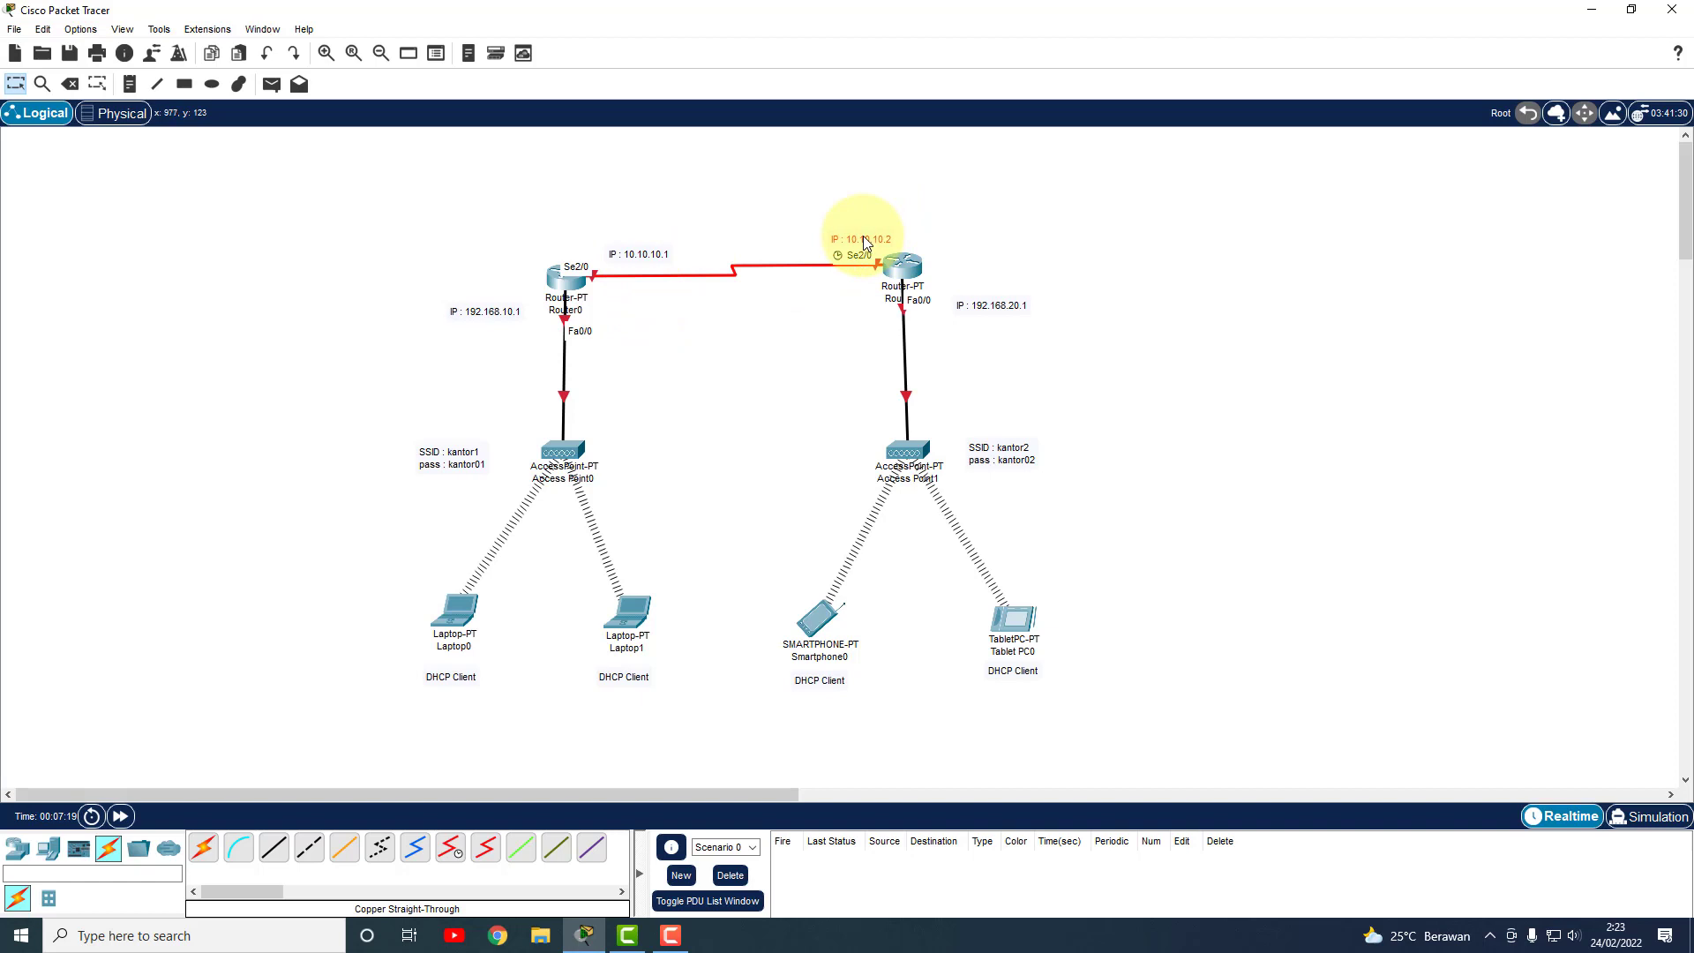
pyautogui.click(239, 84)
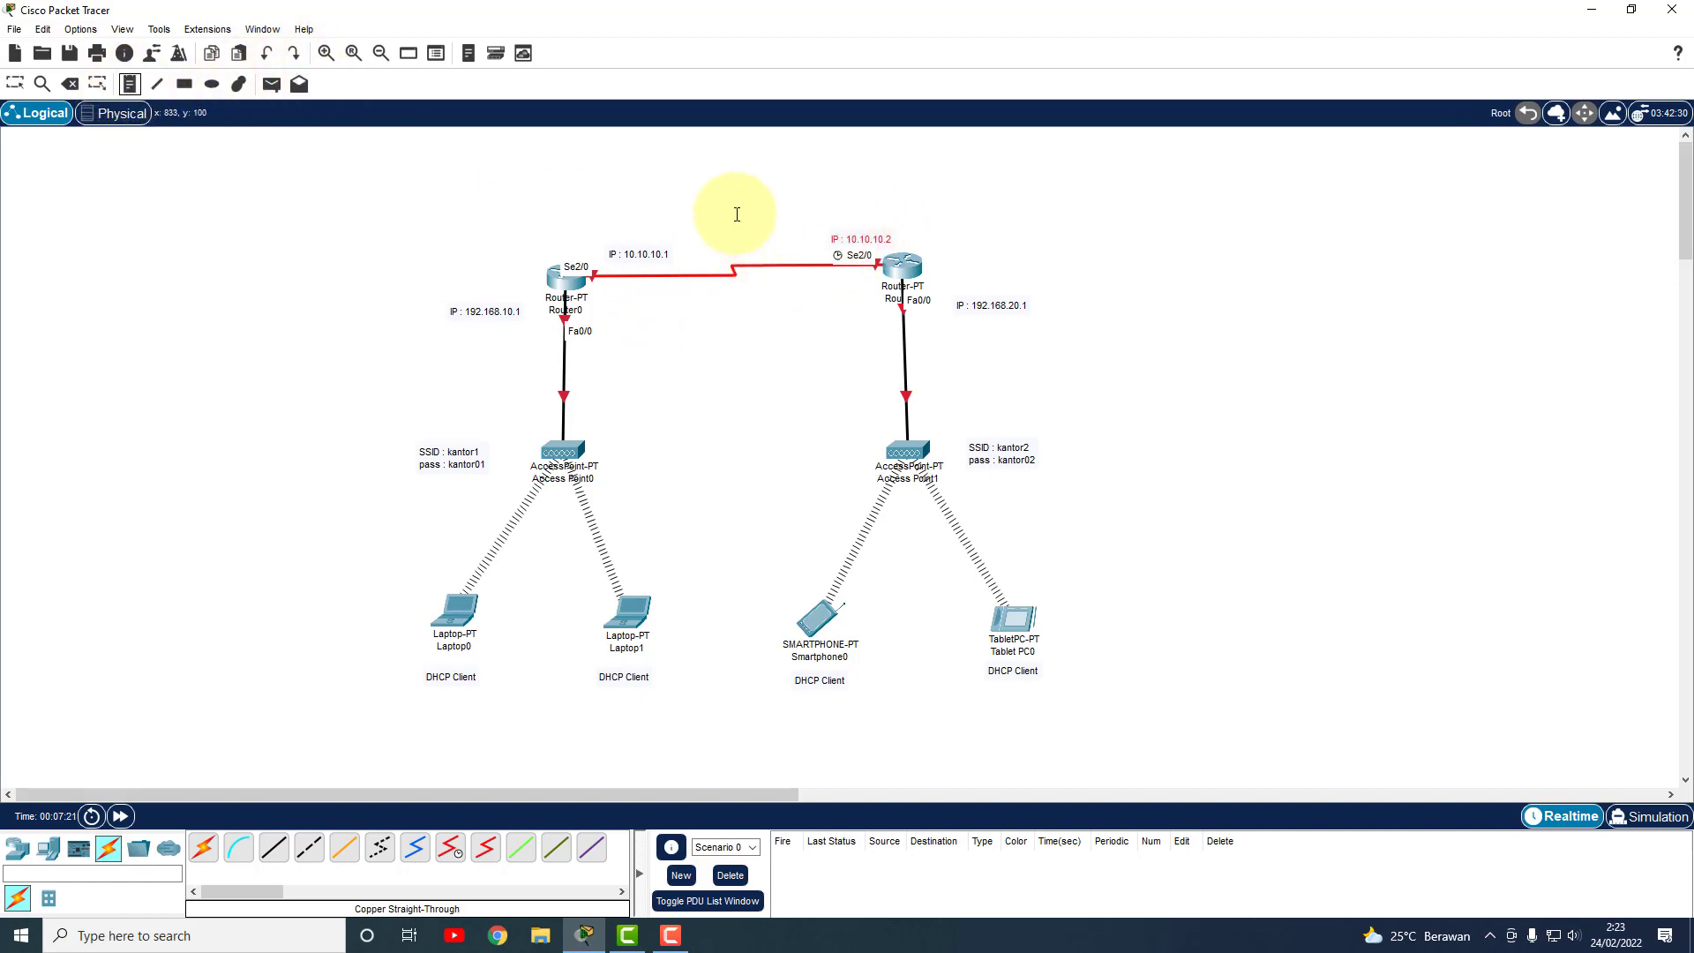
pyautogui.click(678, 200)
# Type the two-line title 'ROUTING DINAMIS RIP - WIFI CLIENT' above the routers and nudge it up.
pyautogui.write('ROUT')
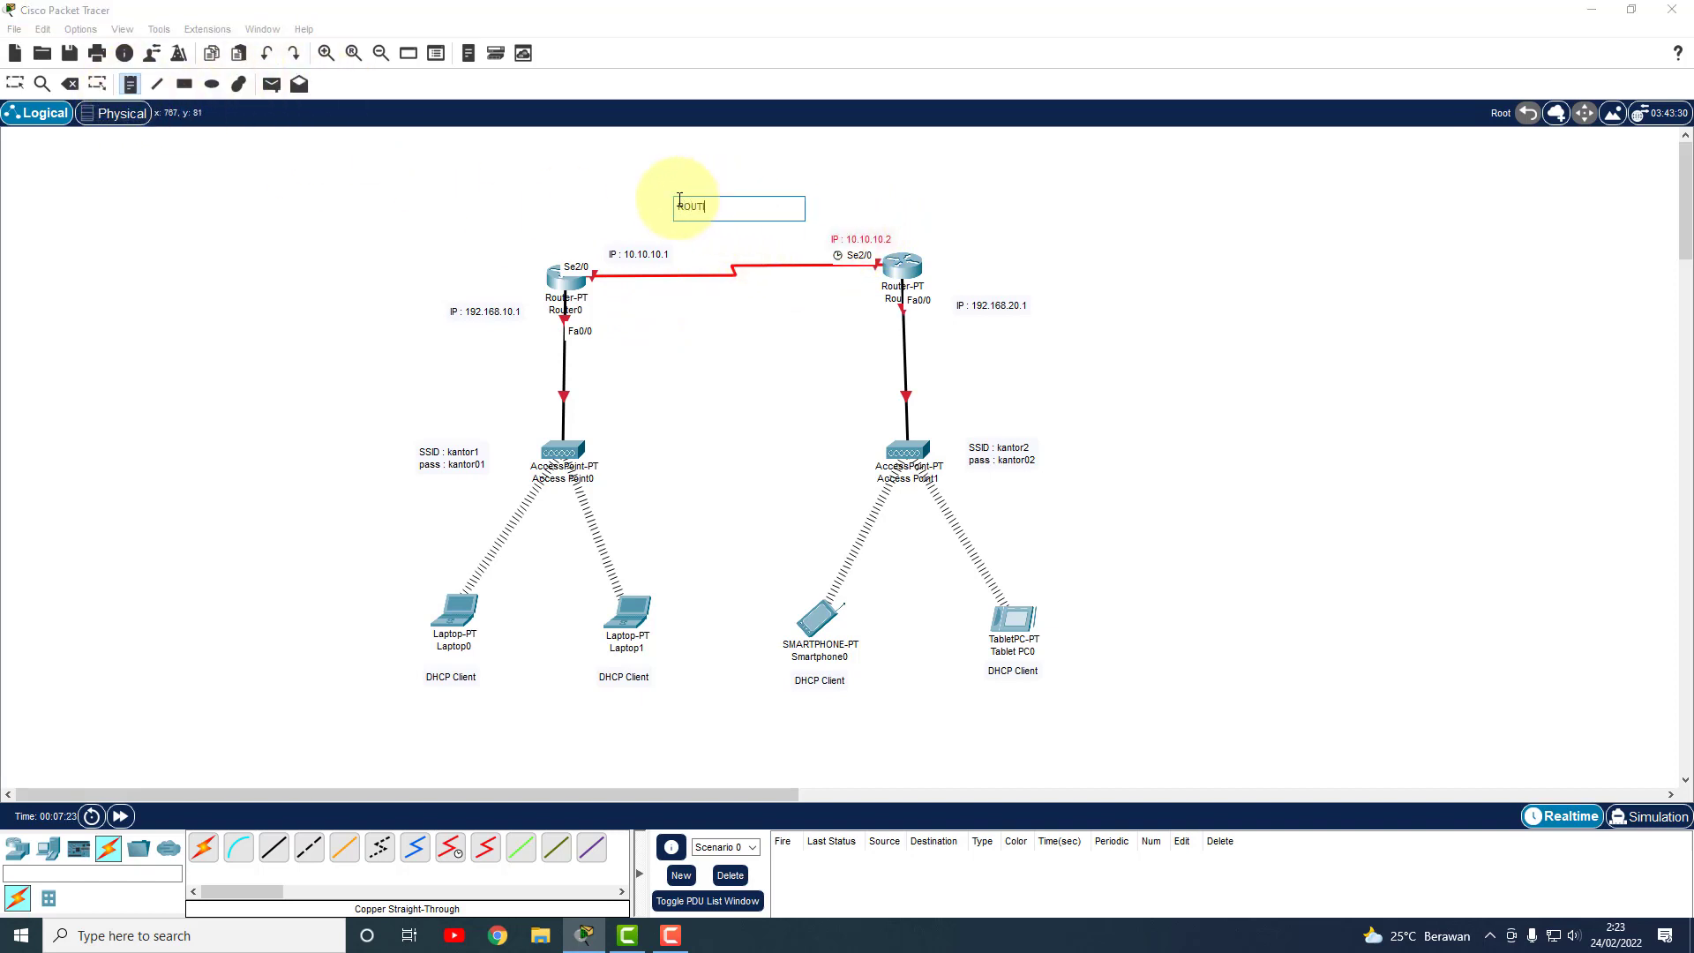
pyautogui.write('ING DINAMIS RIP - WIFI')
pyautogui.press('Return')
pyautogui.write('CLEINT')
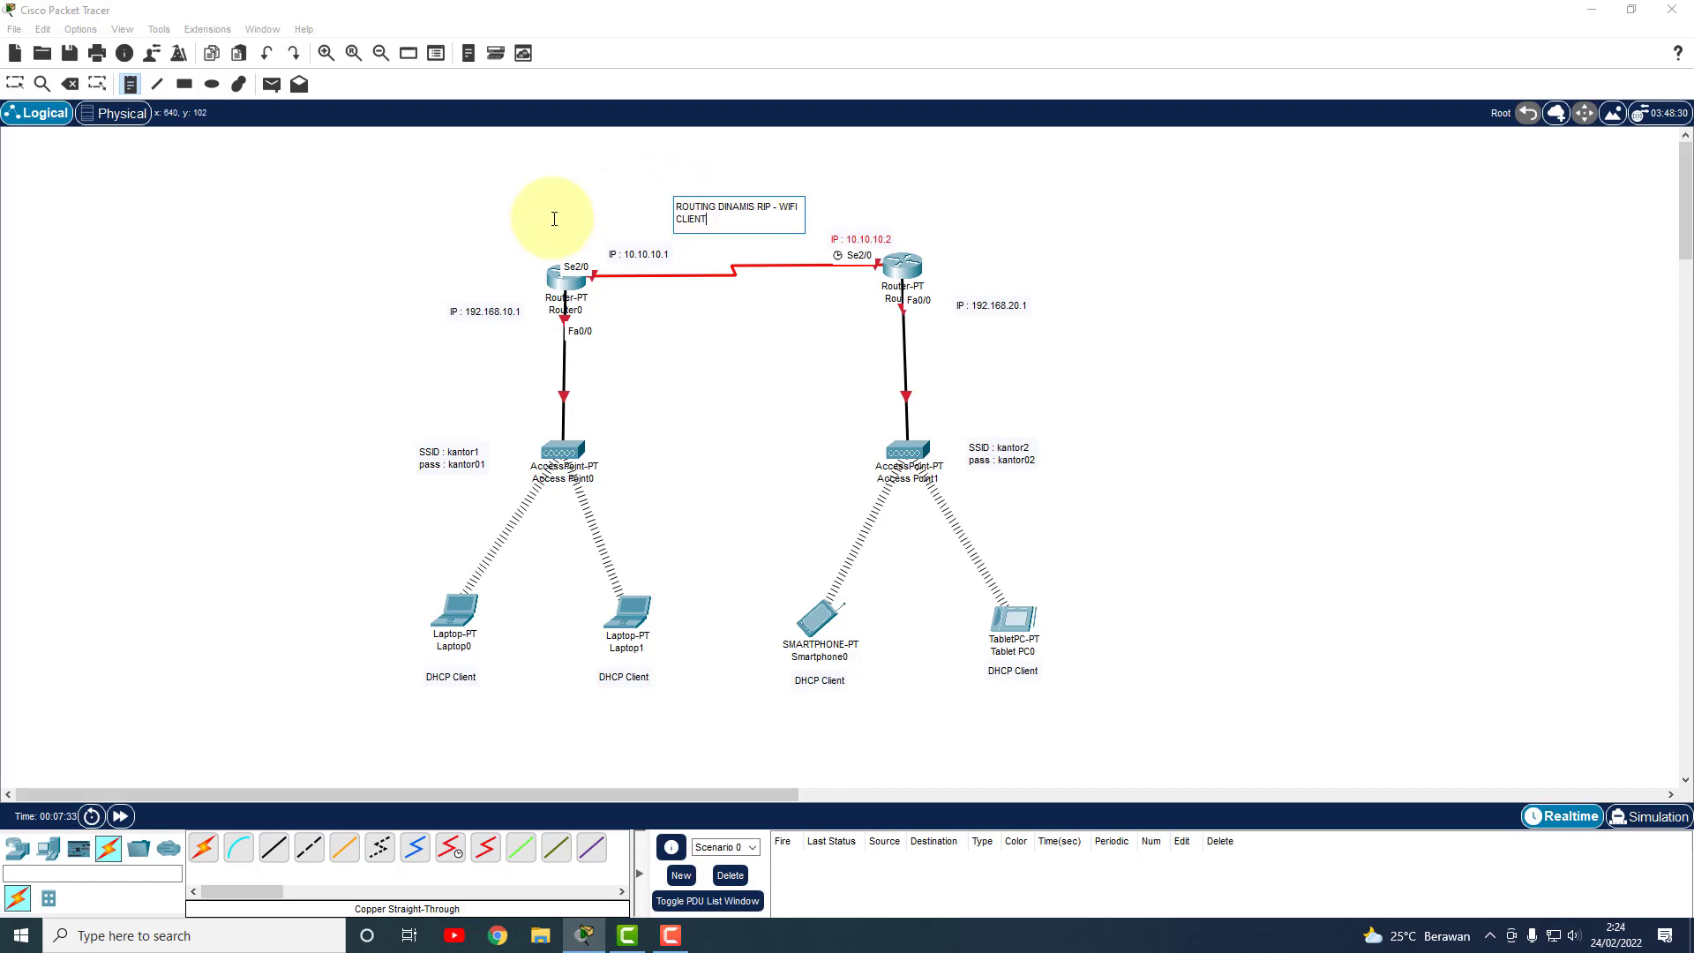
pyautogui.click(15, 84)
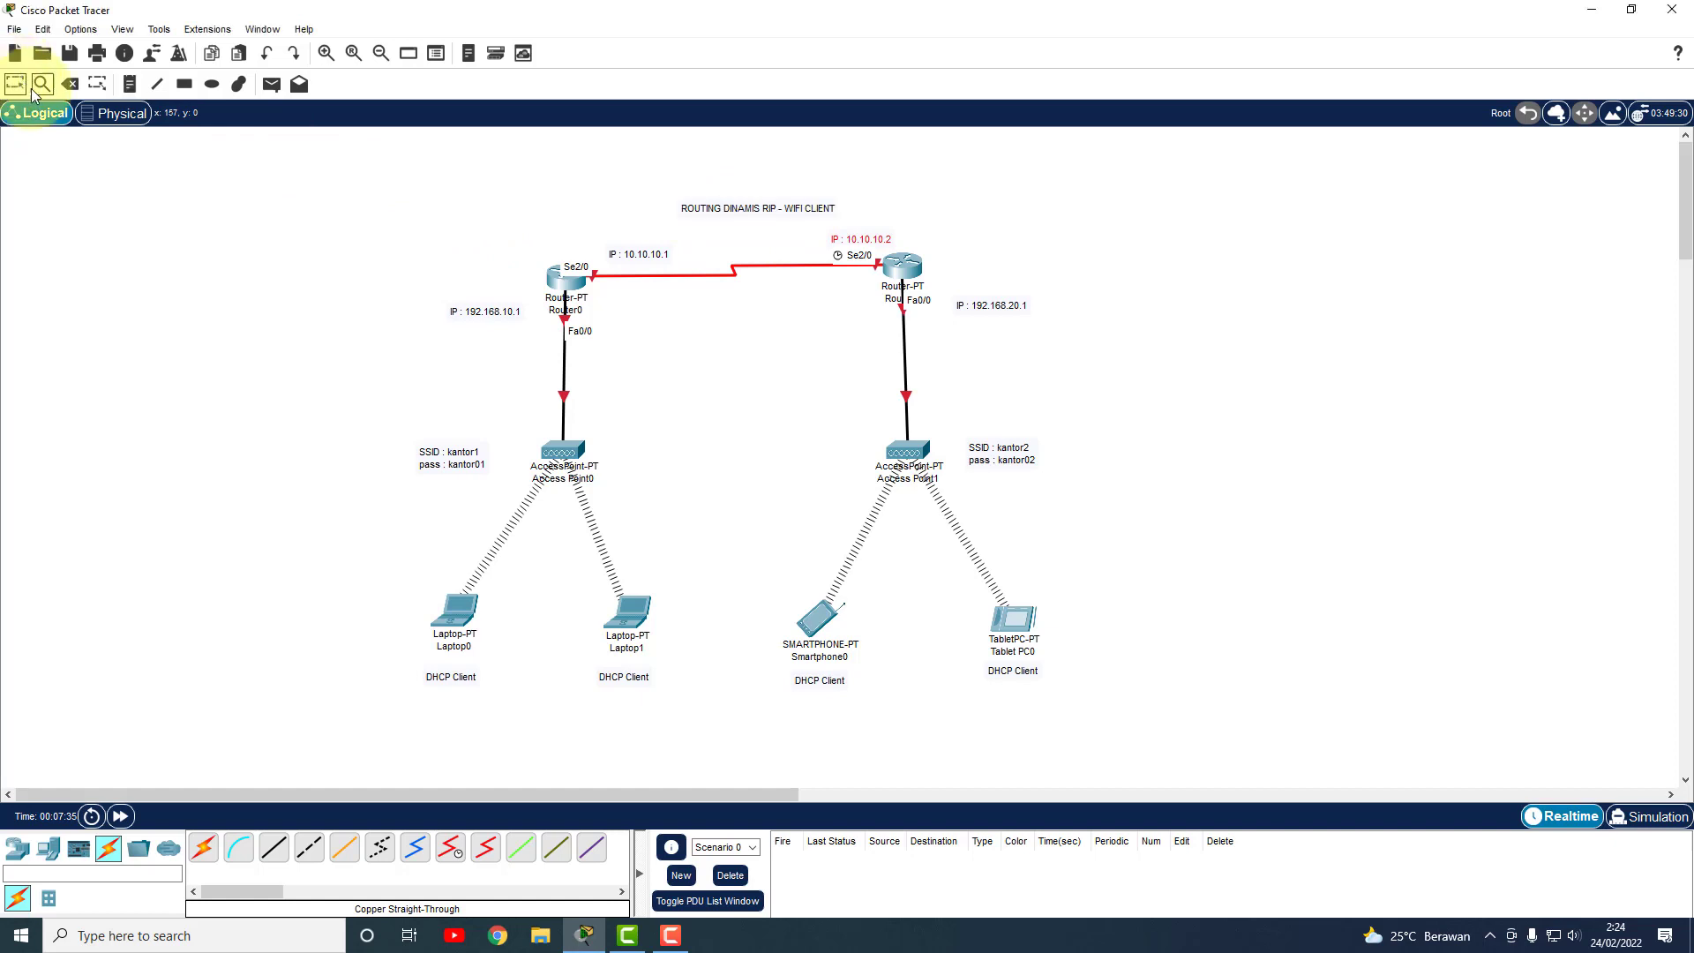
pyautogui.click(735, 218)
pyautogui.moveTo(729, 225); pyautogui.dragTo(732, 208)
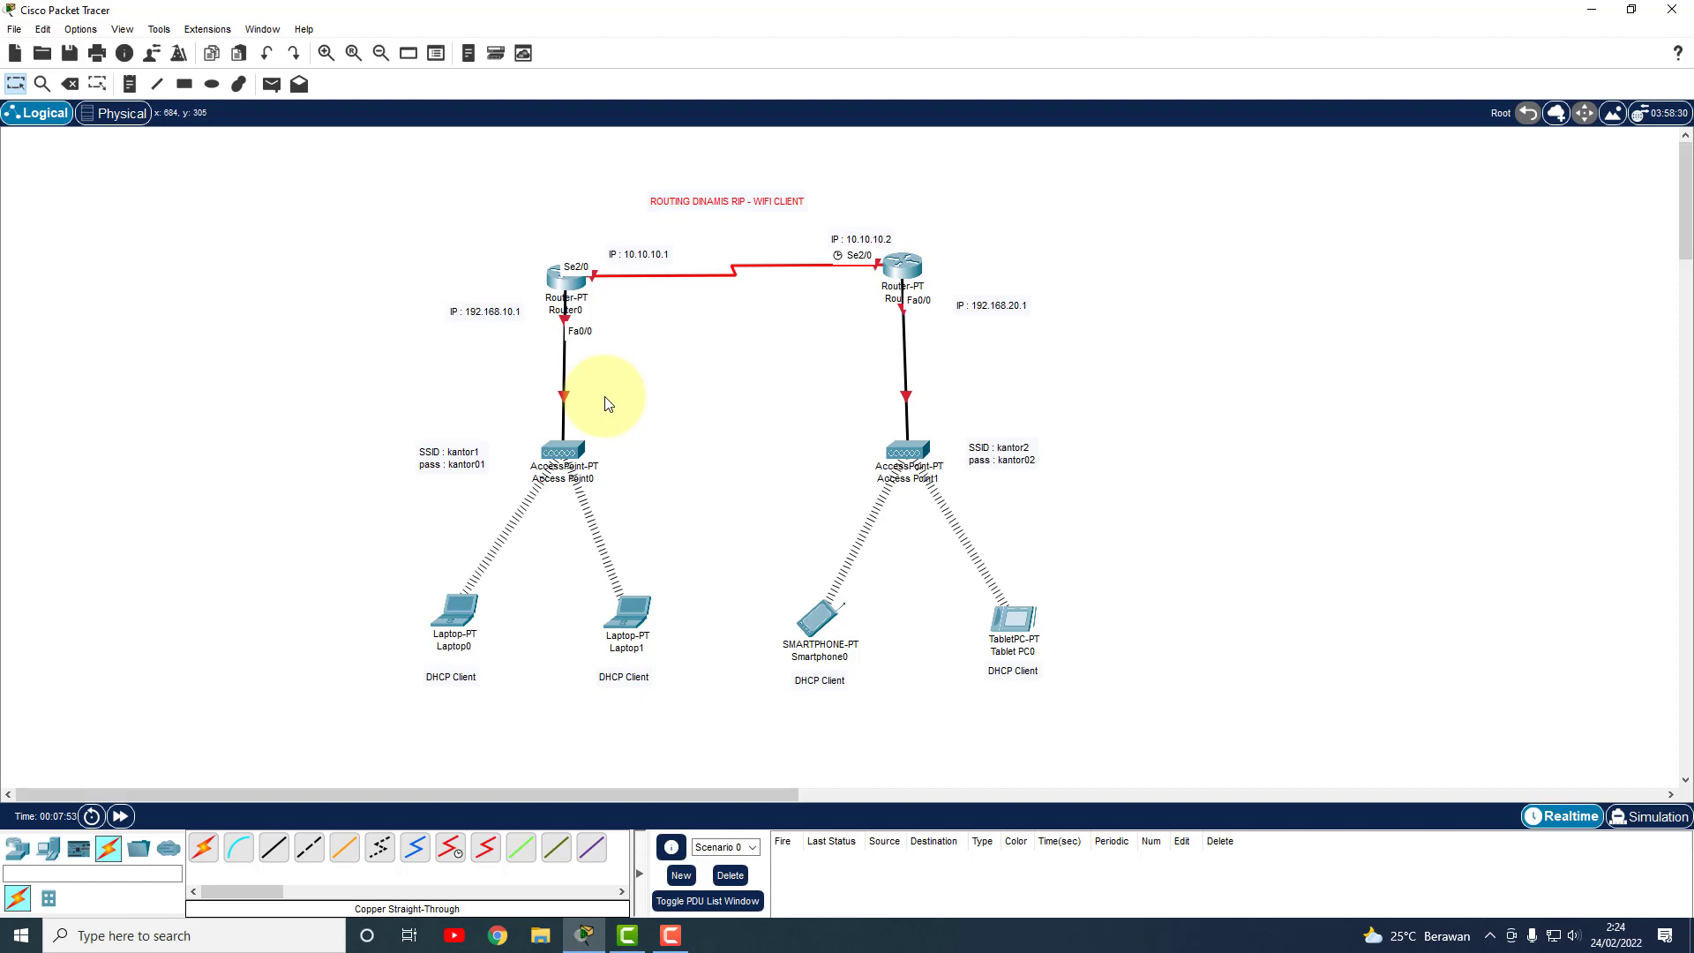
# Give Router0's Serial2/0 the address 10.10.10.1 with default mask 255.0.0.0 and turn it on.
pyautogui.click(566, 279)
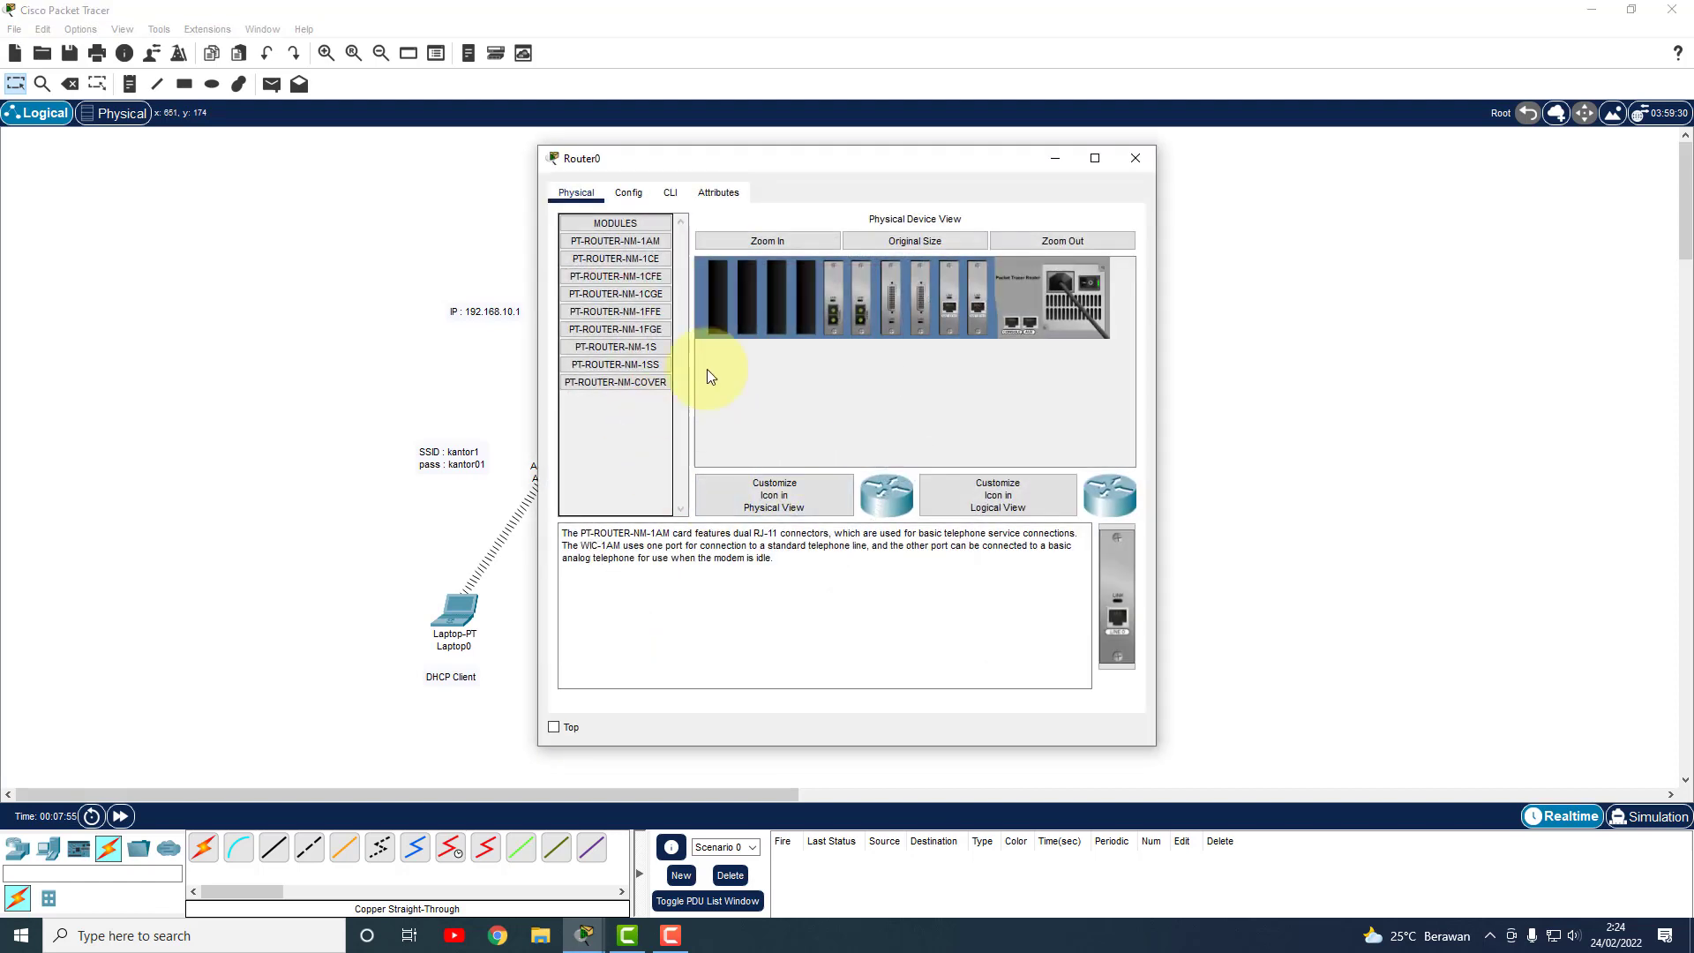
pyautogui.click(629, 192)
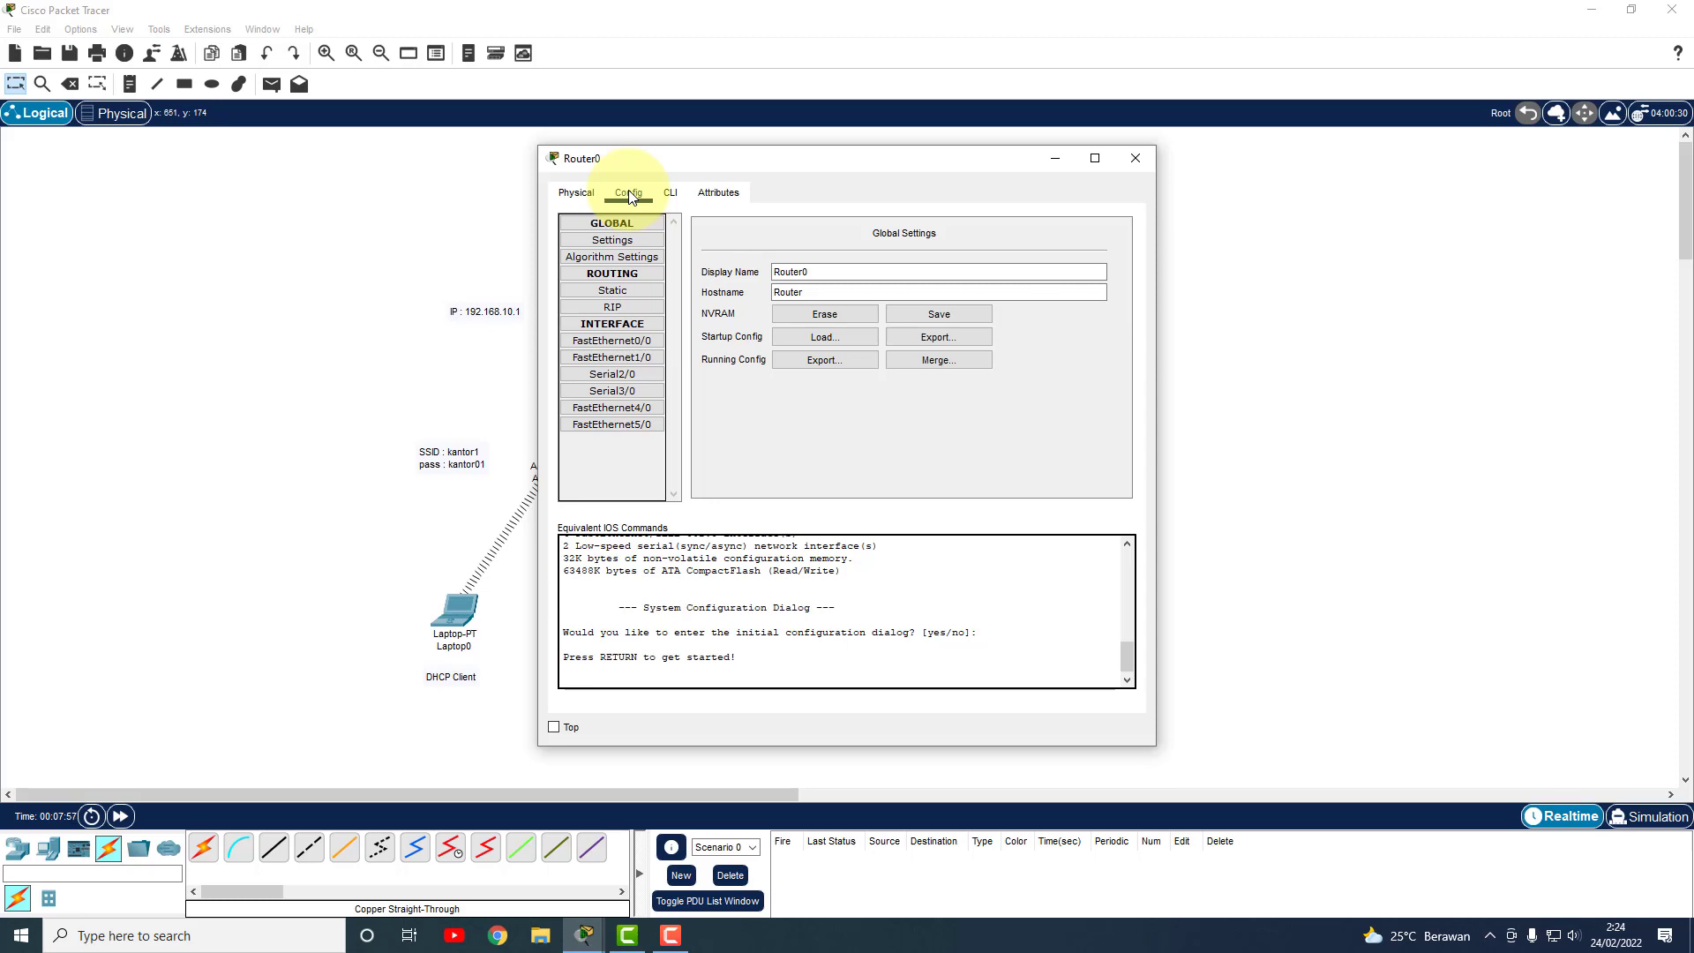
pyautogui.moveTo(723, 166); pyautogui.dragTo(965, 177)
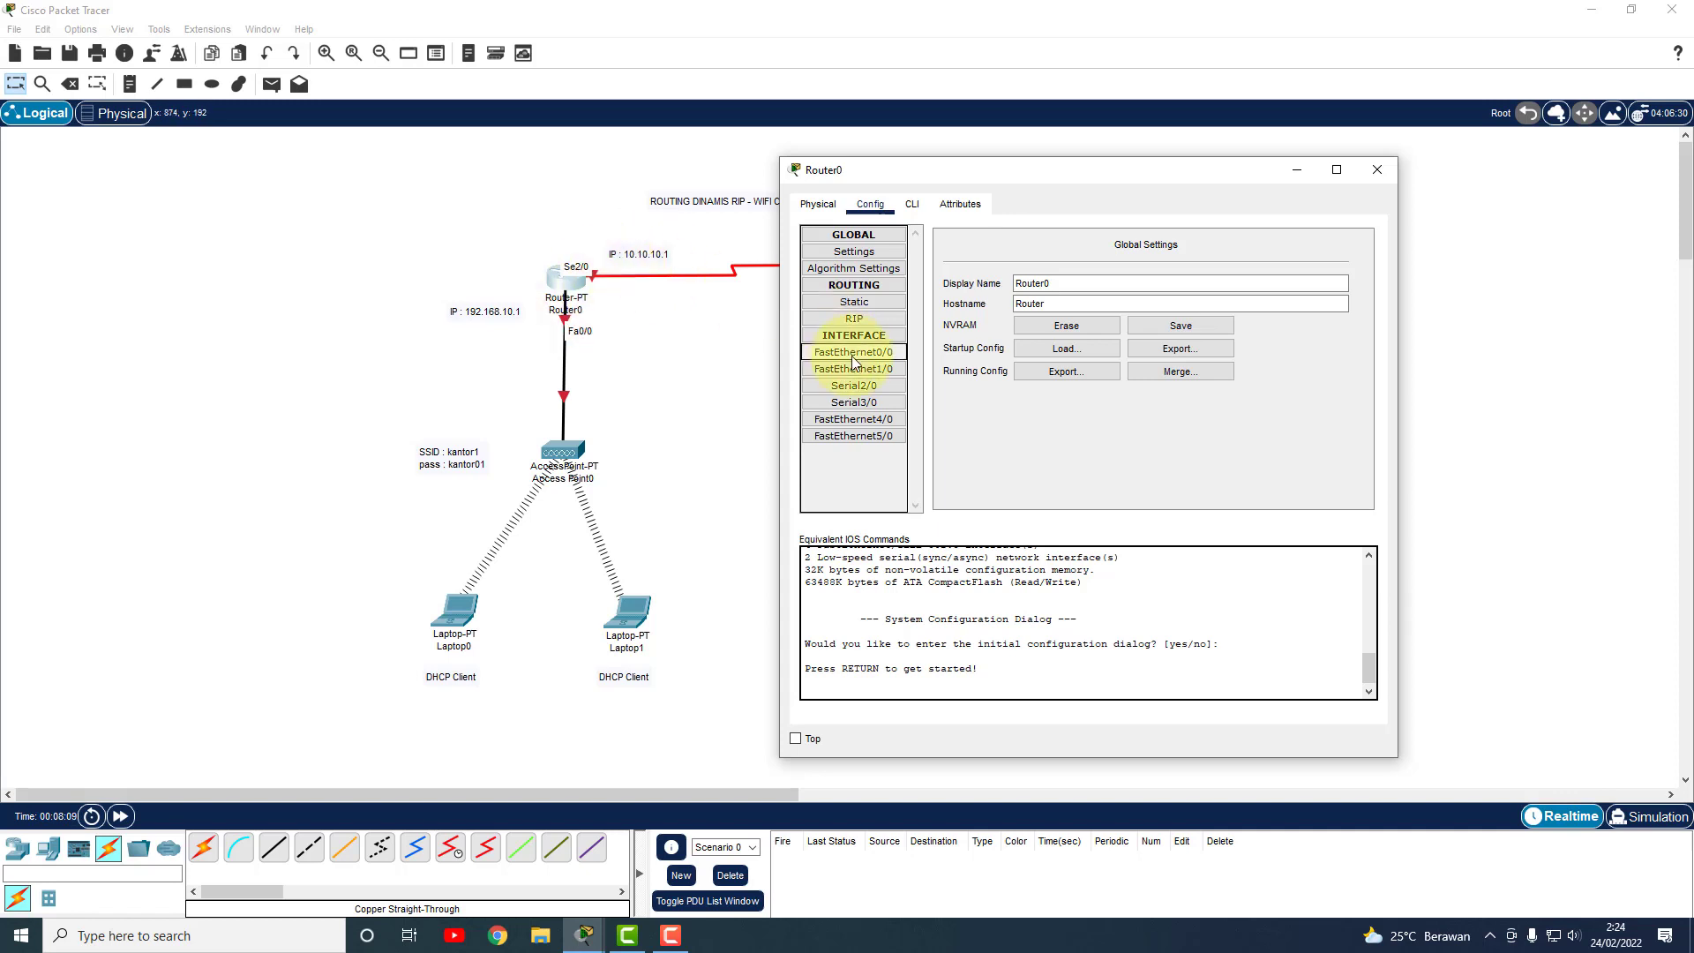
pyautogui.click(855, 386)
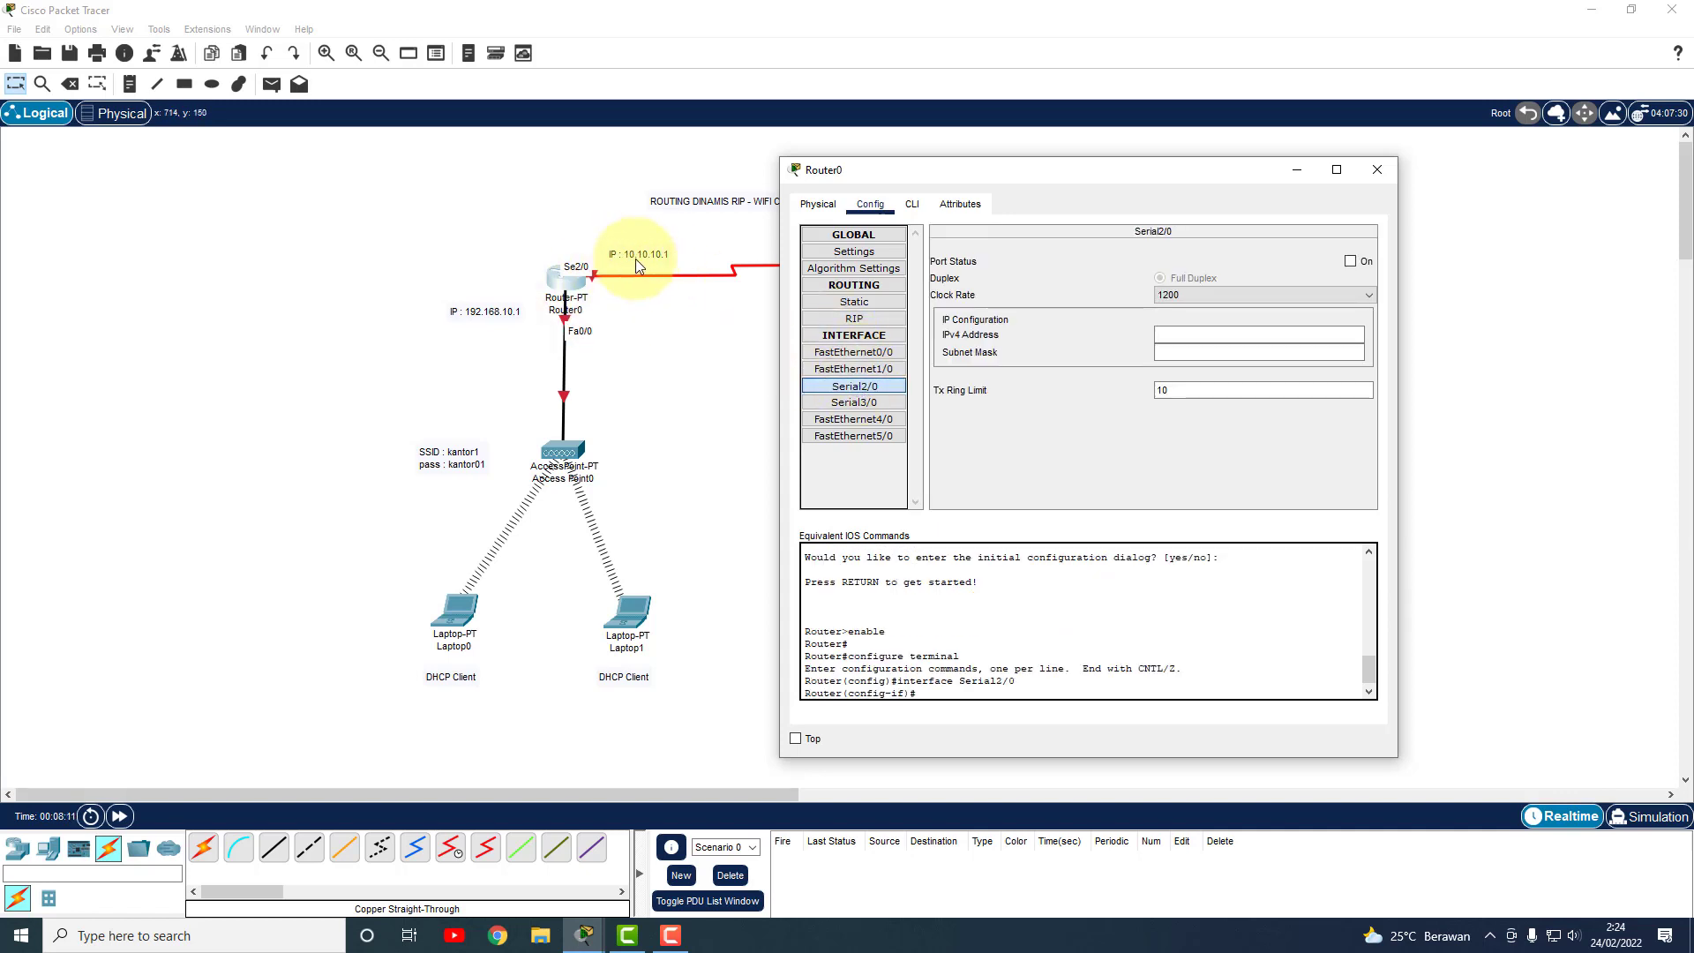
pyautogui.click(1212, 336)
pyautogui.write('10.10.10.')
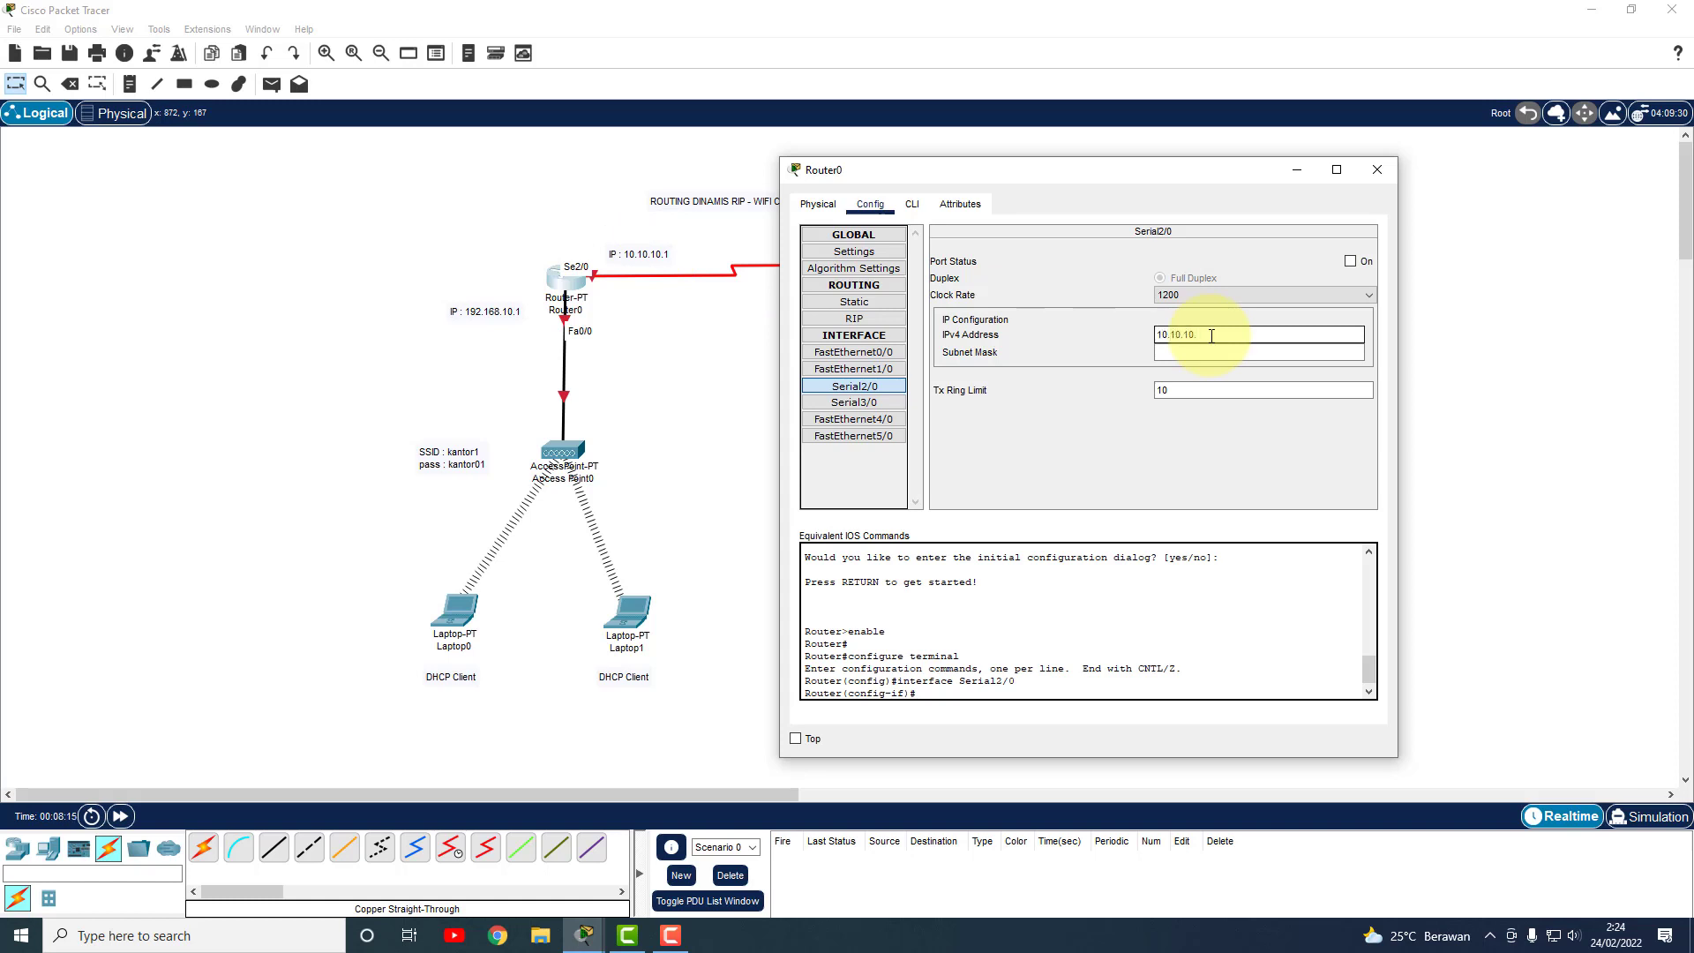
pyautogui.write('1')
pyautogui.press('Tab')
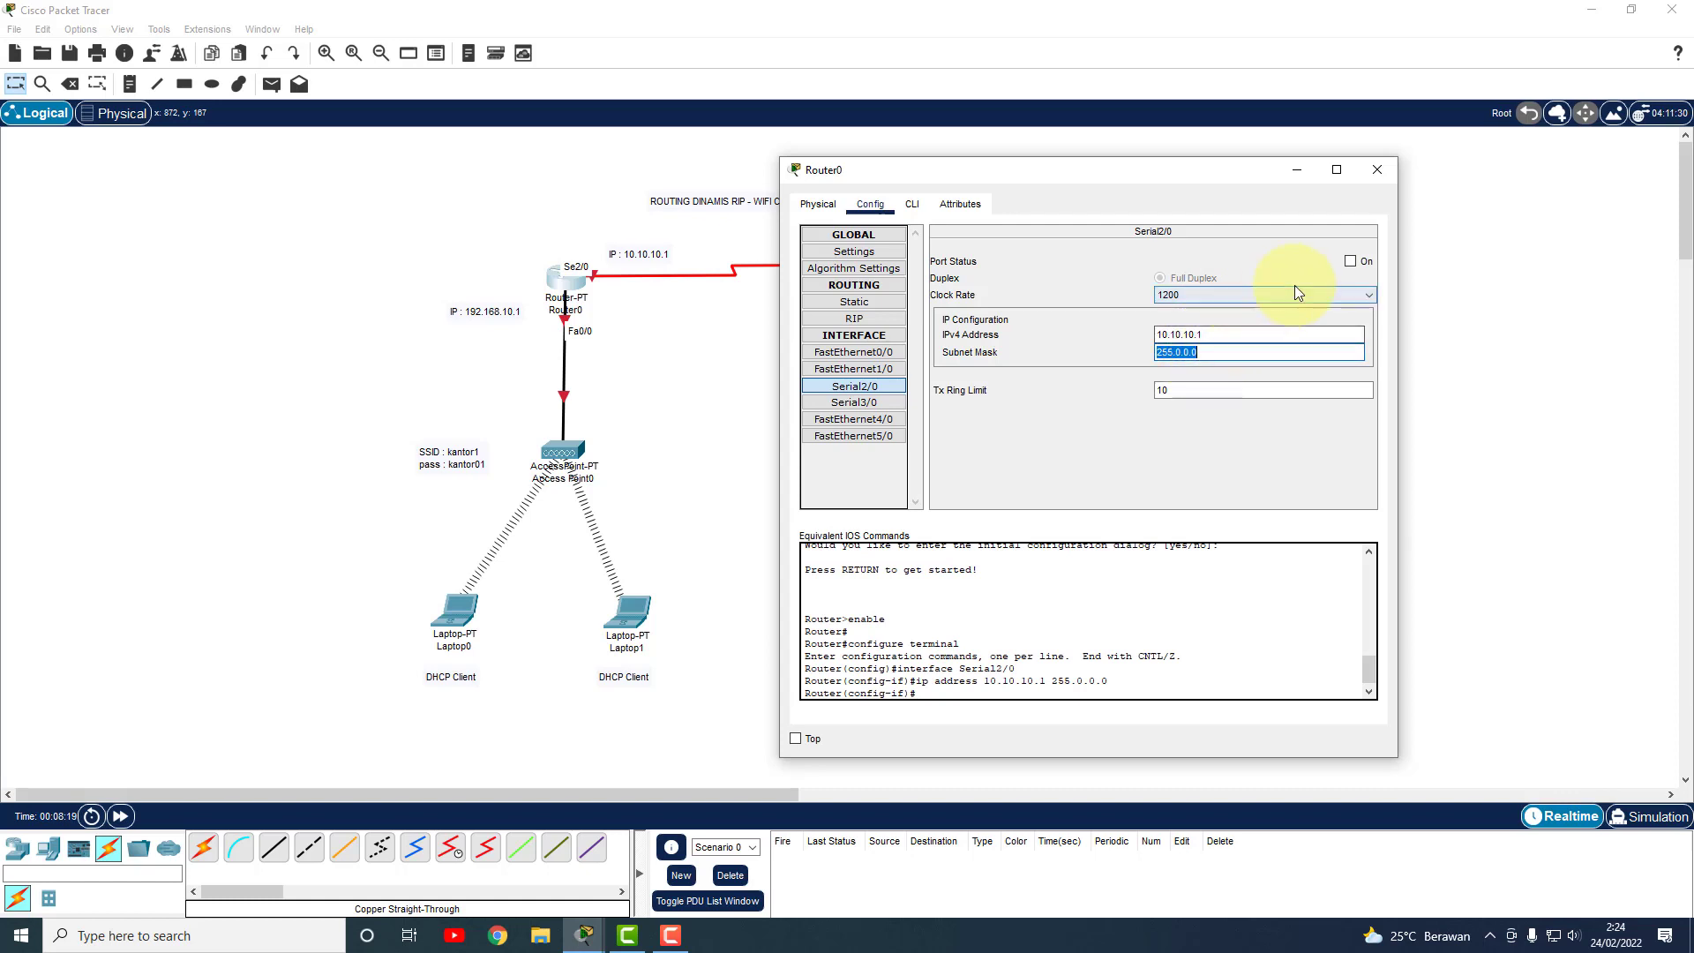
pyautogui.click(1350, 261)
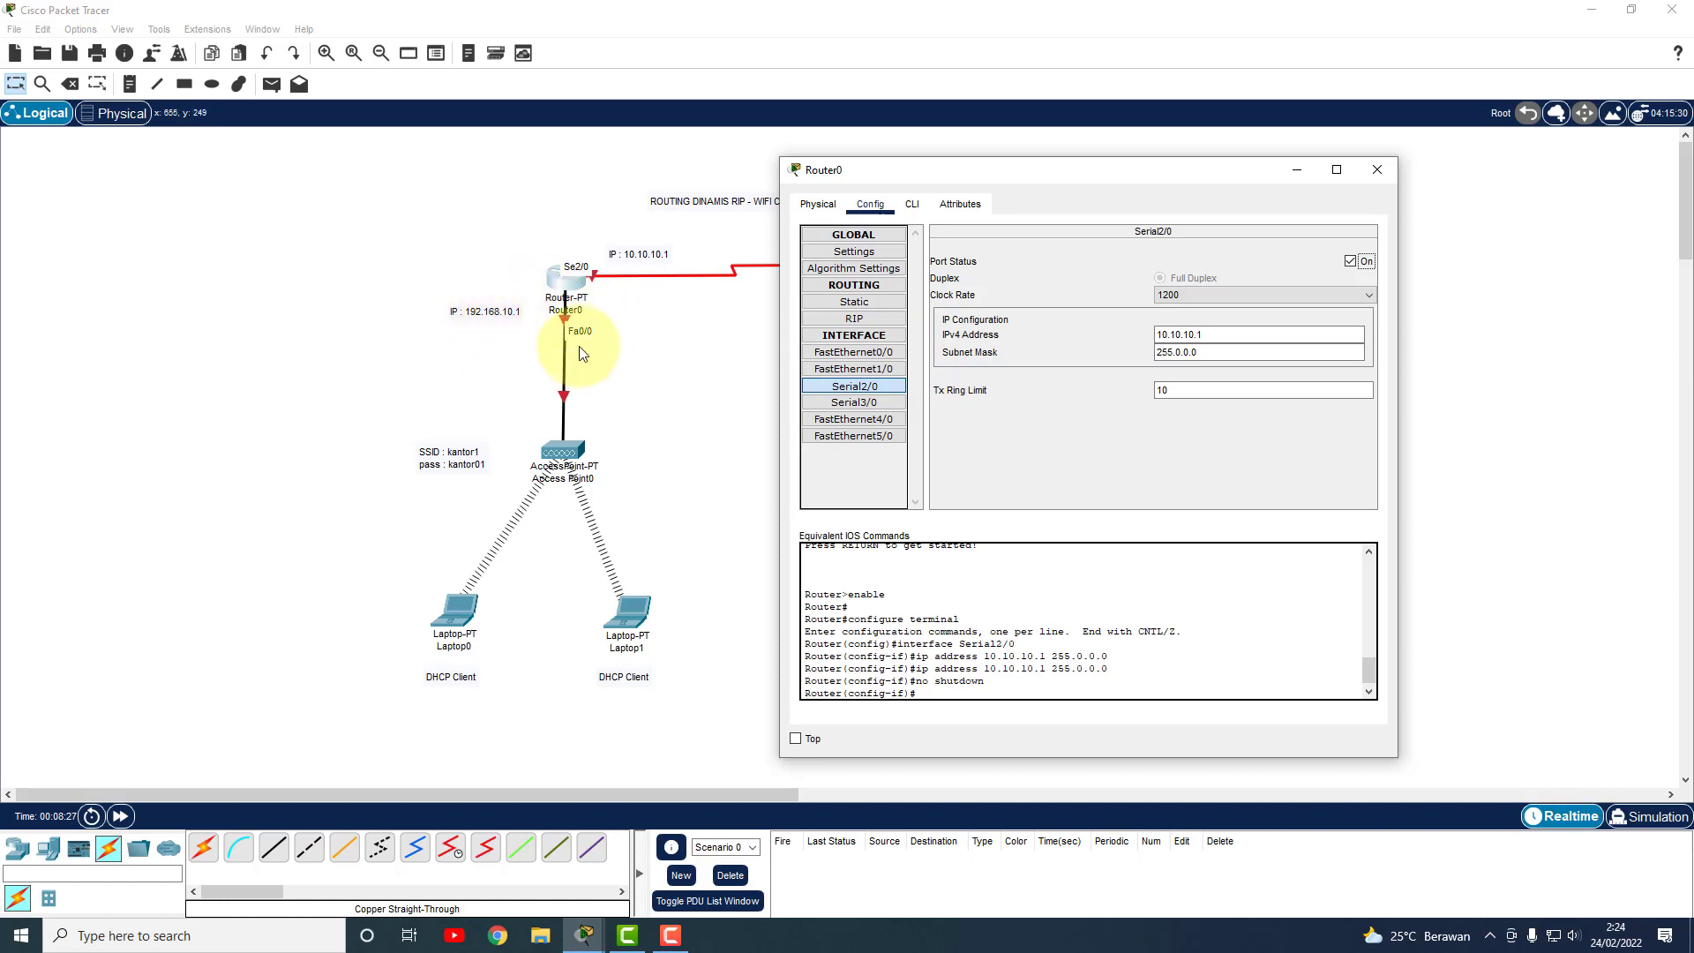
# Set FastEthernet0/0 to 192.168.10.1/255.255.255.0 and switch the port on.
pyautogui.click(846, 353)
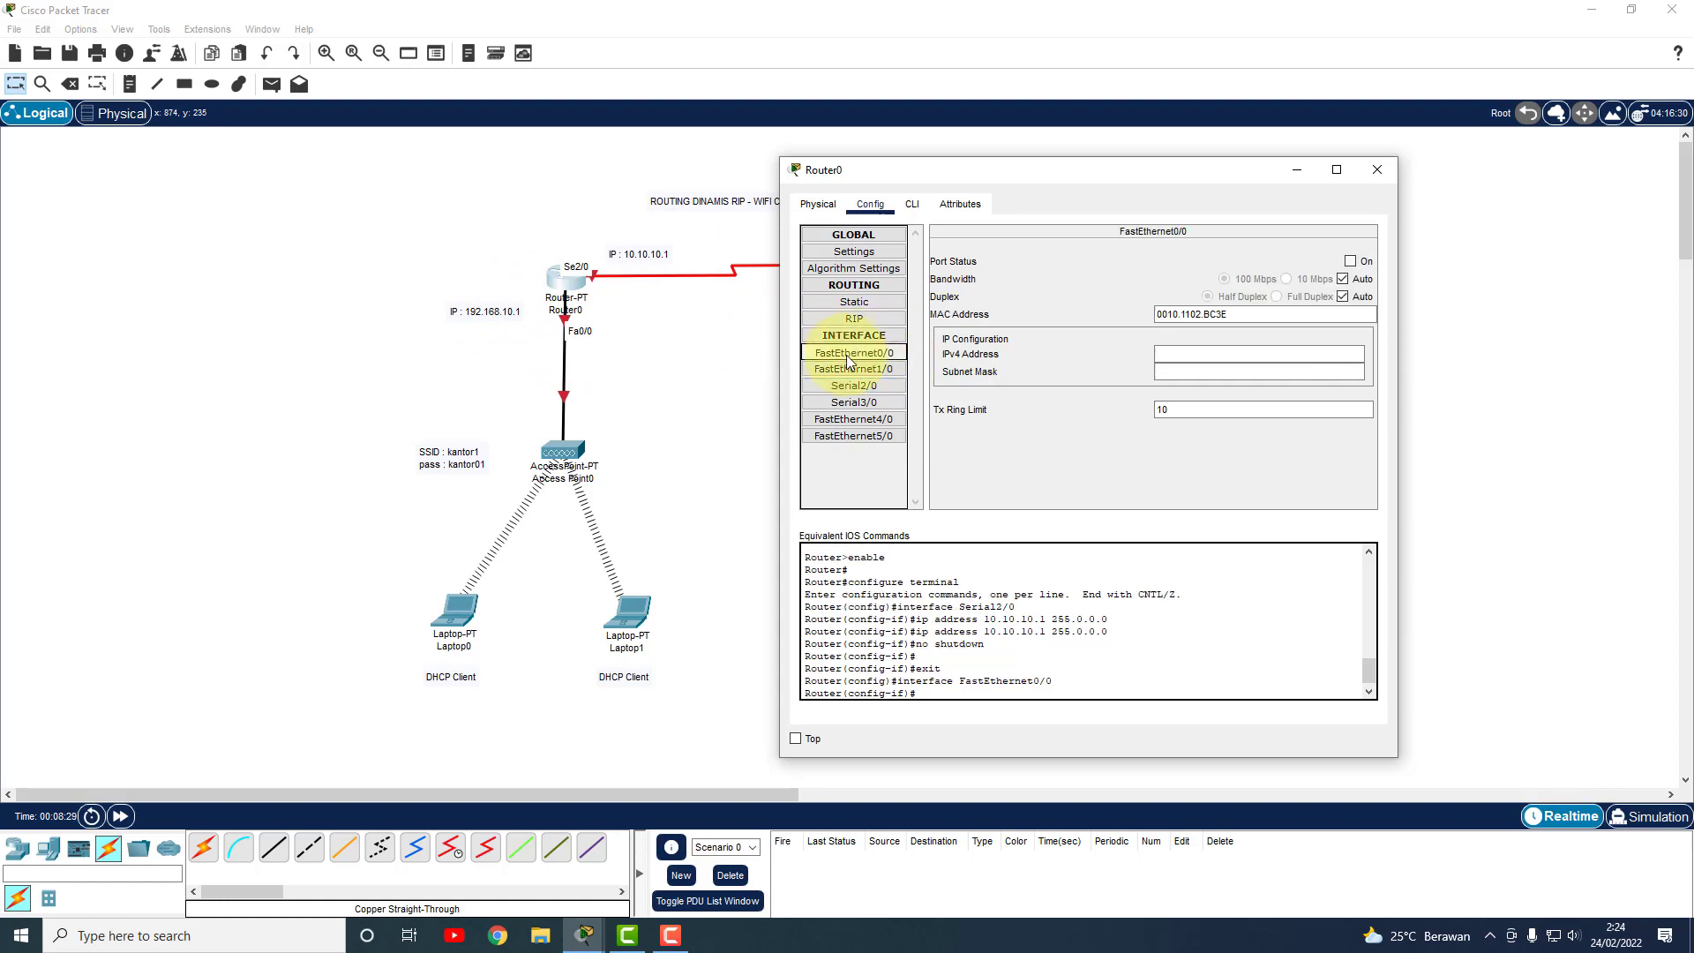
pyautogui.click(1213, 355)
pyautogui.write('1')
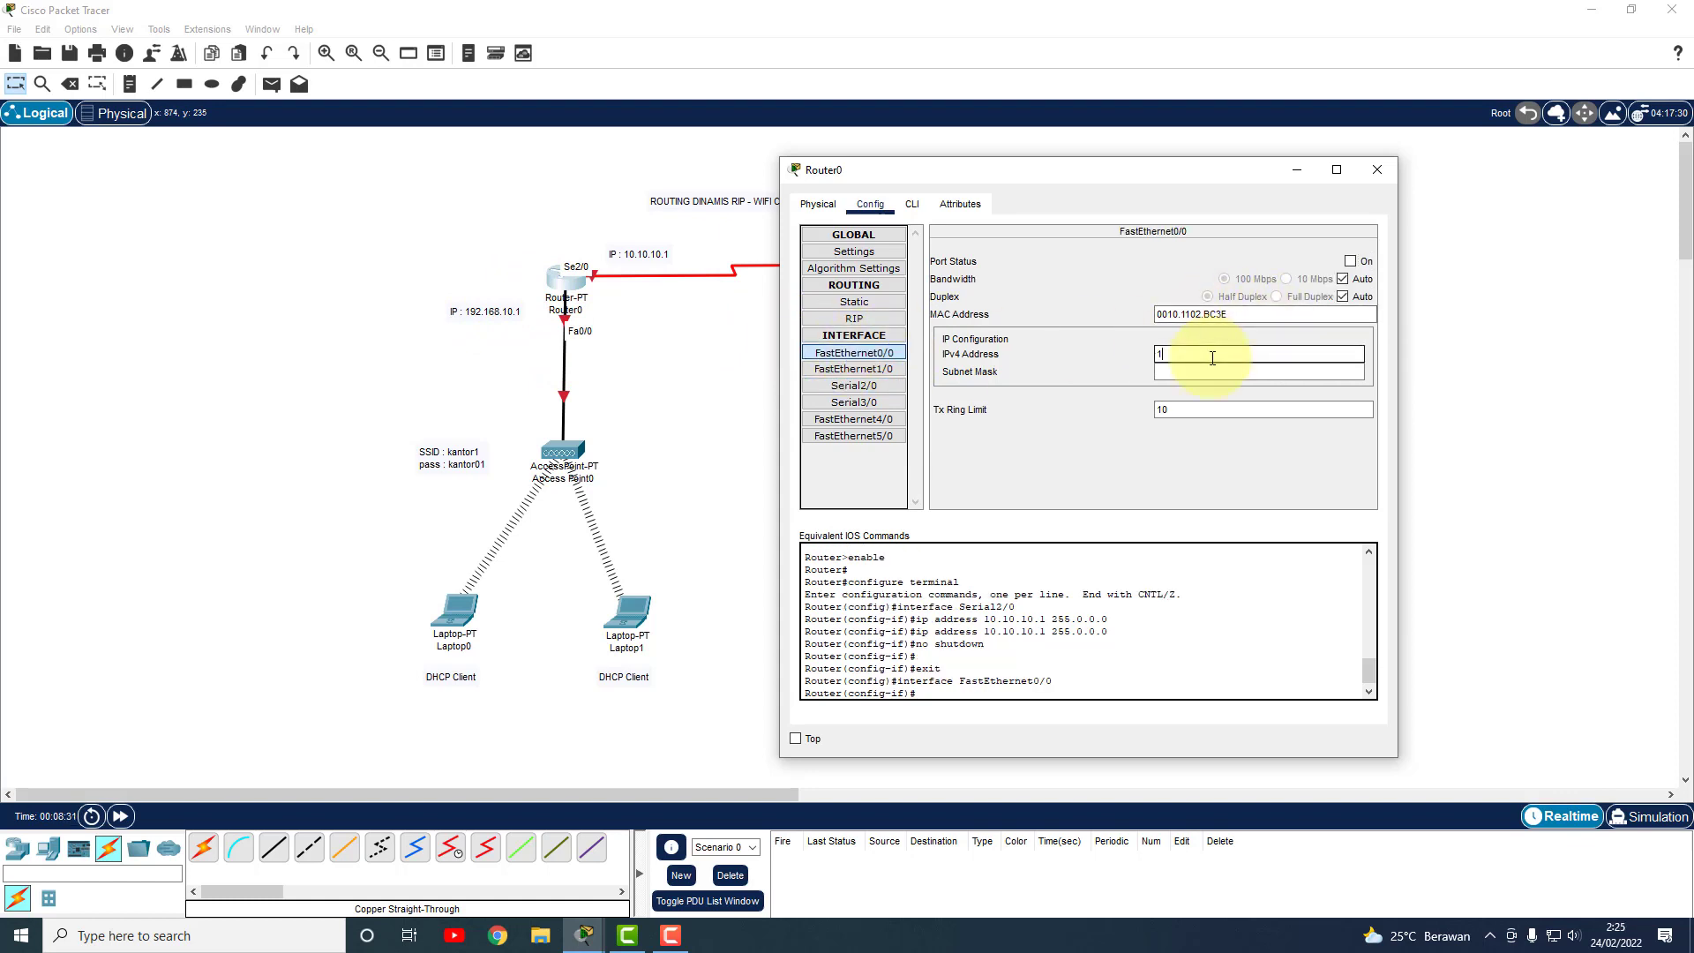
pyautogui.write('92.168.10.1')
pyautogui.press('Tab')
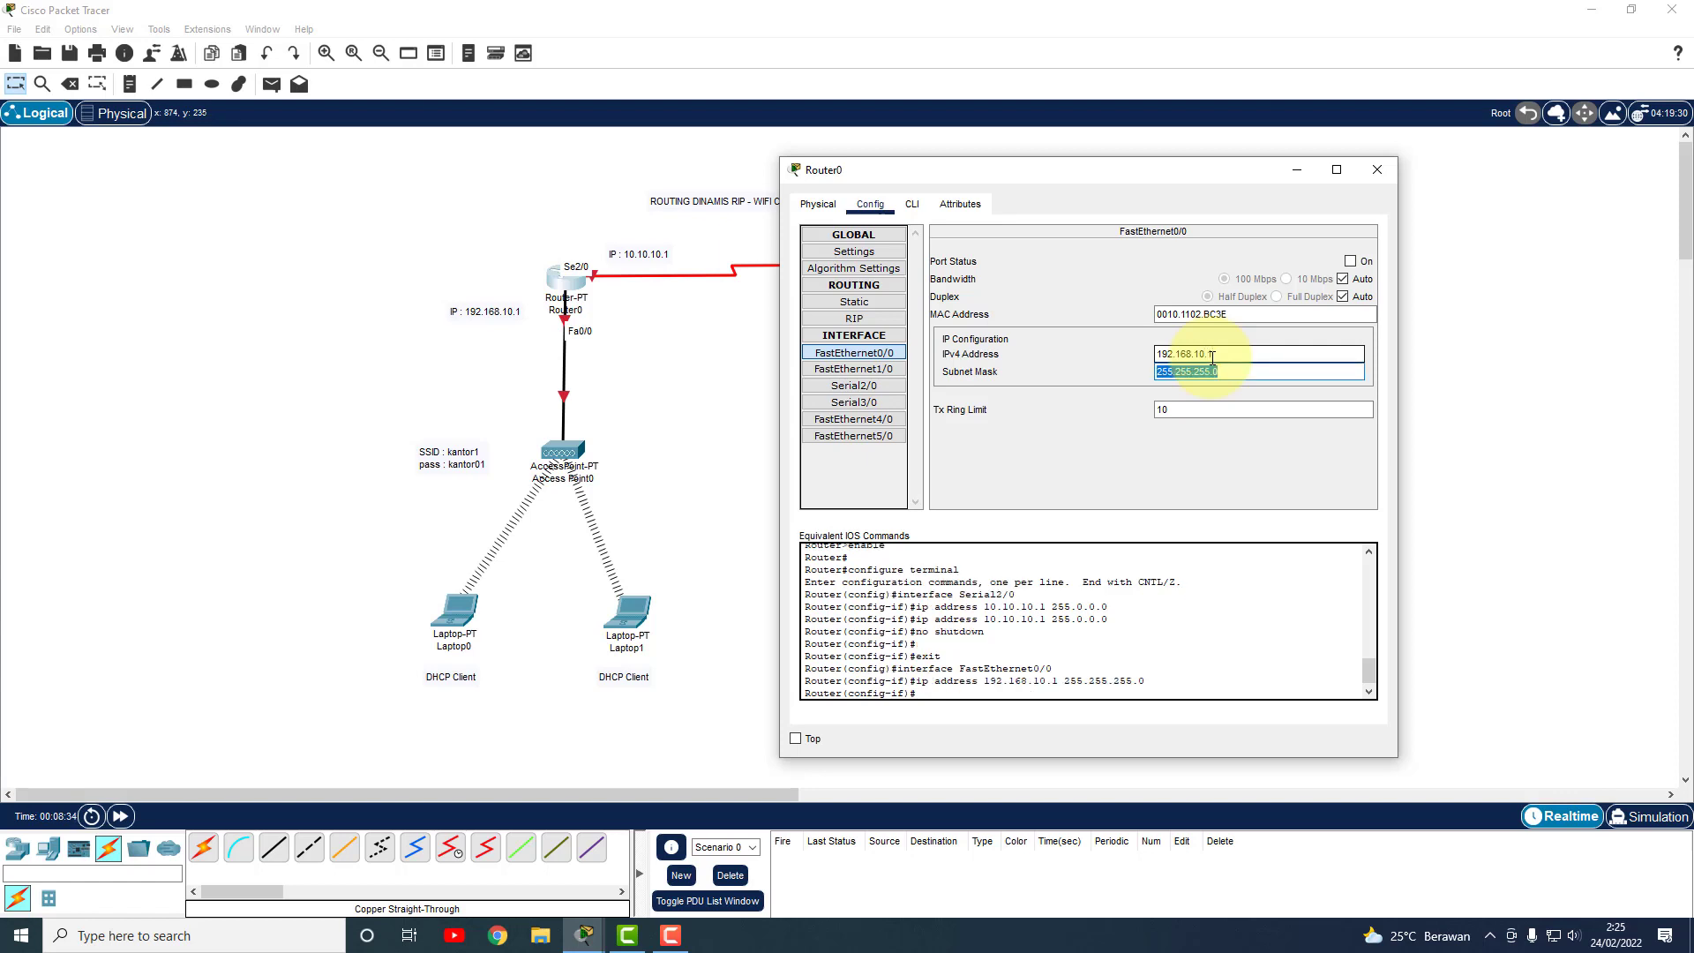
pyautogui.click(1351, 262)
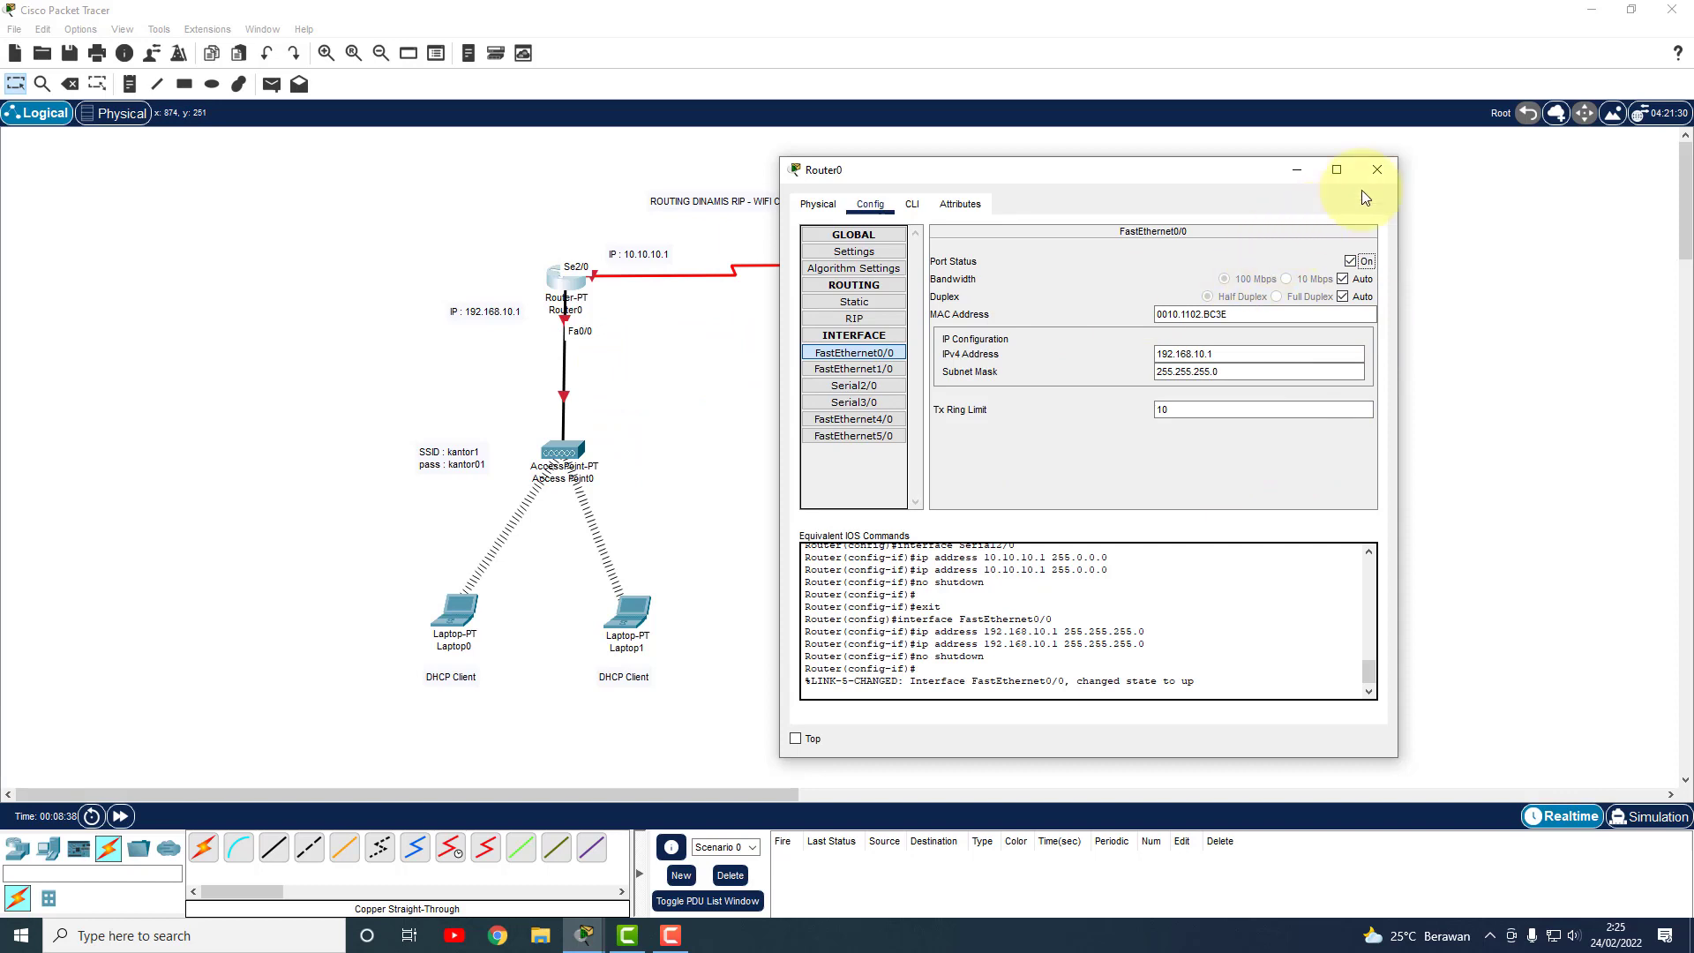
pyautogui.click(1377, 173)
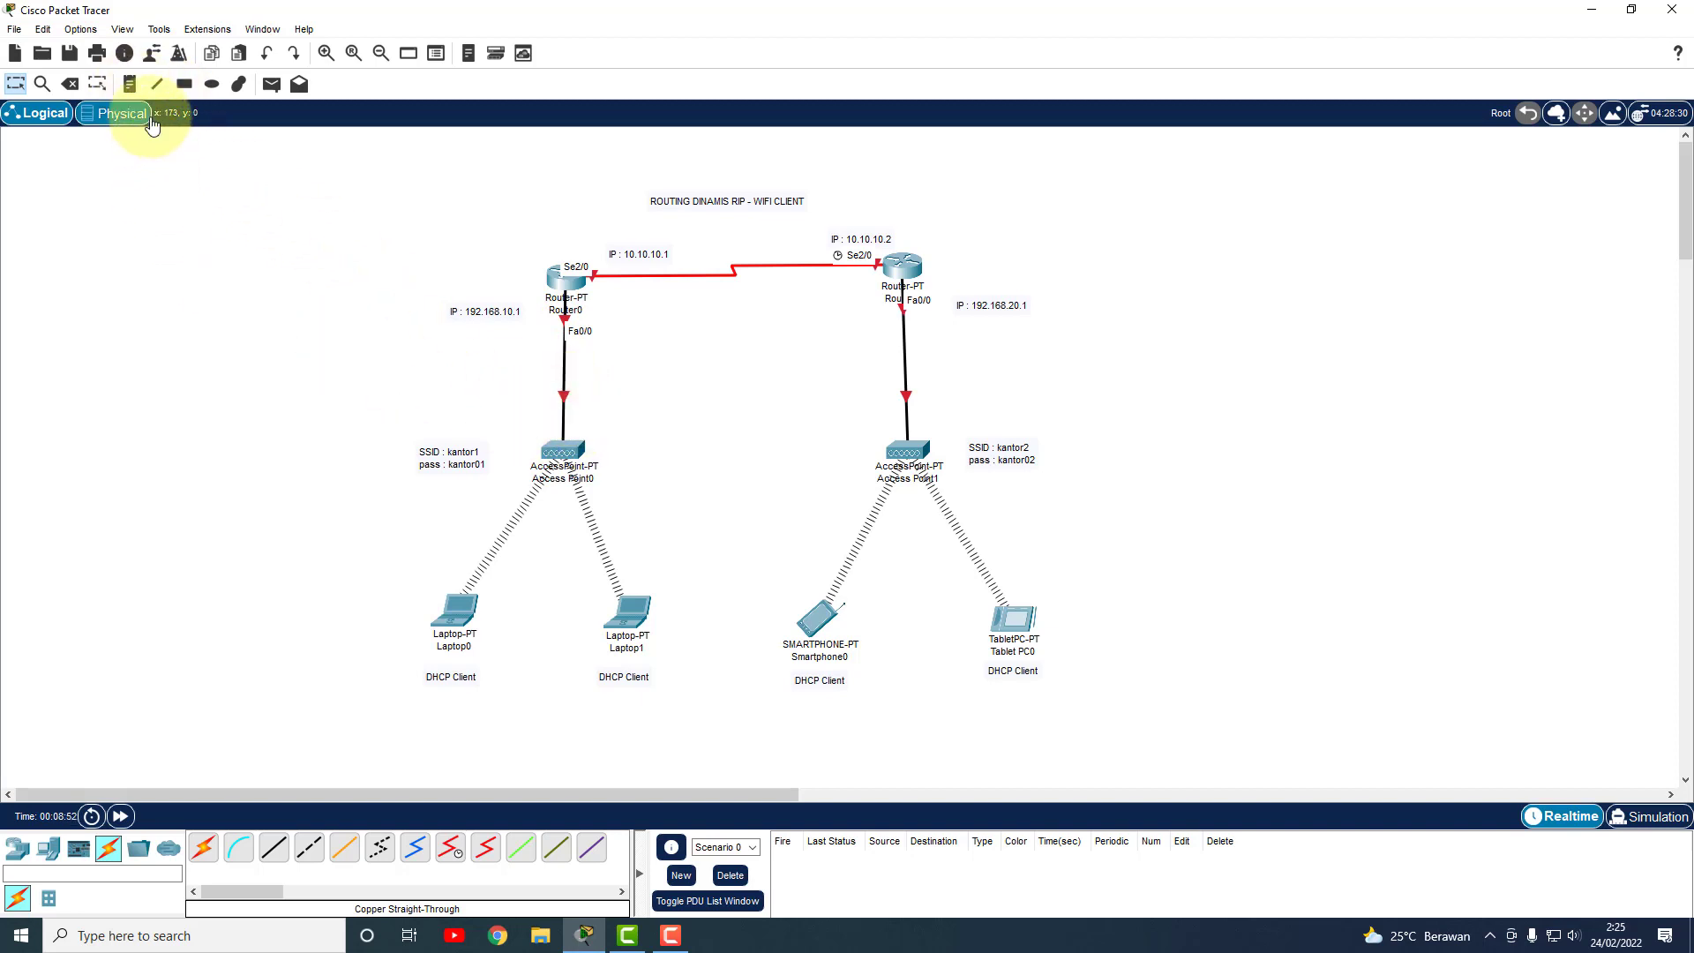
# Delete the direct links from Router0 to Access Point0 and from Router1 to Access Point1.
pyautogui.click(69, 85)
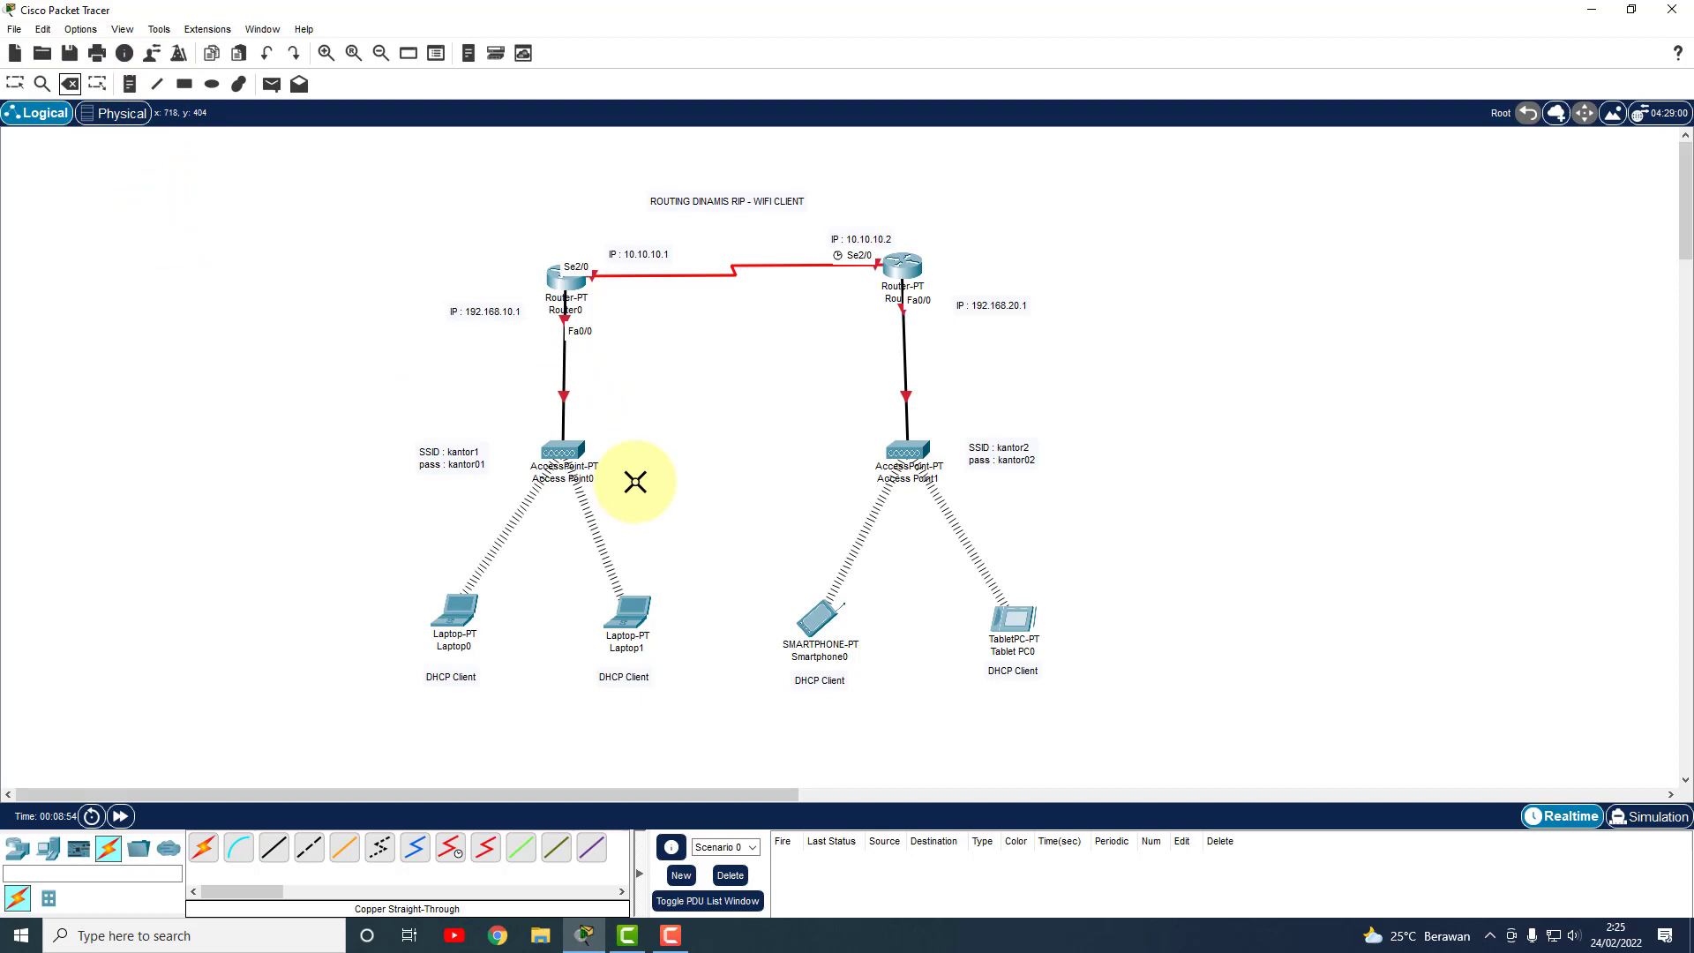
pyautogui.click(564, 389)
pyautogui.click(907, 395)
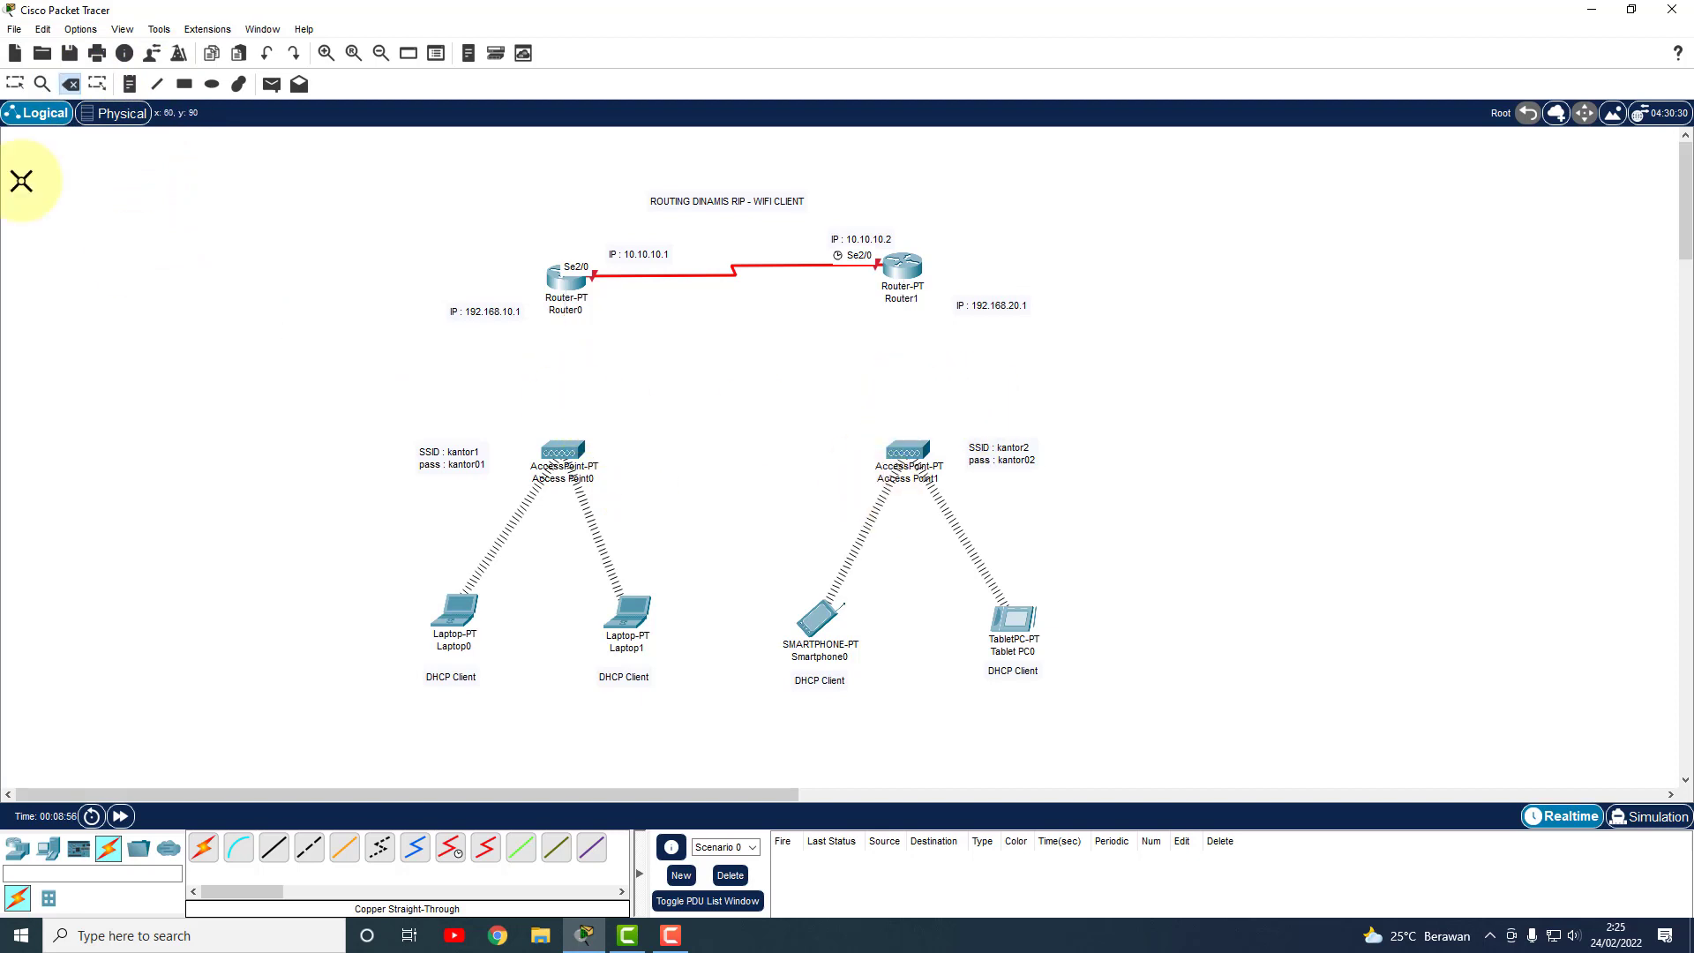
pyautogui.click(15, 84)
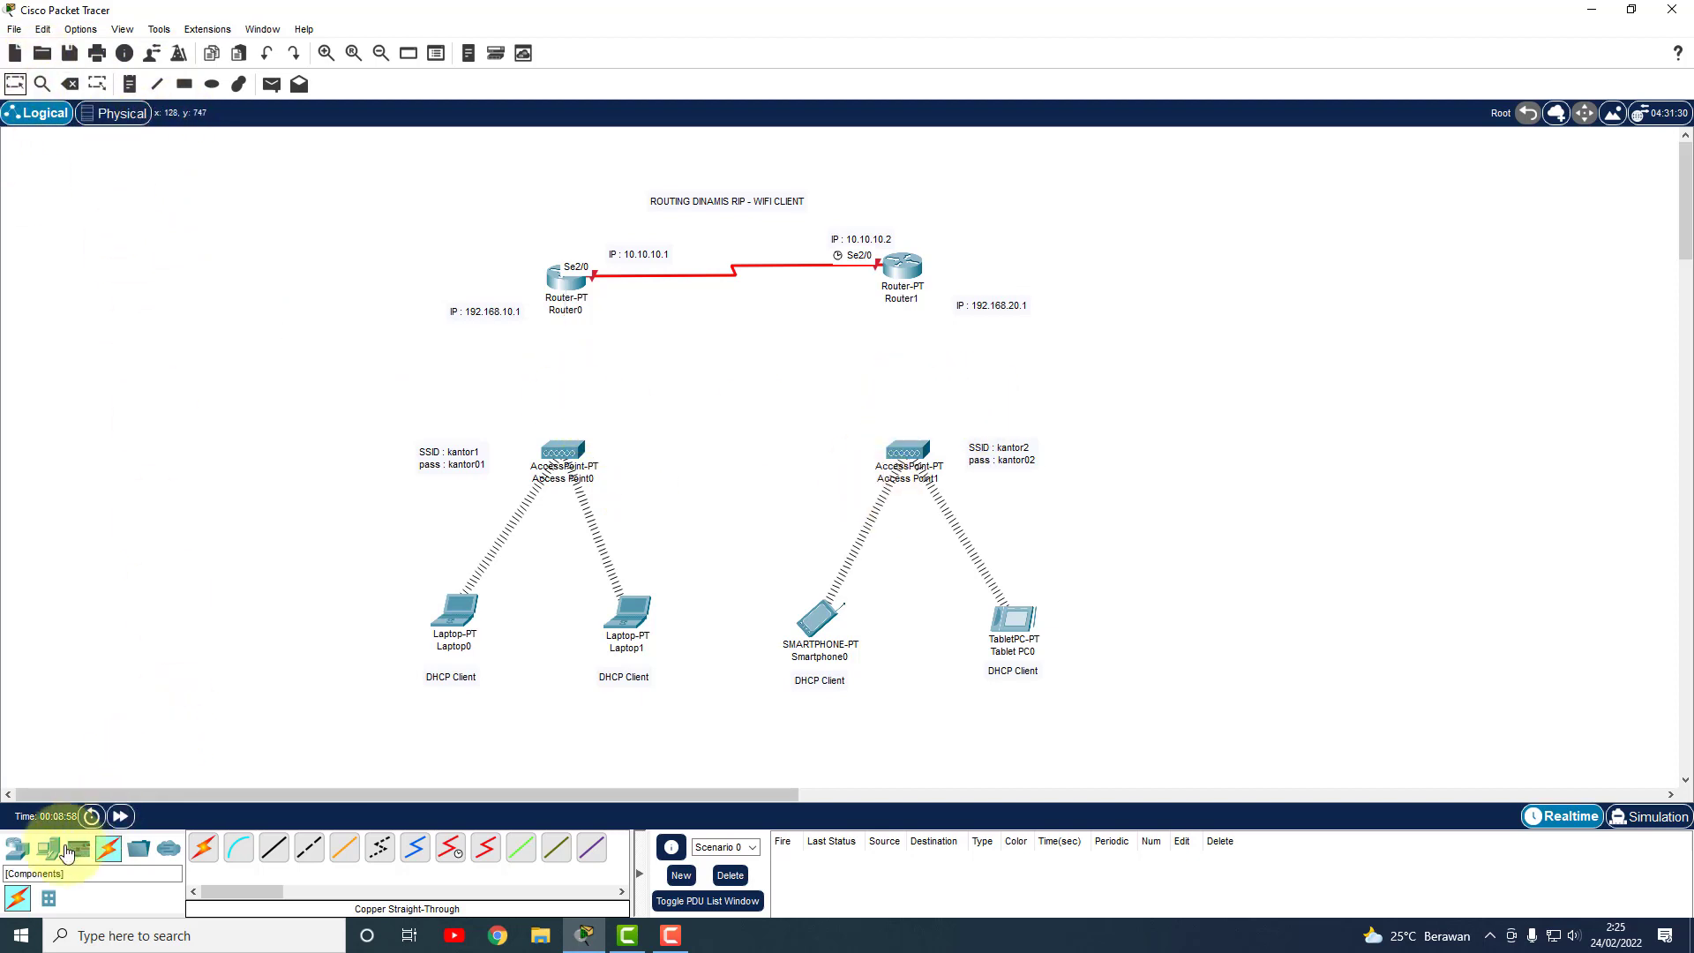
# Place two 2950-24 switches where the access points were and move the access points and wireless devices lower.
pyautogui.click(18, 848)
pyautogui.click(50, 901)
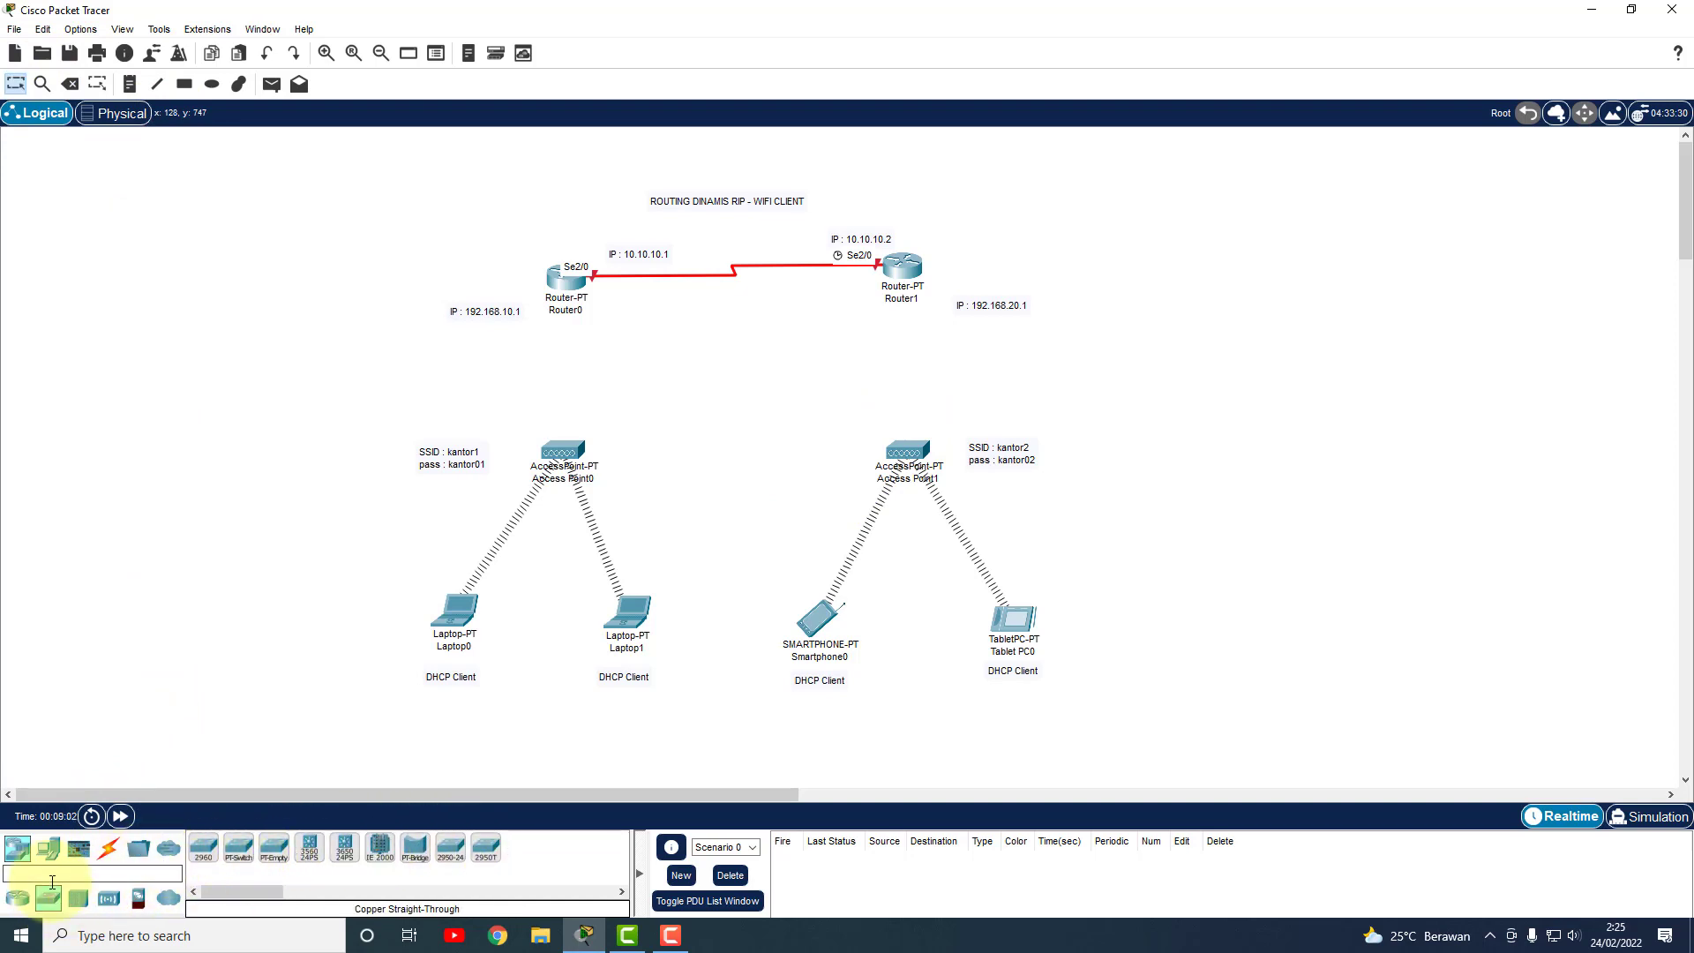
pyautogui.click(18, 898)
pyautogui.click(55, 899)
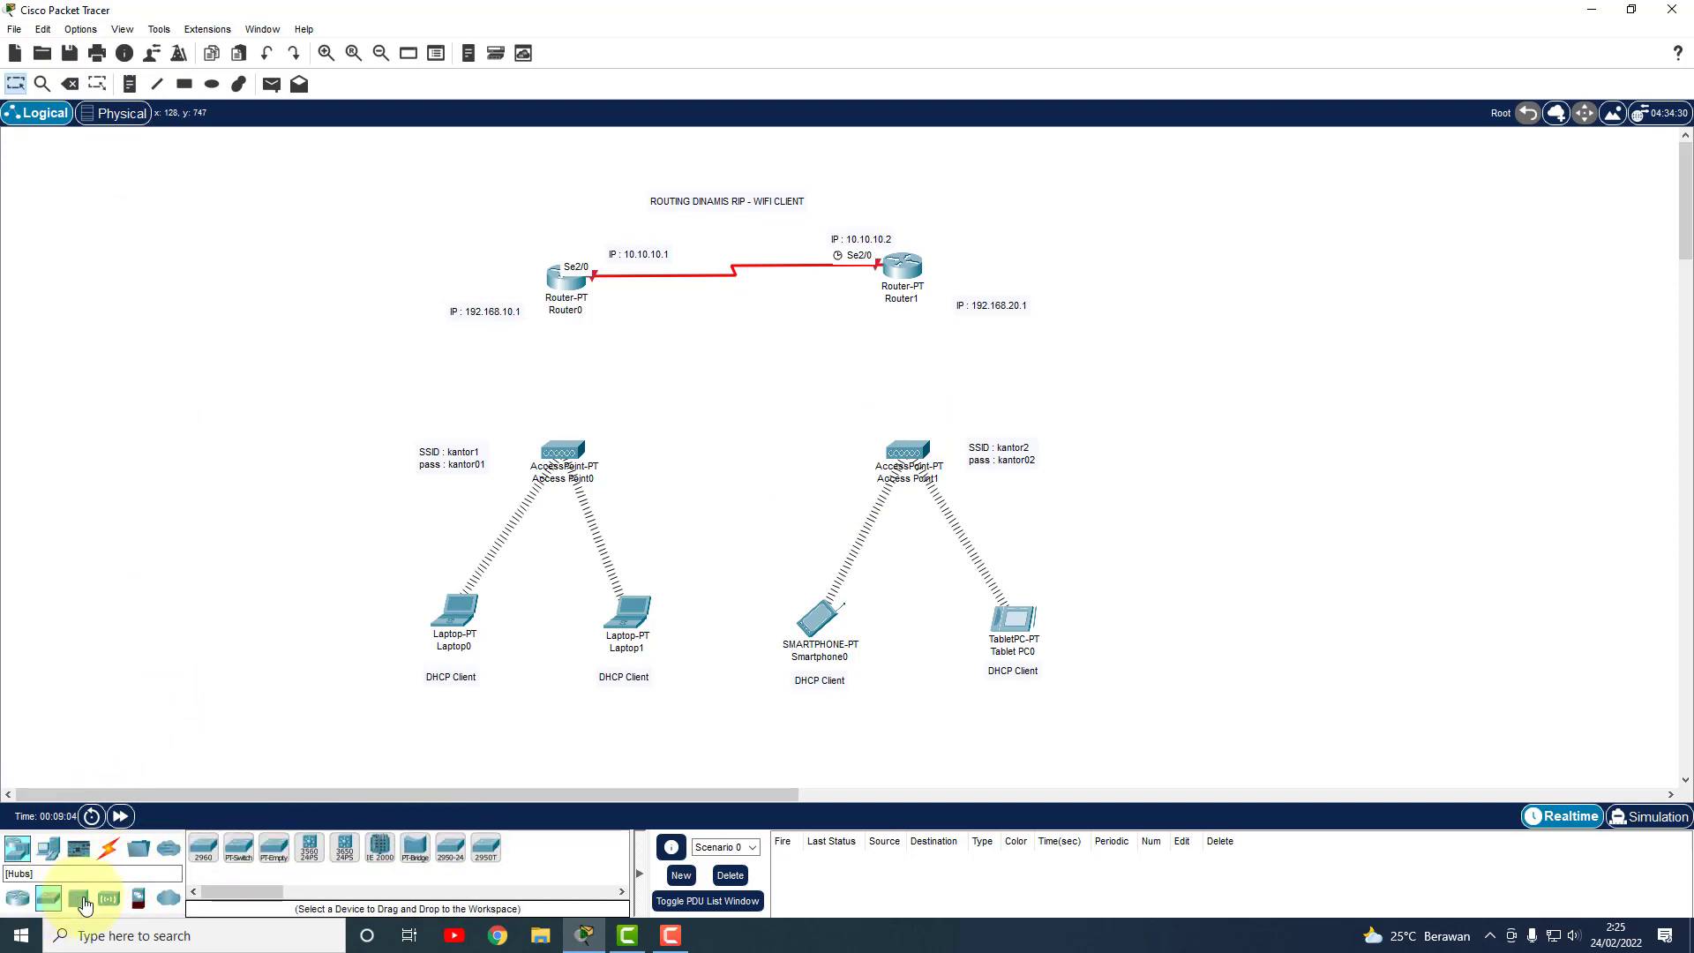
pyautogui.click(465, 856)
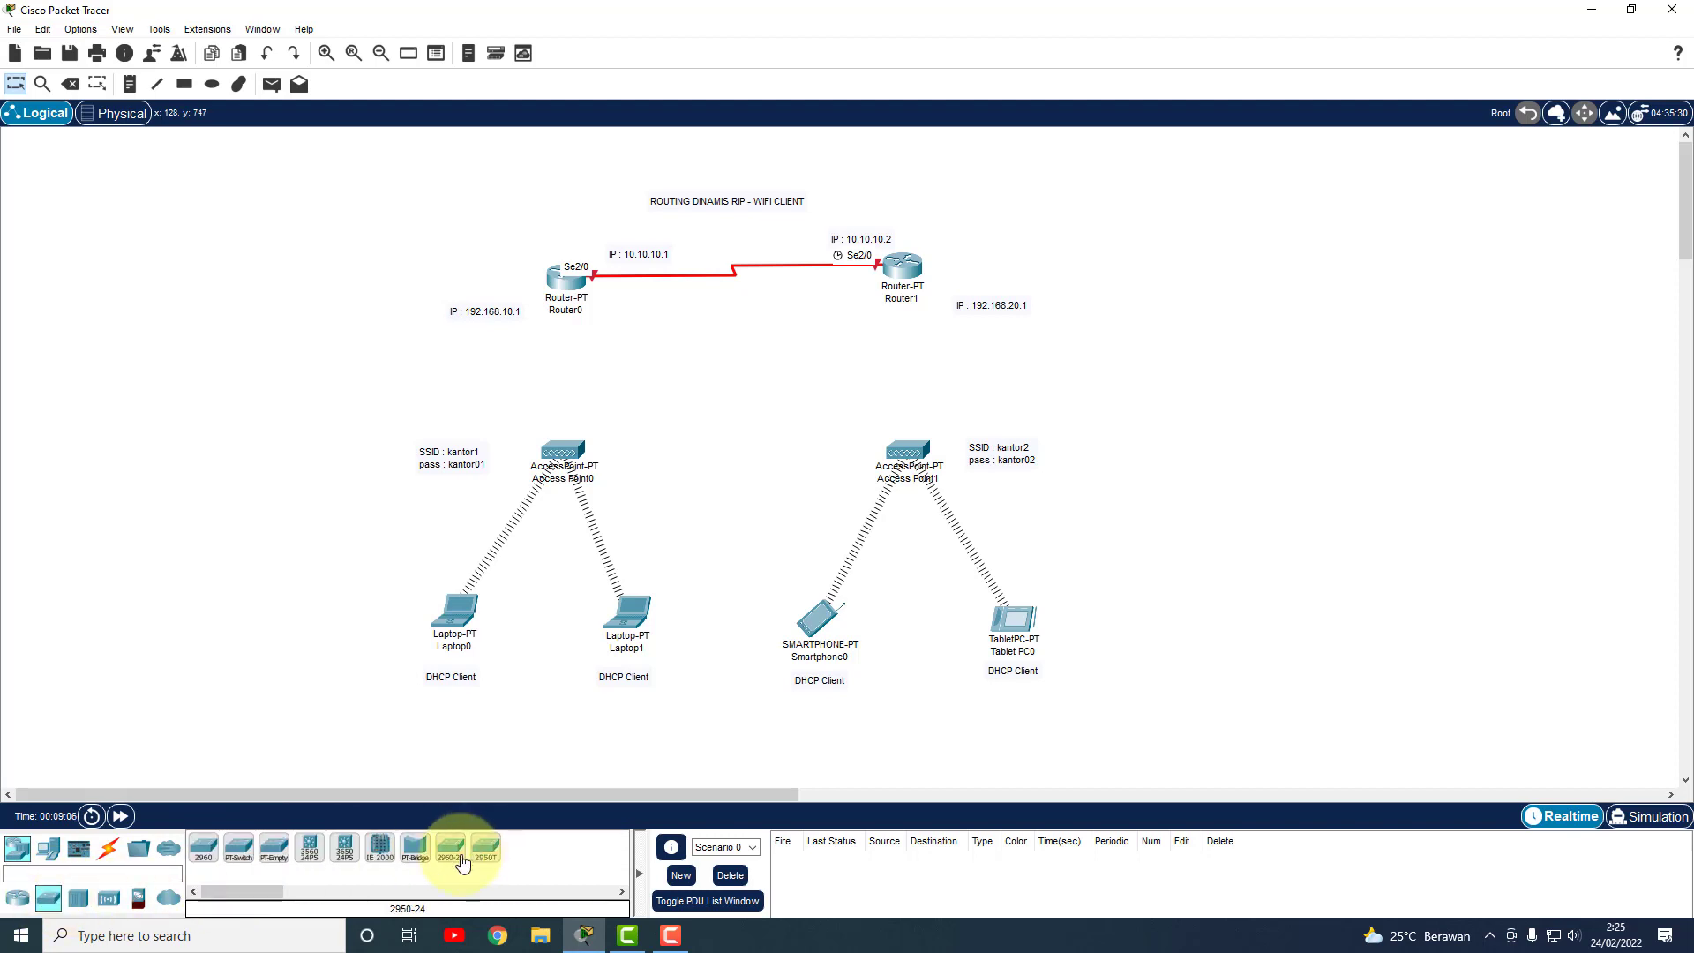
pyautogui.click(568, 393)
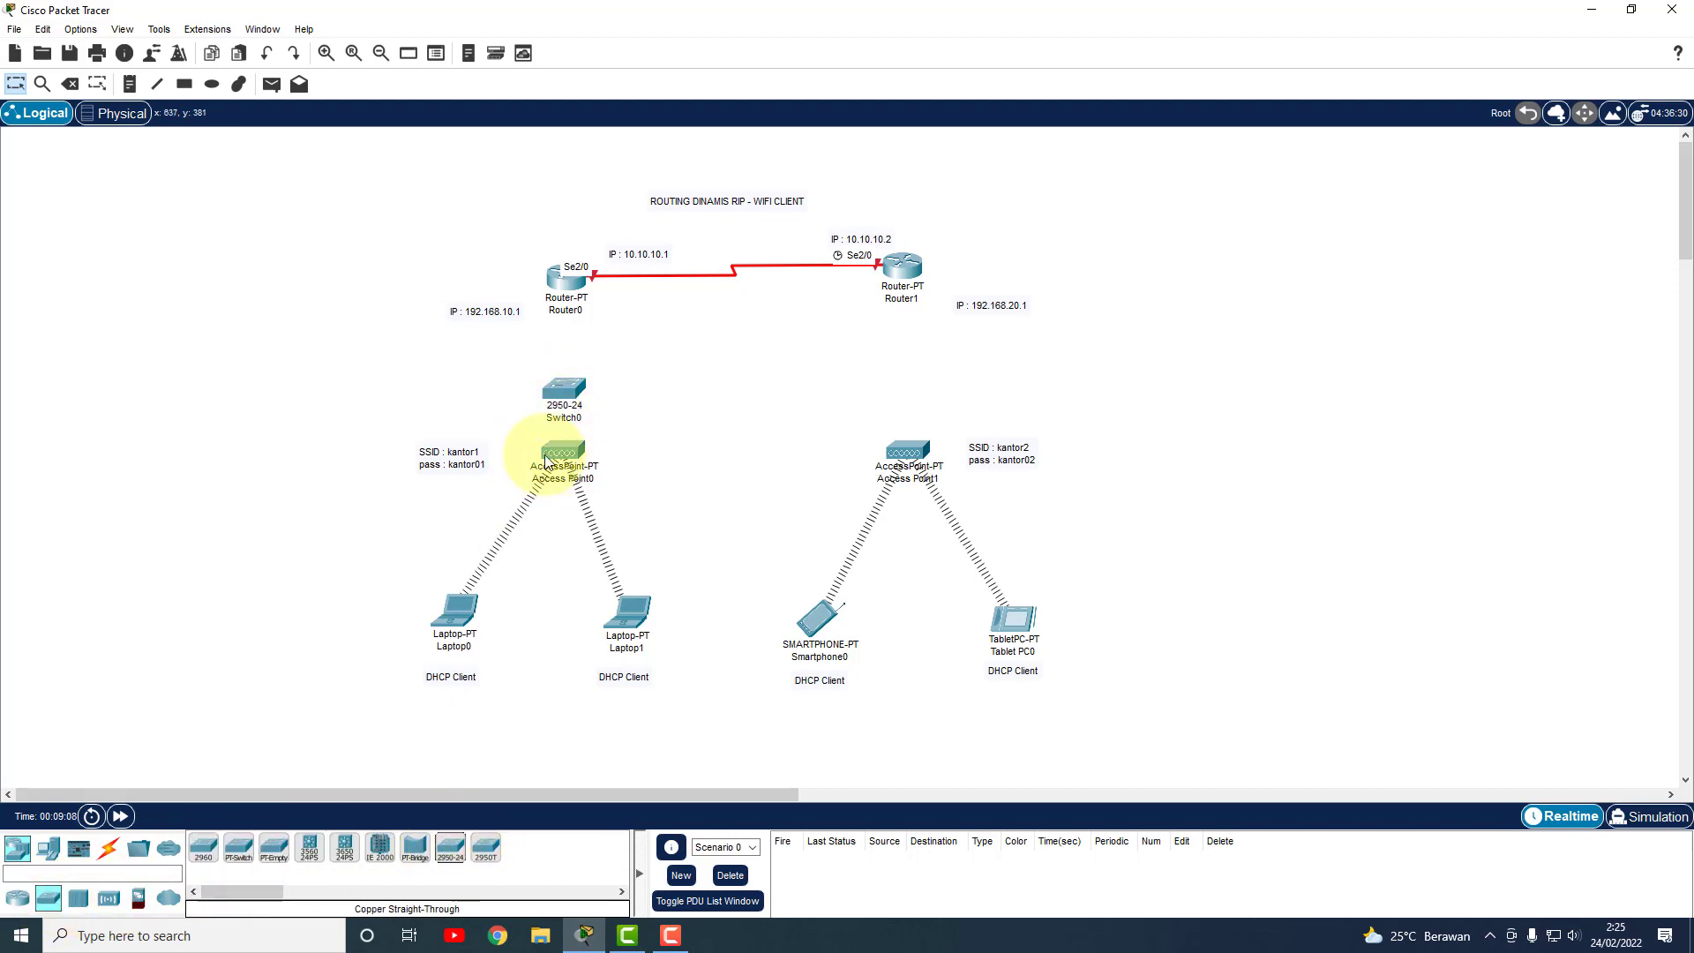
pyautogui.click(451, 848)
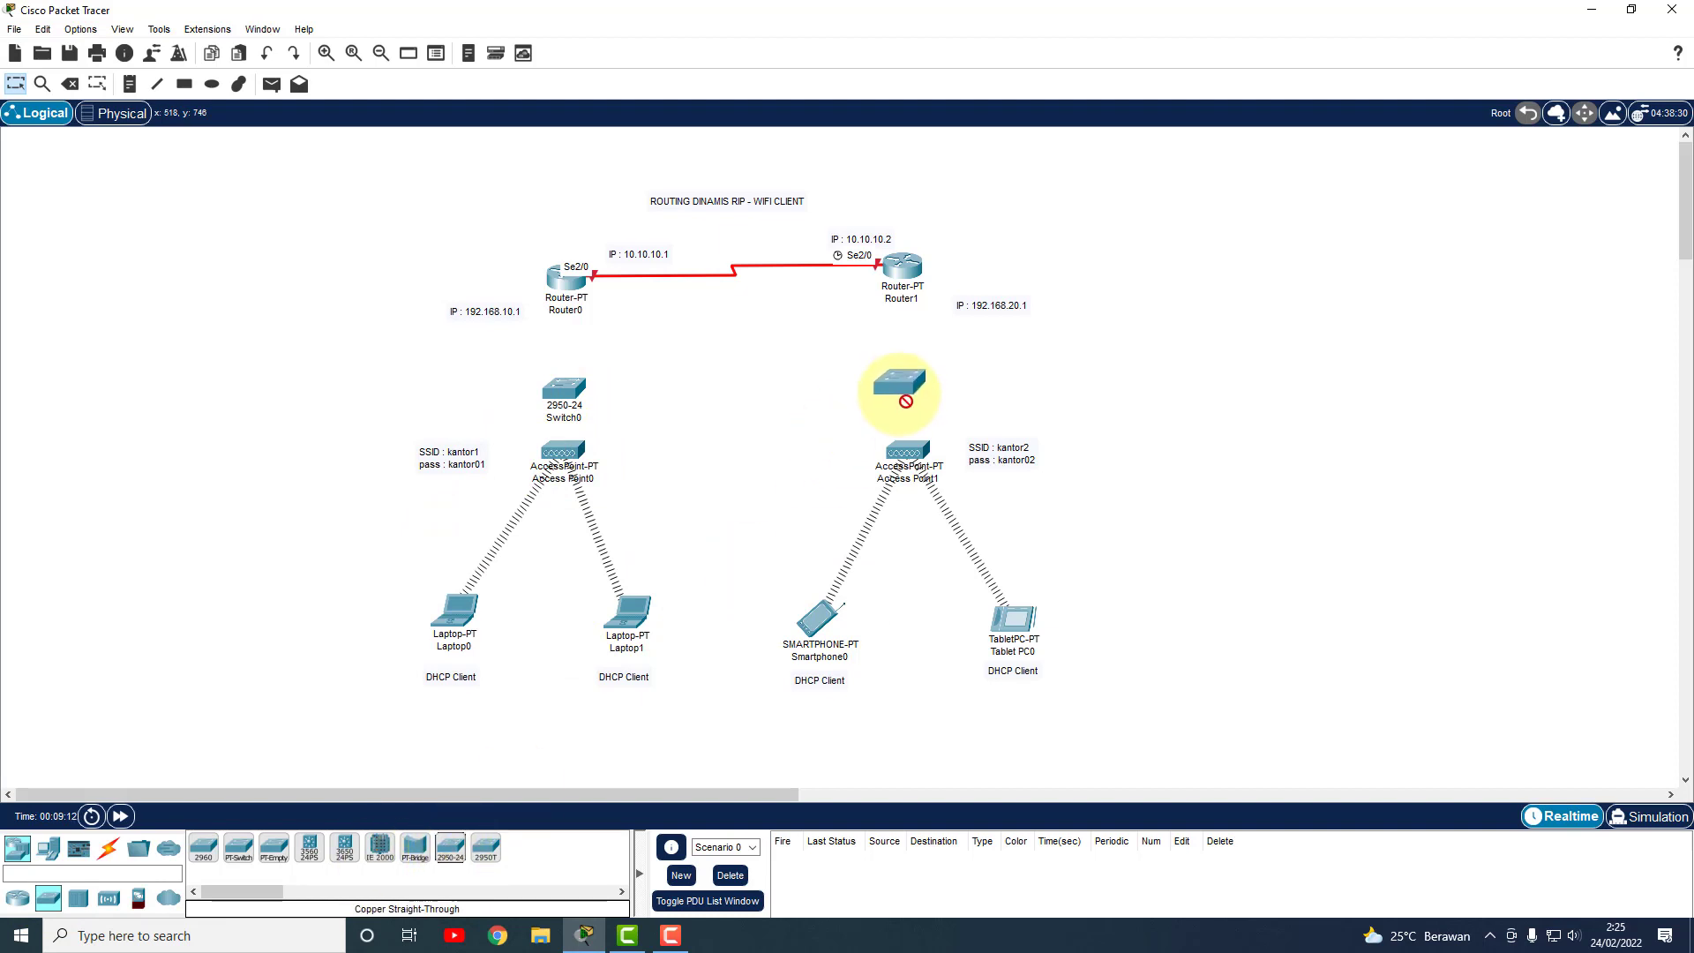
pyautogui.click(907, 385)
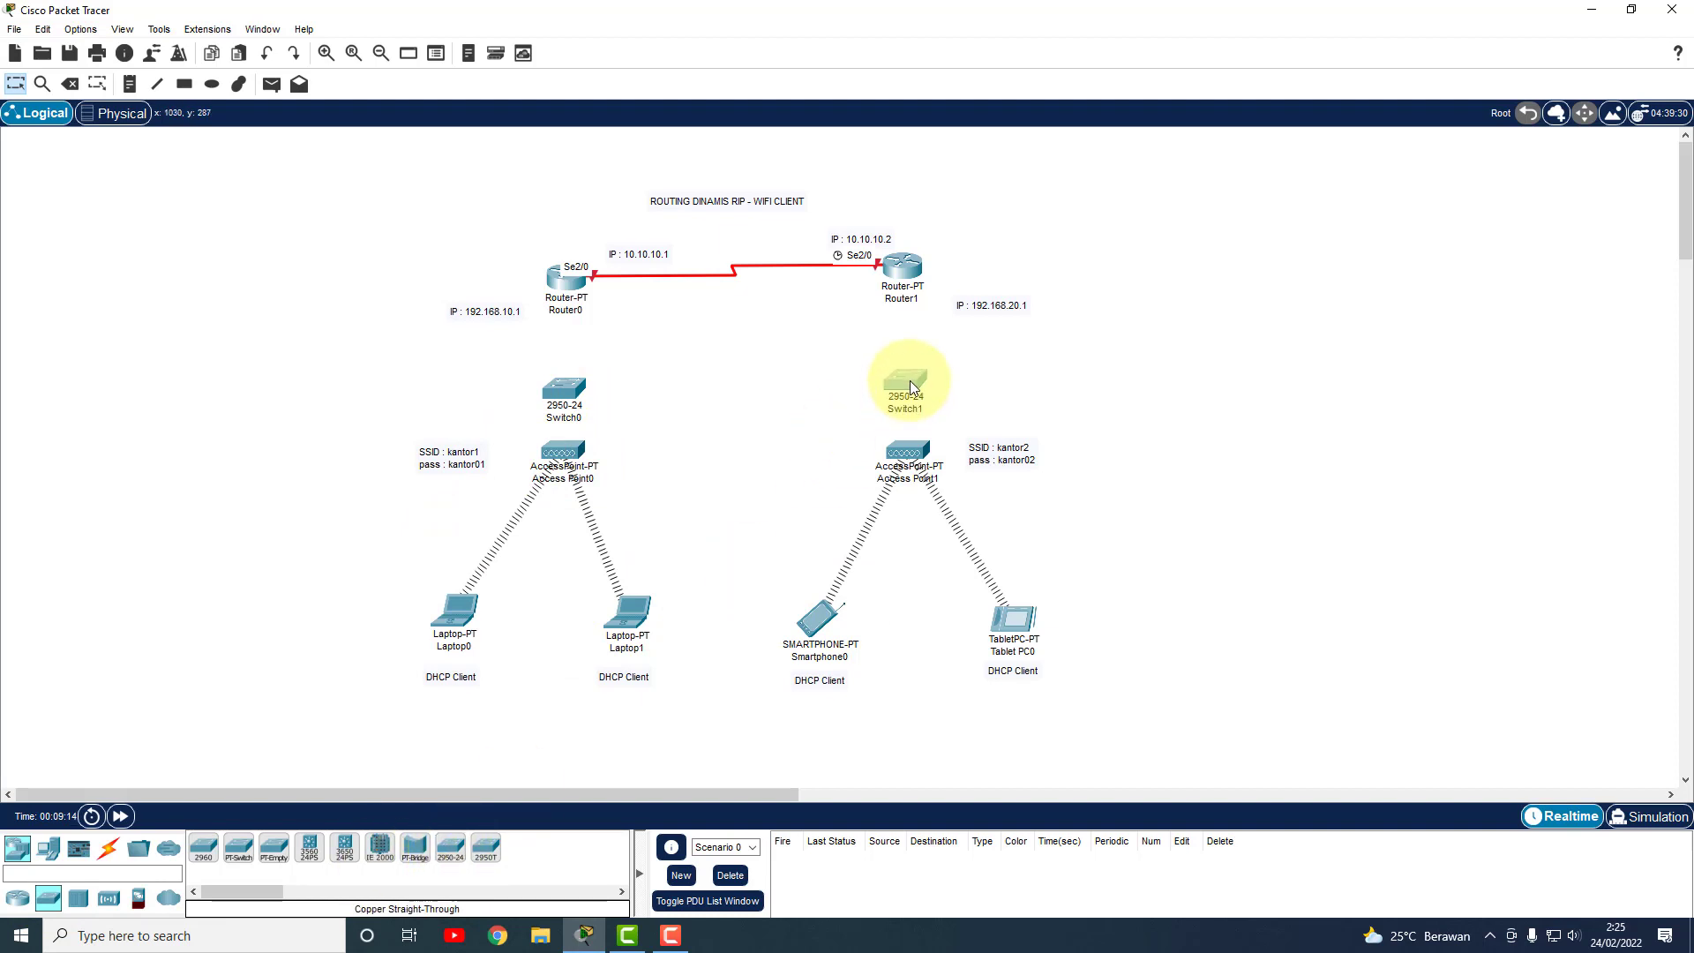
pyautogui.moveTo(1238, 753); pyautogui.dragTo(404, 430)
pyautogui.moveTo(563, 461); pyautogui.dragTo(566, 515)
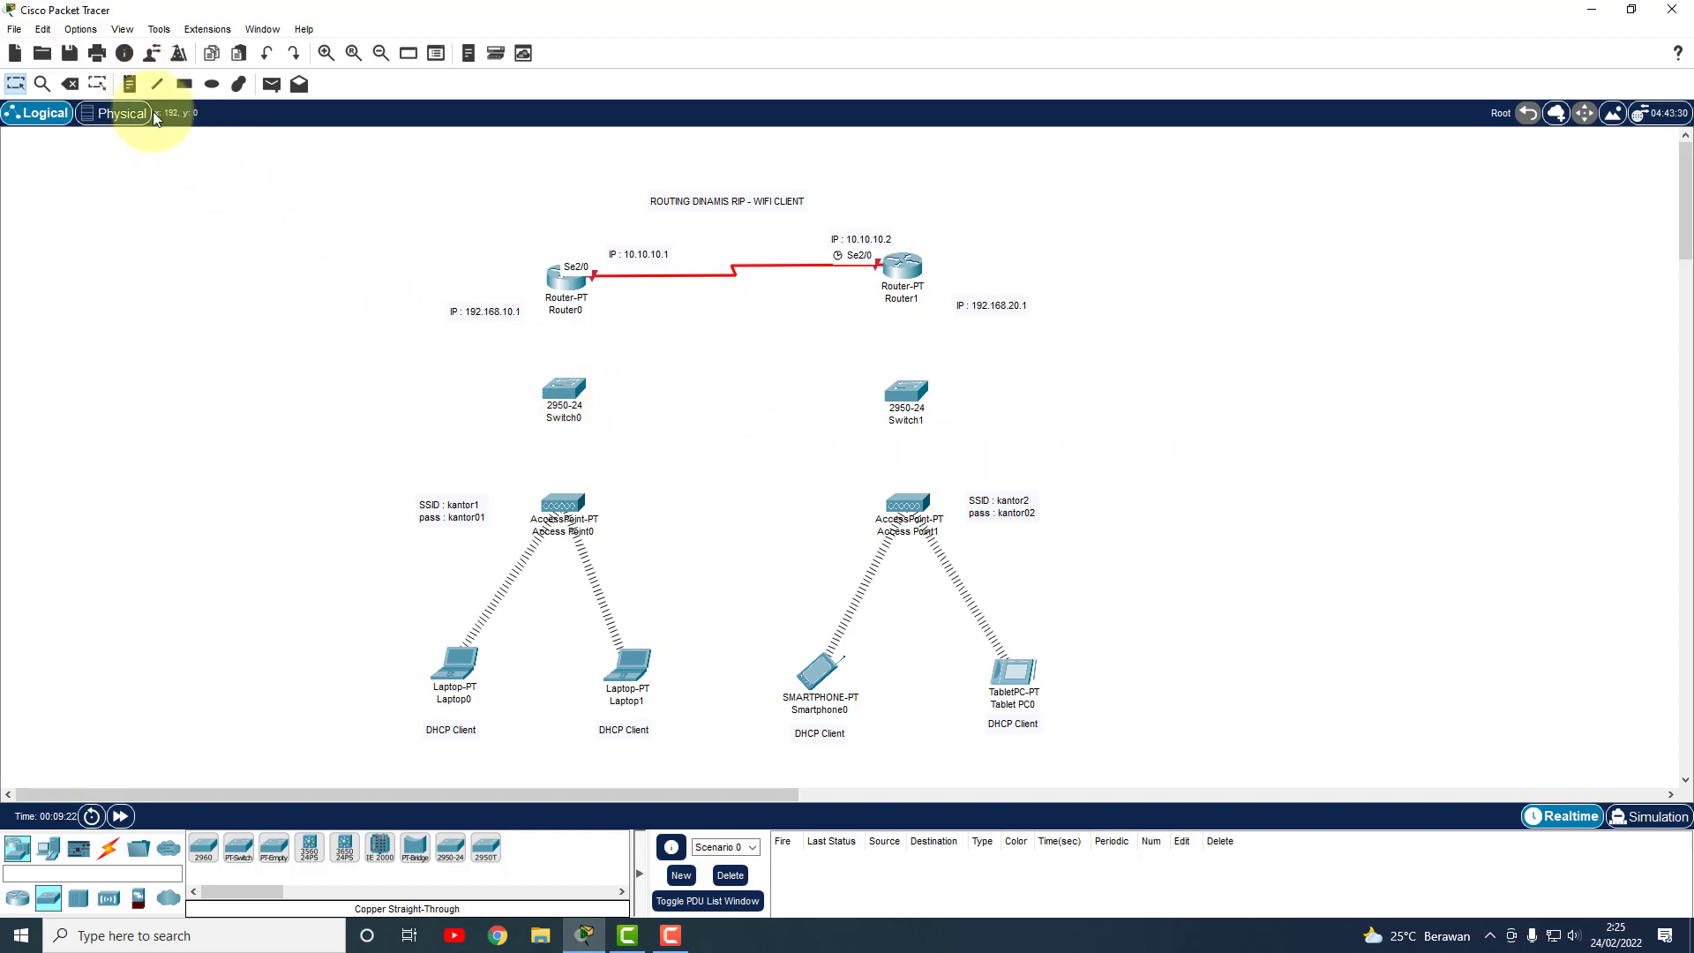
# Cable Switch0 Fa0/1 to Access Point0 and Router0 Fa0/0 to Switch0 Fa0/2 with copper straight-through.
pyautogui.click(109, 848)
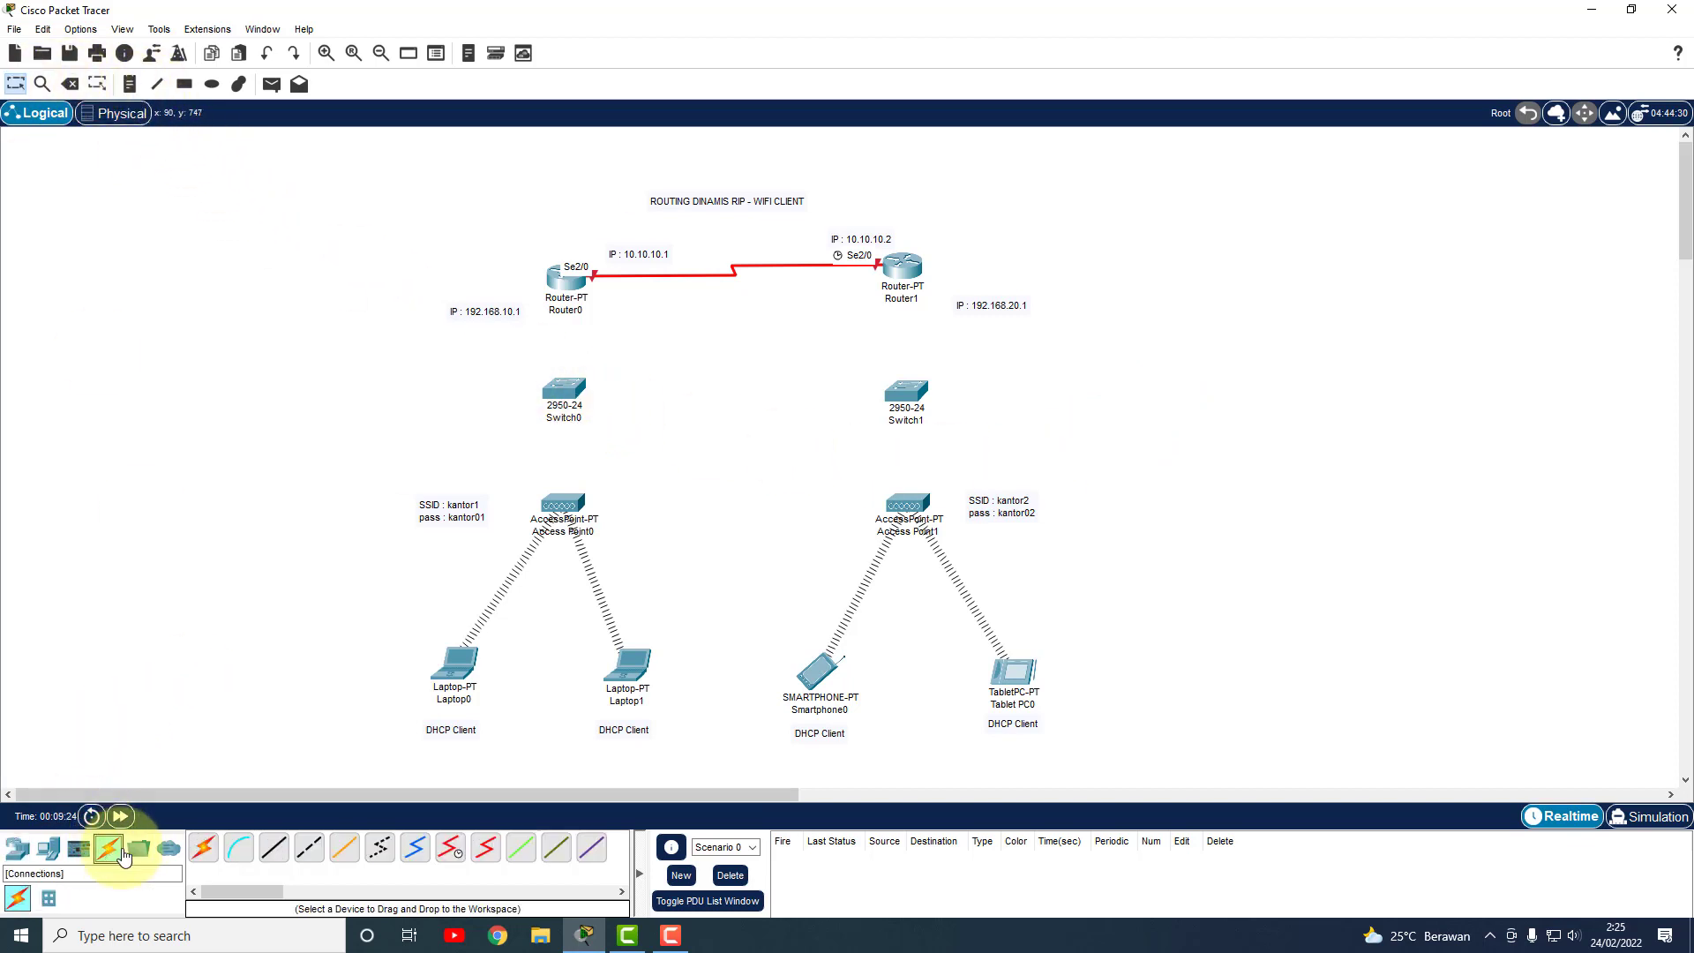
pyautogui.click(272, 849)
pyautogui.click(566, 392)
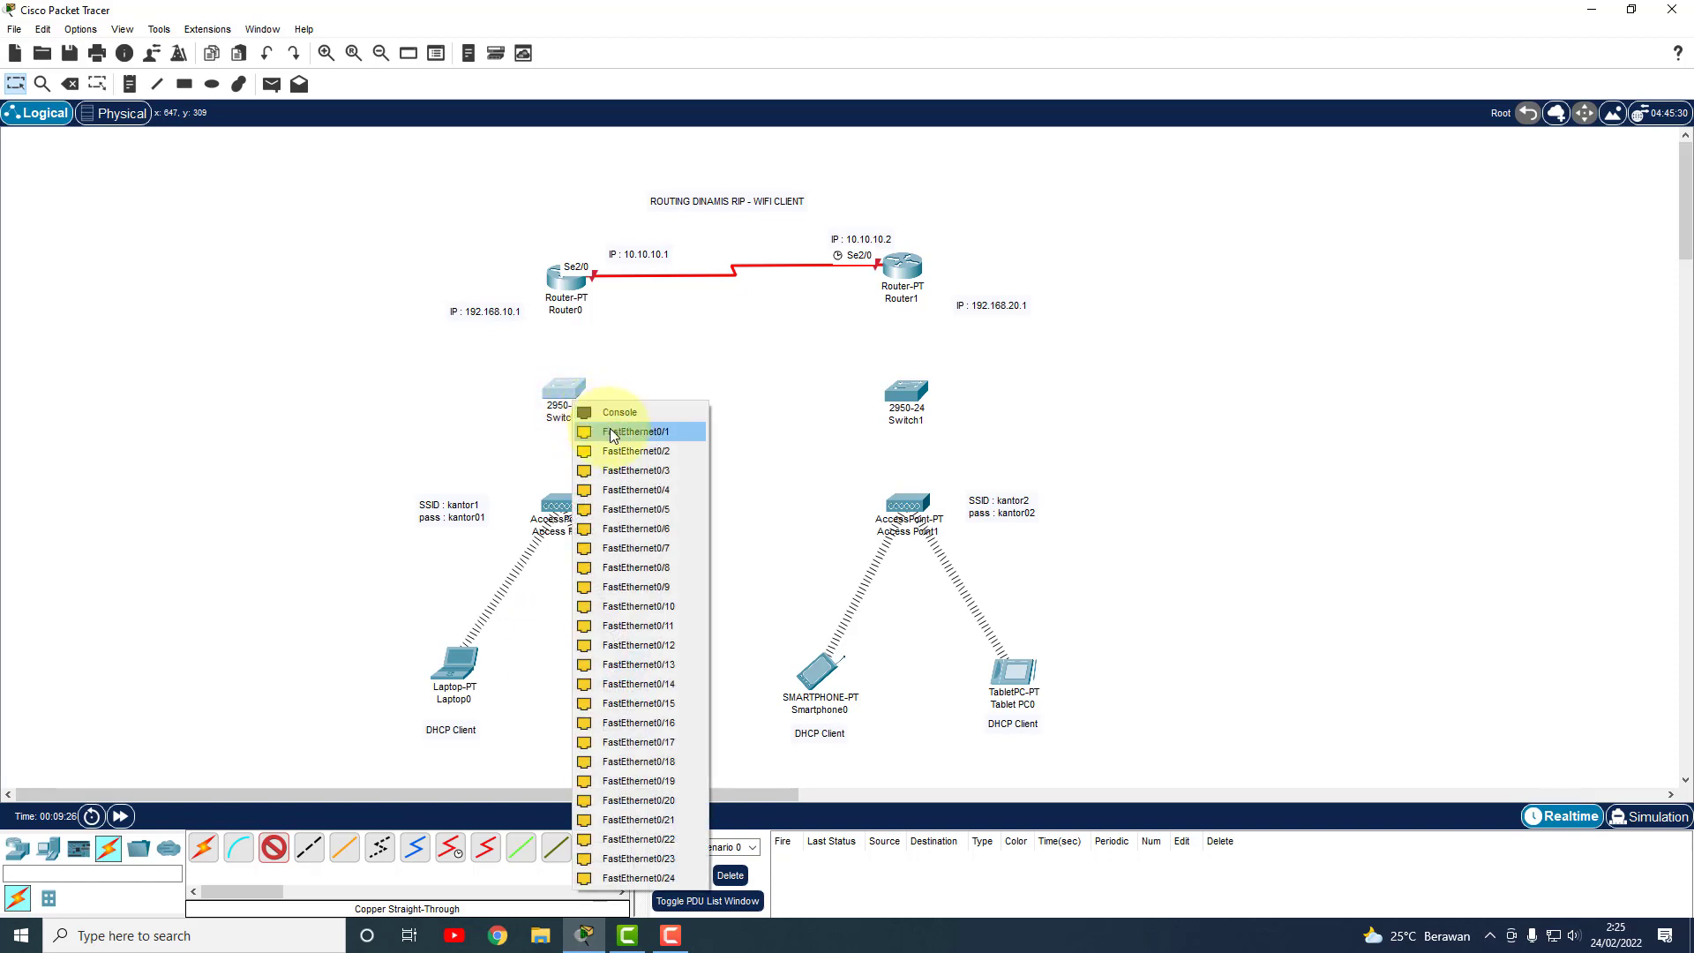
pyautogui.click(618, 433)
pyautogui.click(575, 487)
pyautogui.click(584, 512)
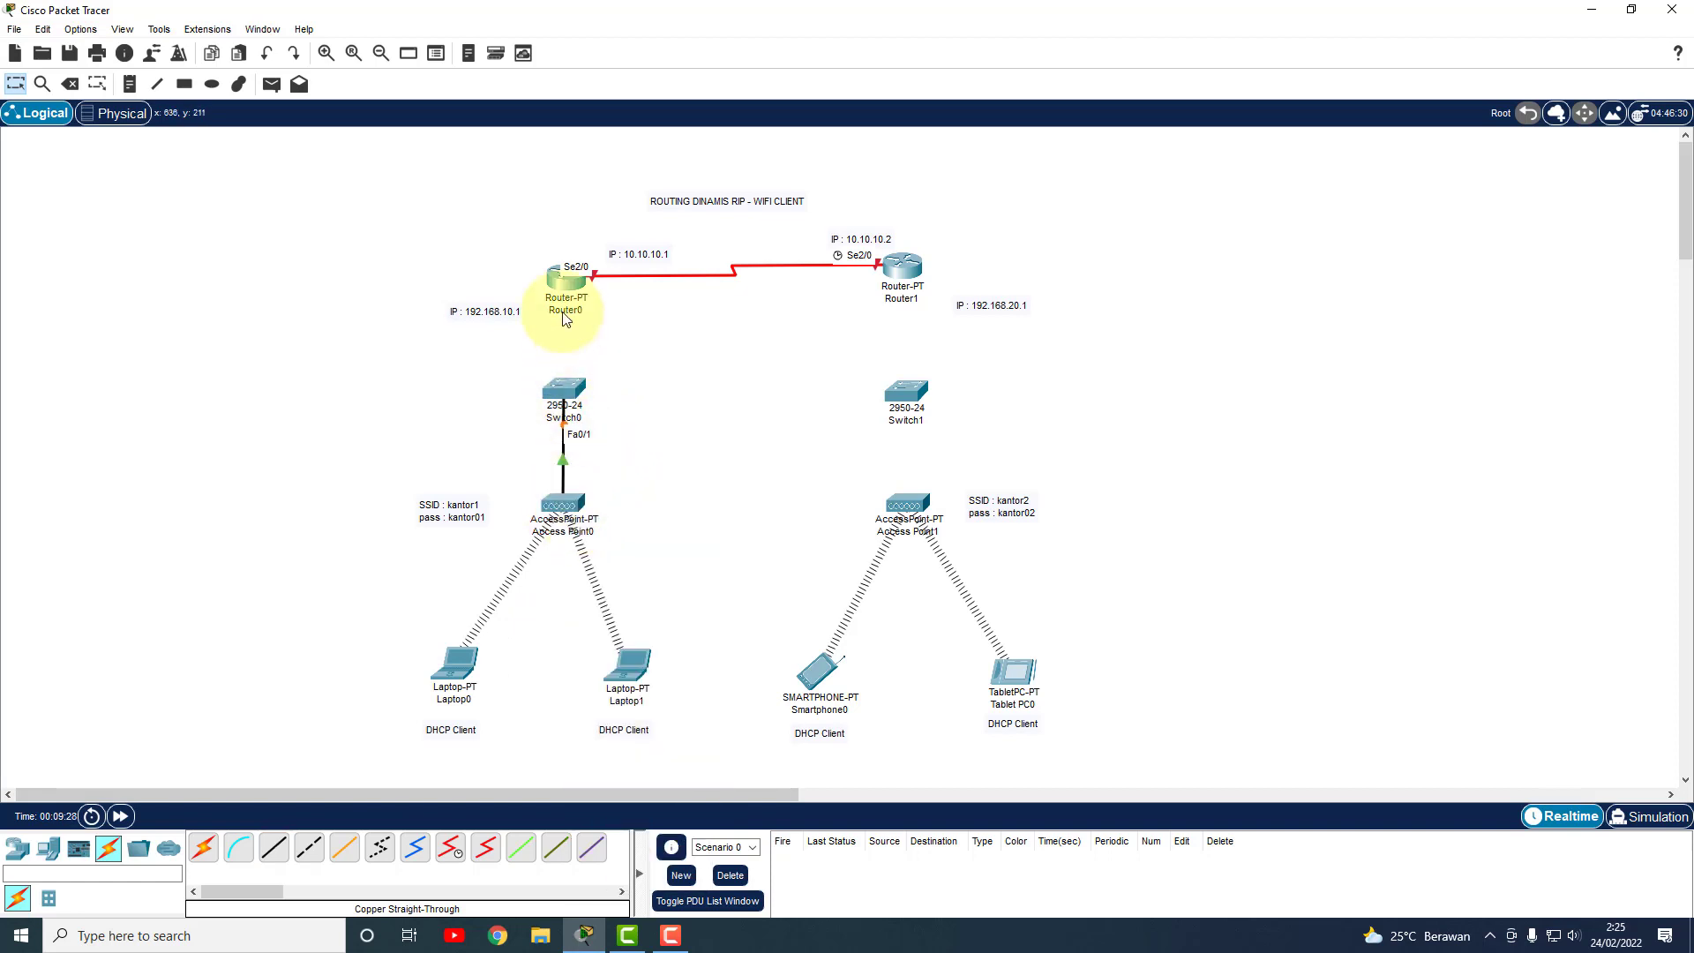
pyautogui.click(273, 848)
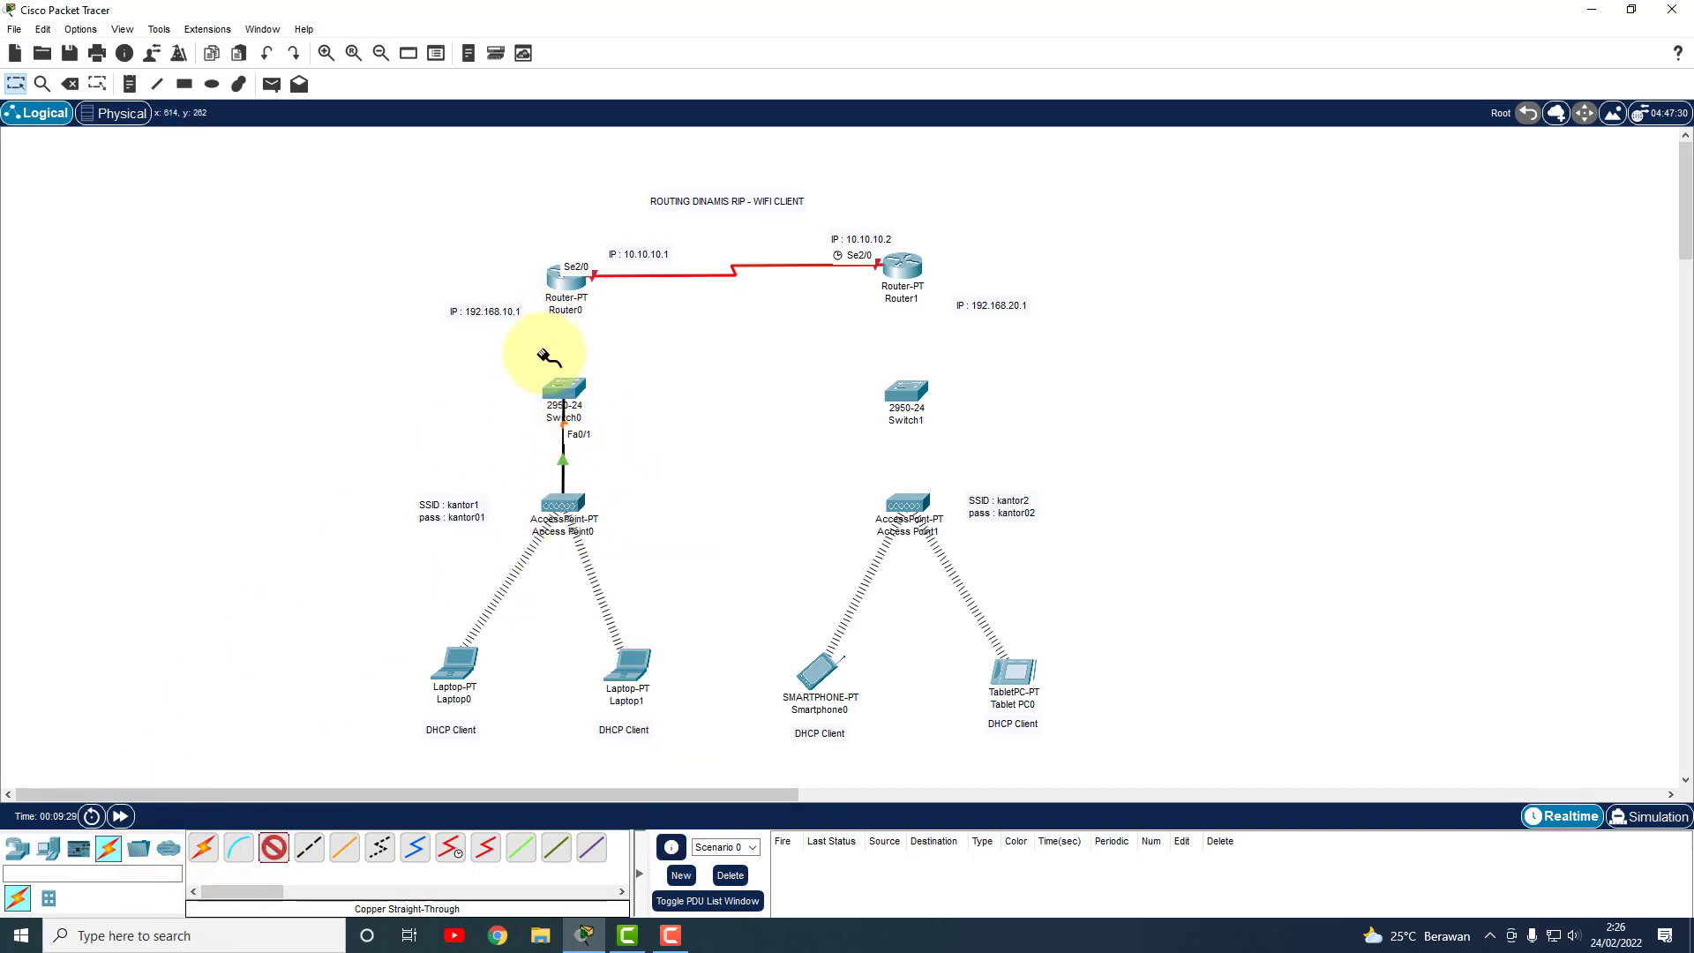
pyautogui.click(566, 279)
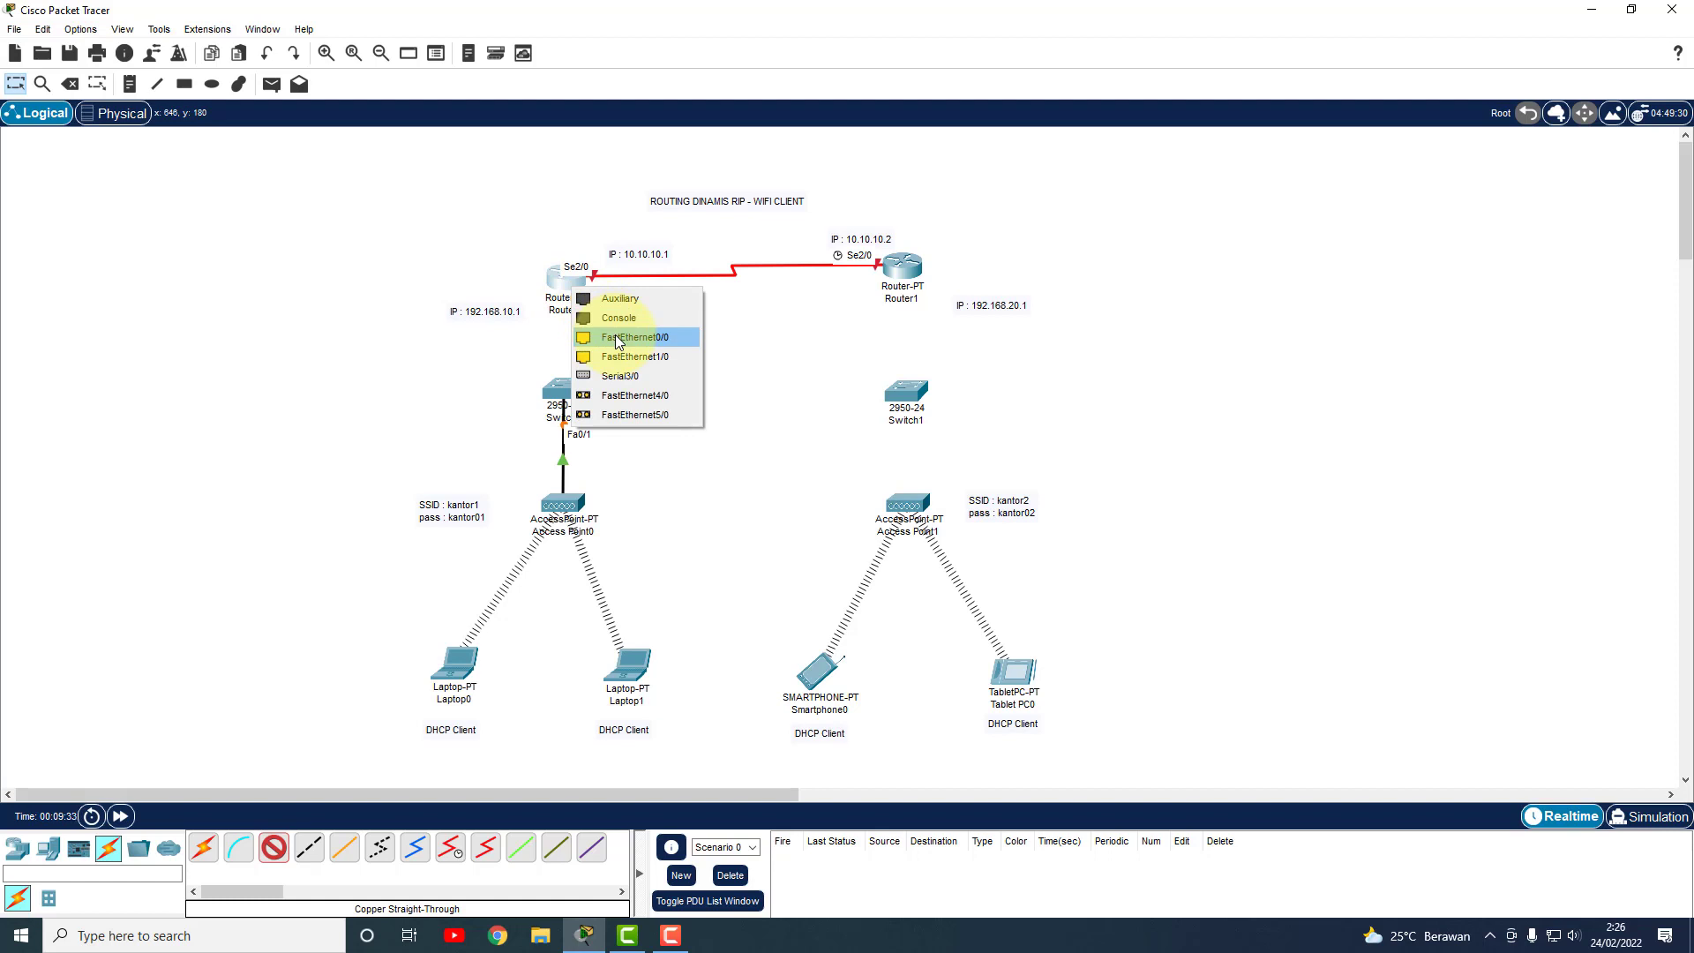
pyautogui.click(617, 337)
pyautogui.click(562, 392)
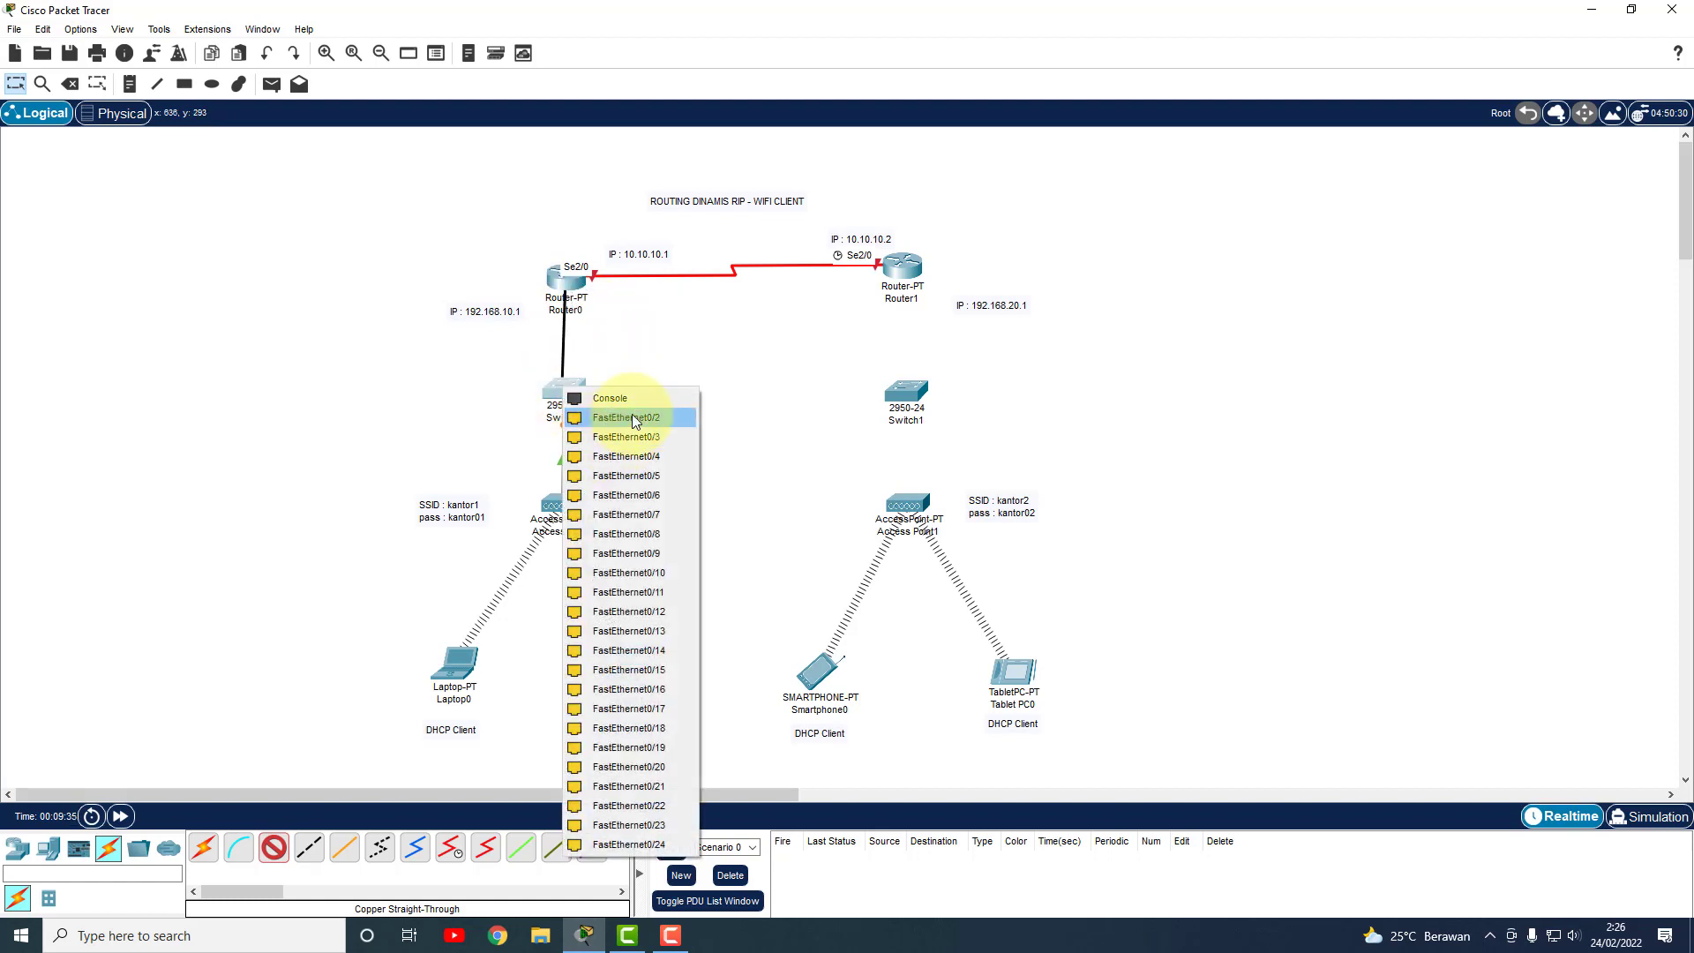
pyautogui.click(632, 416)
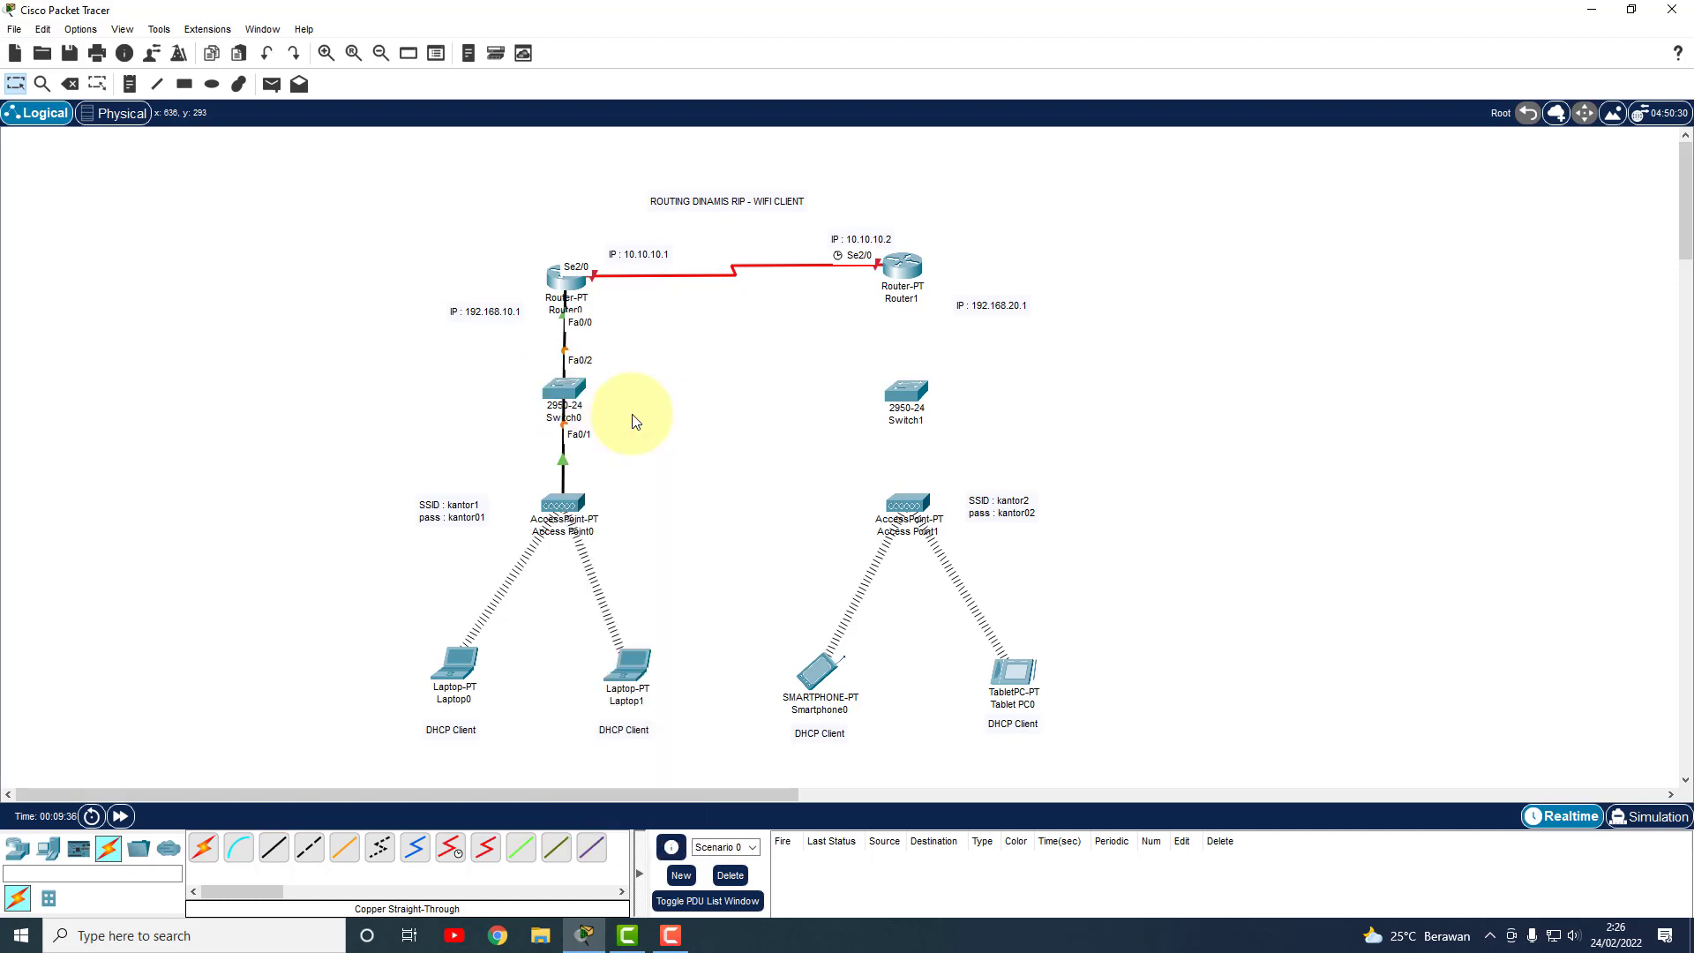
# Cable Router1 Fa0/0 to Switch1 Fa0/1 and Switch1 Fa0/2 to Access Point1, then tidy the device positions.
pyautogui.click(274, 847)
pyautogui.click(904, 274)
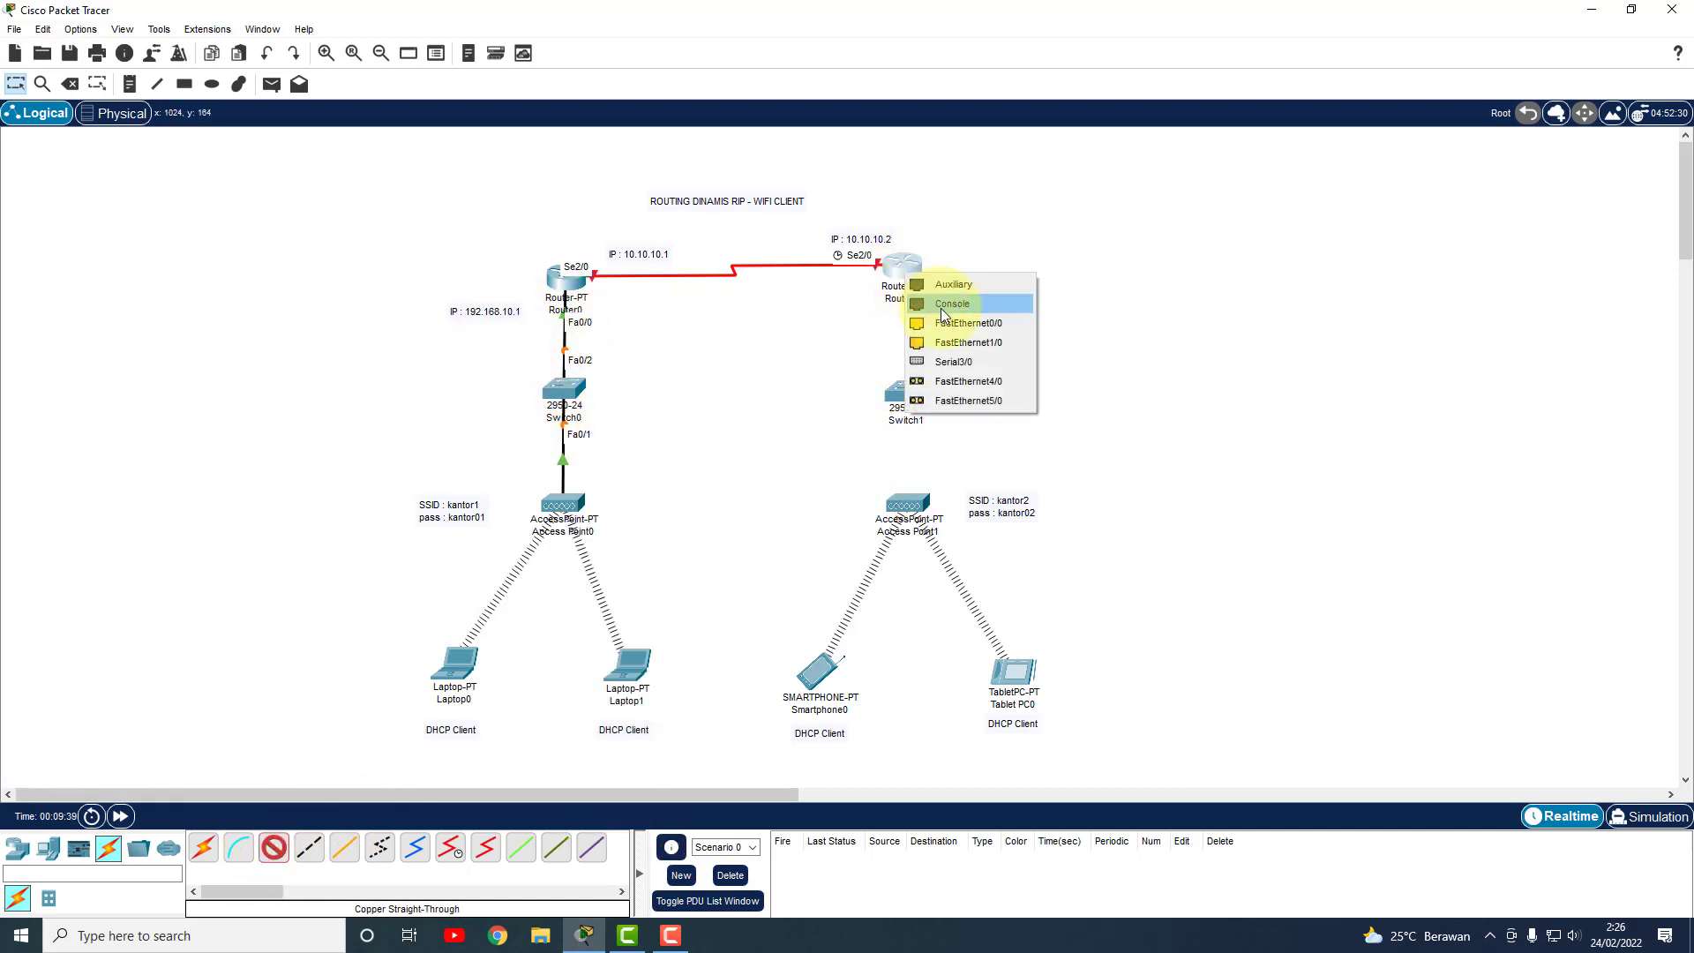
pyautogui.click(951, 323)
pyautogui.click(909, 390)
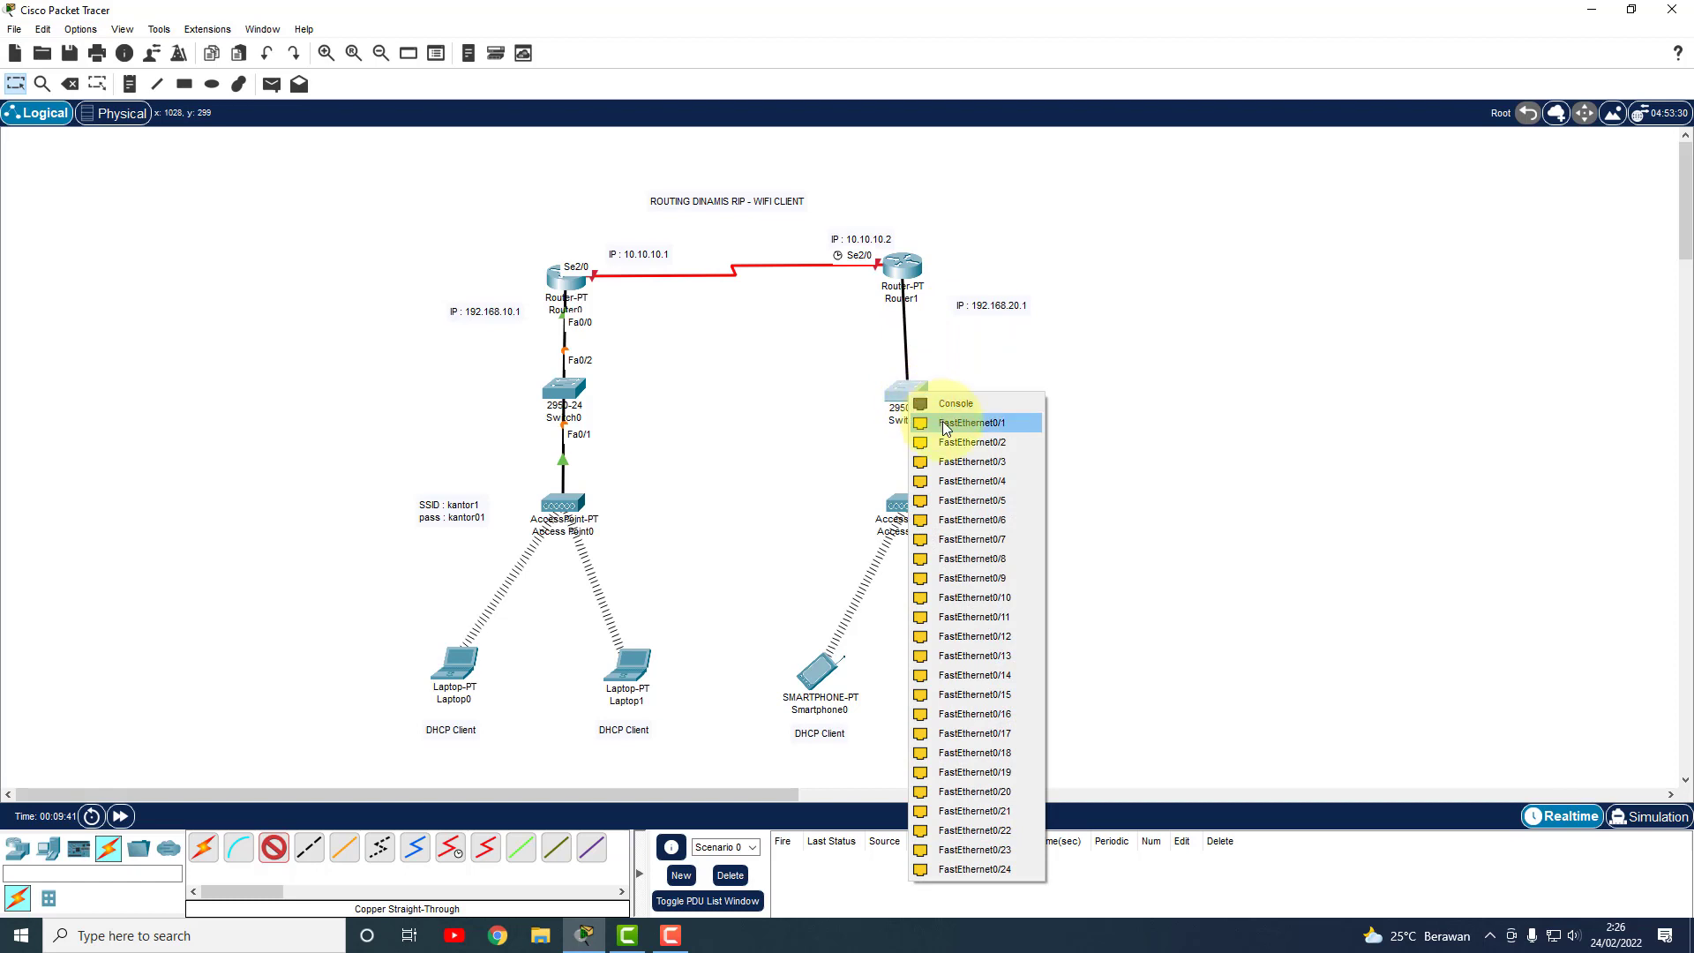
pyautogui.click(947, 428)
pyautogui.click(273, 847)
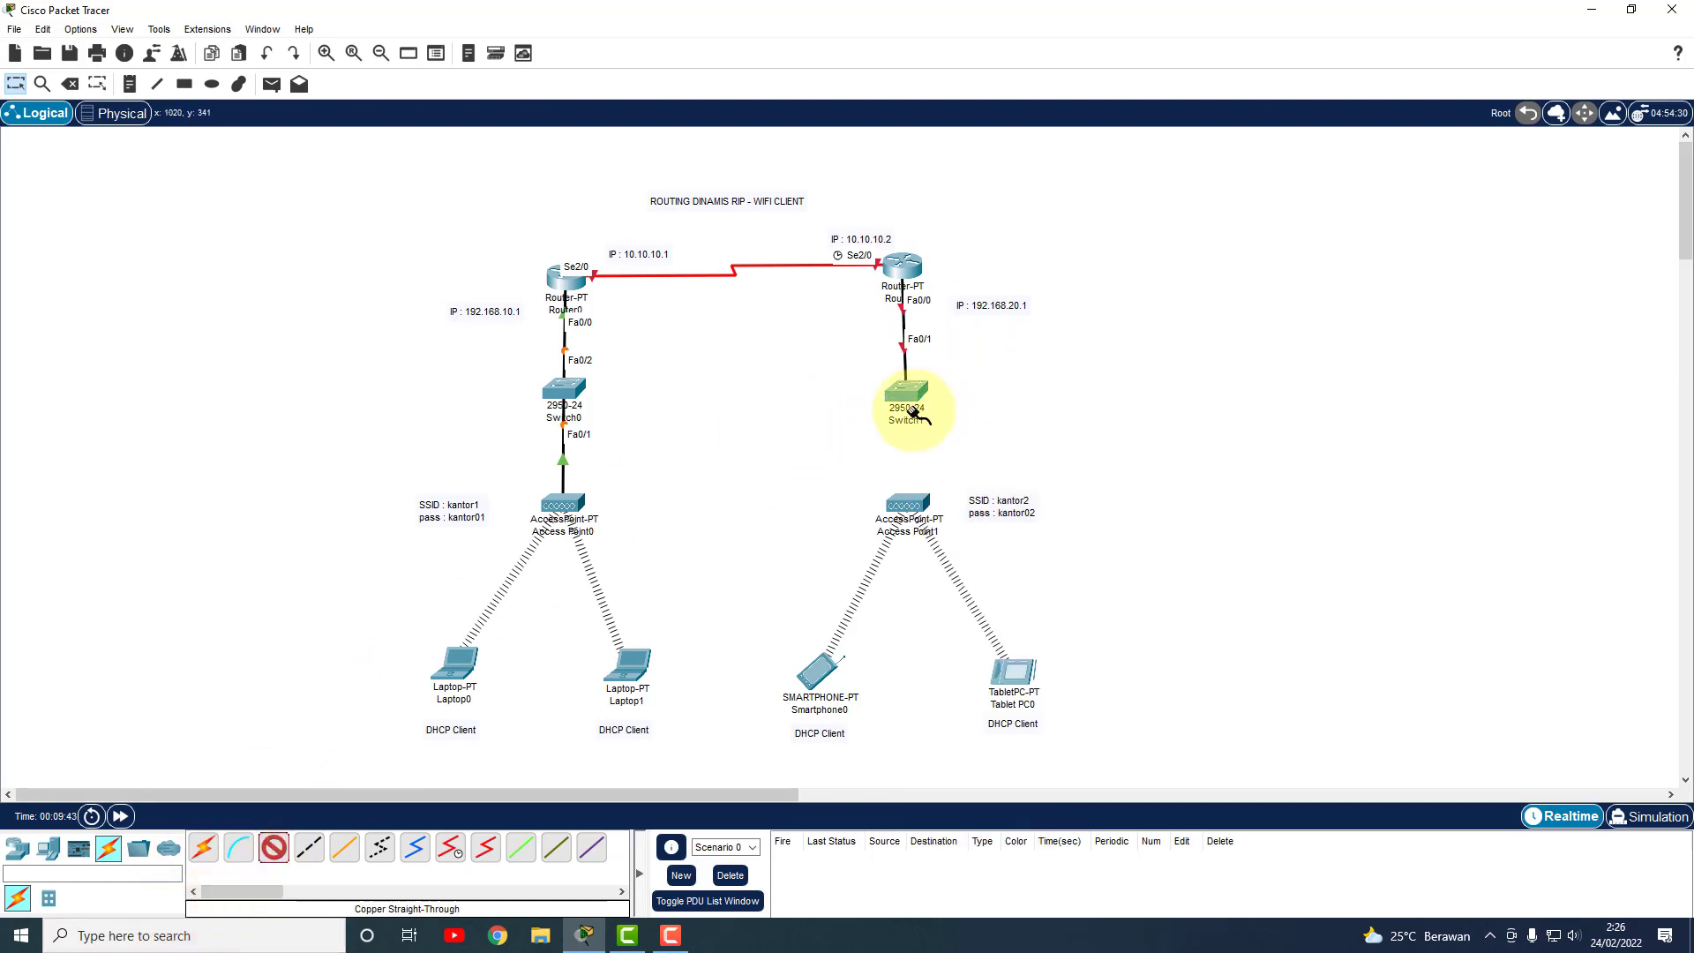
pyautogui.click(918, 390)
pyautogui.click(950, 444)
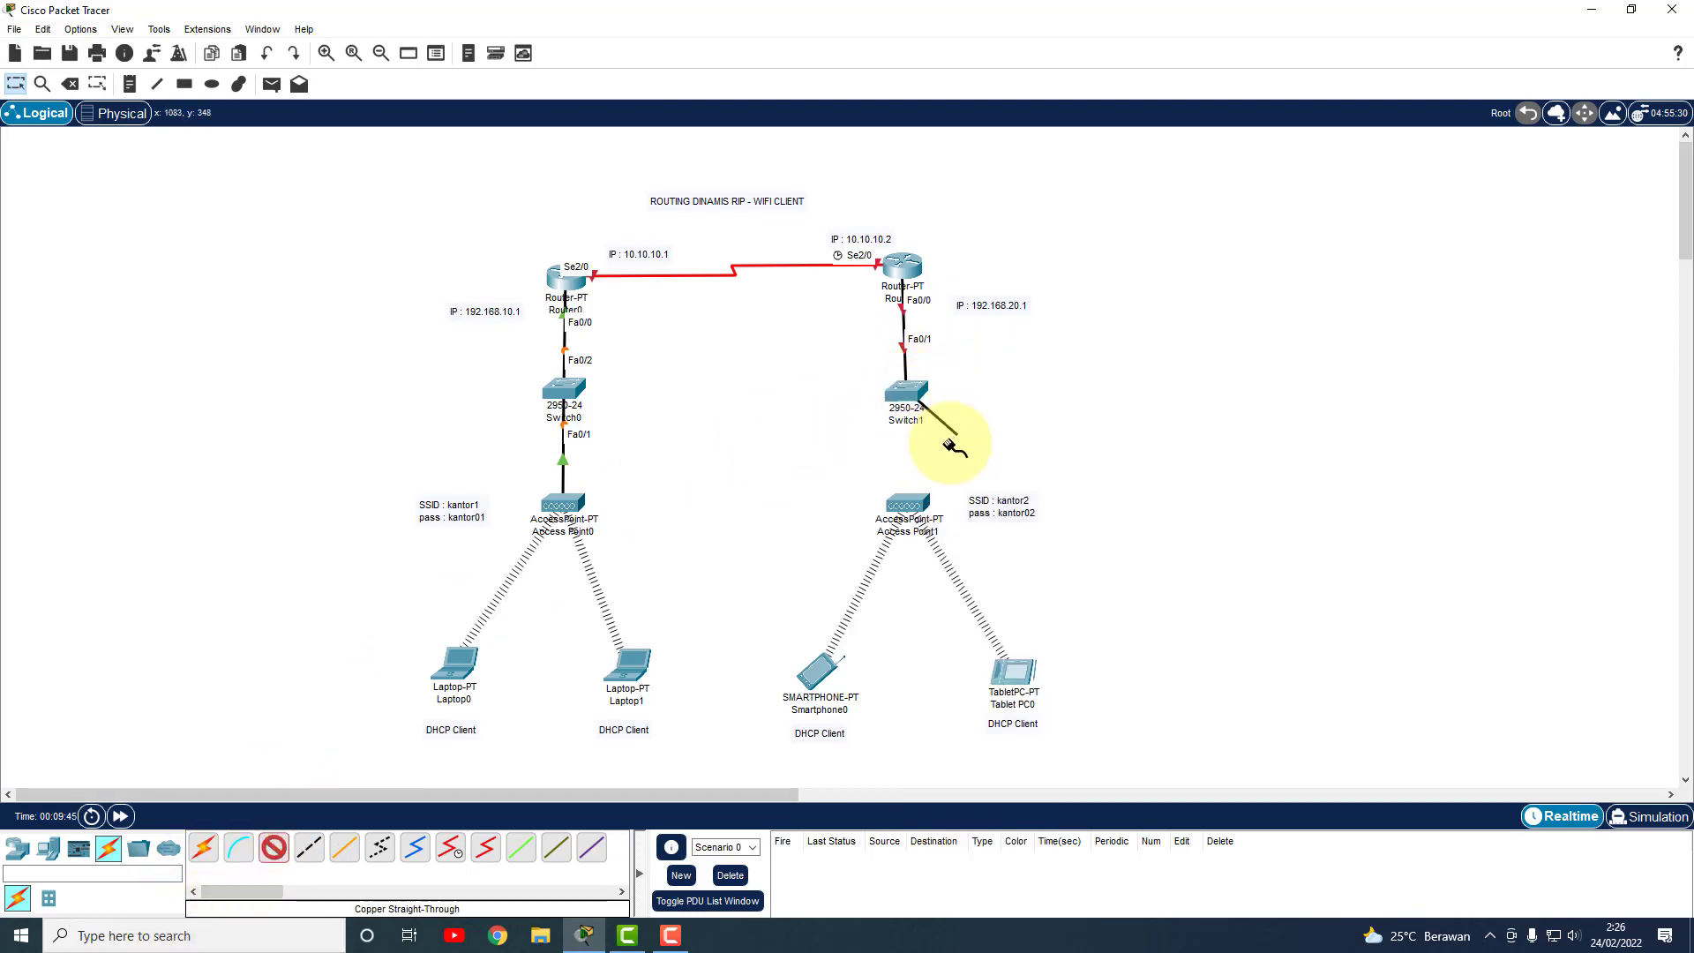
pyautogui.click(916, 505)
pyautogui.click(958, 501)
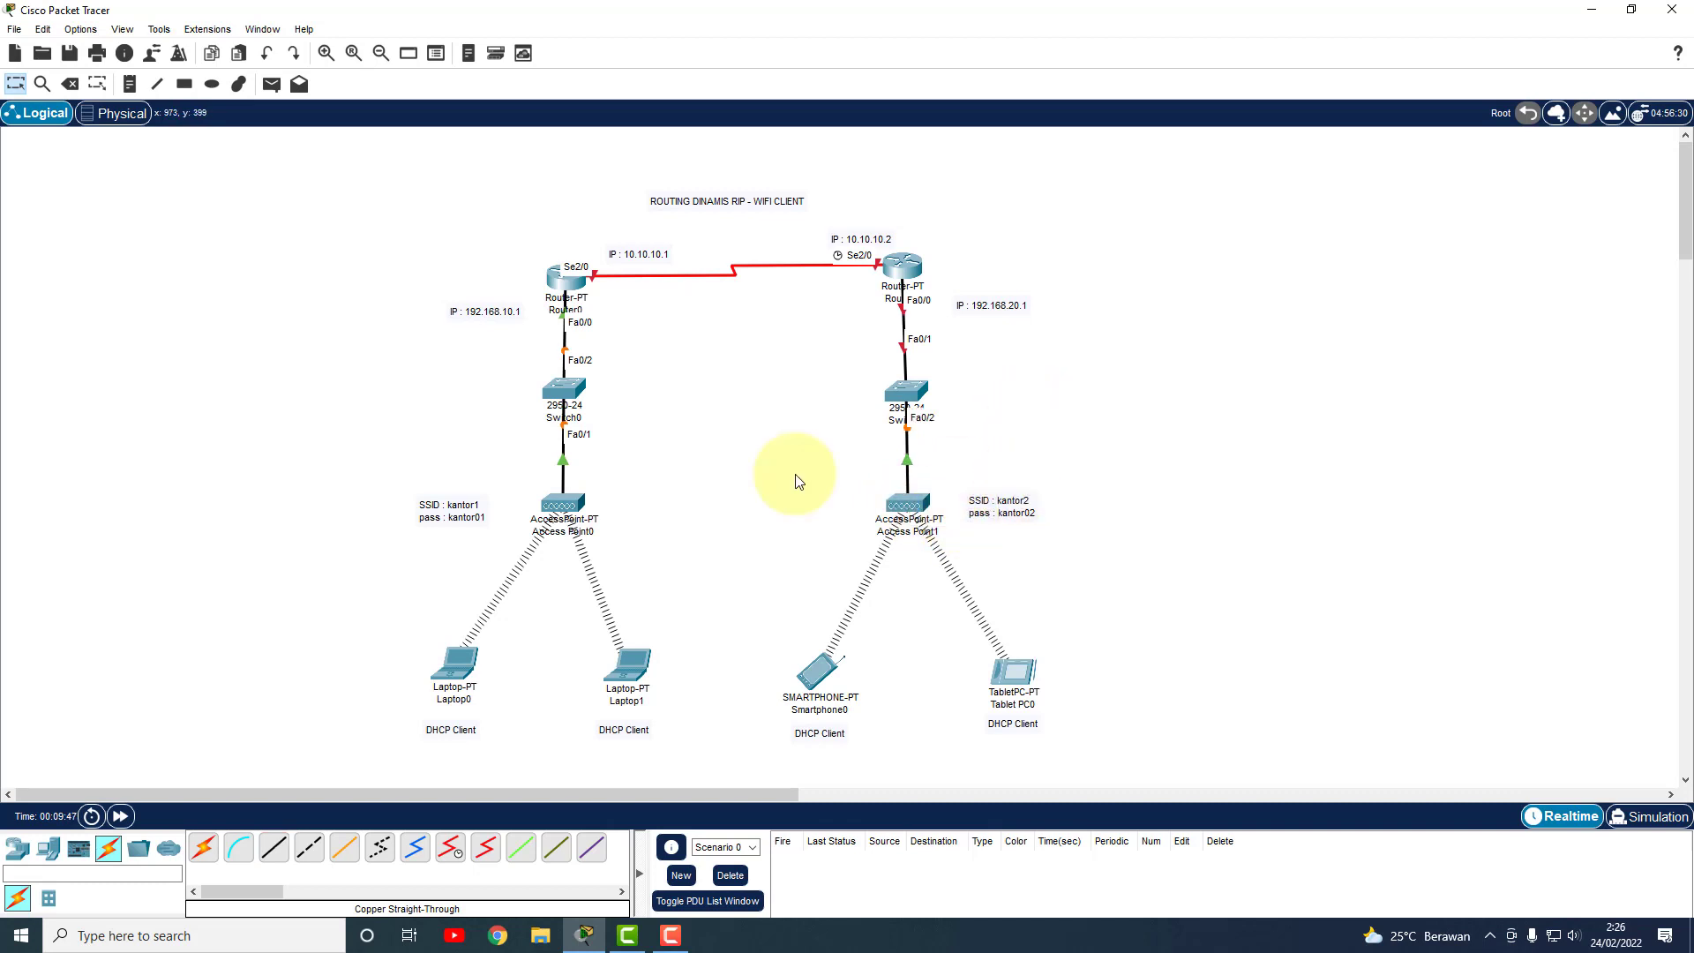
pyautogui.moveTo(575, 386); pyautogui.dragTo(577, 379)
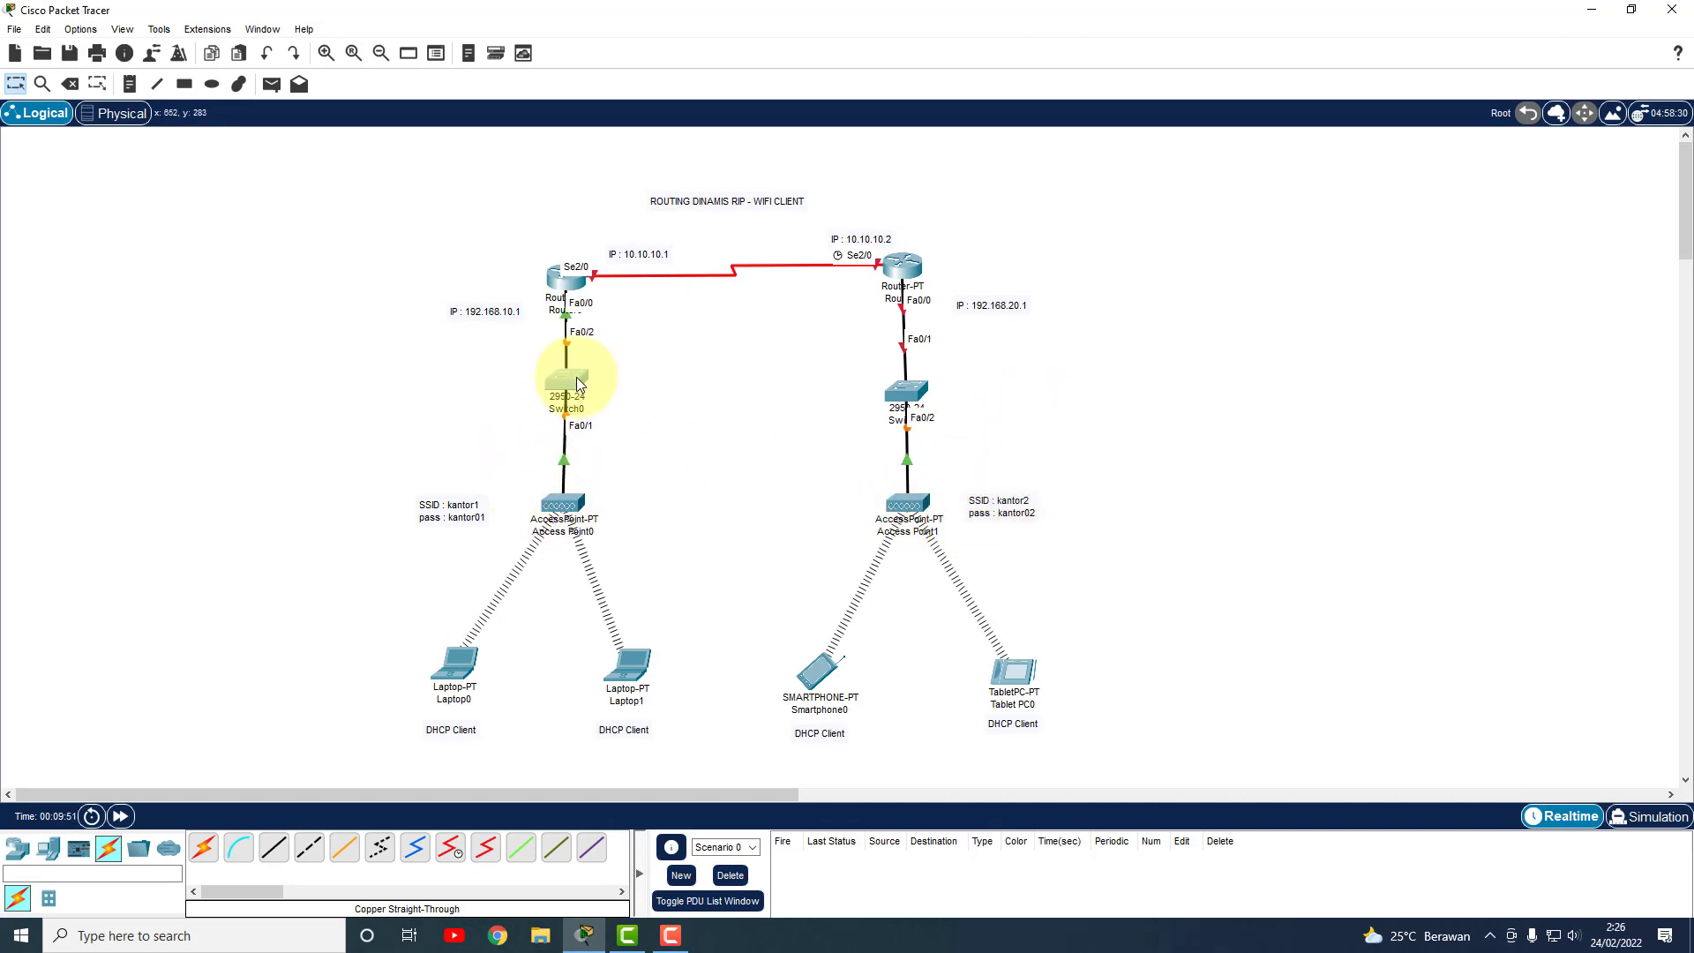
pyautogui.moveTo(918, 399); pyautogui.dragTo(918, 392)
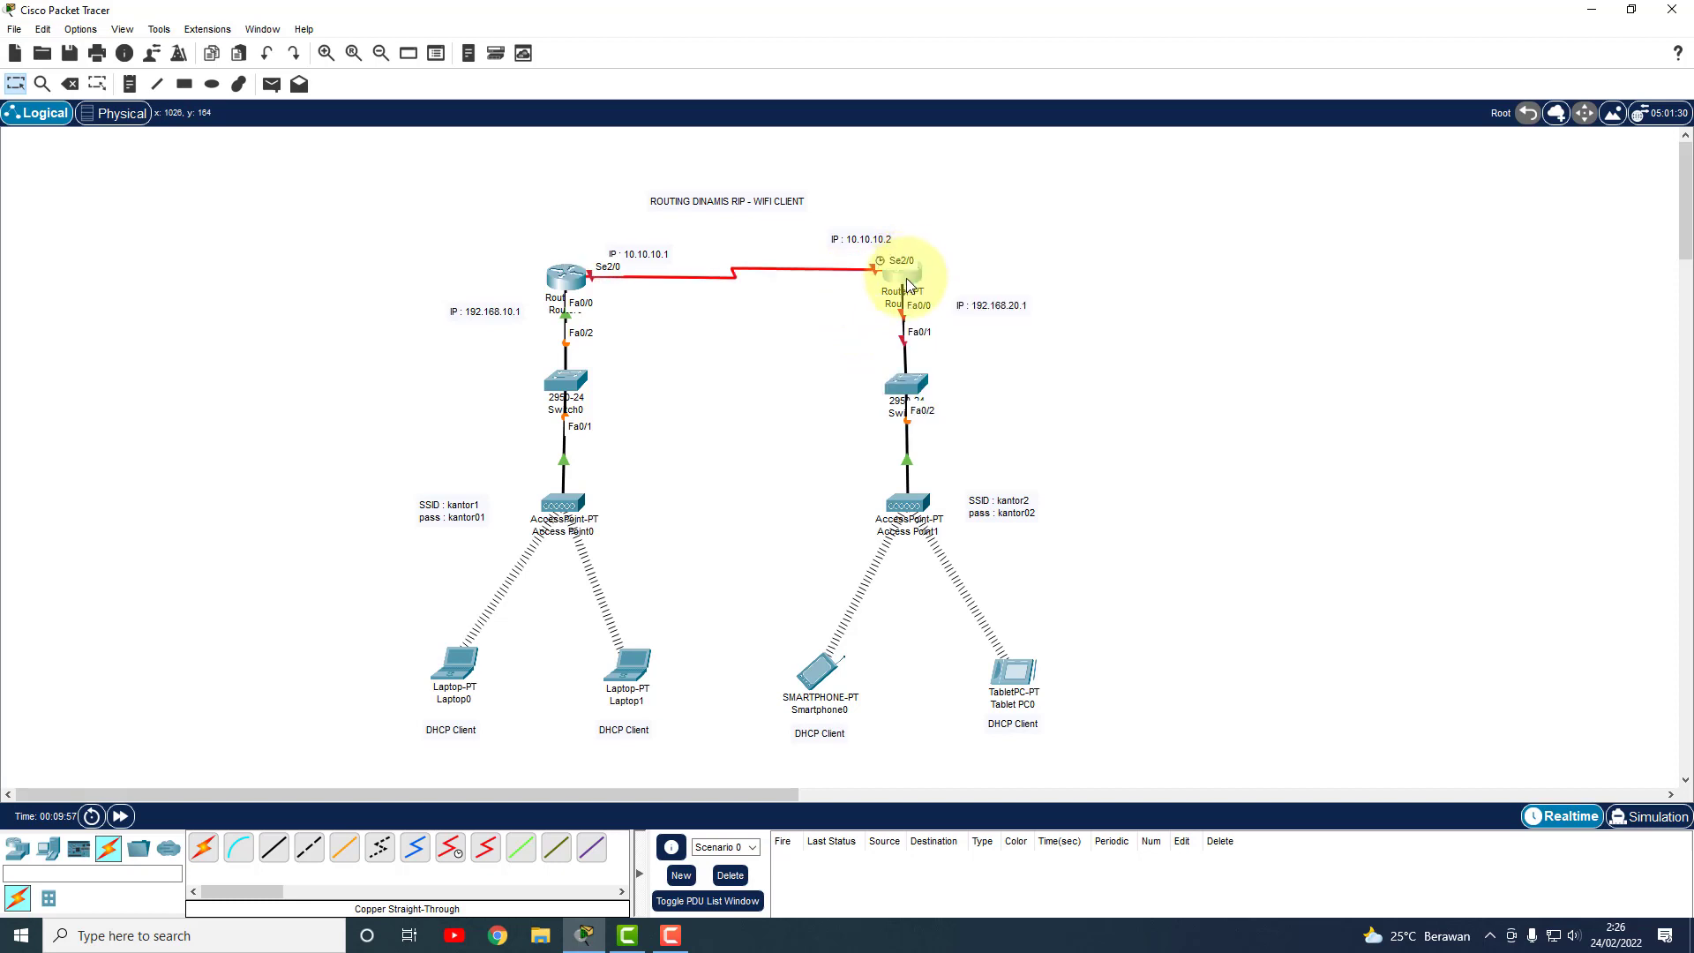
pyautogui.moveTo(904, 274); pyautogui.dragTo(906, 269)
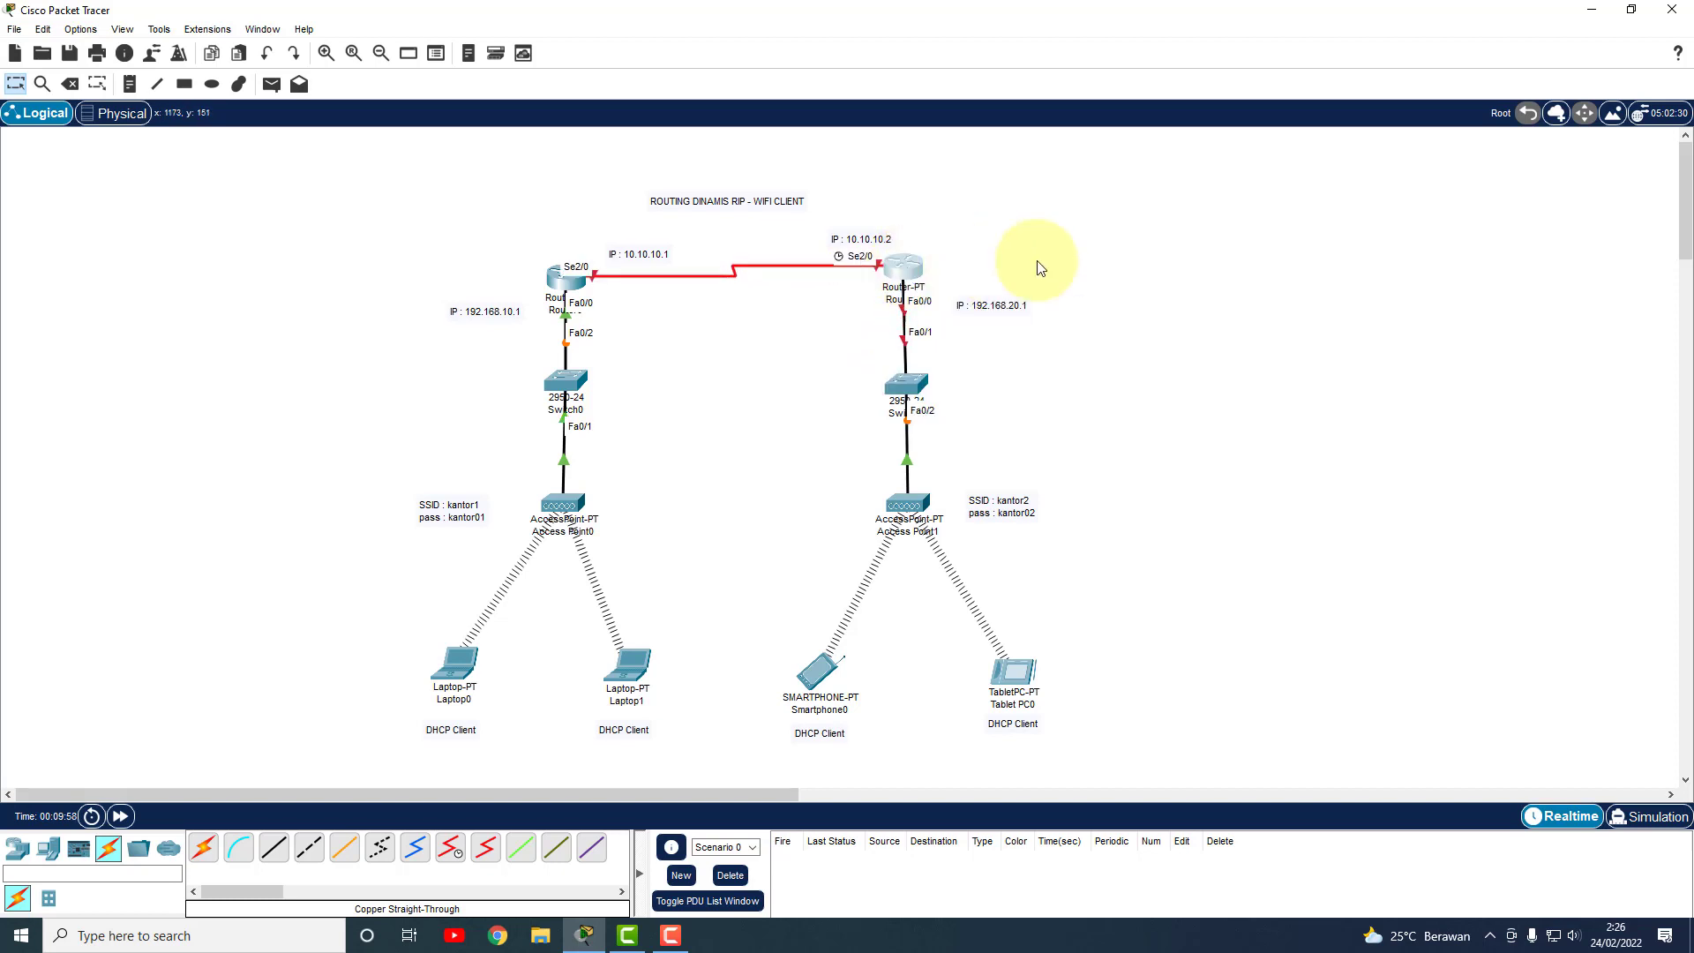
# Open Router1's CLI and enter global configuration mode with enable and conf t.
pyautogui.click(1046, 257)
pyautogui.click(913, 273)
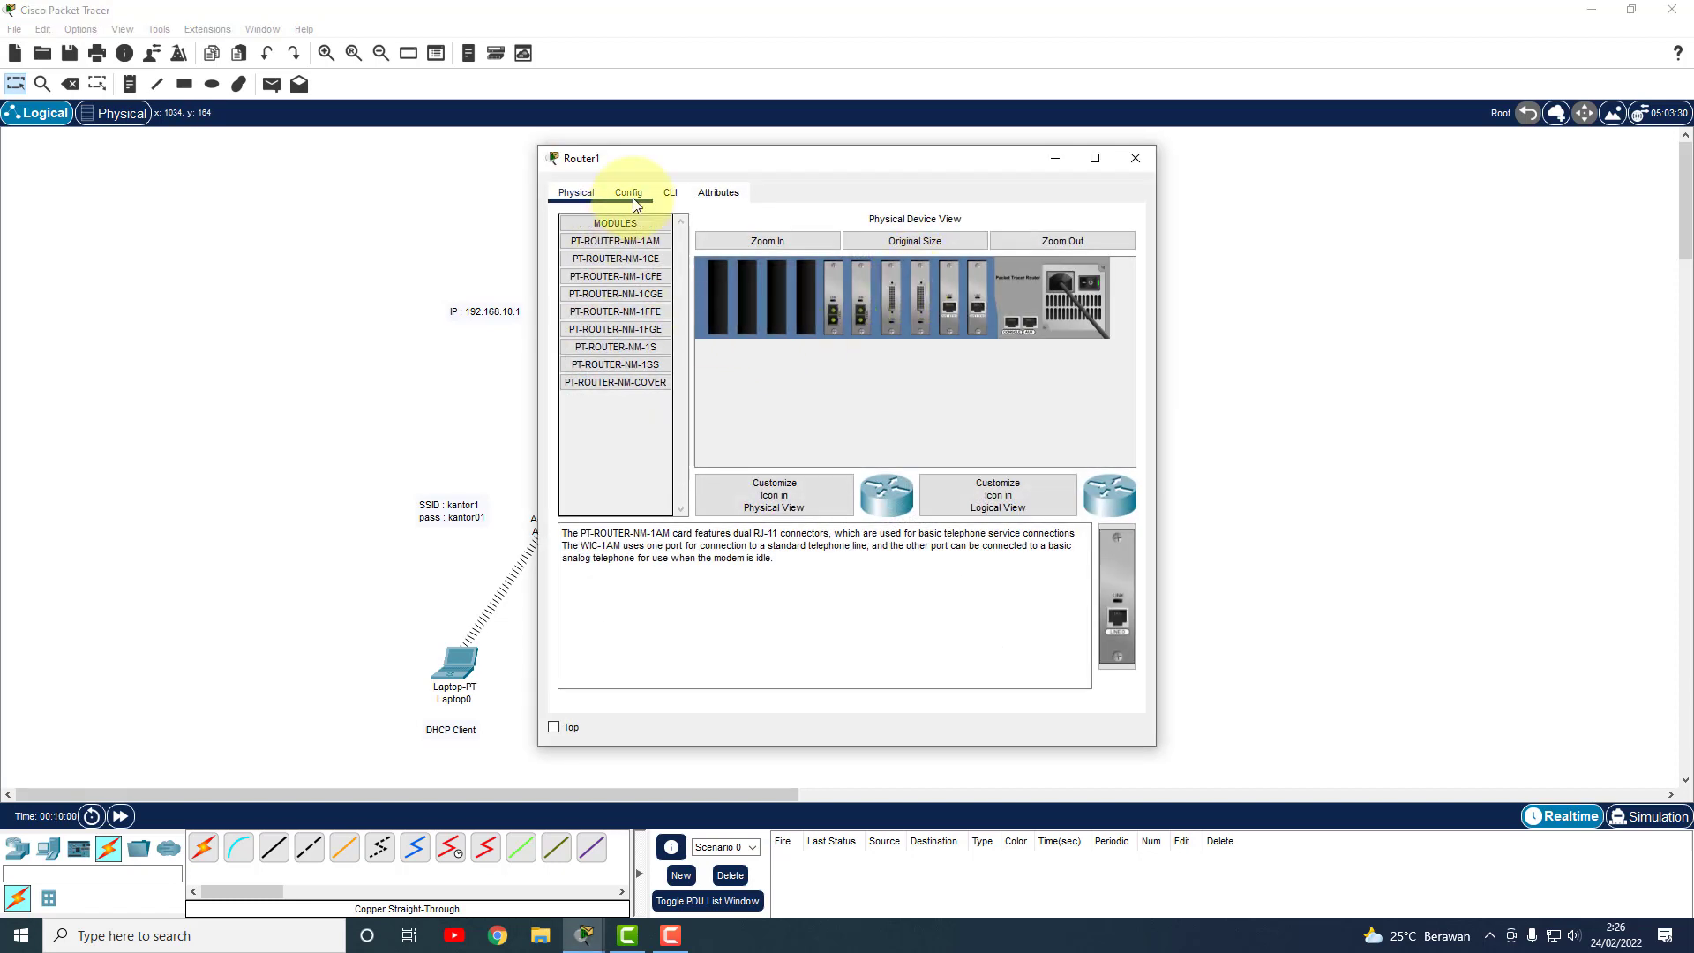
pyautogui.click(631, 193)
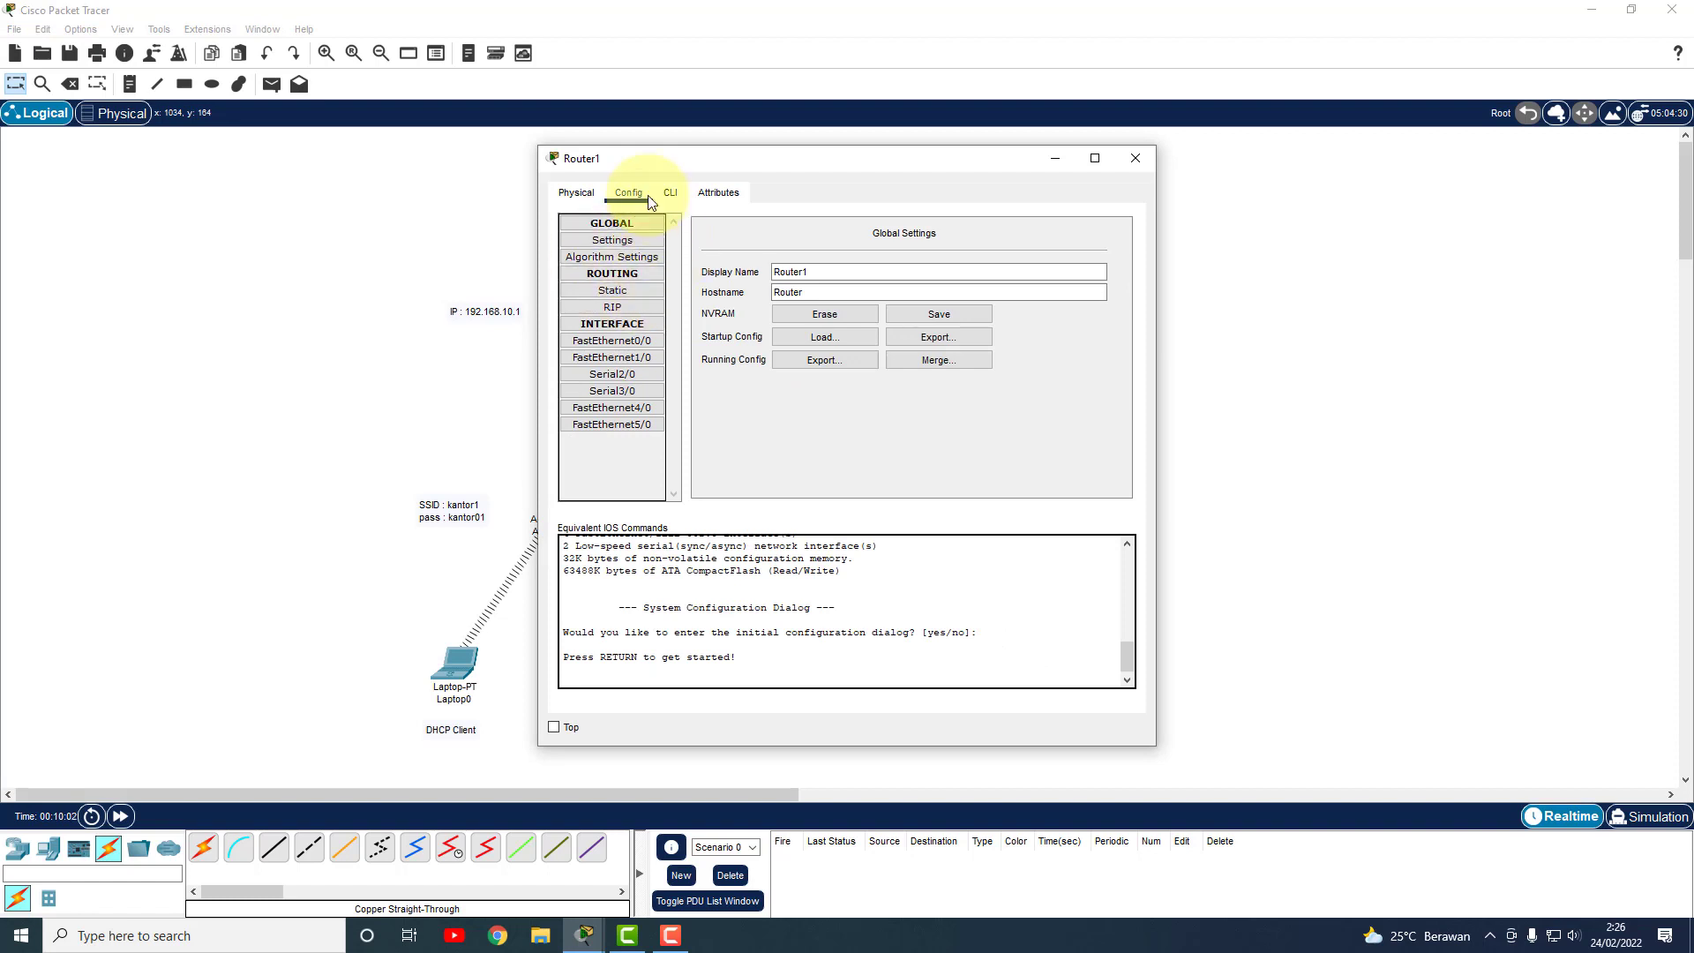
pyautogui.click(670, 192)
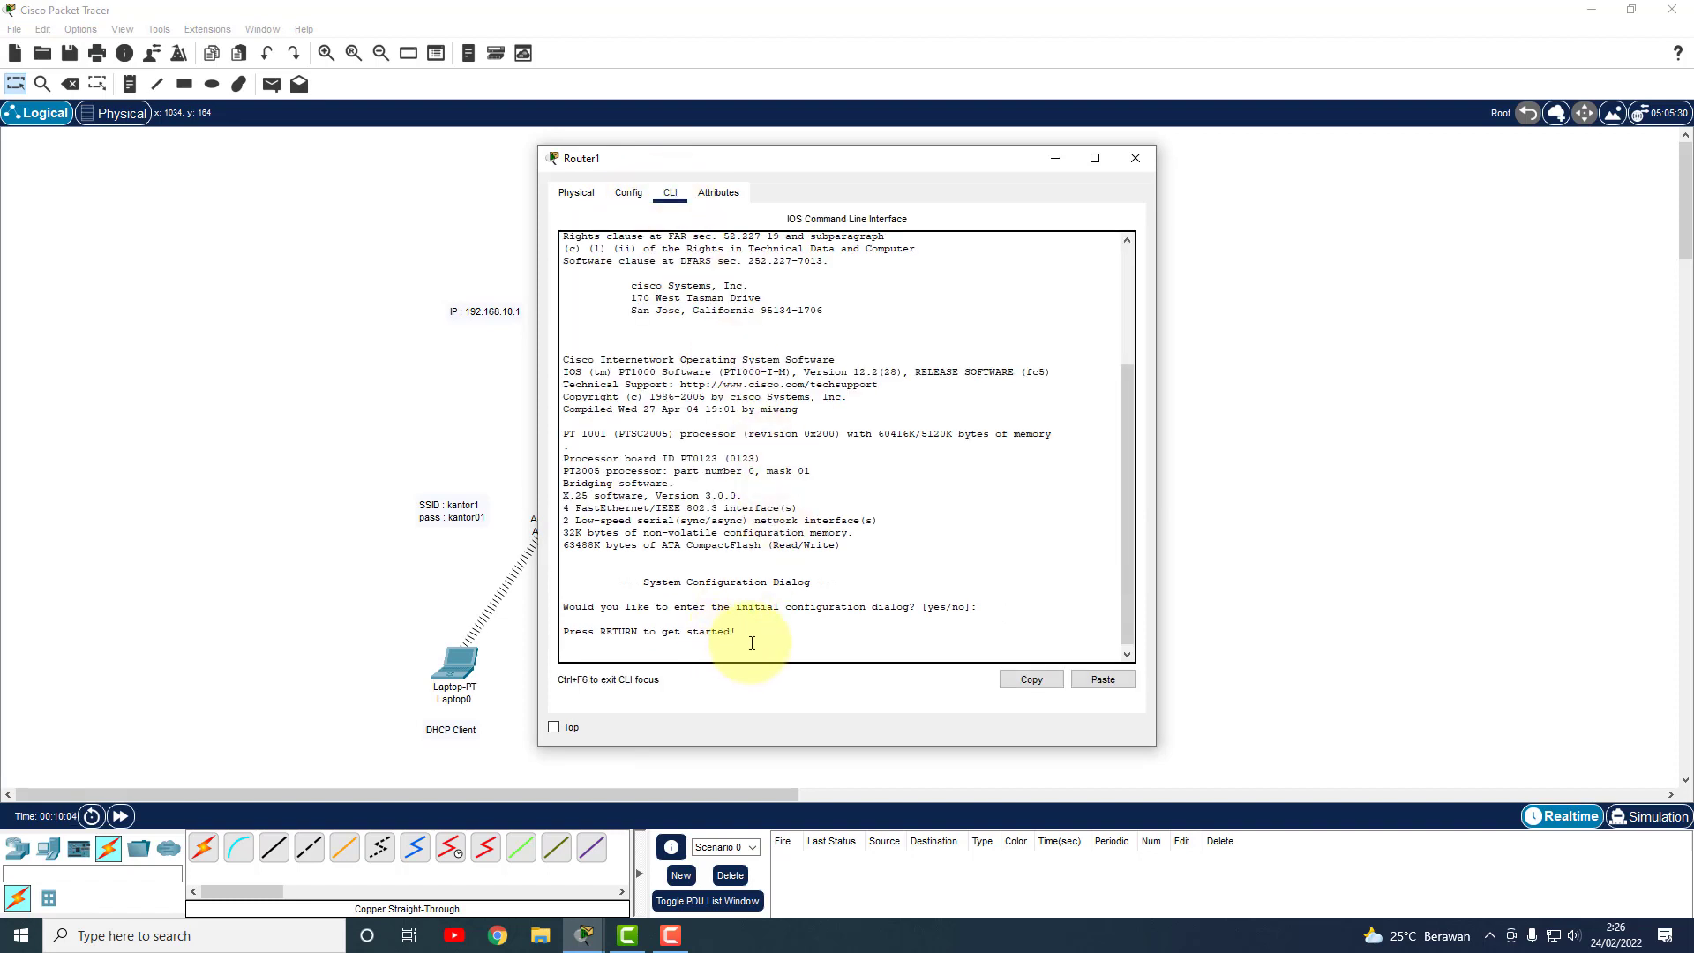
pyautogui.press('Return')
pyautogui.write('E')
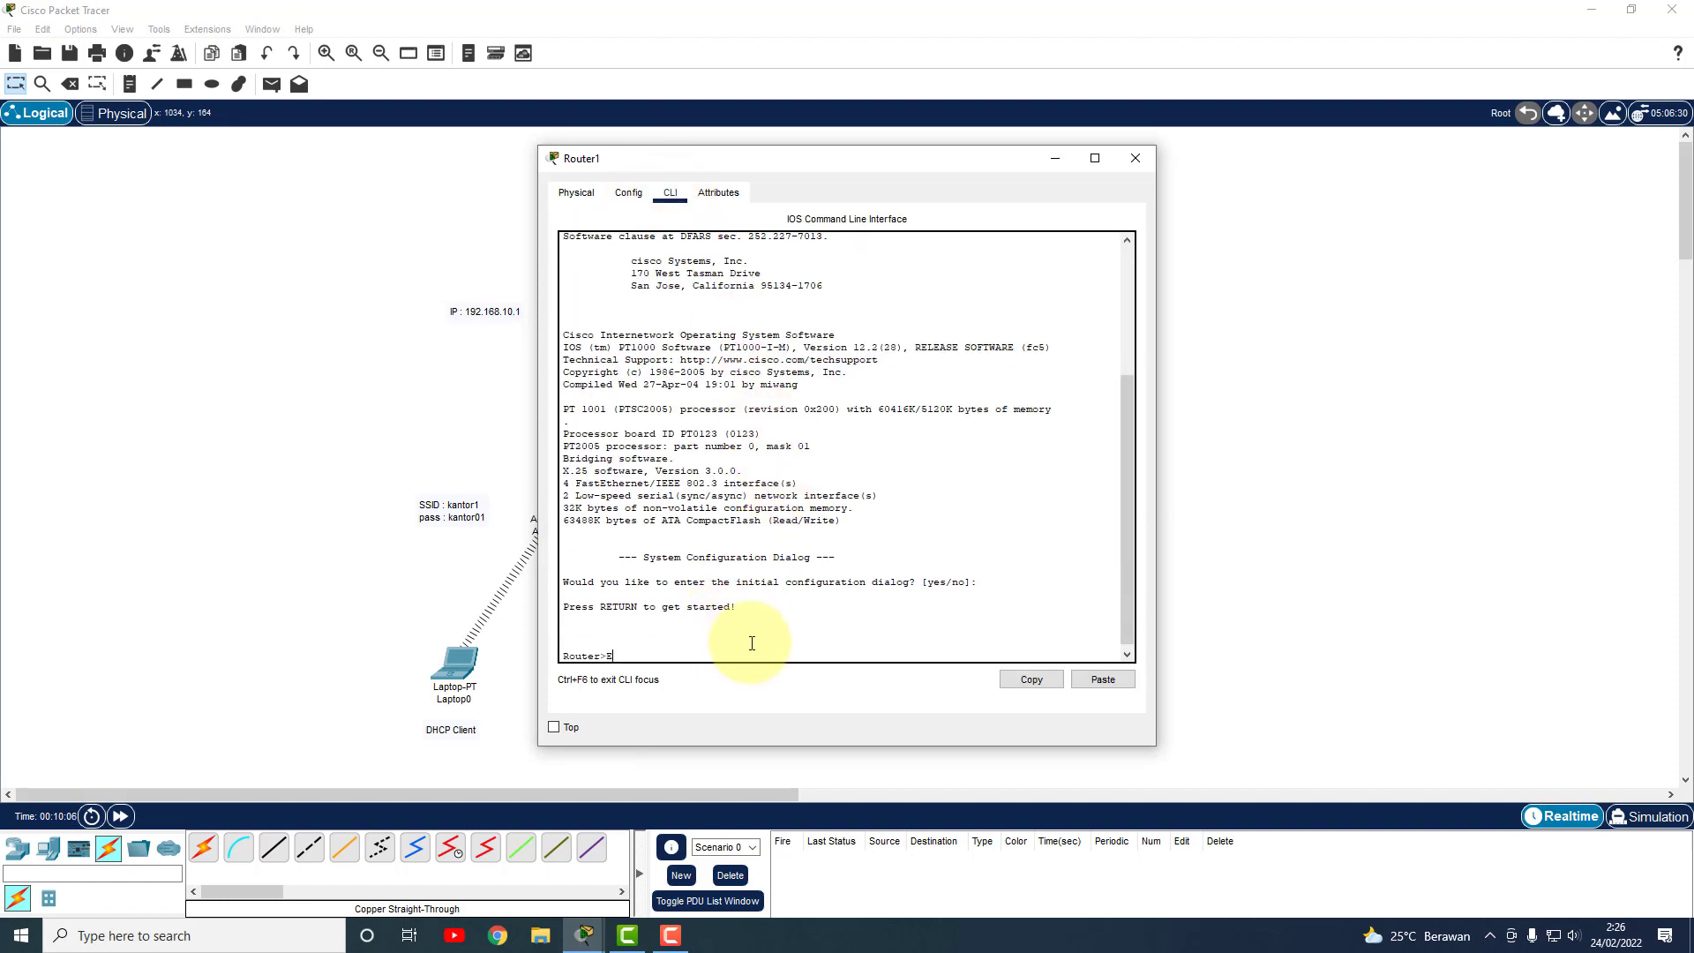
pyautogui.write('NABLE')
pyautogui.press('Return')
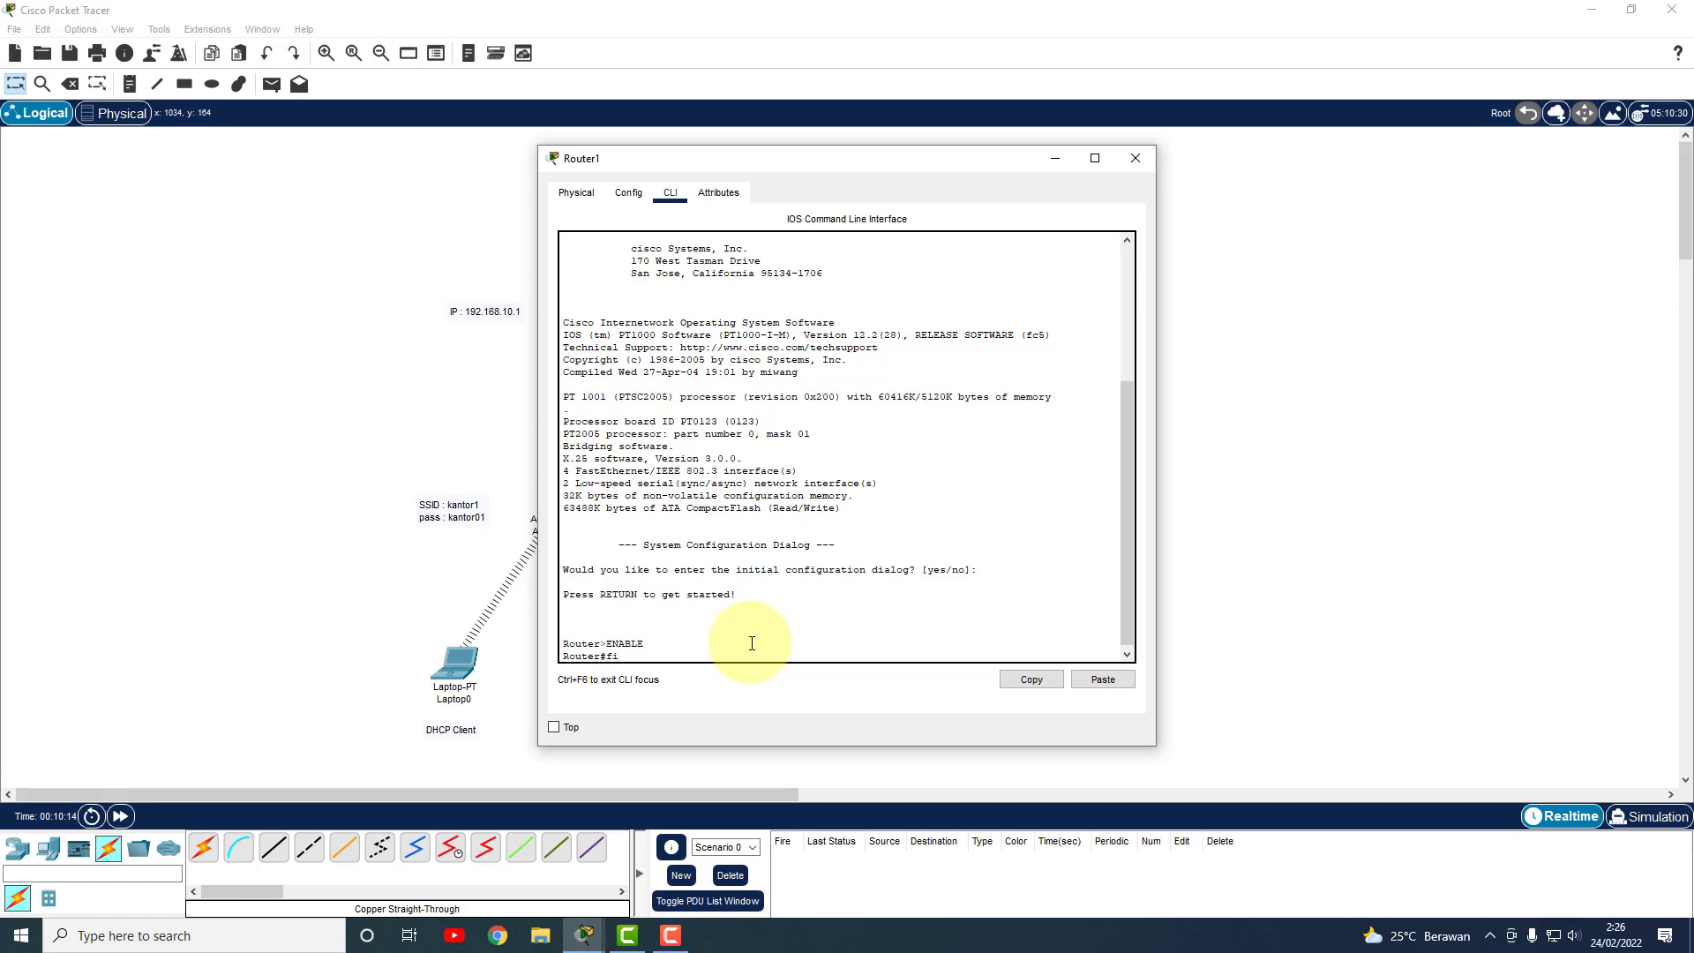
pyautogui.write('c')
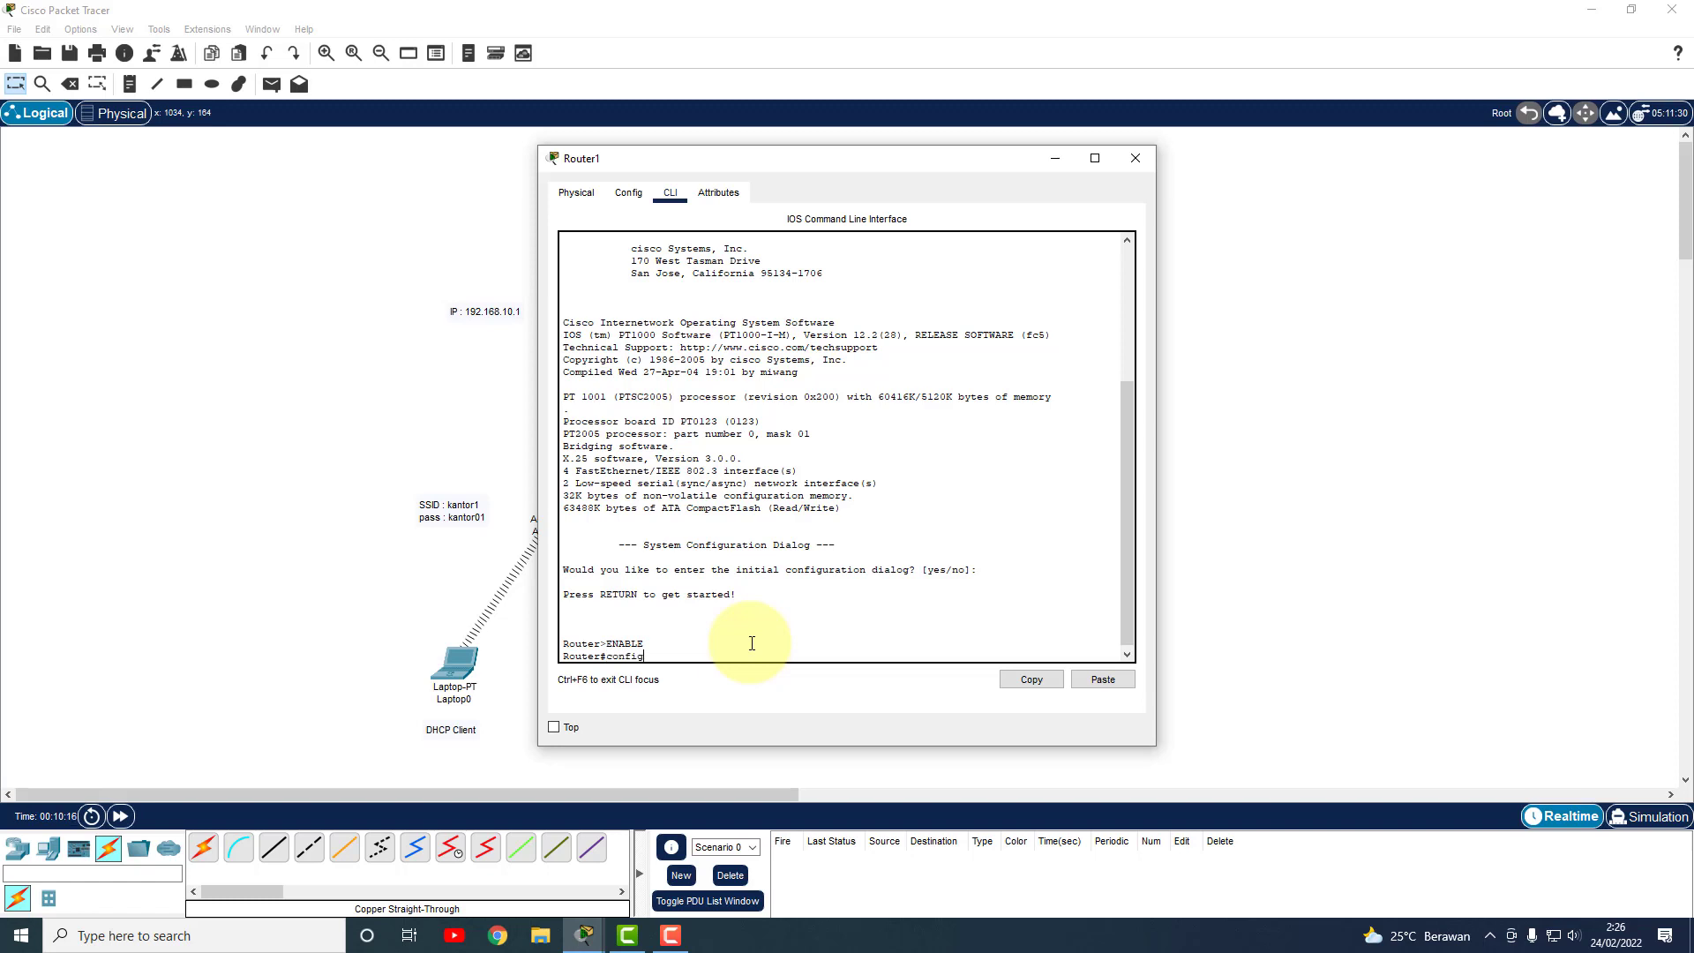
pyautogui.write('onf t')
pyautogui.press('Return')
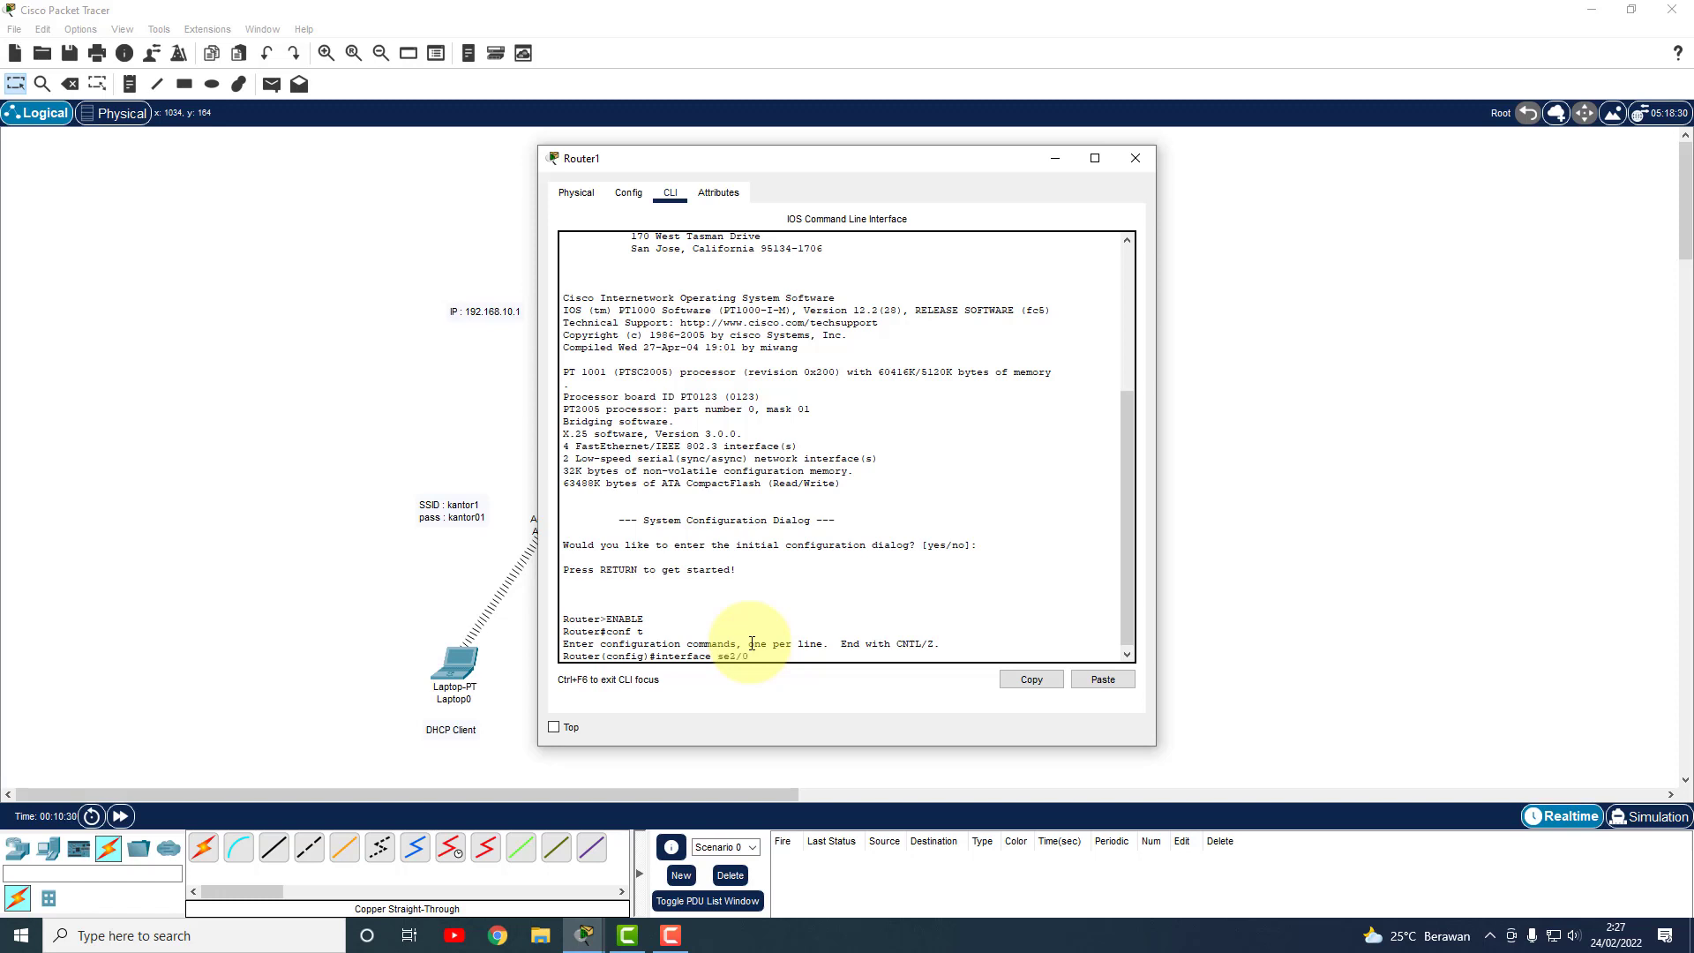
# Give interface Se2/0 the address 10.10.10.2 255.0.0.0 and exit interface mode.
pyautogui.press('Return')
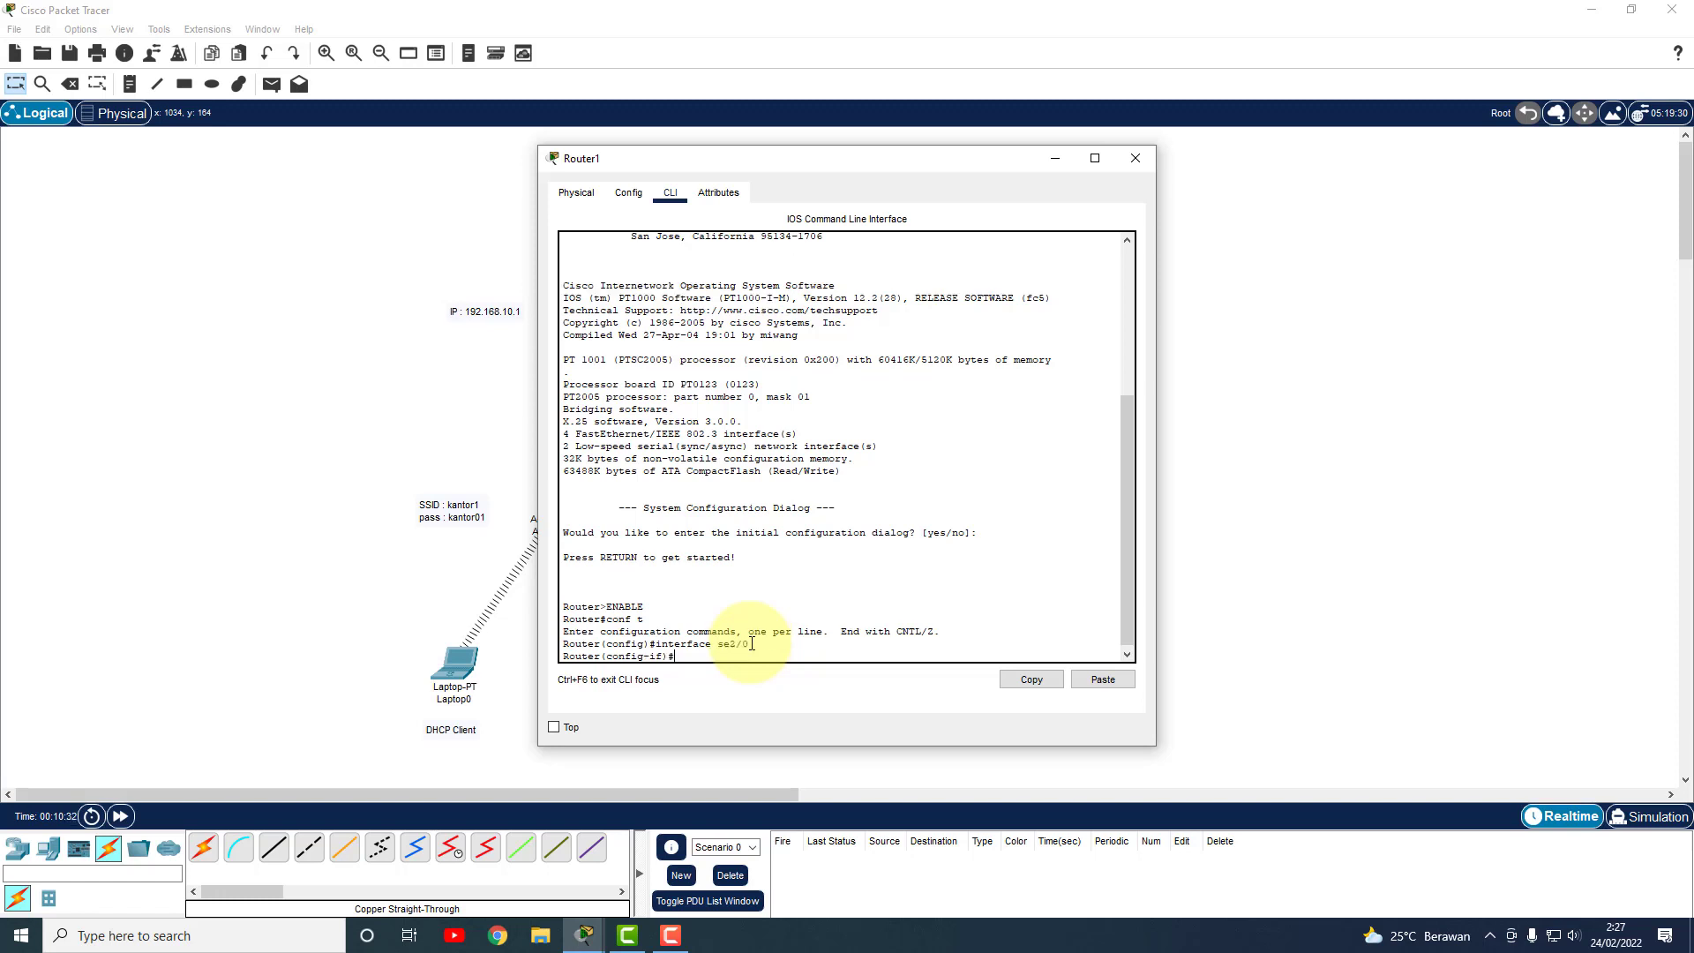
pyautogui.write('i[p')
pyautogui.write('0')
pyautogui.press('Return')
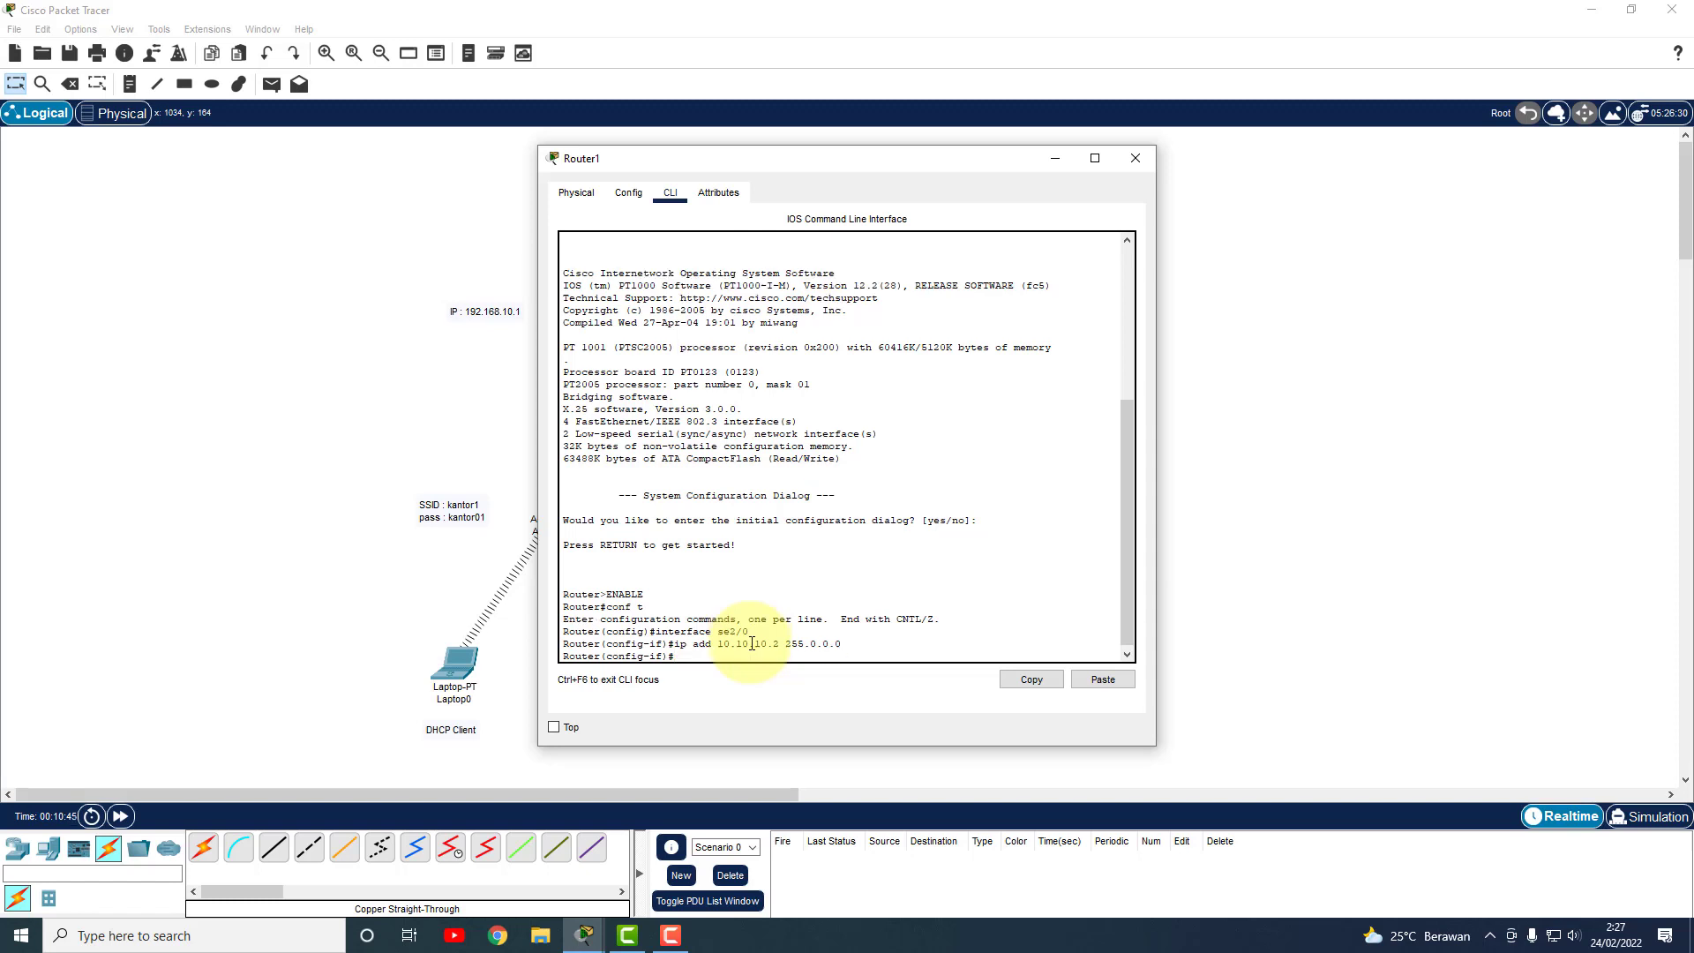
pyautogui.write('ex')
pyautogui.press('Return')
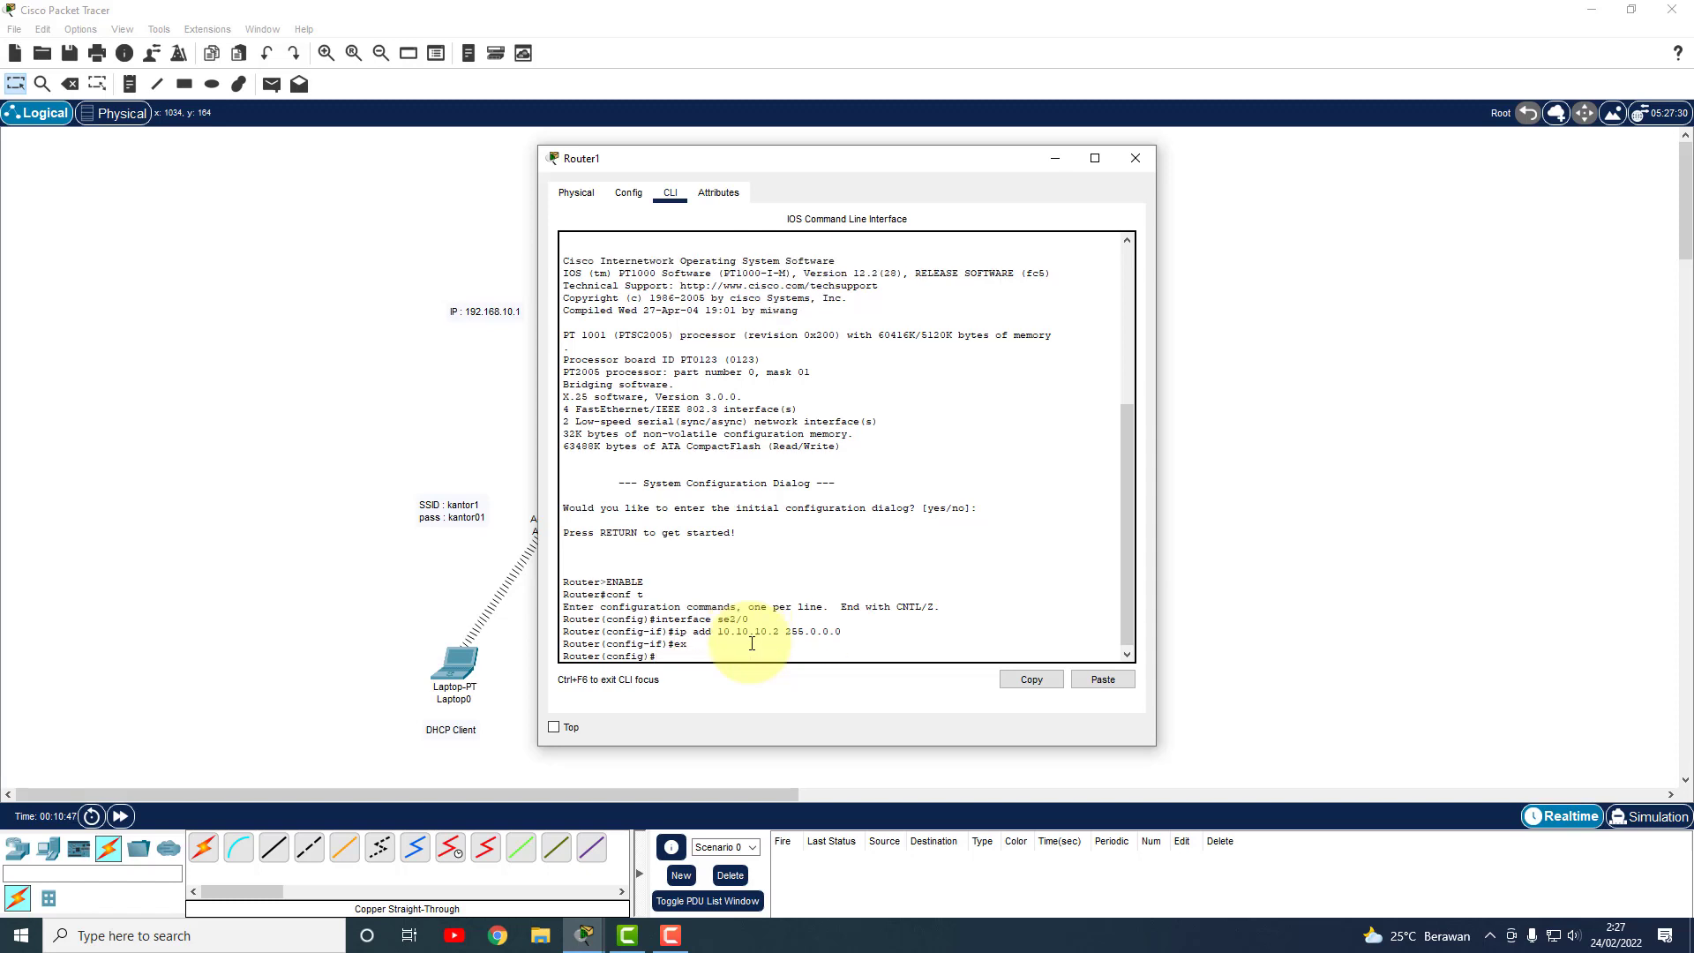
pyautogui.write('interface')
# Assign Fa0/0 the address 192.168.20.1 255.255.255.0, exit, and close Router1's window.
pyautogui.moveTo(894, 163); pyautogui.dragTo(535, 158)
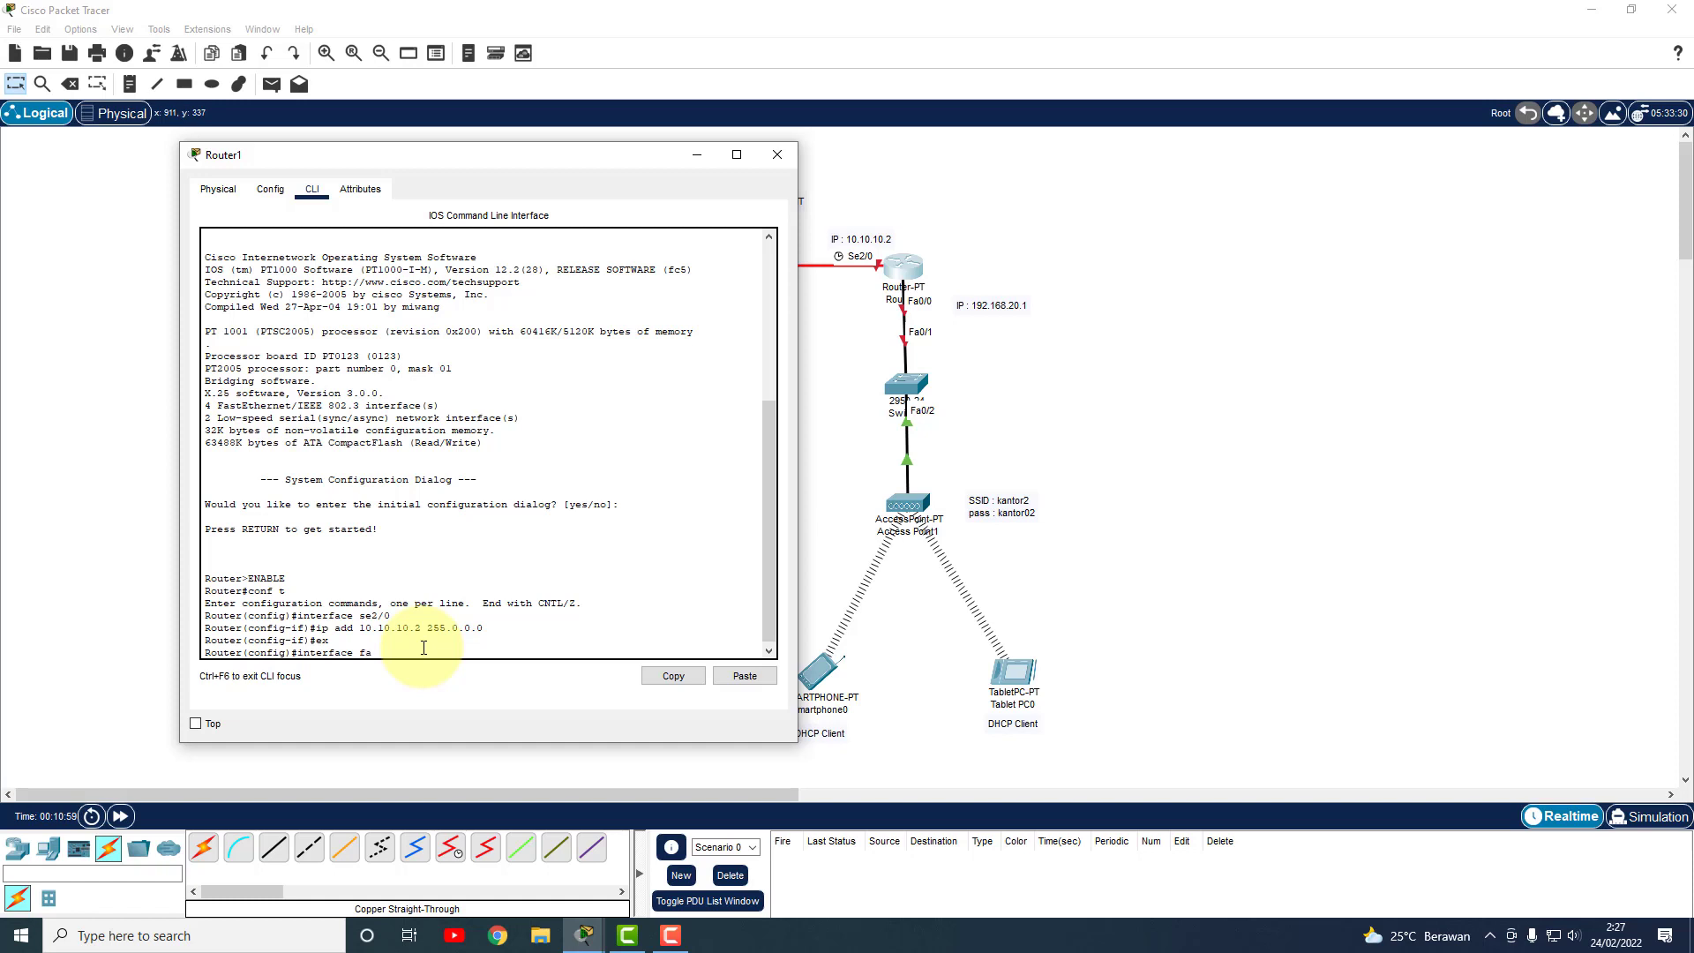
pyautogui.write('/0')
pyautogui.press('Return')
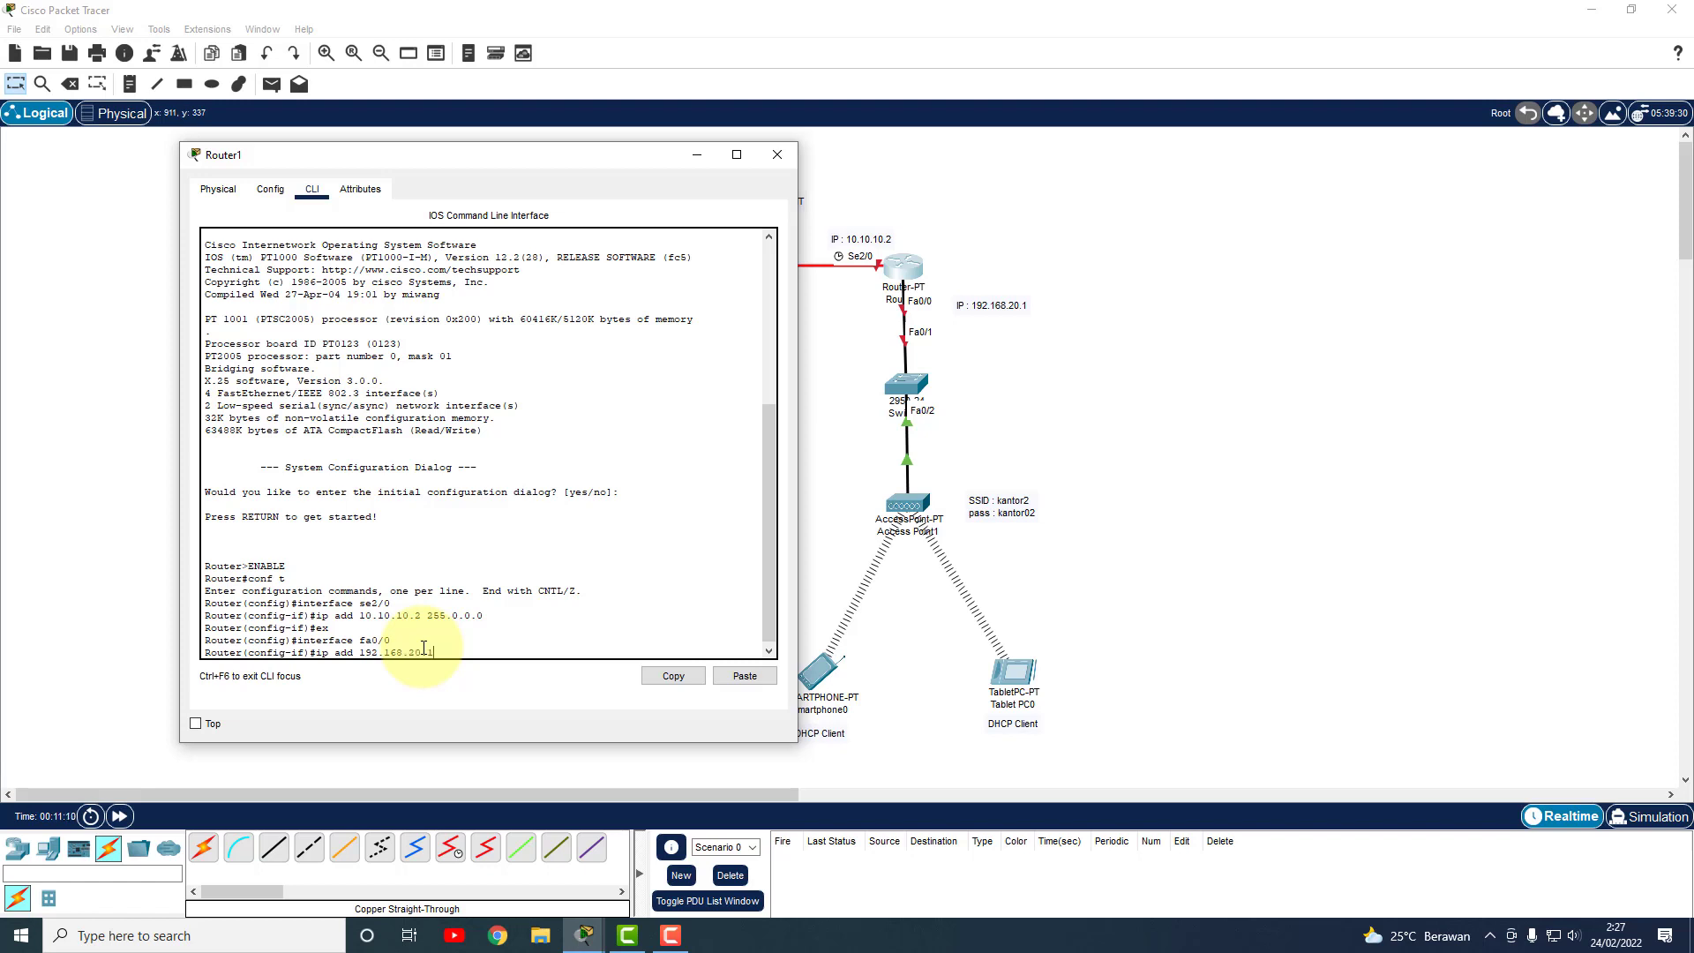
pyautogui.write('55.255.255.0')
pyautogui.press('Return')
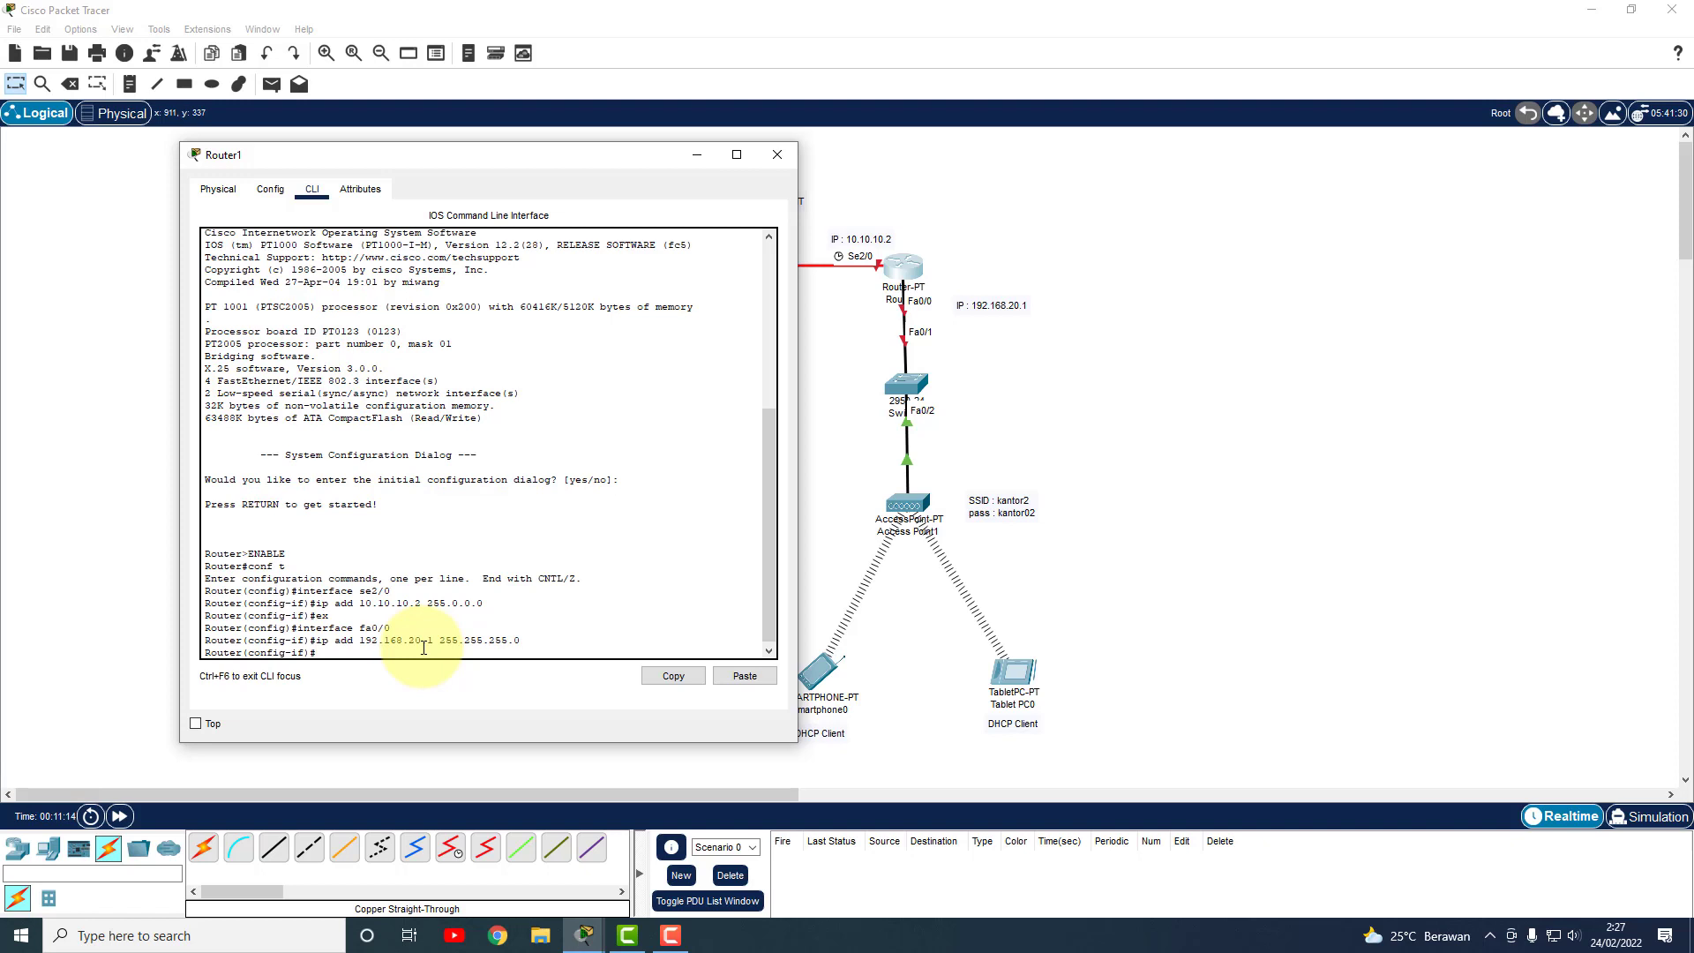
pyautogui.write('ex')
pyautogui.press('Return')
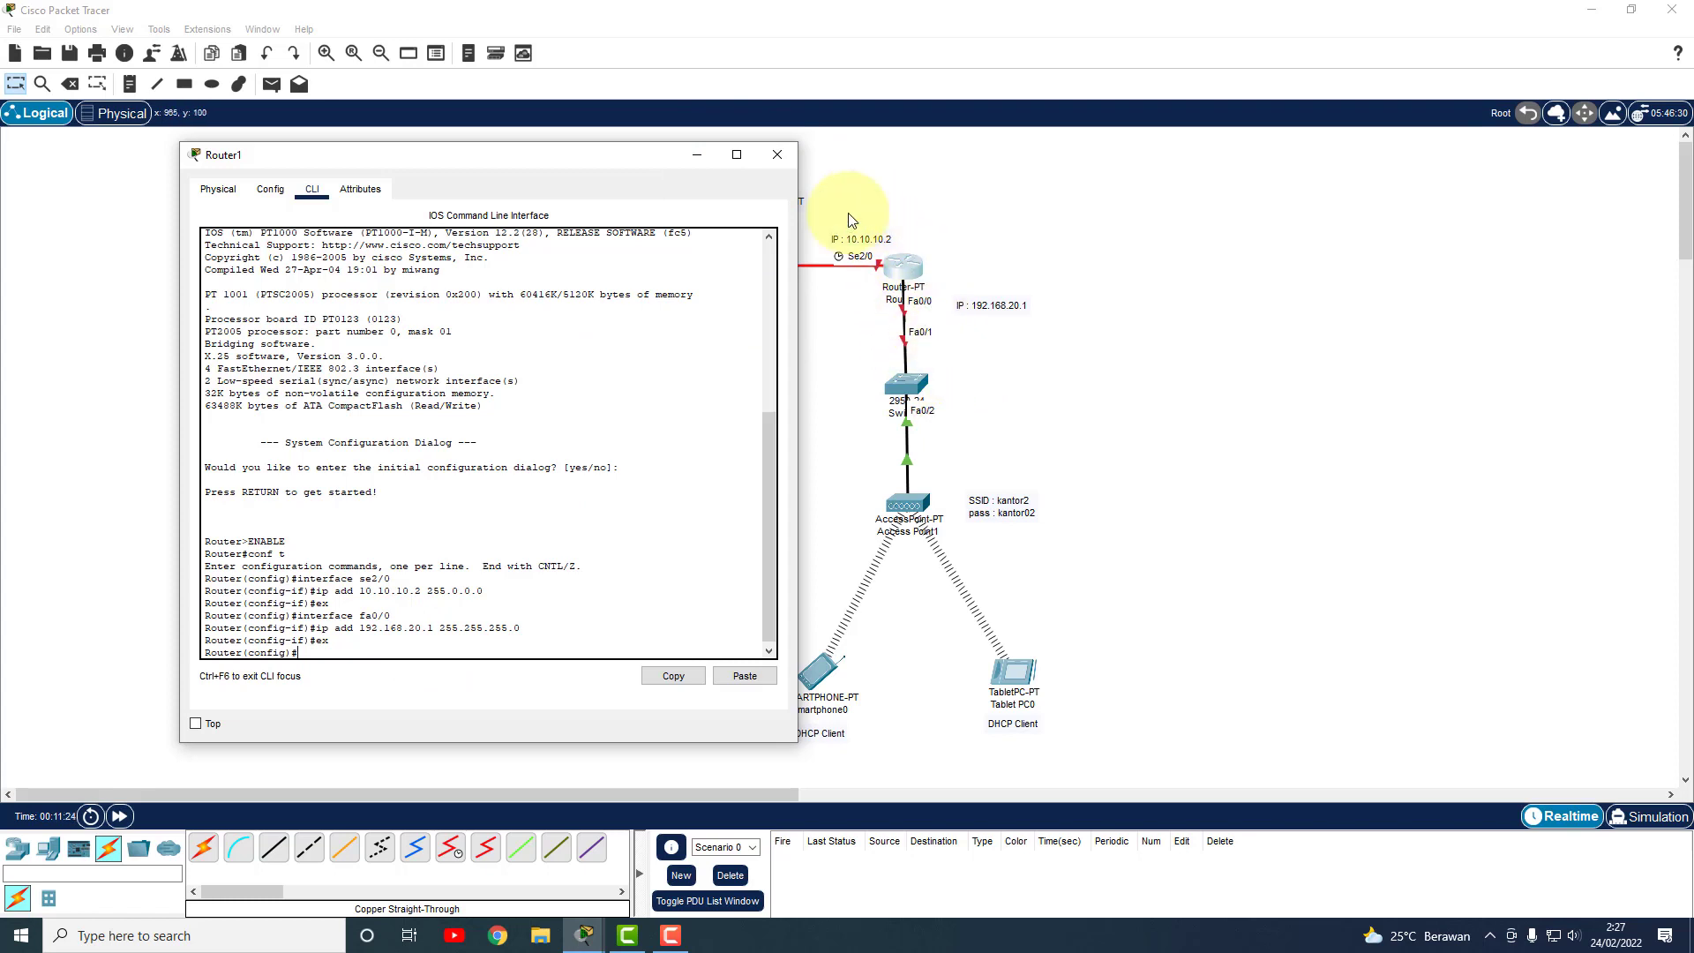
pyautogui.click(777, 155)
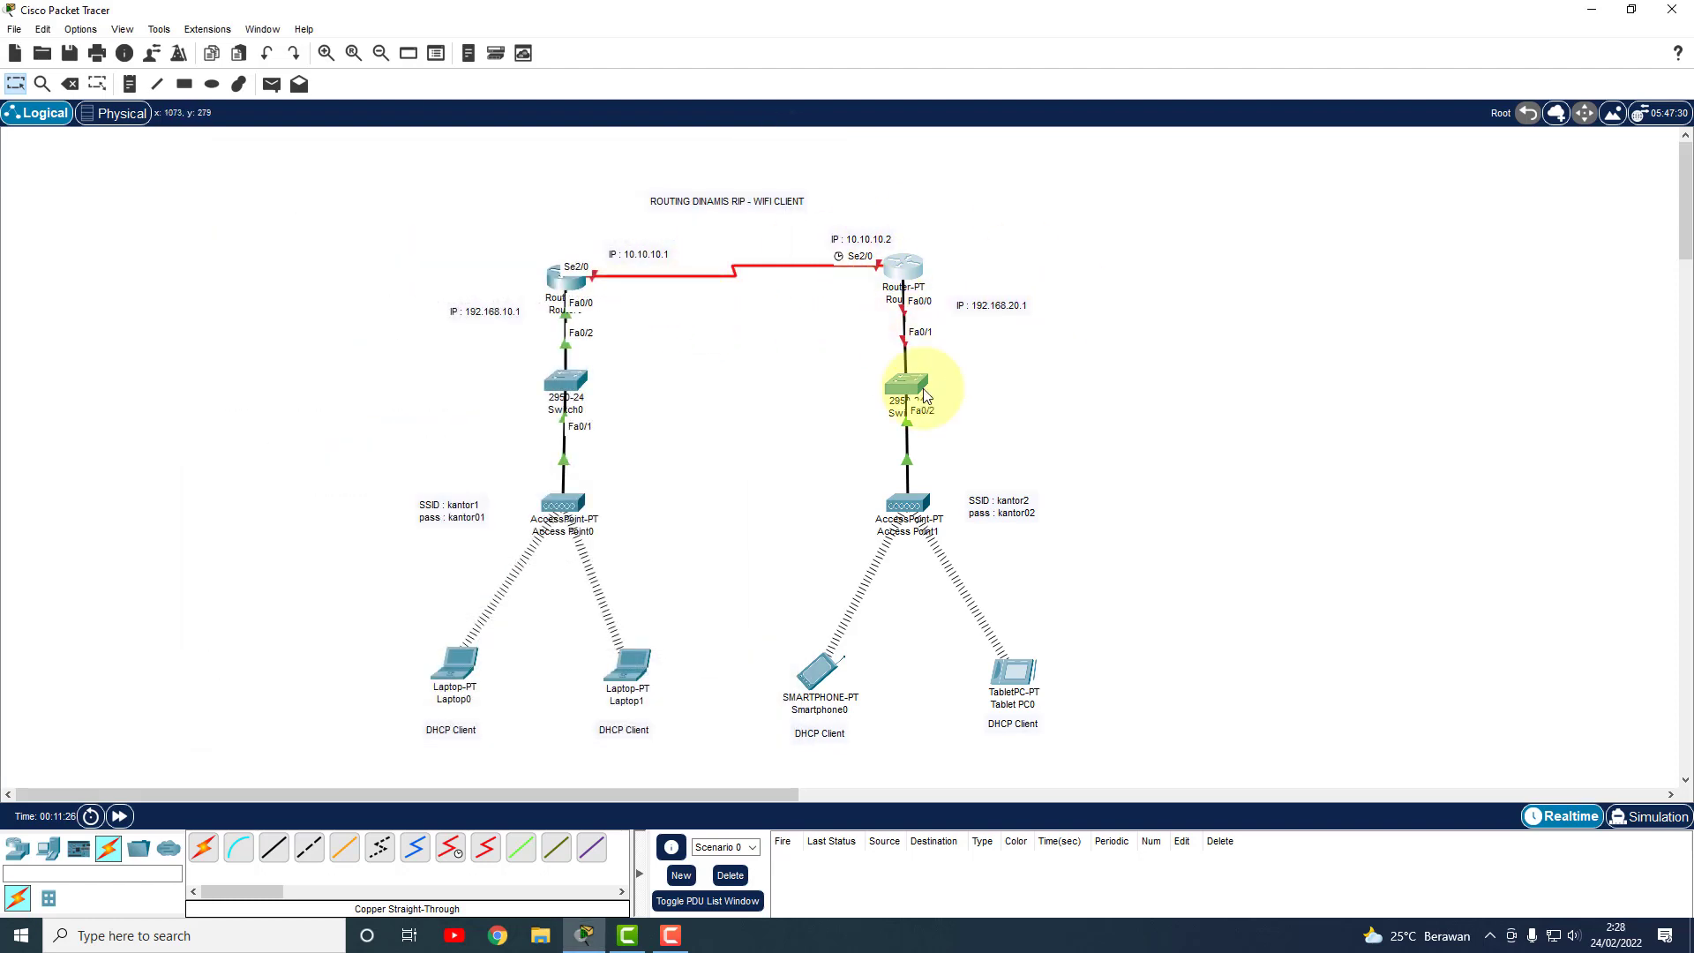
# On Access Point0's Port 1, replace the Default SSID with kantor1 and enable WPA-PSK with the pre-shared passphrase.
pyautogui.click(563, 503)
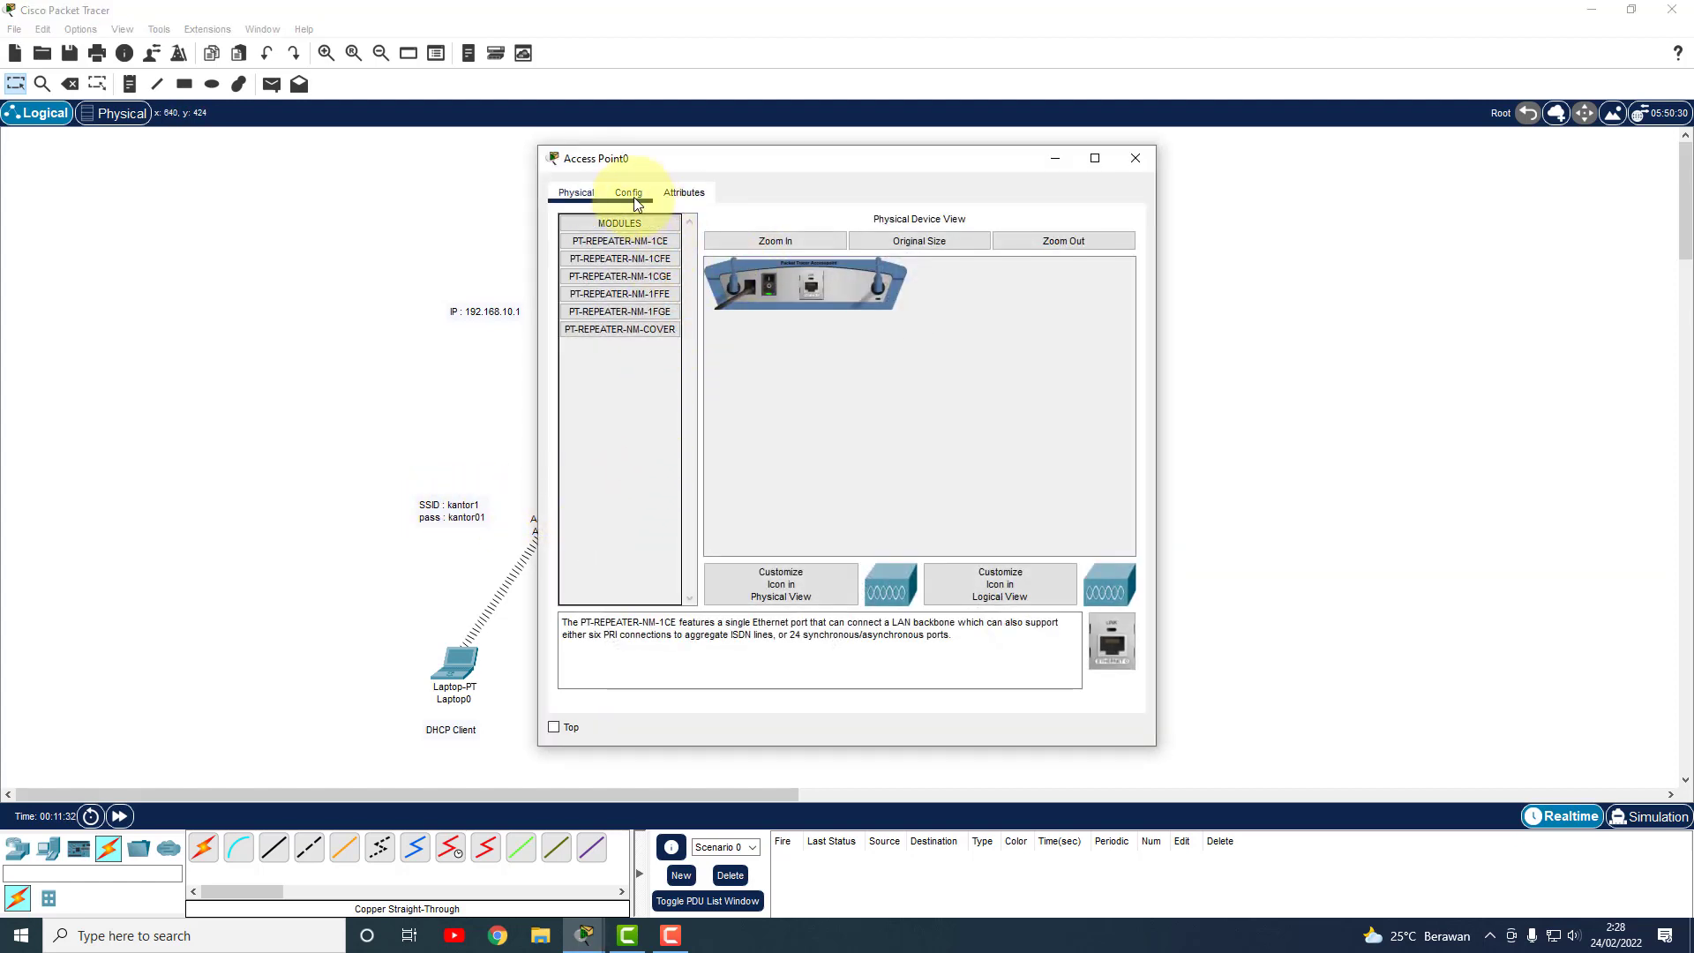
pyautogui.click(628, 192)
pyautogui.click(607, 291)
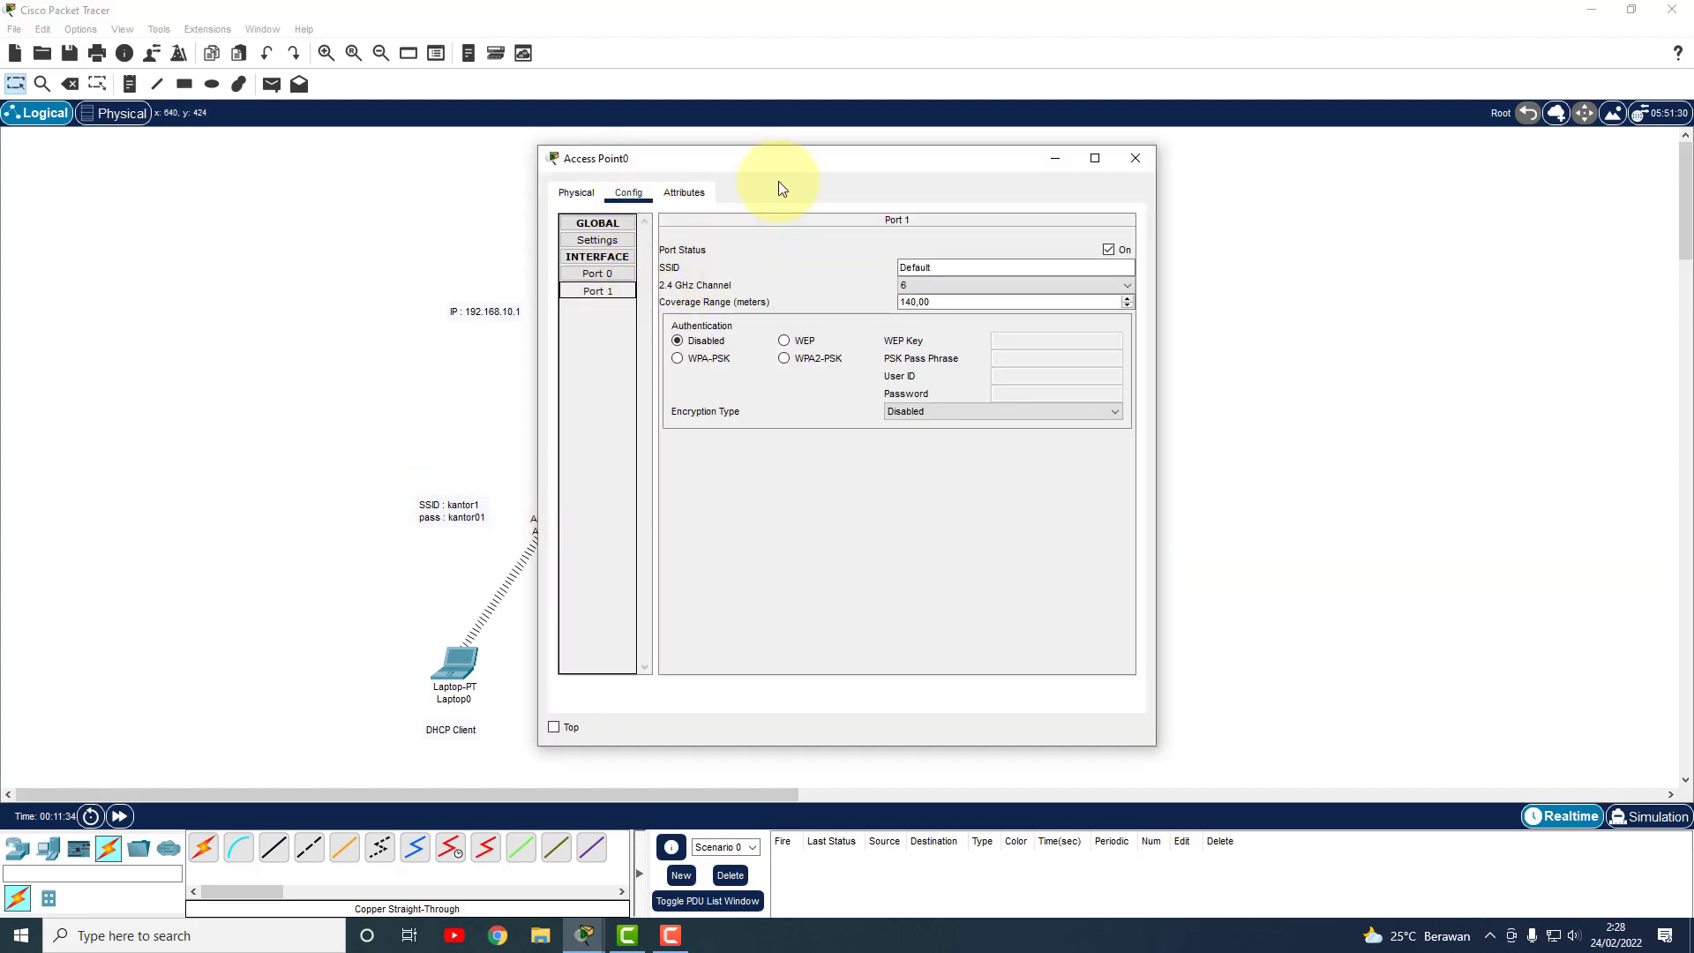
pyautogui.moveTo(779, 183); pyautogui.dragTo(992, 162)
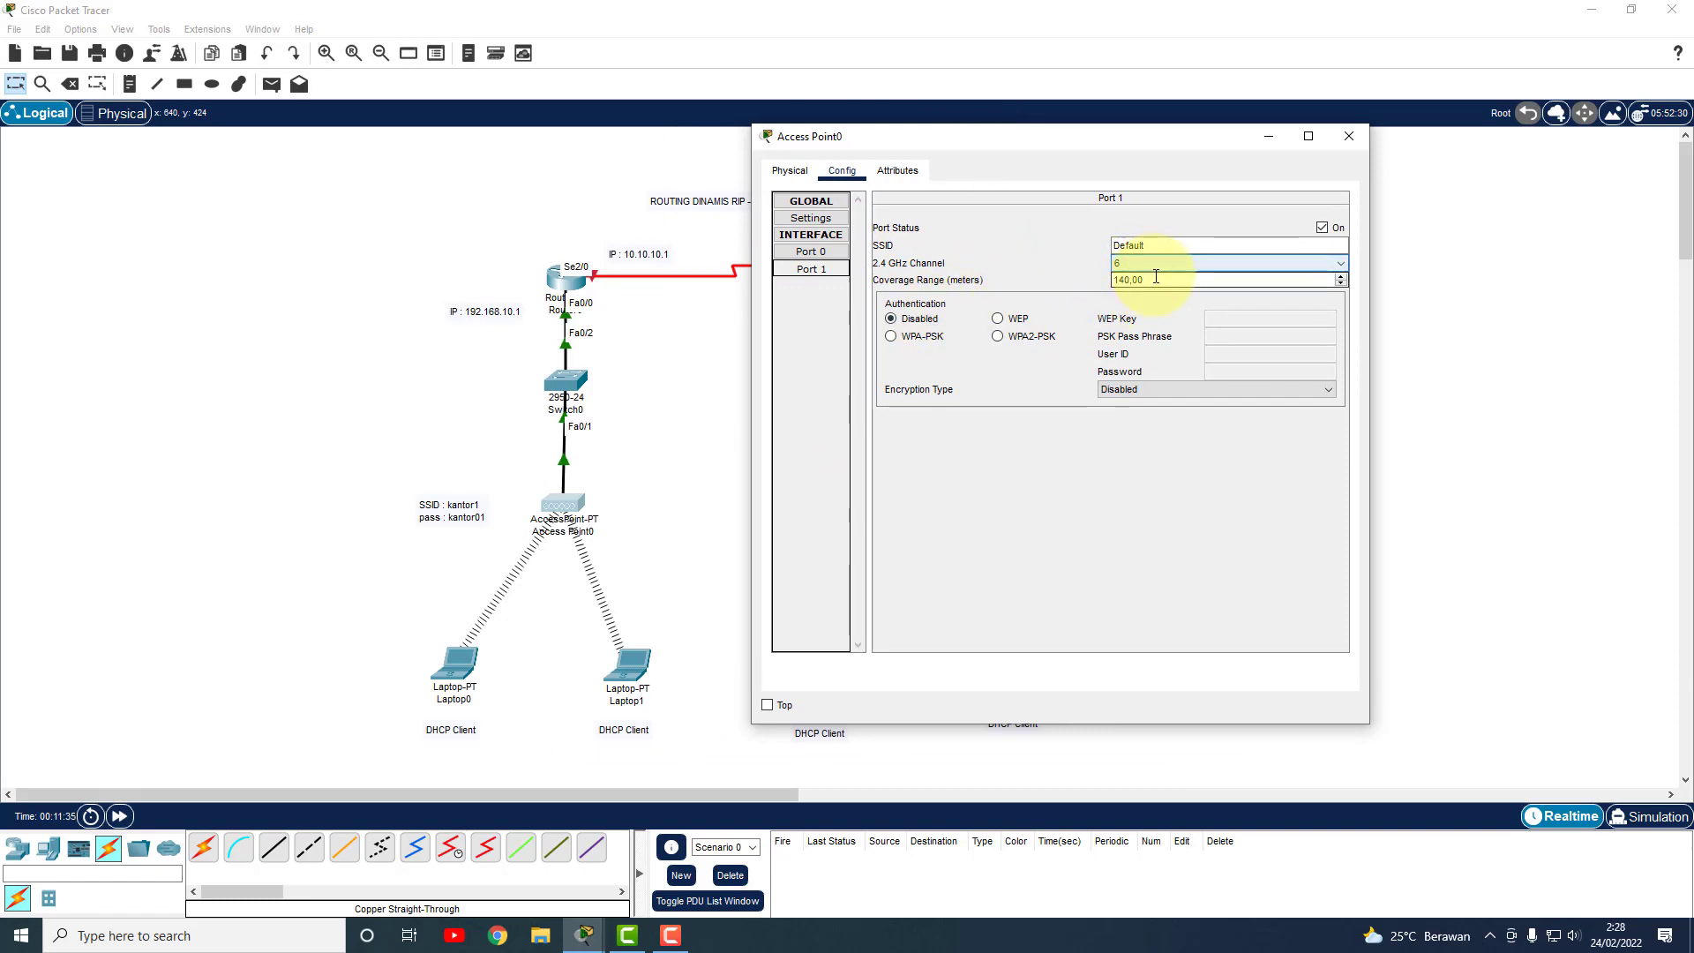
pyautogui.doubleClick(1174, 246)
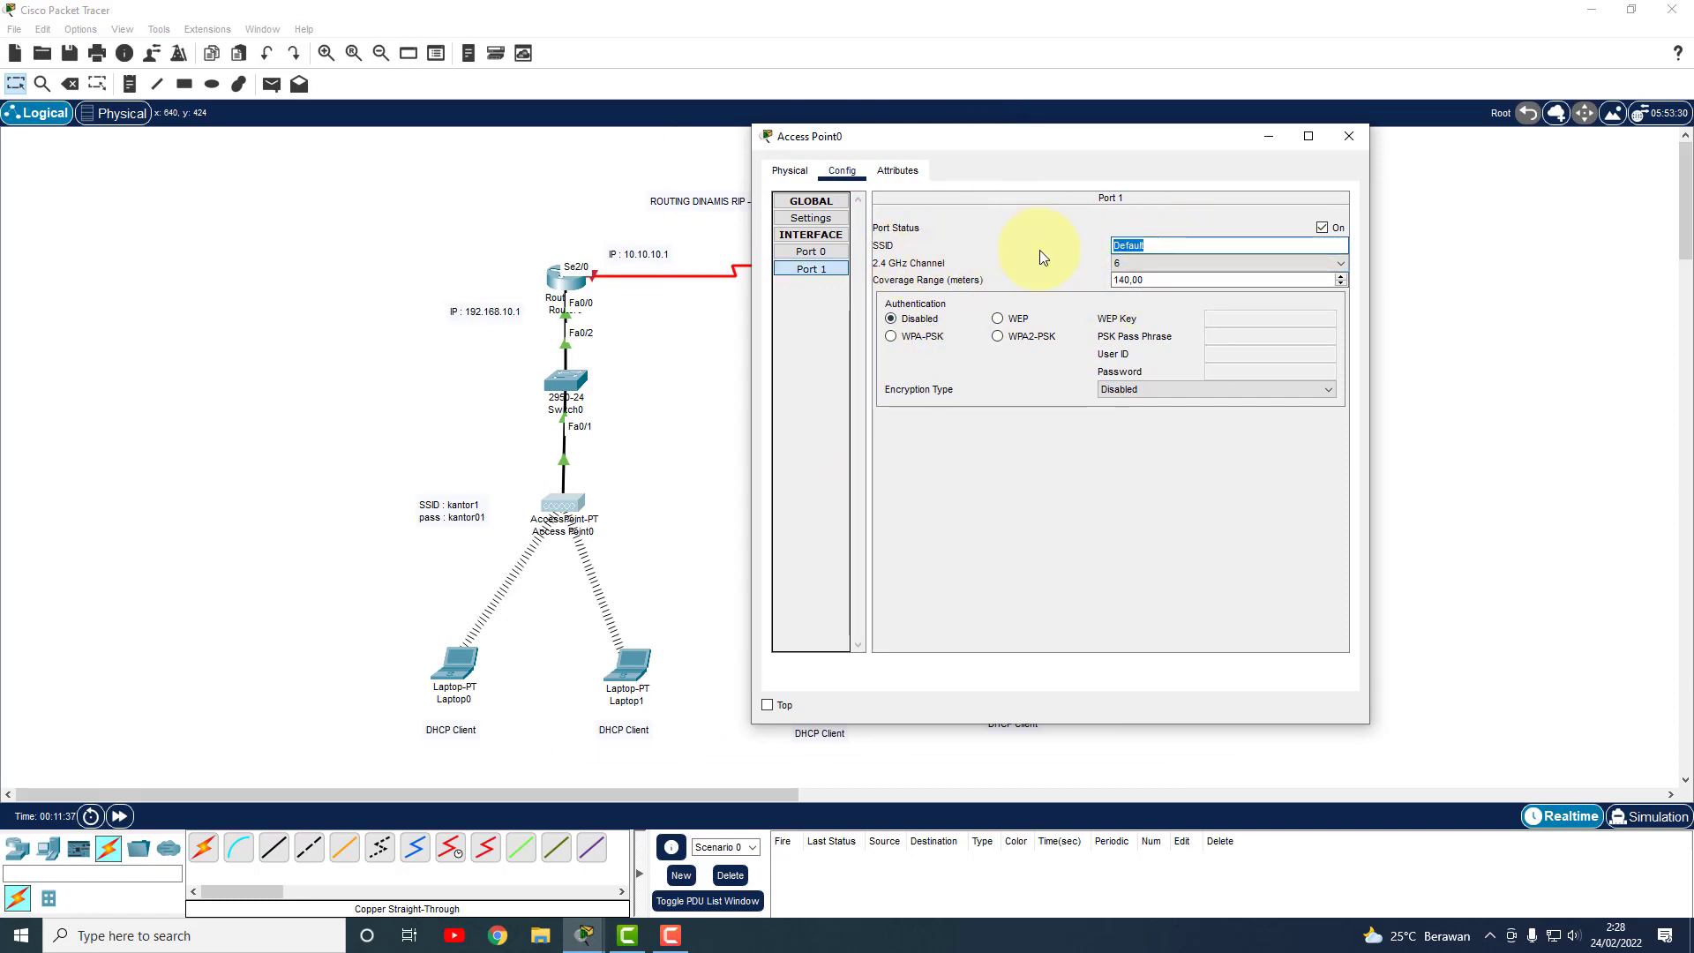
pyautogui.write('kantor1')
pyautogui.click(923, 342)
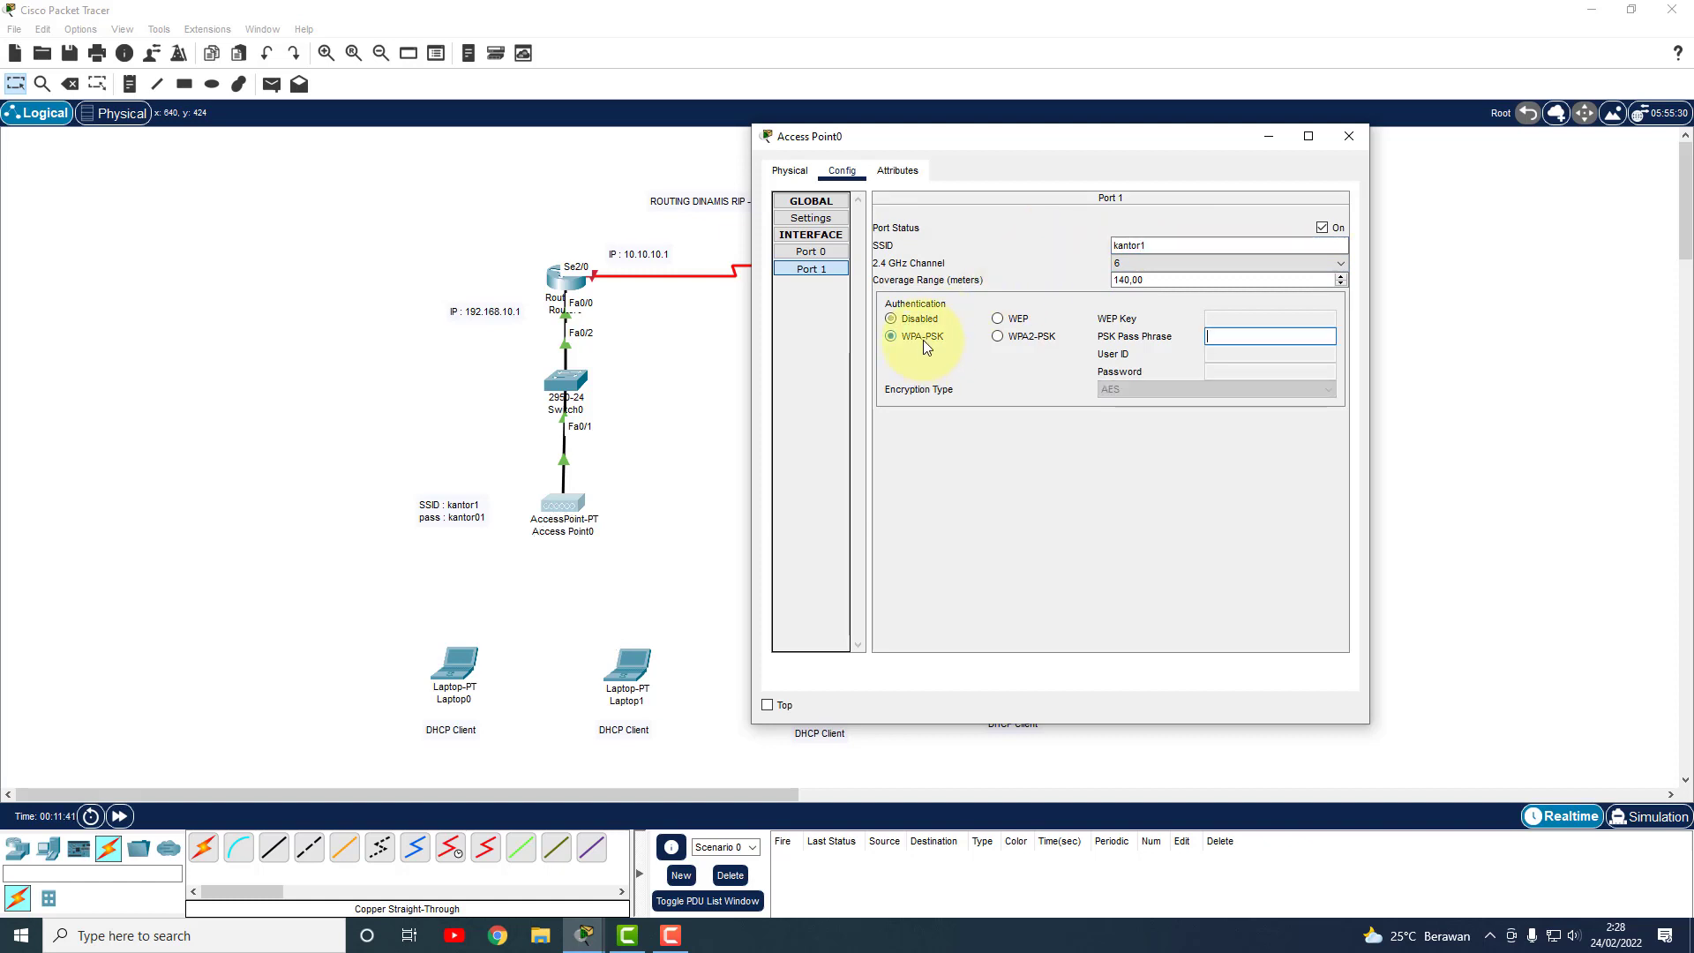
pyautogui.click(1231, 332)
pyautogui.write('Kant')
pyautogui.press('BackSpace')
pyautogui.press('BackSpace')
pyautogui.press('BackSpace')
pyautogui.press('BackSpace')
pyautogui.press('BackSpace')
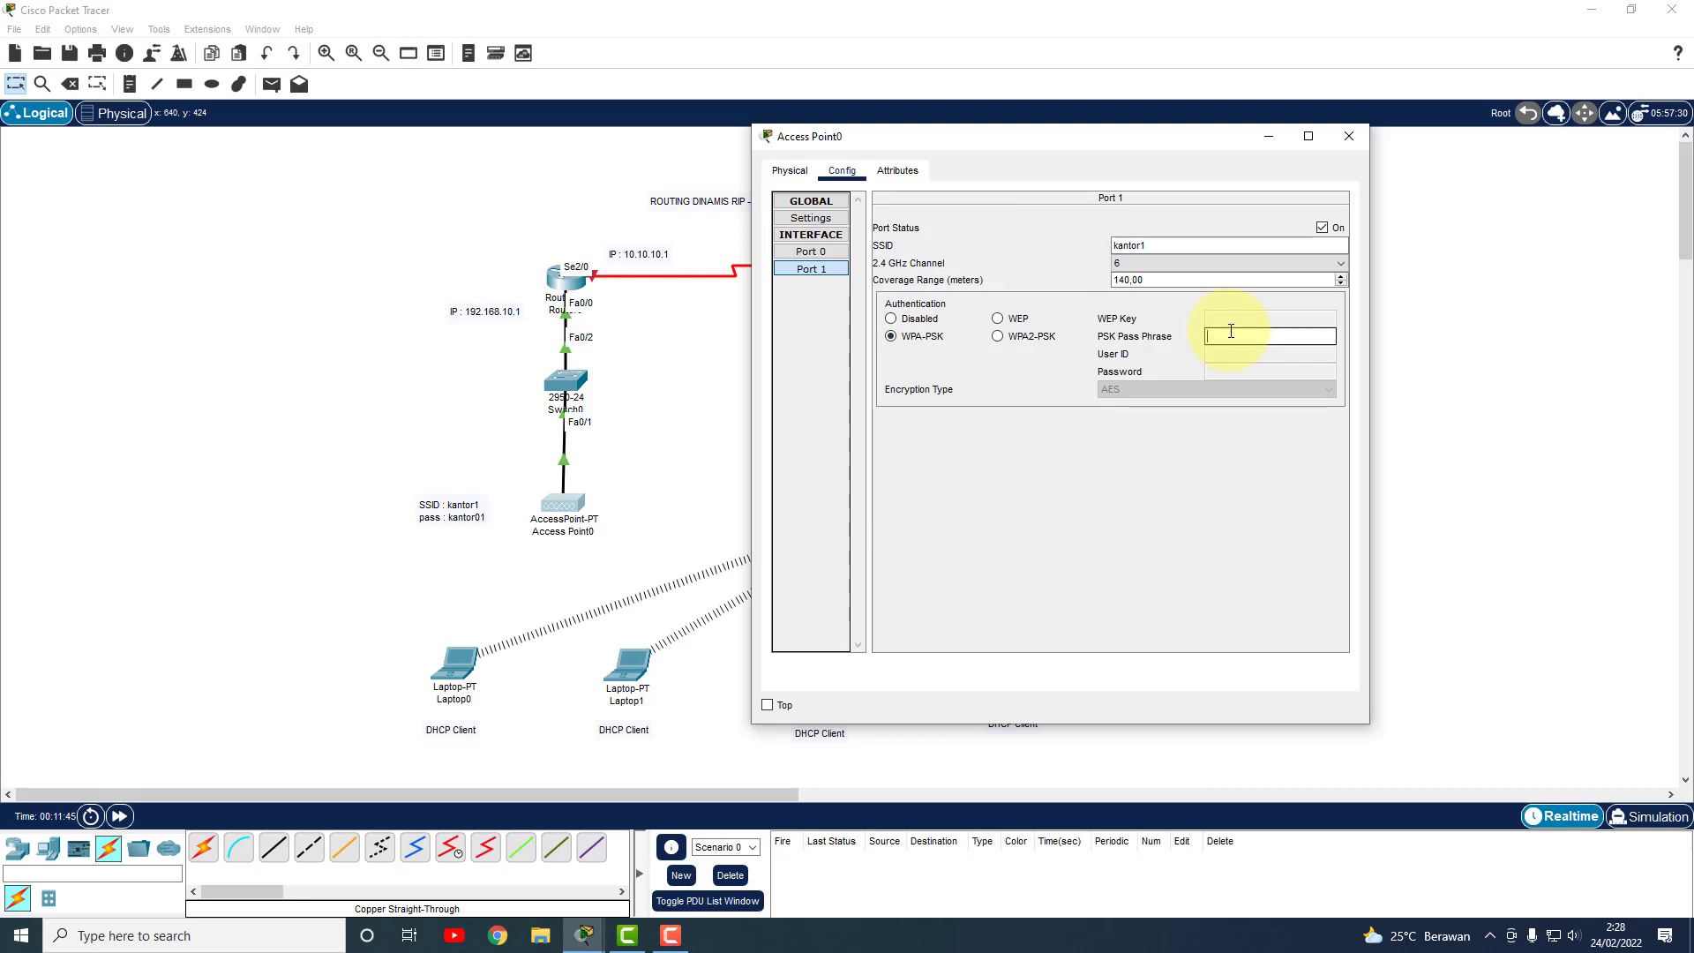
pyautogui.write('kantor01')
pyautogui.click(1349, 135)
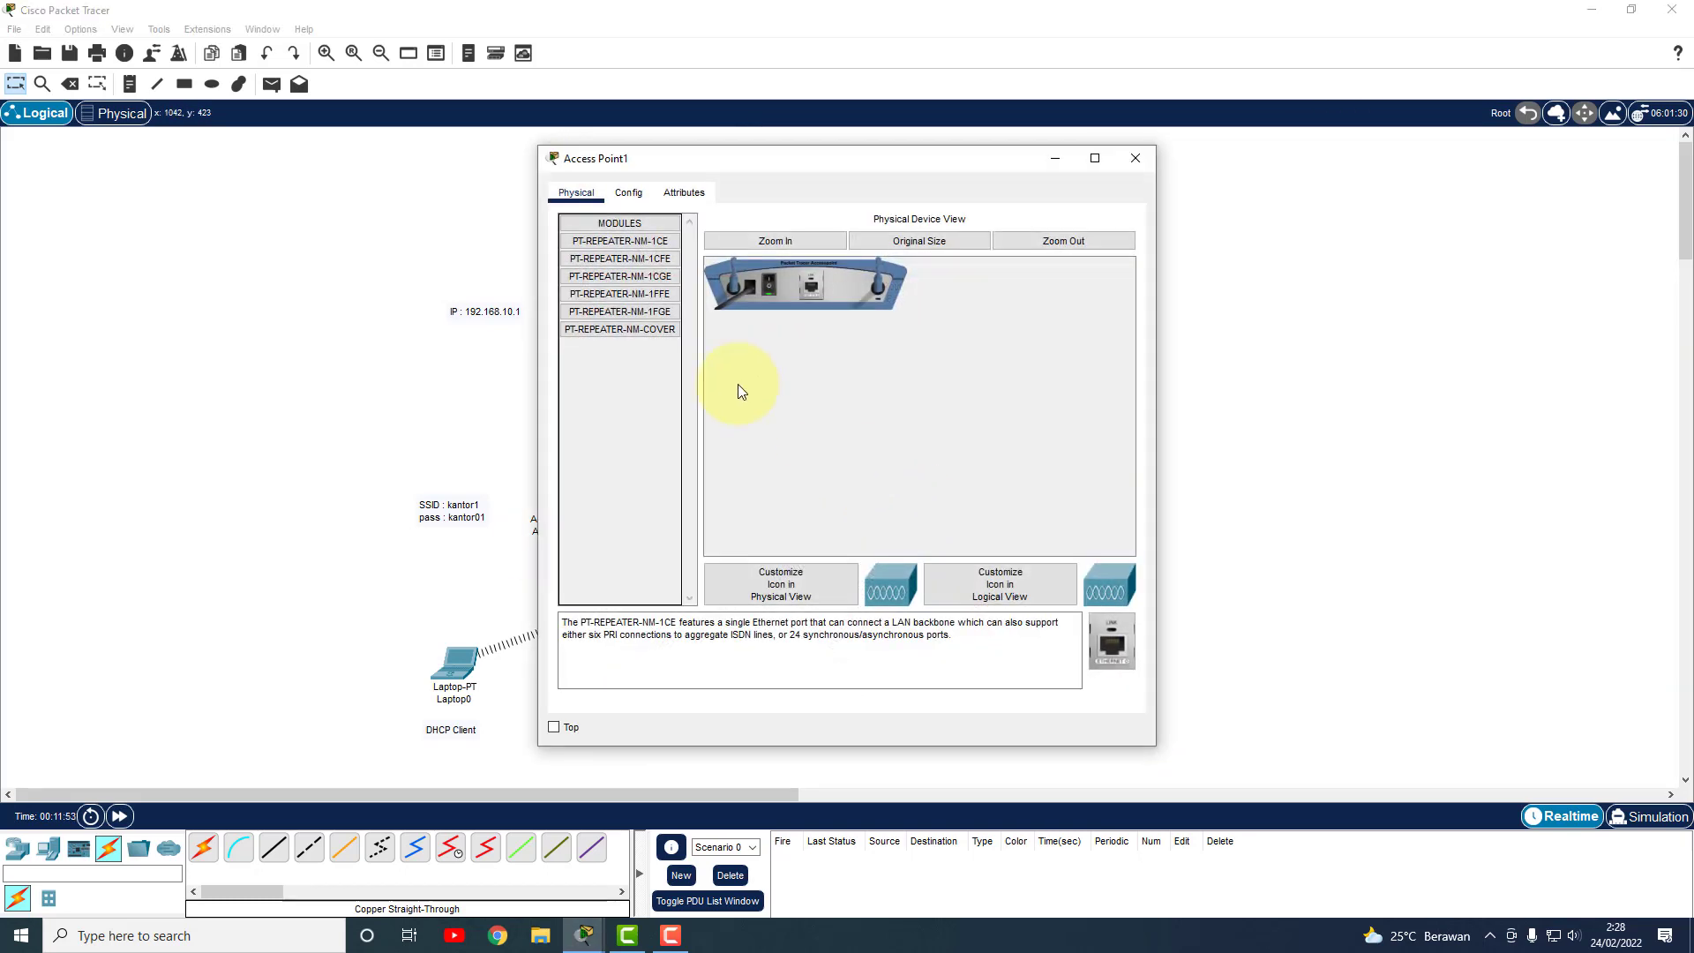
# On Access Point1's Port 1, replace the Default SSID with kantor2 and enable WPA-PSK with the pre-shared passphrase.
pyautogui.click(630, 193)
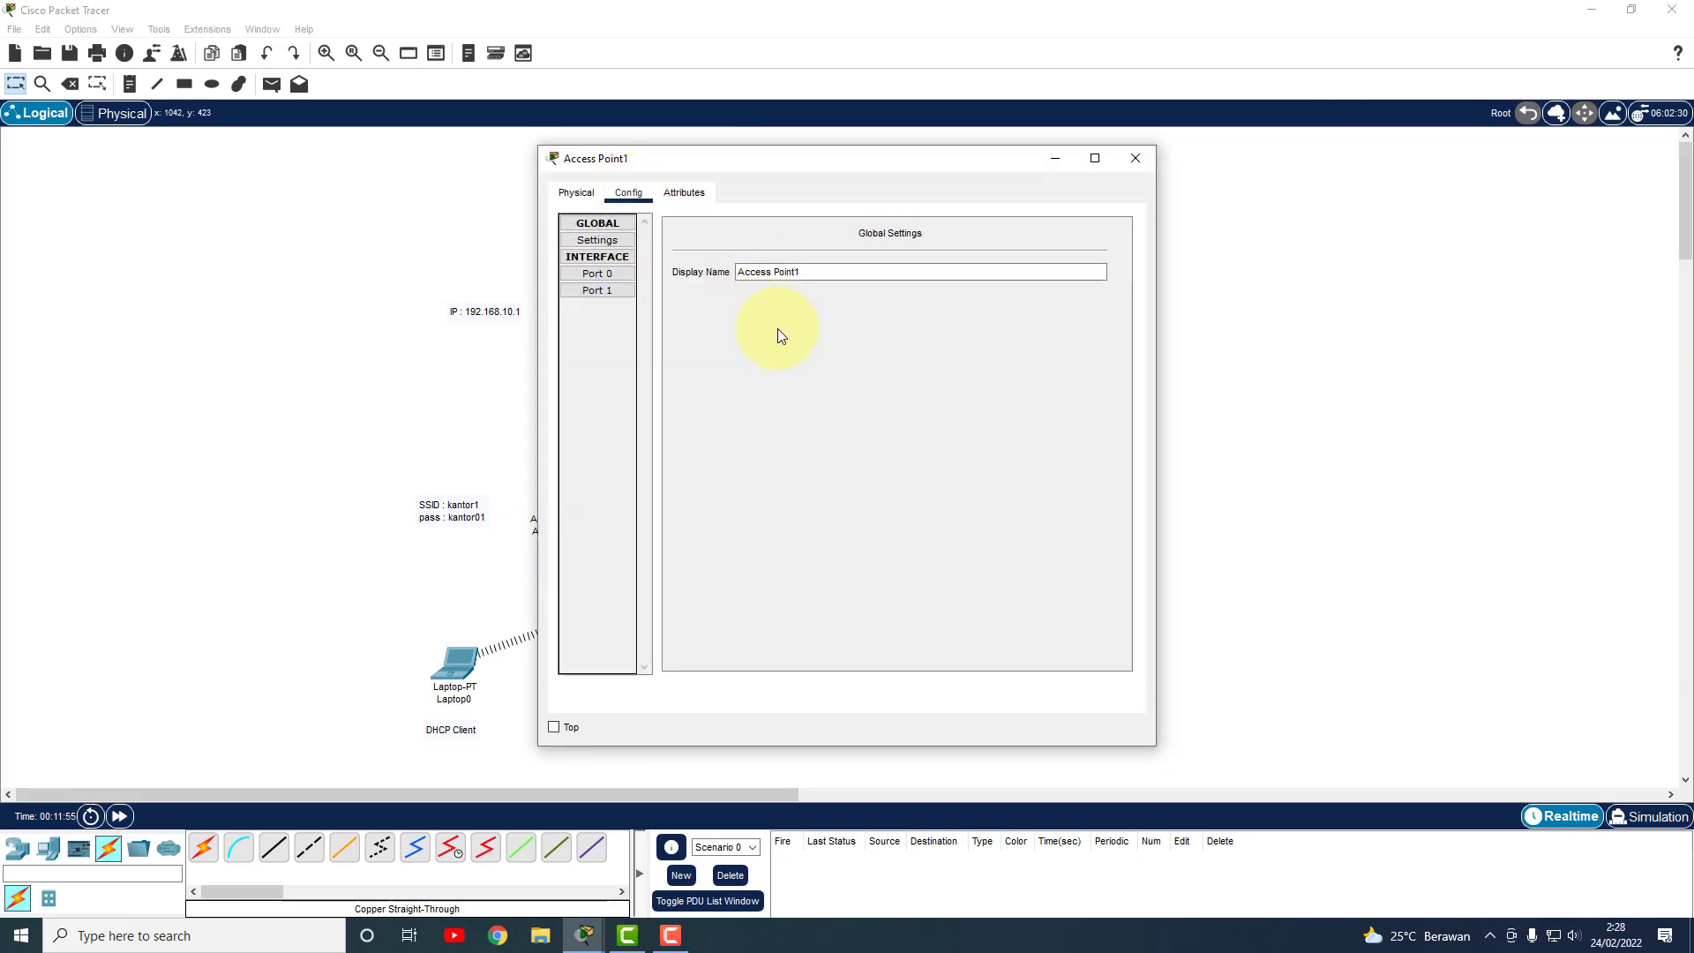
pyautogui.click(628, 291)
pyautogui.click(953, 267)
pyautogui.moveTo(953, 266); pyautogui.dragTo(859, 267)
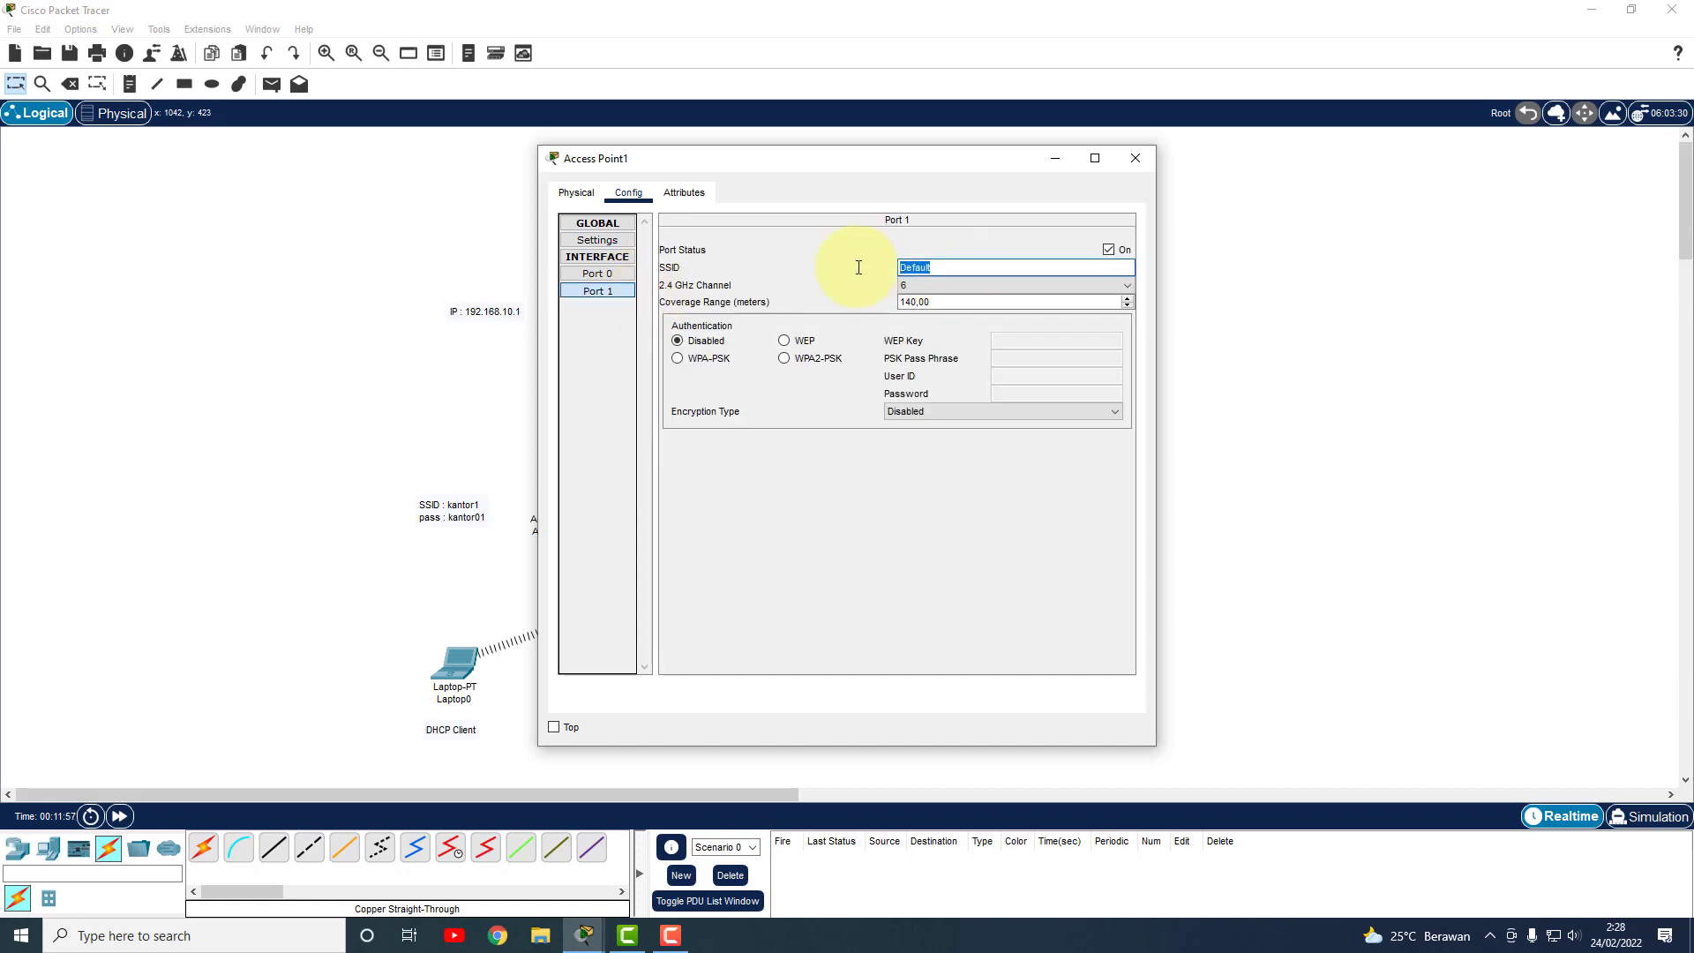
pyautogui.write('kantor2')
pyautogui.click(704, 360)
pyautogui.click(1015, 358)
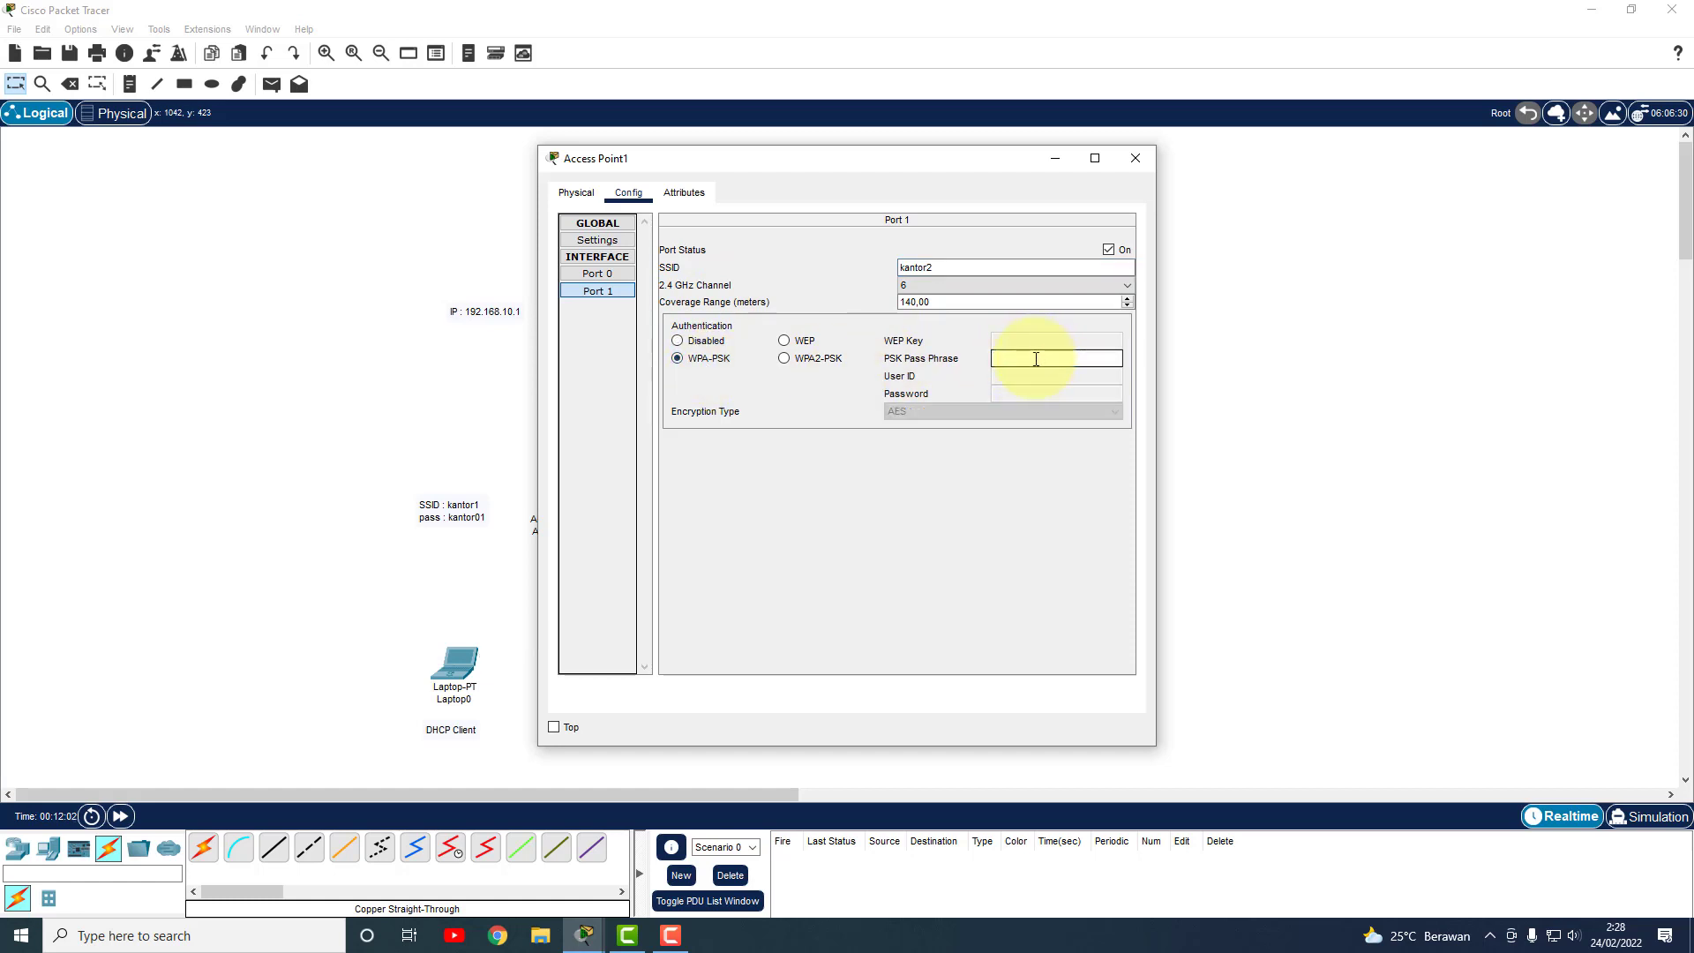
pyautogui.write('kantor02')
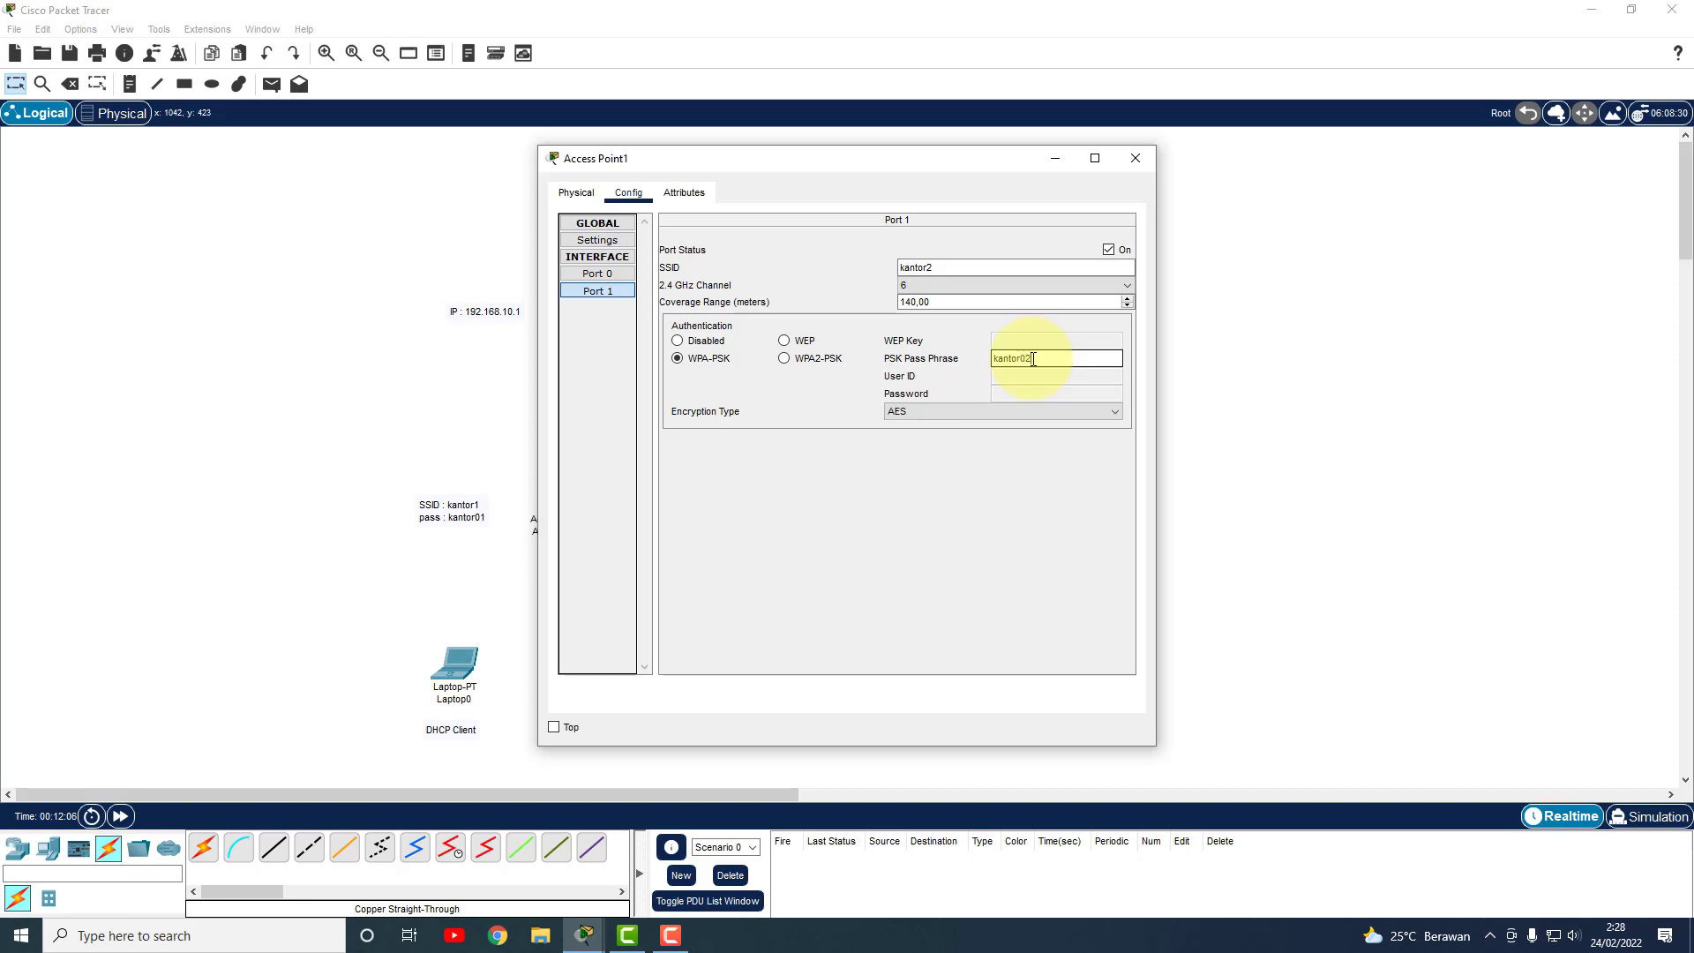
pyautogui.click(1138, 160)
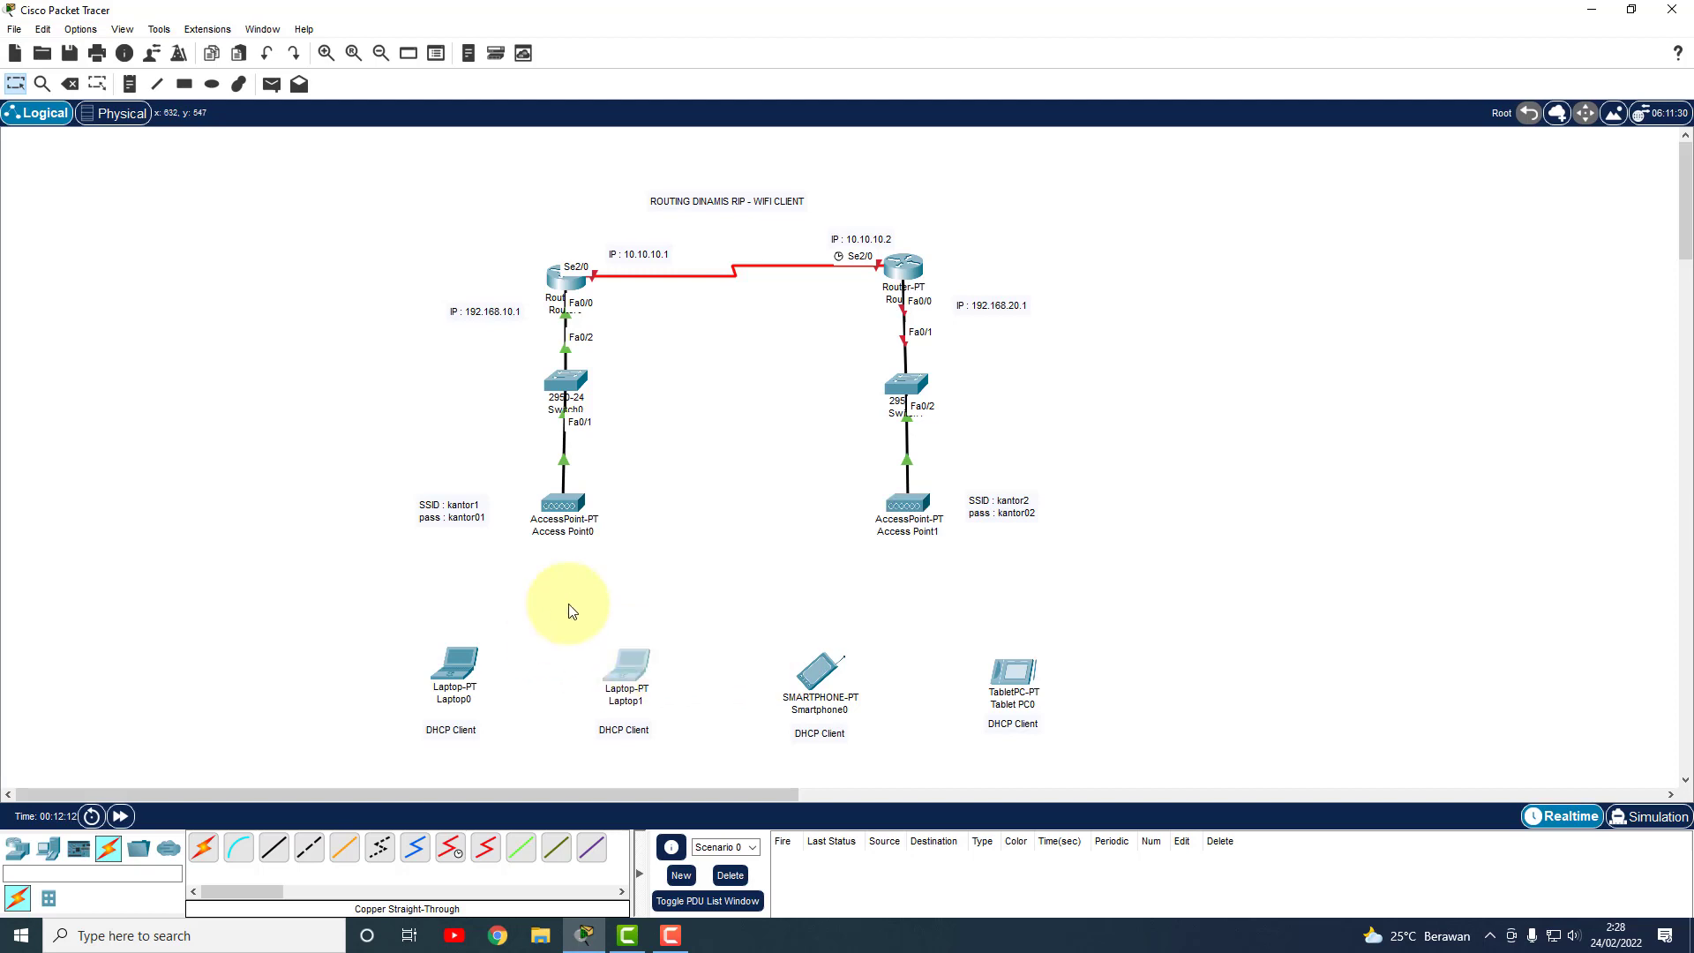
pyautogui.click(472, 653)
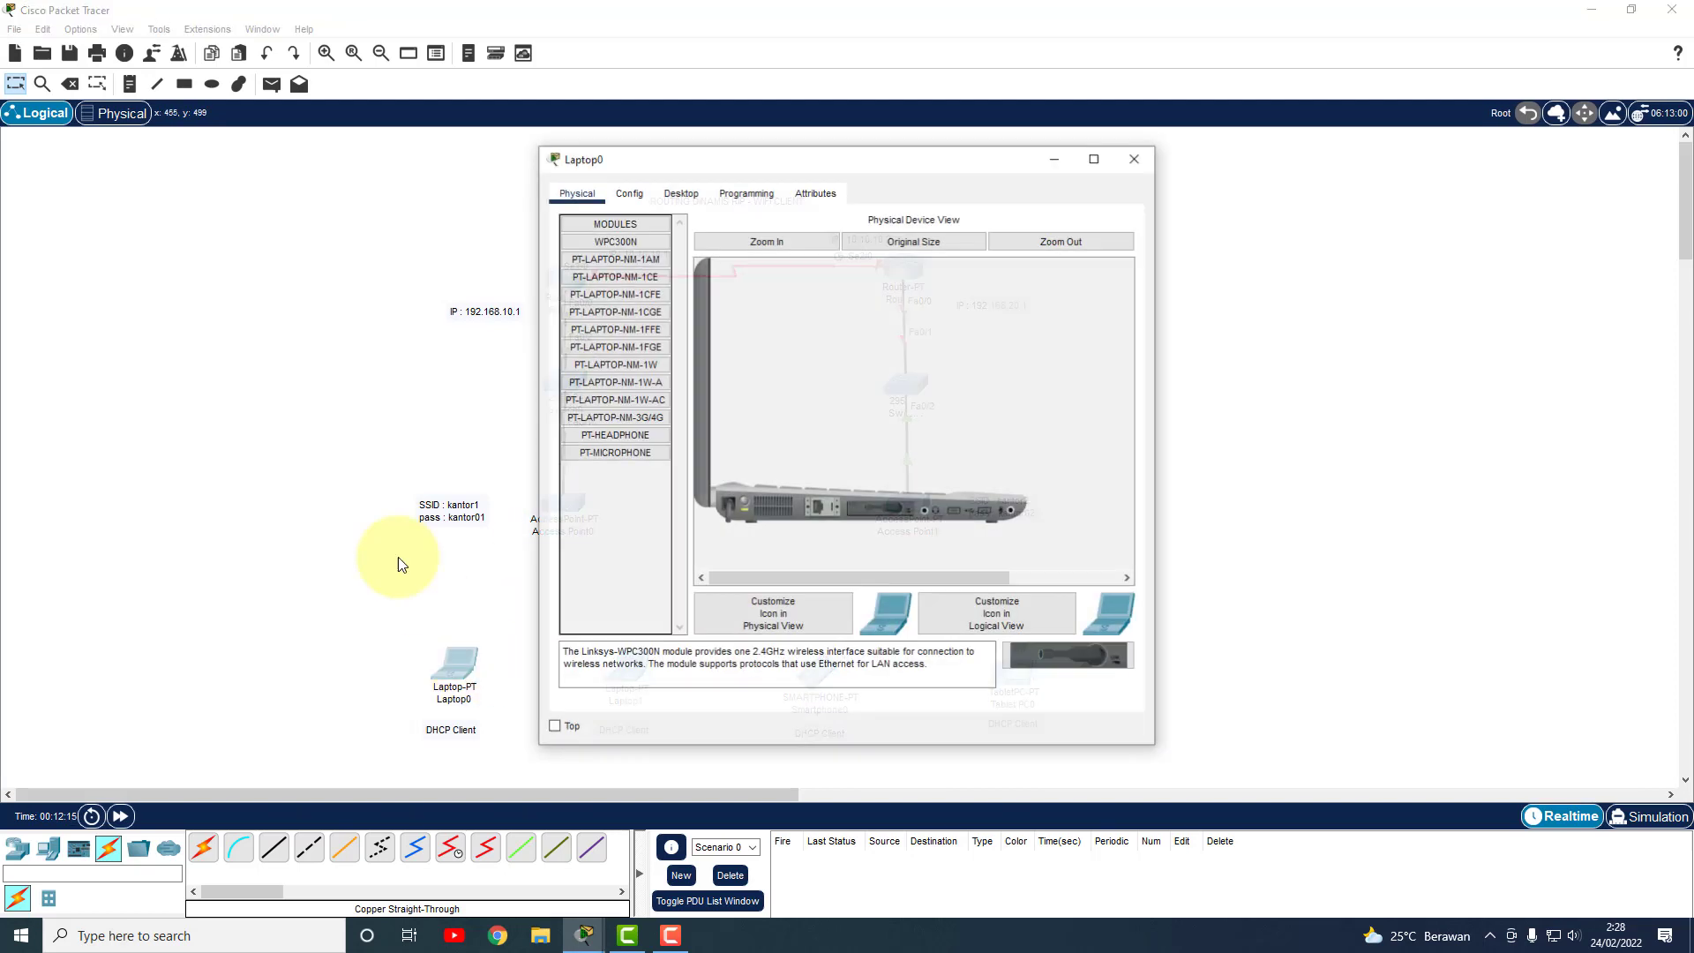
# In Laptop0's PC Wireless client, rescan the networks and choose kantor1 to connect.
pyautogui.click(625, 194)
pyautogui.click(668, 192)
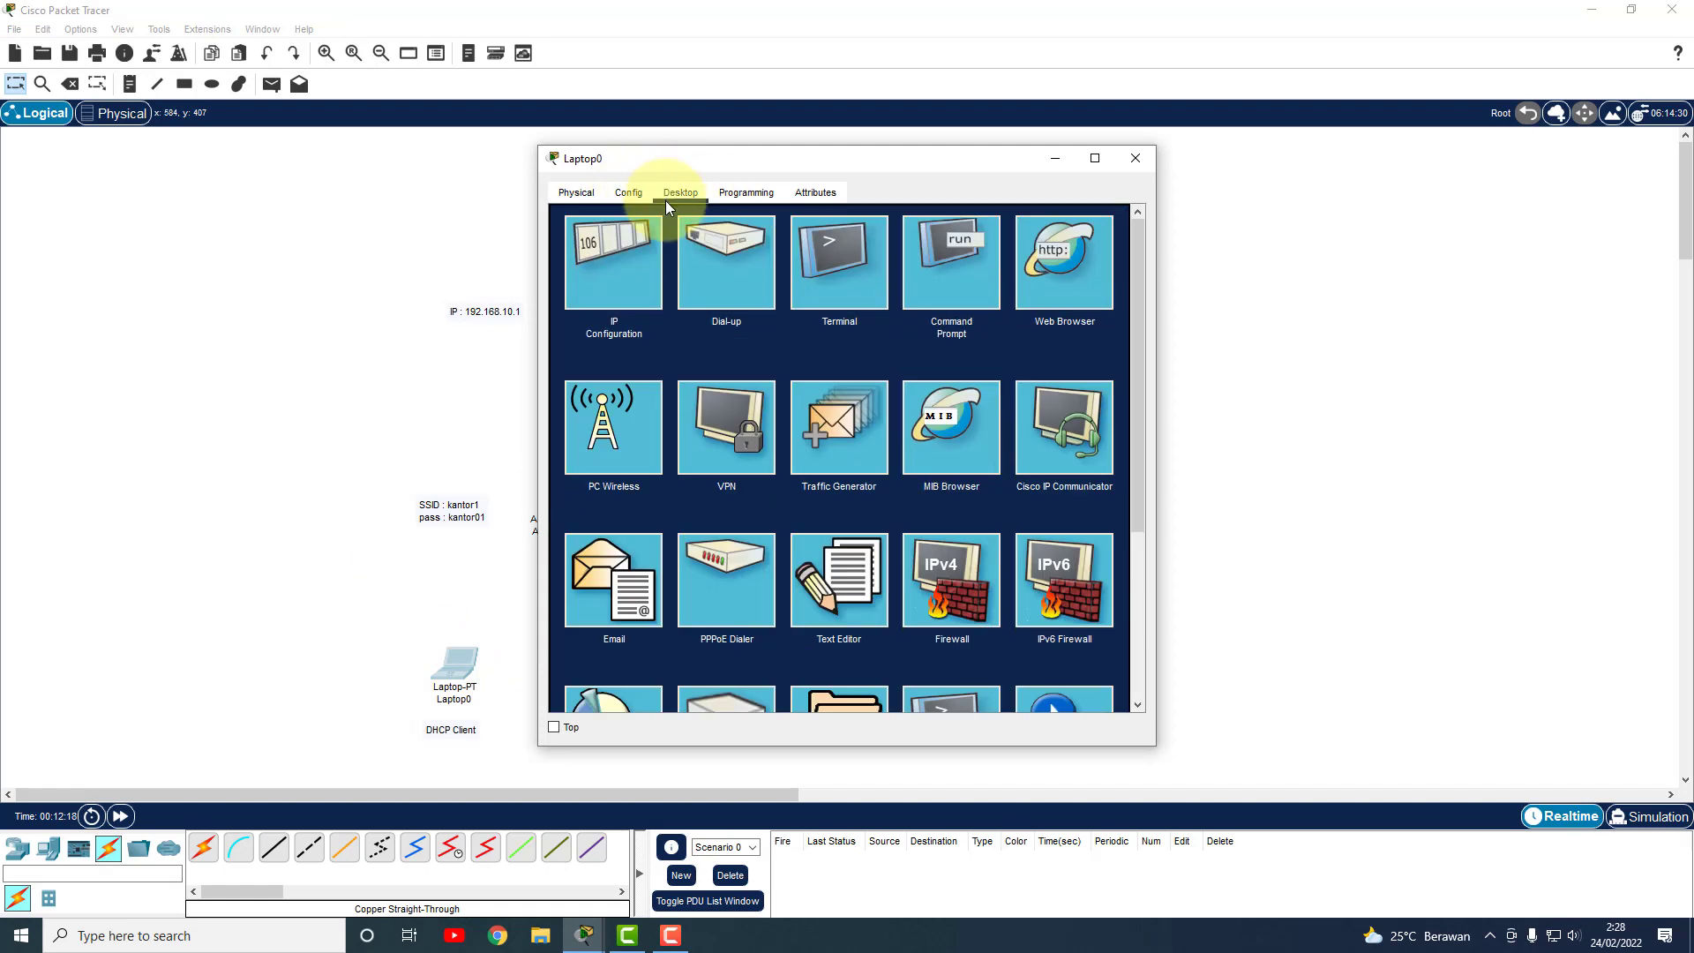
pyautogui.click(621, 429)
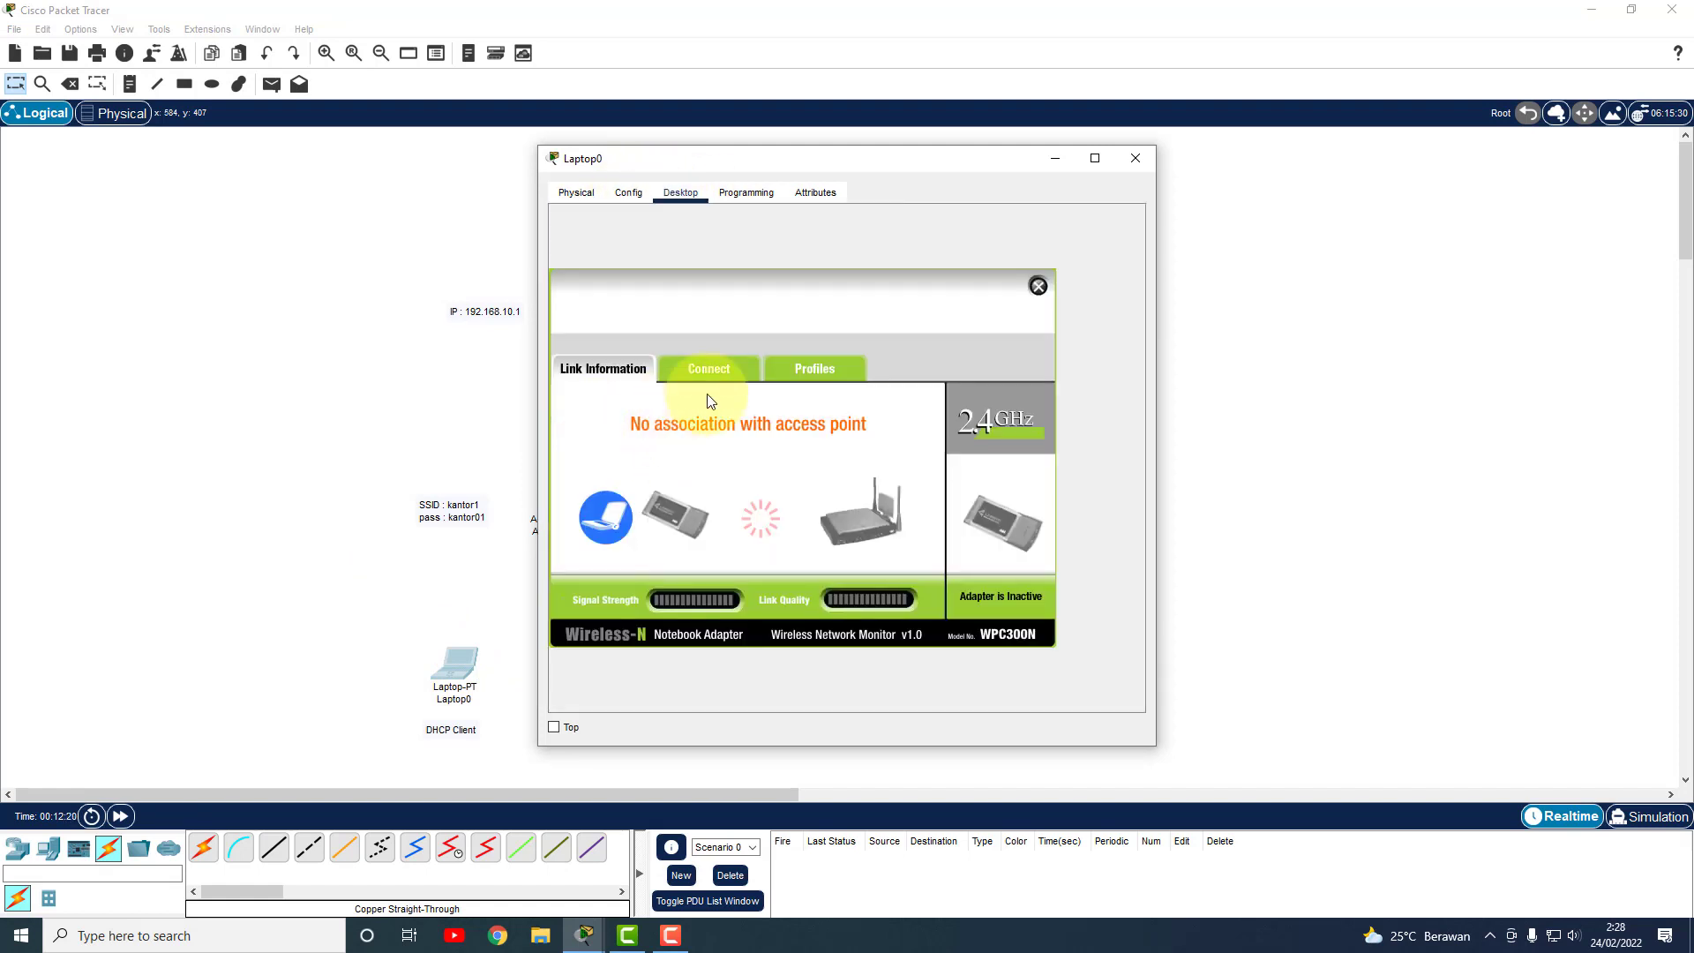
pyautogui.click(715, 368)
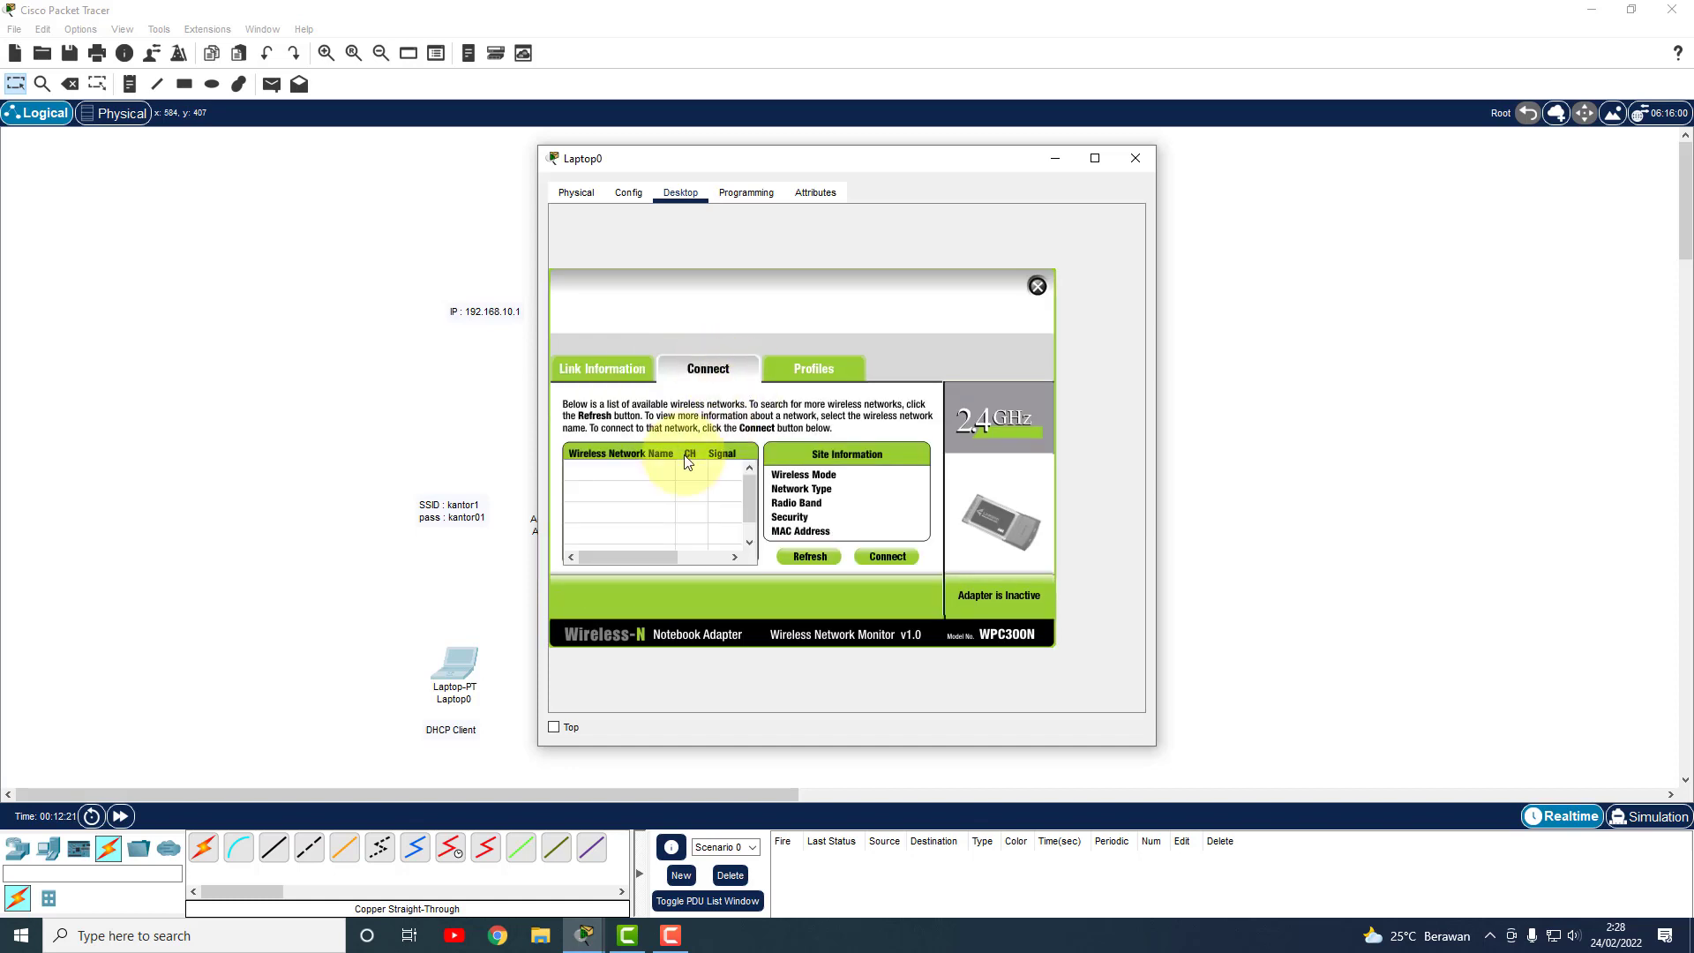
pyautogui.click(812, 554)
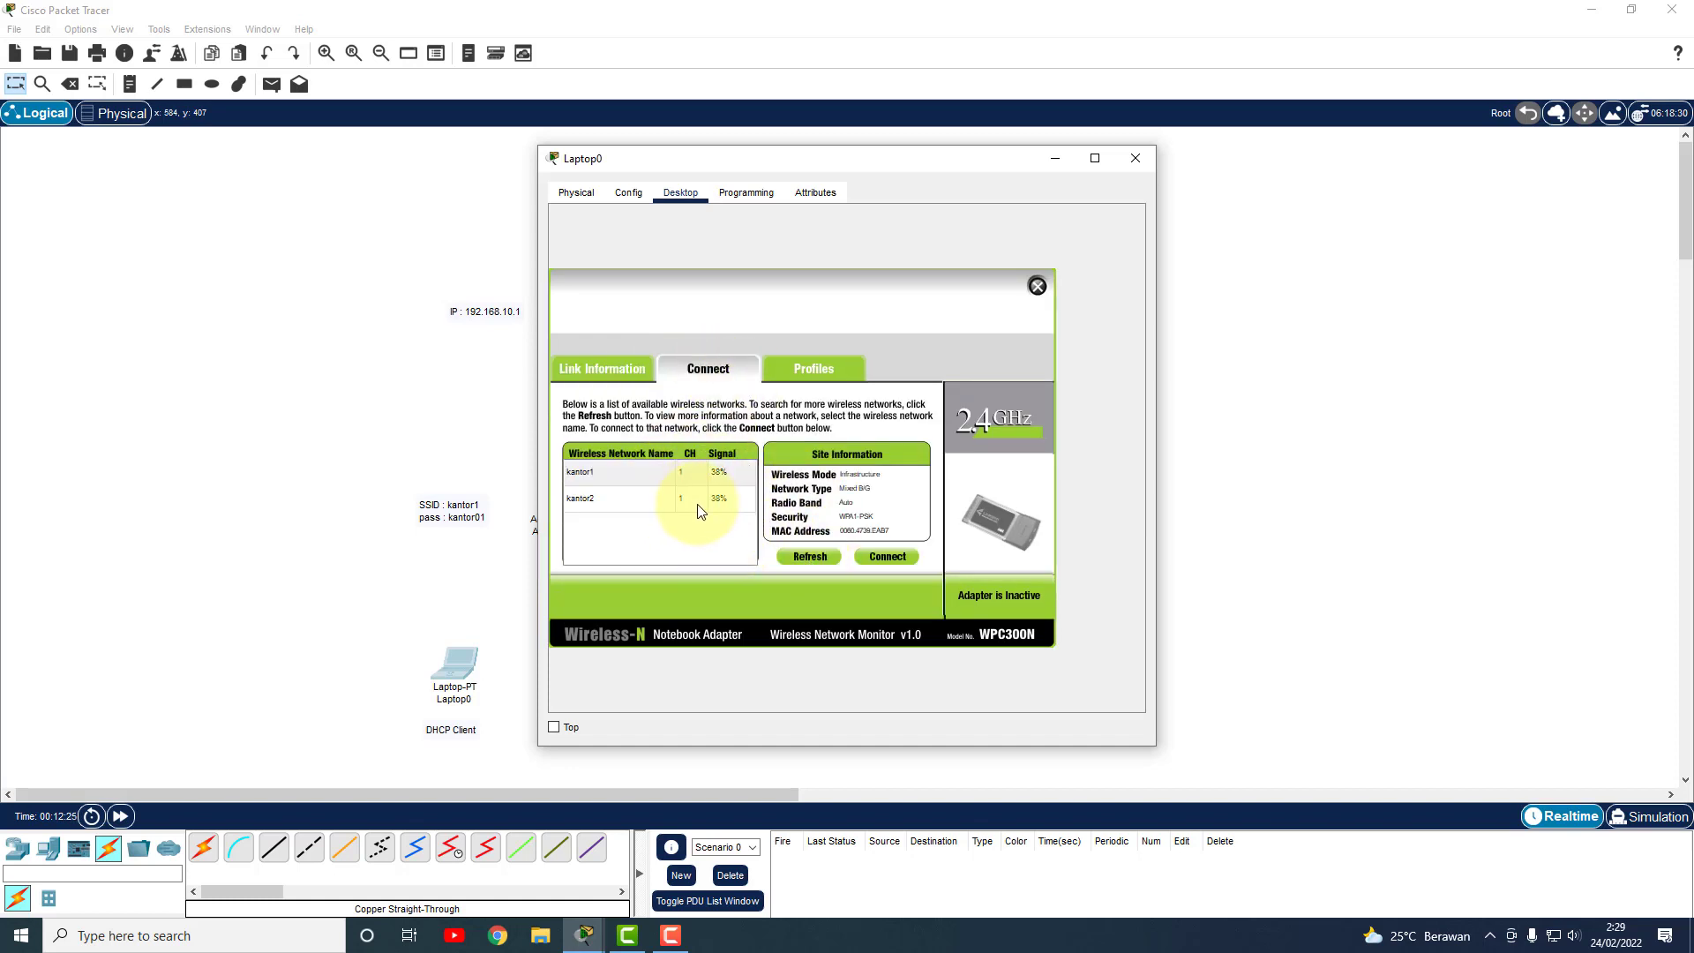
pyautogui.click(602, 476)
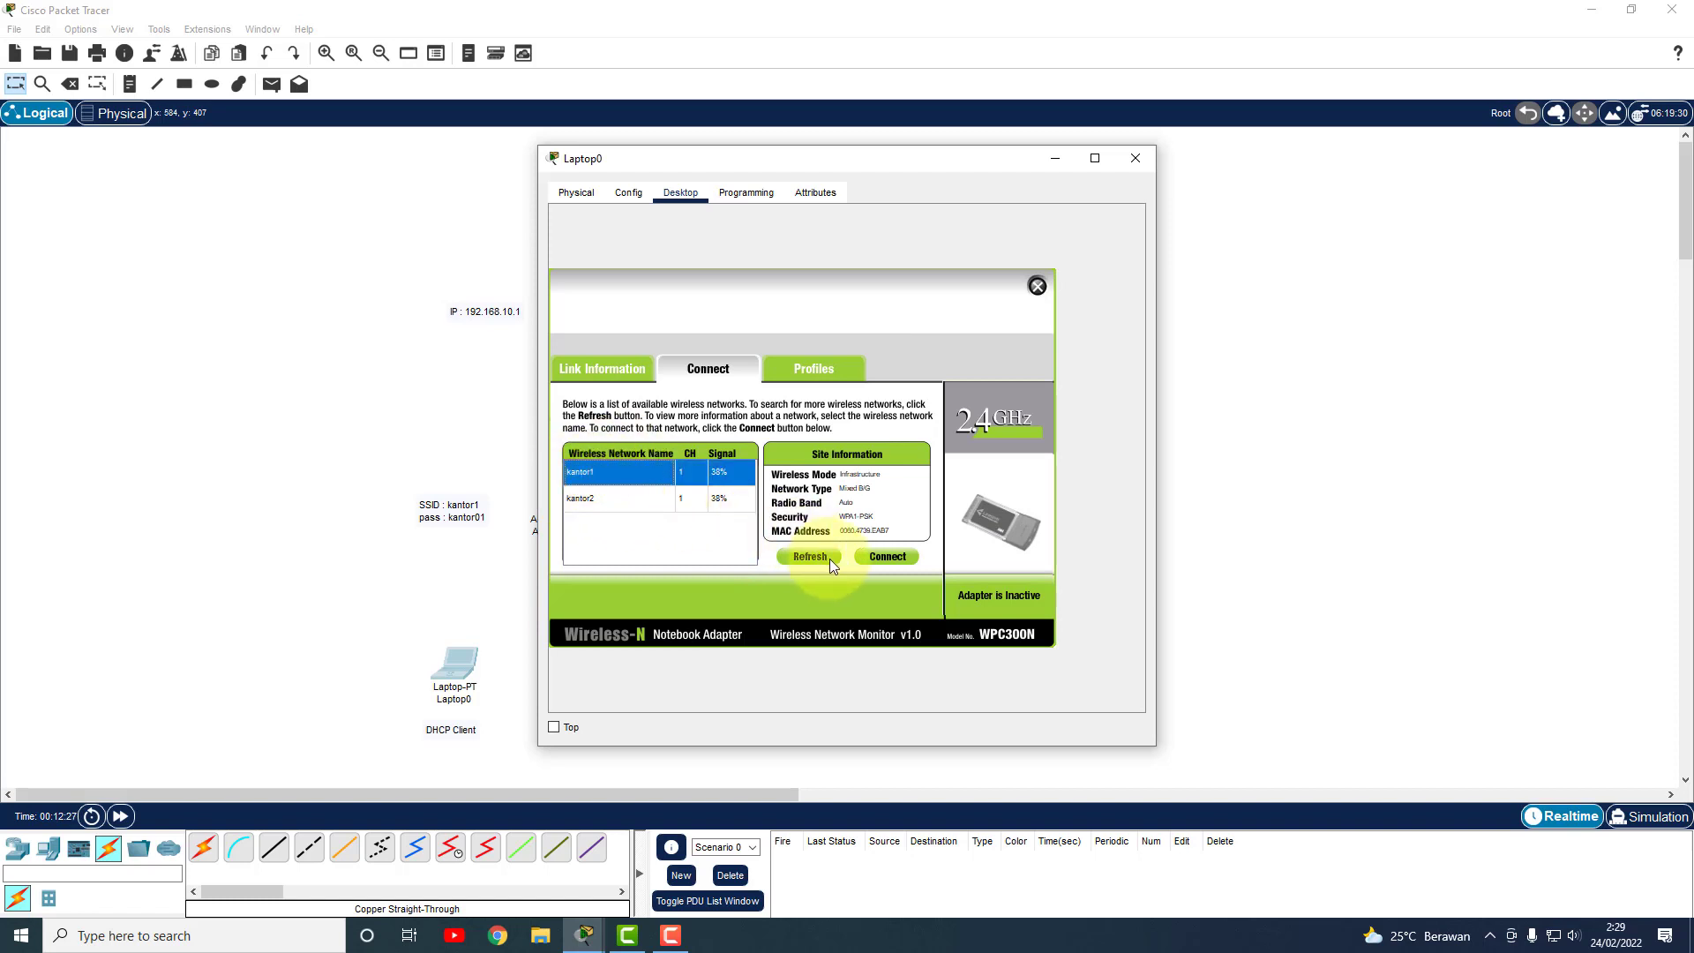
pyautogui.click(887, 556)
# Enter the kantor1 pre-shared key to complete Laptop0's connection and close its window.
pyautogui.click(678, 516)
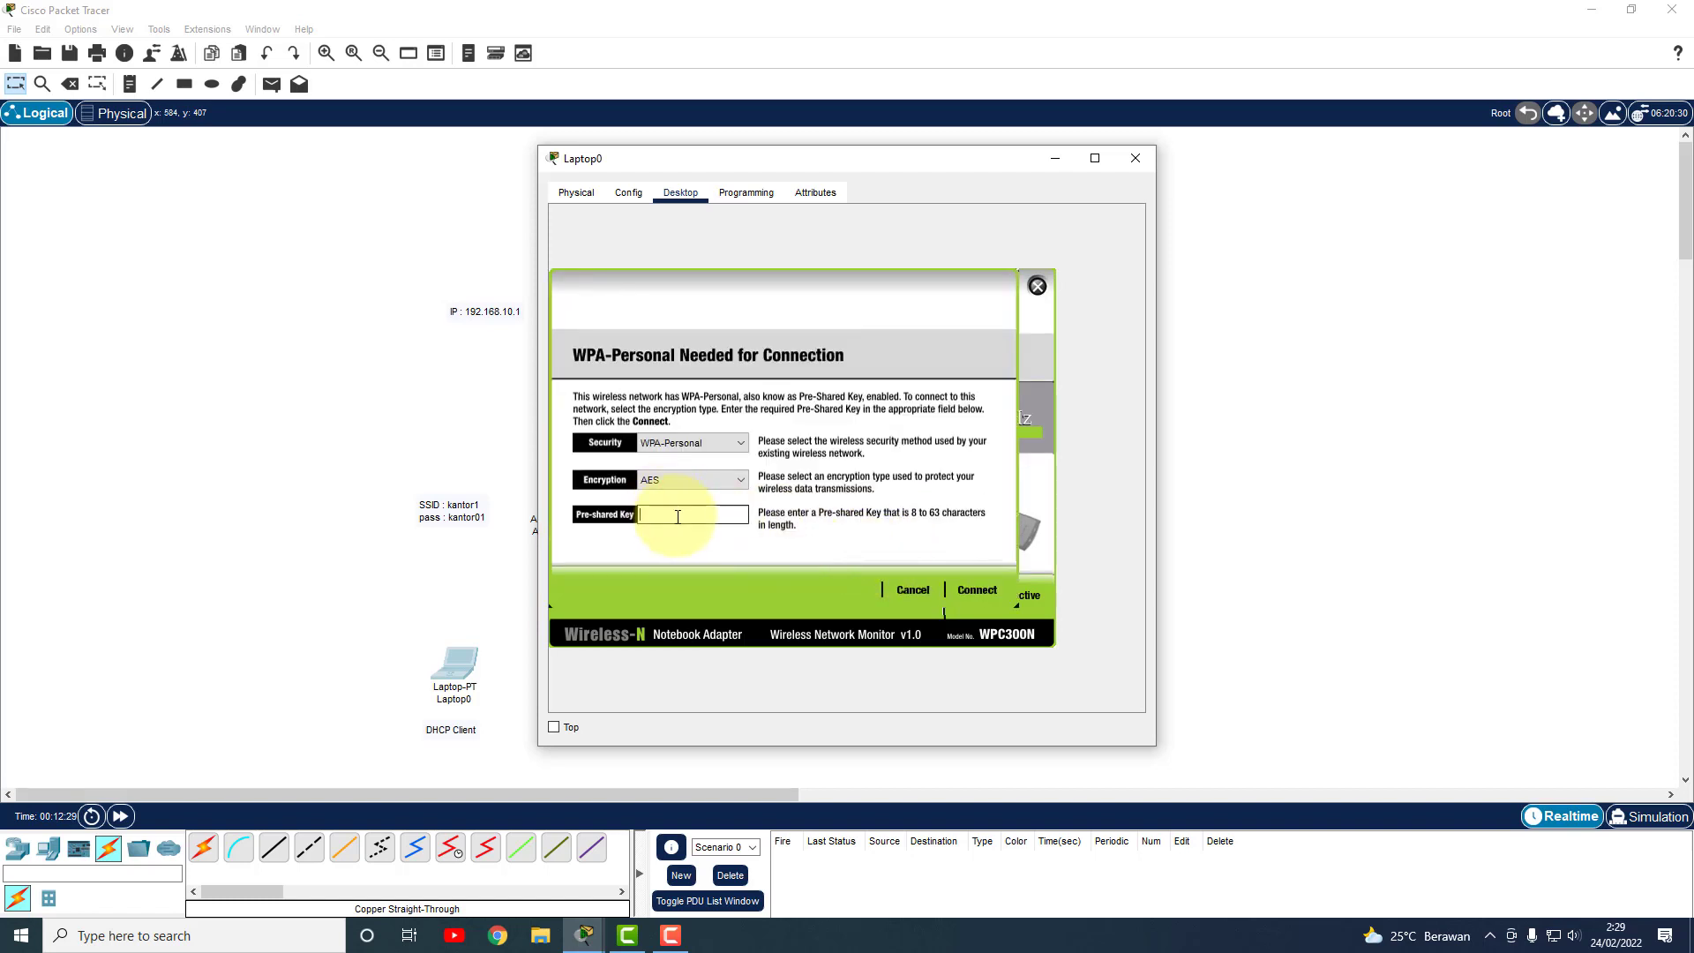
pyautogui.write('kantor01')
pyautogui.moveTo(682, 516); pyautogui.dragTo(616, 516)
pyautogui.click(997, 594)
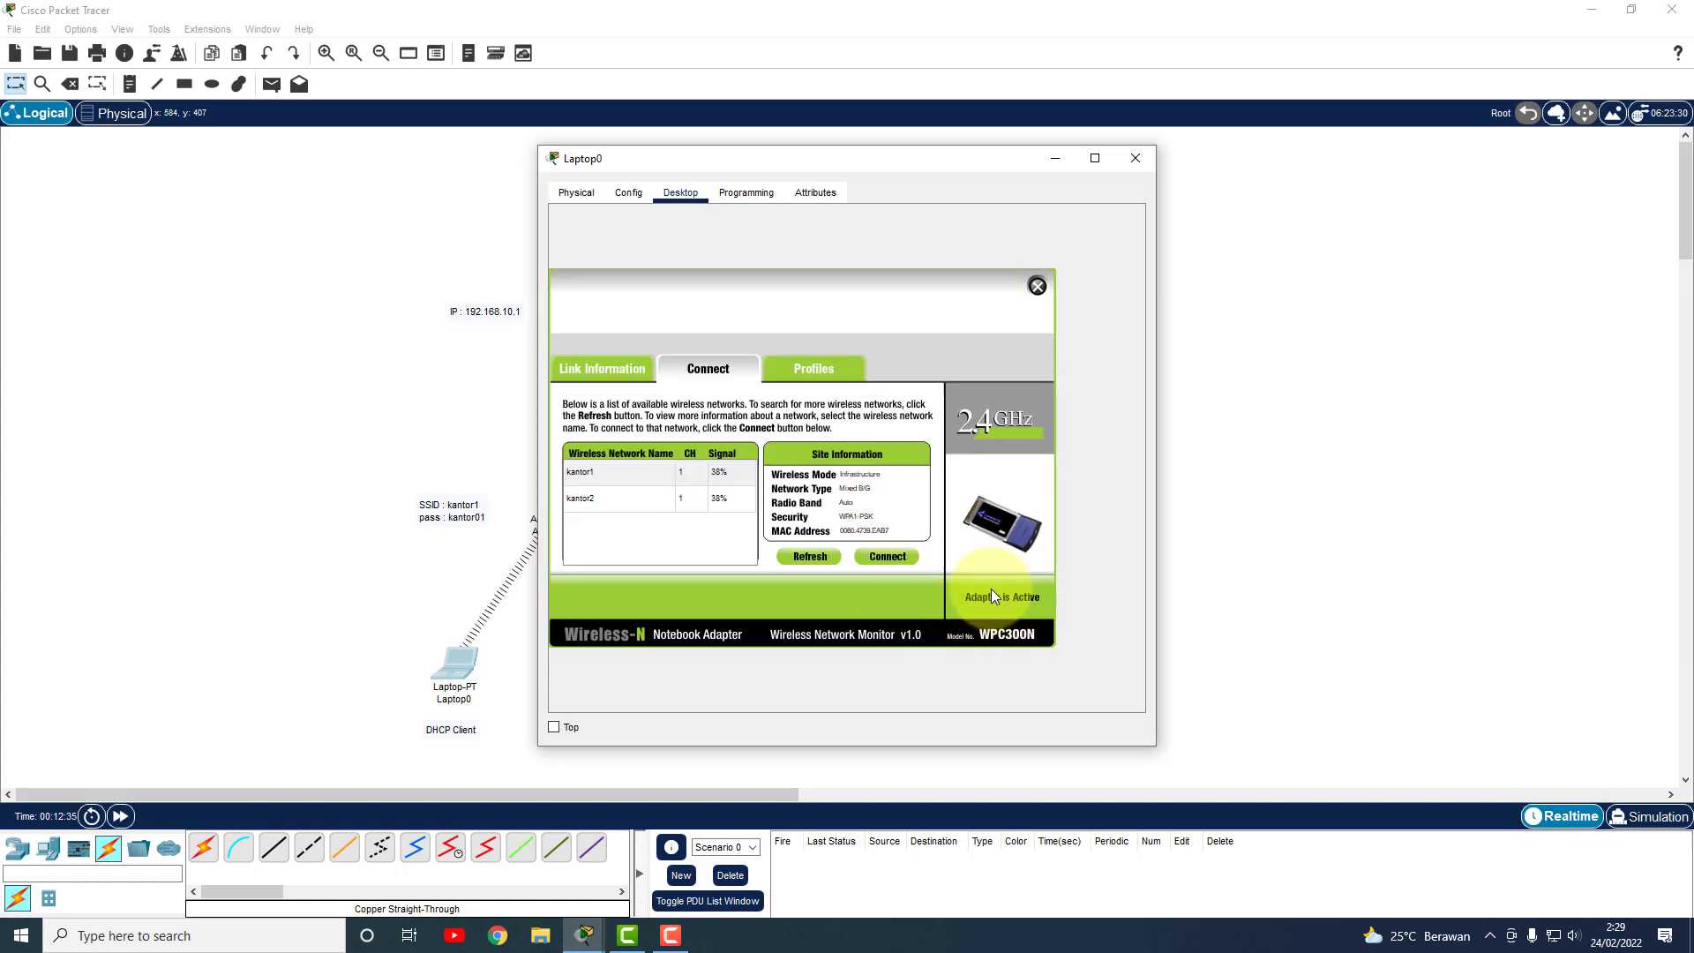
pyautogui.click(1137, 161)
pyautogui.click(623, 660)
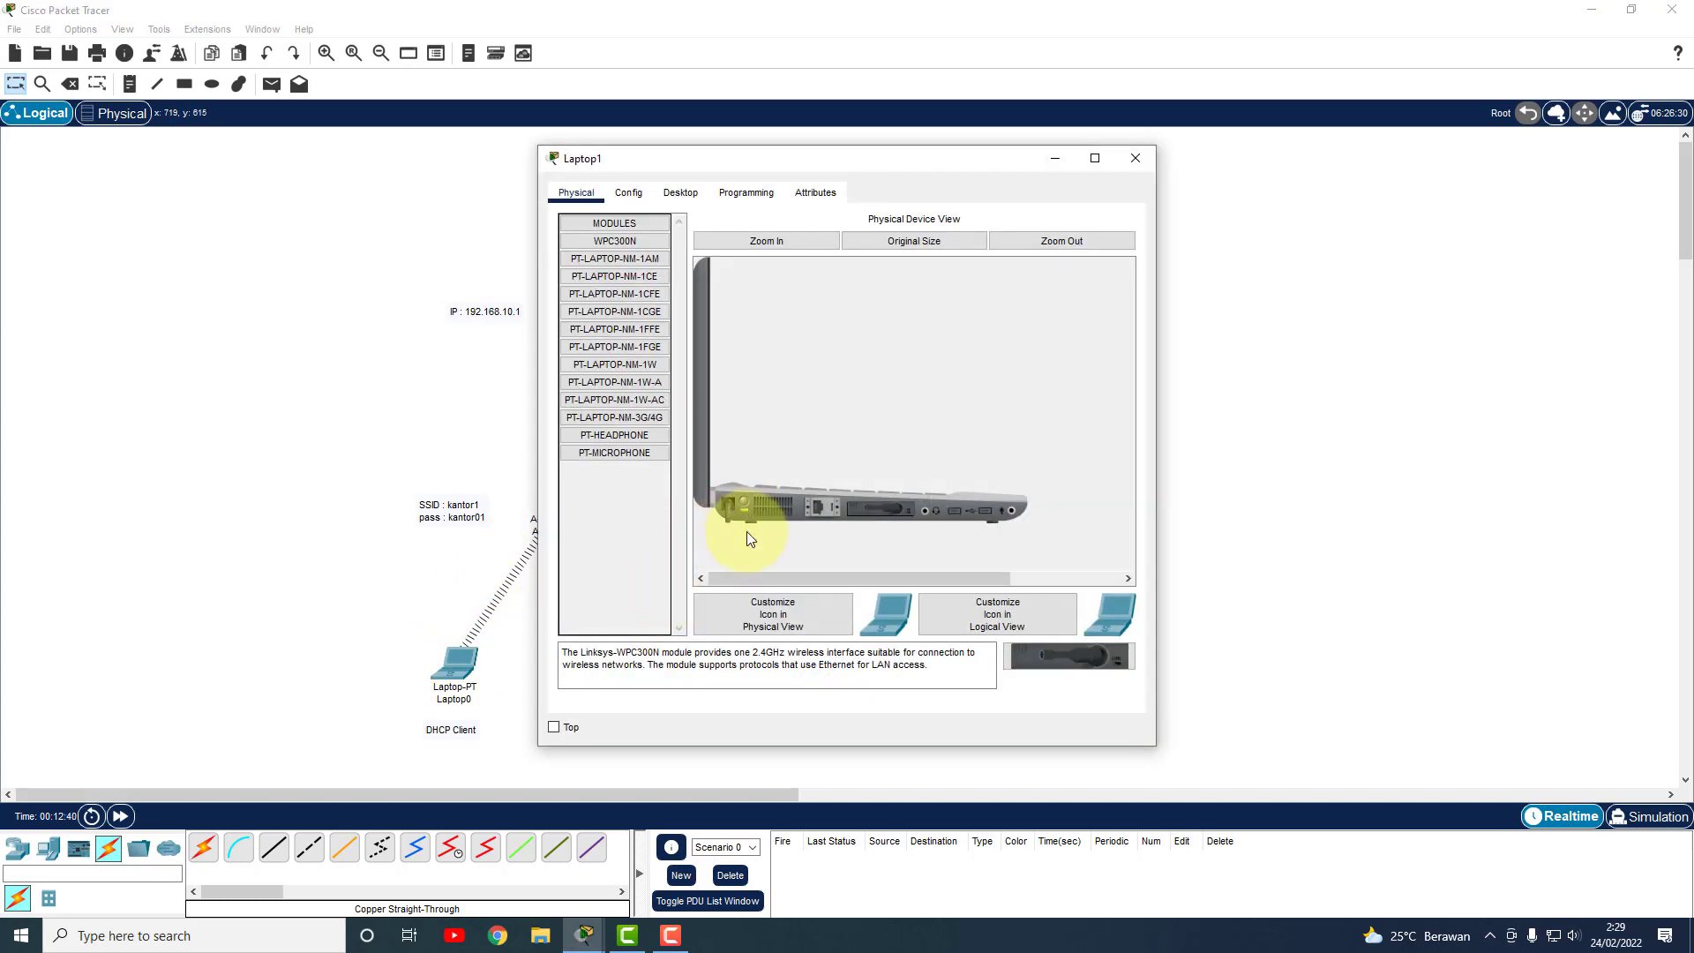
# Connect Laptop1 to kantor1 through PC Wireless using the pre-shared key, then close its windows.
pyautogui.click(695, 194)
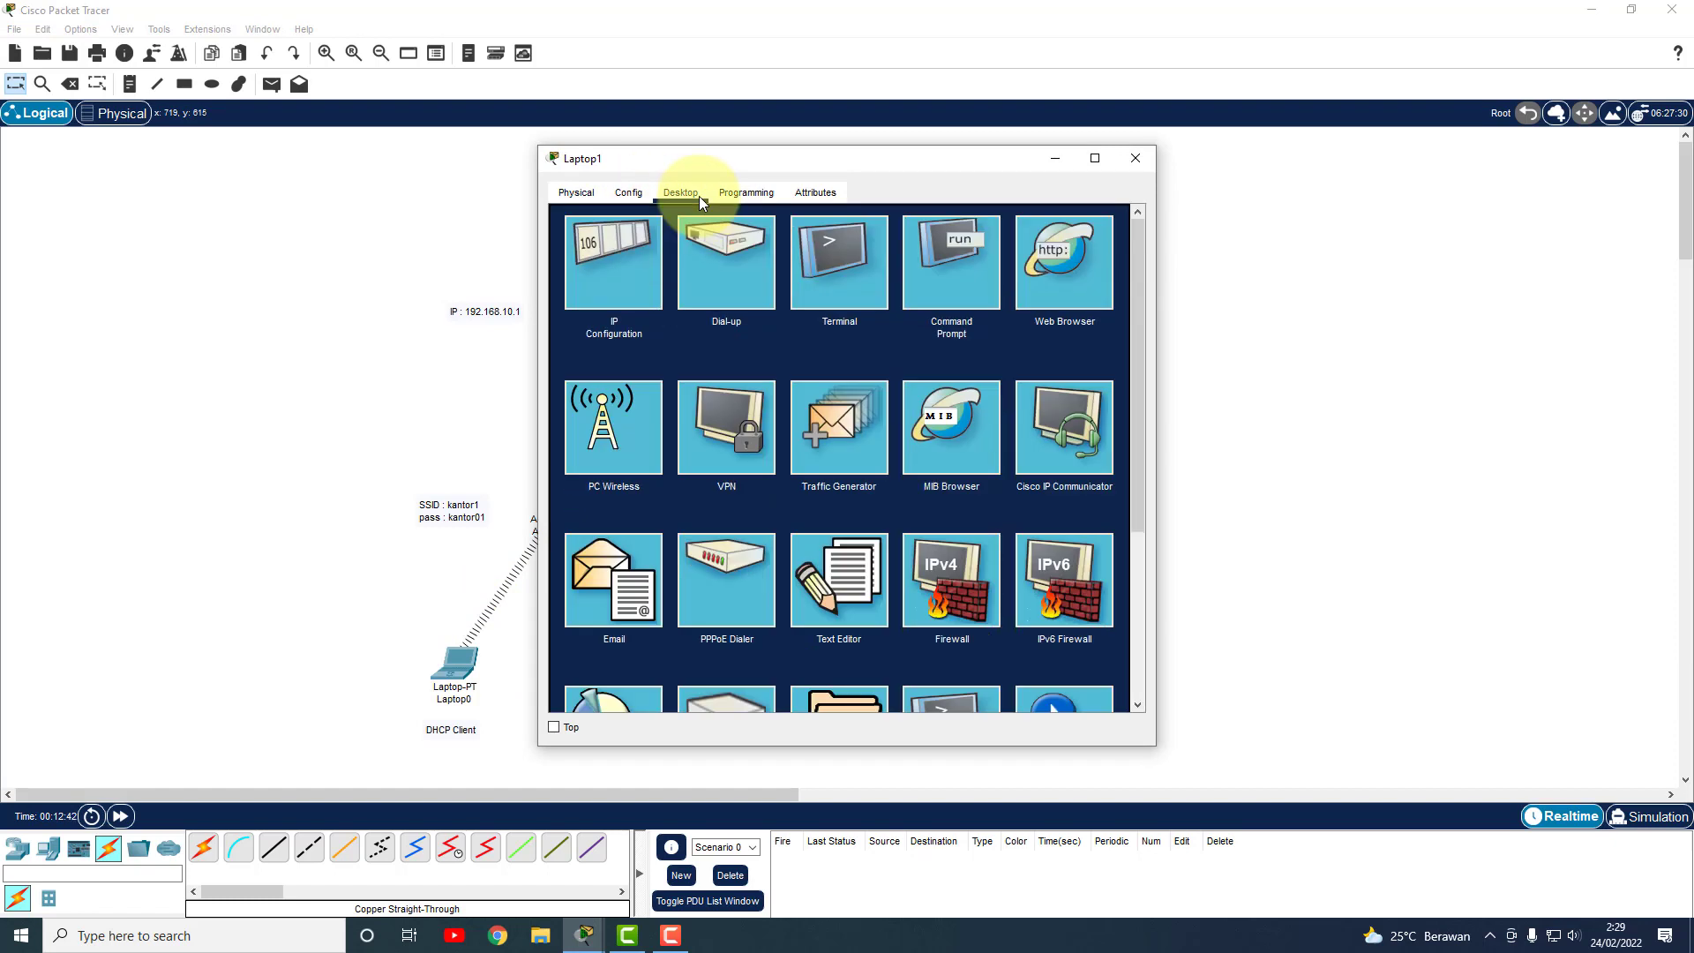
pyautogui.click(639, 471)
pyautogui.click(743, 373)
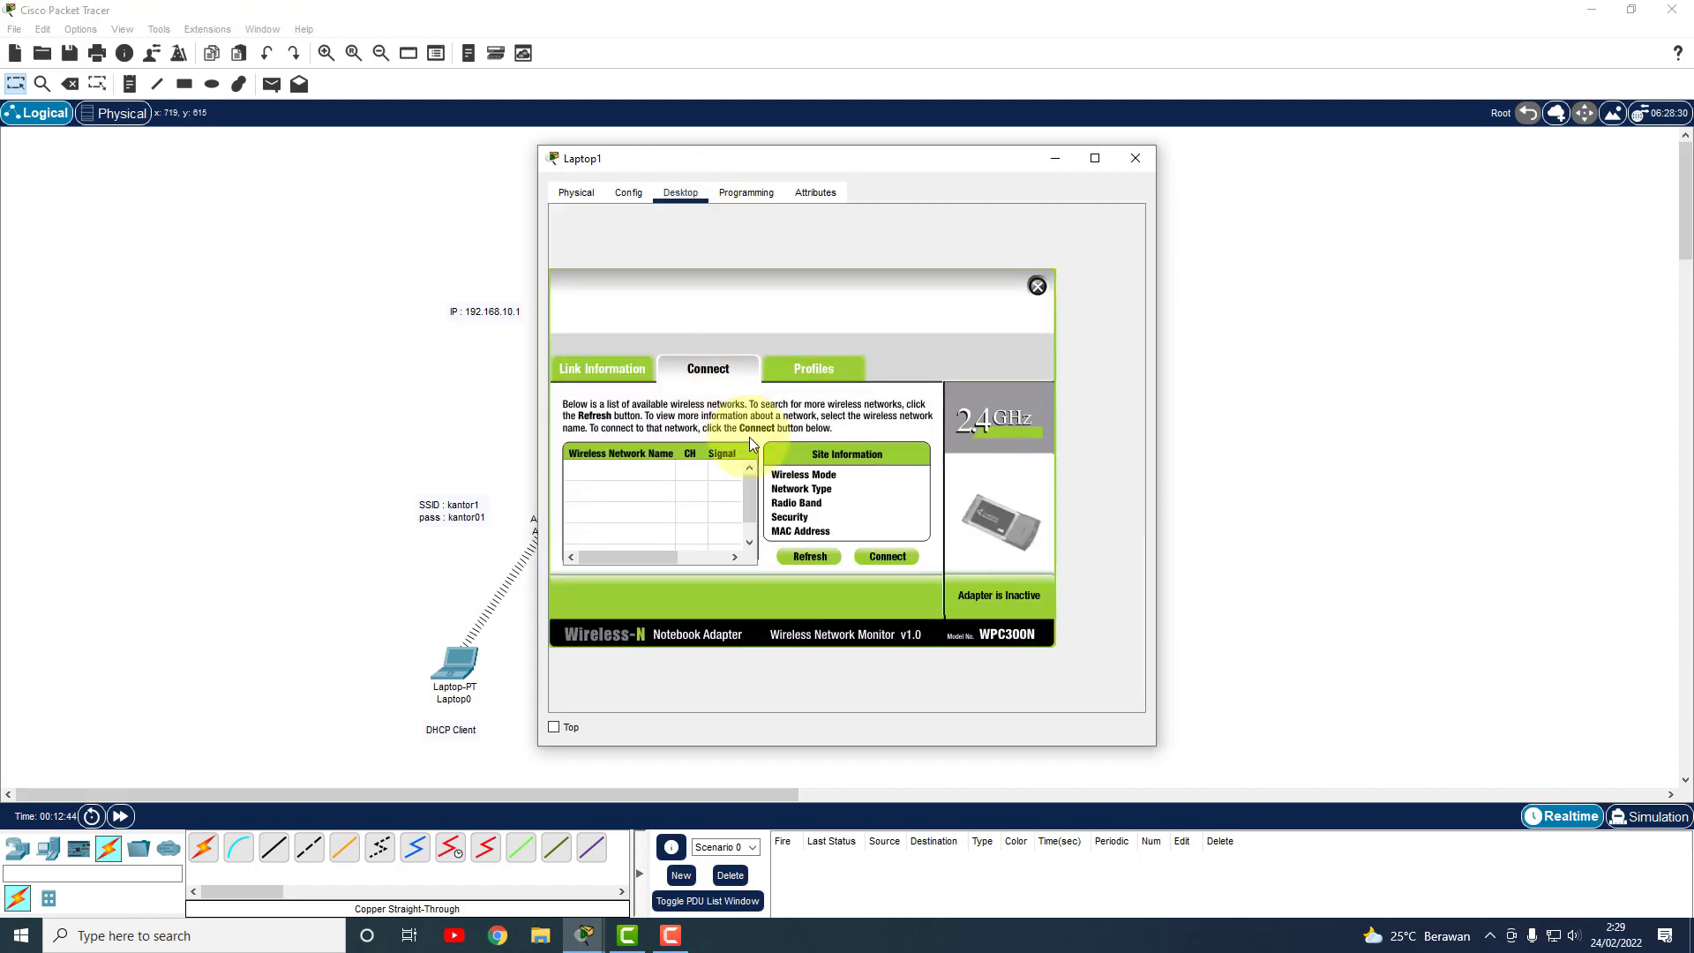
pyautogui.click(808, 563)
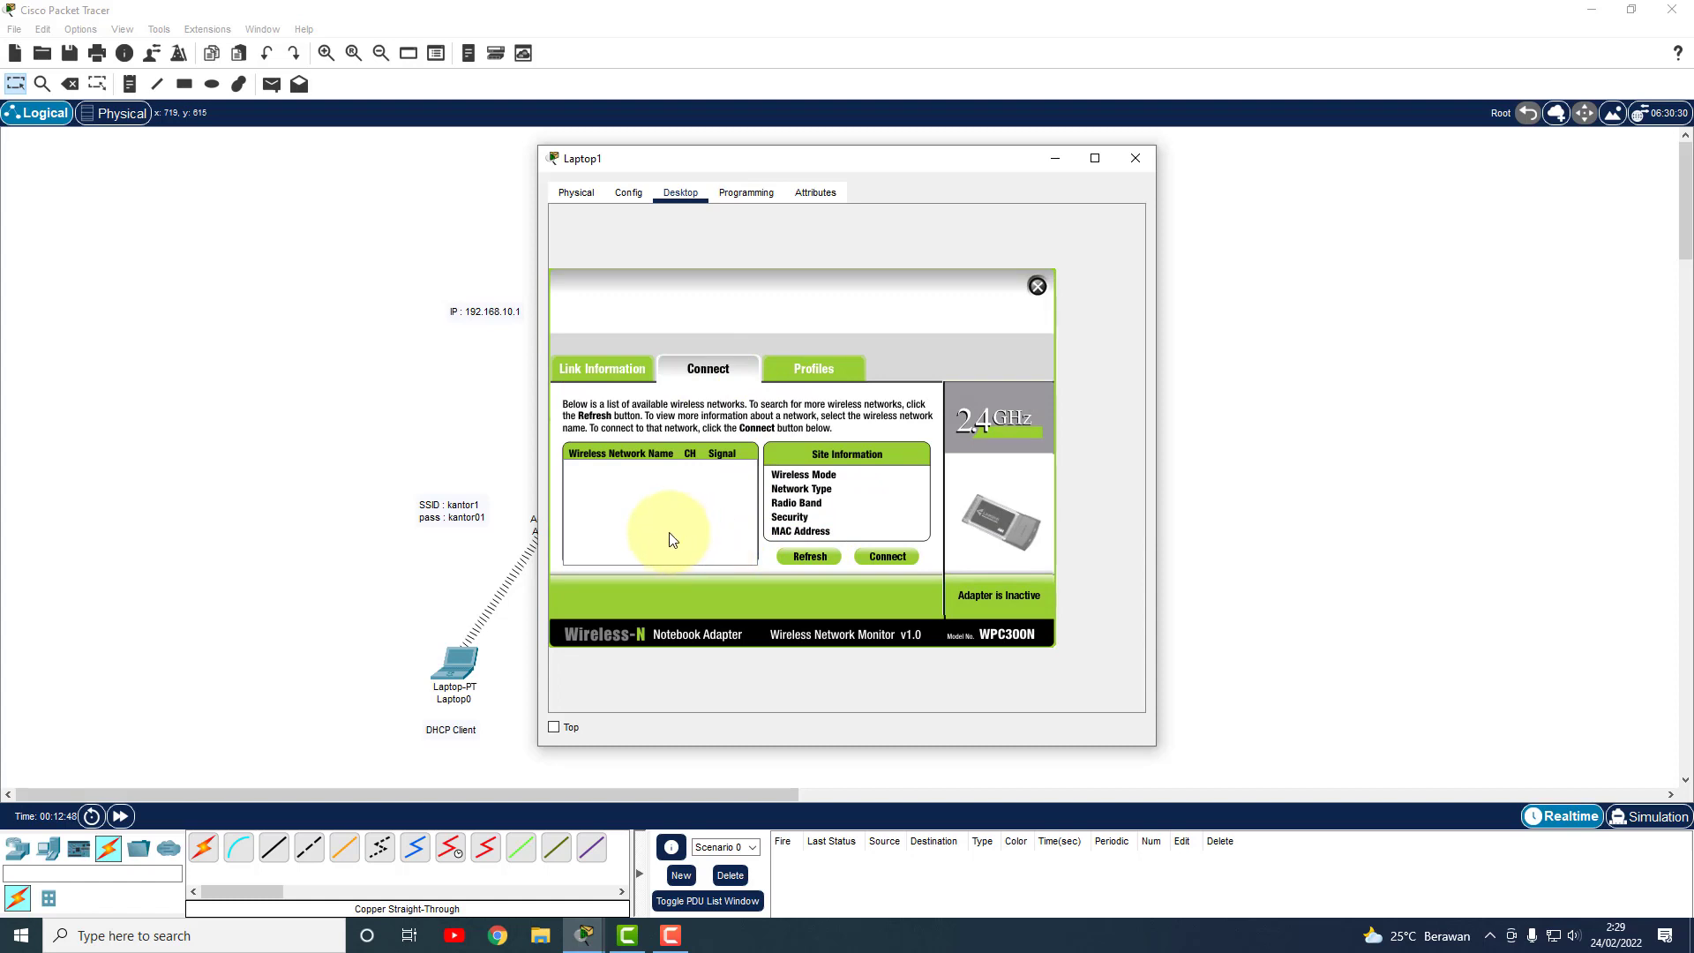
pyautogui.click(603, 499)
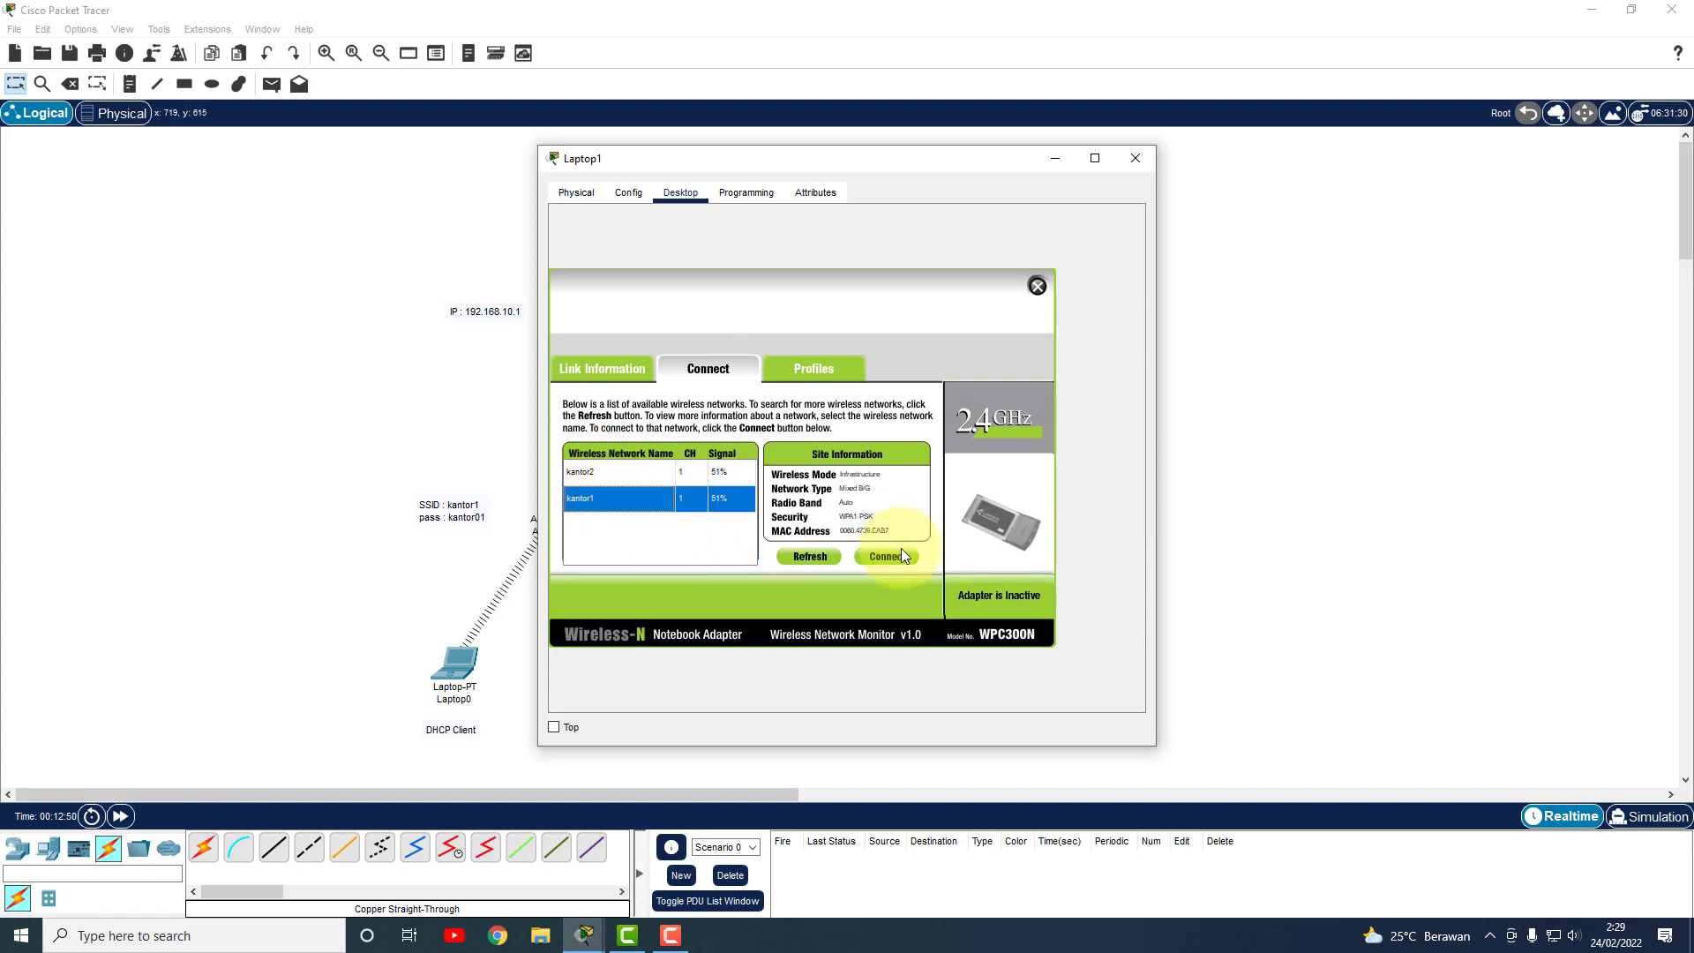
pyautogui.click(904, 558)
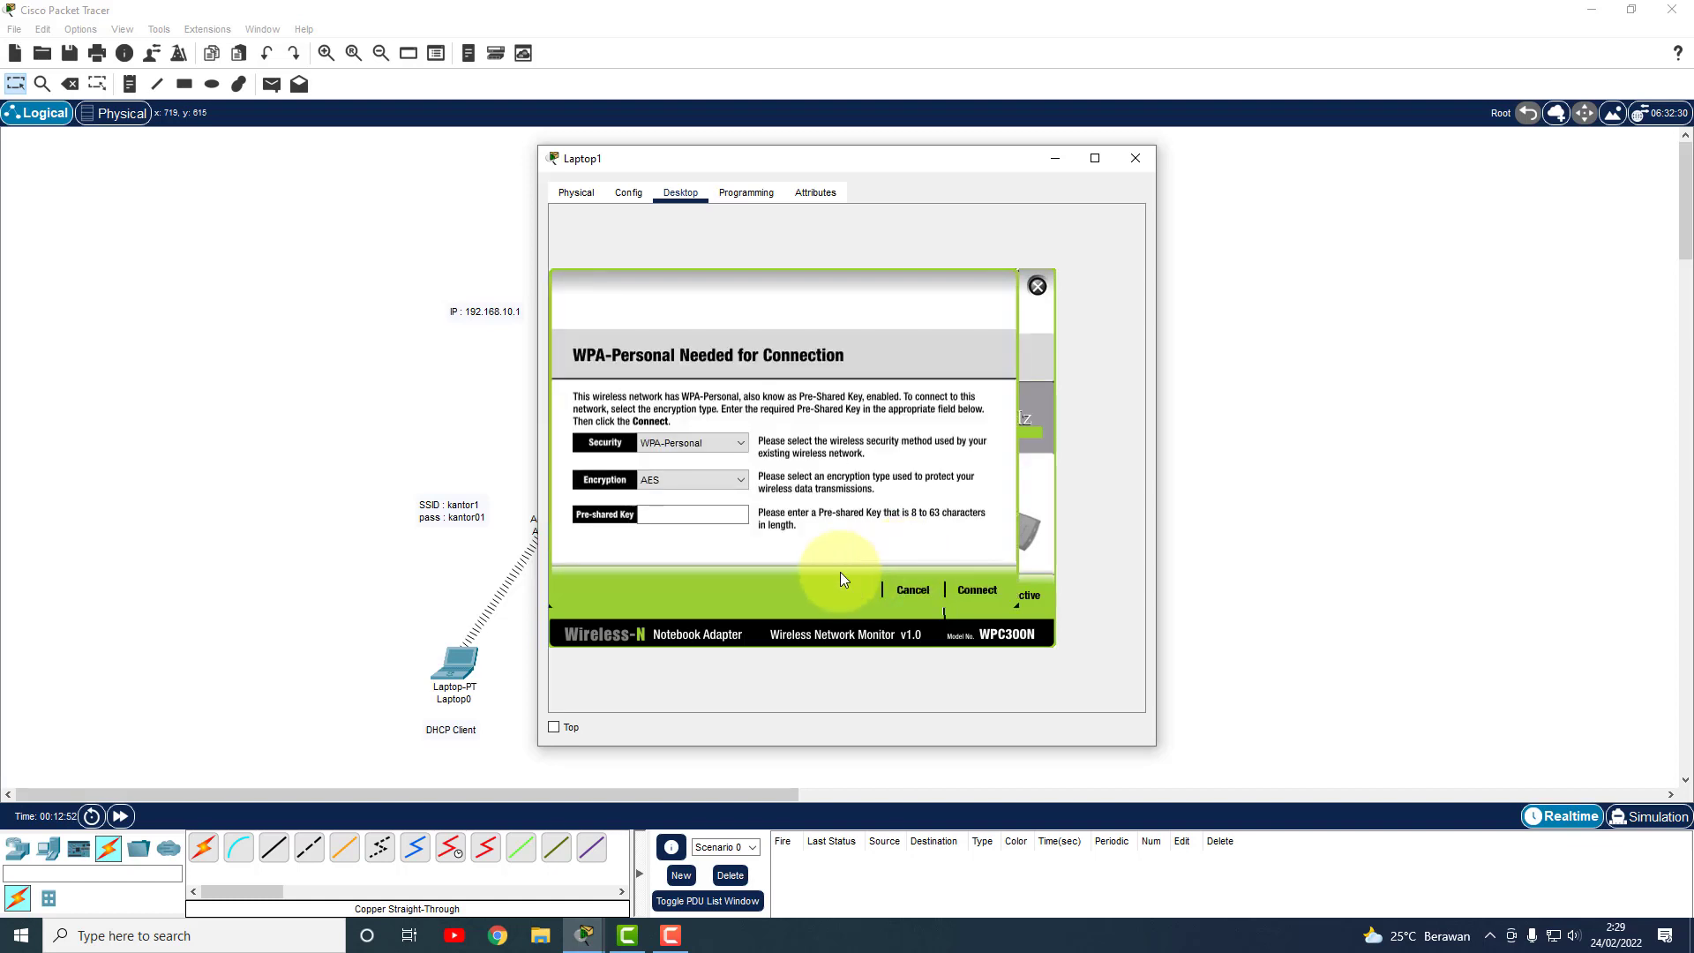
pyautogui.write('kantor01')
pyautogui.click(978, 588)
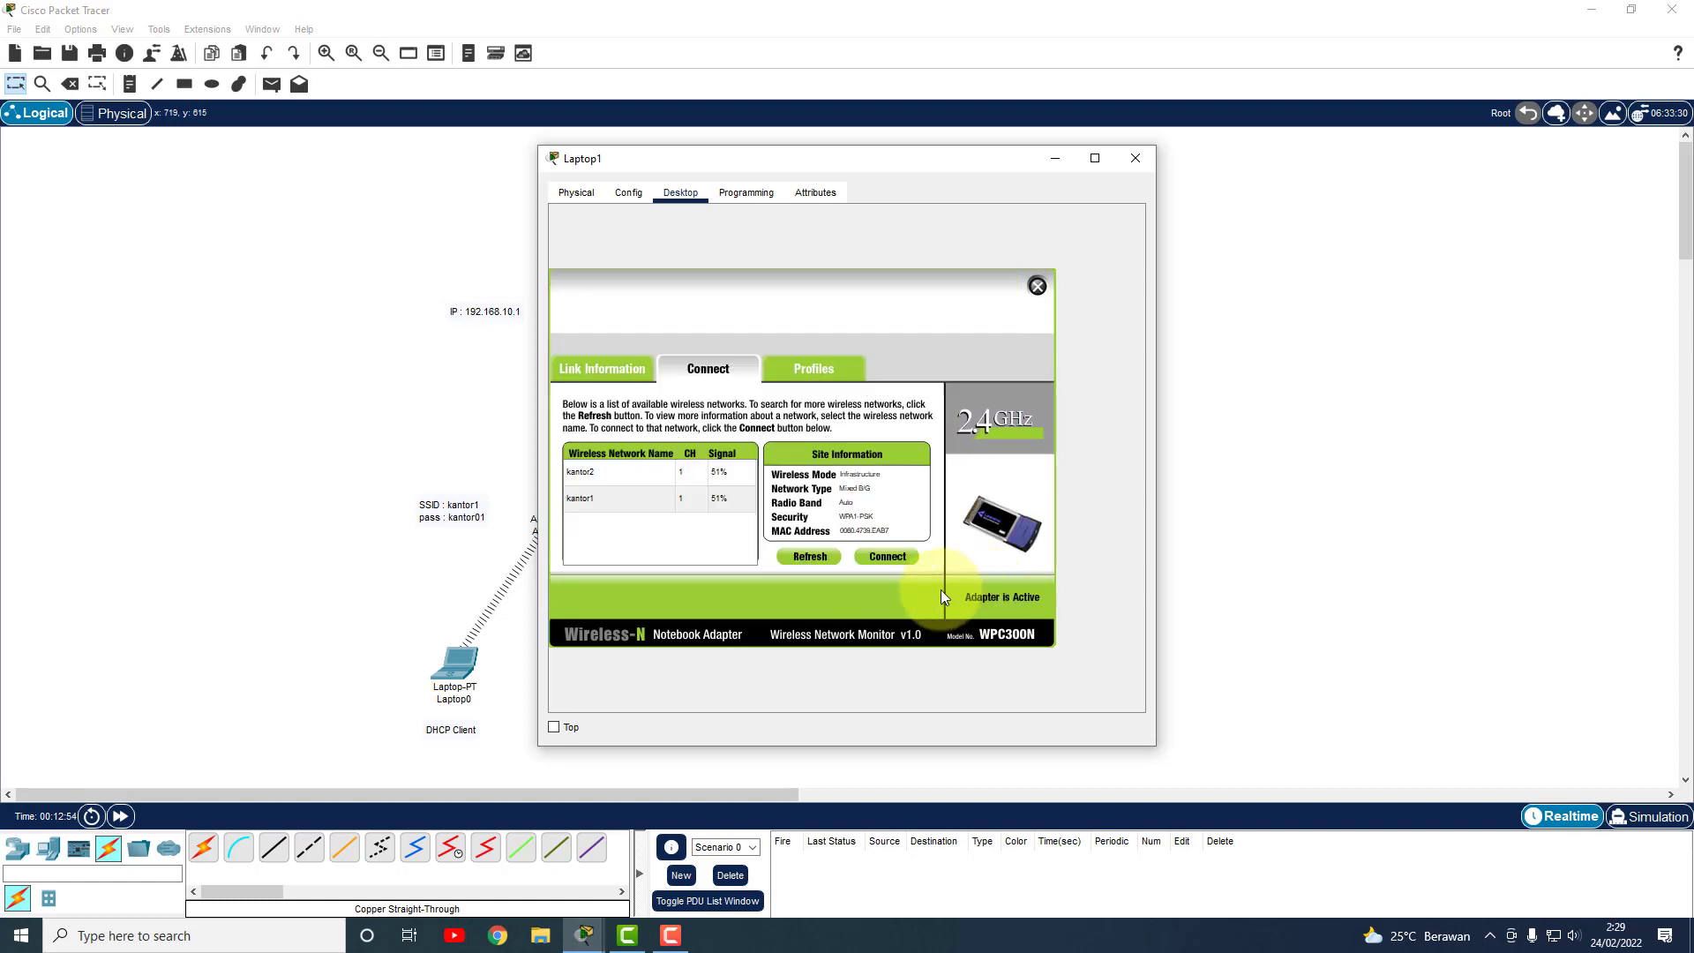
pyautogui.click(1039, 287)
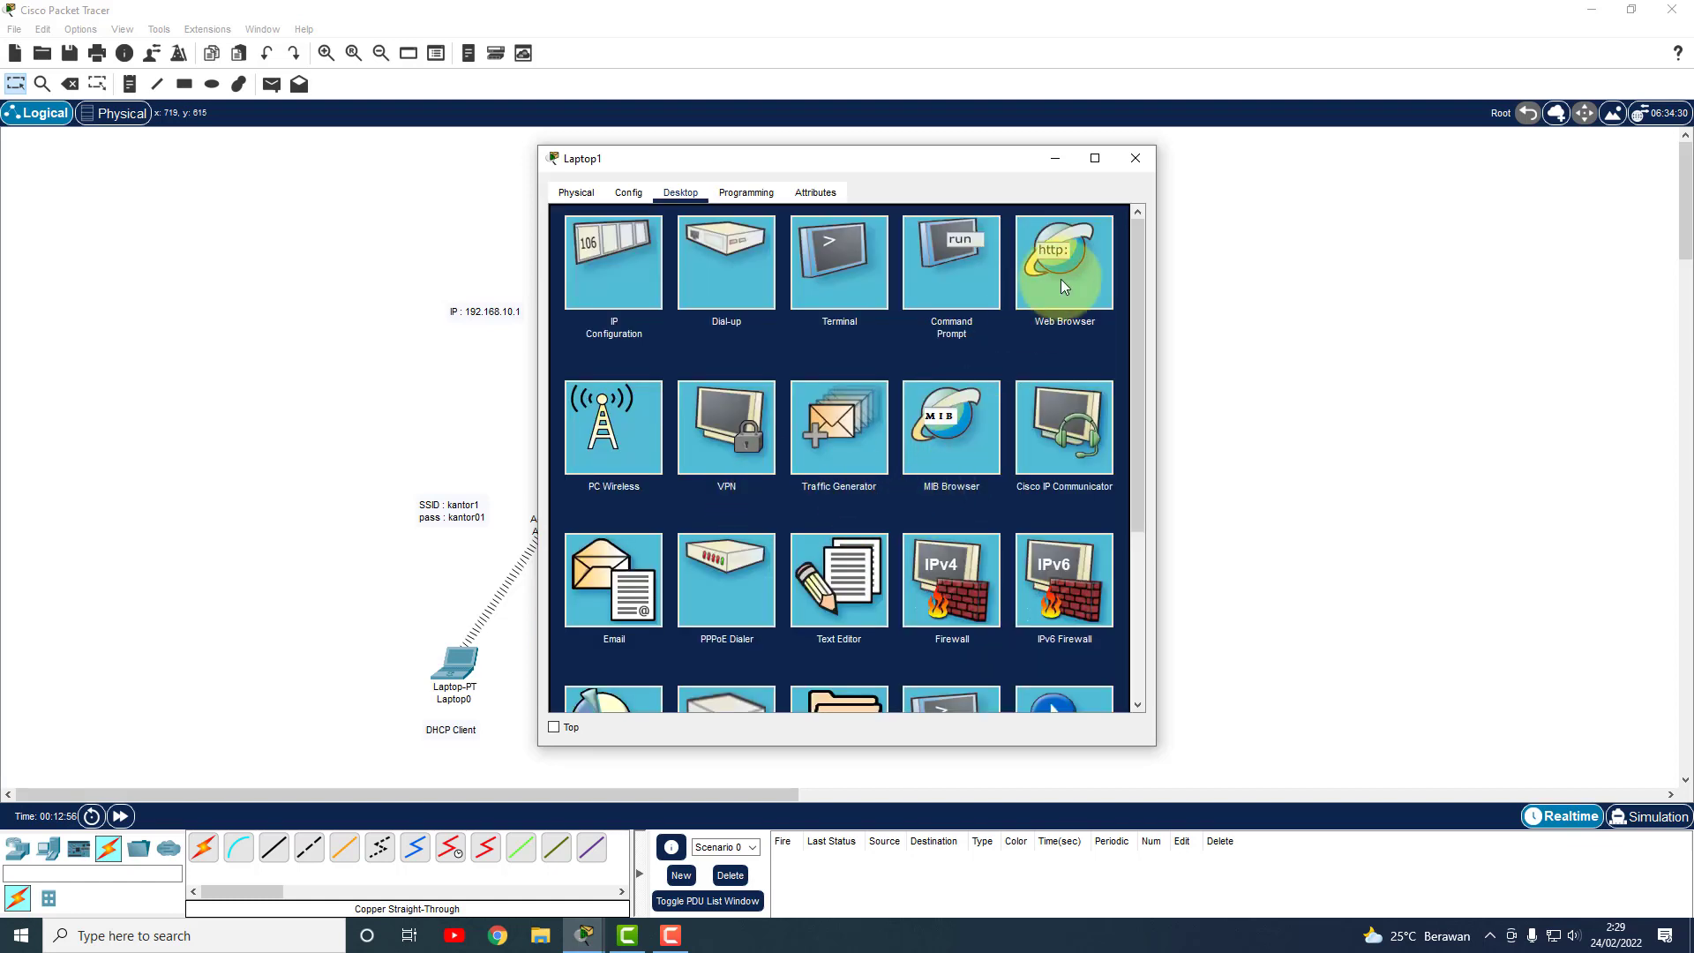
pyautogui.click(1136, 158)
pyautogui.click(819, 672)
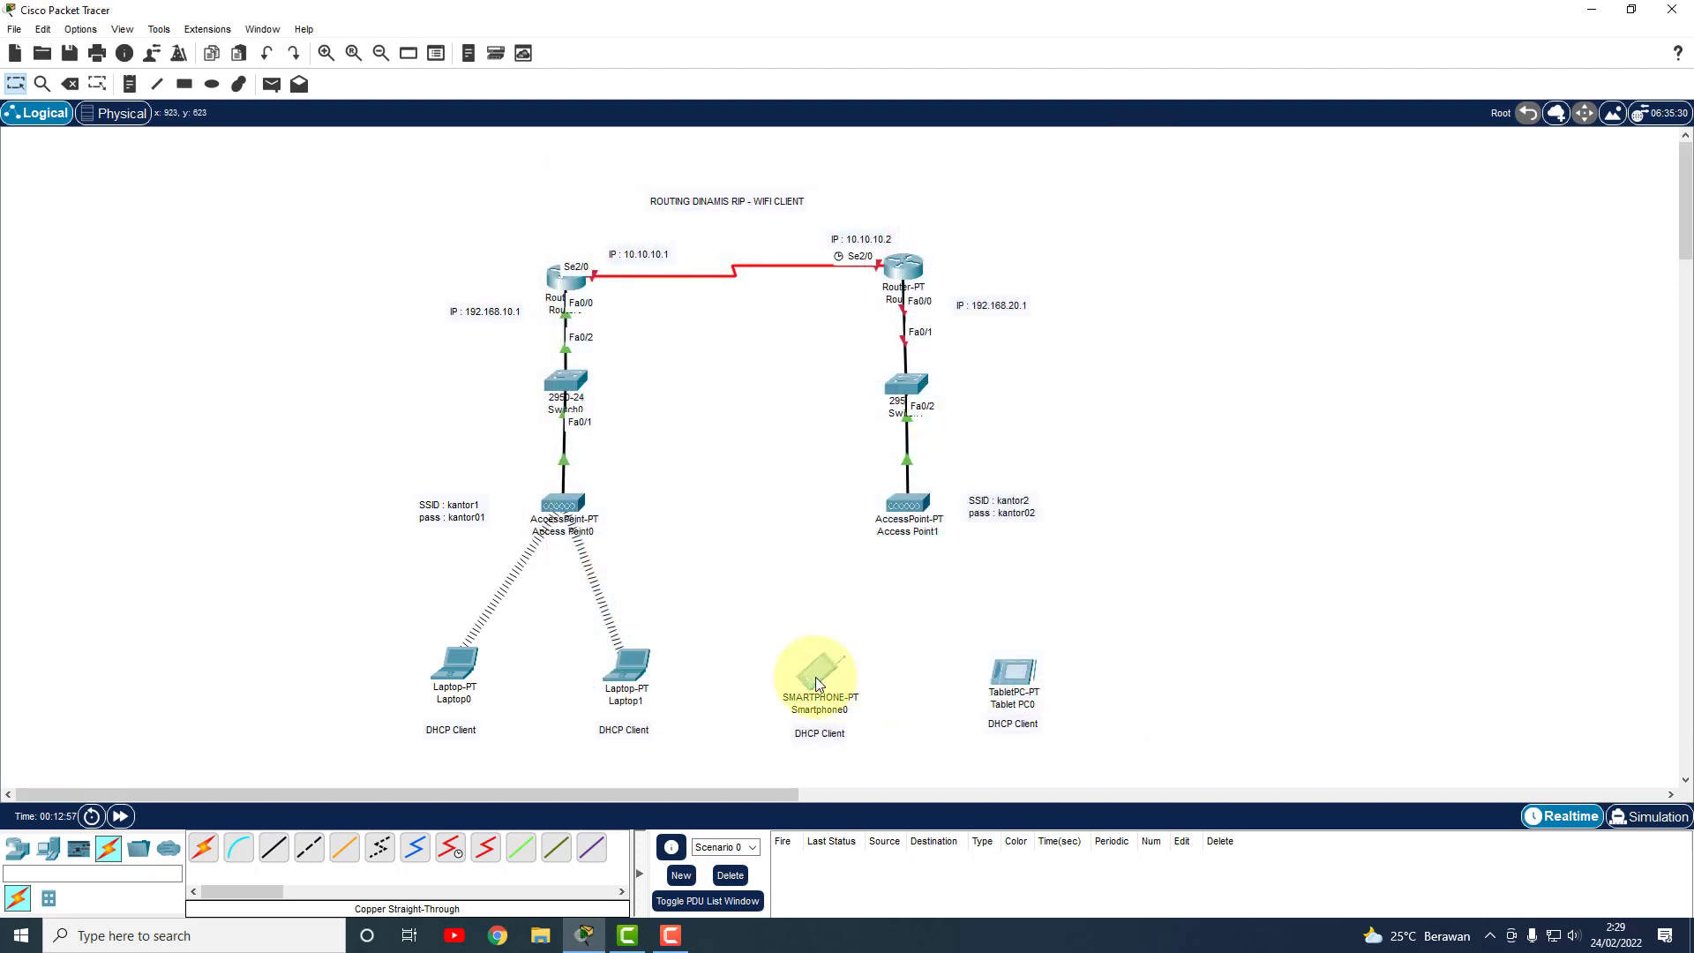
# Set Smartphone0's Wireless0 SSID to kantor2 with WPA-PSK and the pass phrase.
pyautogui.click(628, 192)
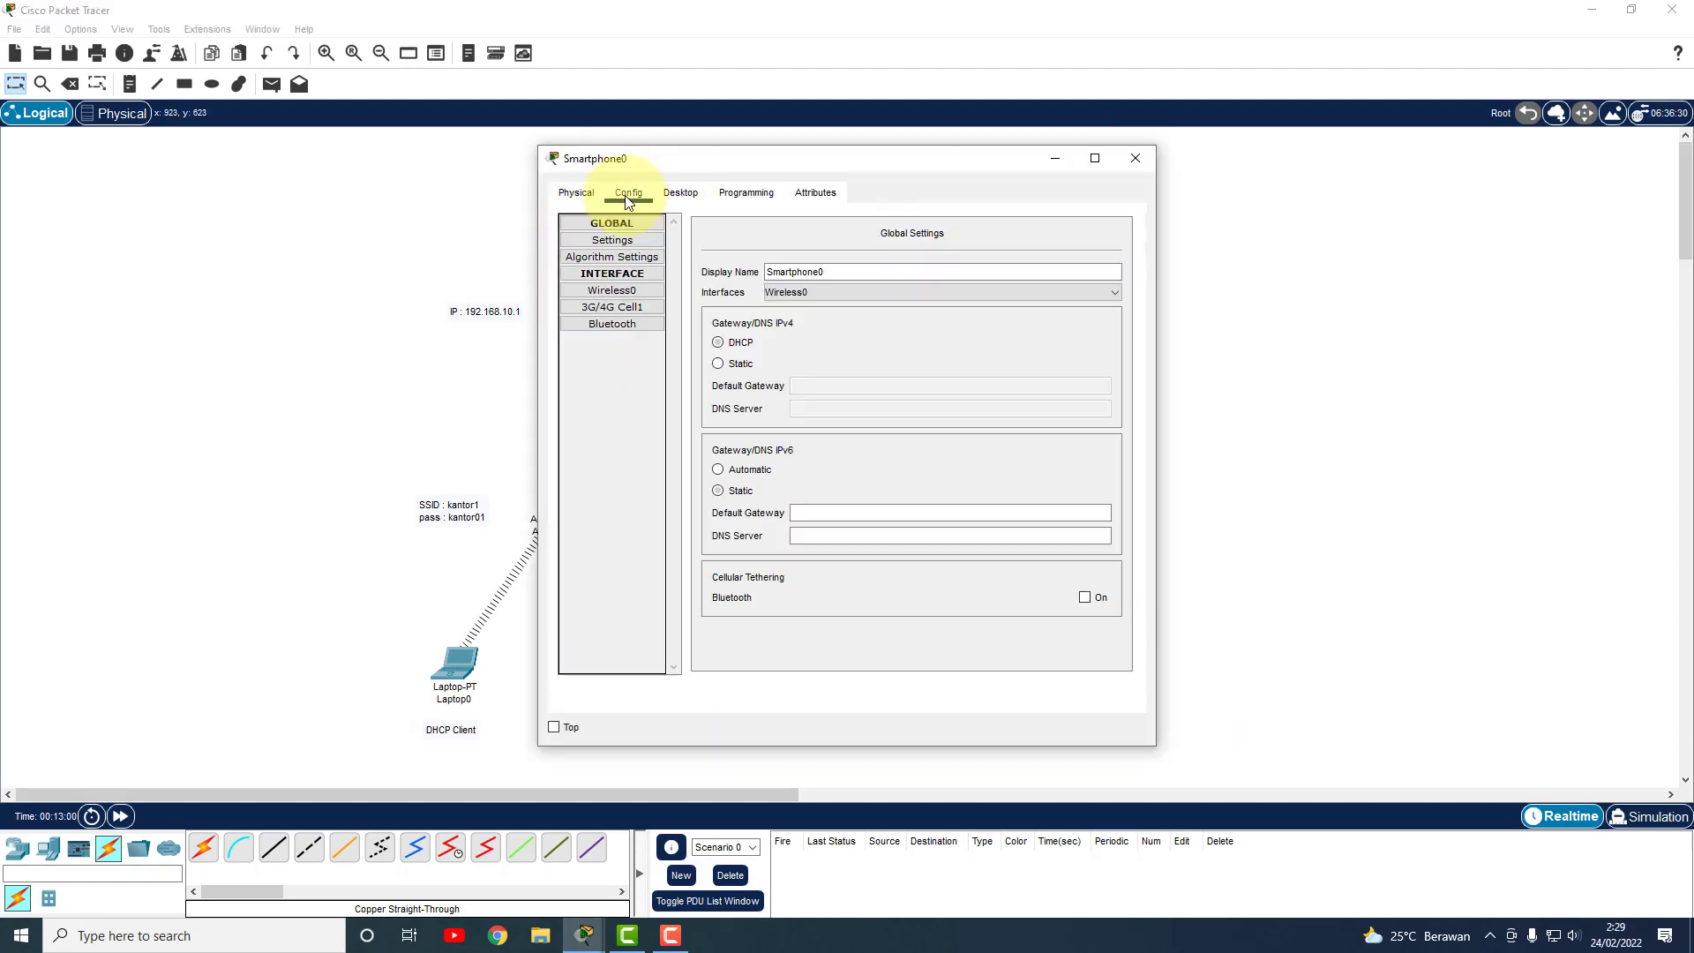
pyautogui.click(614, 292)
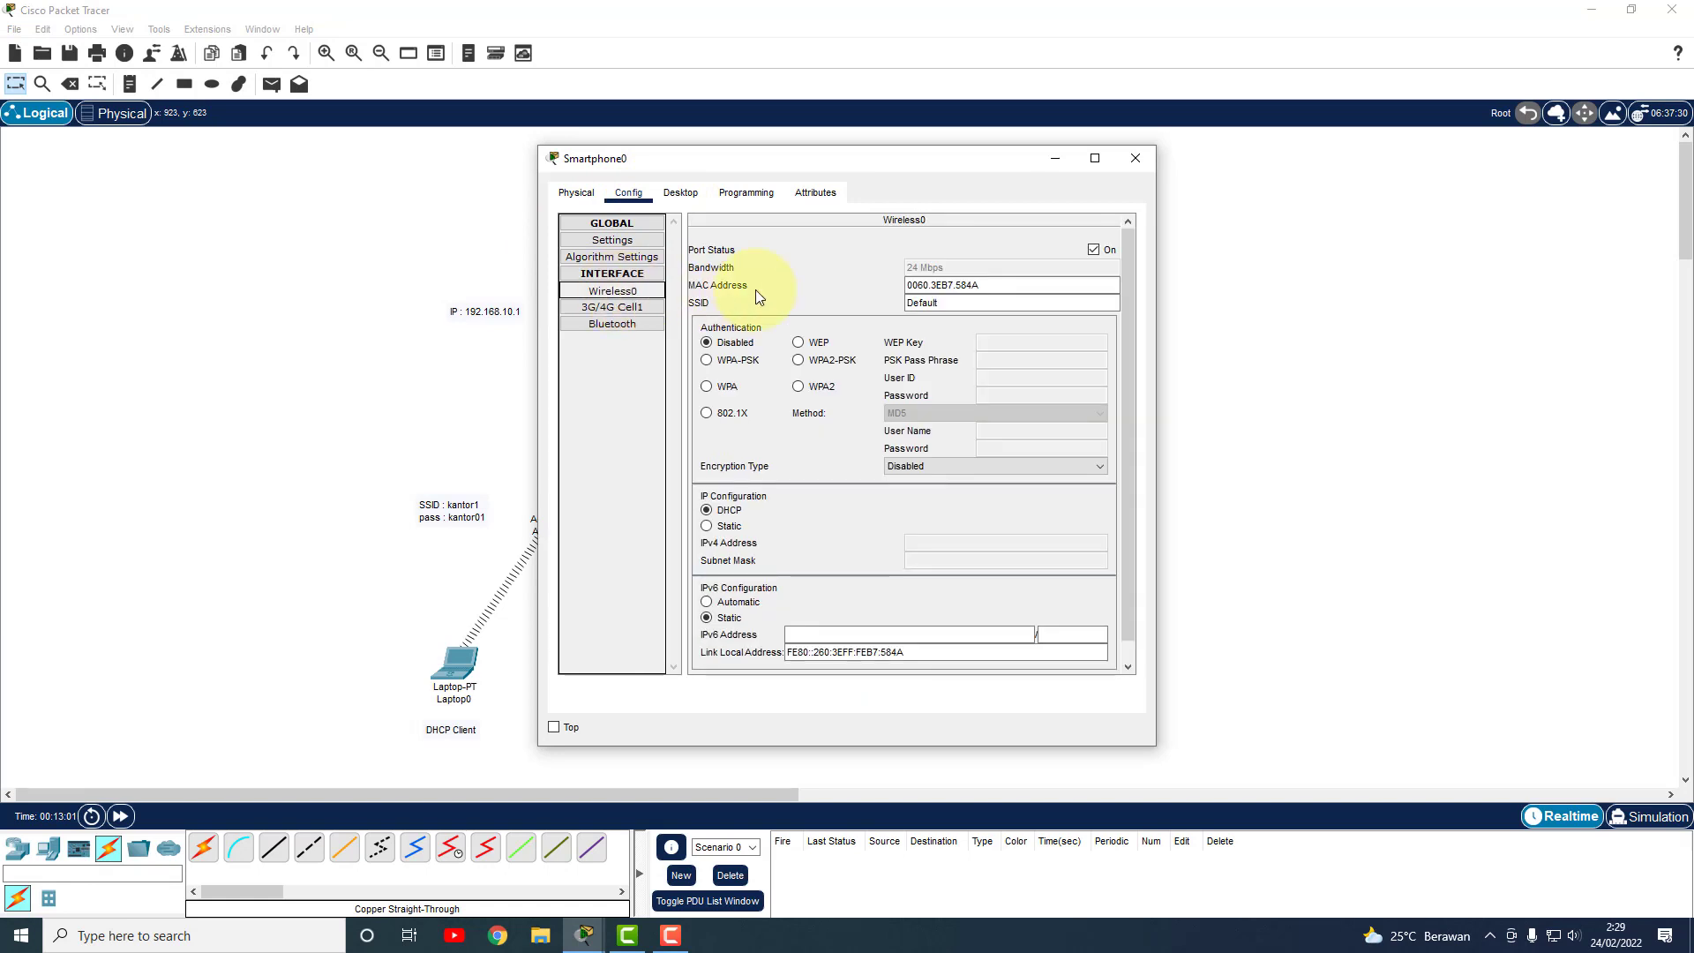
pyautogui.moveTo(944, 304); pyautogui.dragTo(845, 323)
pyautogui.hotkey('ctrl', 'a')
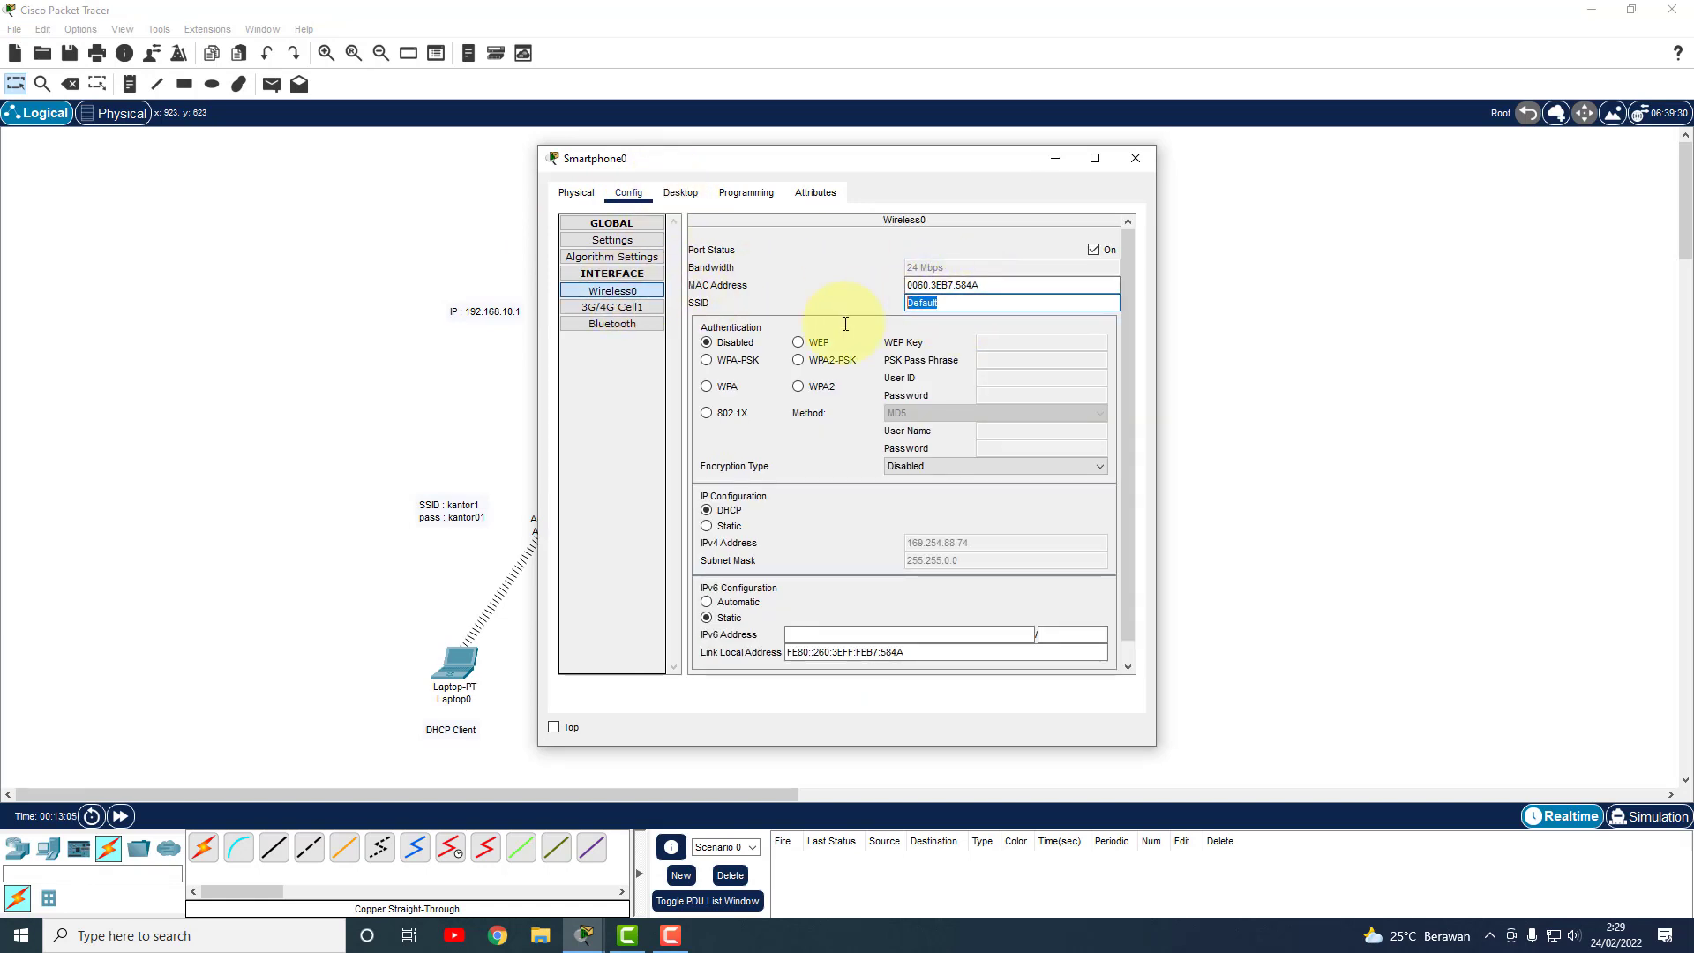
pyautogui.write('kantor')
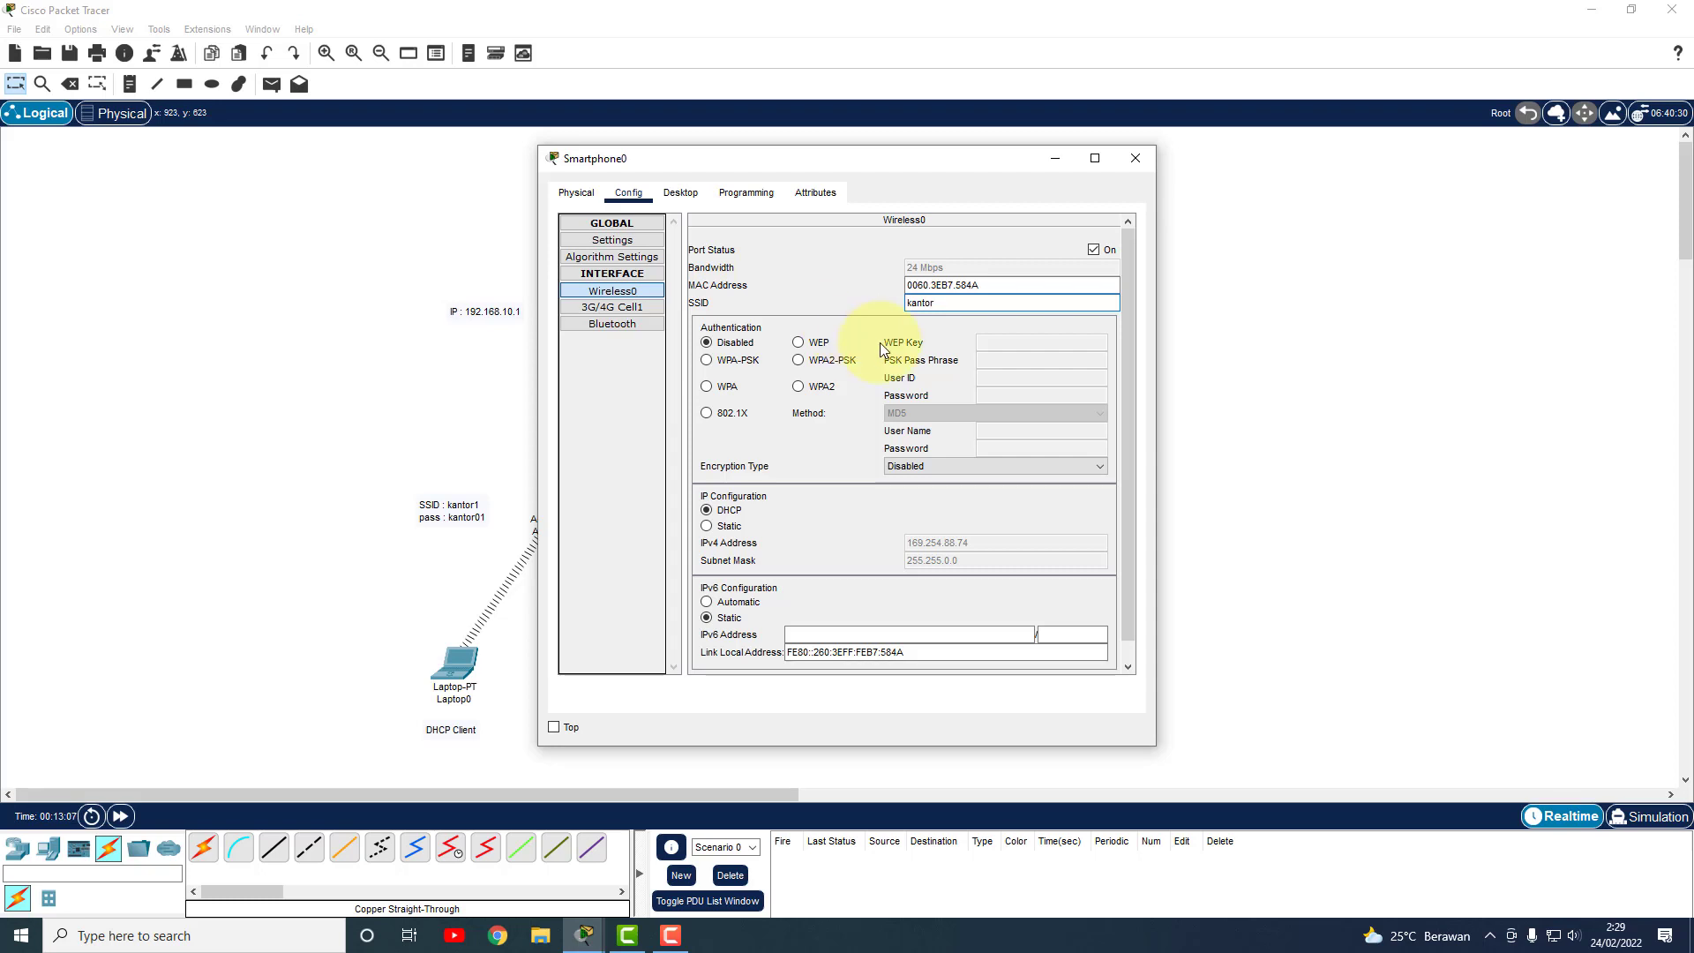
pyautogui.write('2')
pyautogui.click(748, 357)
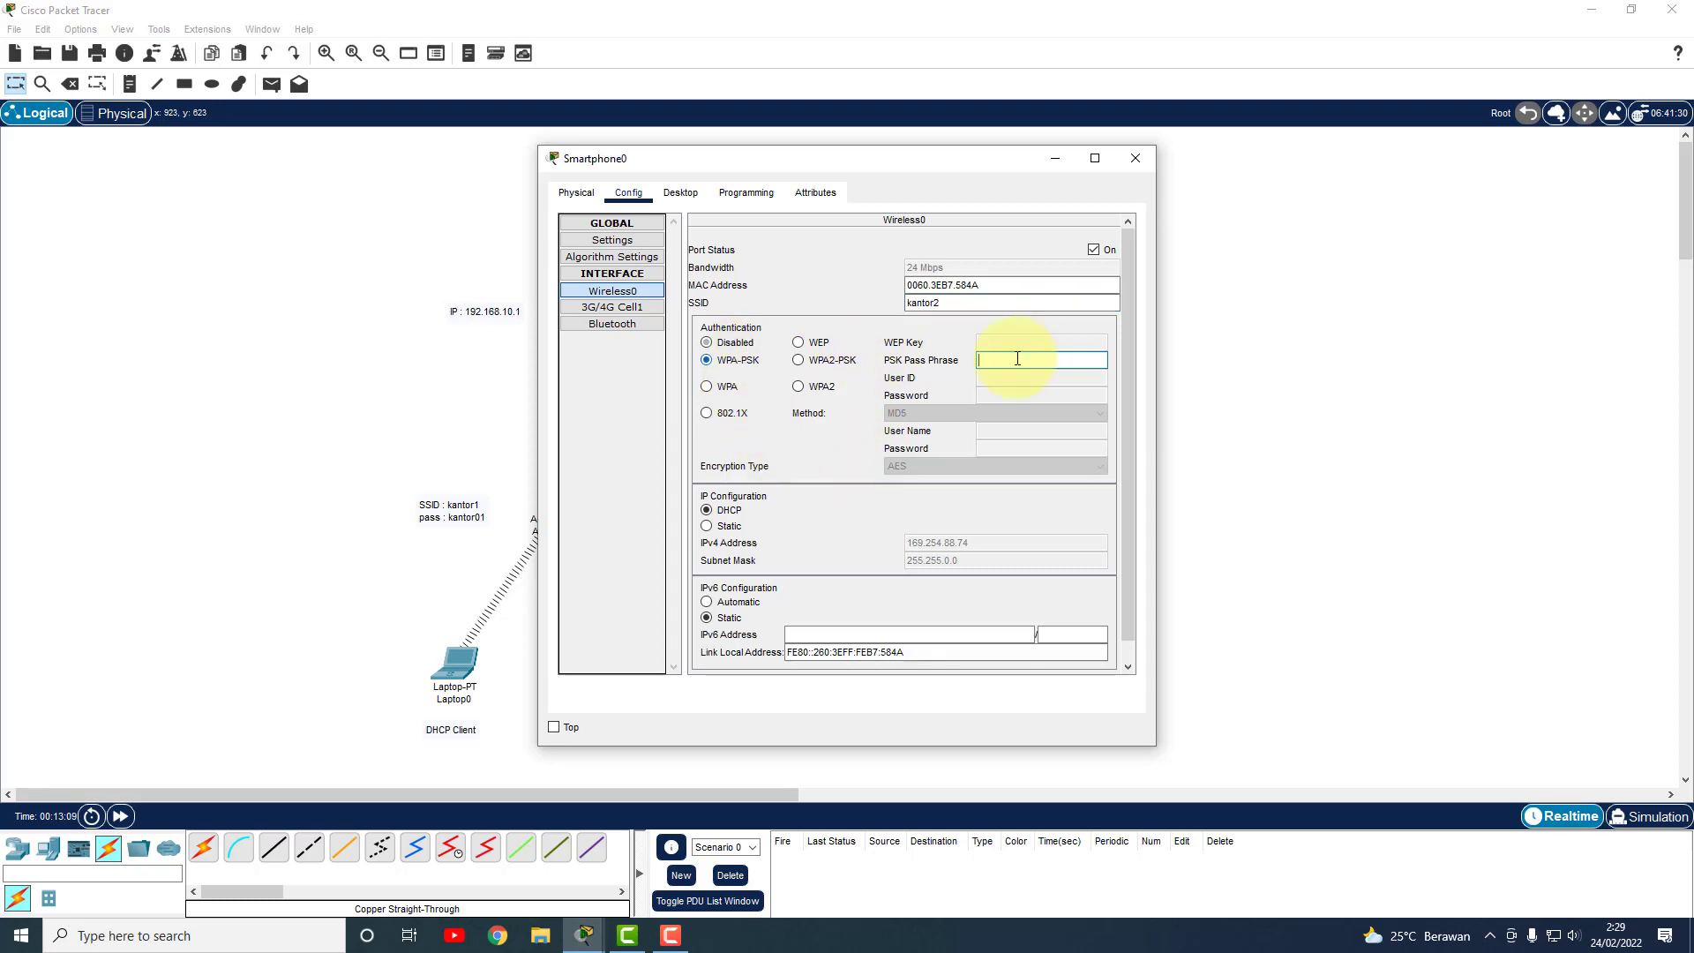
pyautogui.click(1025, 360)
pyautogui.write('kantor02')
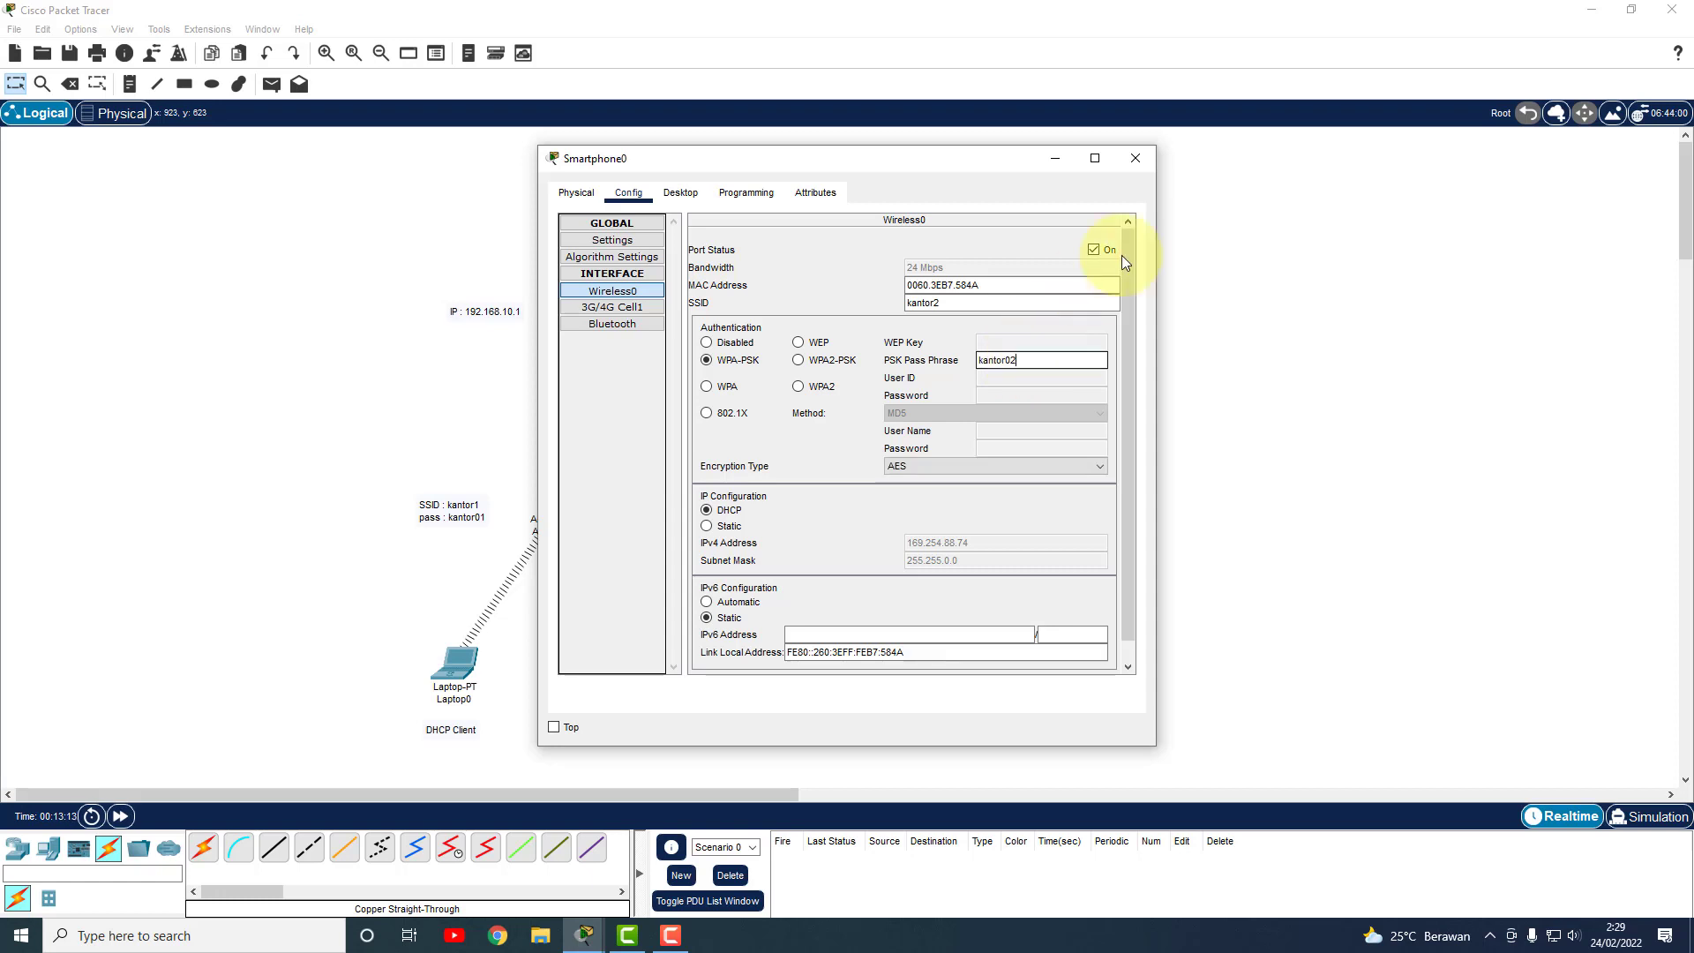
pyautogui.click(1136, 158)
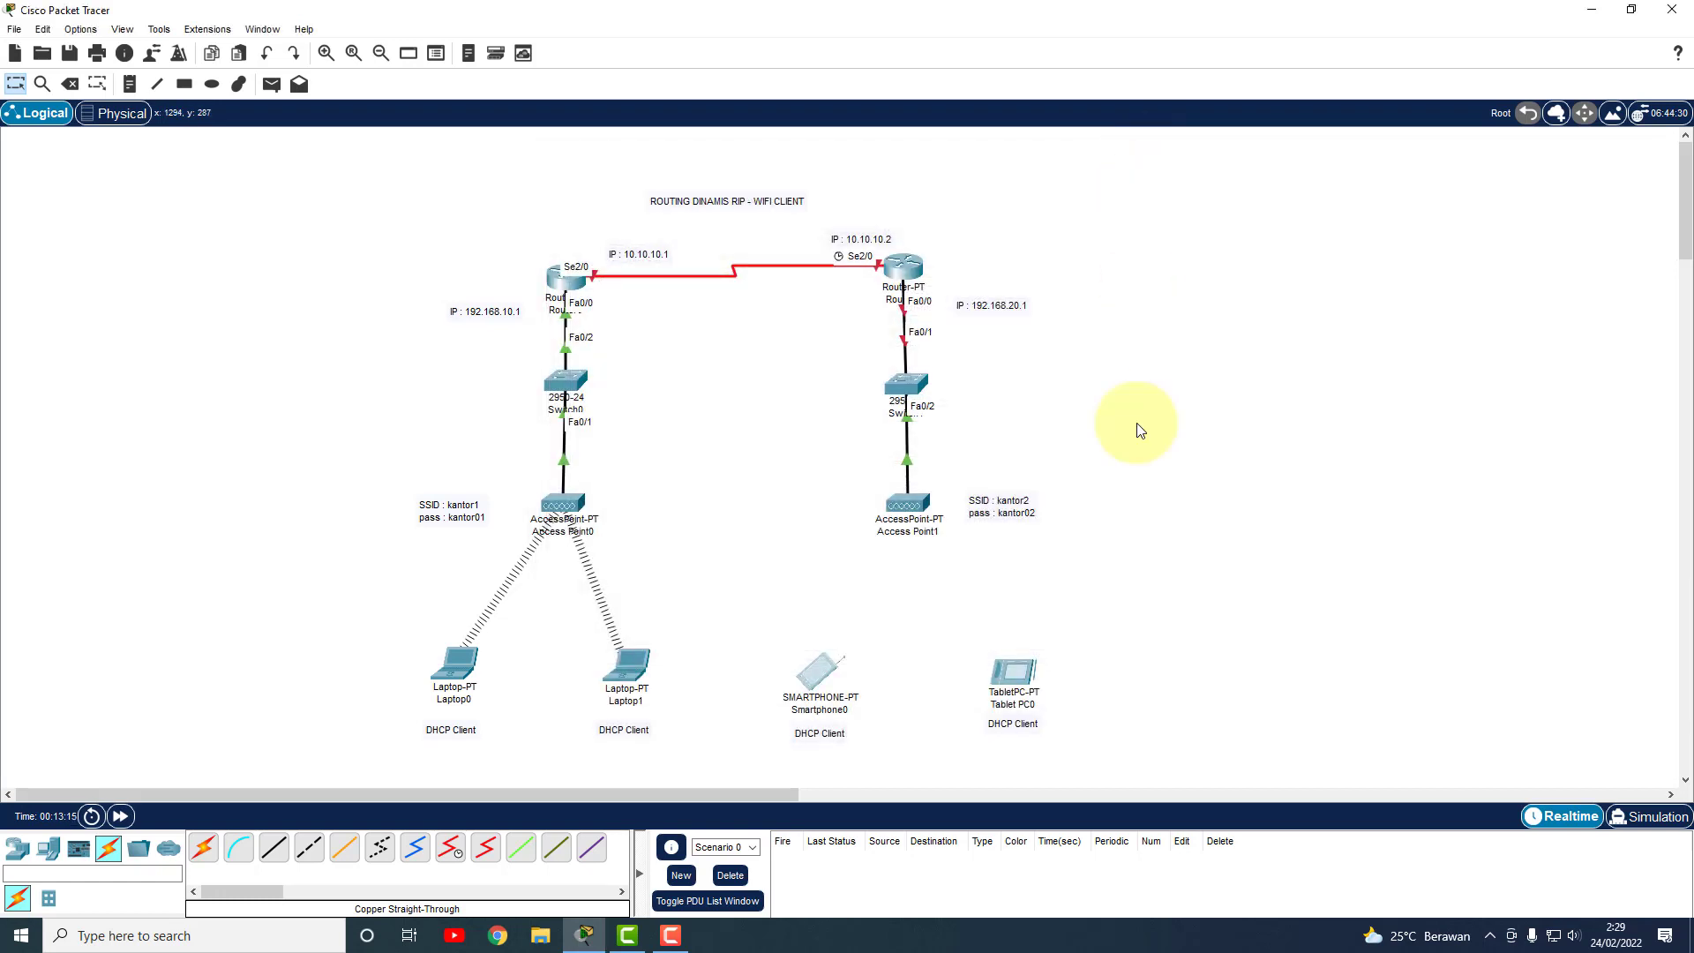
# Set Tablet PC0's Wireless0 to SSID kantor2 with WPA-PSK and the matching pass phrase.
pyautogui.click(1029, 674)
pyautogui.click(628, 192)
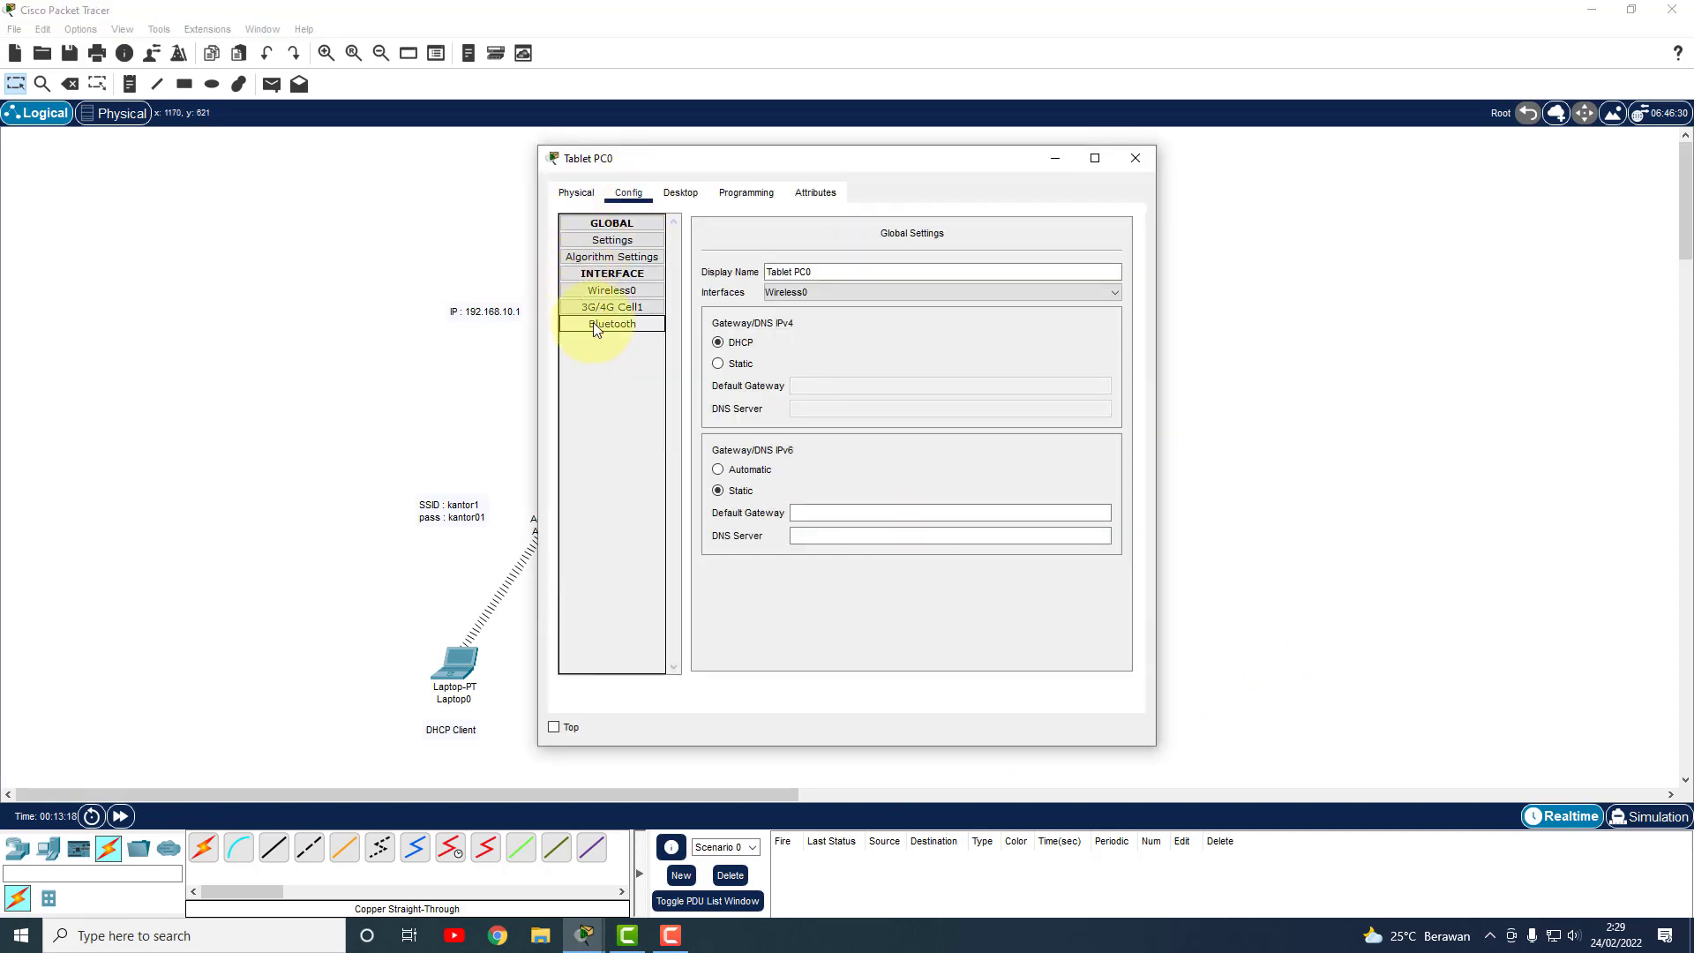
pyautogui.click(643, 294)
pyautogui.moveTo(1021, 303); pyautogui.dragTo(880, 306)
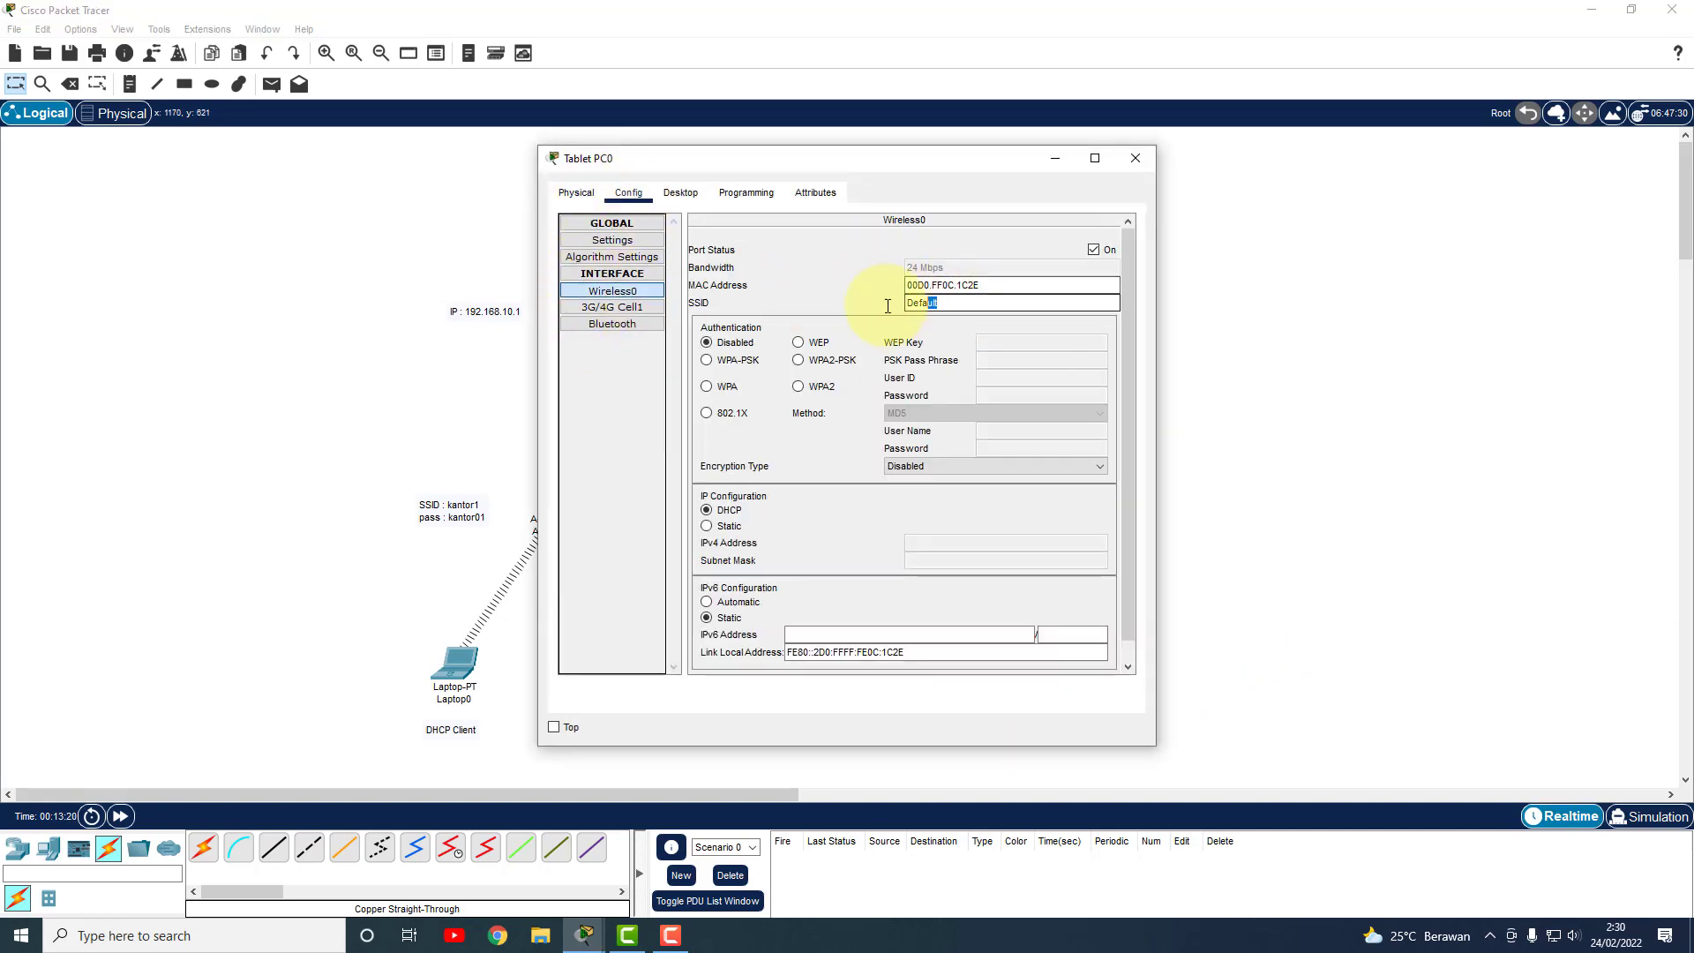
pyautogui.write('aa')
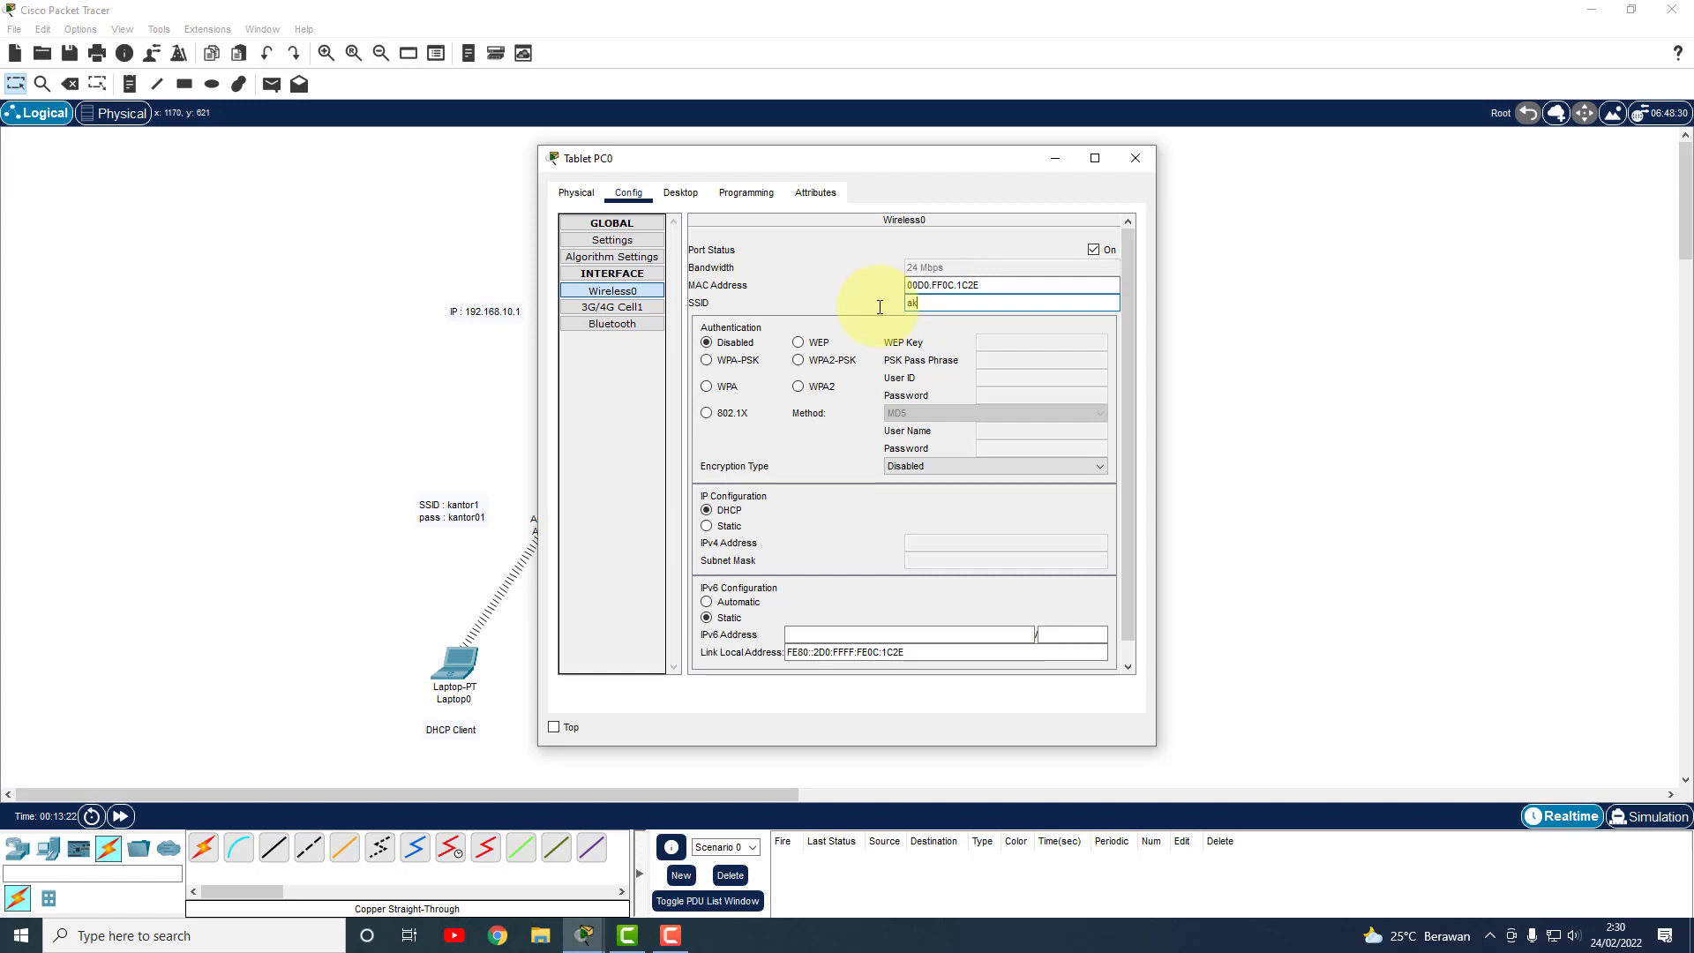
pyautogui.write('ntor2')
pyautogui.click(739, 363)
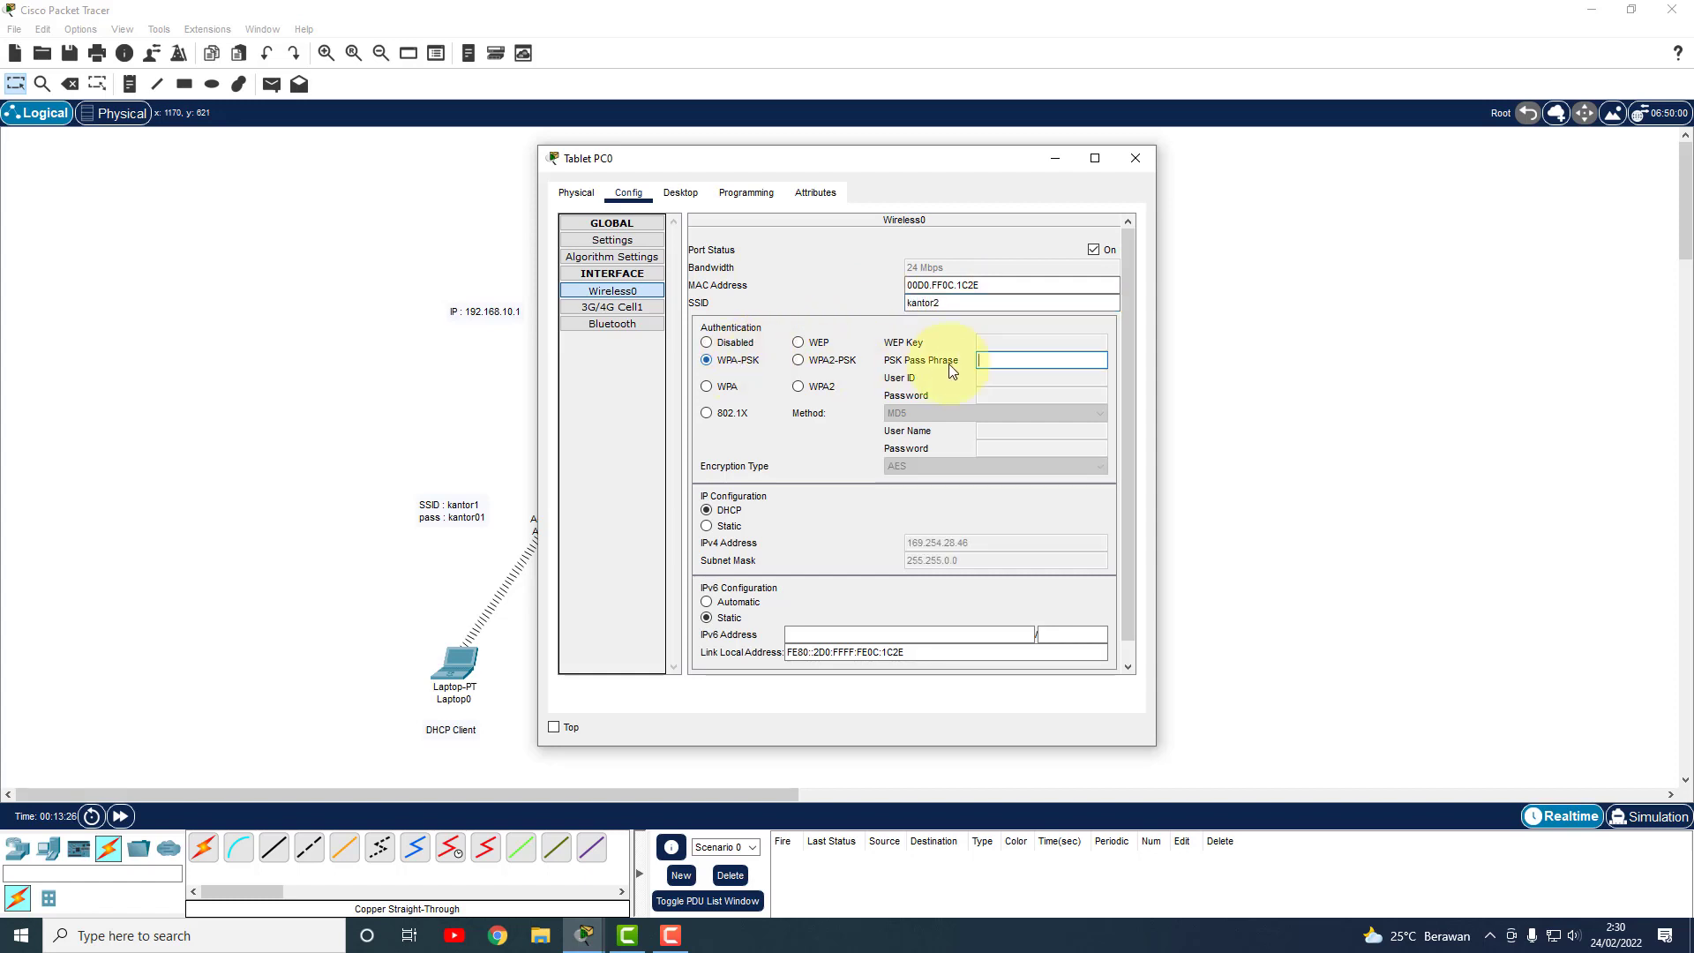
pyautogui.click(994, 360)
pyautogui.write('kantor02')
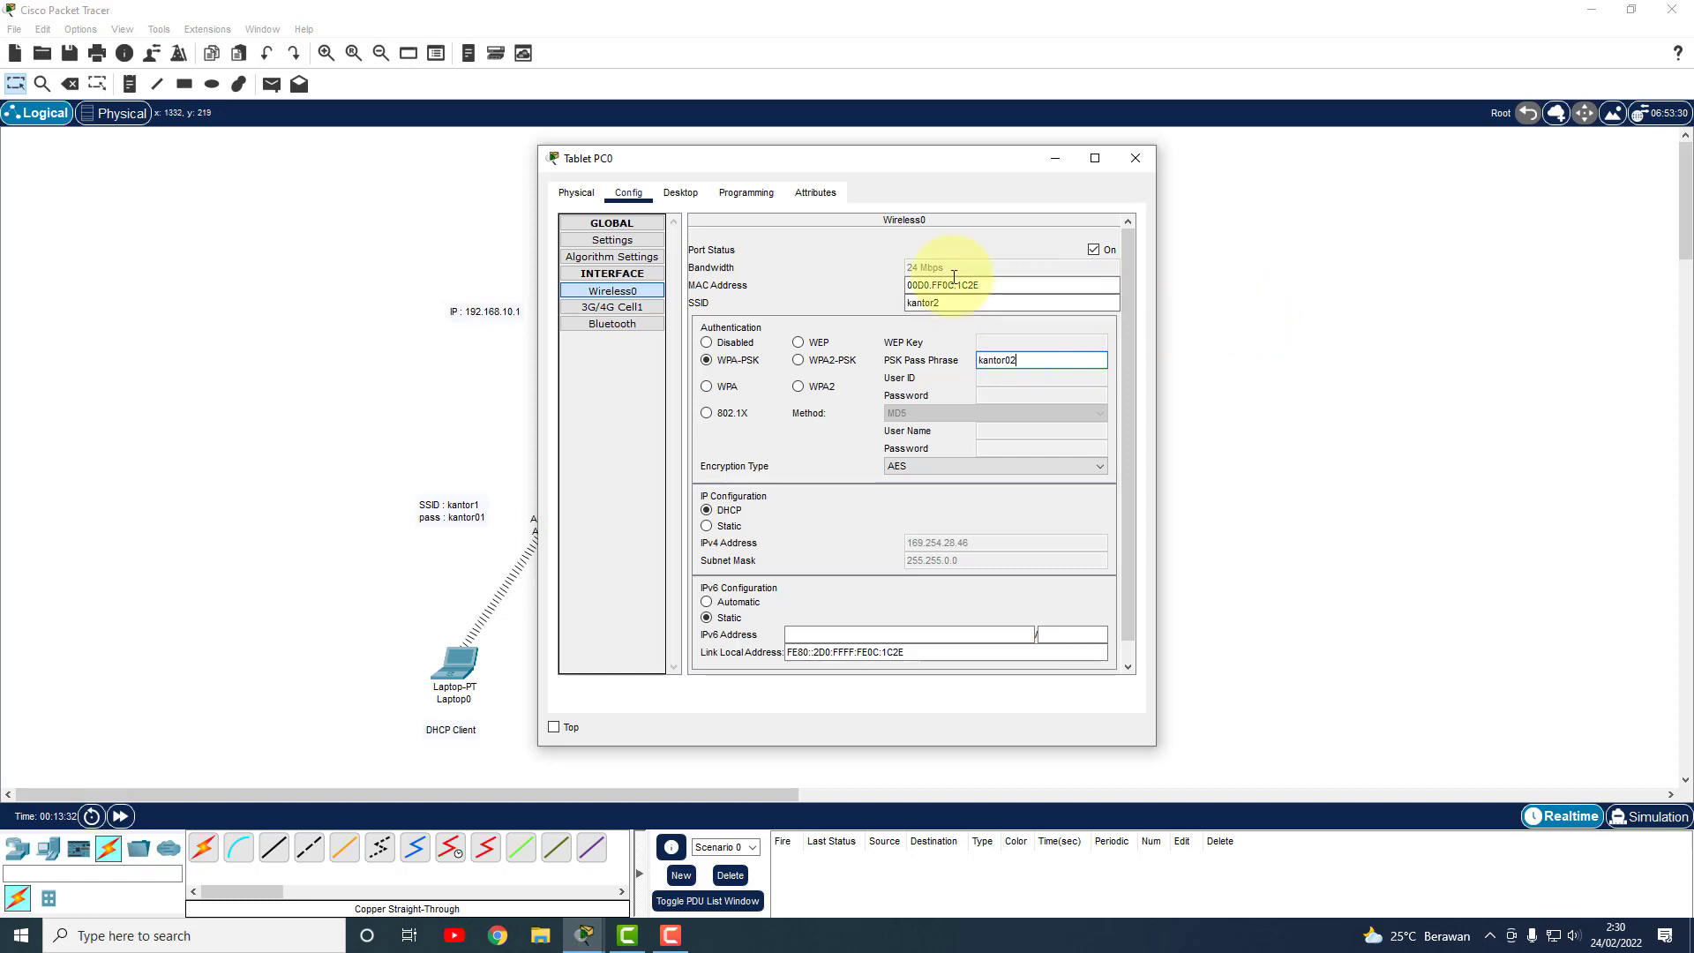
pyautogui.click(1137, 160)
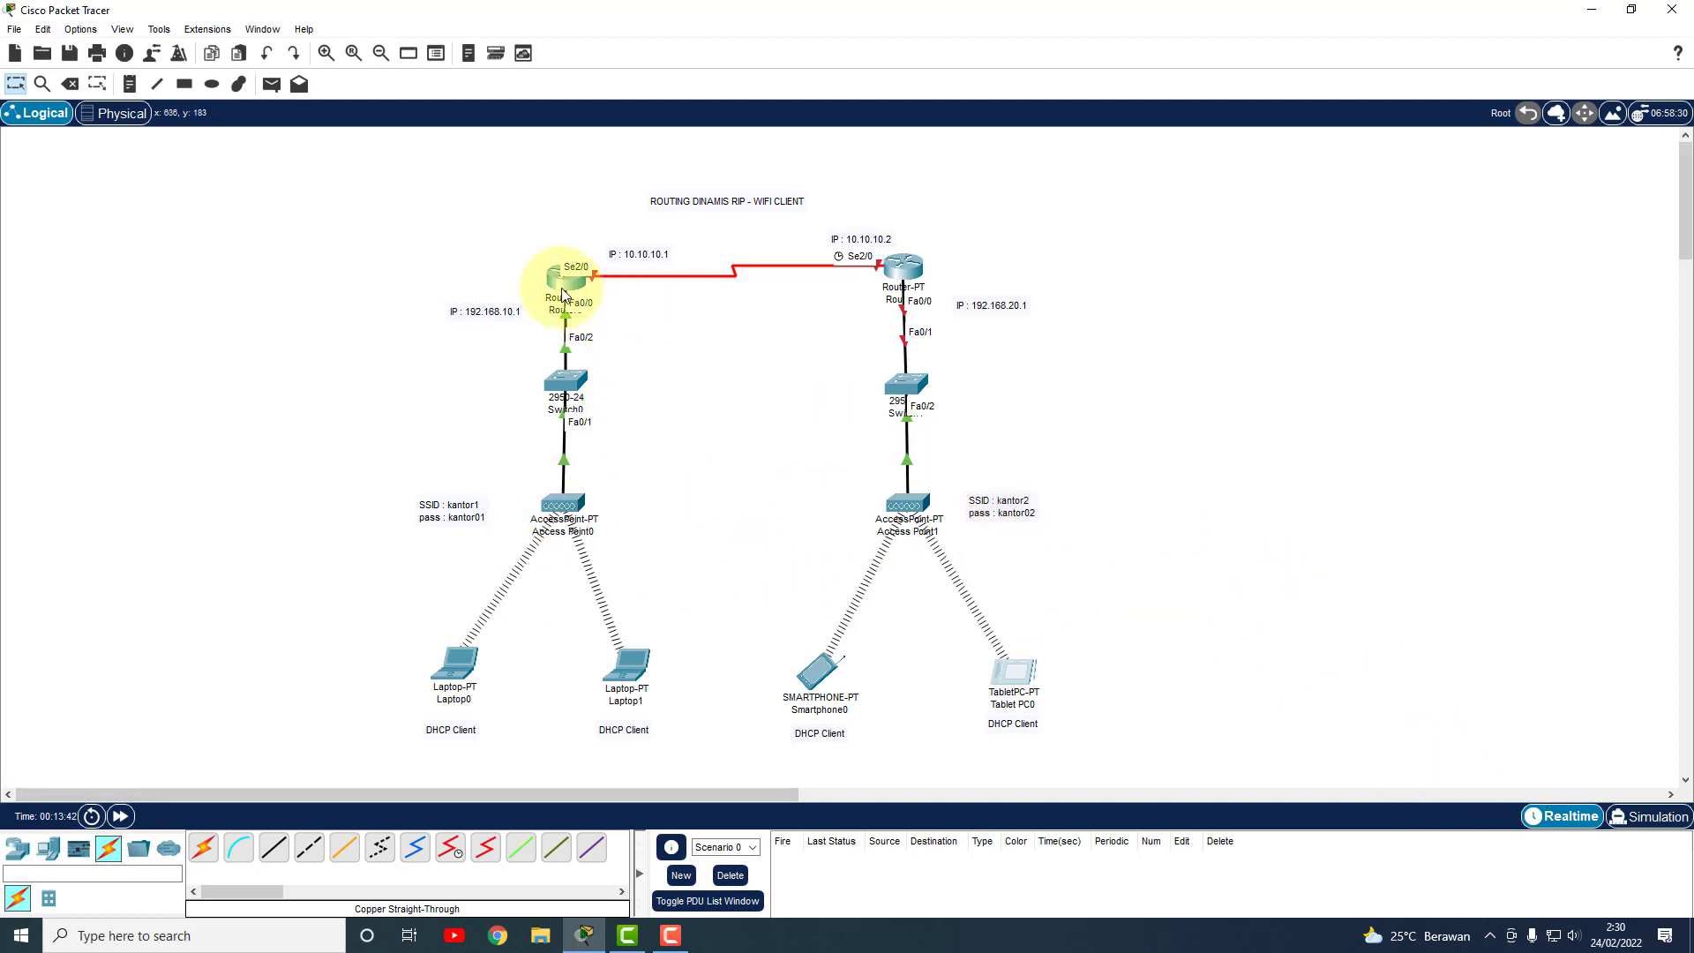
# Nudge Router0 slightly upward and bring up Laptop0's Desktop tab.
pyautogui.moveTo(566, 293); pyautogui.dragTo(575, 276)
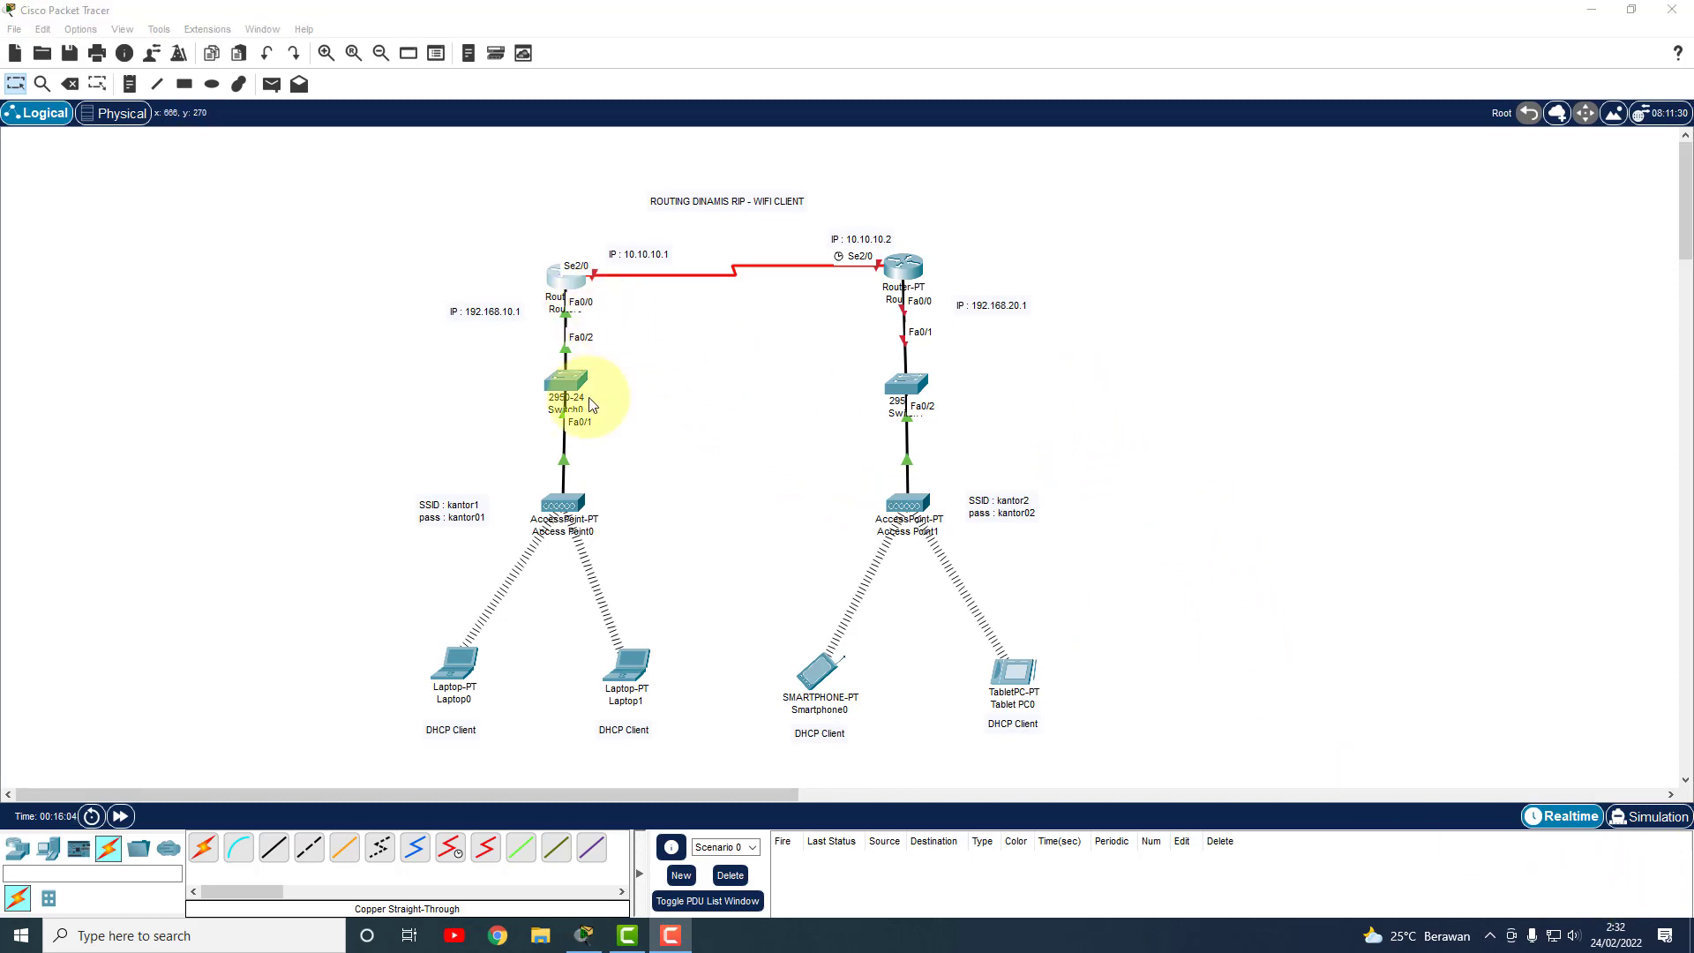
pyautogui.click(456, 663)
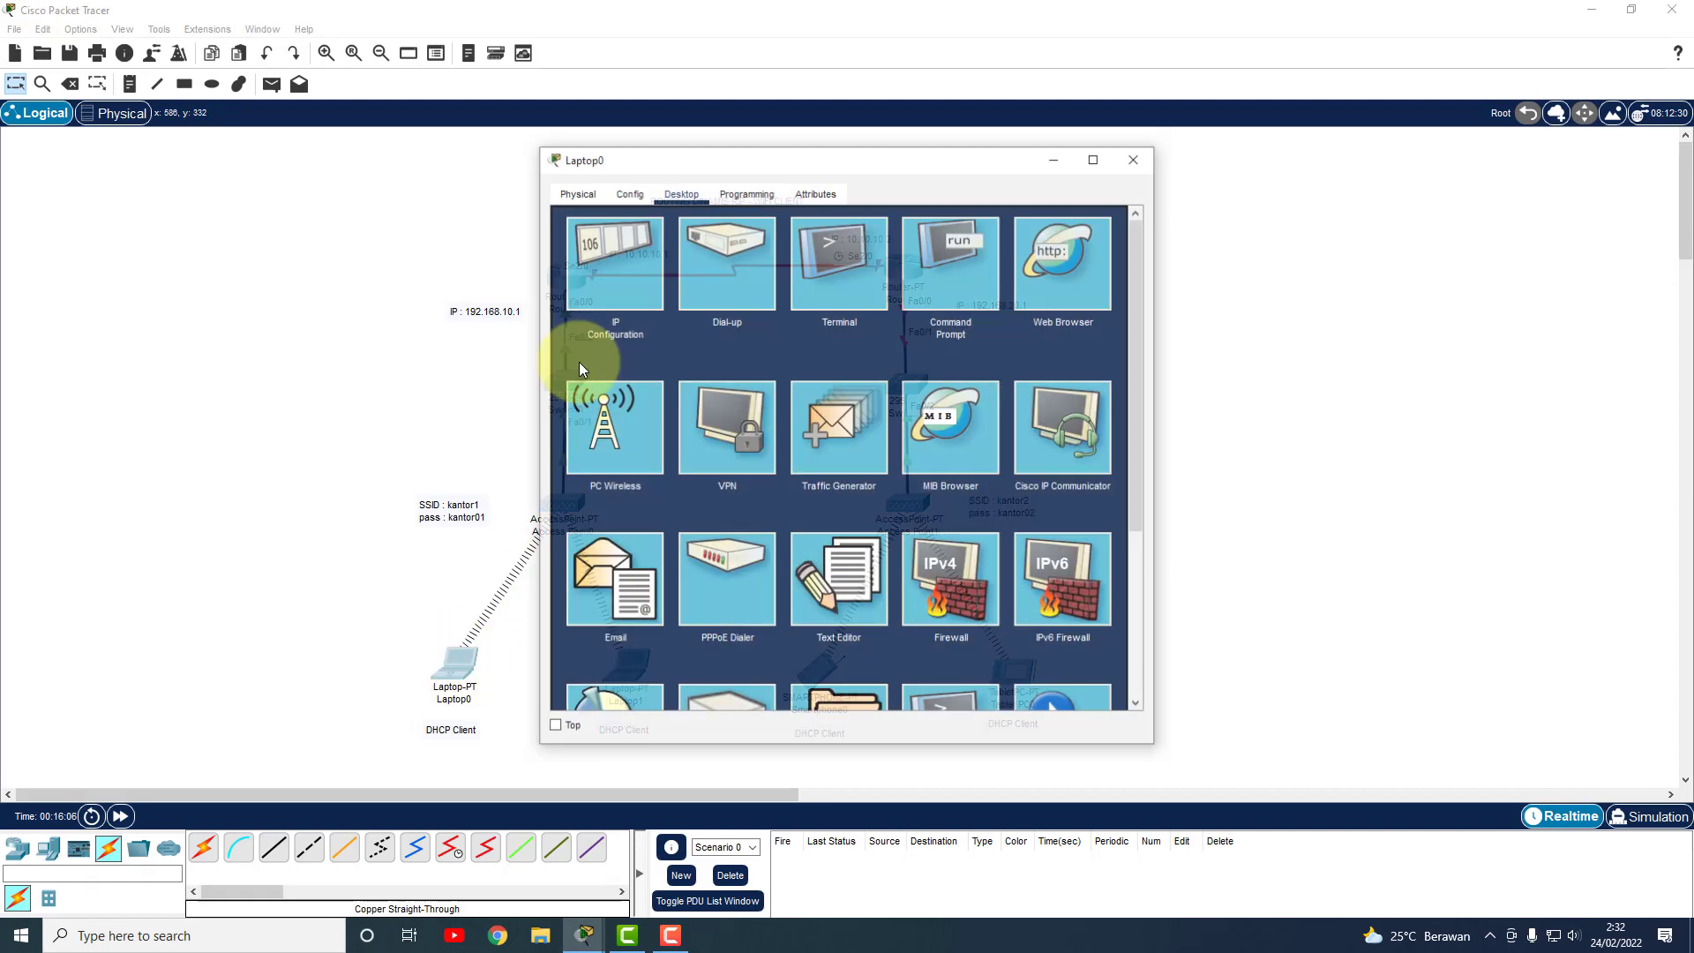
# Confirm Laptop0's IP Configuration shows only 169.254.74.174, then close its window.
pyautogui.click(618, 267)
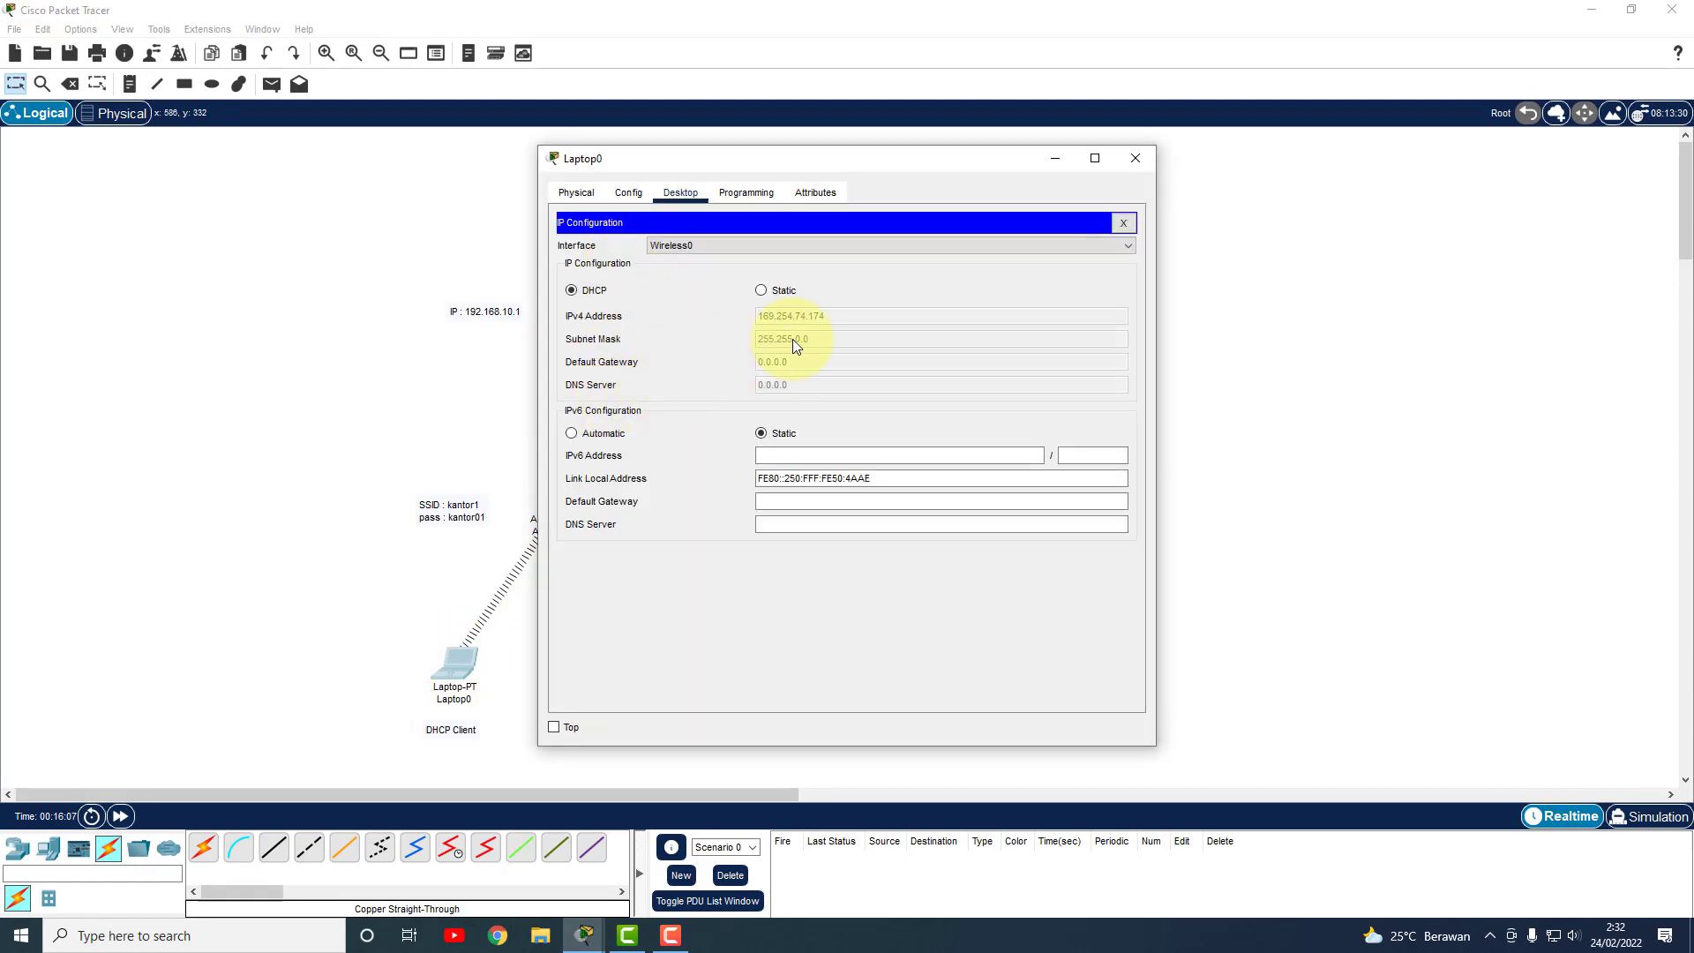
pyautogui.moveTo(832, 159); pyautogui.dragTo(1004, 166)
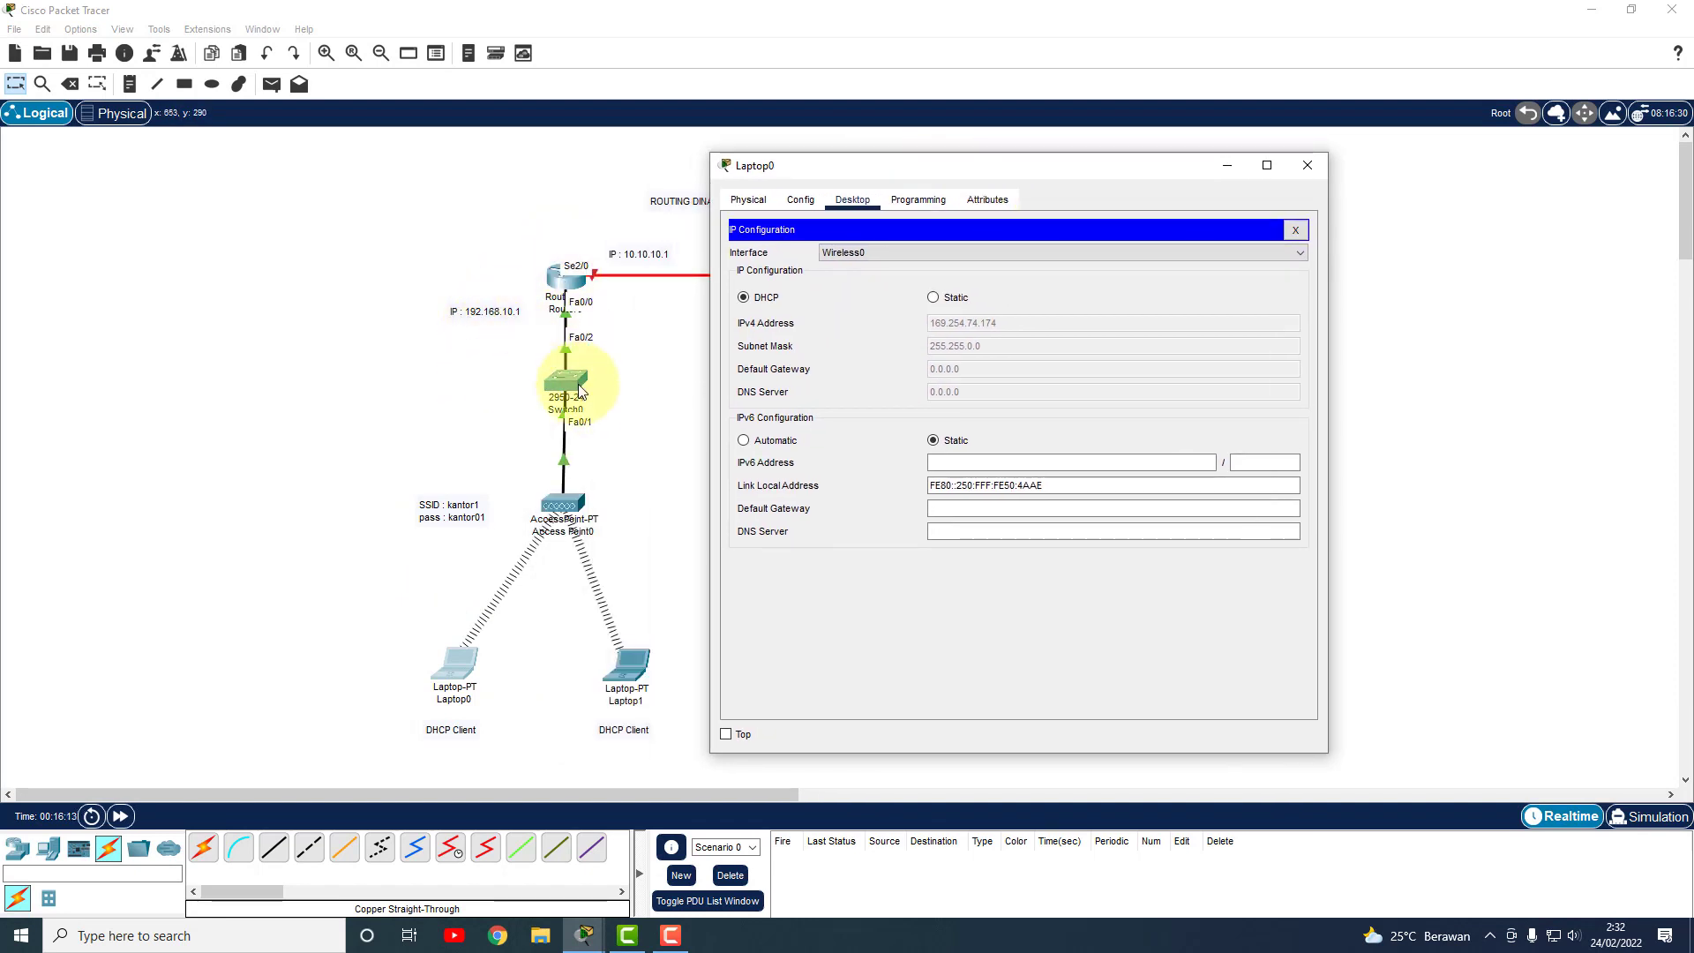
pyautogui.click(1309, 167)
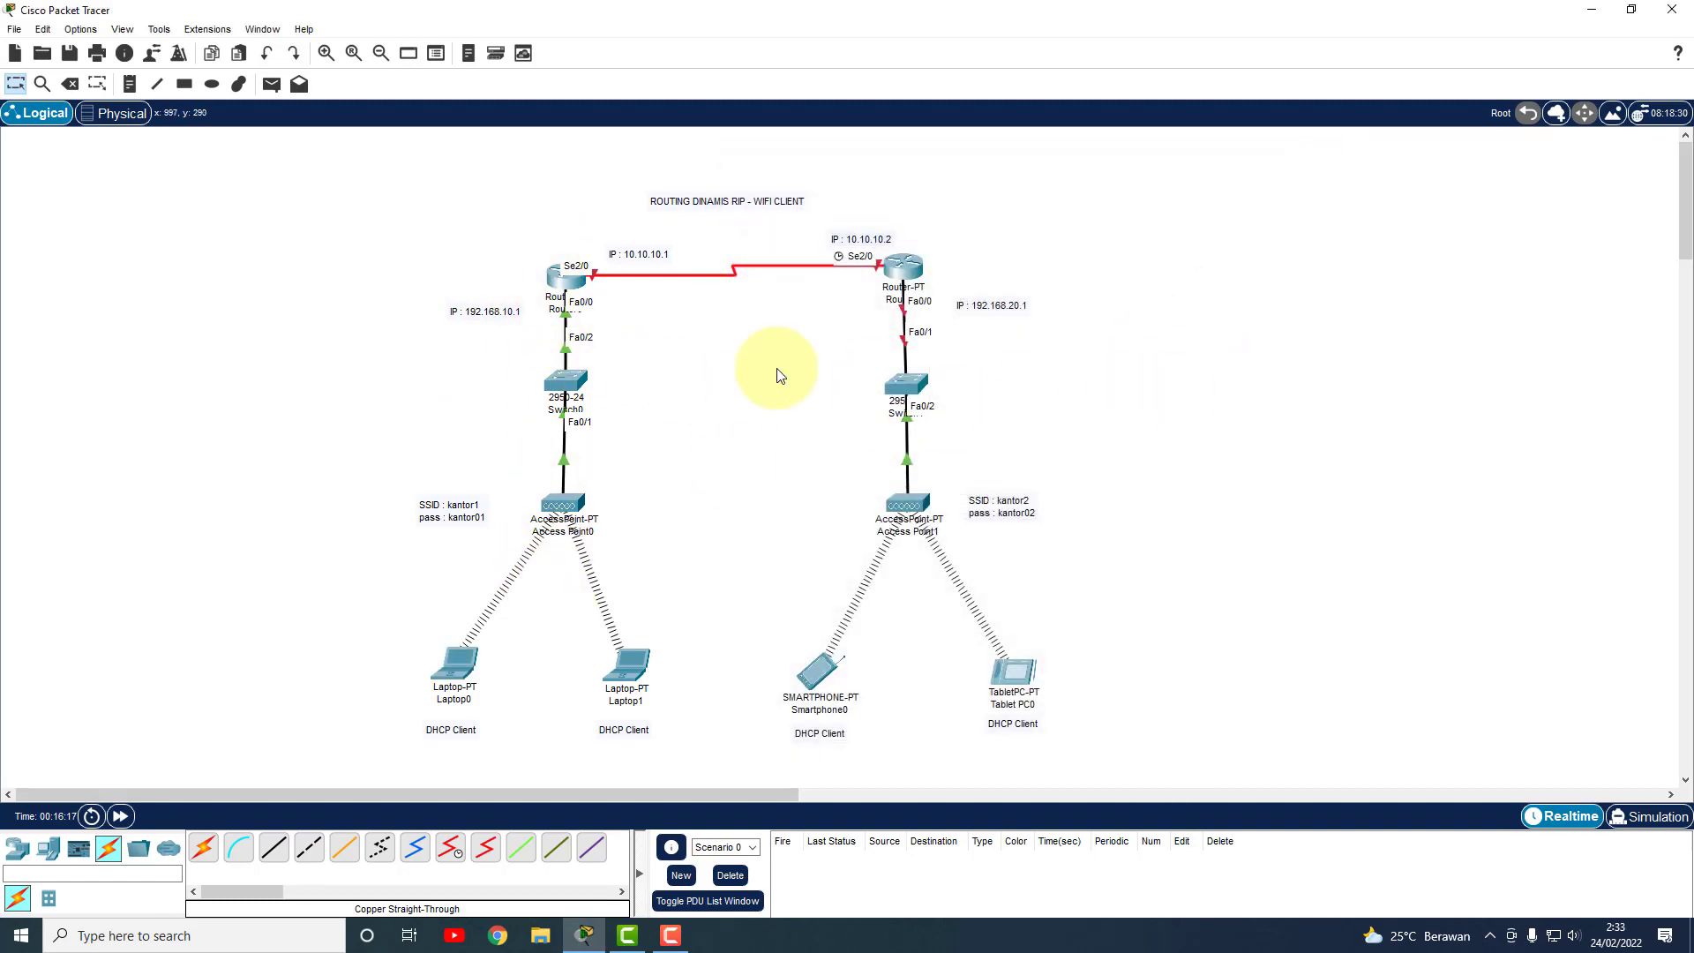
# Open Router0's CLI and exit interface configuration mode with ex.
pyautogui.click(563, 287)
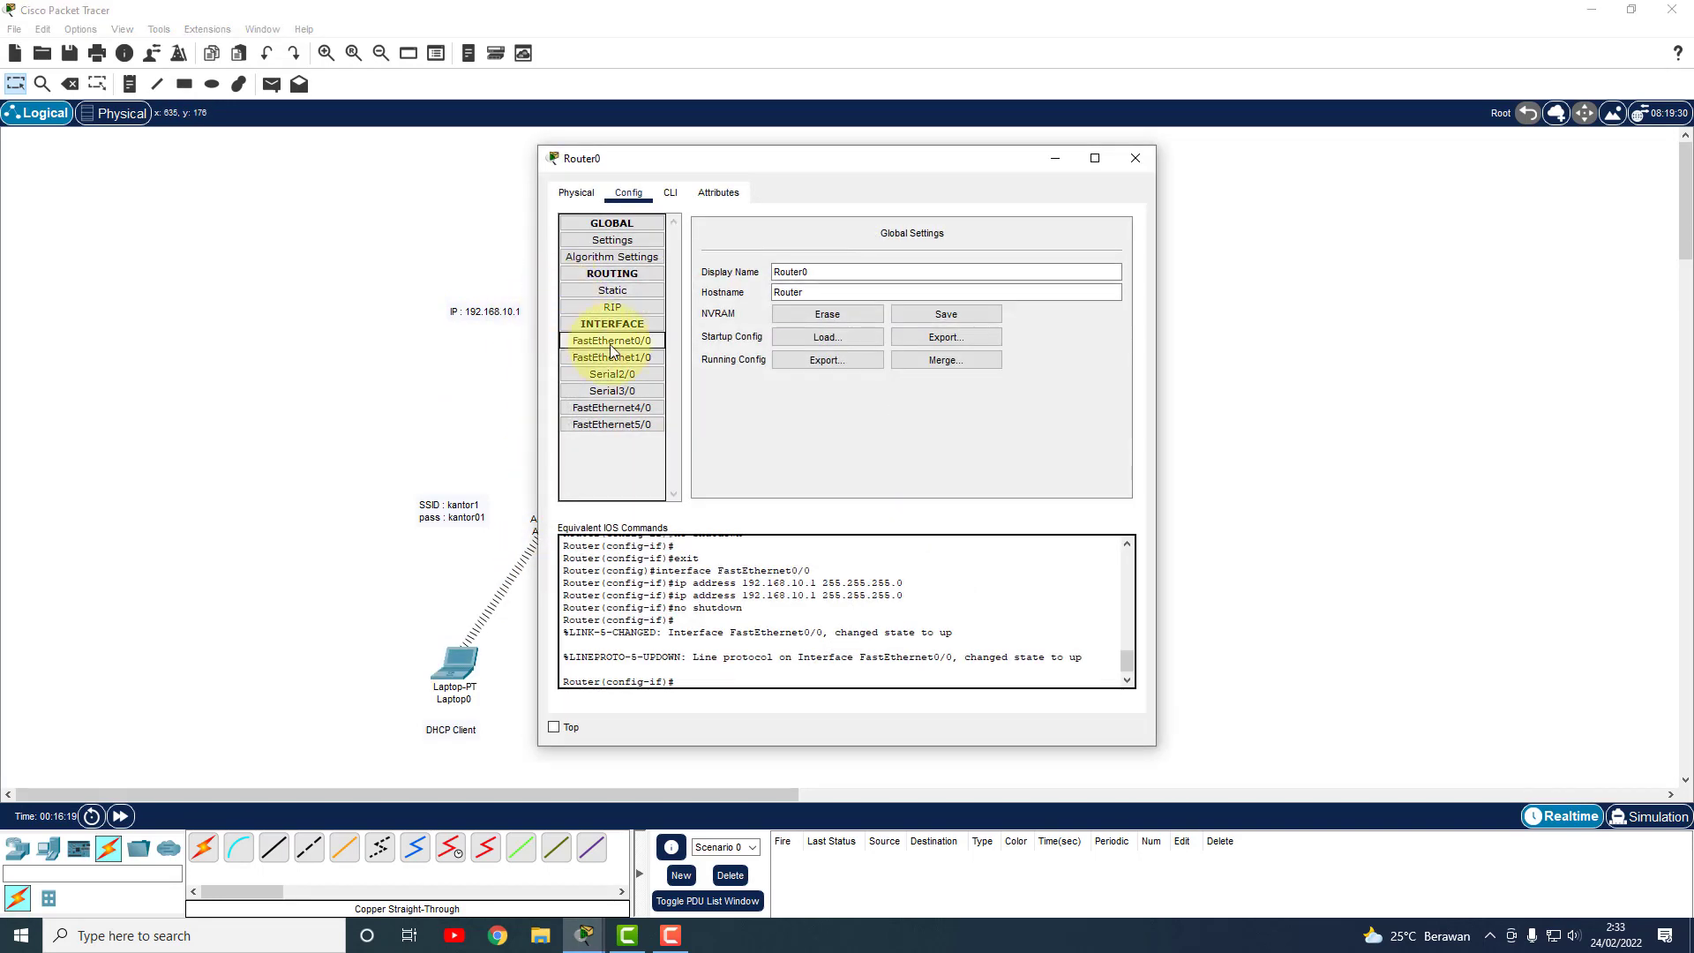
pyautogui.click(671, 192)
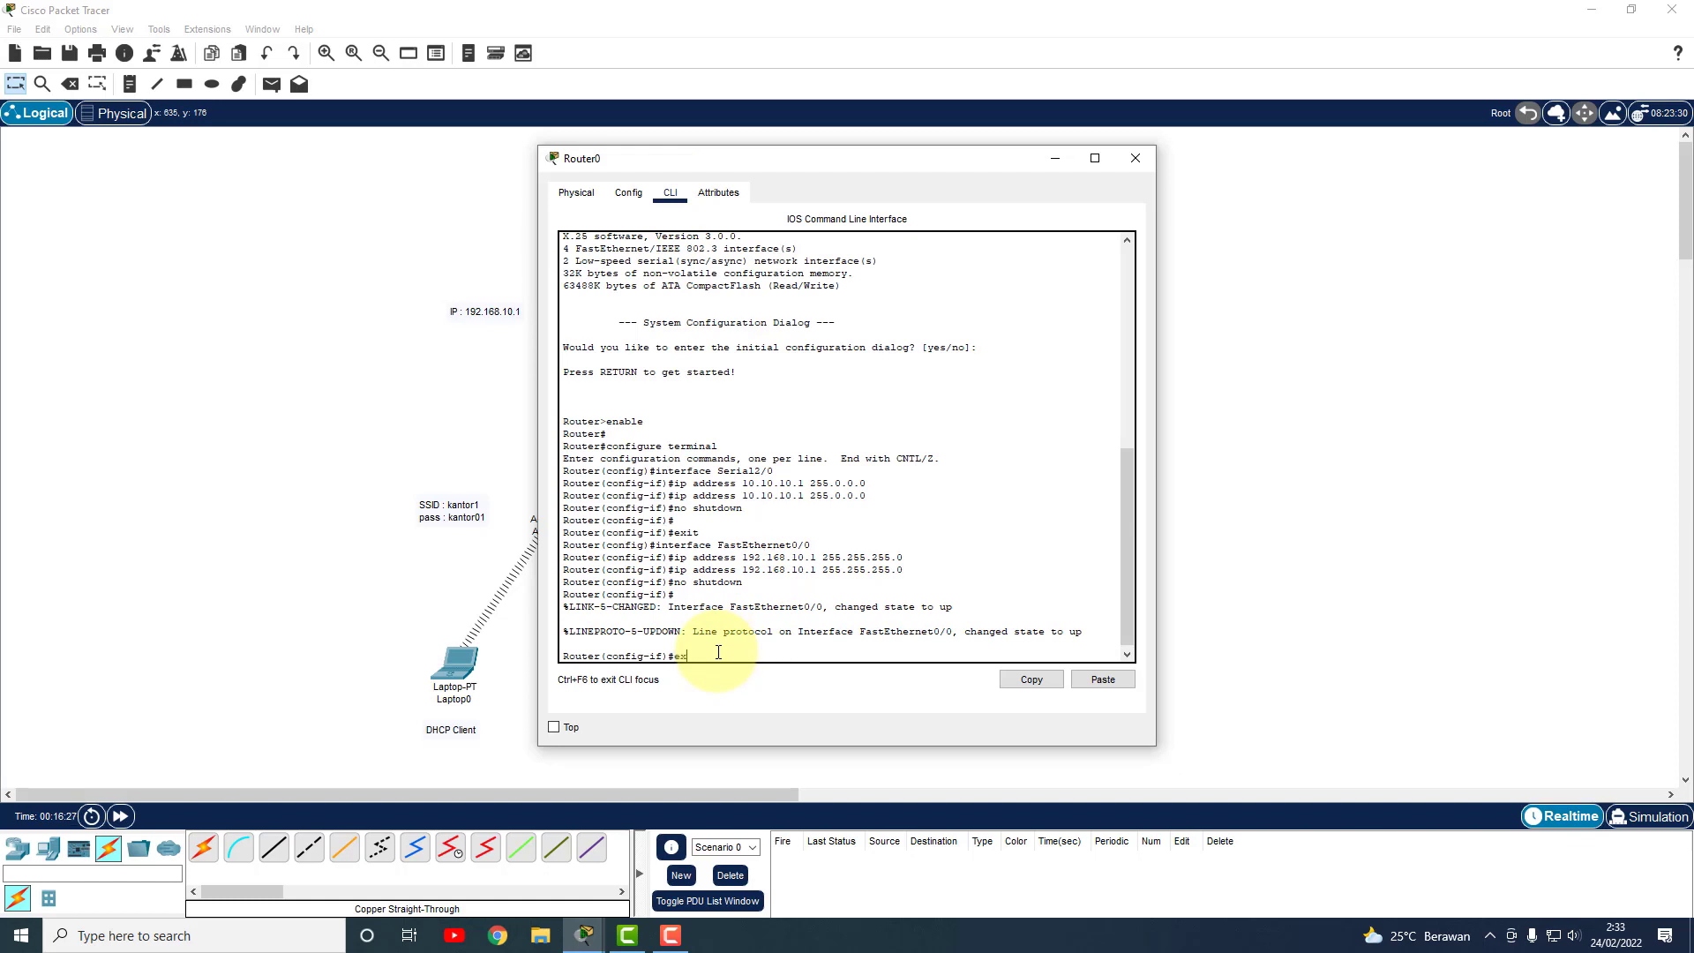
pyautogui.write('ex')
pyautogui.press('Return')
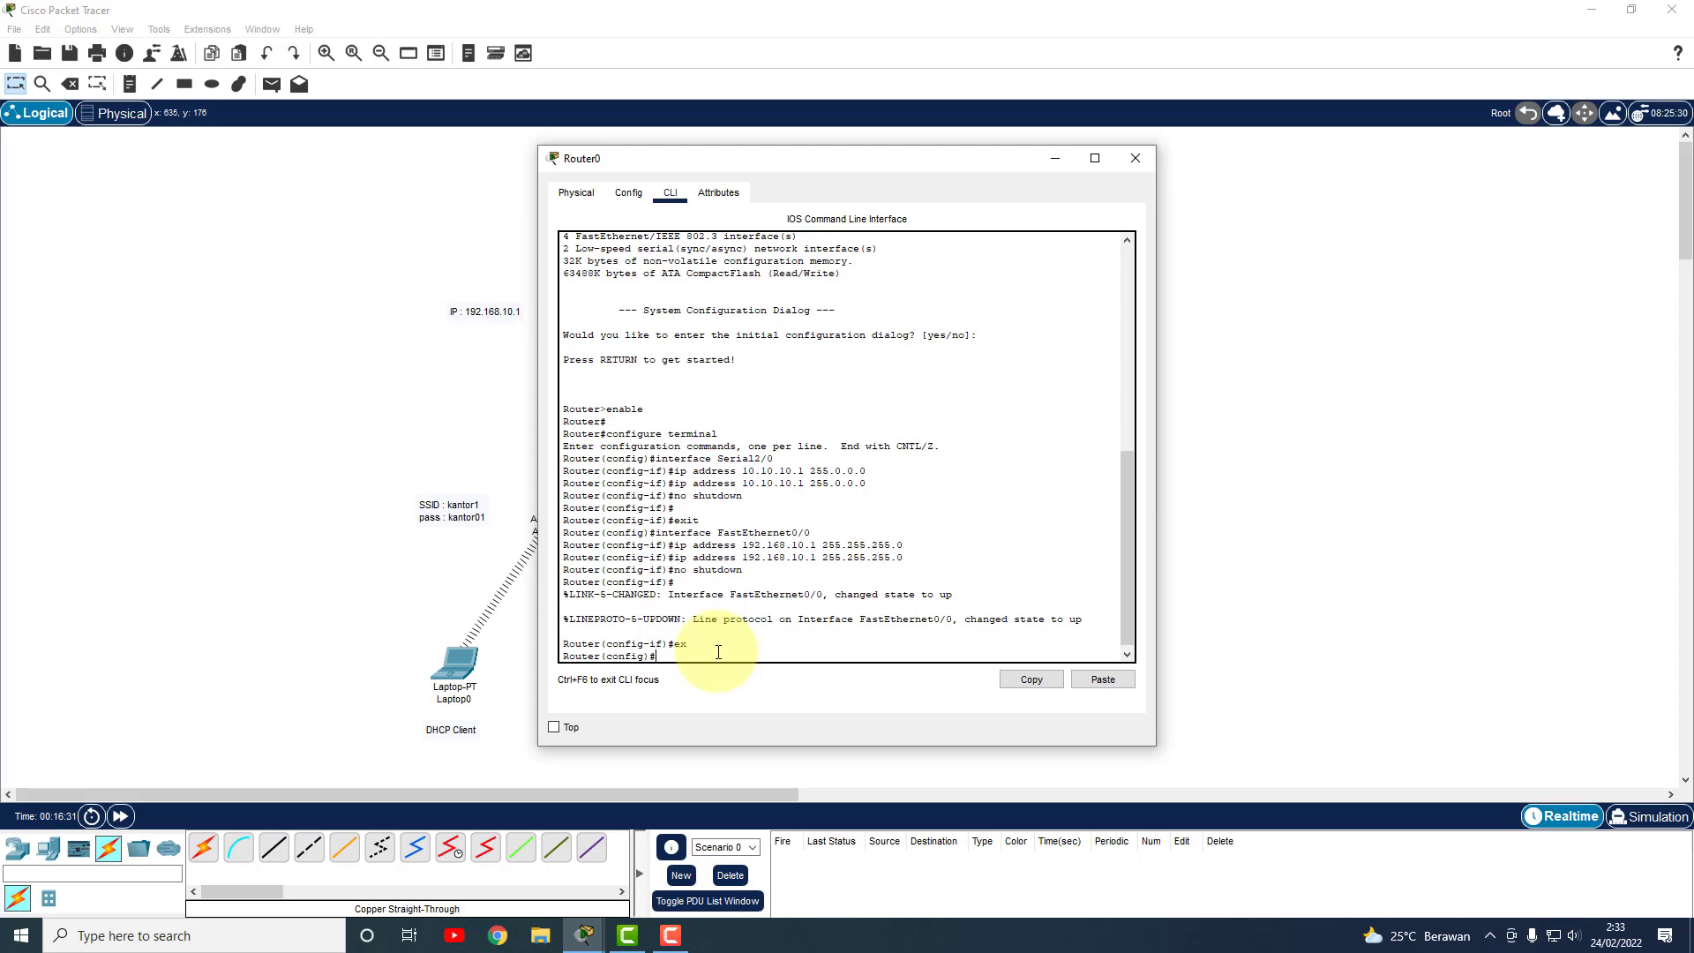
# Create DHCP pool kantor1 and start entering the default-router command.
pyautogui.write('ip dhcp pool')
pyautogui.write('kantor1')
pyautogui.press('Return')
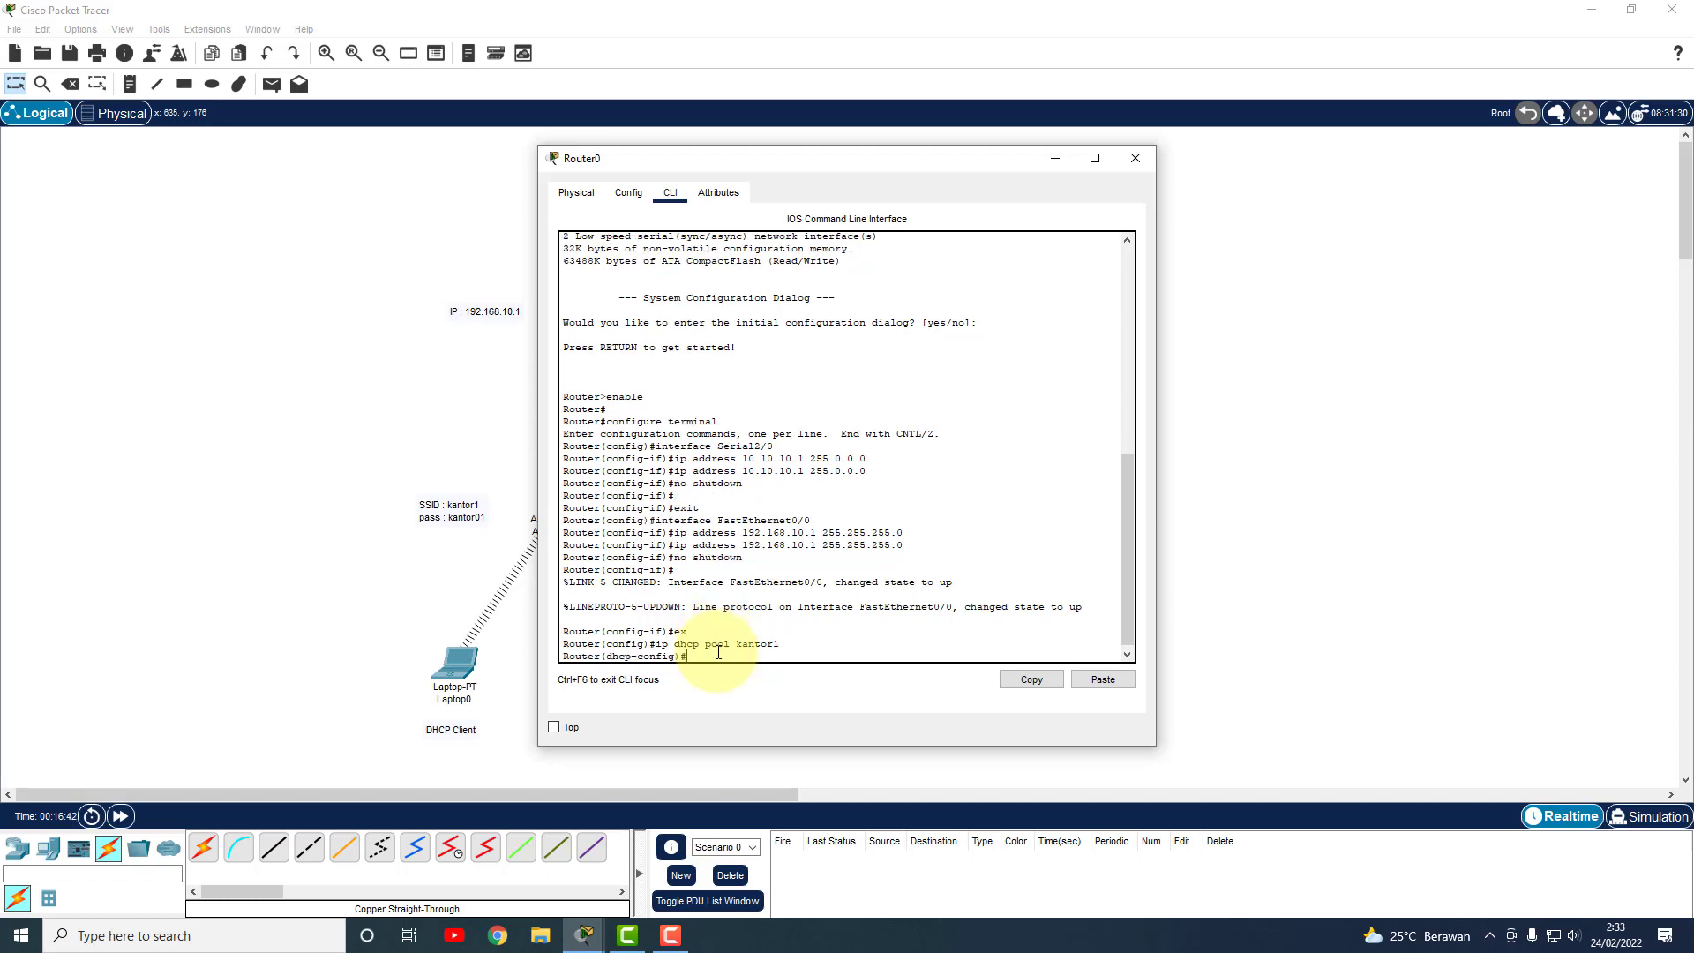
pyautogui.write('de')
pyautogui.press('BackSpace')
pyautogui.press('BackSpace')
pyautogui.write('uter 192.1')
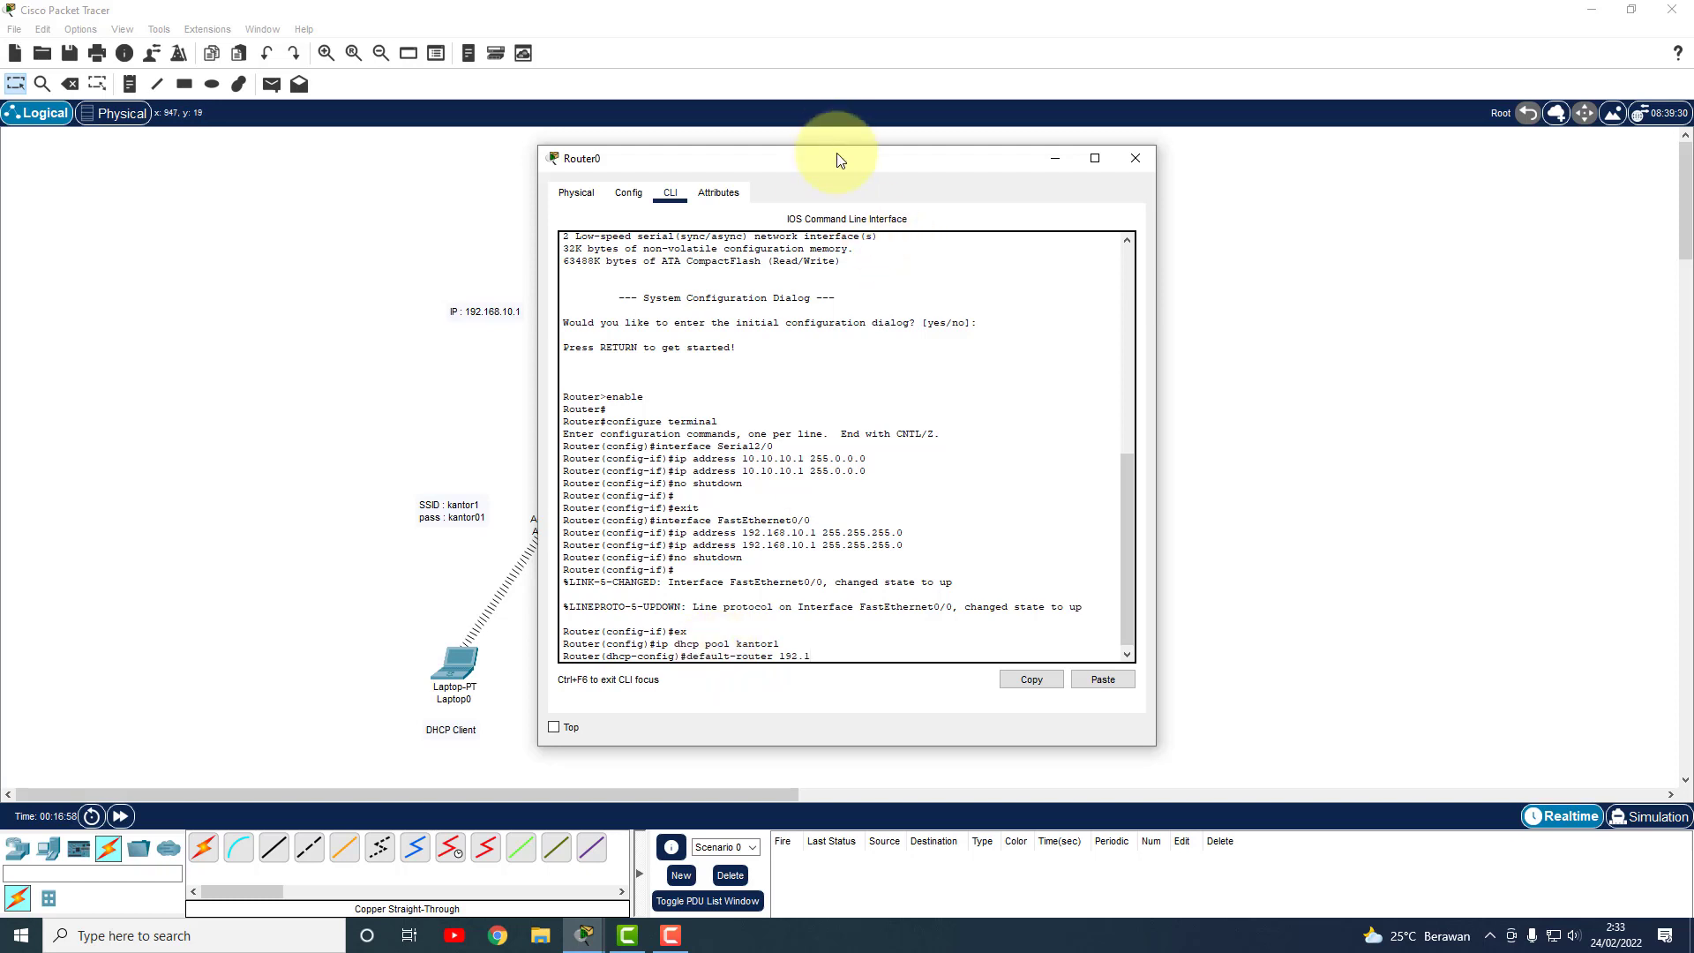
# Set kantor1's default router 192.168.10.1 and network 192.168.10.0 255.255.255.0.
pyautogui.moveTo(847, 151); pyautogui.dragTo(1050, 147)
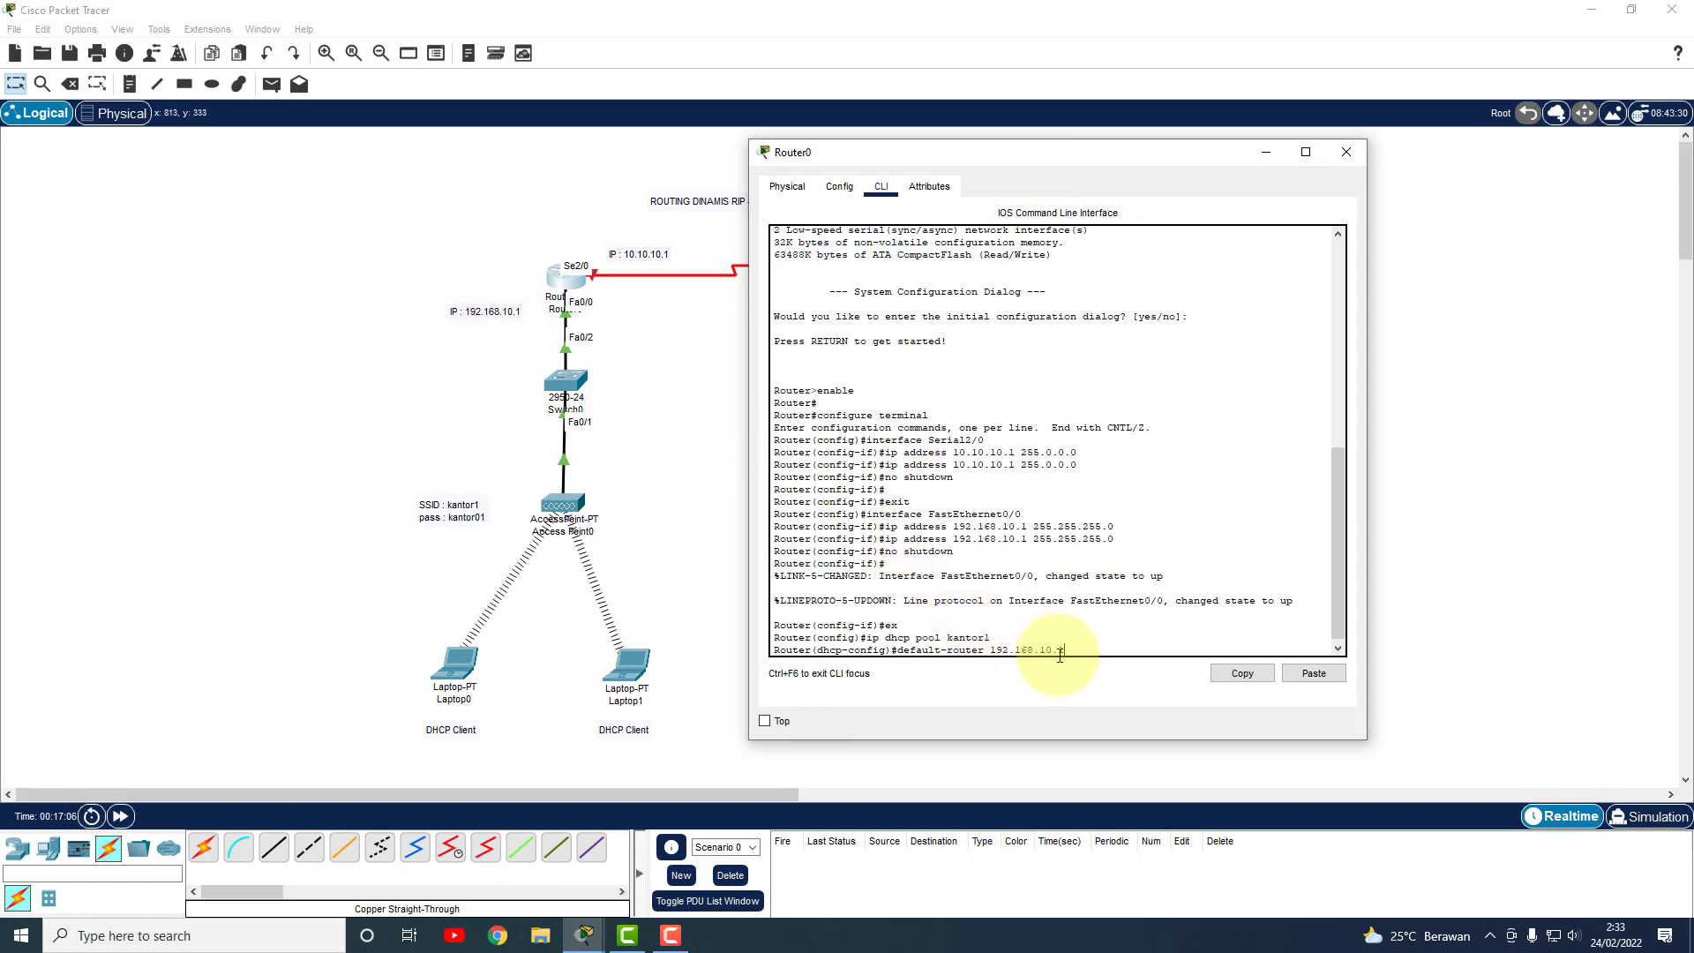
pyautogui.press('Return')
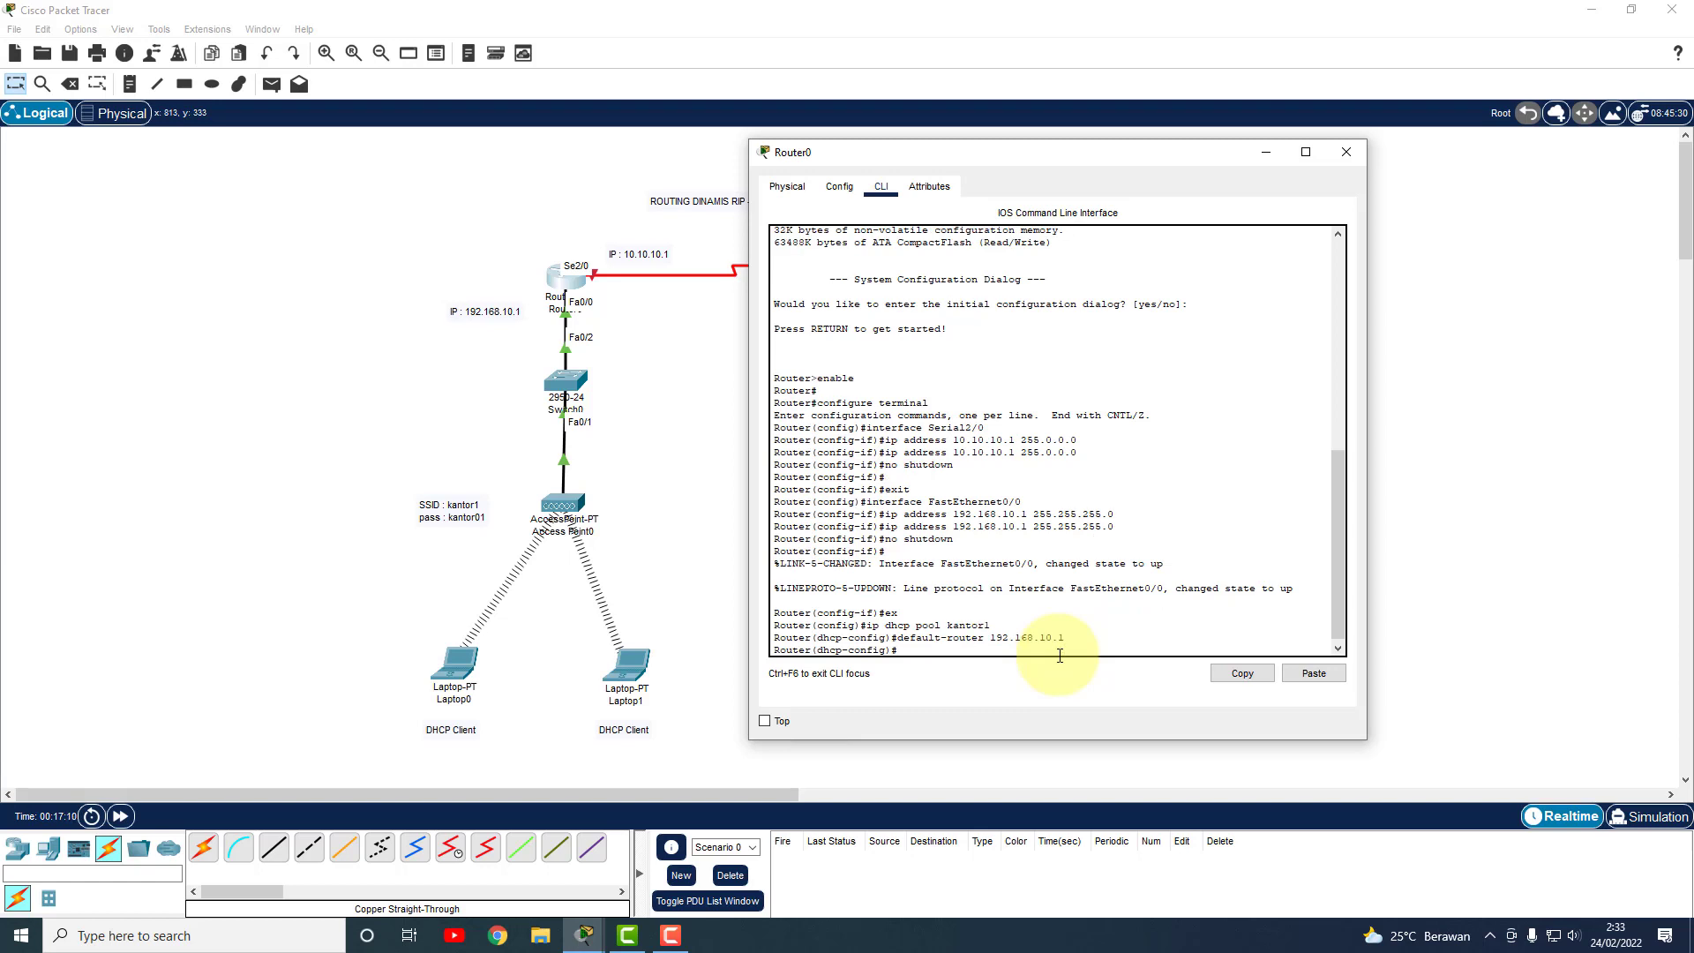
pyautogui.write('netwo')
pyautogui.write('rk 192.168.10.0 255.255.255.0')
pyautogui.press('Return')
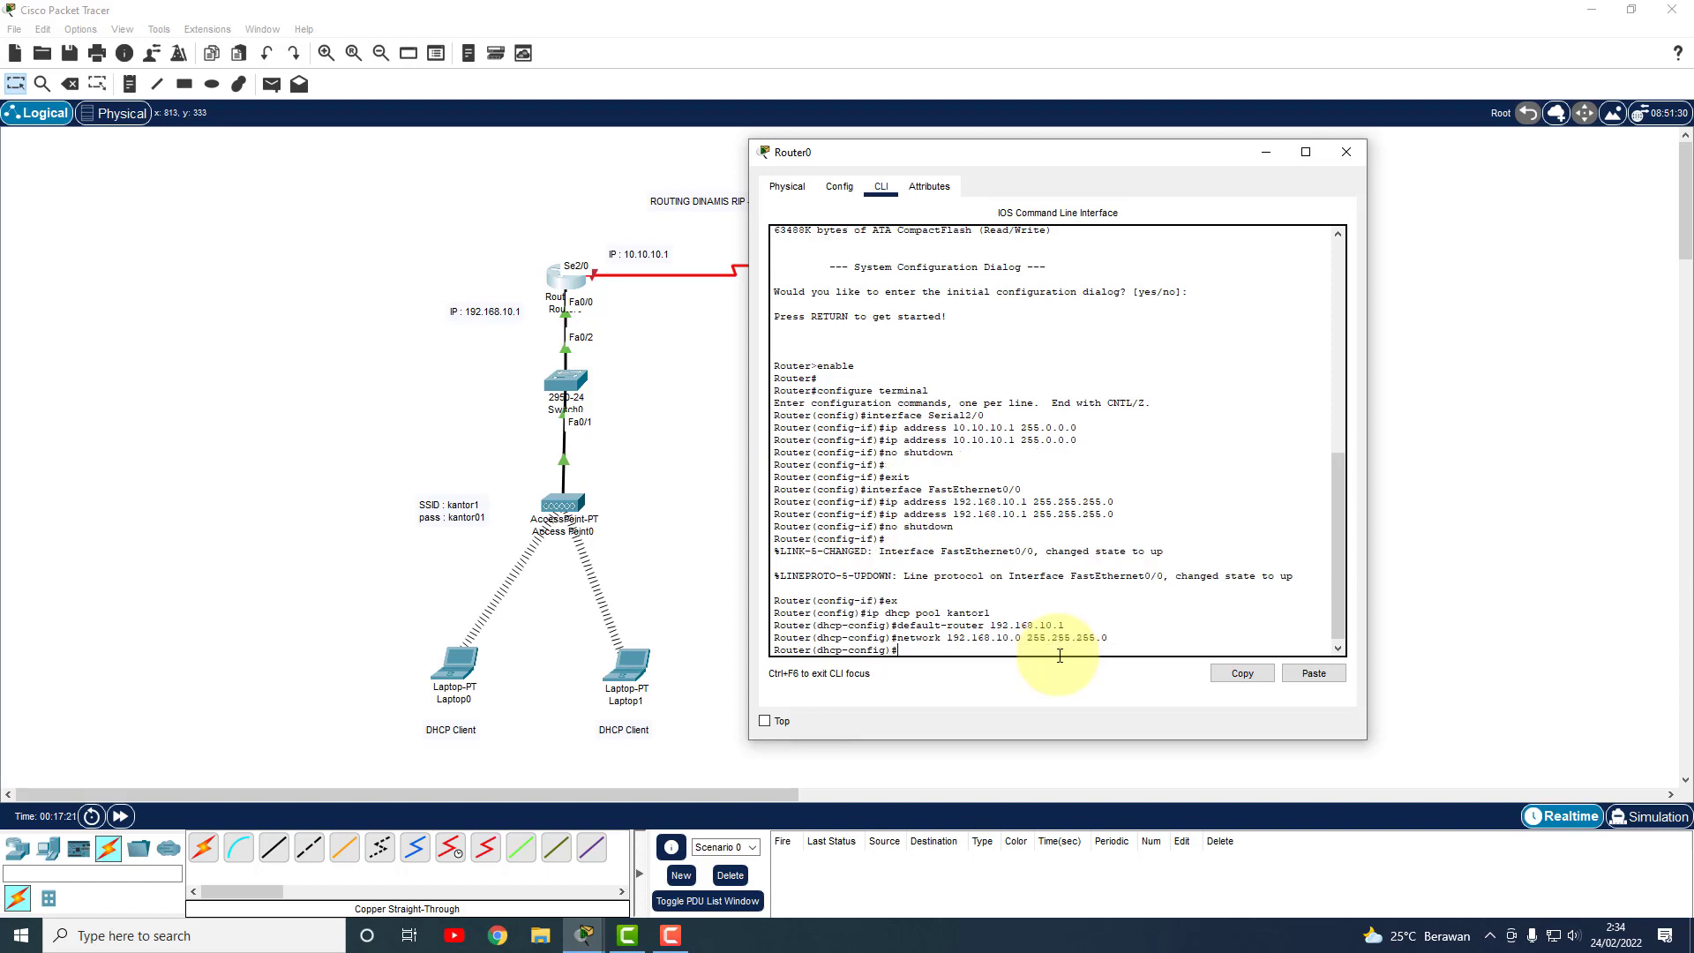
# Add DNS server 8.8.8.8 to kantor1 and exit pool configuration.
pyautogui.write('dns')
pyautogui.write('.ser')
pyautogui.press('BackSpace')
pyautogui.press('BackSpace')
pyautogui.press('BackSpace')
pyautogui.write('erver 8')
pyautogui.press('Return')
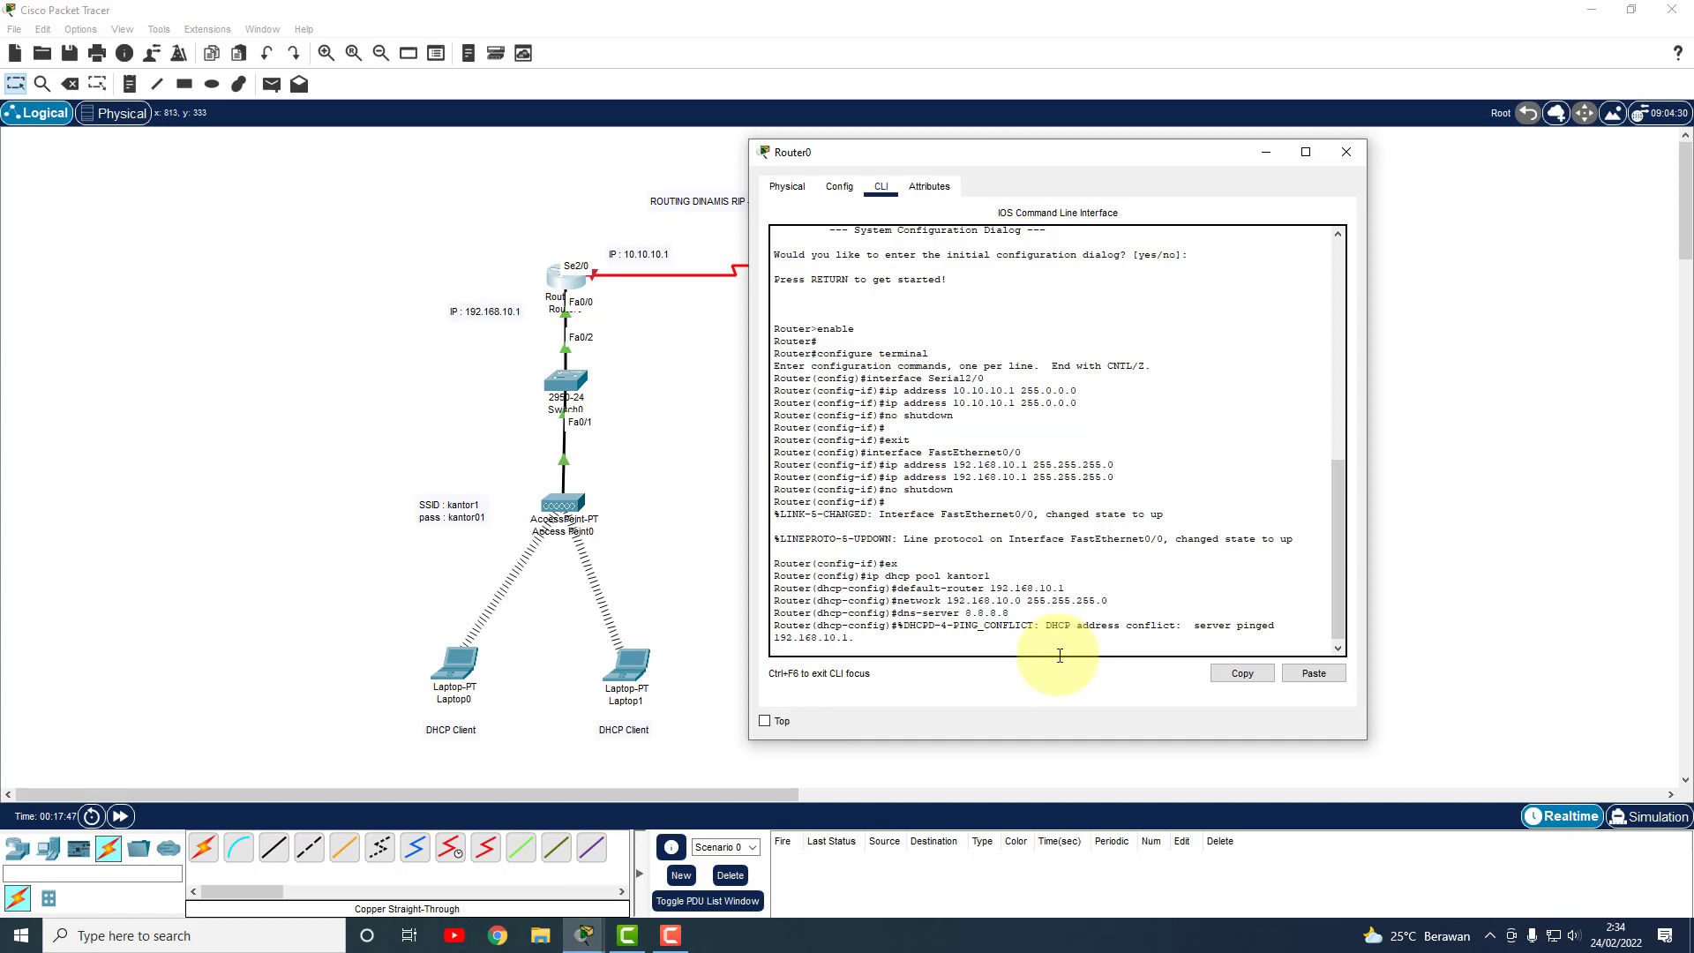
pyautogui.press('Return')
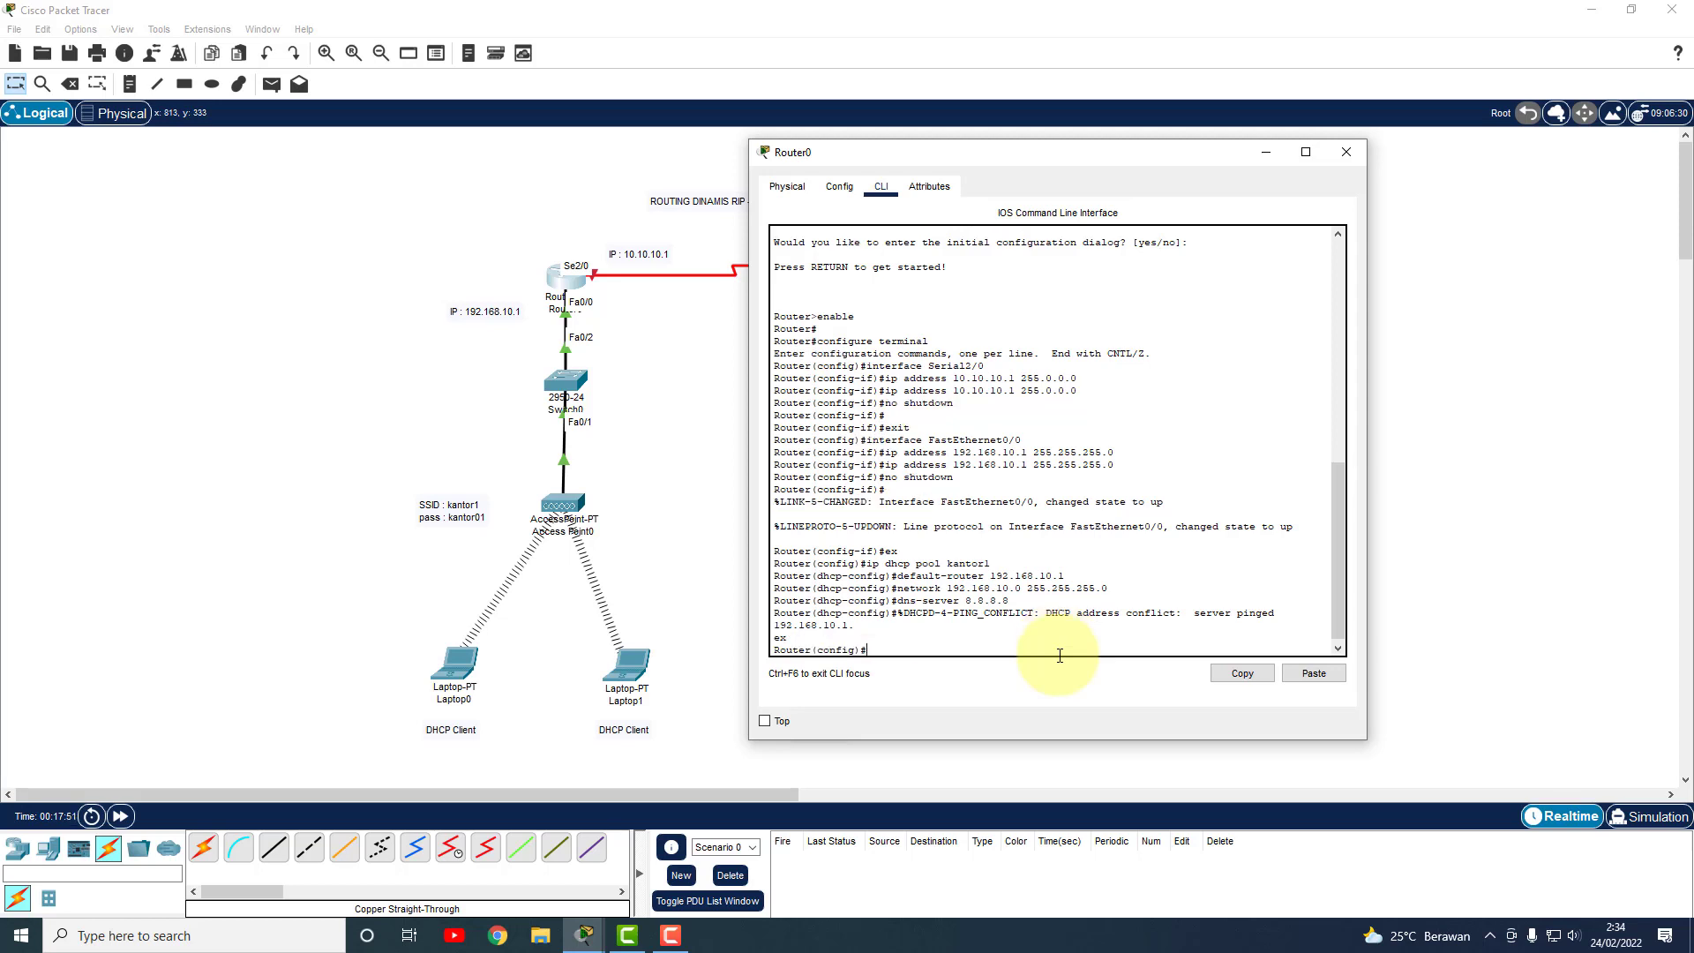
# Close Router0 and check the DHCP-assigned IP settings on Laptop0 and Laptop1.
pyautogui.click(1348, 152)
pyautogui.click(452, 667)
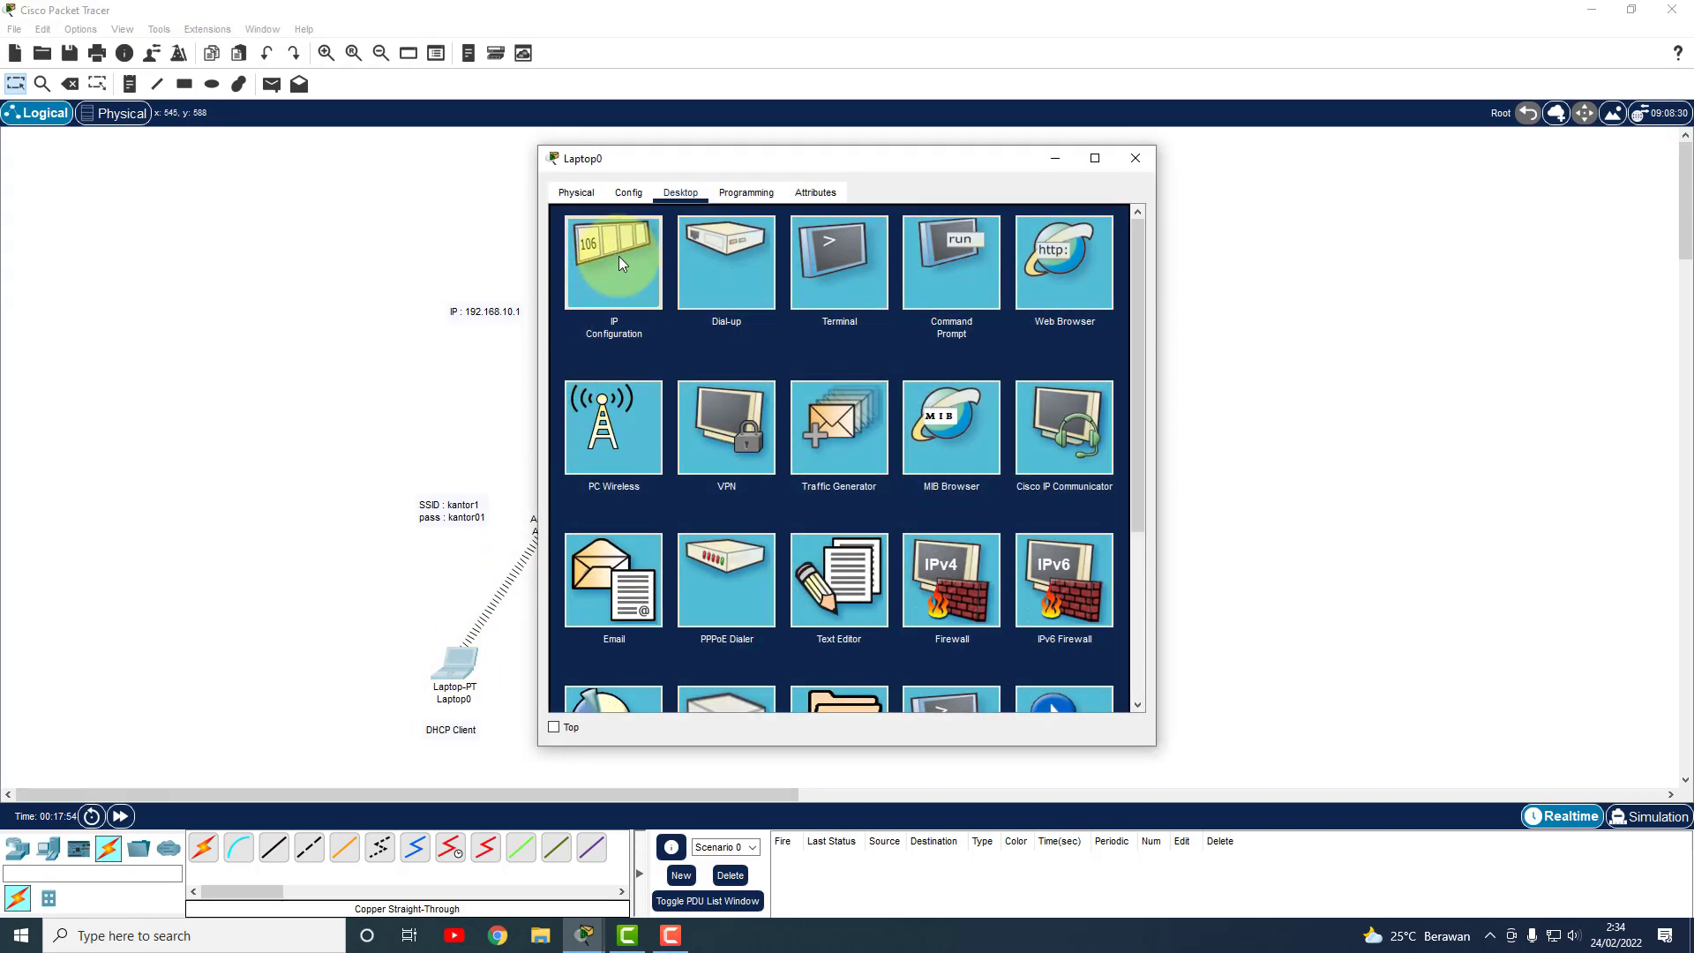
pyautogui.click(621, 262)
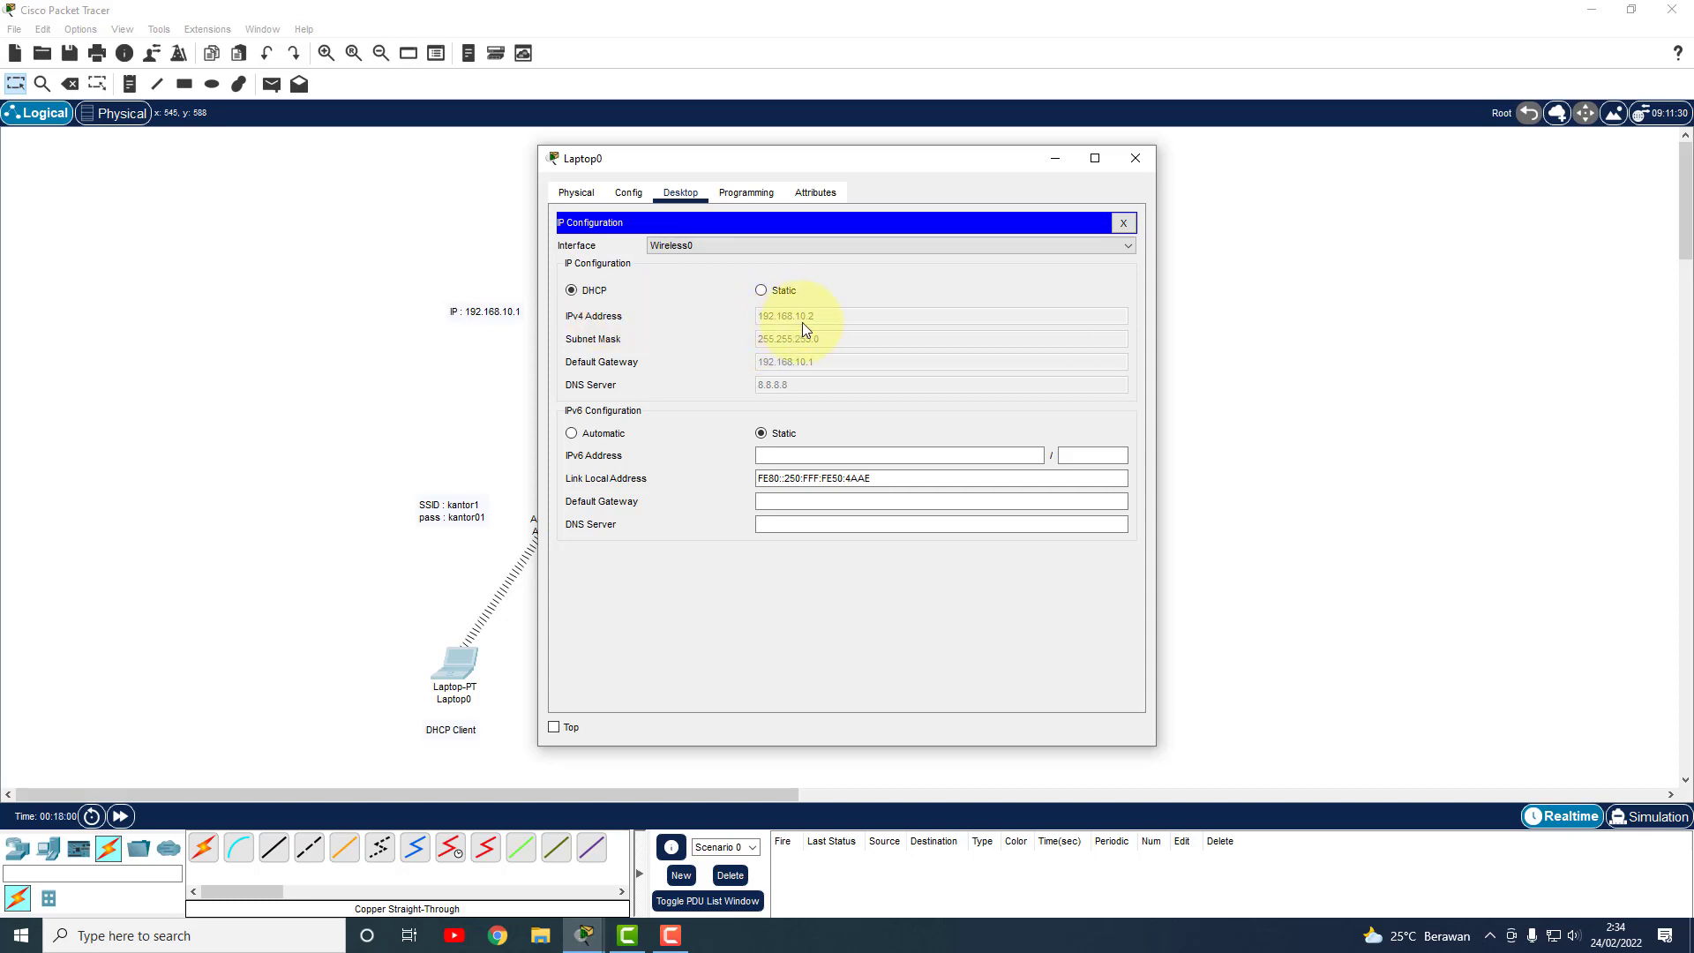
pyautogui.click(1136, 158)
pyautogui.click(626, 663)
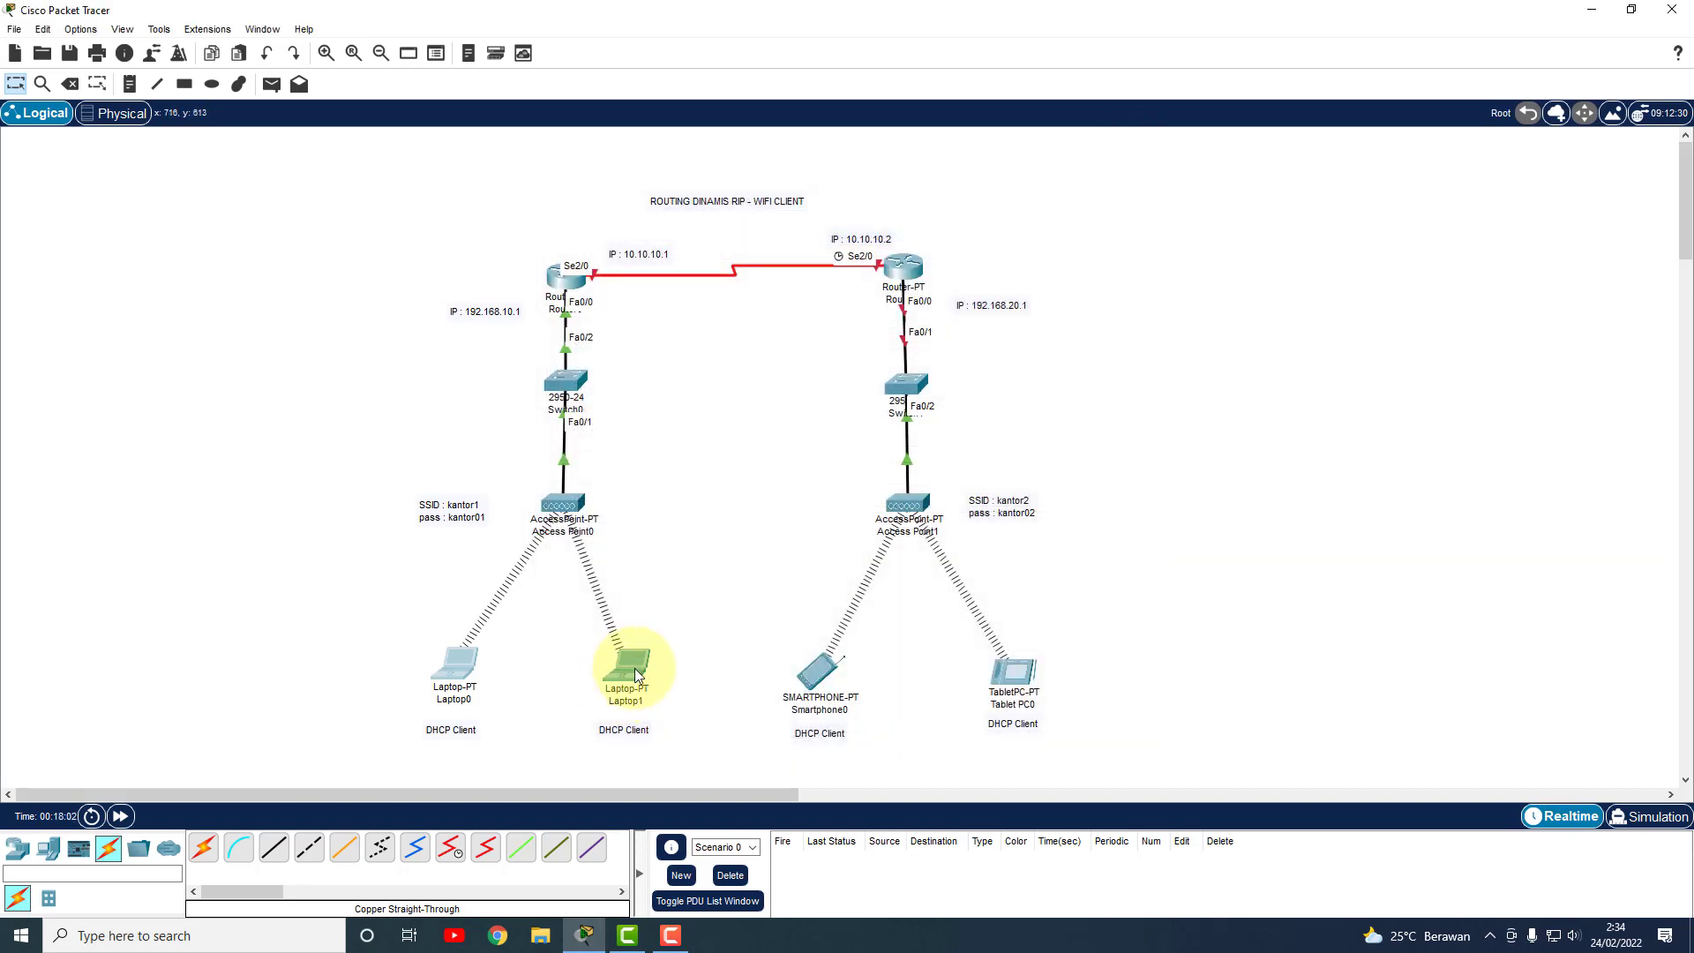
pyautogui.click(623, 290)
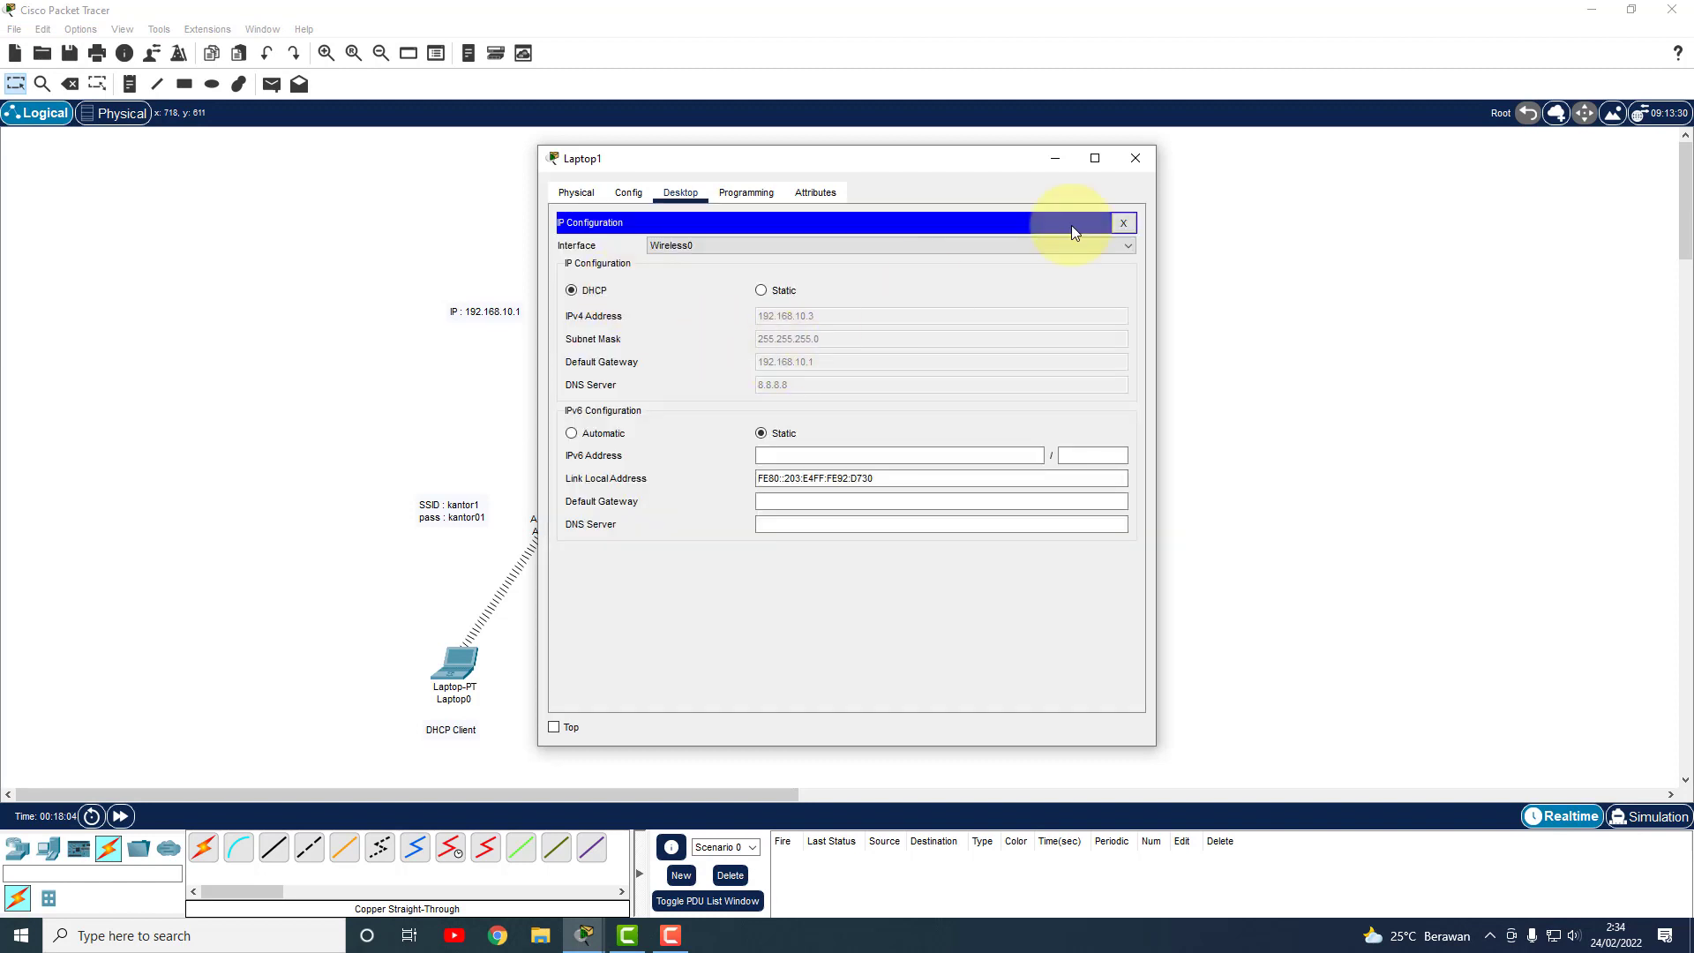
pyautogui.click(1136, 158)
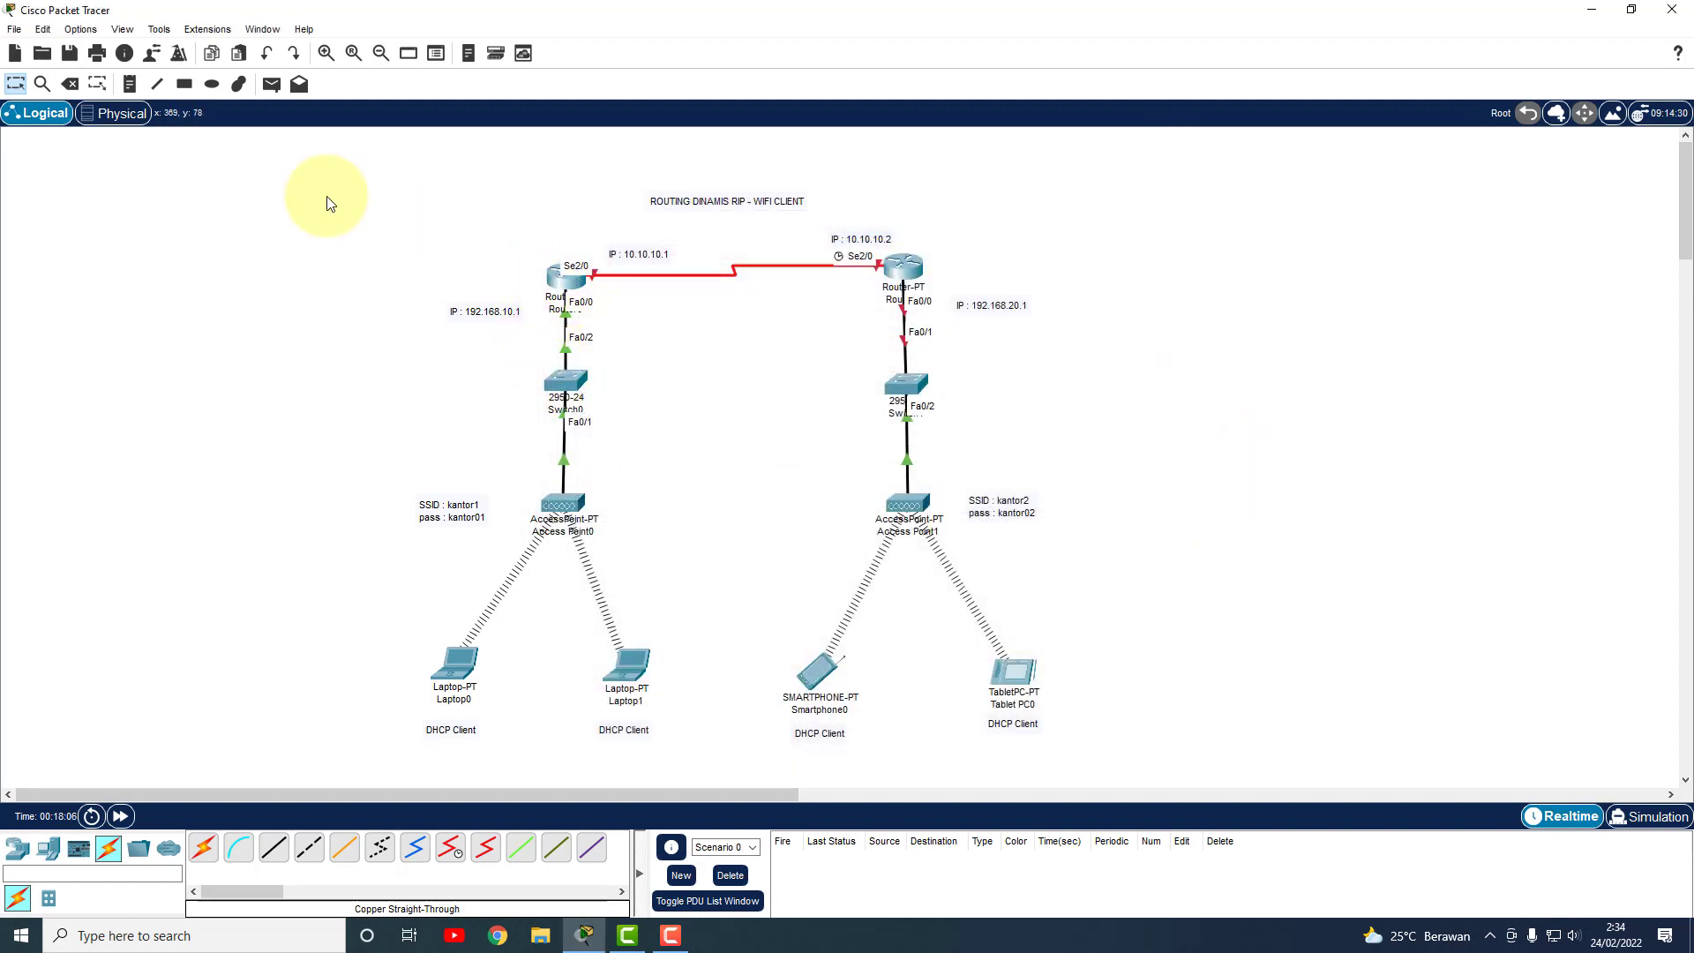
# Send simple PDUs Laptop0→Router0, Laptop1→Router0 and Laptop0→Laptop1.
pyautogui.click(271, 84)
pyautogui.click(457, 663)
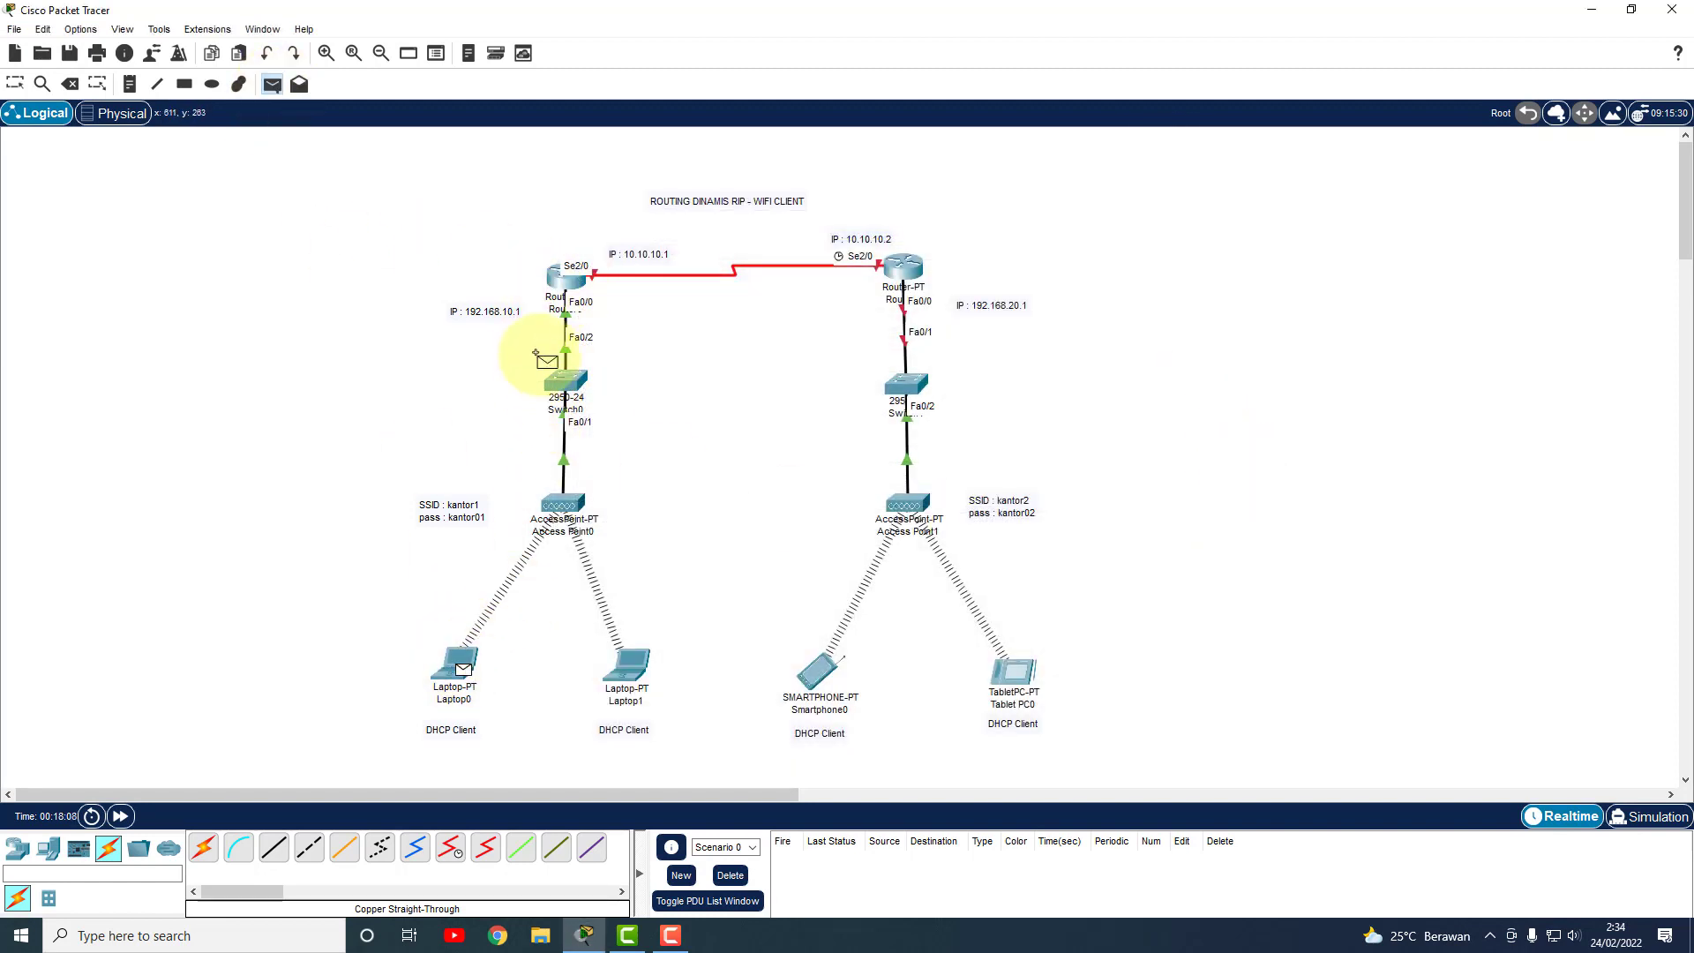
pyautogui.click(566, 279)
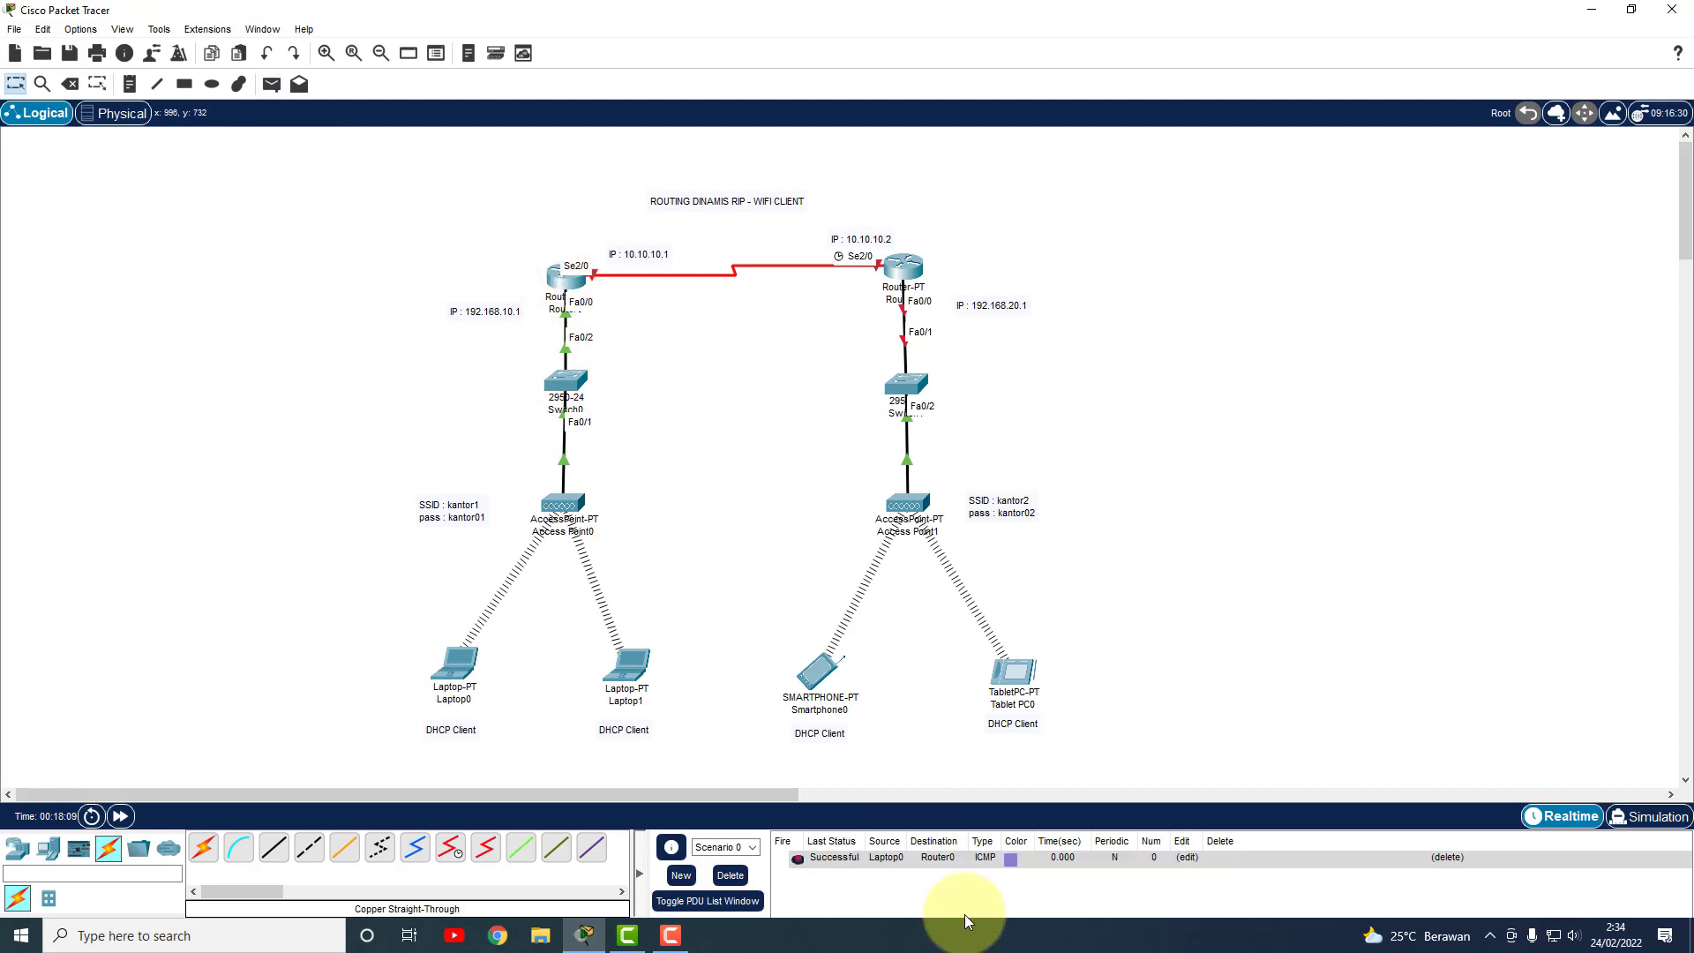
pyautogui.click(267, 93)
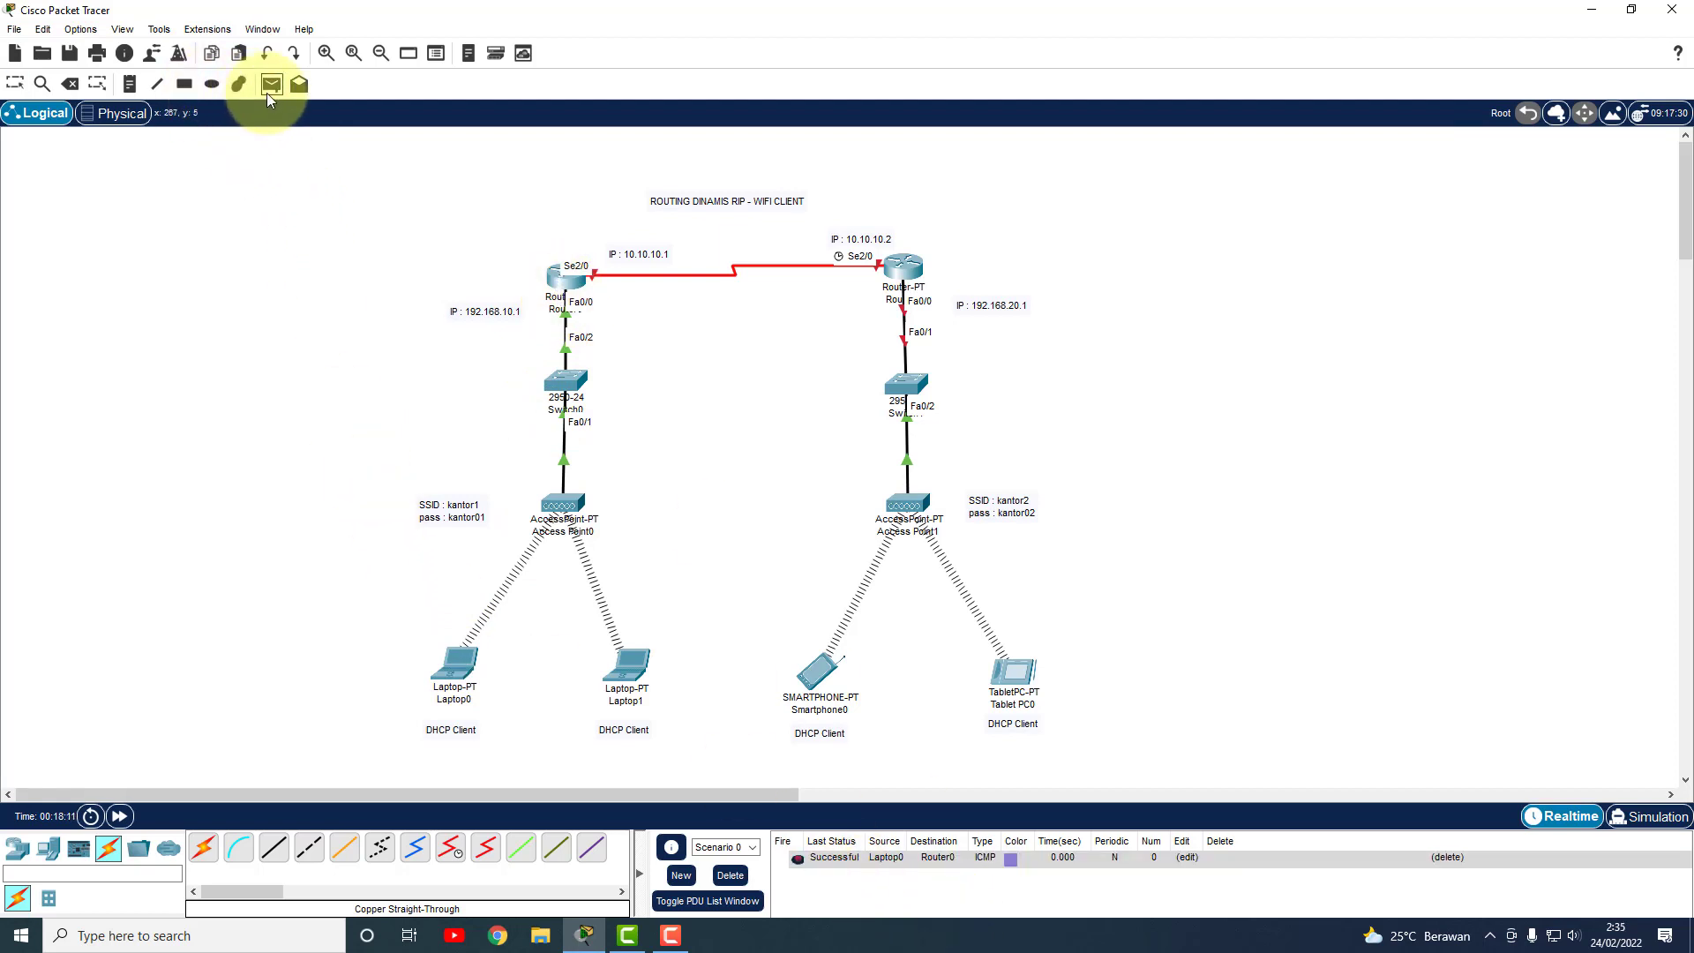
pyautogui.click(629, 671)
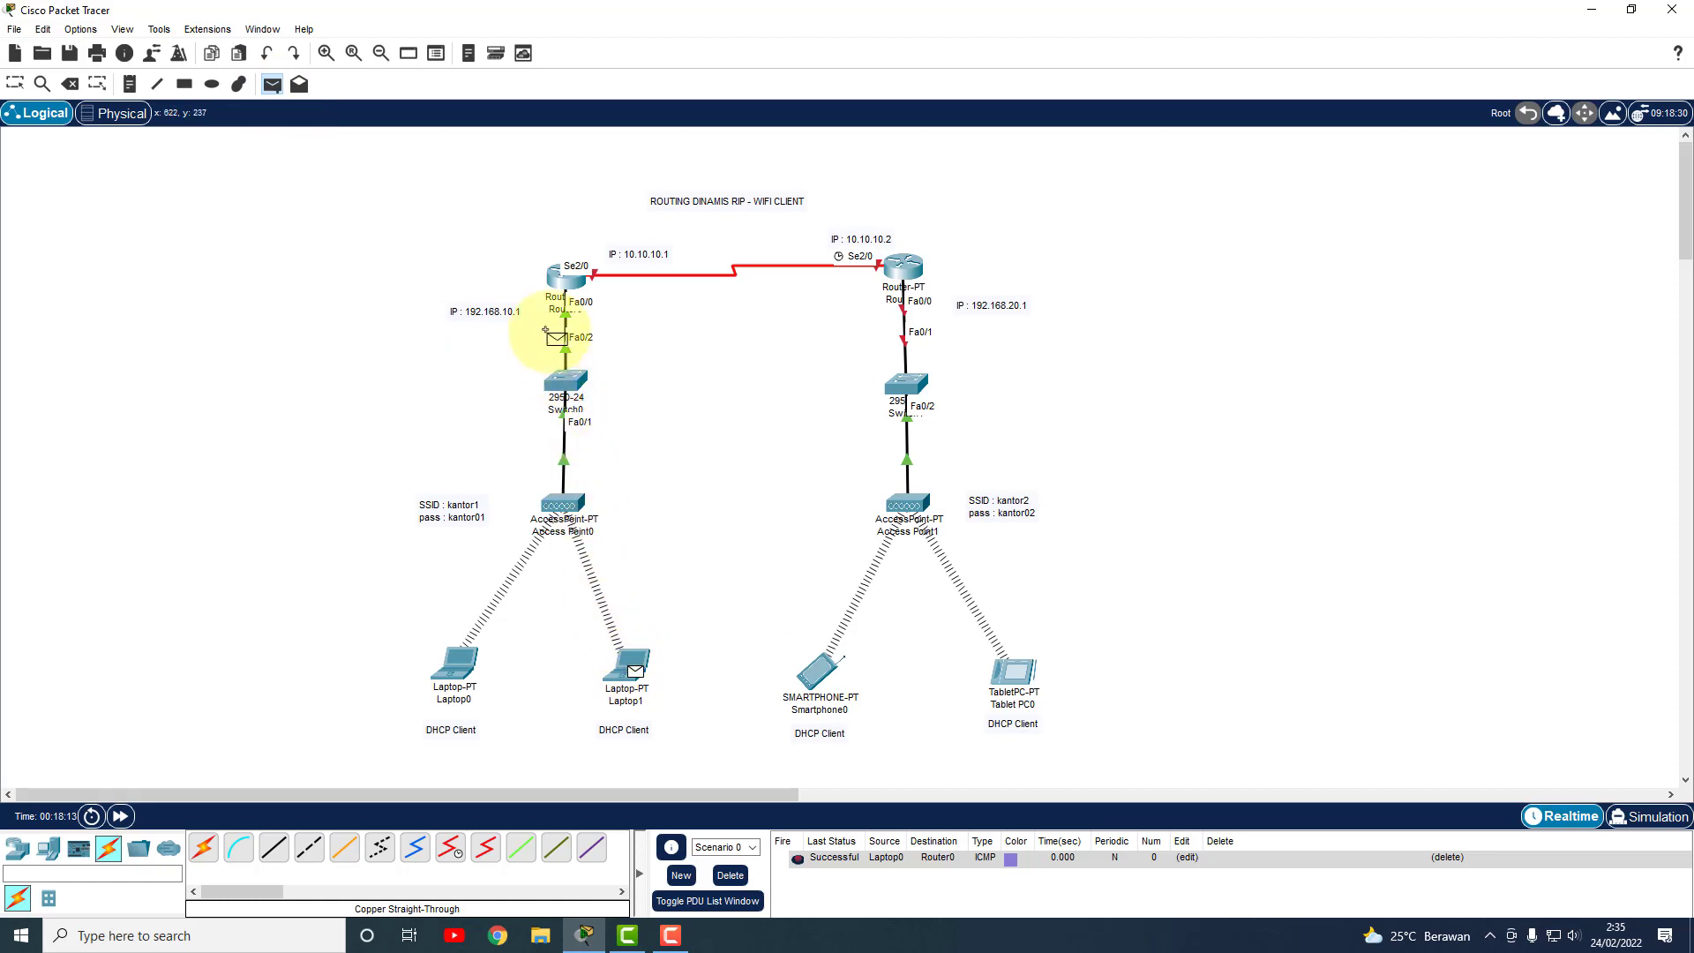
pyautogui.click(566, 280)
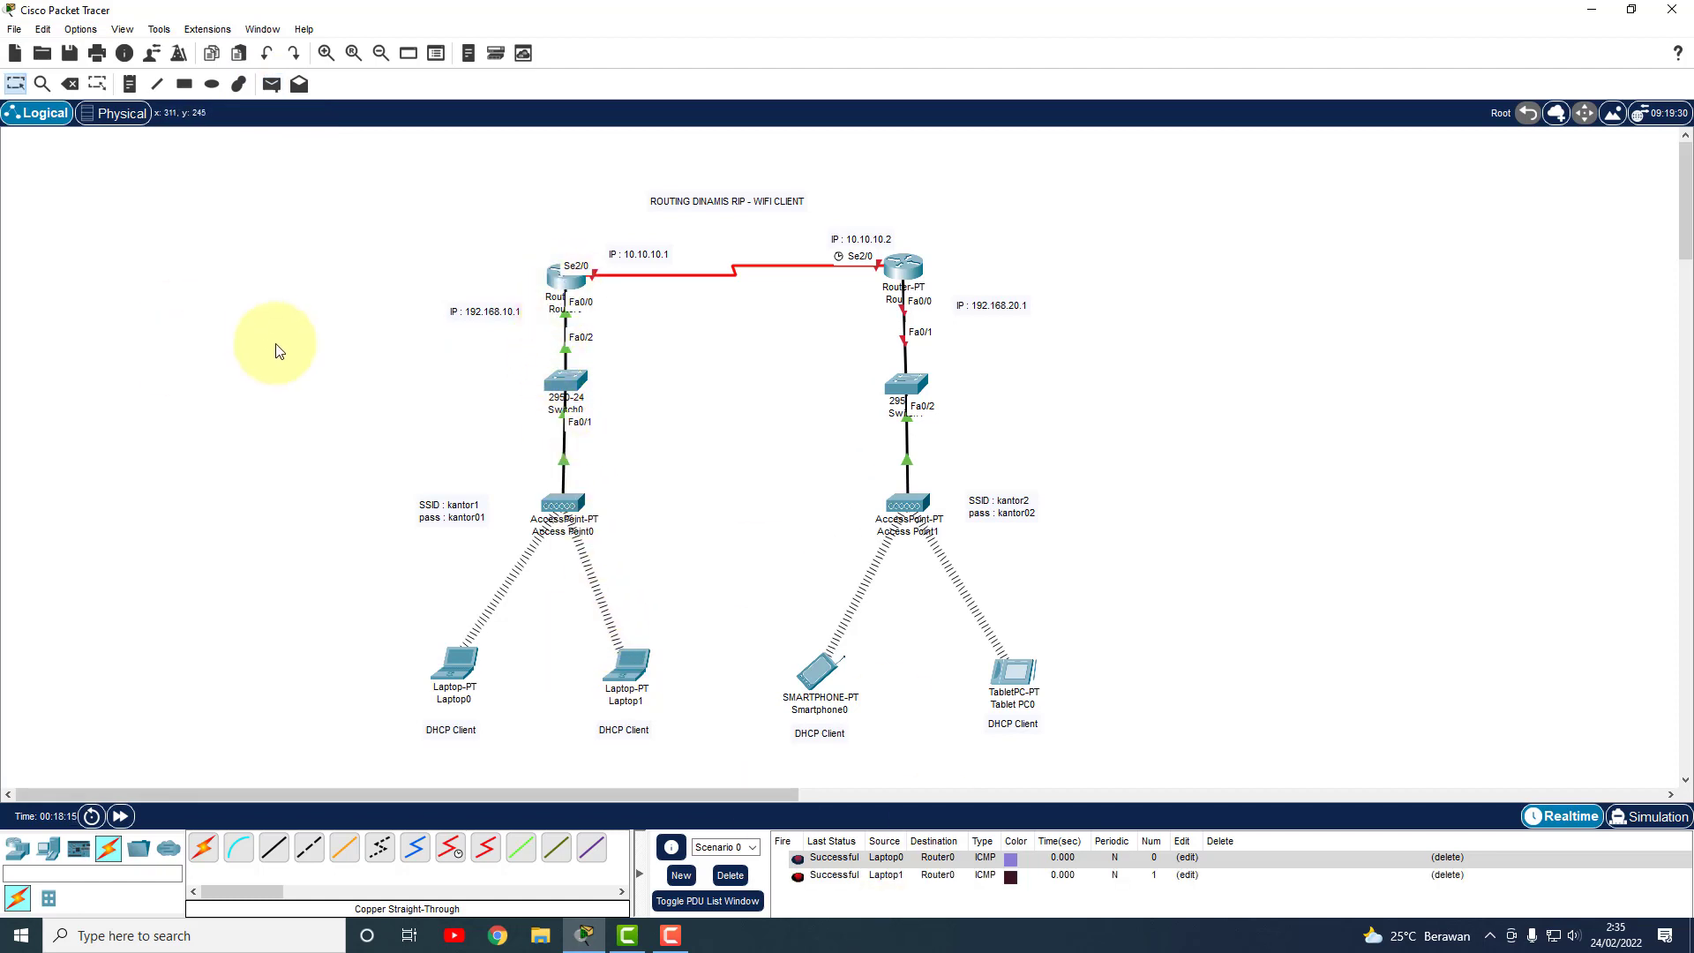
pyautogui.click(271, 84)
pyautogui.click(451, 684)
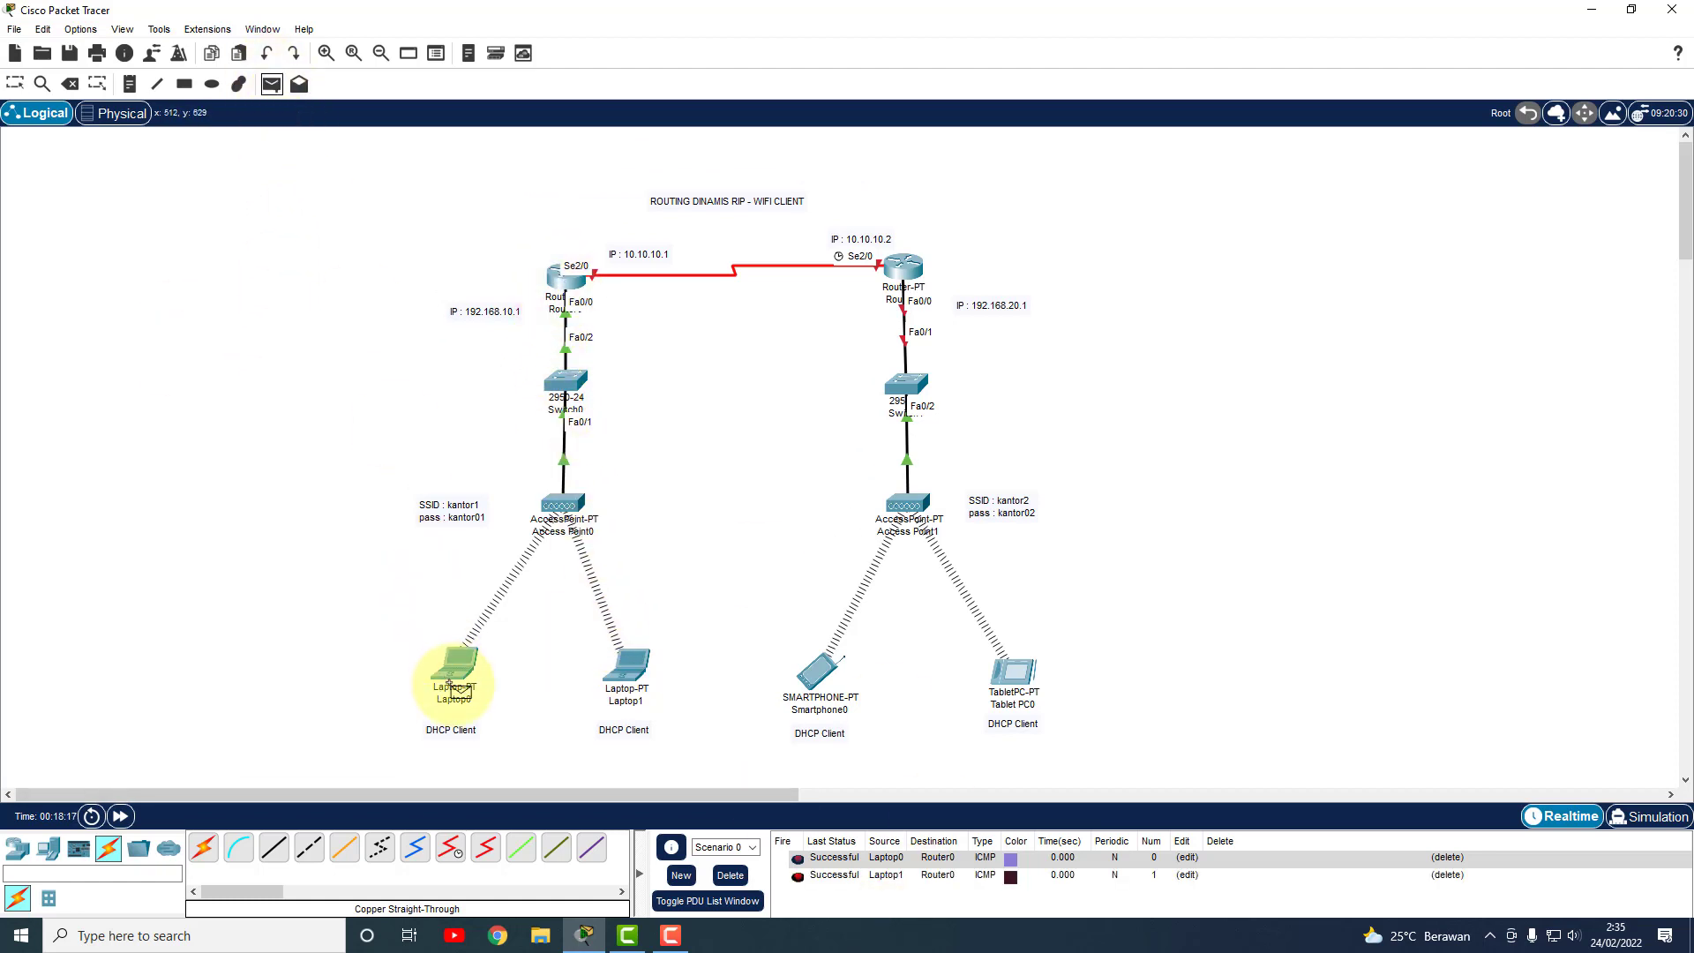
pyautogui.click(627, 671)
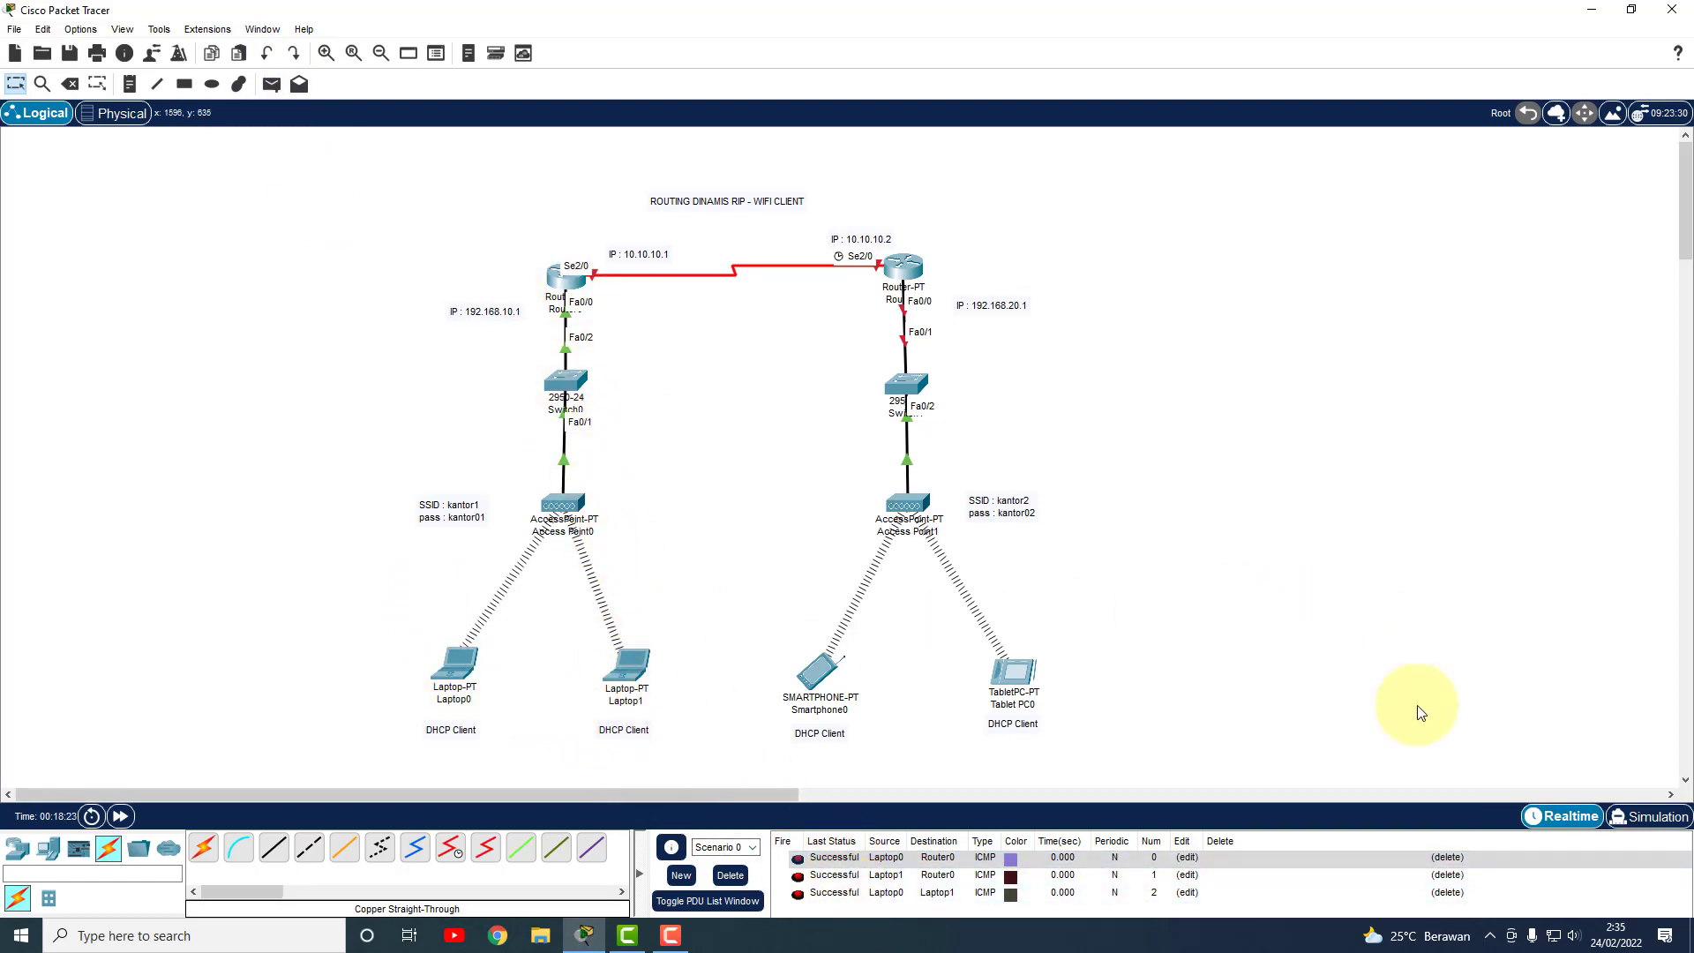
pyautogui.click(914, 279)
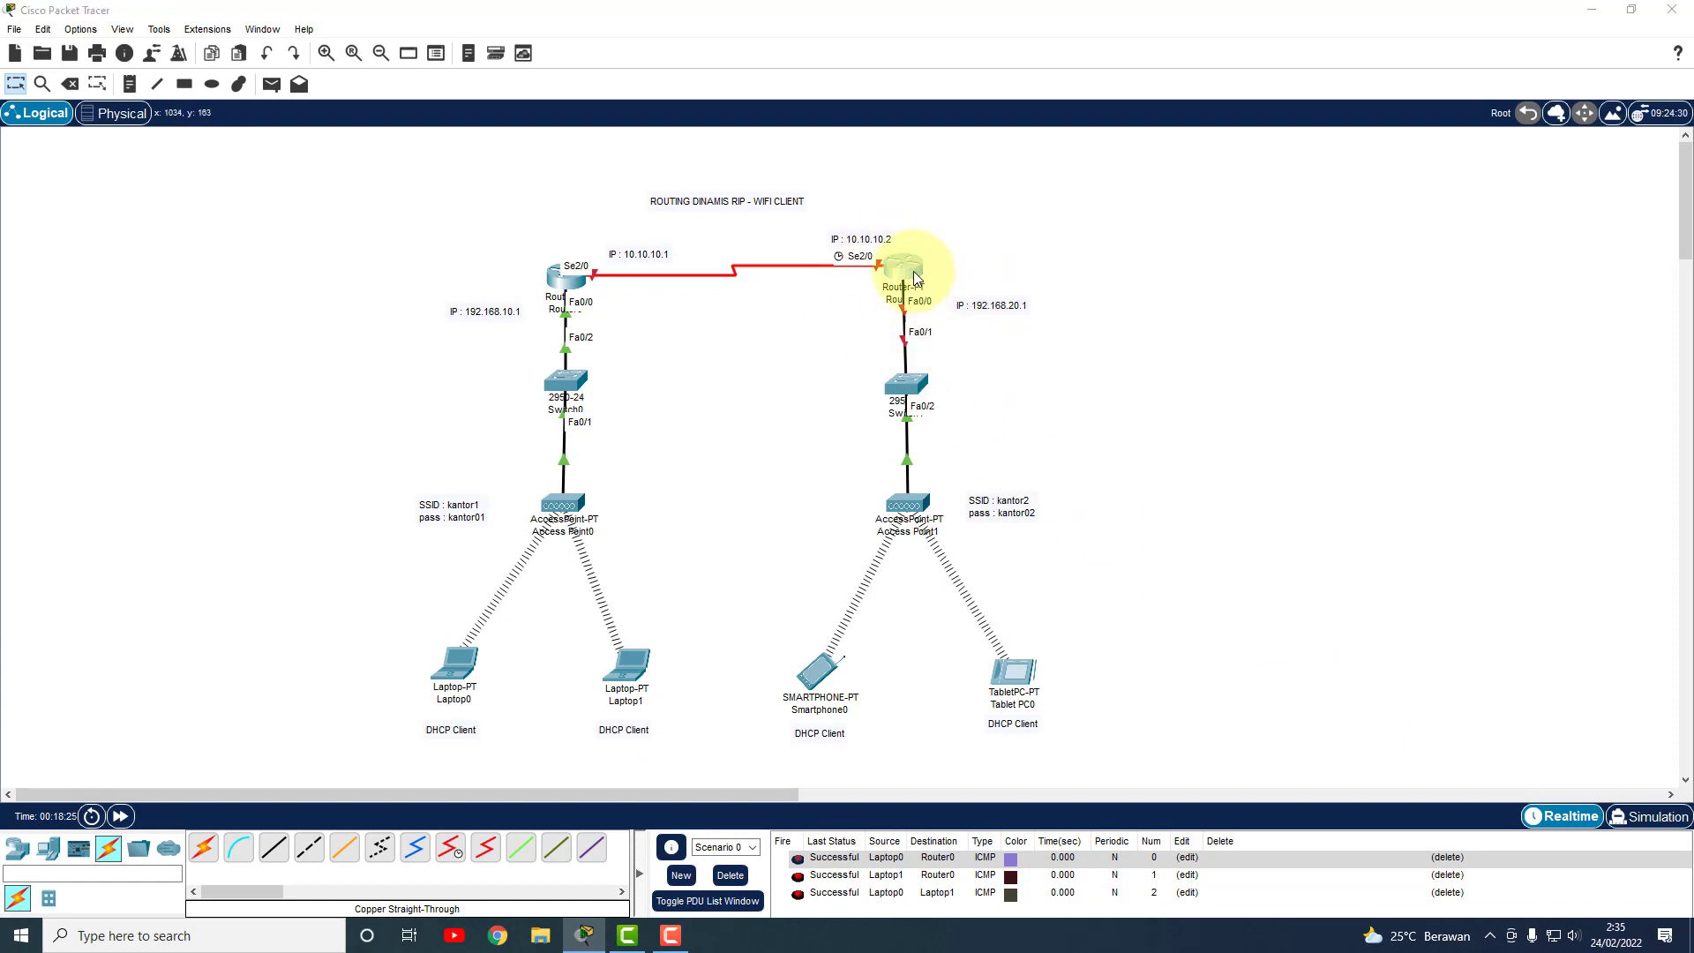
# On Router1's CLI, return to privileged mode and enter global configuration with conf t.
pyautogui.moveTo(870, 169); pyautogui.dragTo(454, 139)
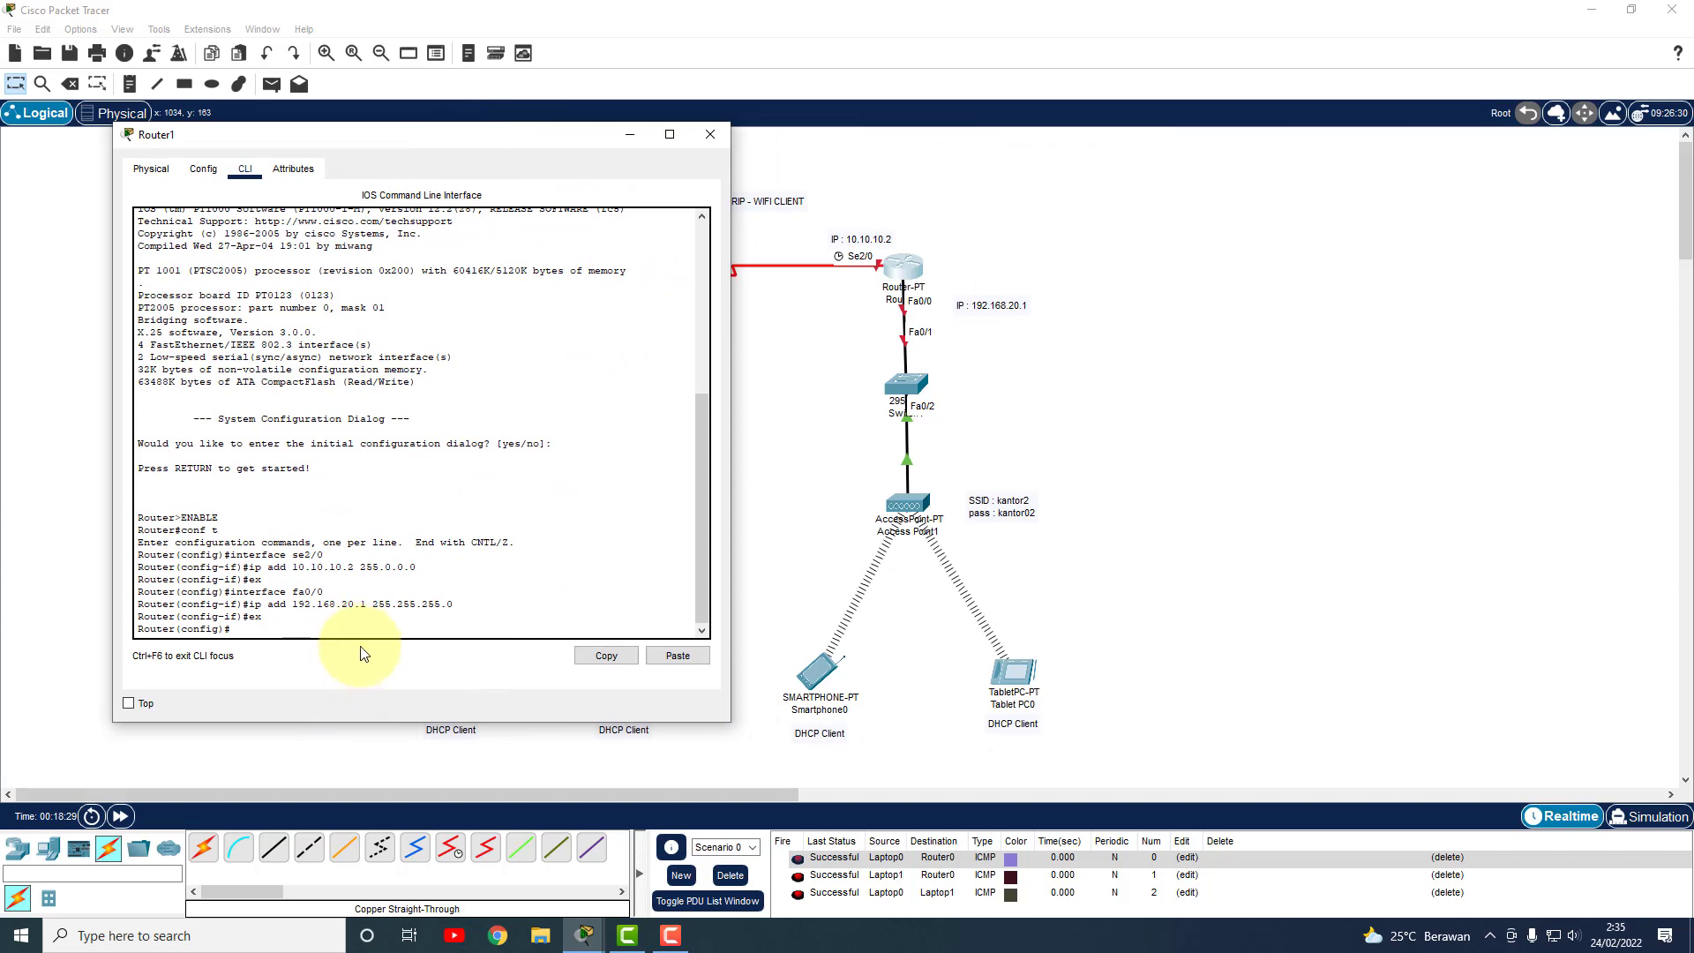
pyautogui.write('ex')
pyautogui.press('Return')
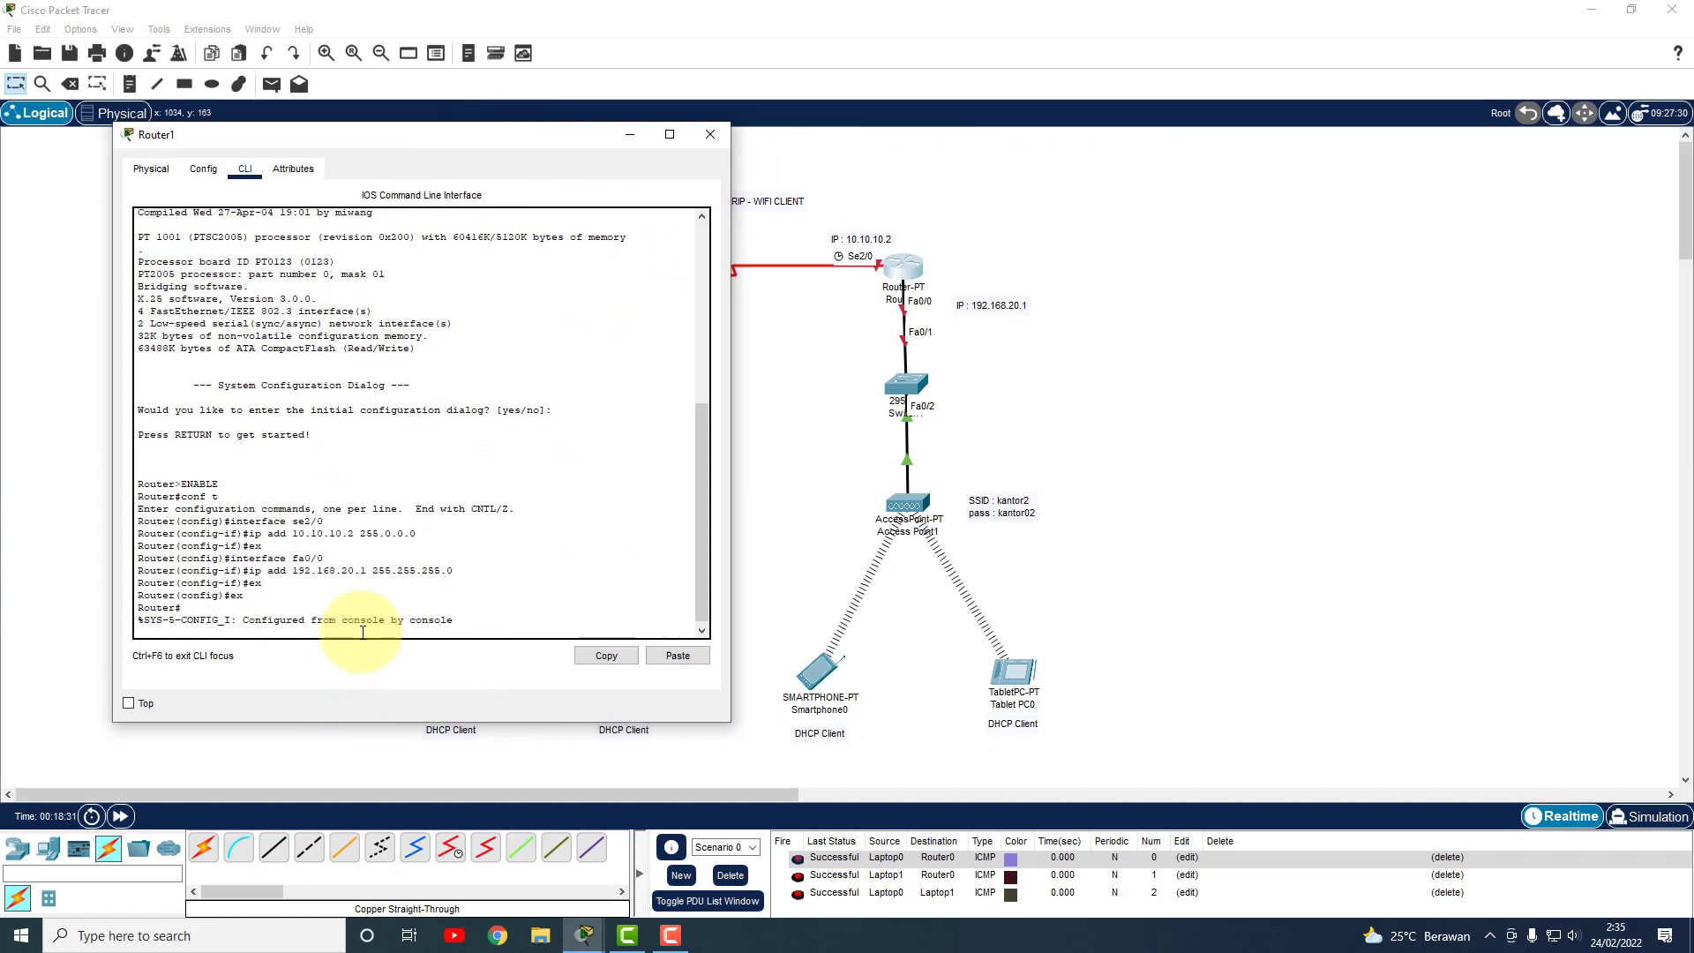
pyautogui.write('ip dhc')
pyautogui.press('BackSpace')
pyautogui.press('BackSpace')
pyautogui.press('BackSpace')
pyautogui.press('BackSpace')
pyautogui.press('BackSpace')
pyautogui.press('Return')
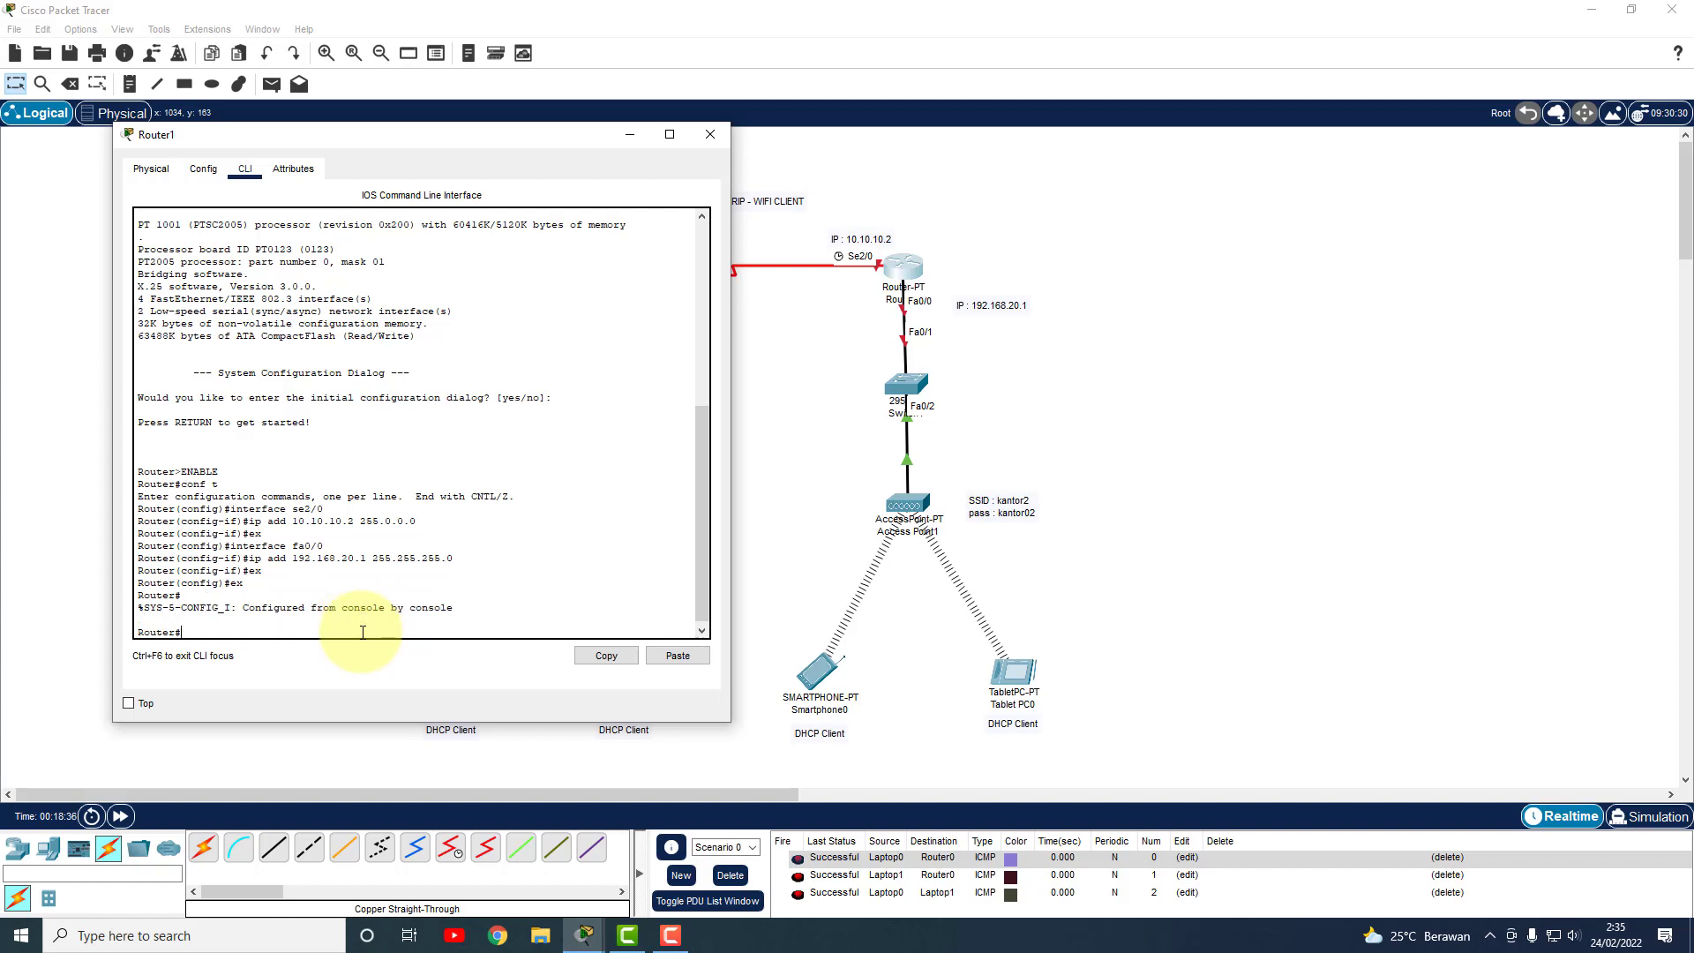
pyautogui.write('copnf')
pyautogui.press('BackSpace')
pyautogui.press('BackSpace')
pyautogui.press('BackSpace')
pyautogui.press('BackSpace')
pyautogui.write('nf t')
pyautogui.press('Return')
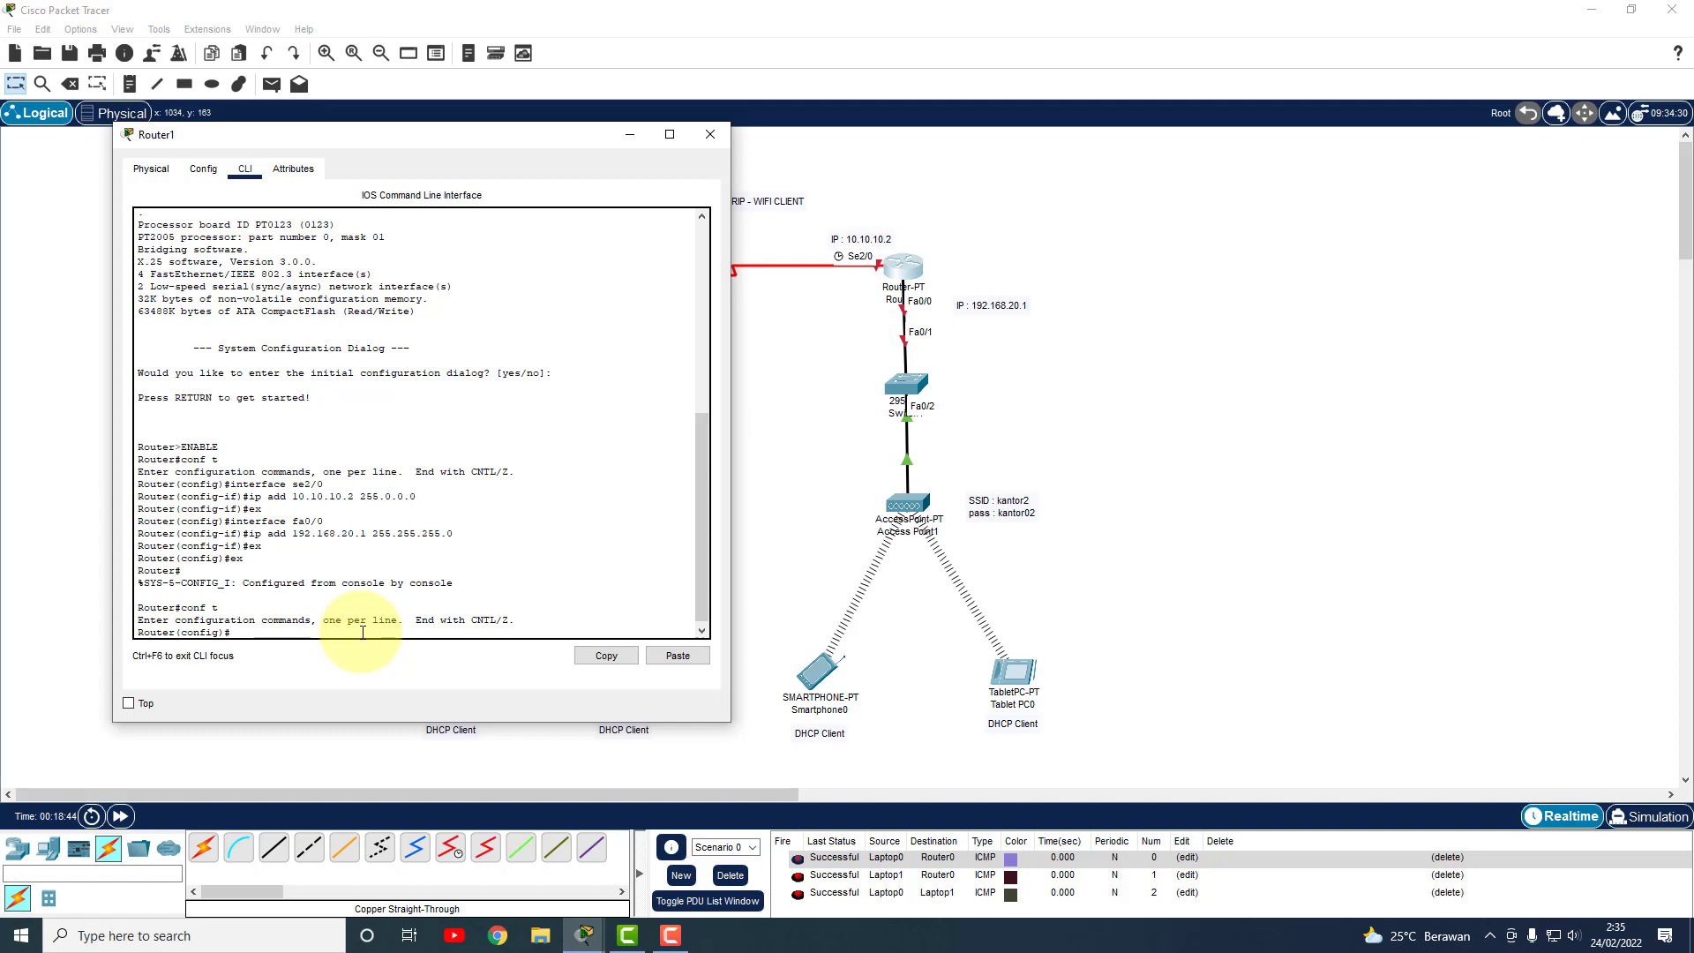
# Create pool kantor2 with gateway 192.168.20.1, network 192.168.20.0 255.255.255.0, DNS 8.8.8.8.
pyautogui.write('ip dhcp pool kantor2')
pyautogui.press('Return')
pyautogui.write('dhcp-')
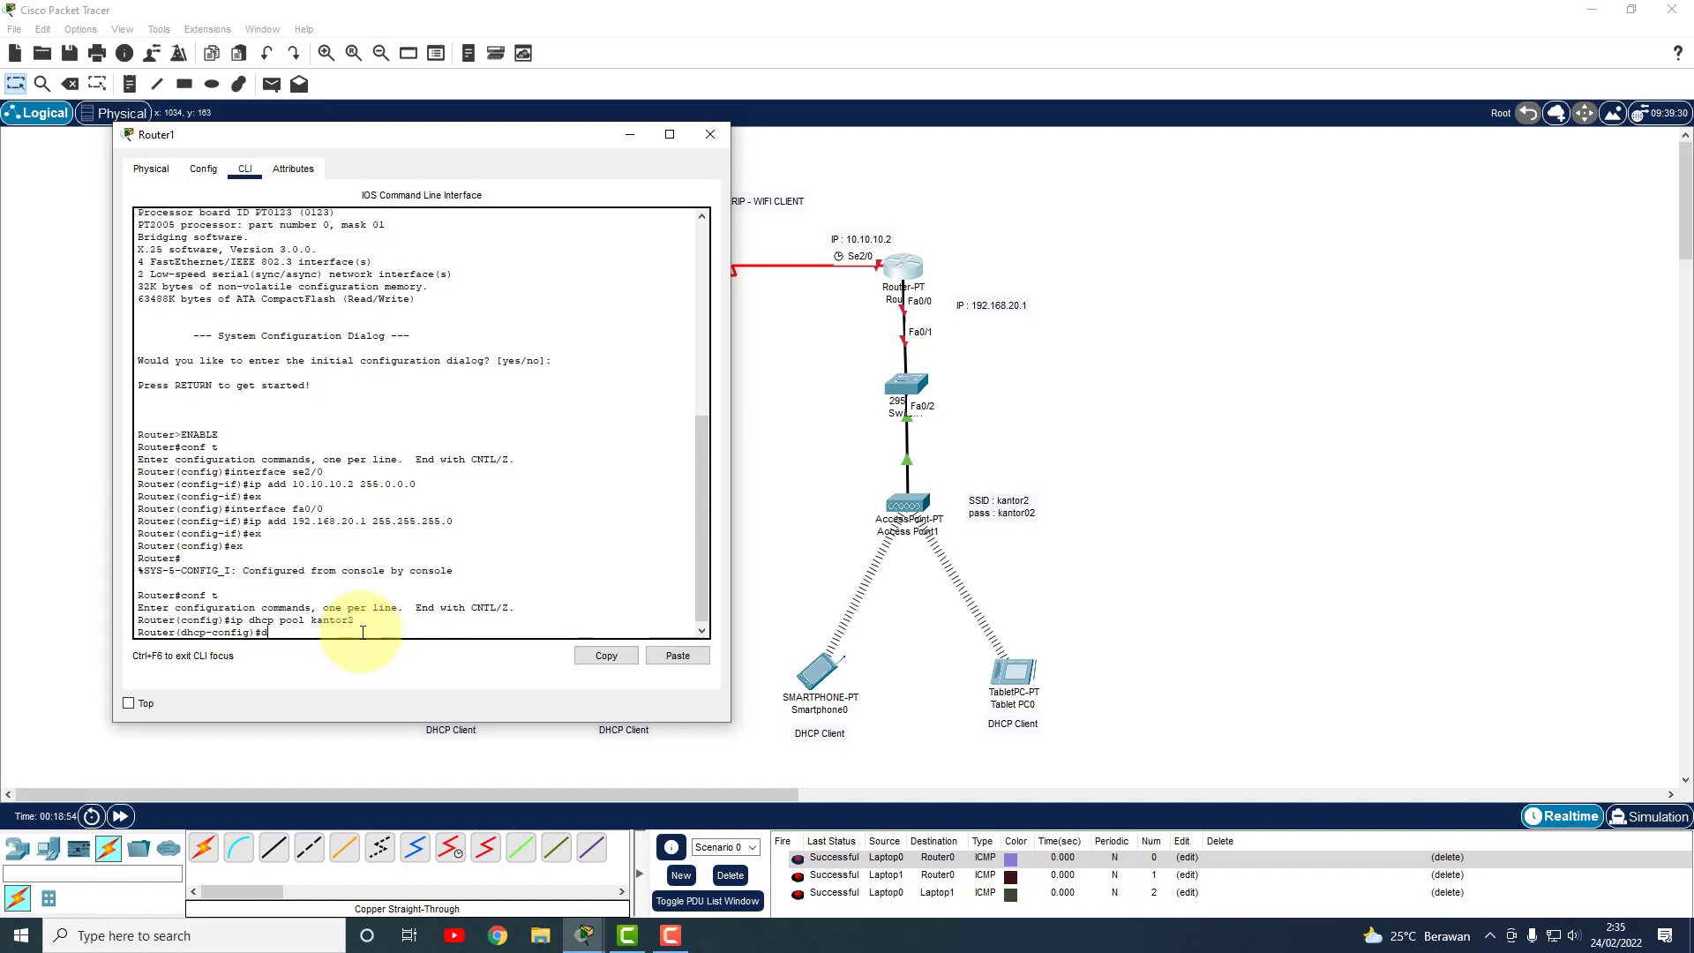
pyautogui.write('efault-router')
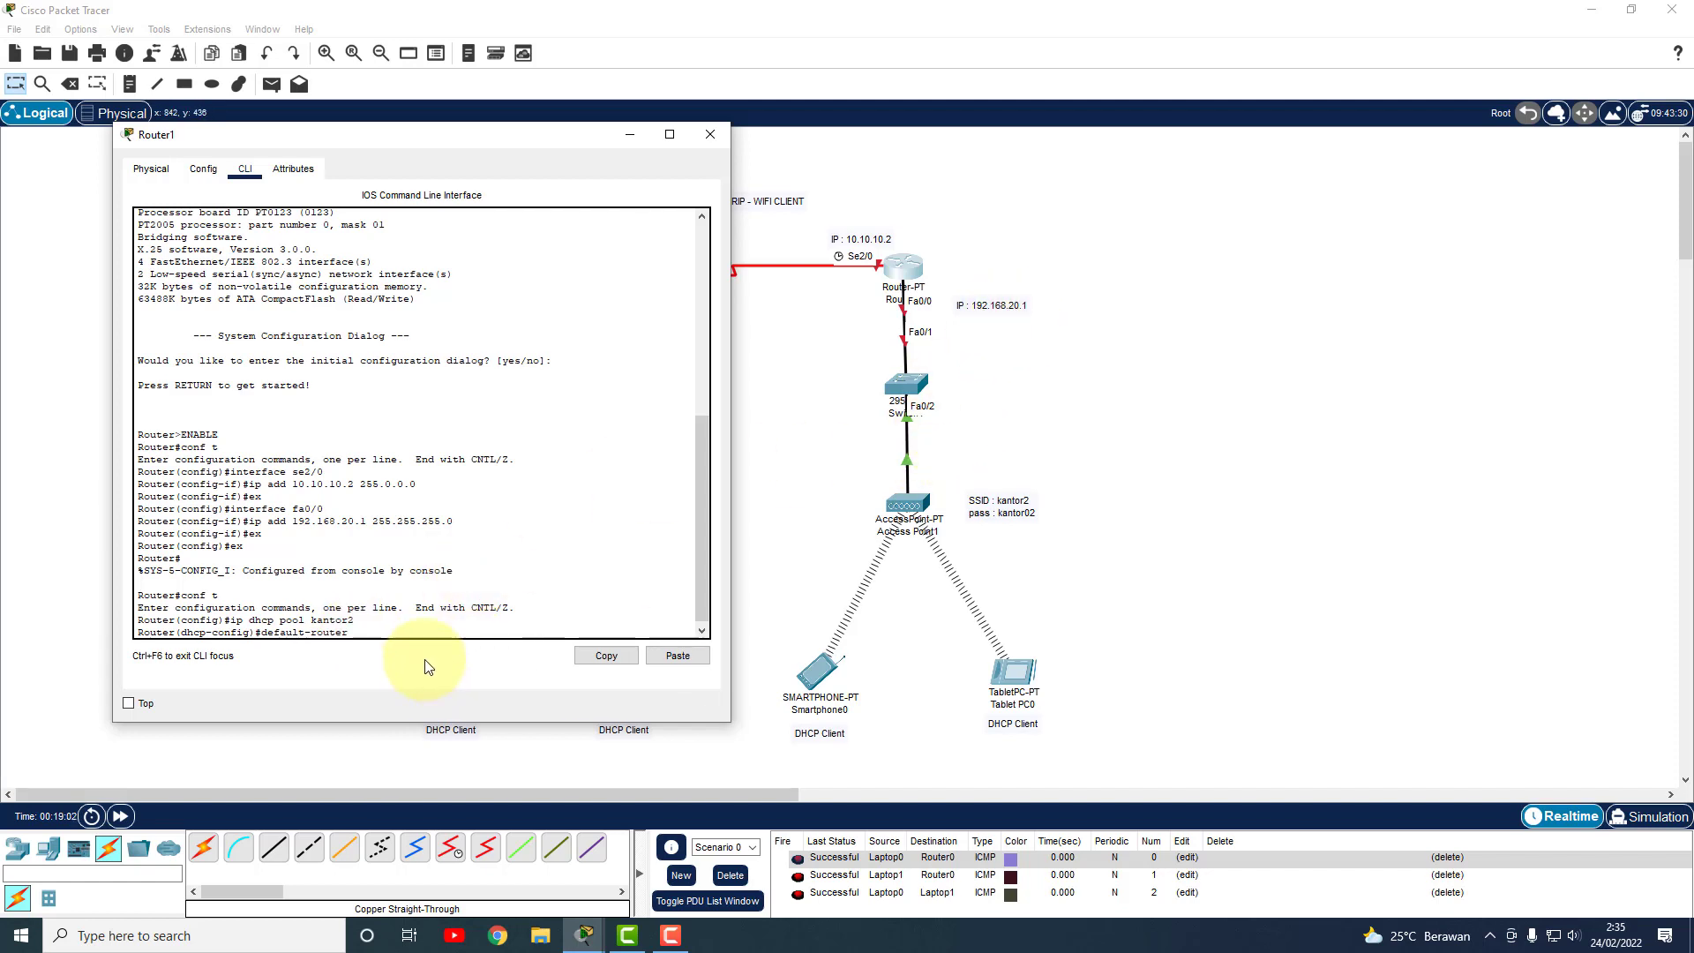
pyautogui.write(' 192.168.20.1')
pyautogui.press('Return')
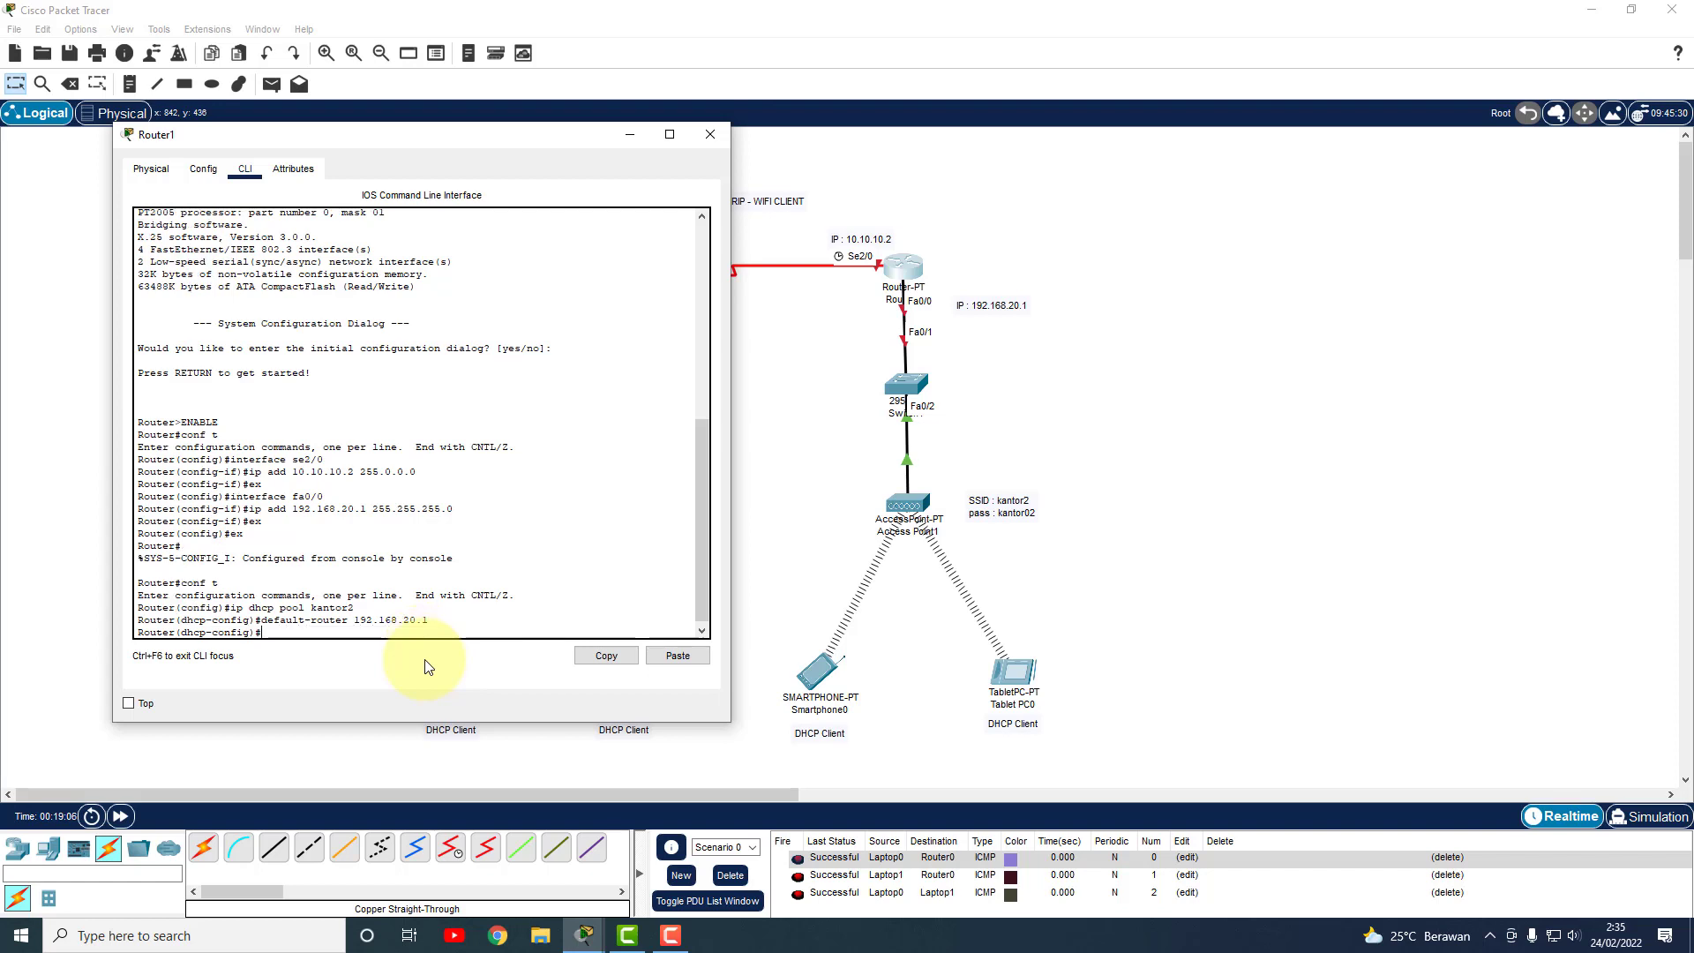
pyautogui.write('network 192.168.20.0 255. 25.25555.25')
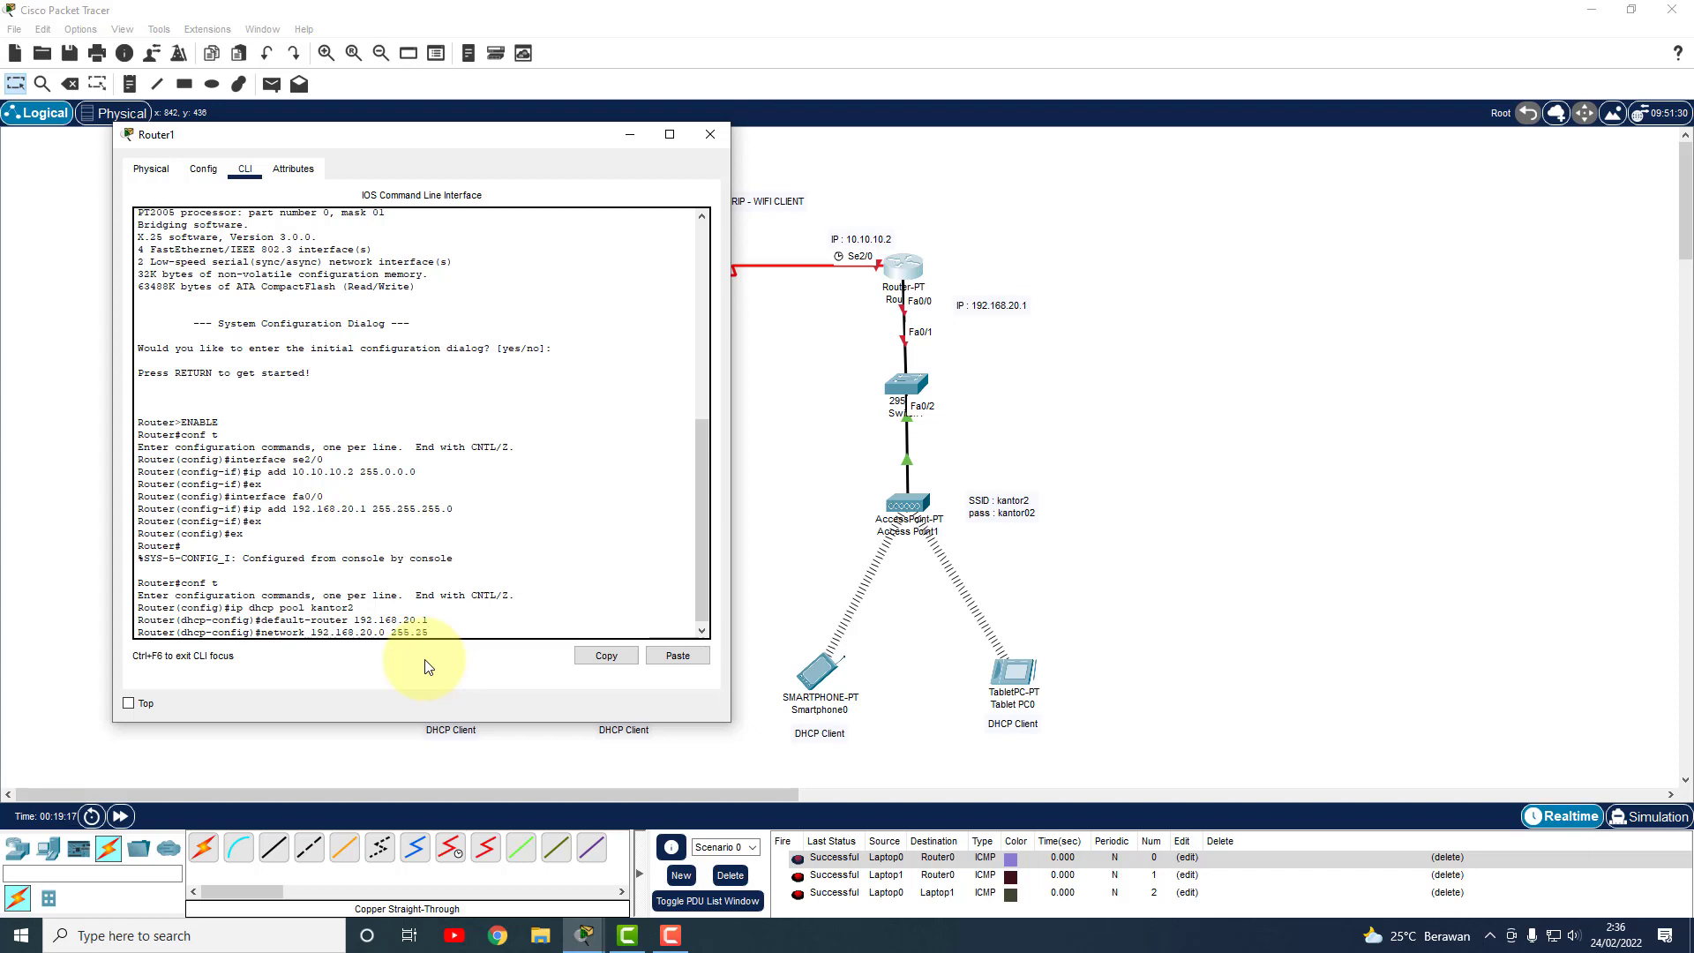
pyautogui.write('5.0')
pyautogui.press('Return')
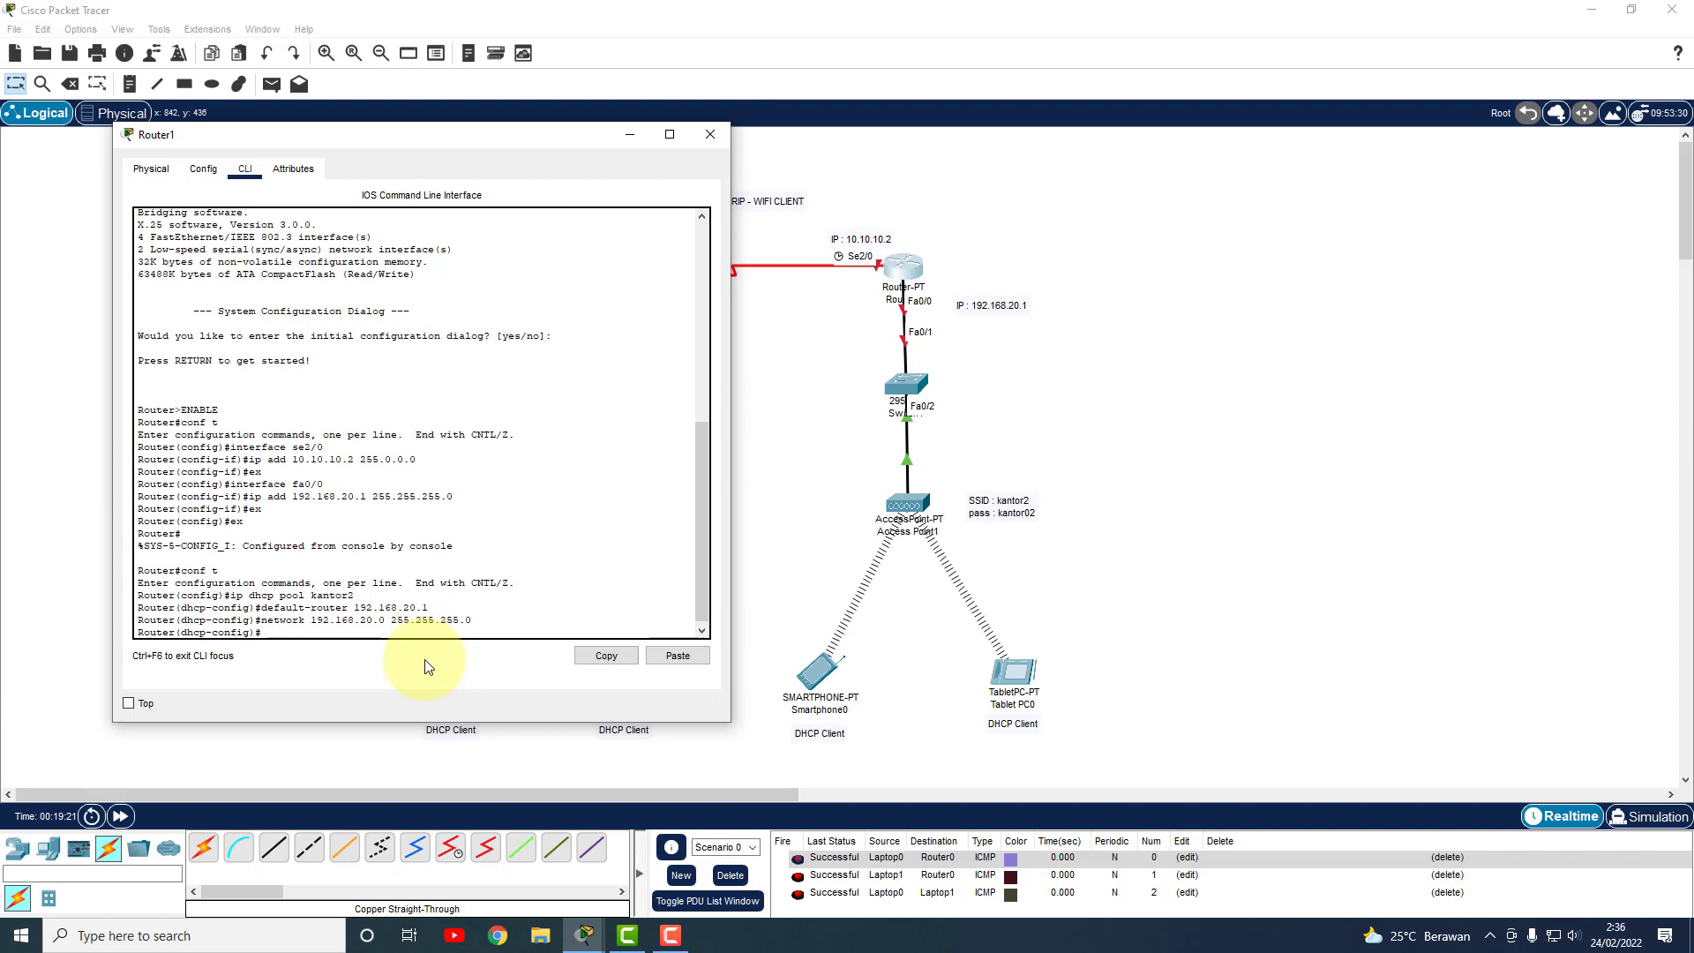
pyautogui.write('dns-server 8.8.8.8')
pyautogui.press('Return')
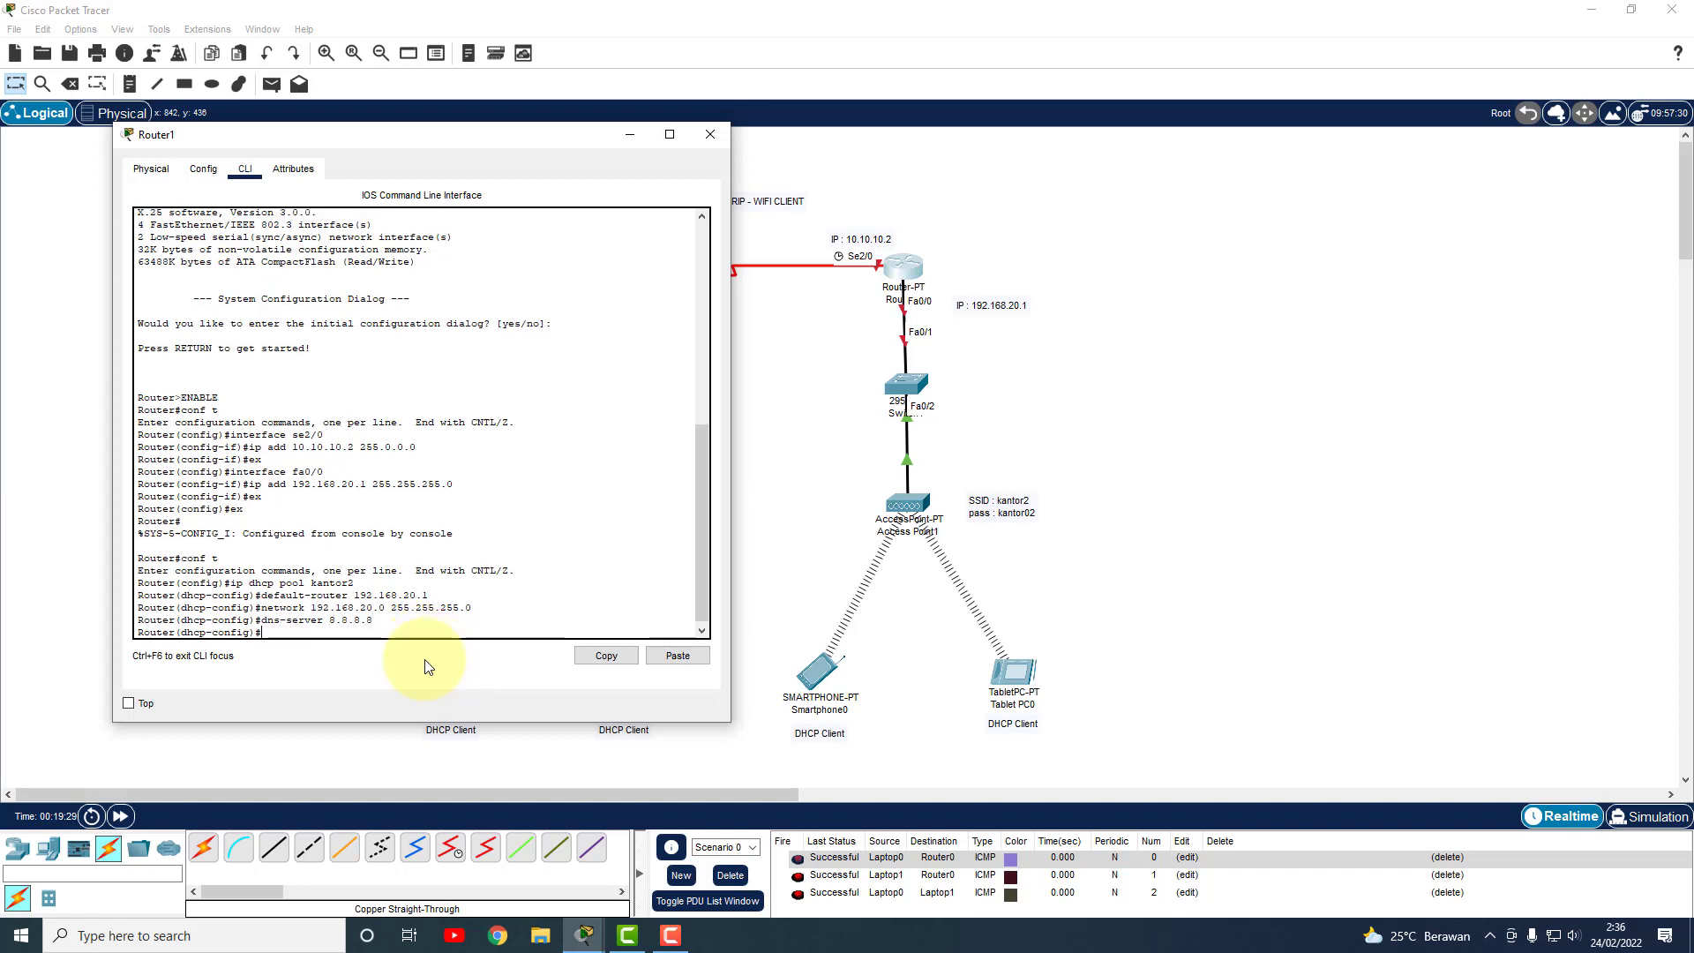
# Exit to privileged mode and save Router1's configuration with write.
pyautogui.write('ex')
pyautogui.press('Return')
pyautogui.write('ex')
pyautogui.press('Return')
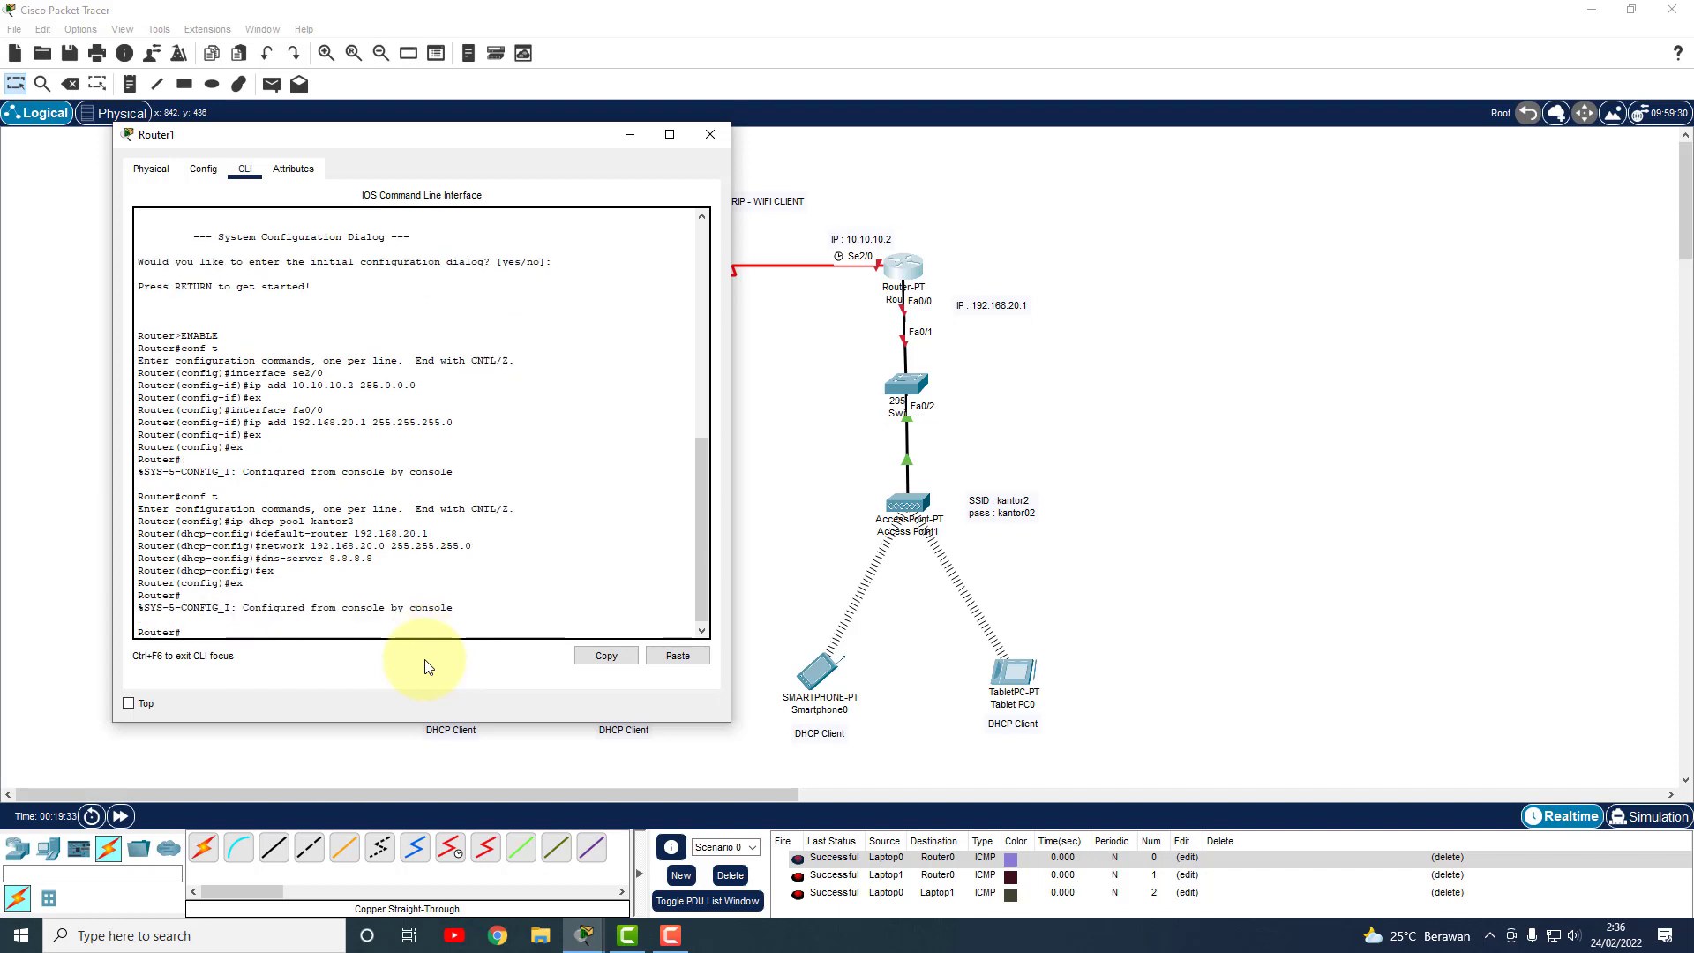
pyautogui.write('write')
pyautogui.press('Return')
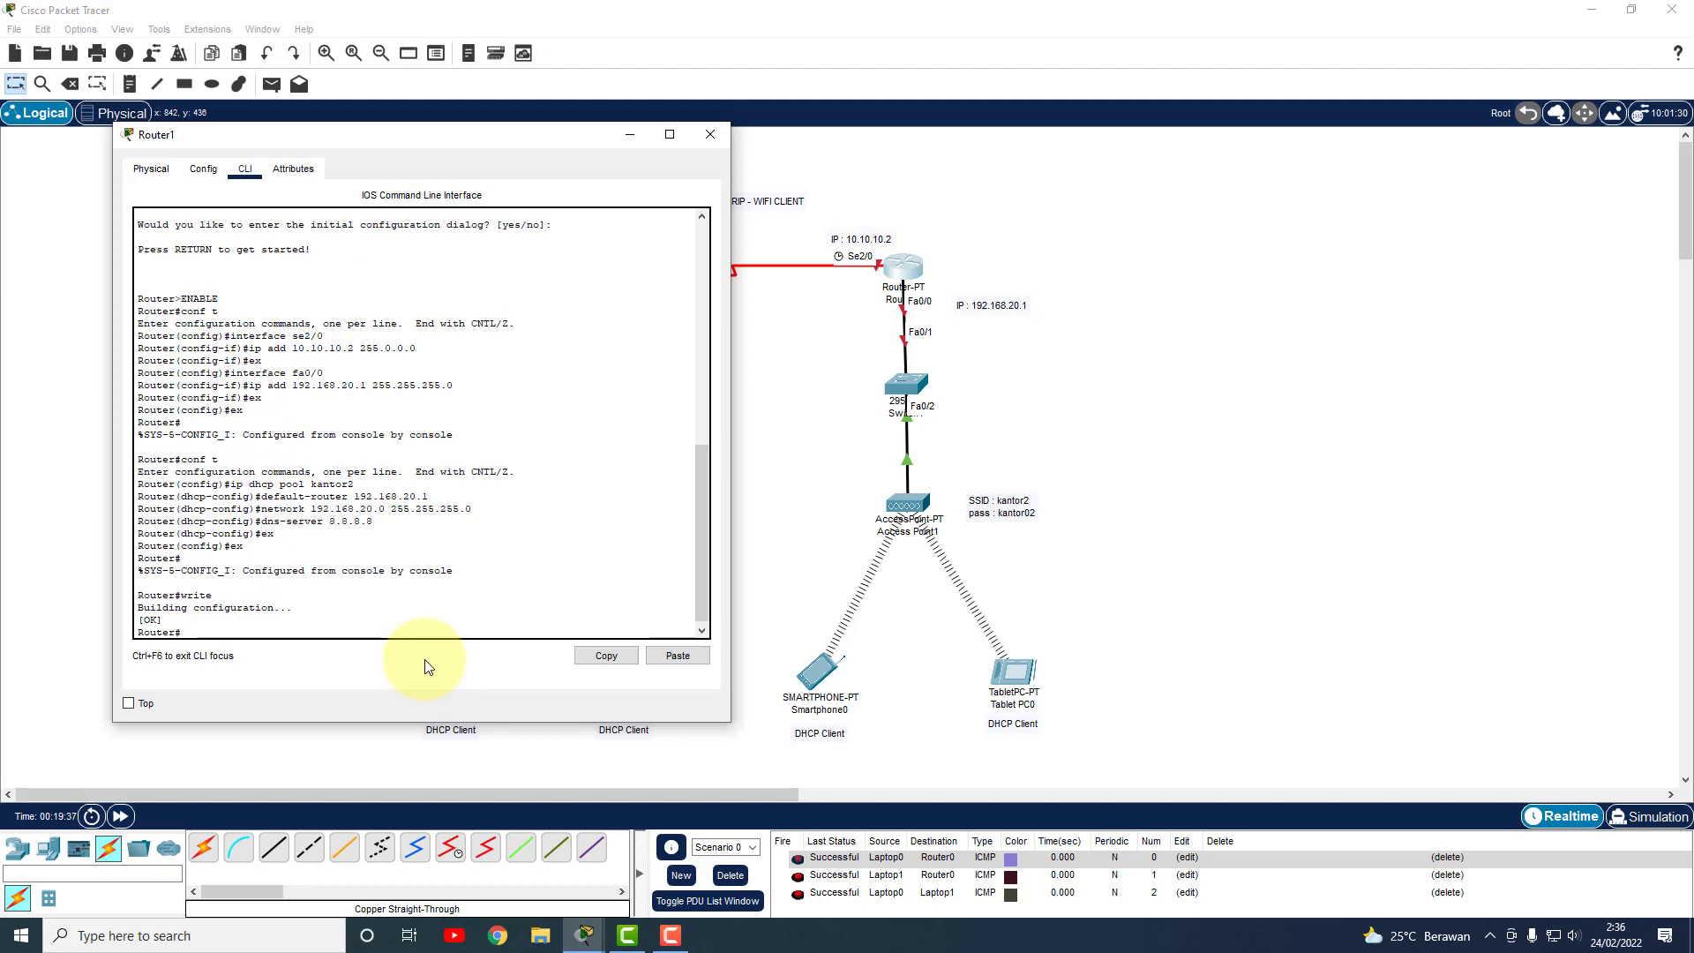
pyautogui.press('Return')
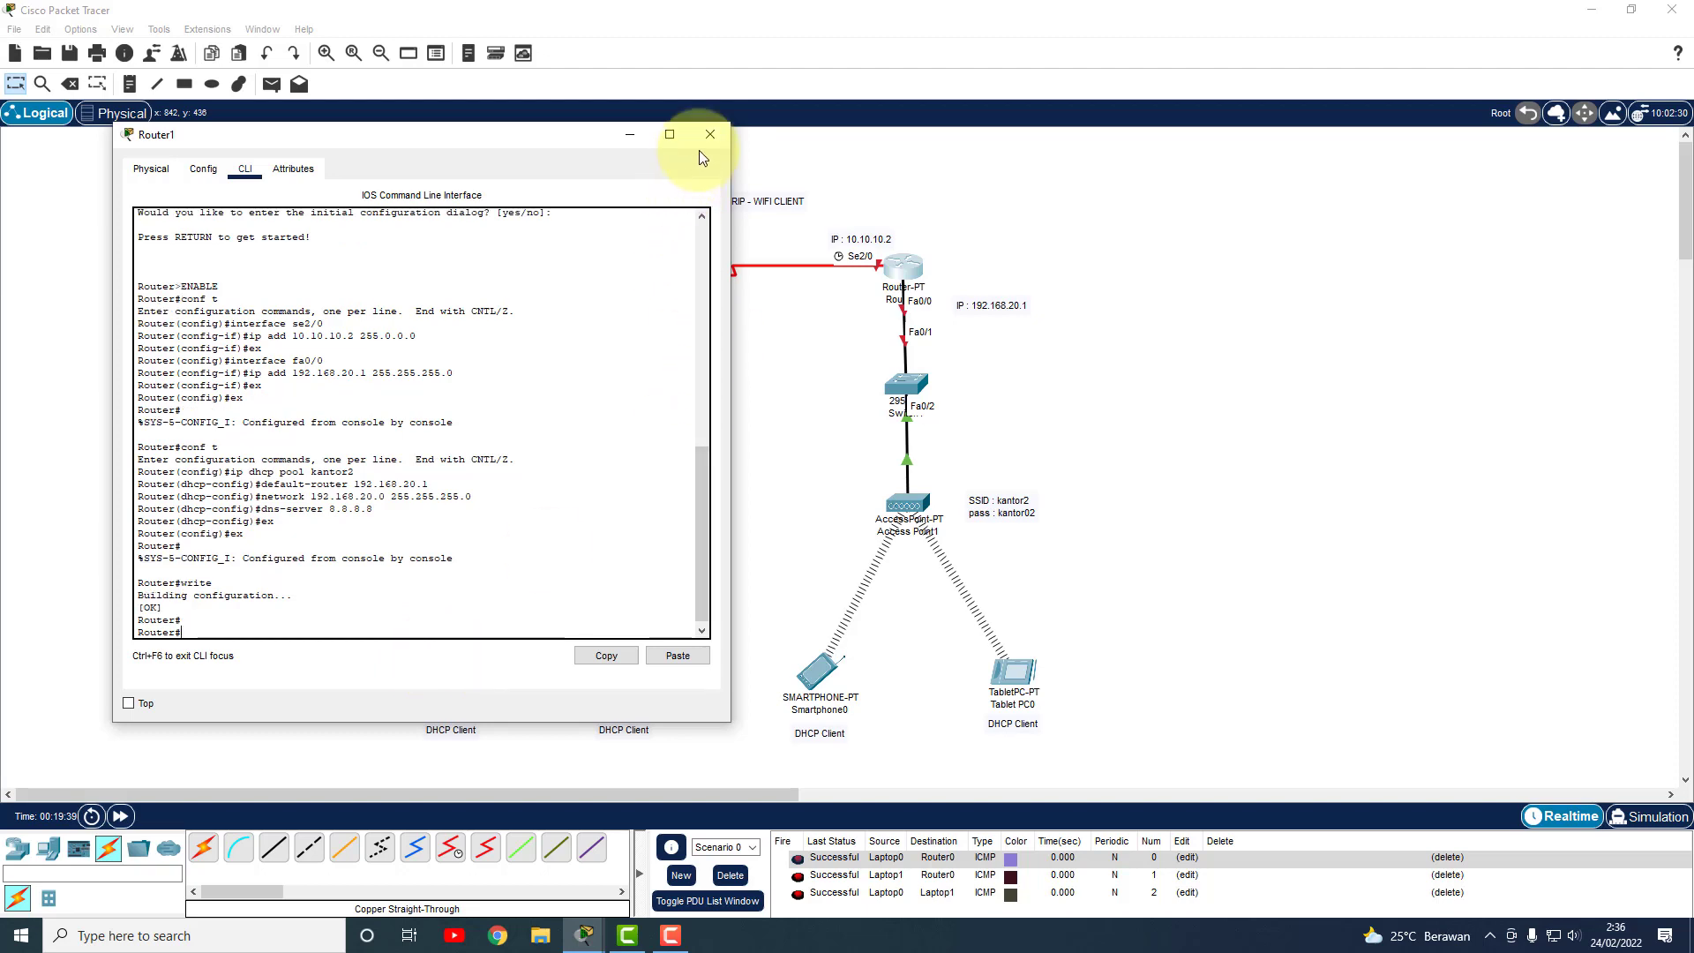
# Close Router1's CLI and briefly check Router0's window before closing it.
pyautogui.click(710, 134)
pyautogui.click(566, 279)
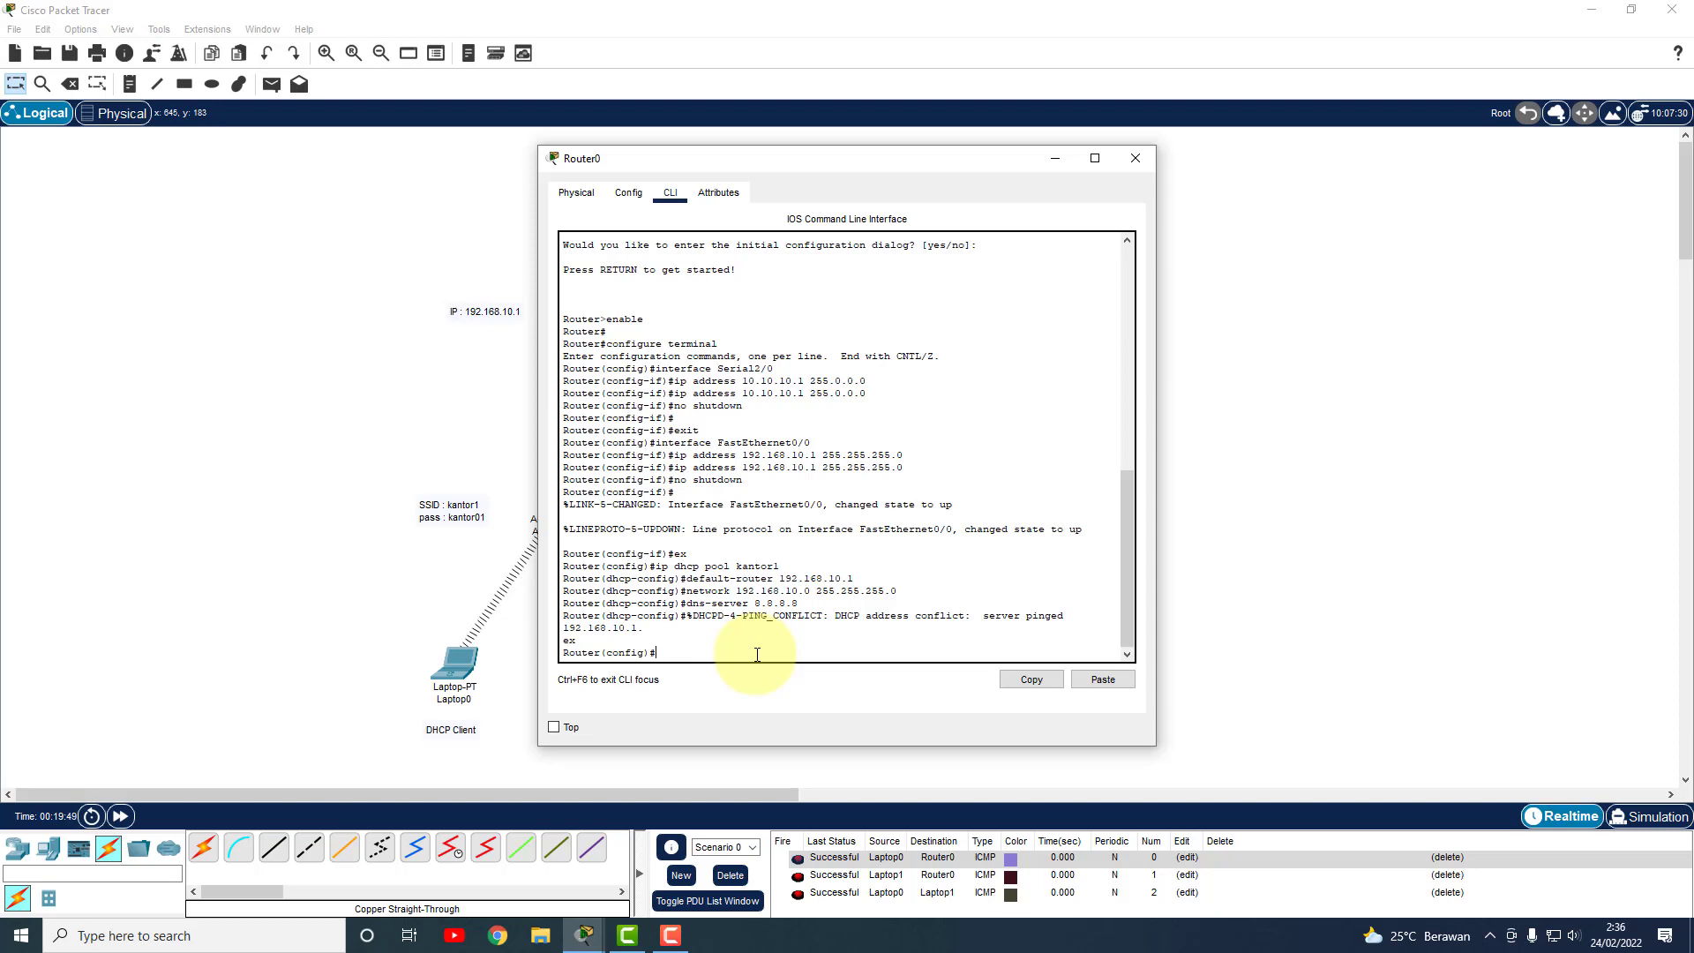
pyautogui.click(1135, 158)
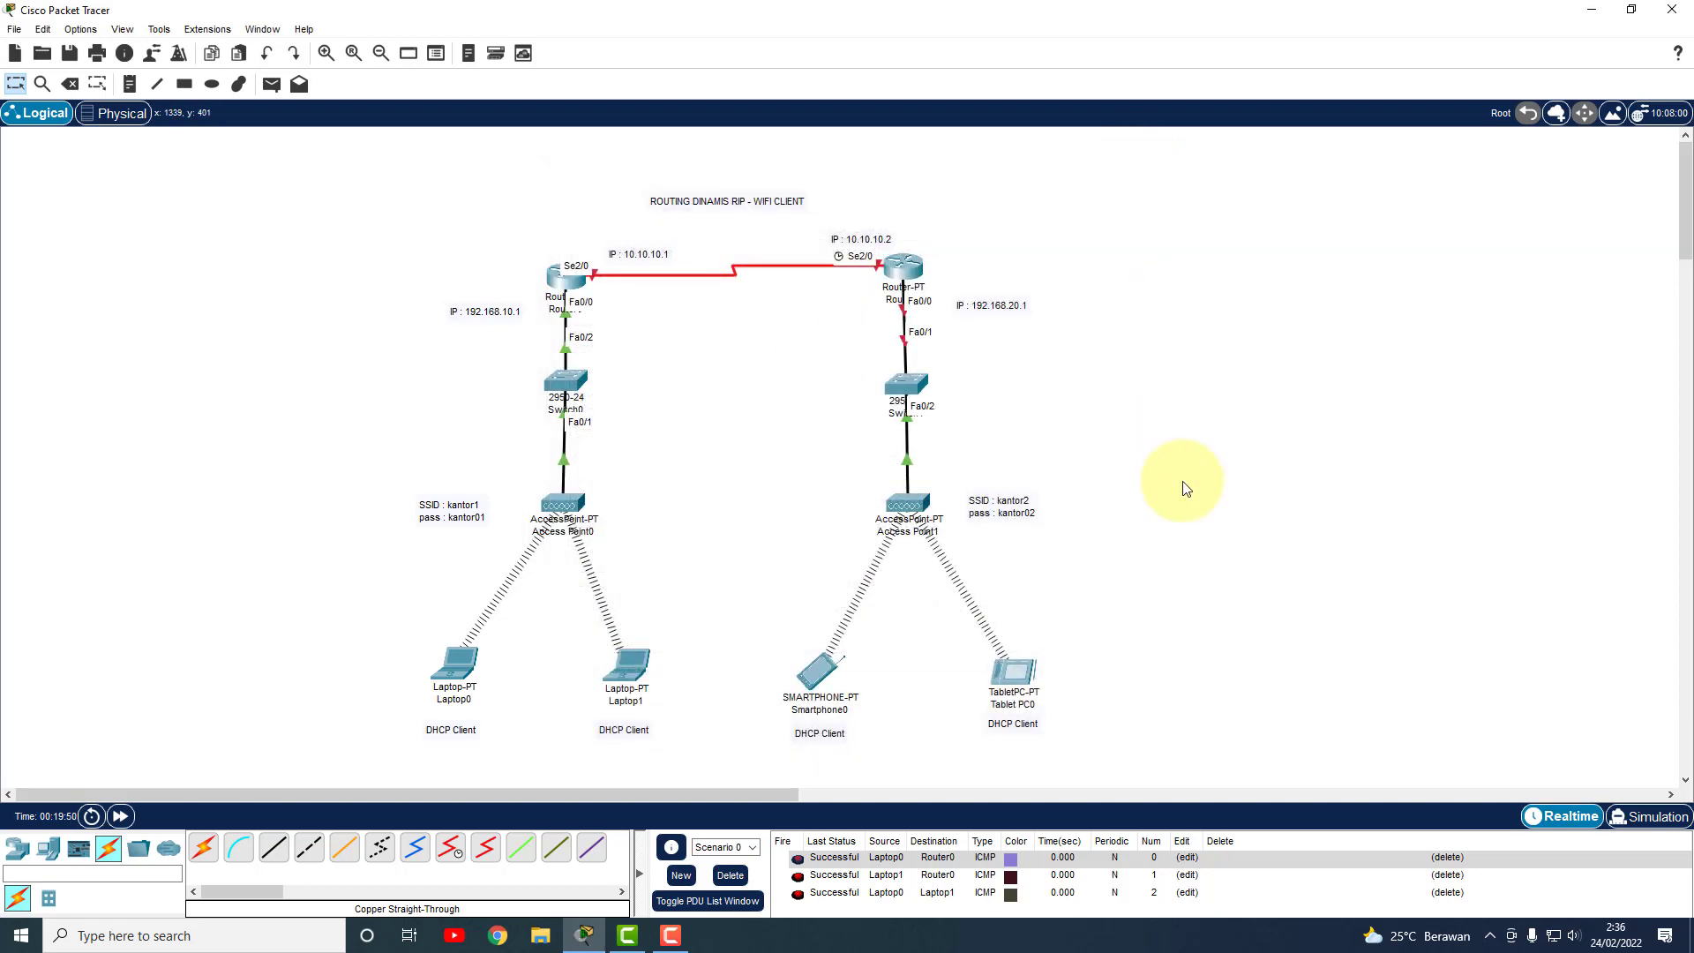
# Switch on Router1's Serial2/0 and FastEthernet0/0 ports in the Config tab.
pyautogui.click(902, 282)
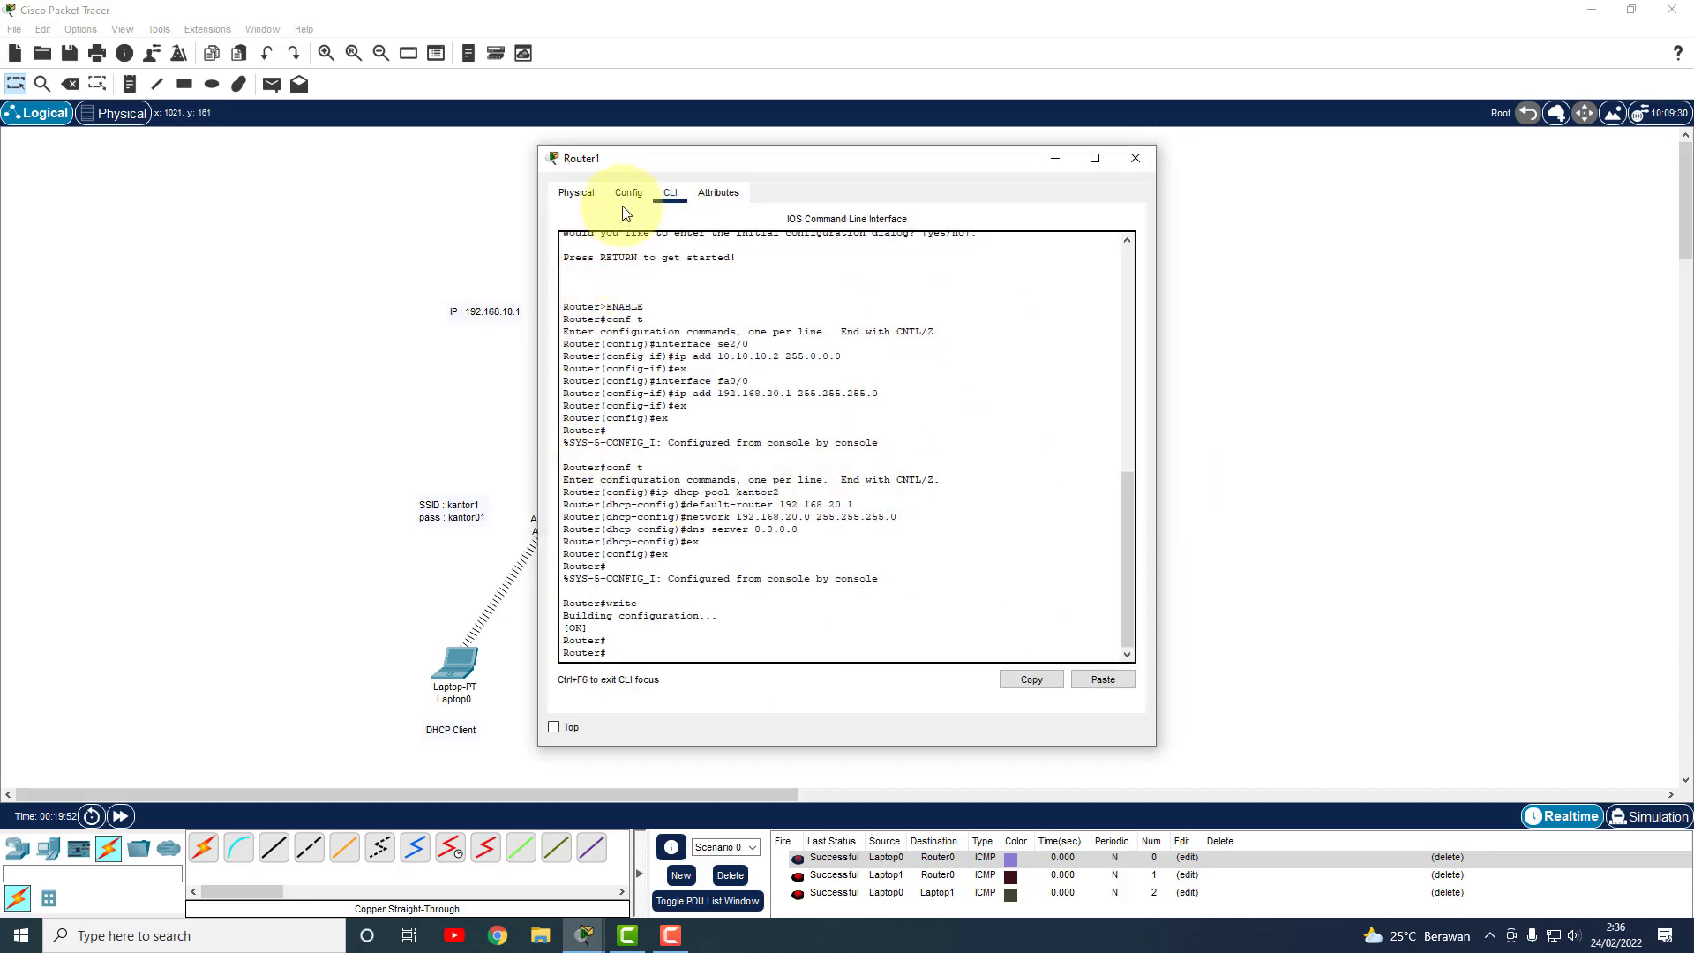
pyautogui.click(627, 194)
pyautogui.click(638, 377)
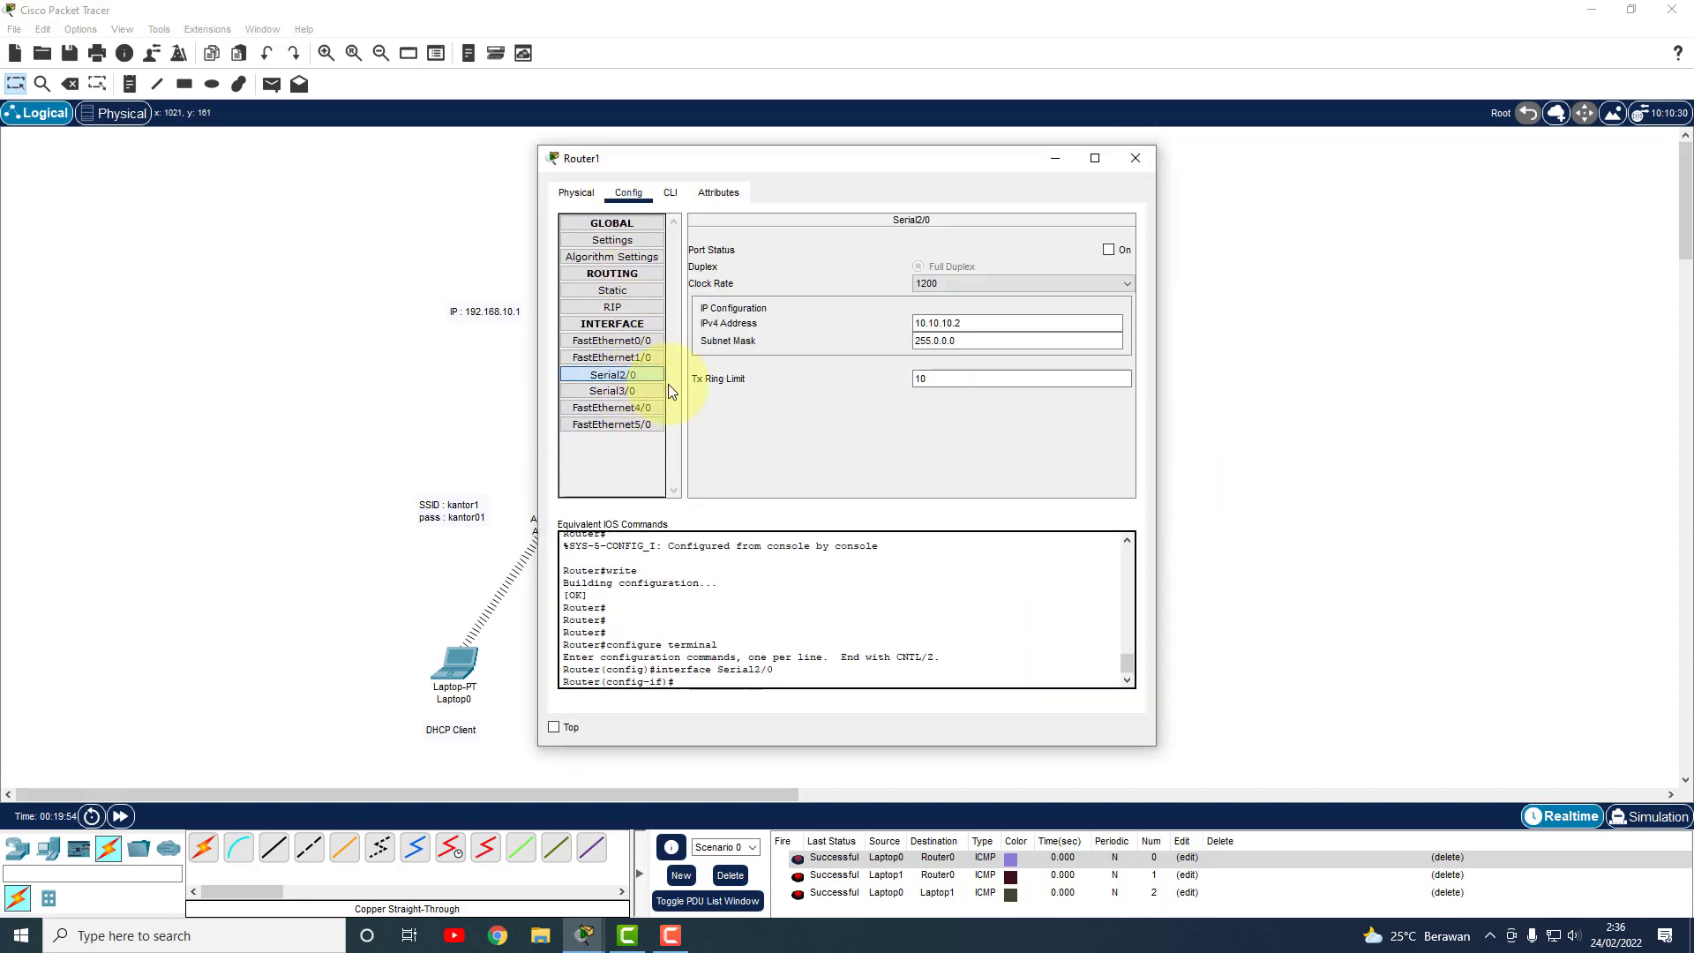
pyautogui.click(1108, 250)
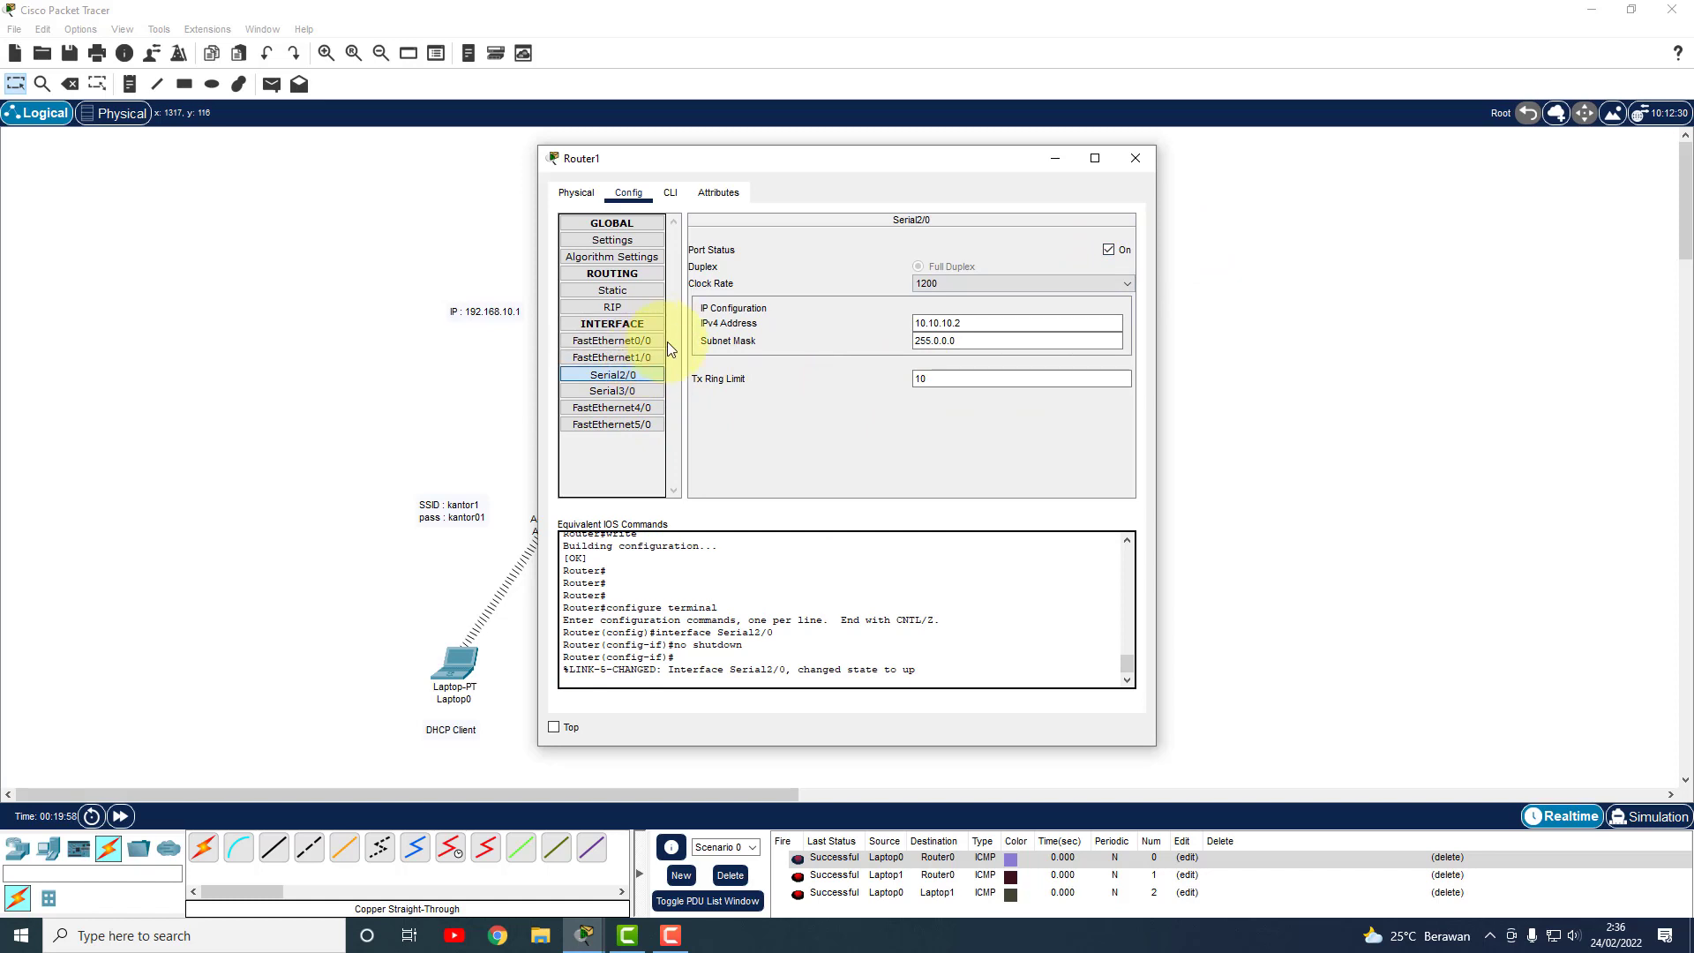
pyautogui.click(658, 344)
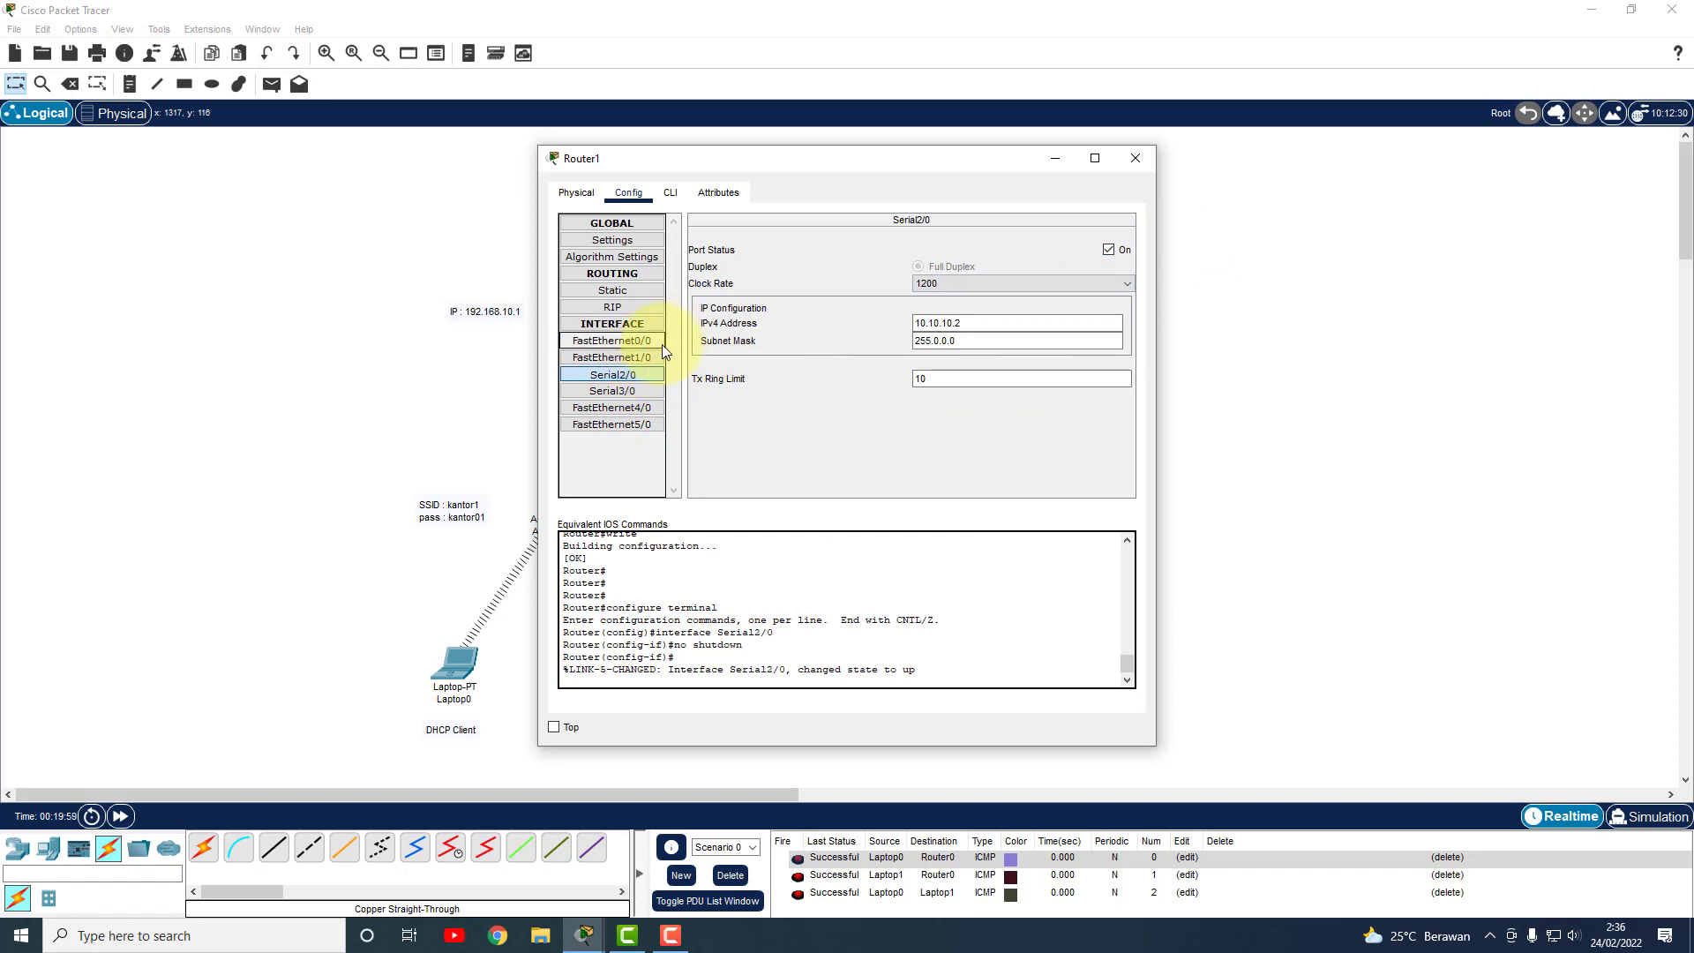
pyautogui.click(1109, 250)
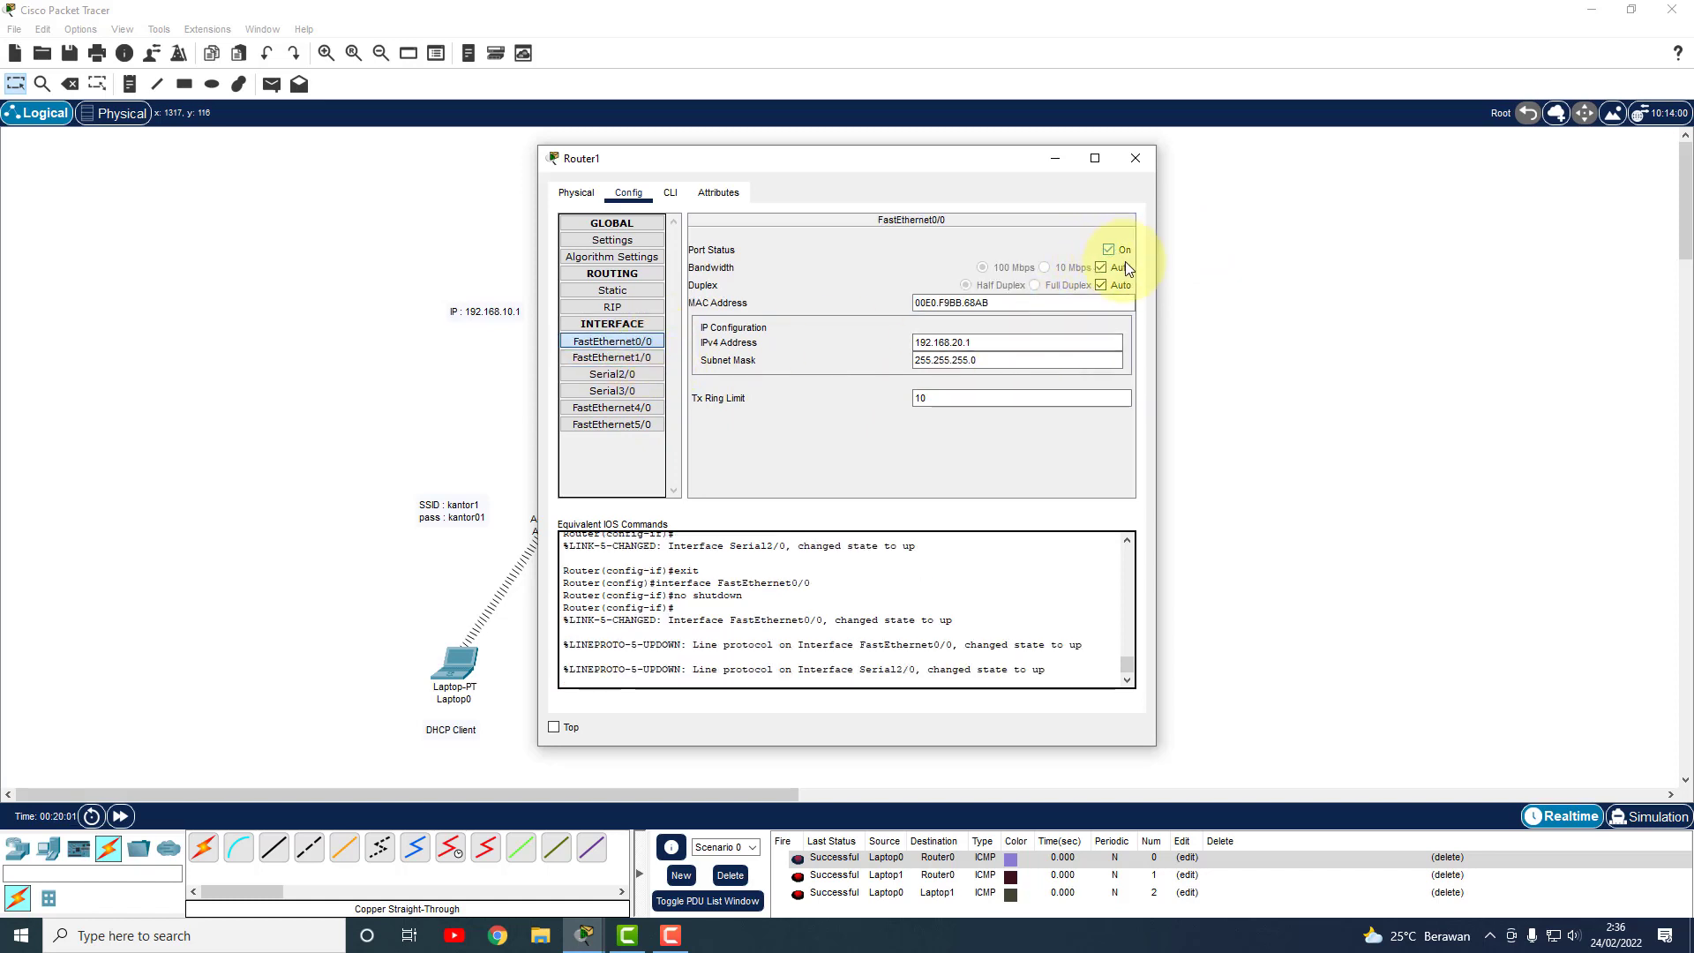
pyautogui.click(1135, 160)
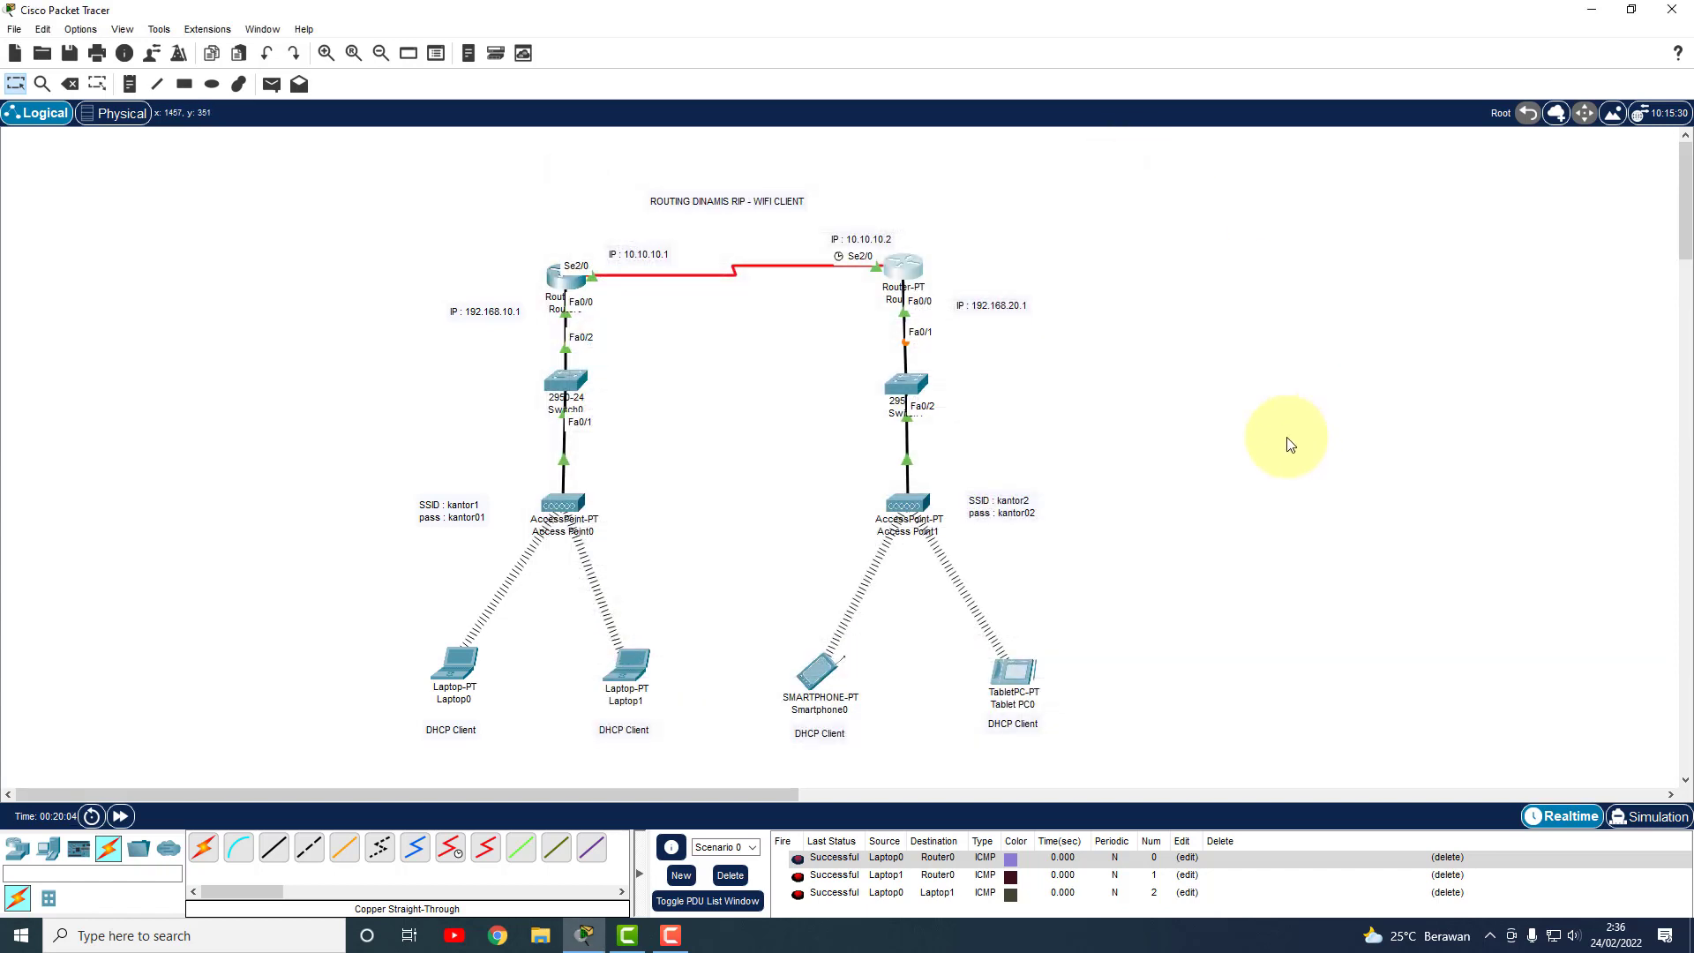
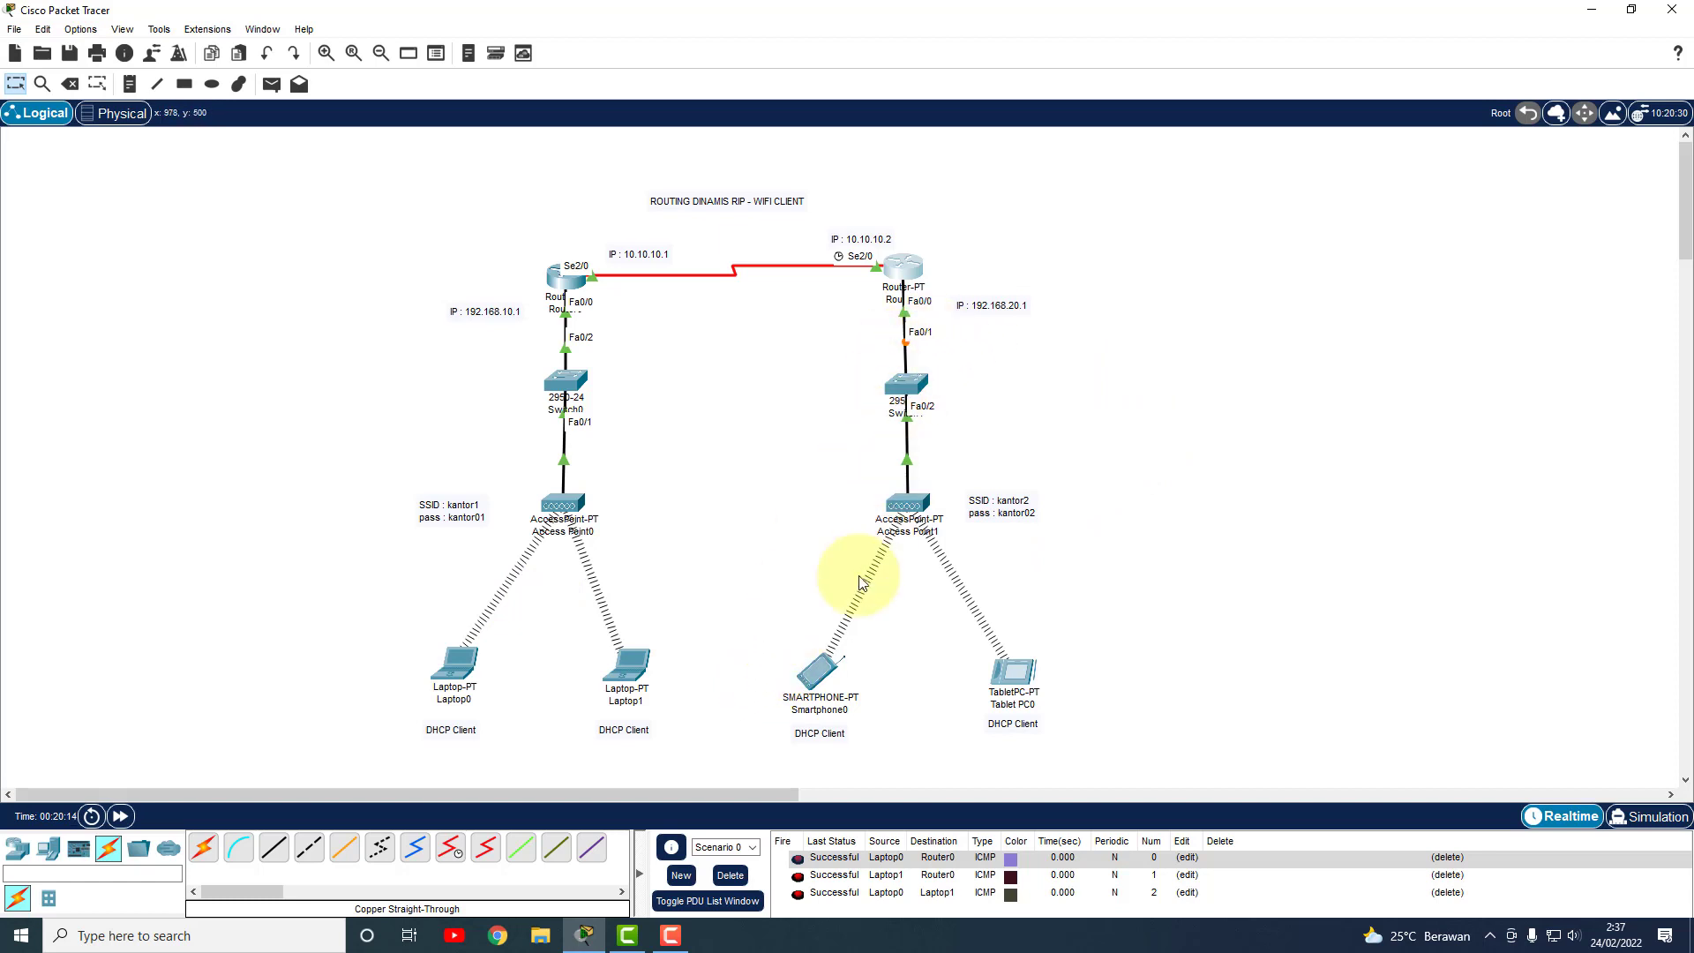
# Send simple PDU pings Laptop0→Smartphone0 and Laptop1→Tablet PC0, clearing the list between tests.
pyautogui.click(271, 84)
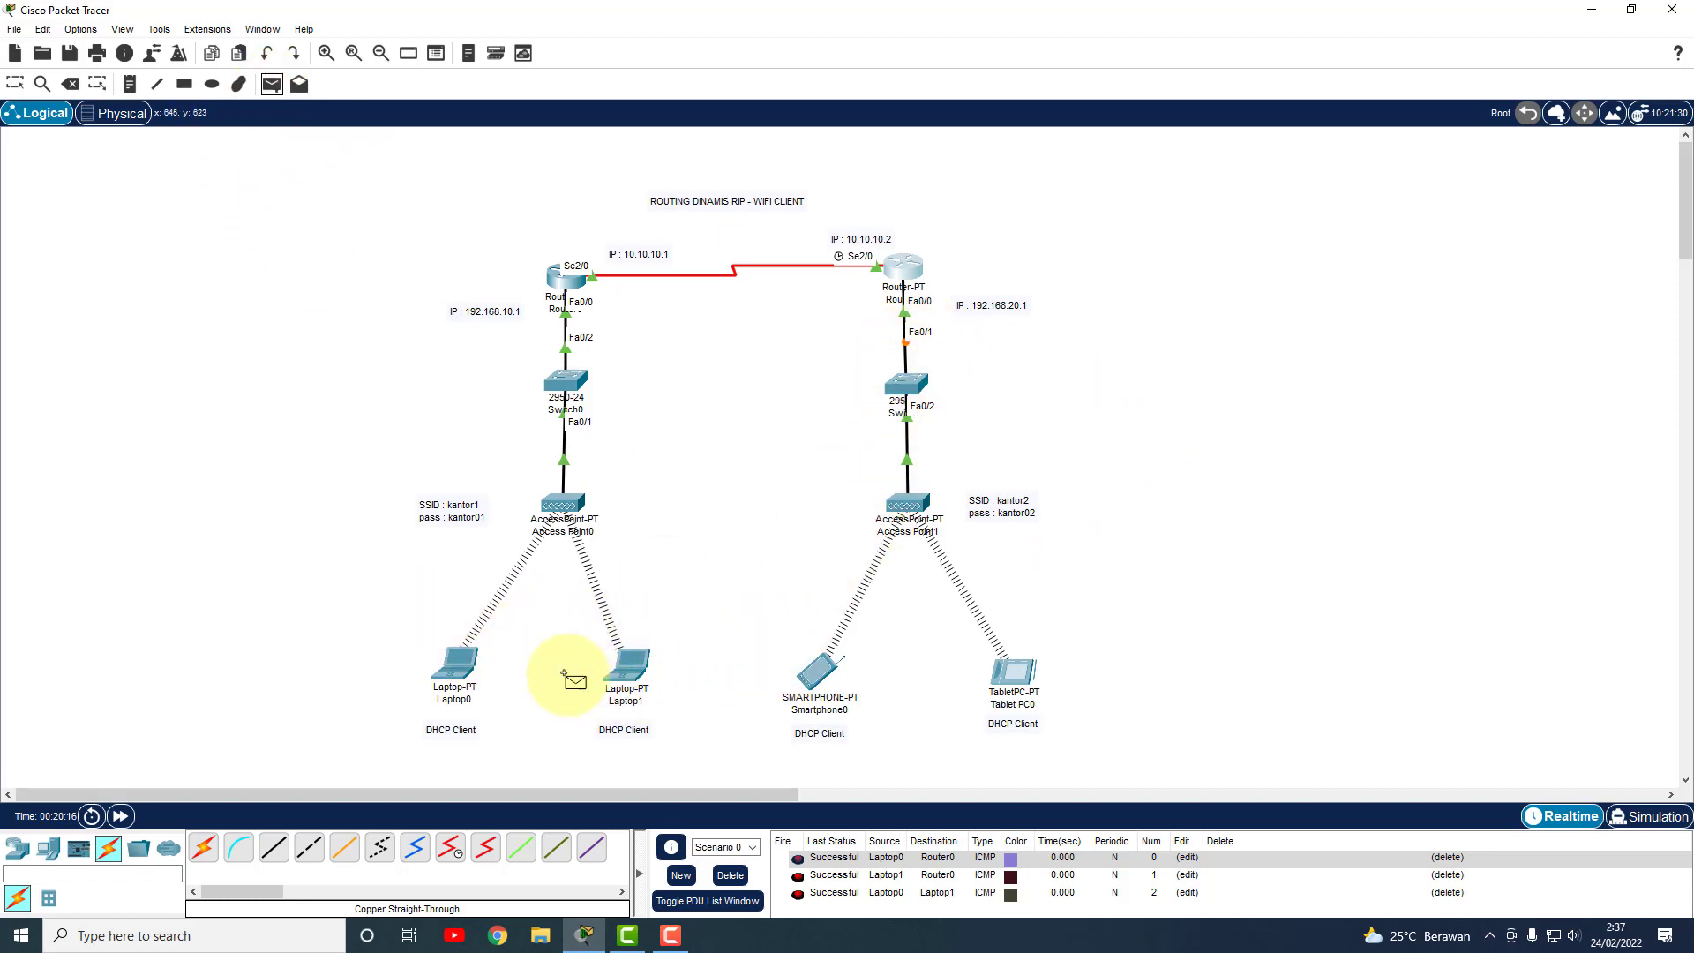
pyautogui.click(455, 666)
pyautogui.click(812, 673)
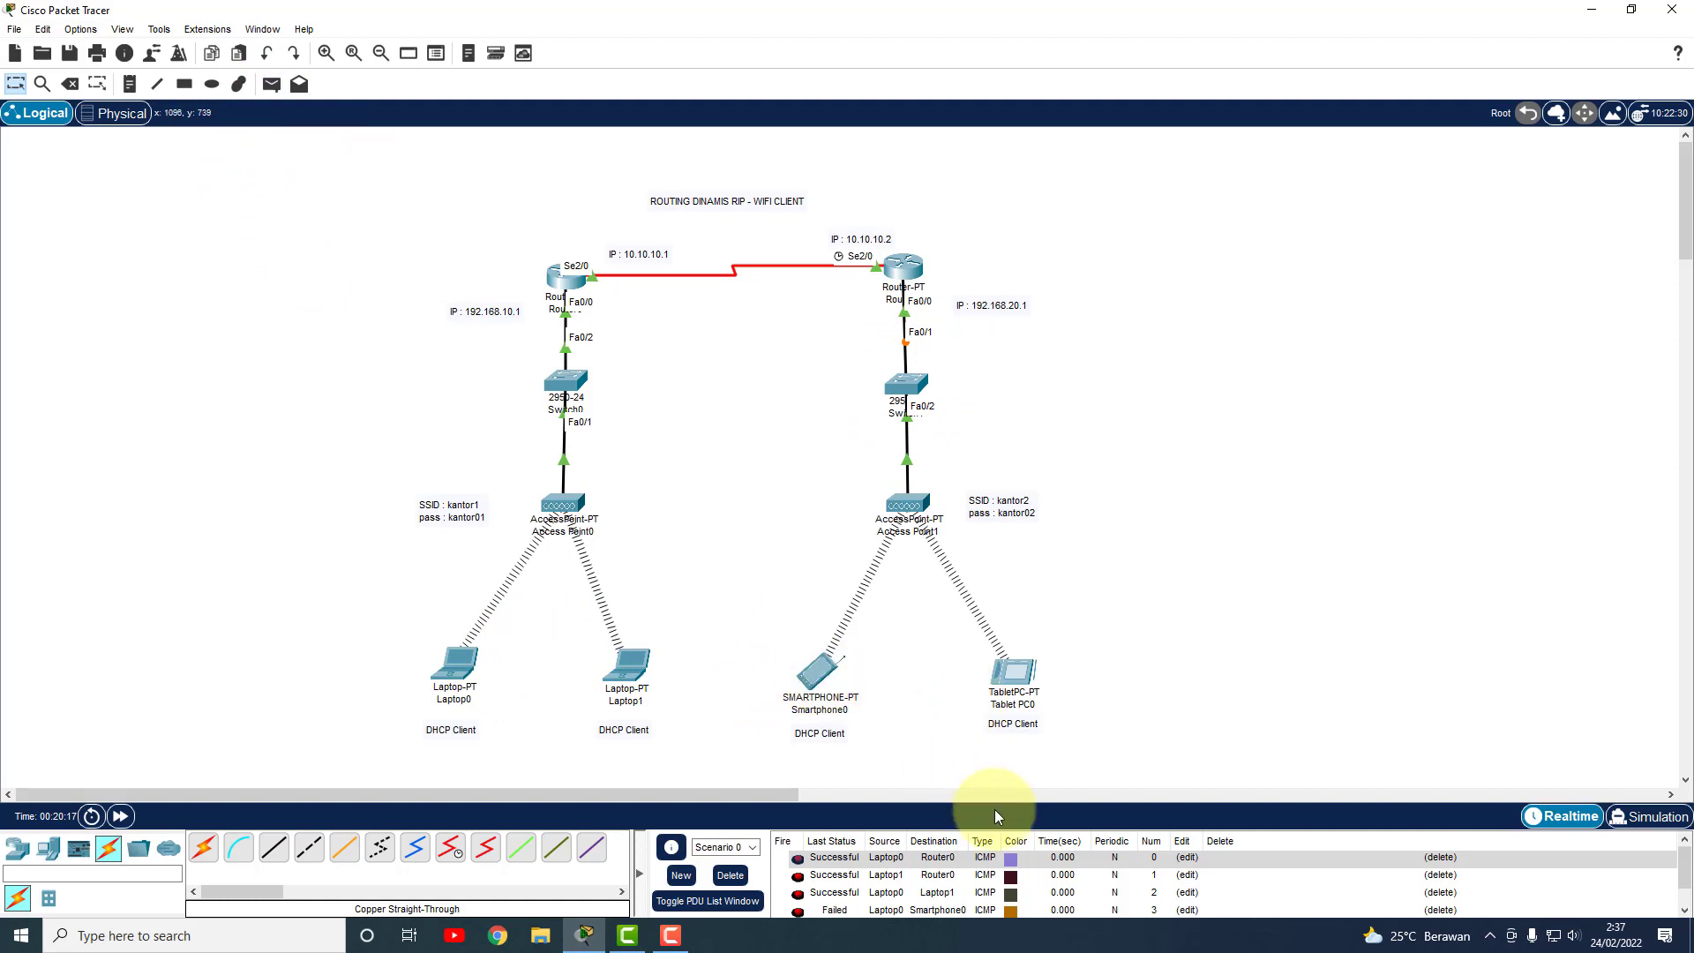
pyautogui.click(730, 874)
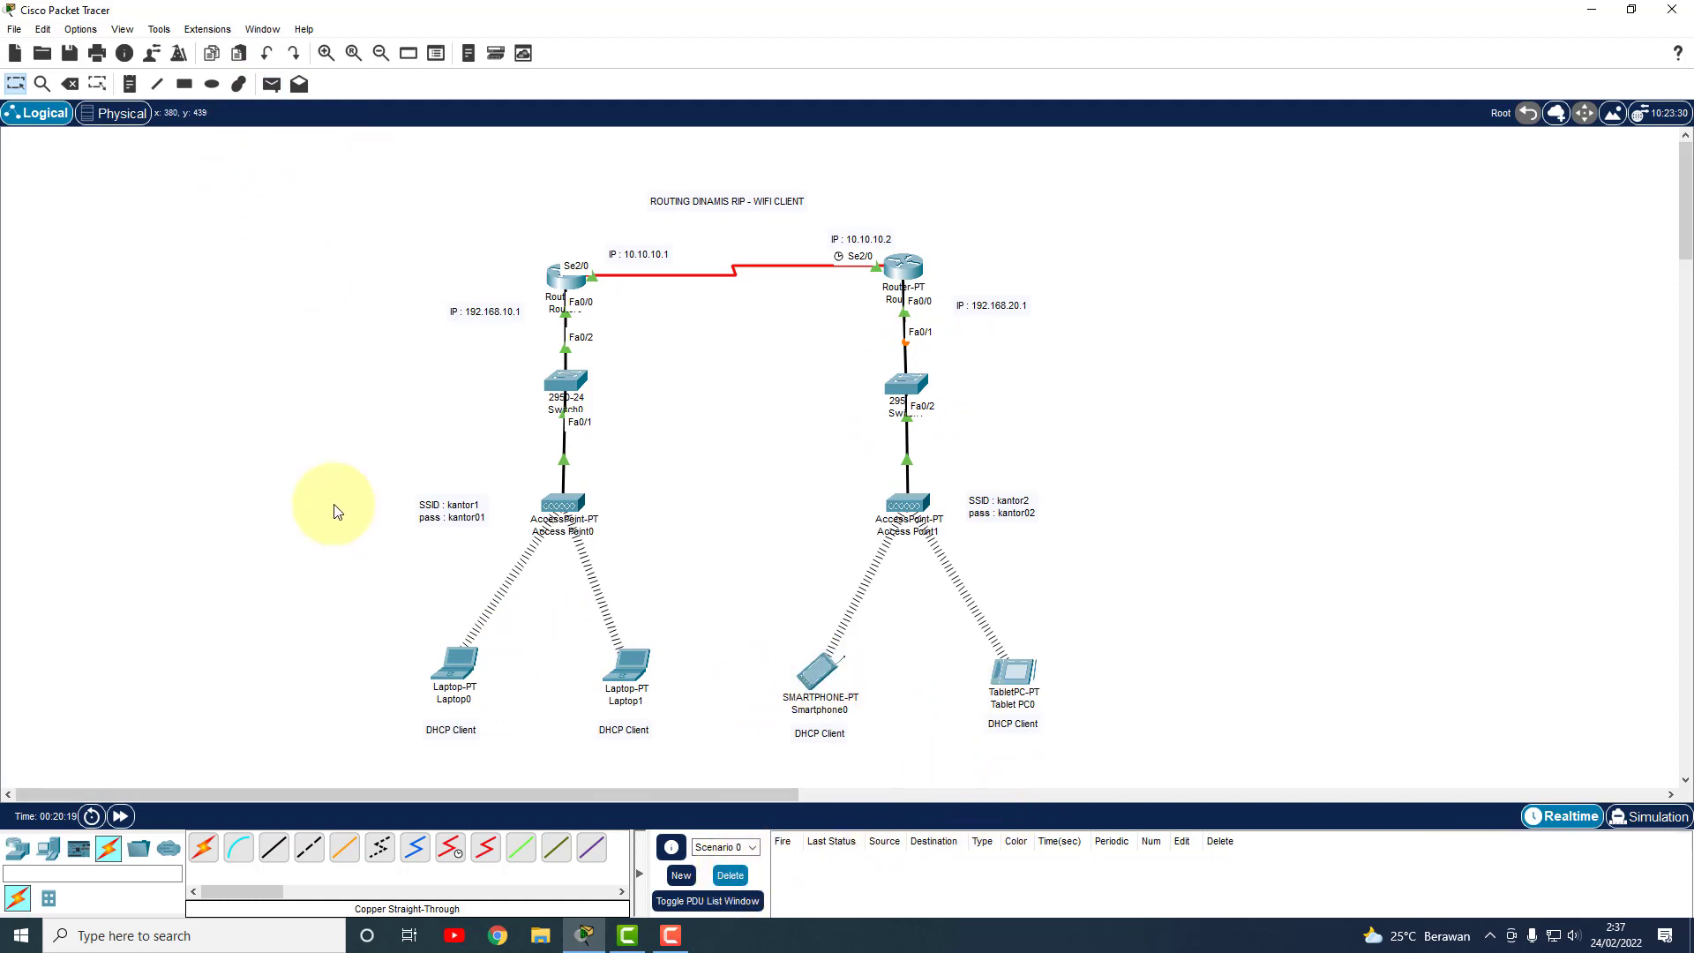
pyautogui.click(271, 83)
pyautogui.click(477, 673)
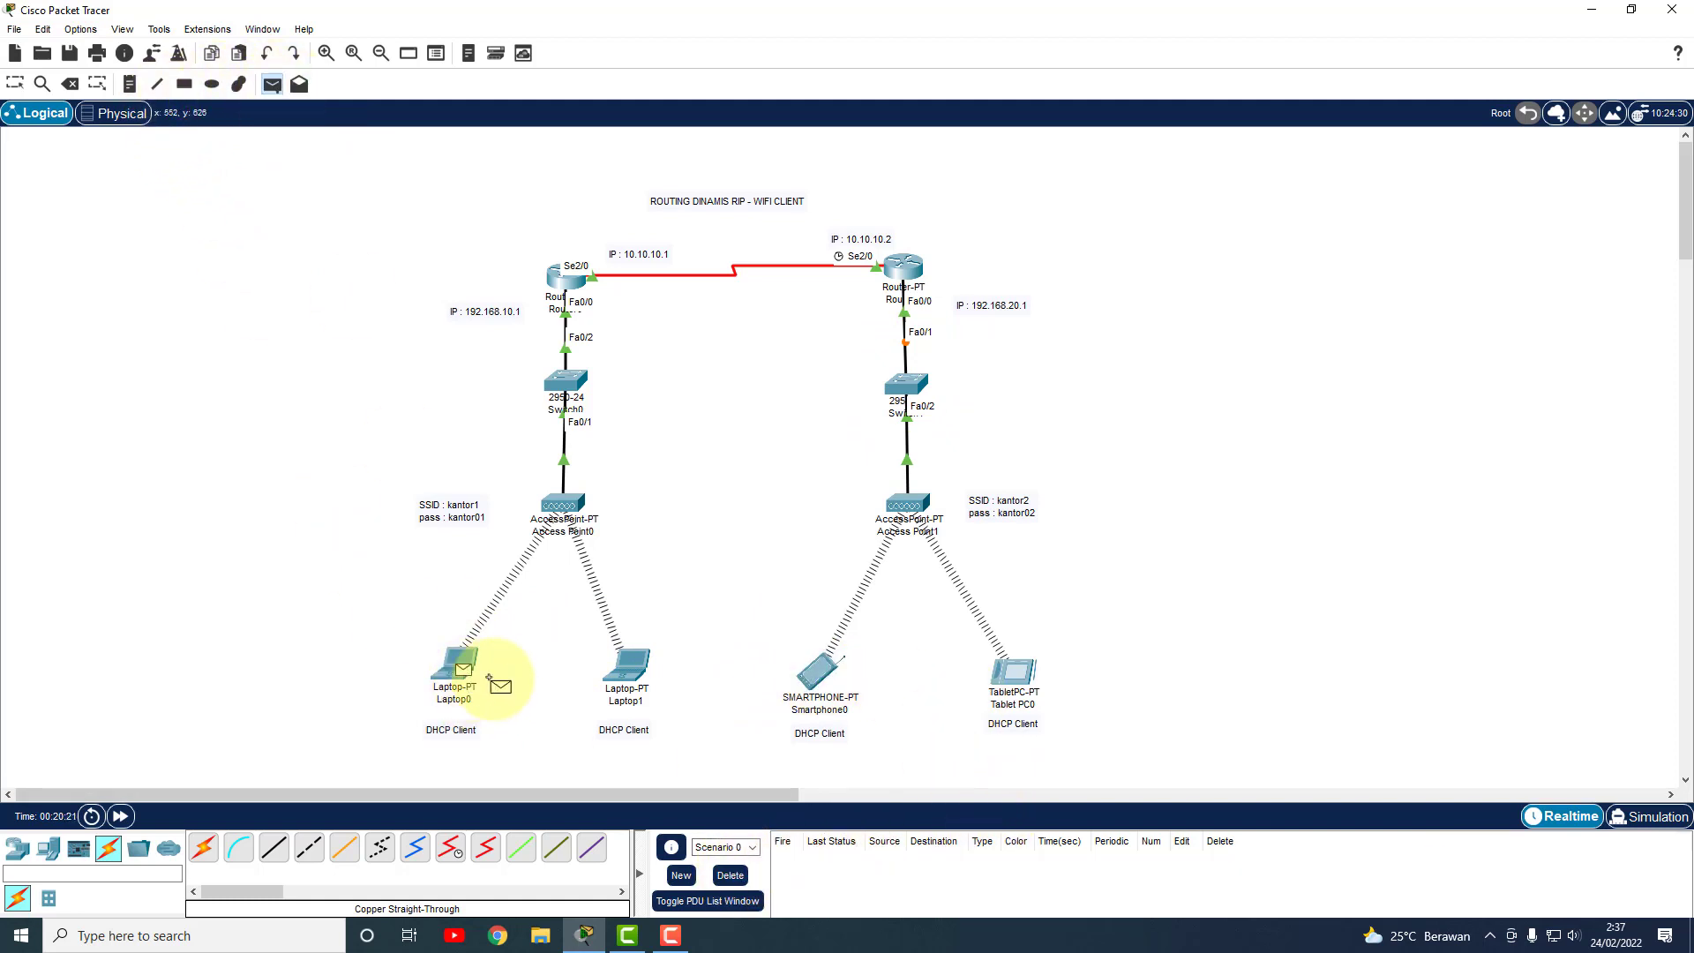
pyautogui.click(817, 673)
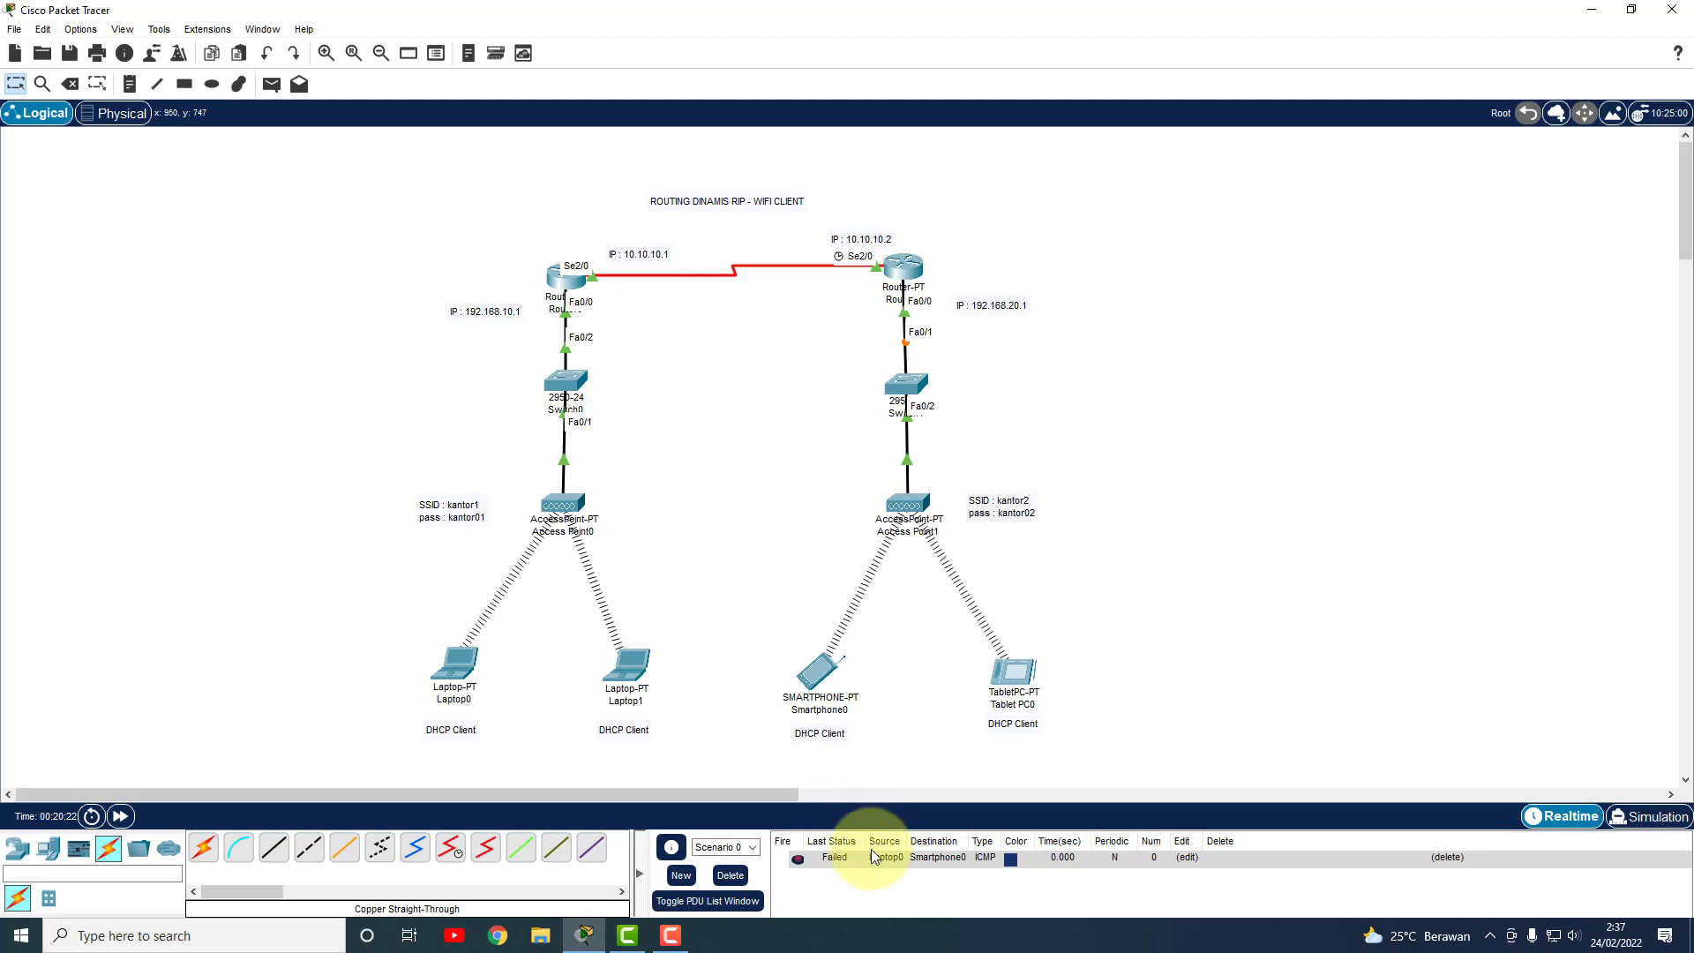
pyautogui.click(271, 84)
pyautogui.click(1003, 713)
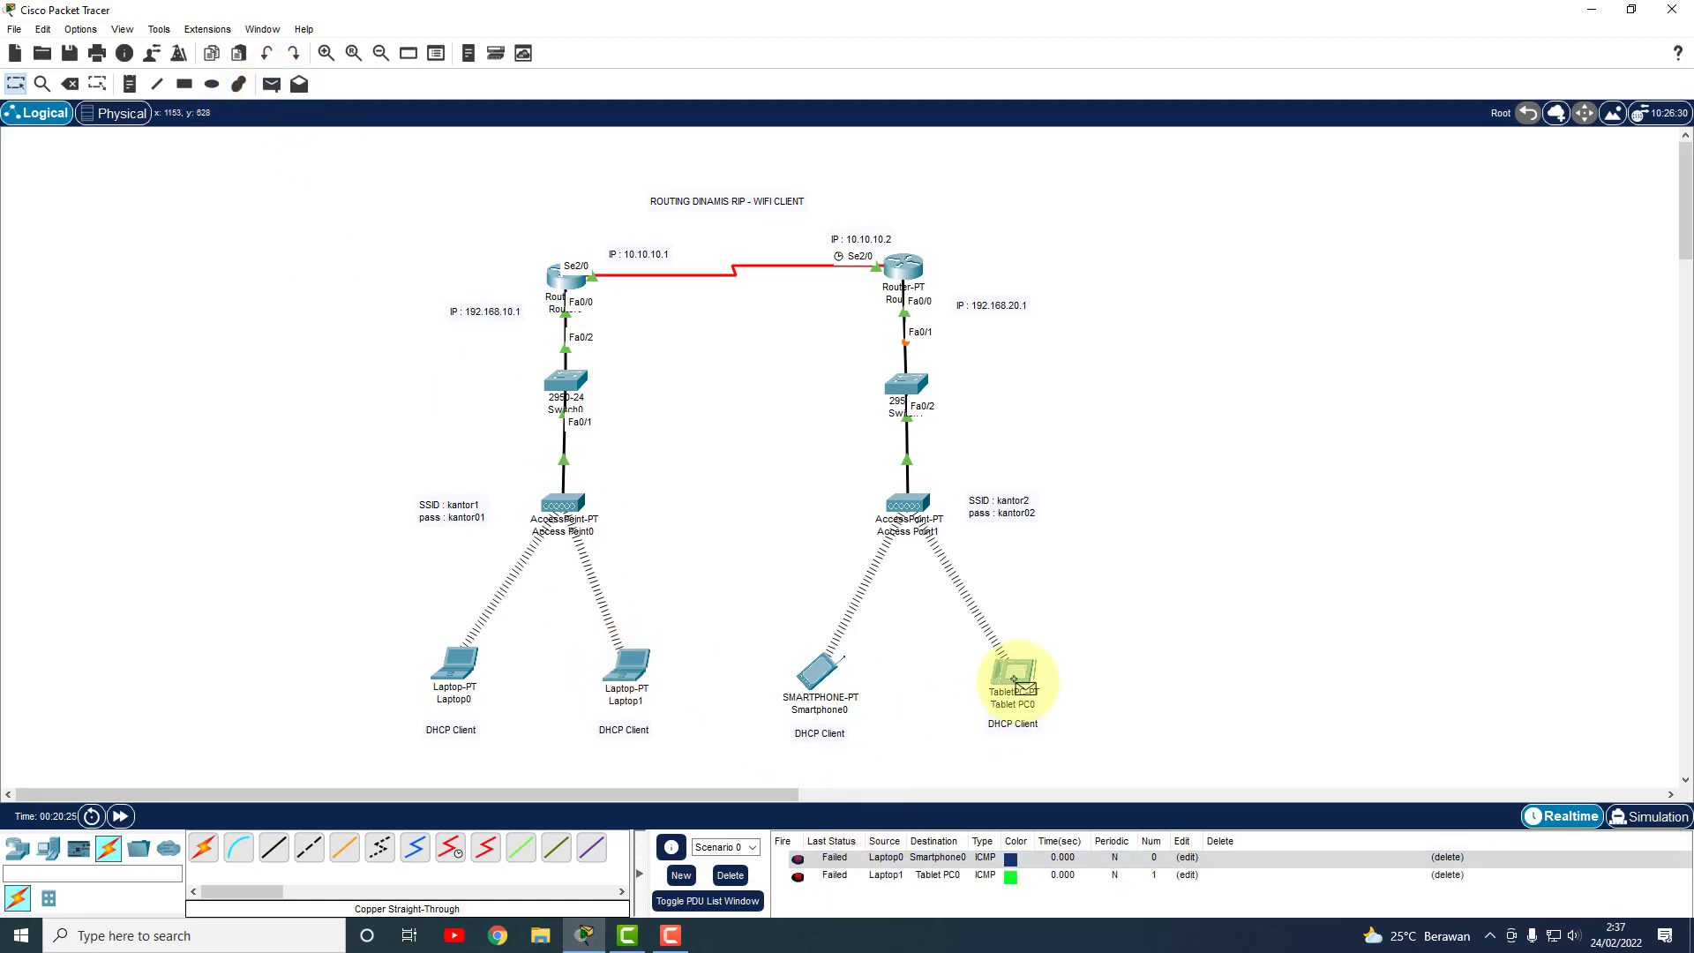
pyautogui.click(742, 873)
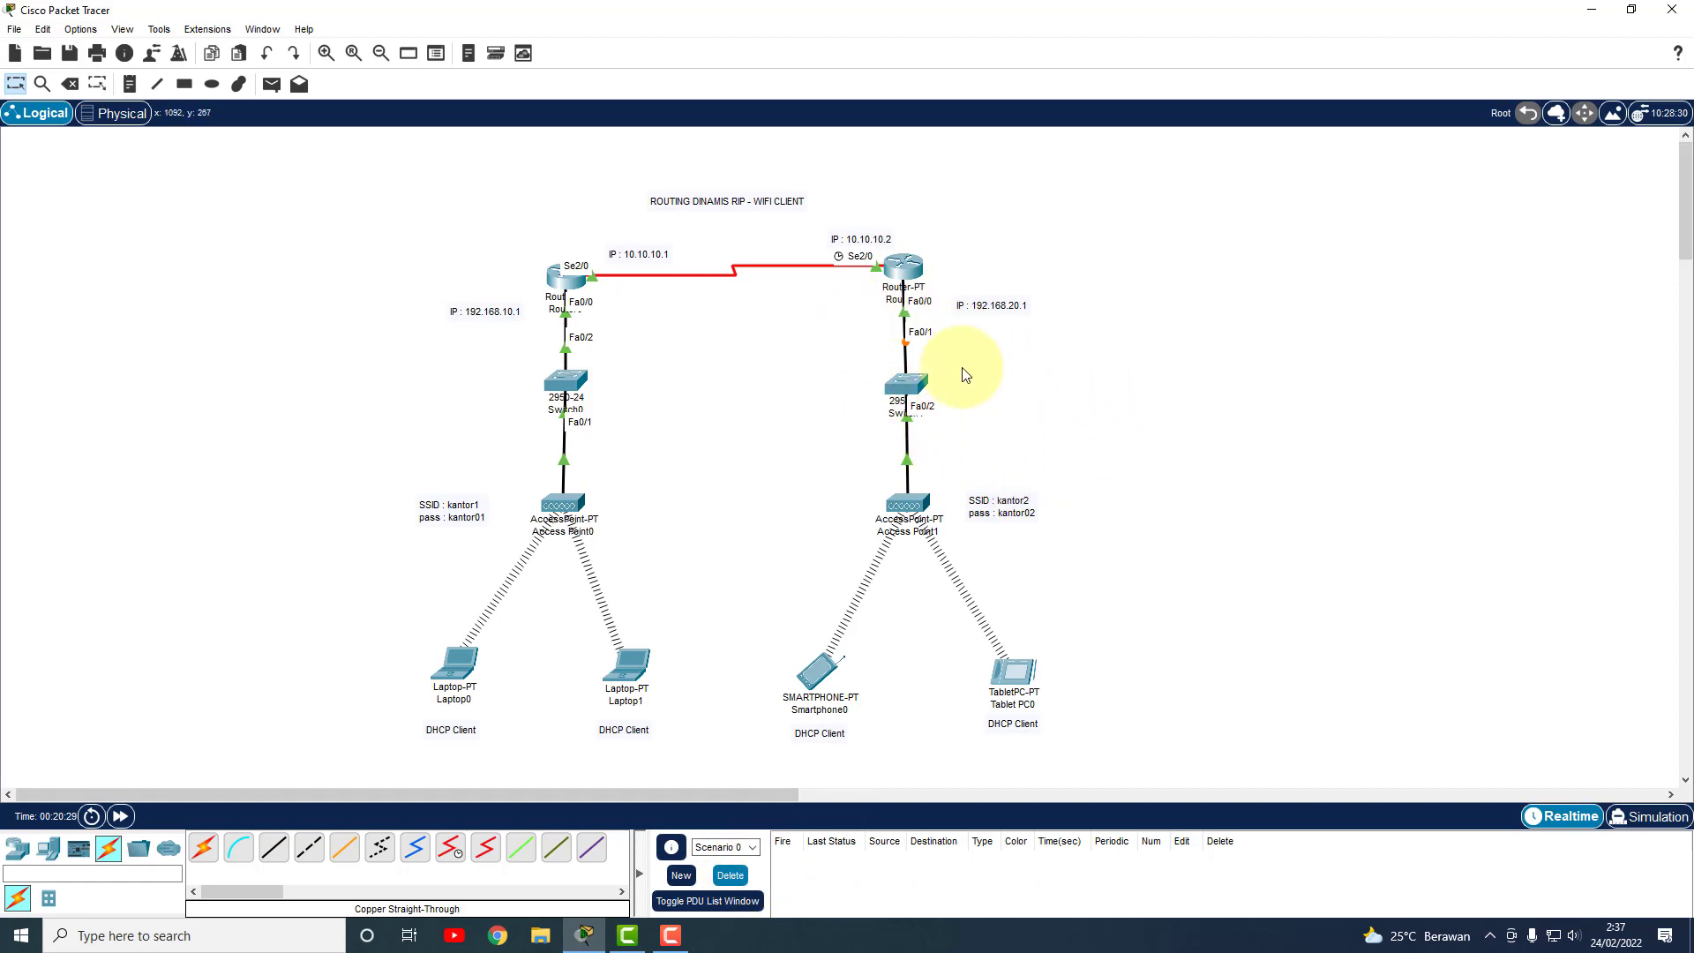
# Ping Tablet PC0 from Smartphone0, then ping Router1 from Smartphone0 twice; the Router1 pings fail.
pyautogui.click(272, 84)
pyautogui.click(820, 675)
pyautogui.click(1014, 684)
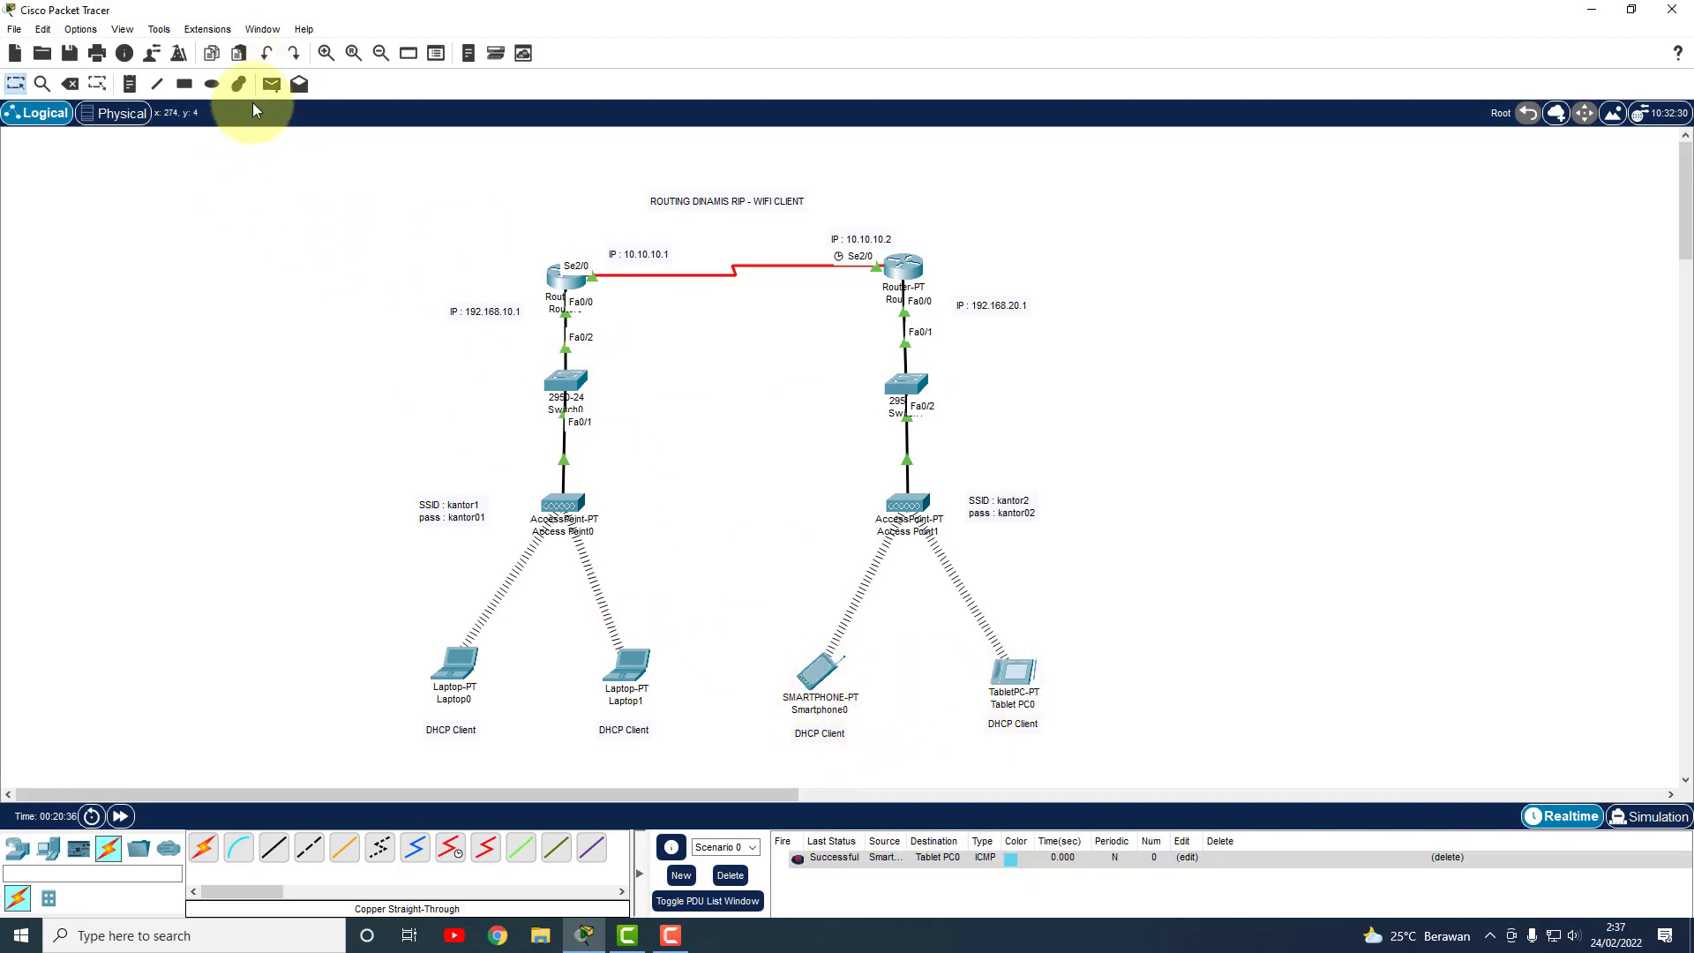
pyautogui.click(271, 84)
pyautogui.click(822, 673)
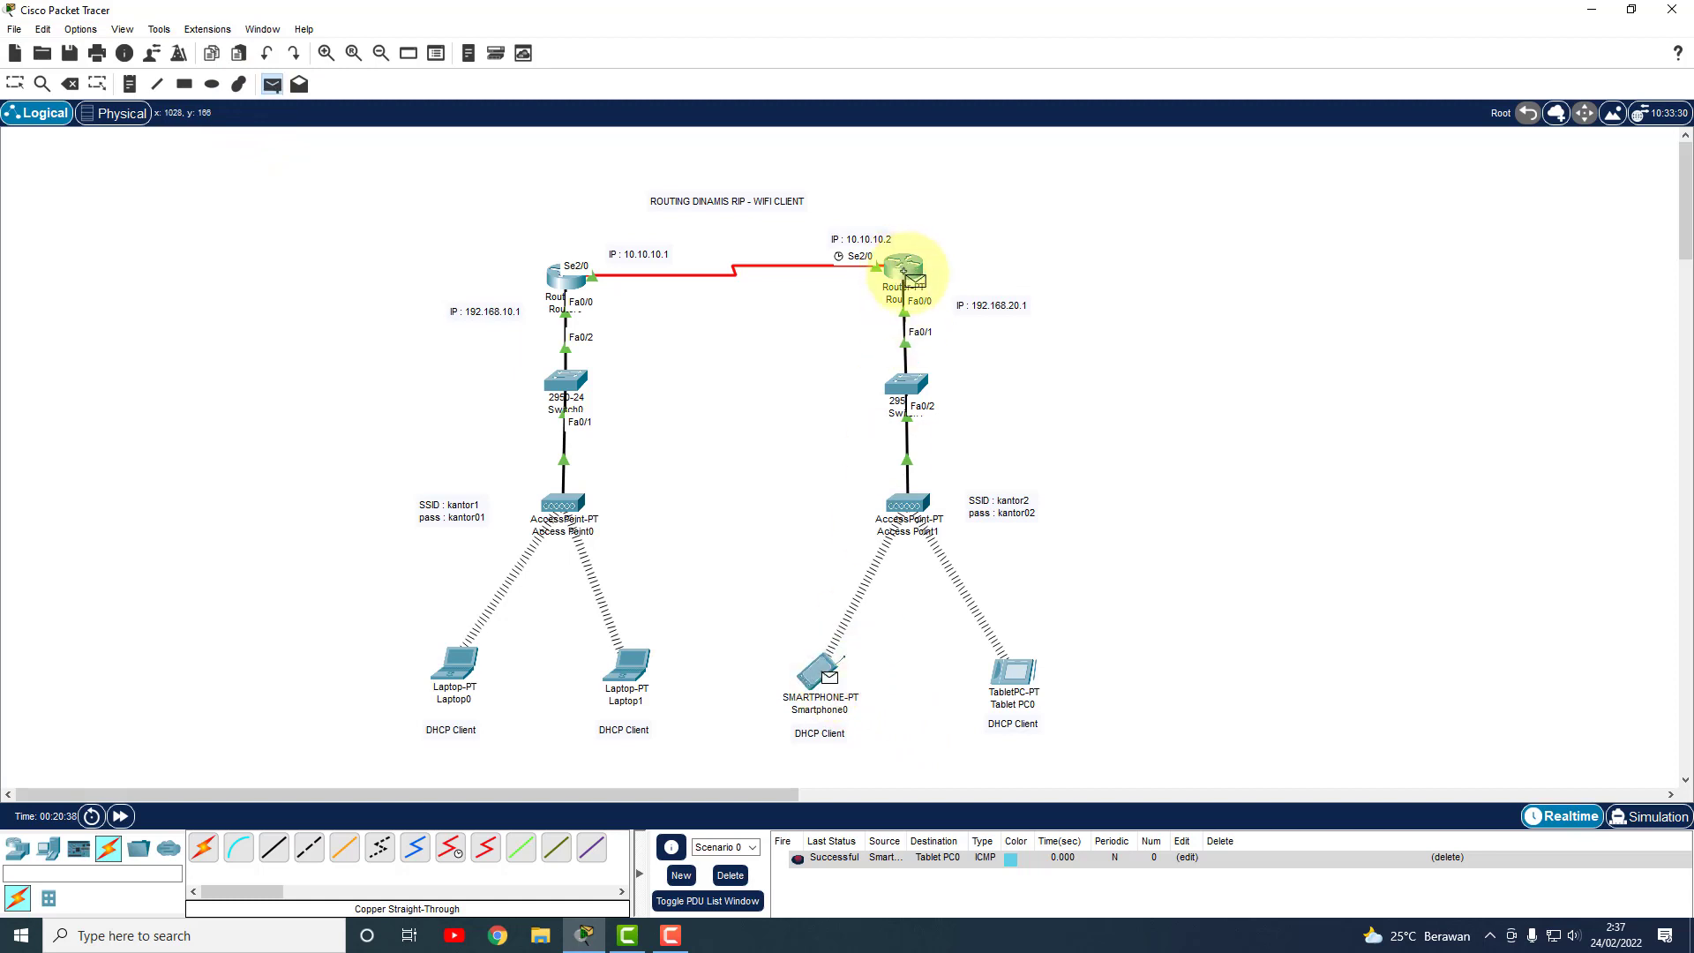
pyautogui.click(904, 269)
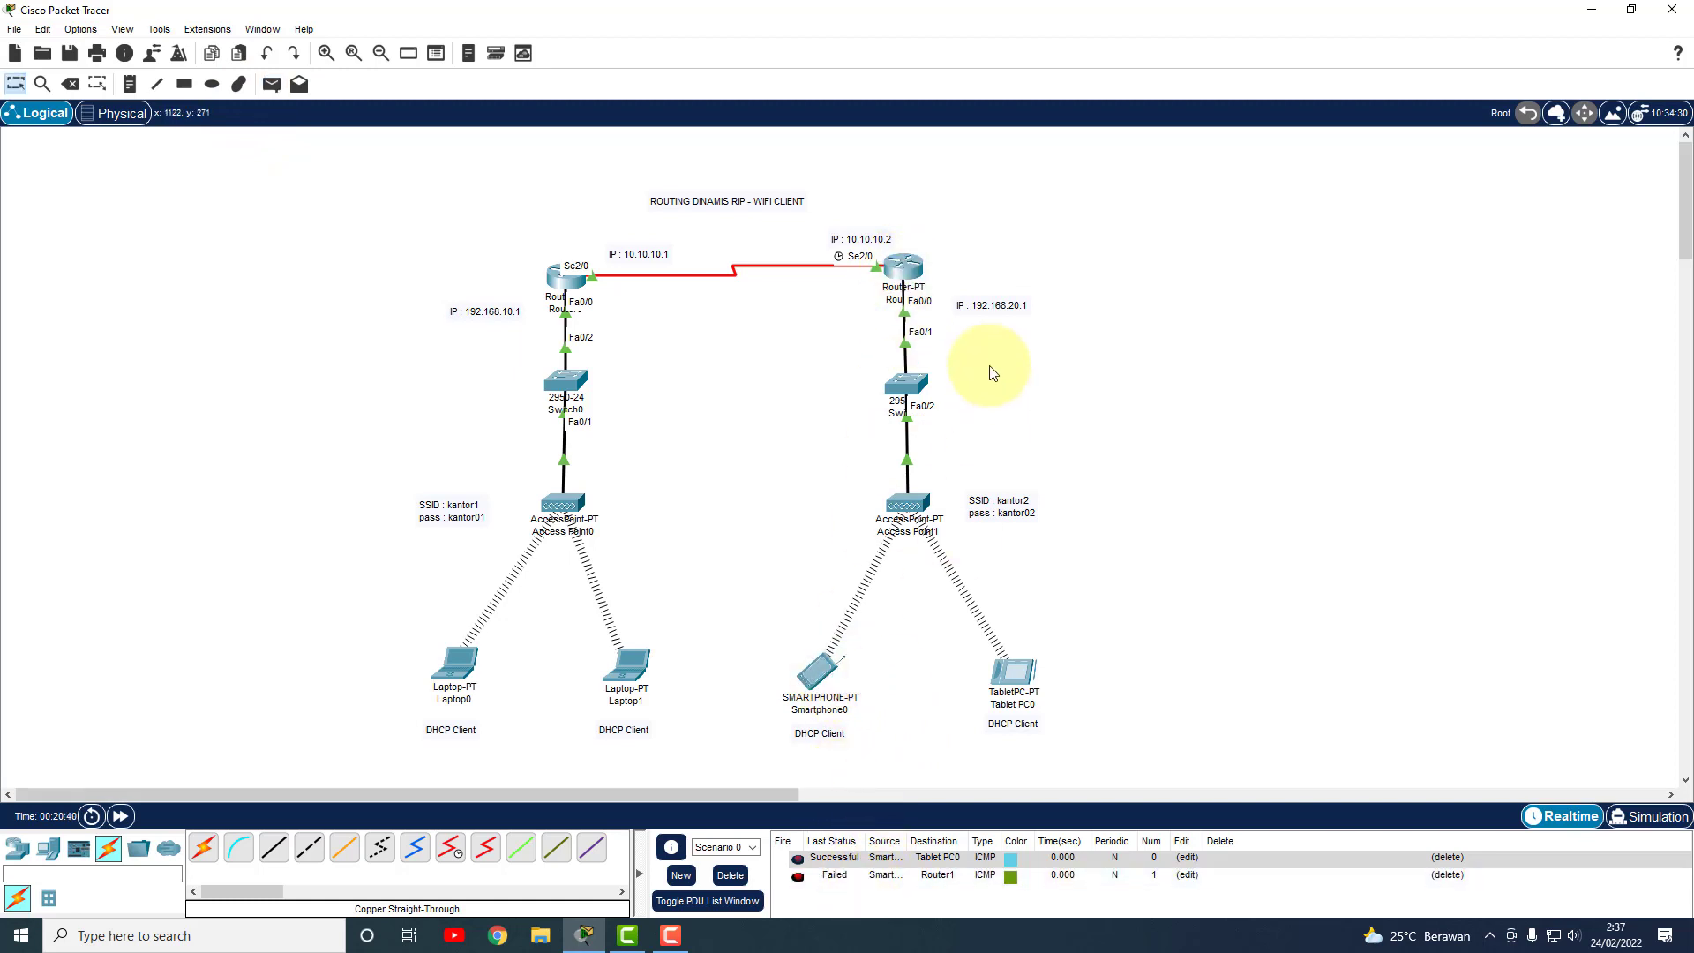
pyautogui.click(274, 84)
pyautogui.click(830, 674)
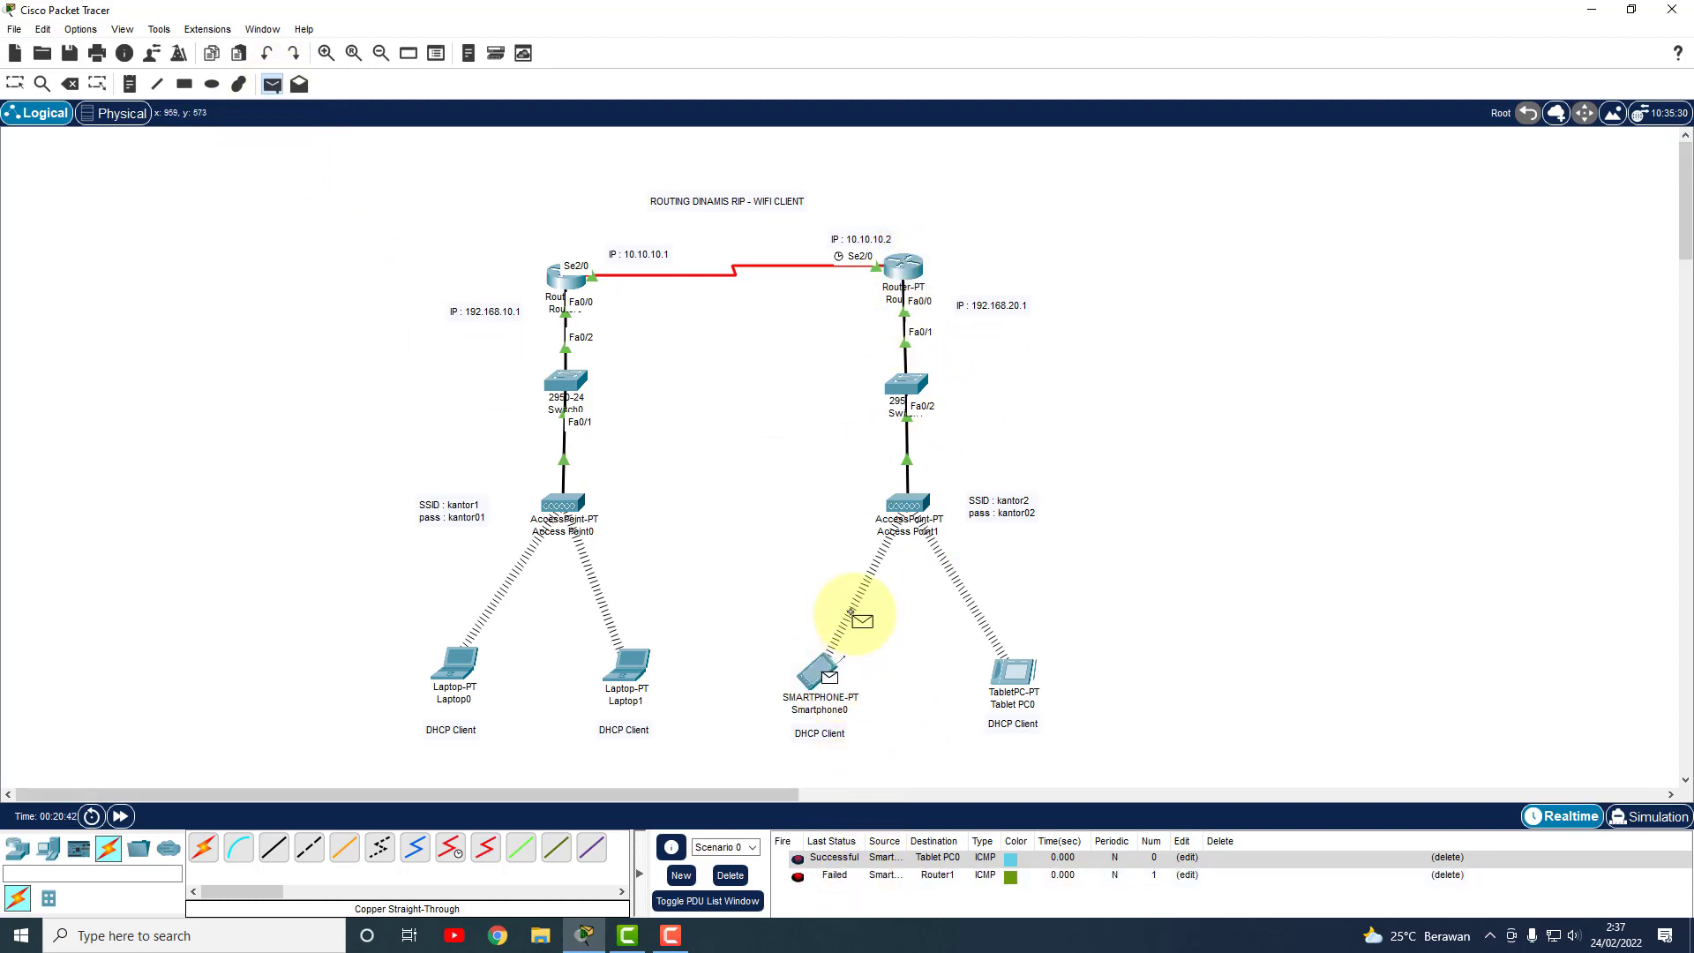
pyautogui.click(900, 273)
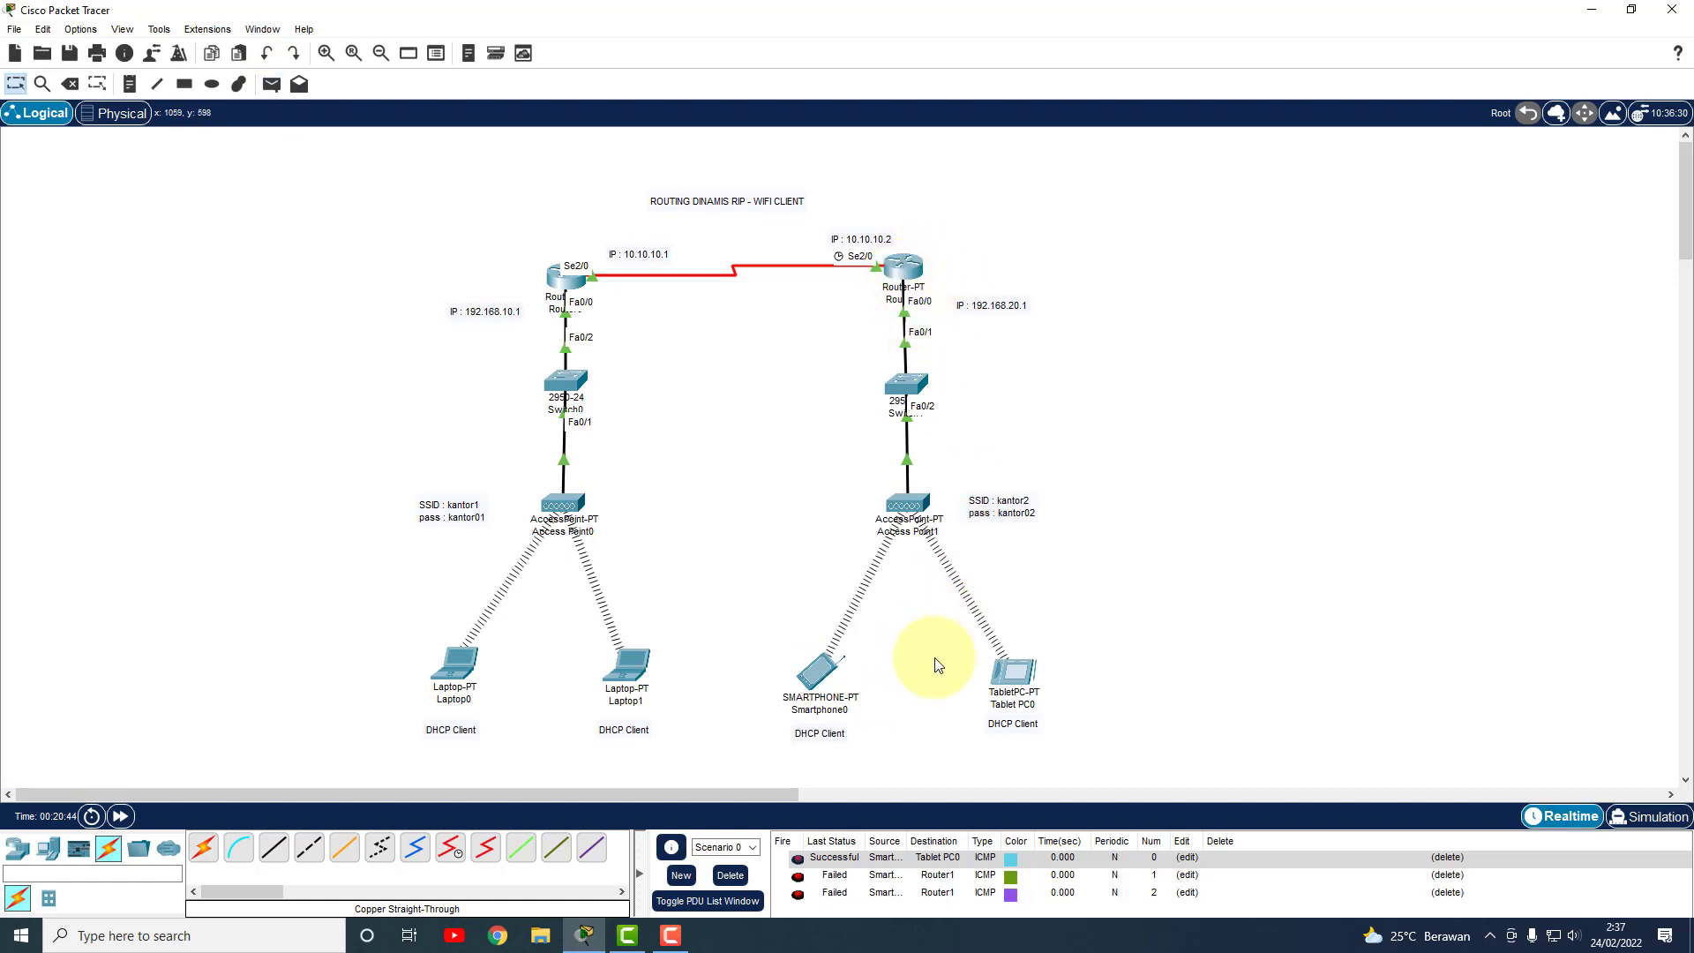
# Check the DHCP-assigned IP addresses of Smartphone0 and Tablet PC0 in their IP Configuration.
pyautogui.click(819, 673)
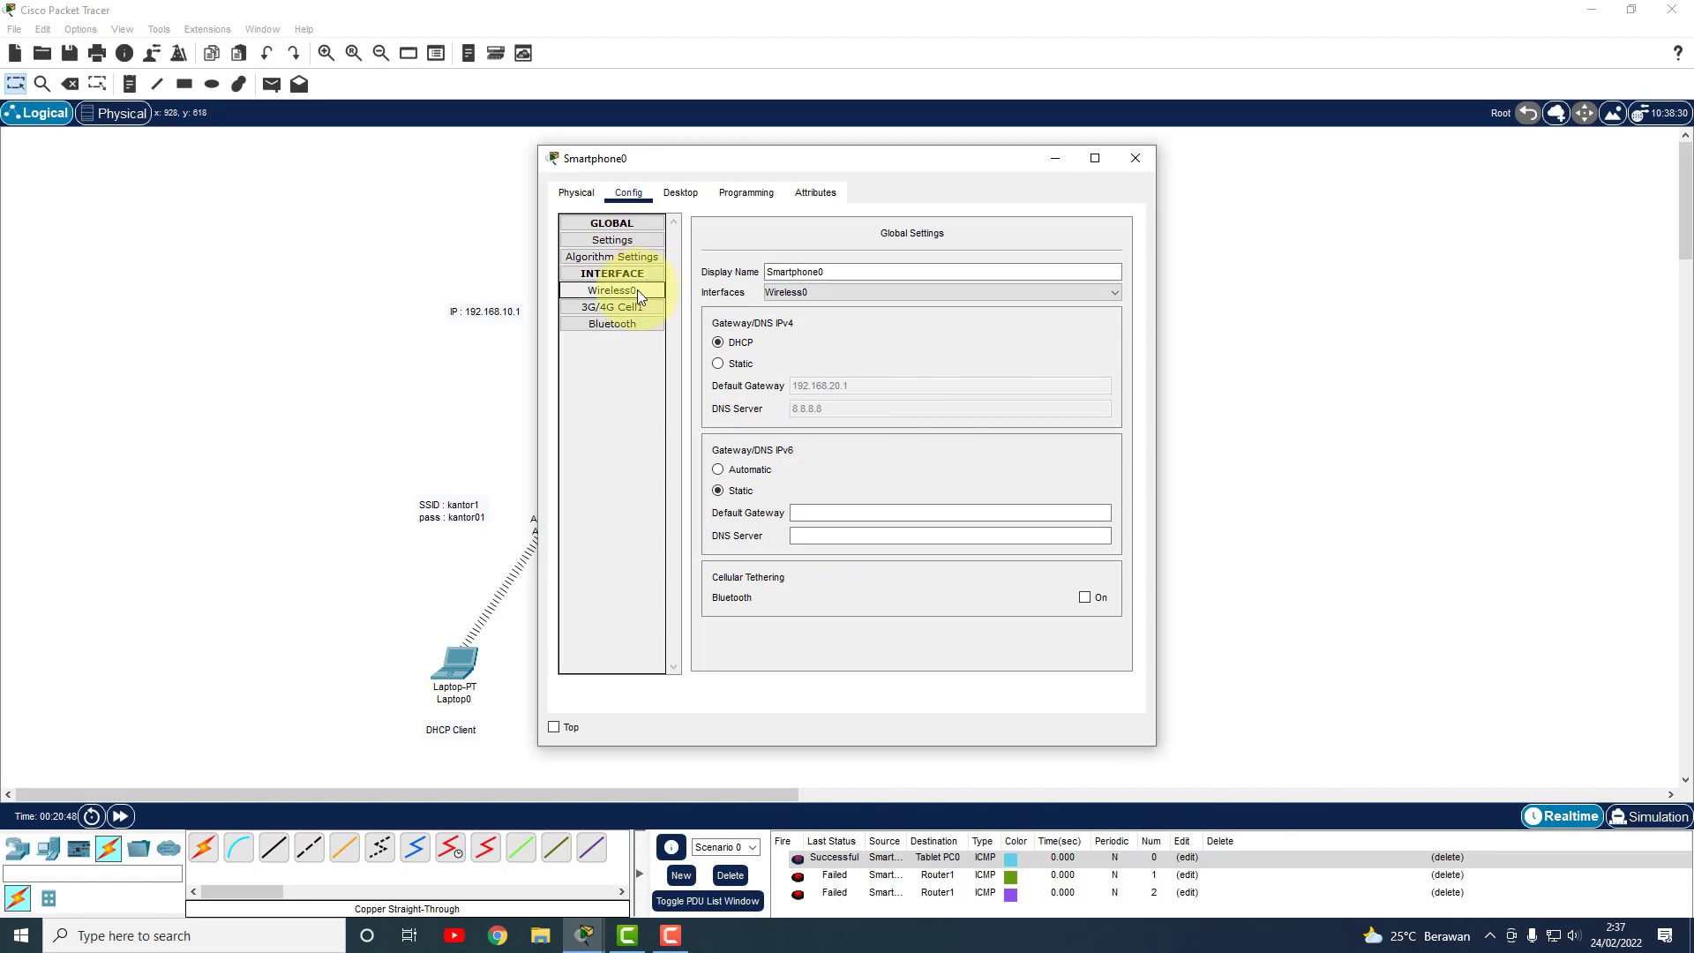
pyautogui.click(682, 194)
pyautogui.click(605, 277)
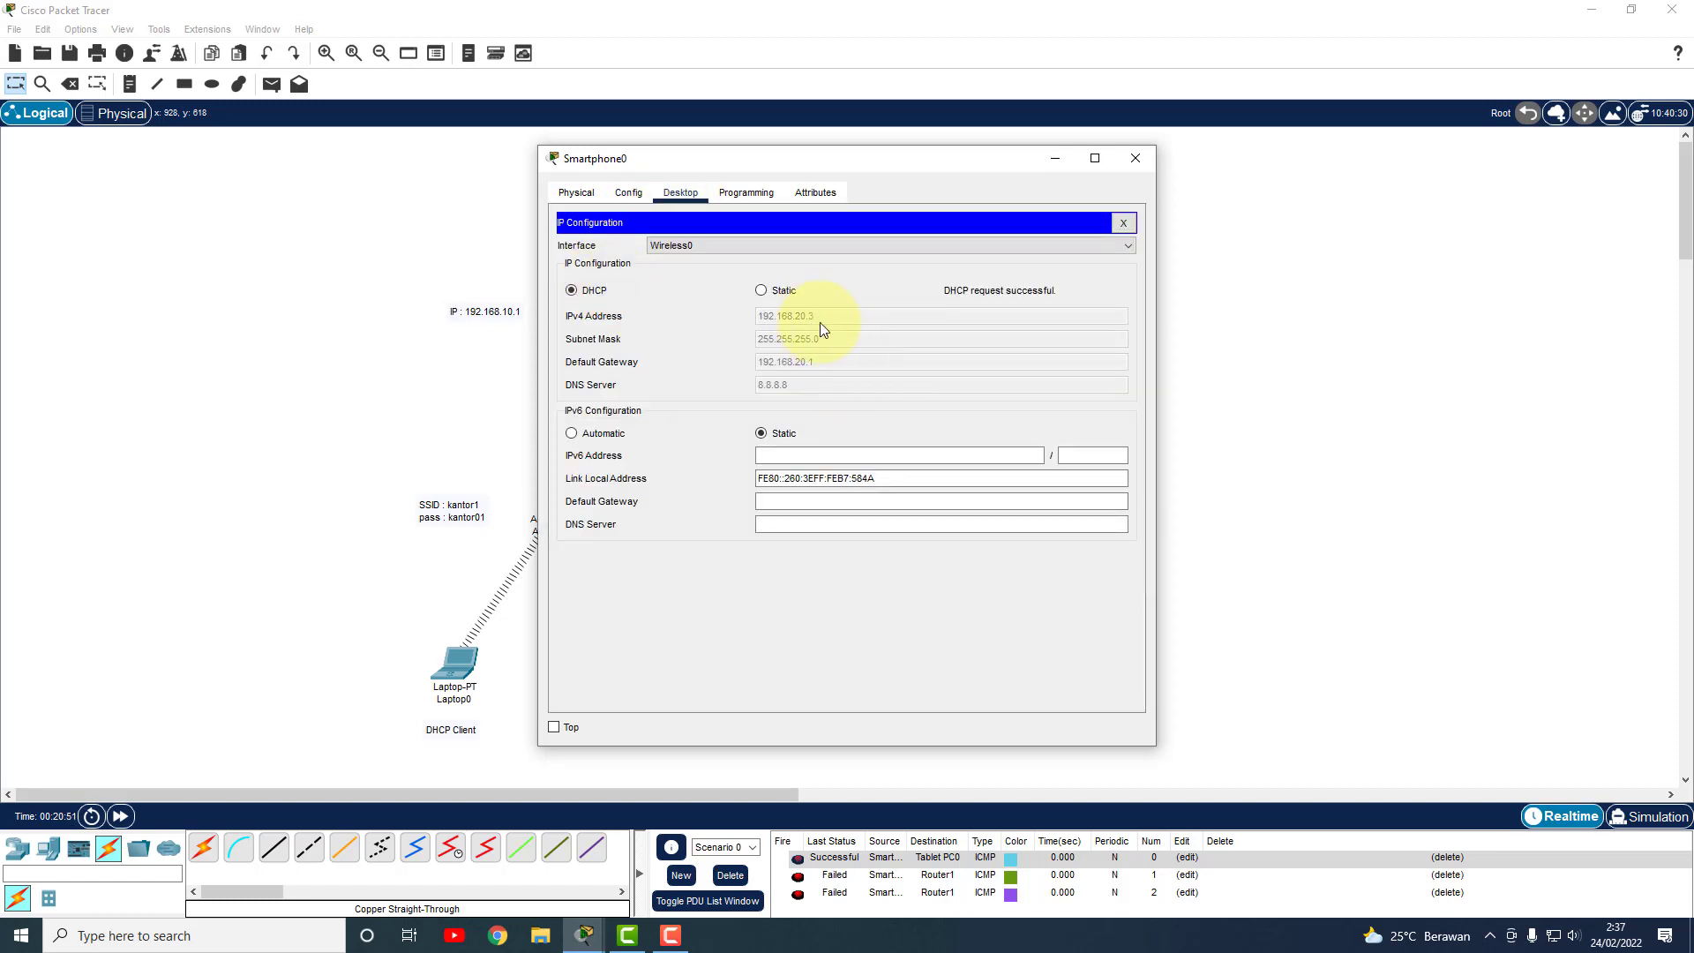
pyautogui.click(1136, 158)
pyautogui.click(1014, 675)
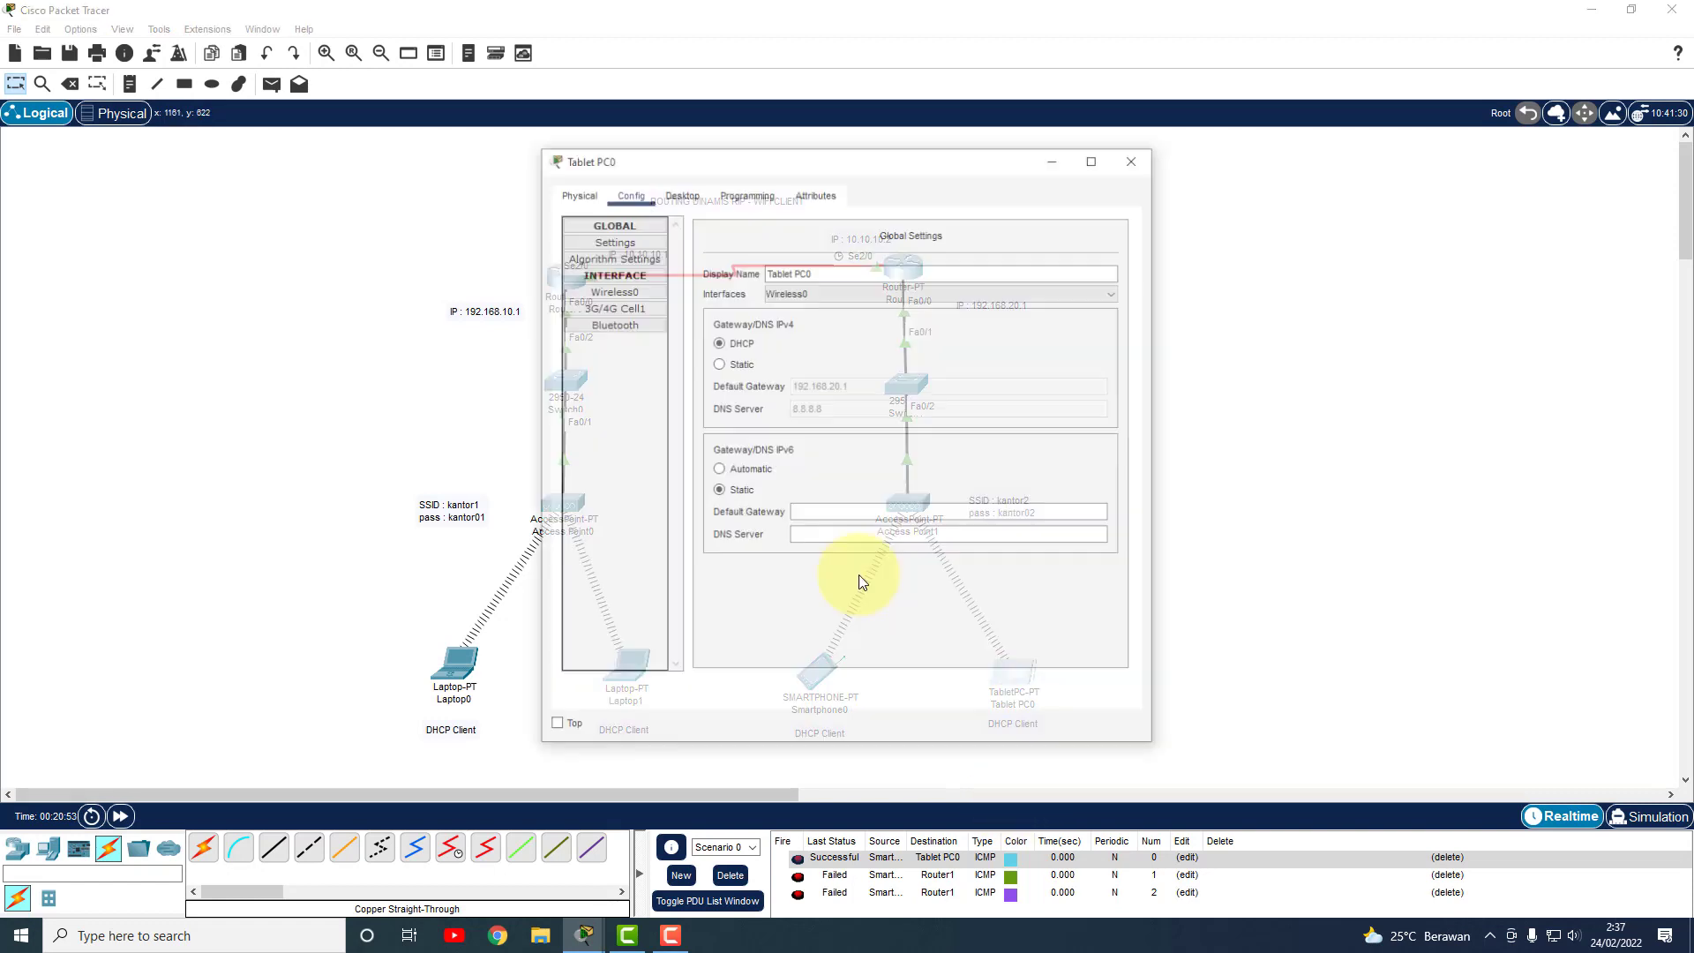
pyautogui.click(680, 193)
pyautogui.click(623, 251)
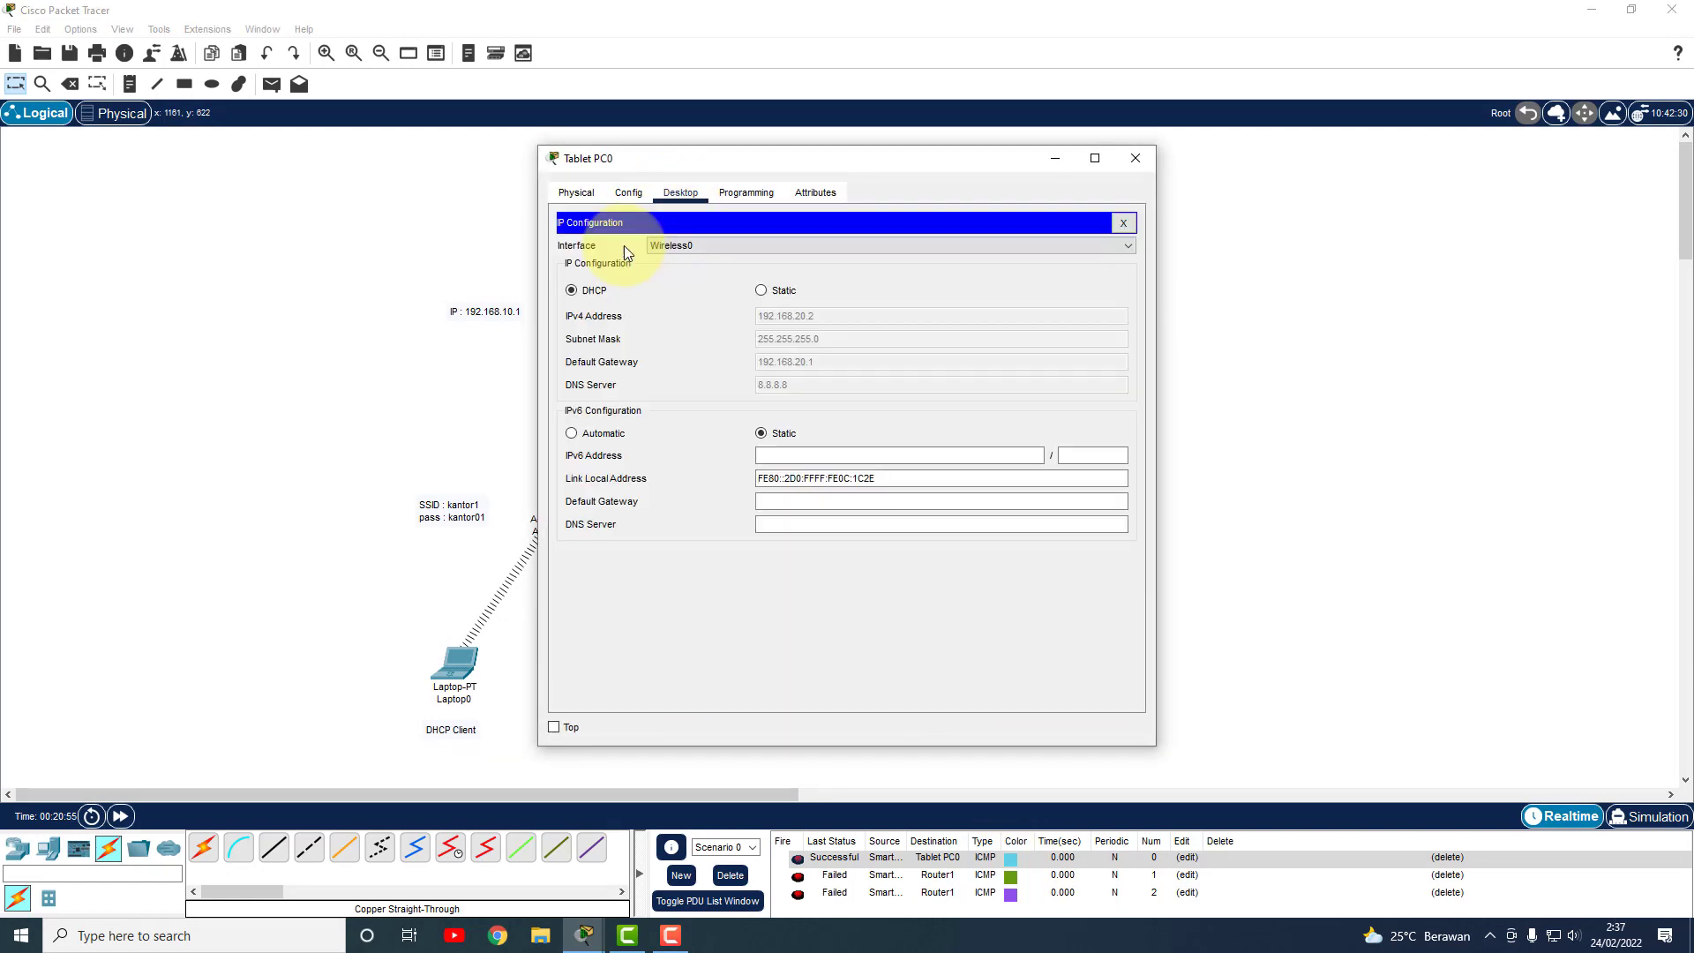
pyautogui.click(1135, 159)
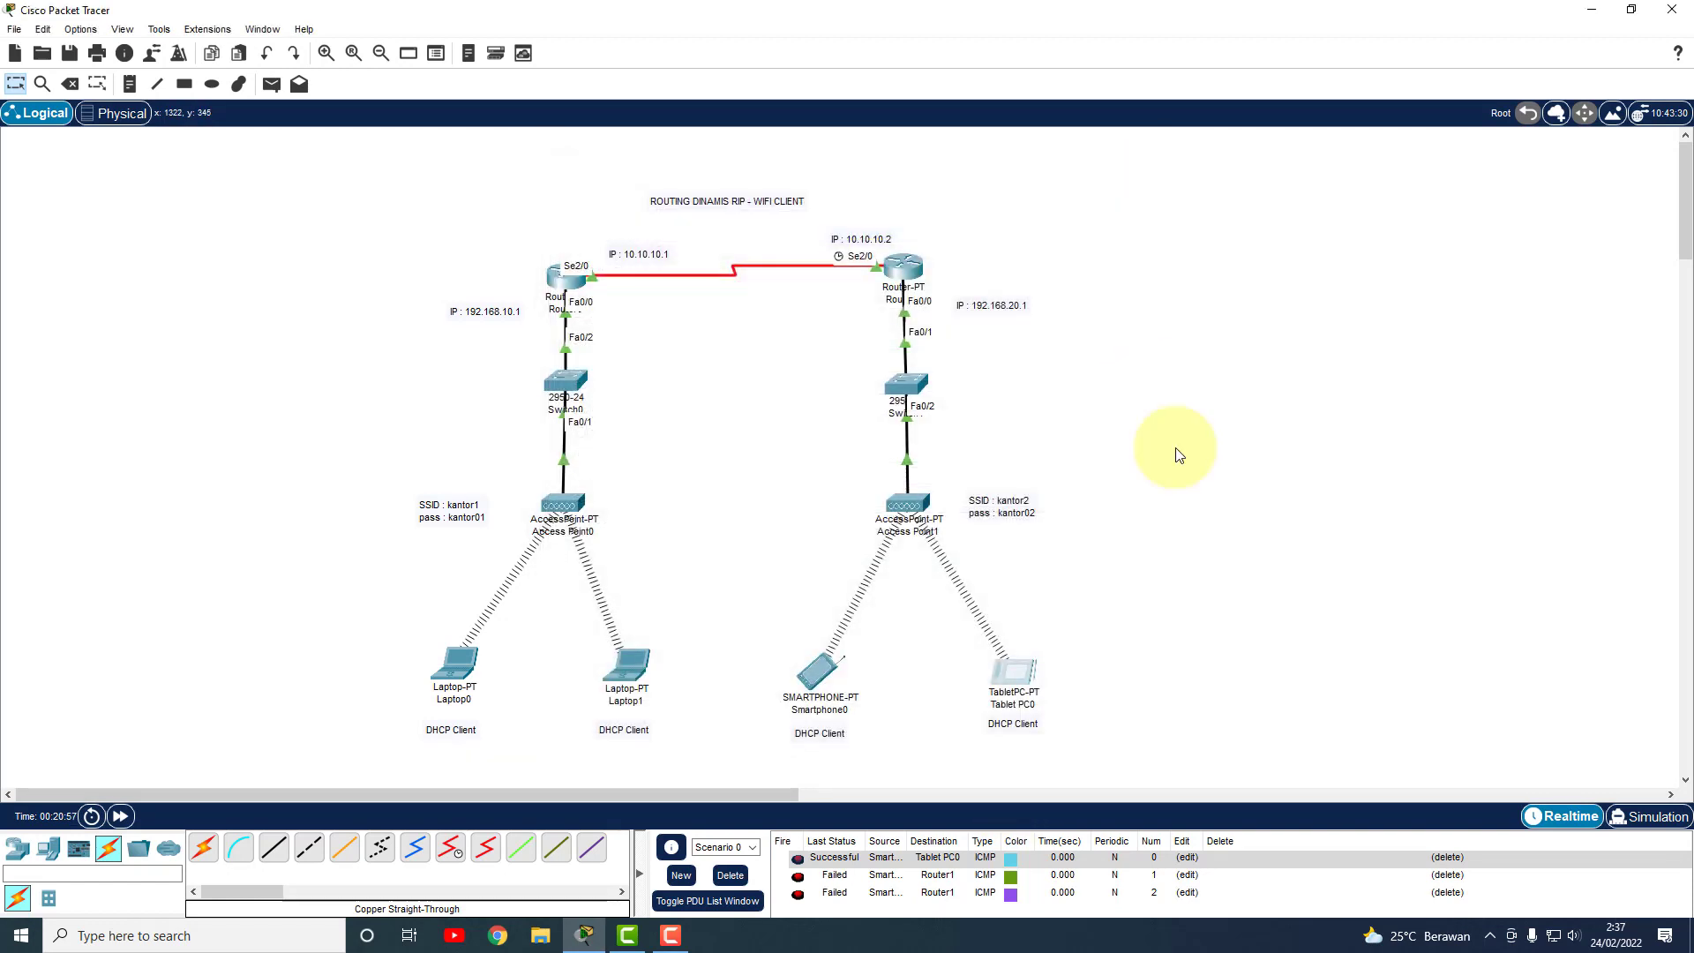
# Ping Tablet PC0 from Router1 with a simple PDU, then delete all test pings.
pyautogui.click(272, 84)
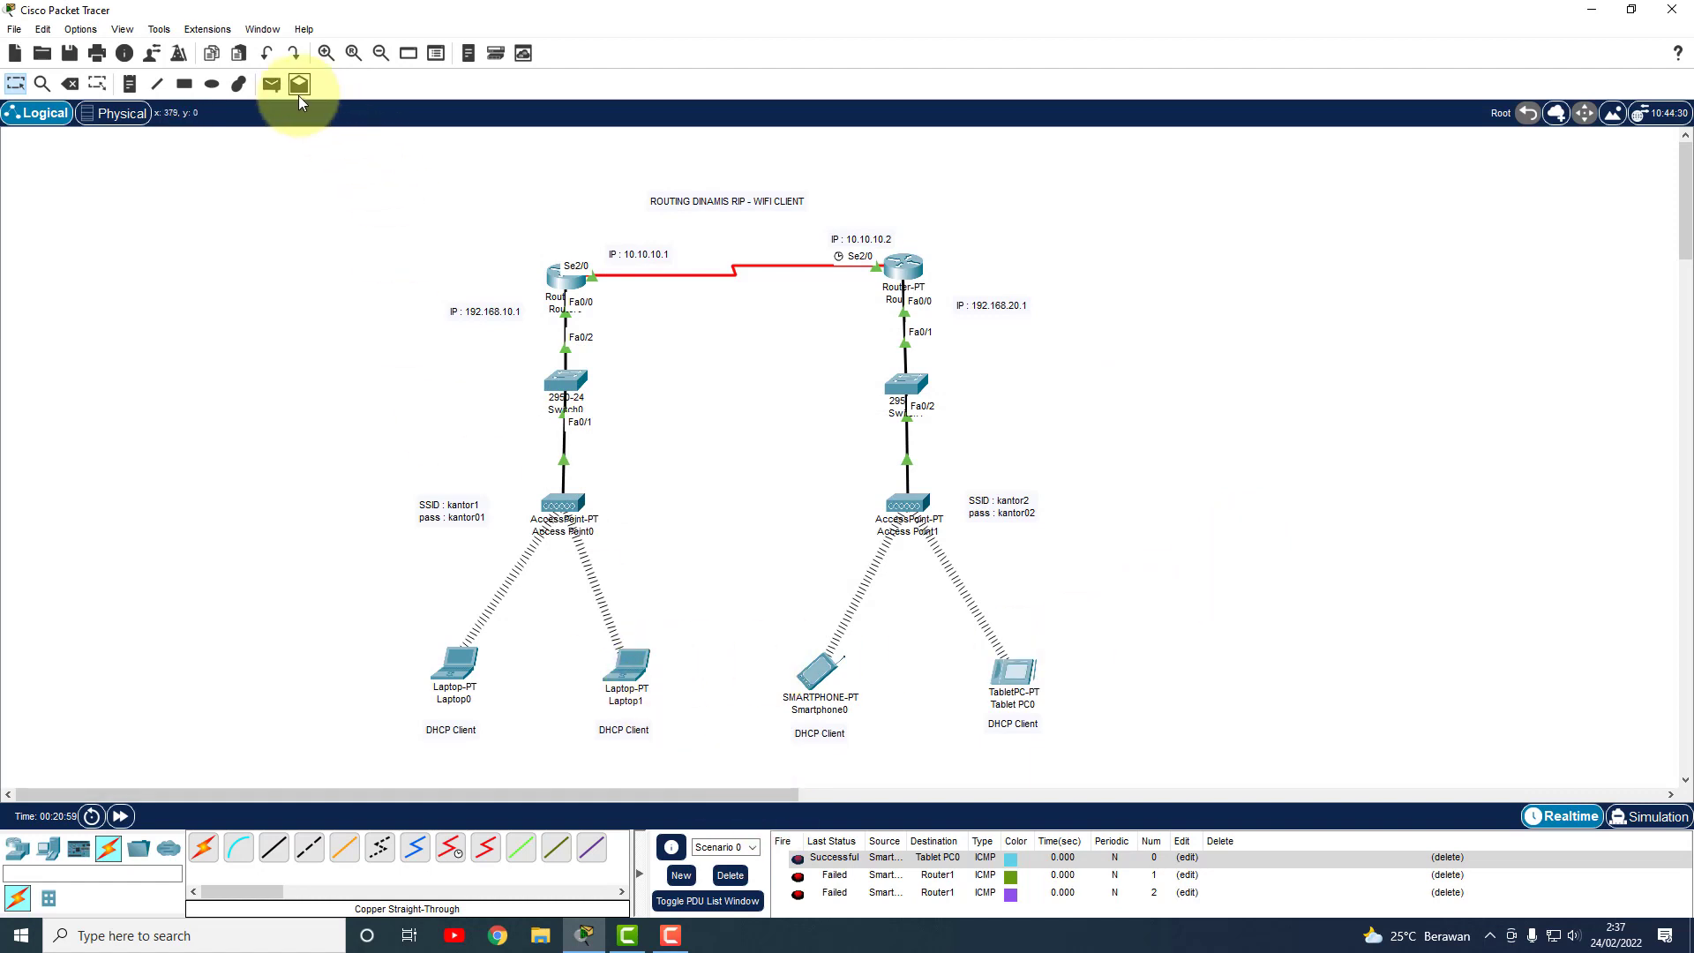
pyautogui.click(906, 269)
pyautogui.click(1045, 670)
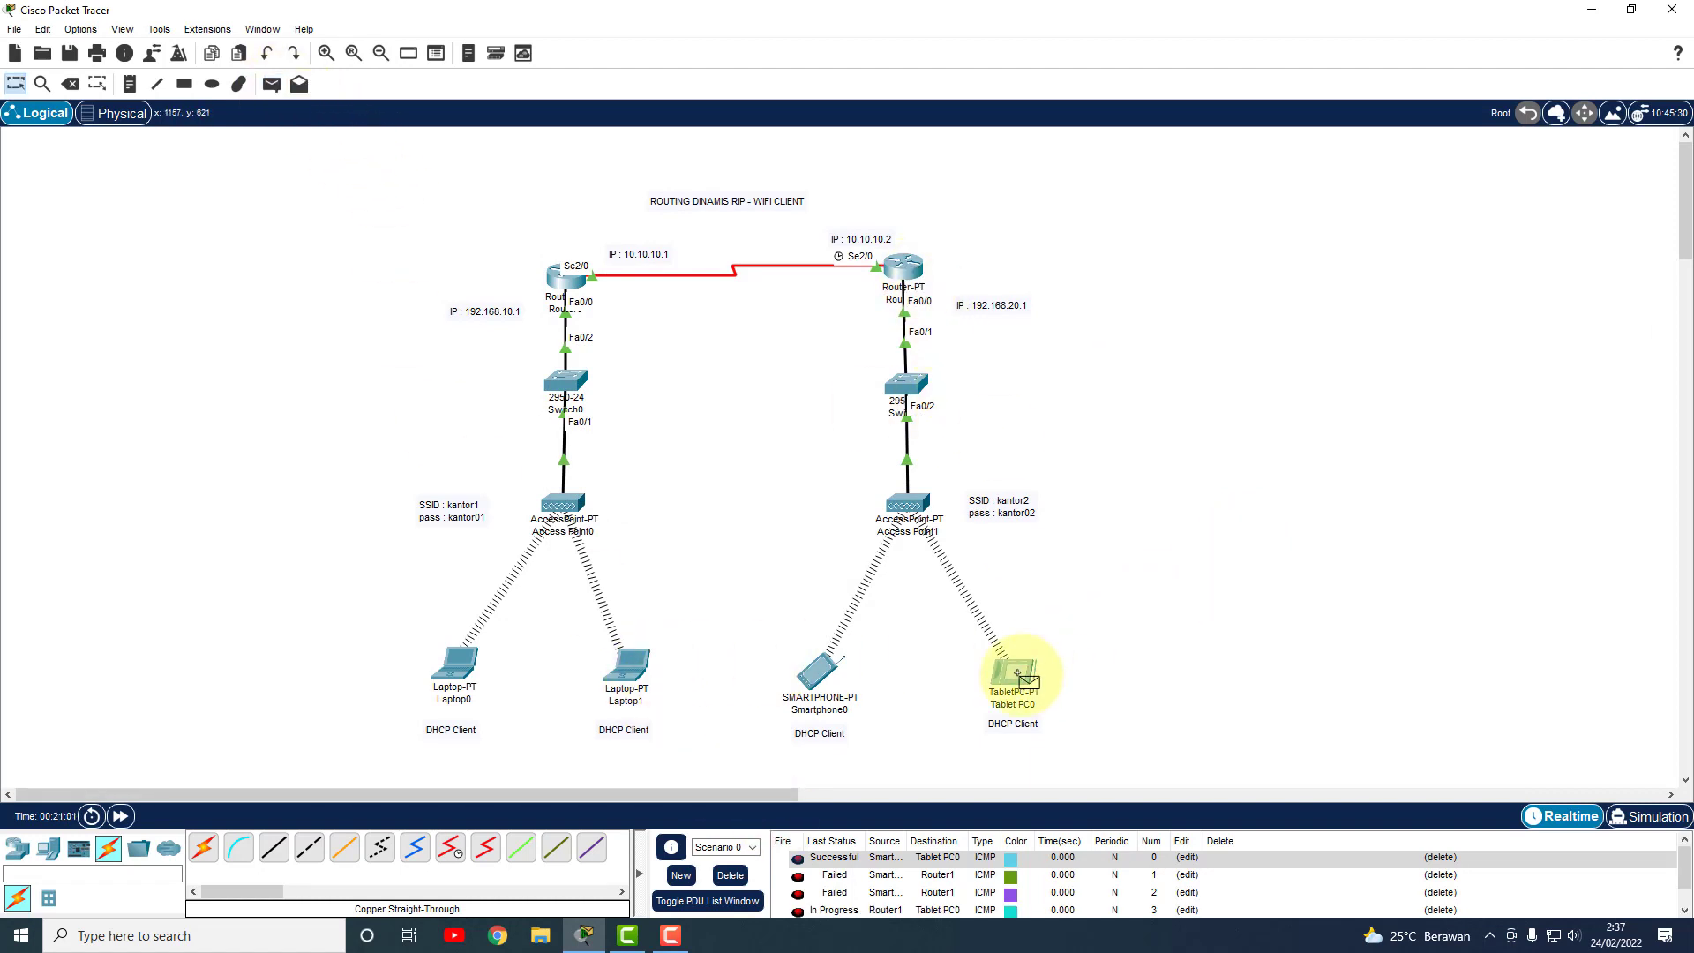
pyautogui.click(827, 879)
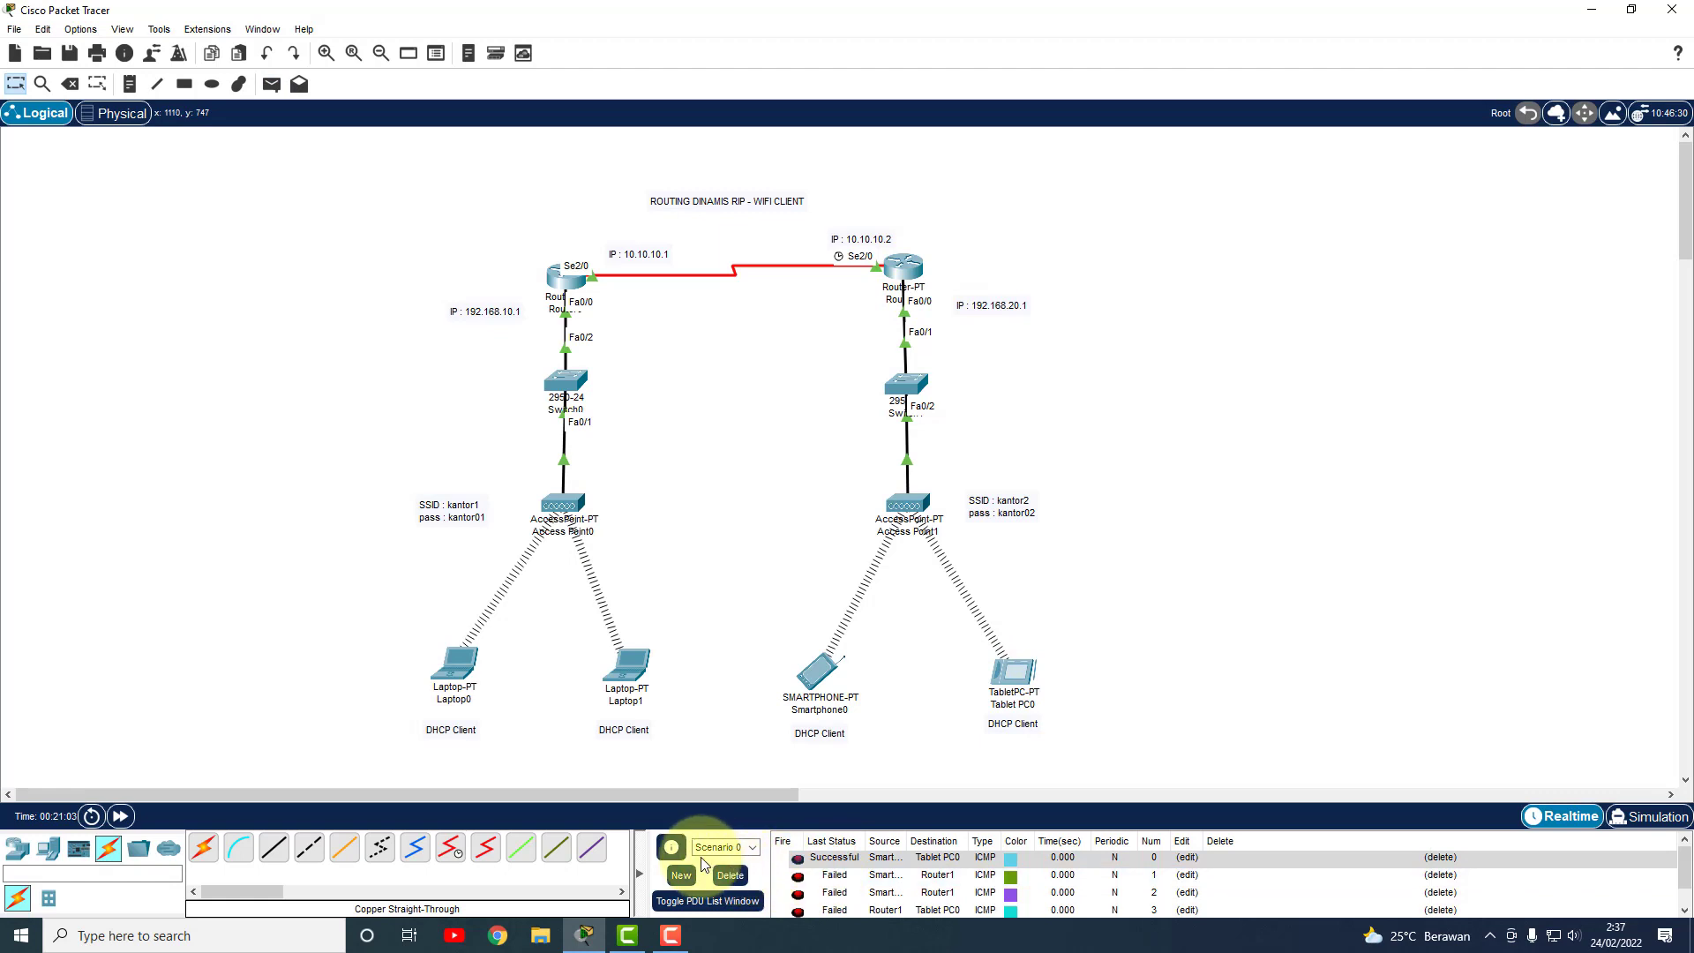
pyautogui.click(730, 876)
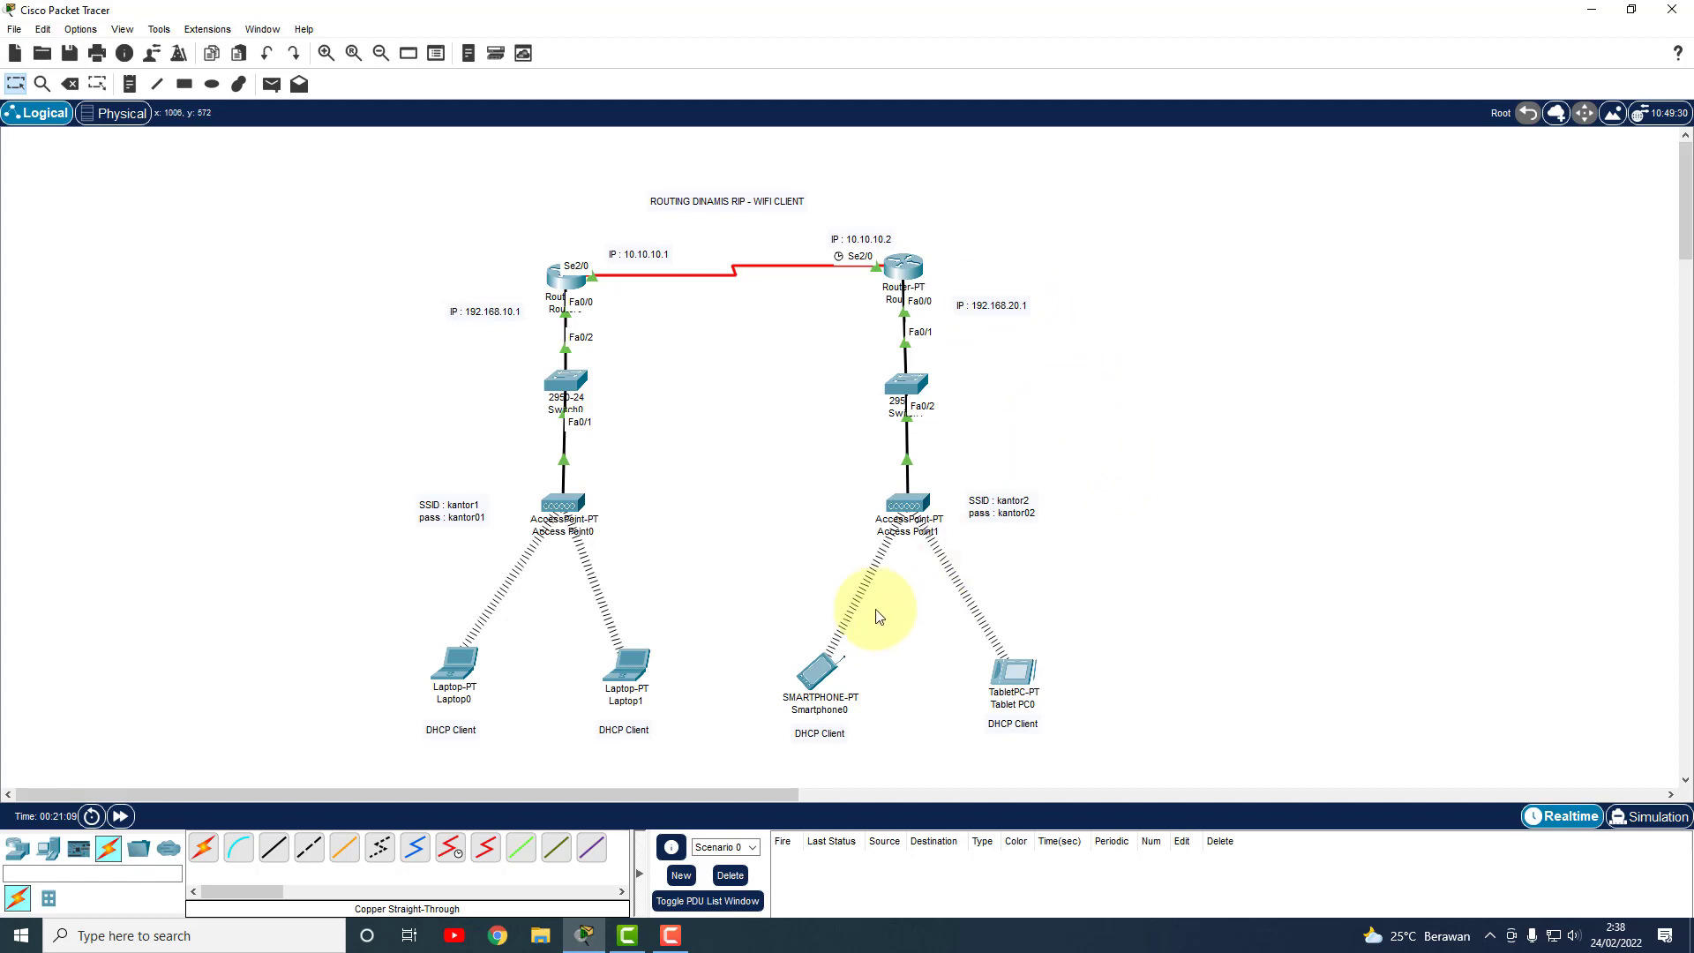
# Change Router1's FastEthernet0/0 address to 192.168.20.1 and verify Serial2/0 is 10.10.10.2.
pyautogui.click(904, 269)
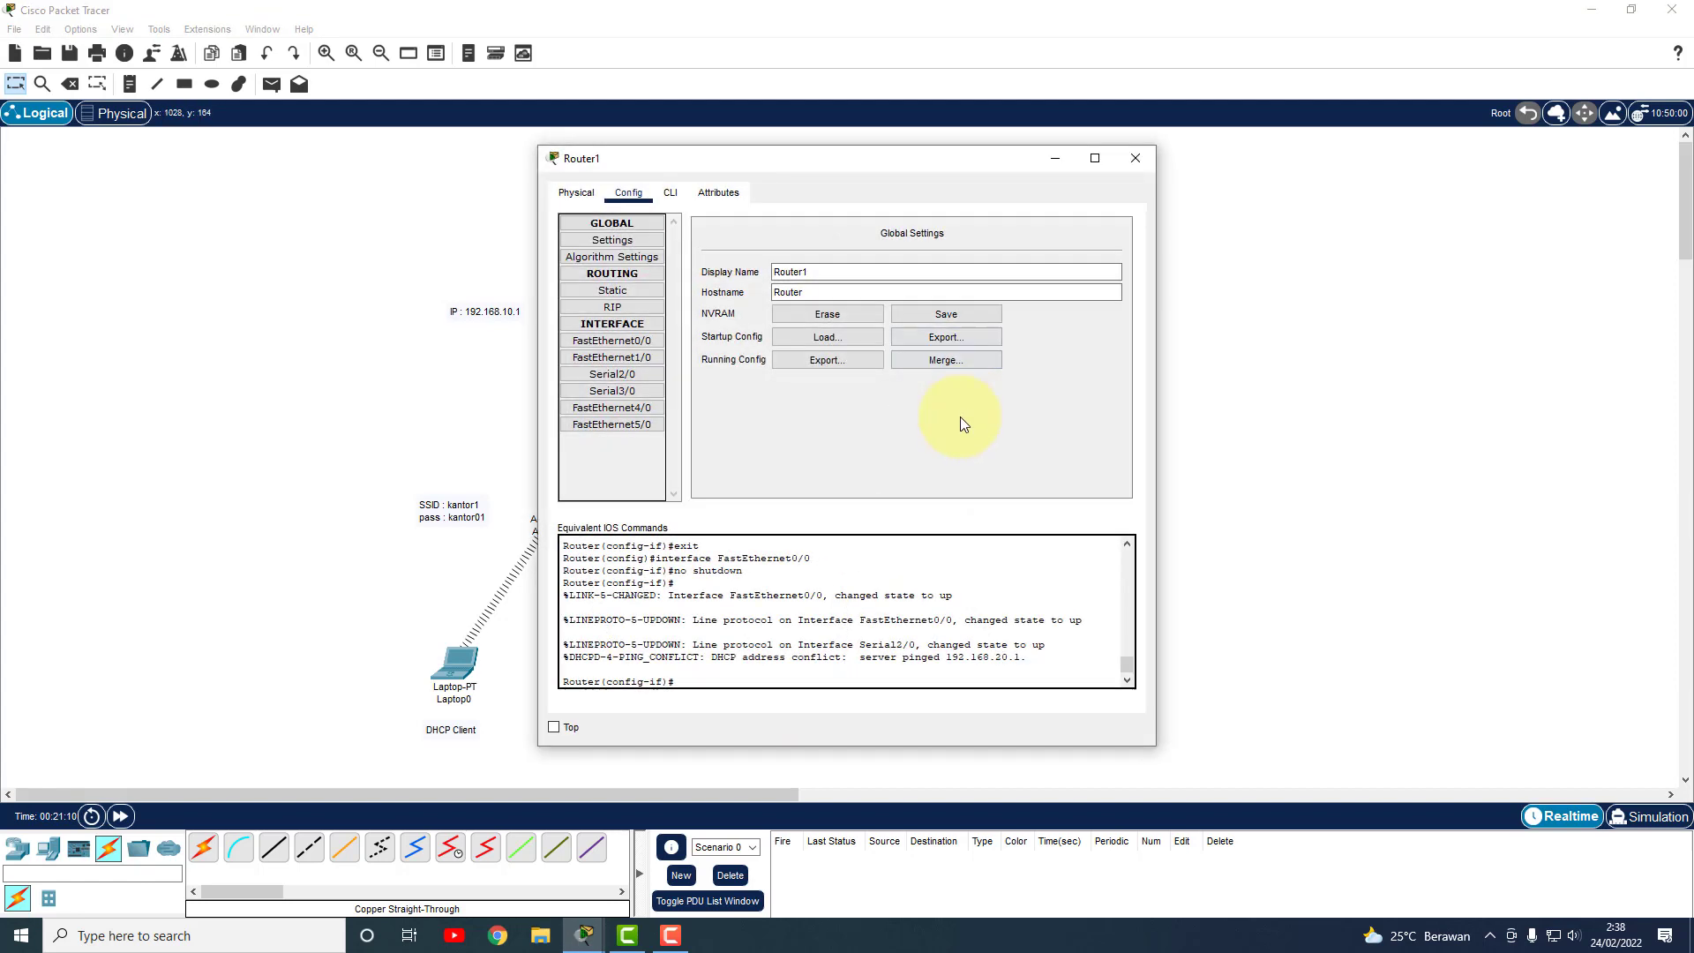
pyautogui.click(653, 340)
pyautogui.click(969, 343)
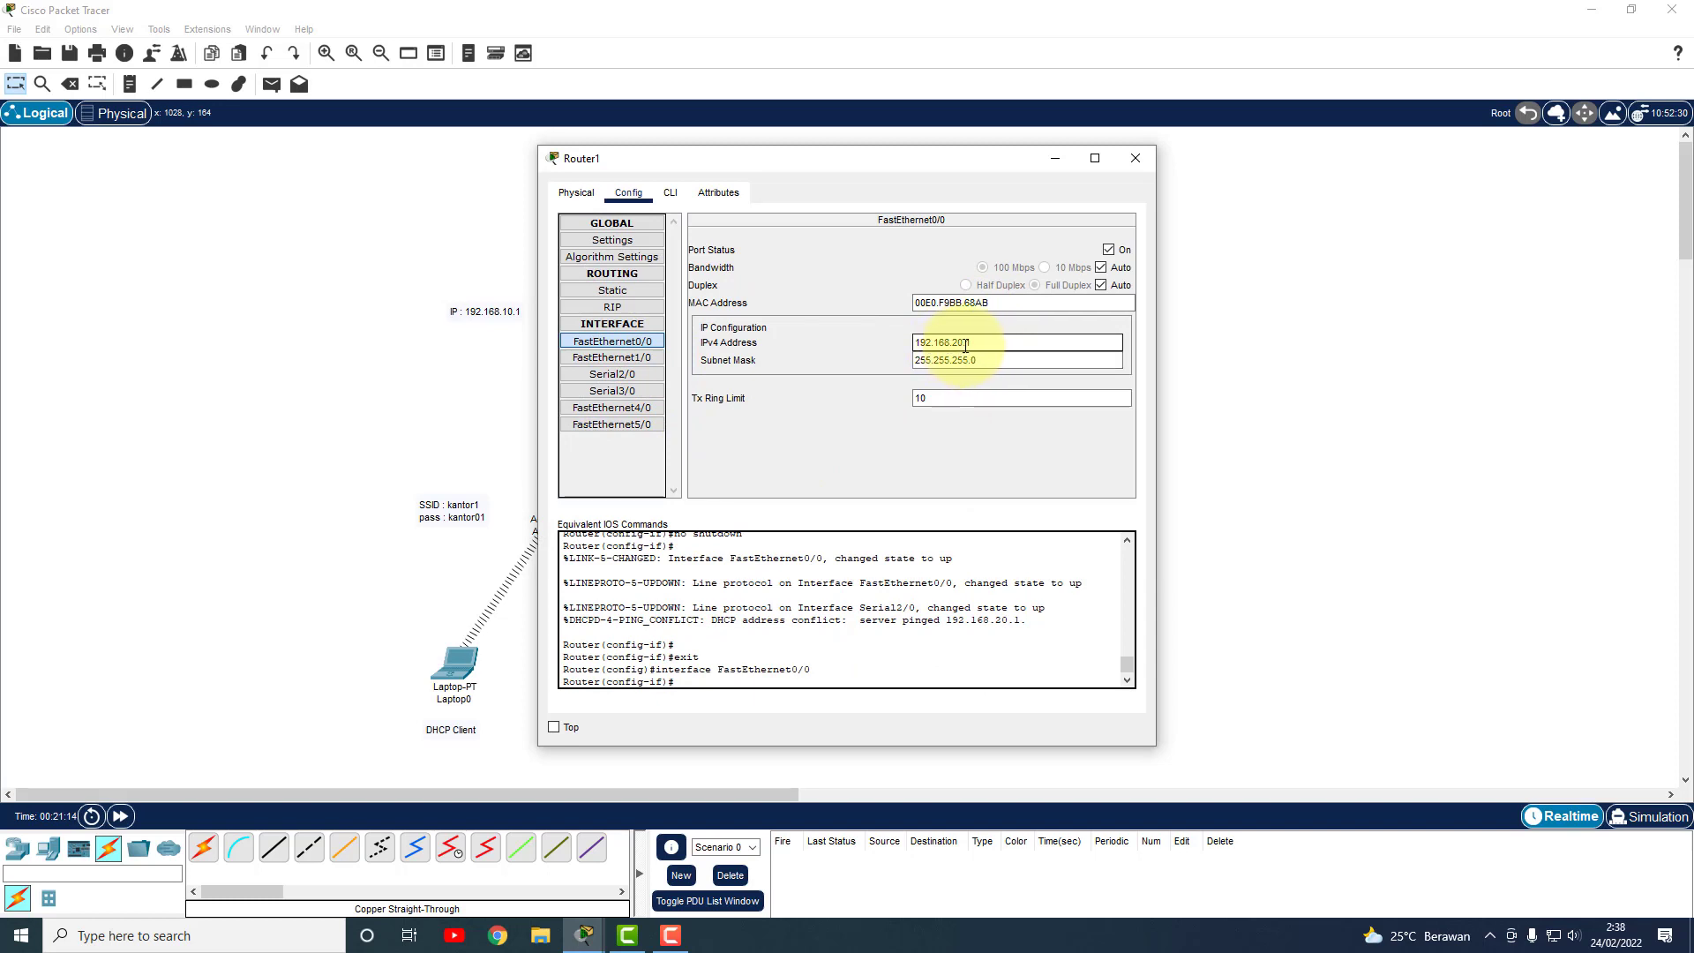
pyautogui.write('.1')
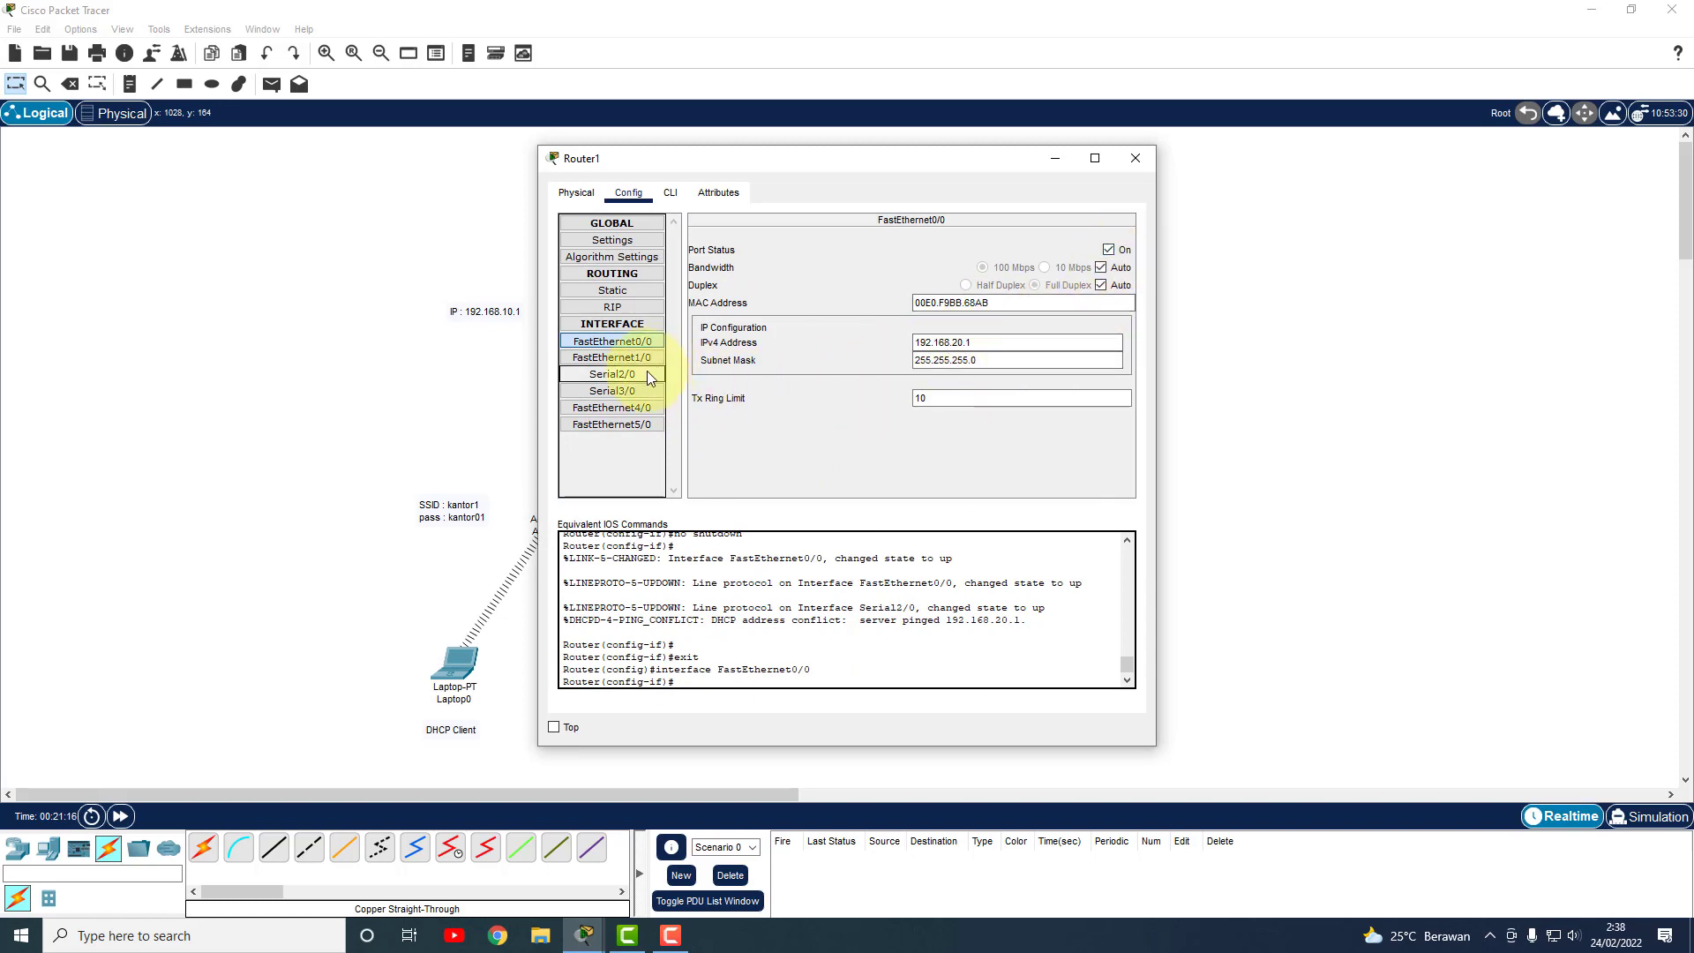
pyautogui.click(648, 374)
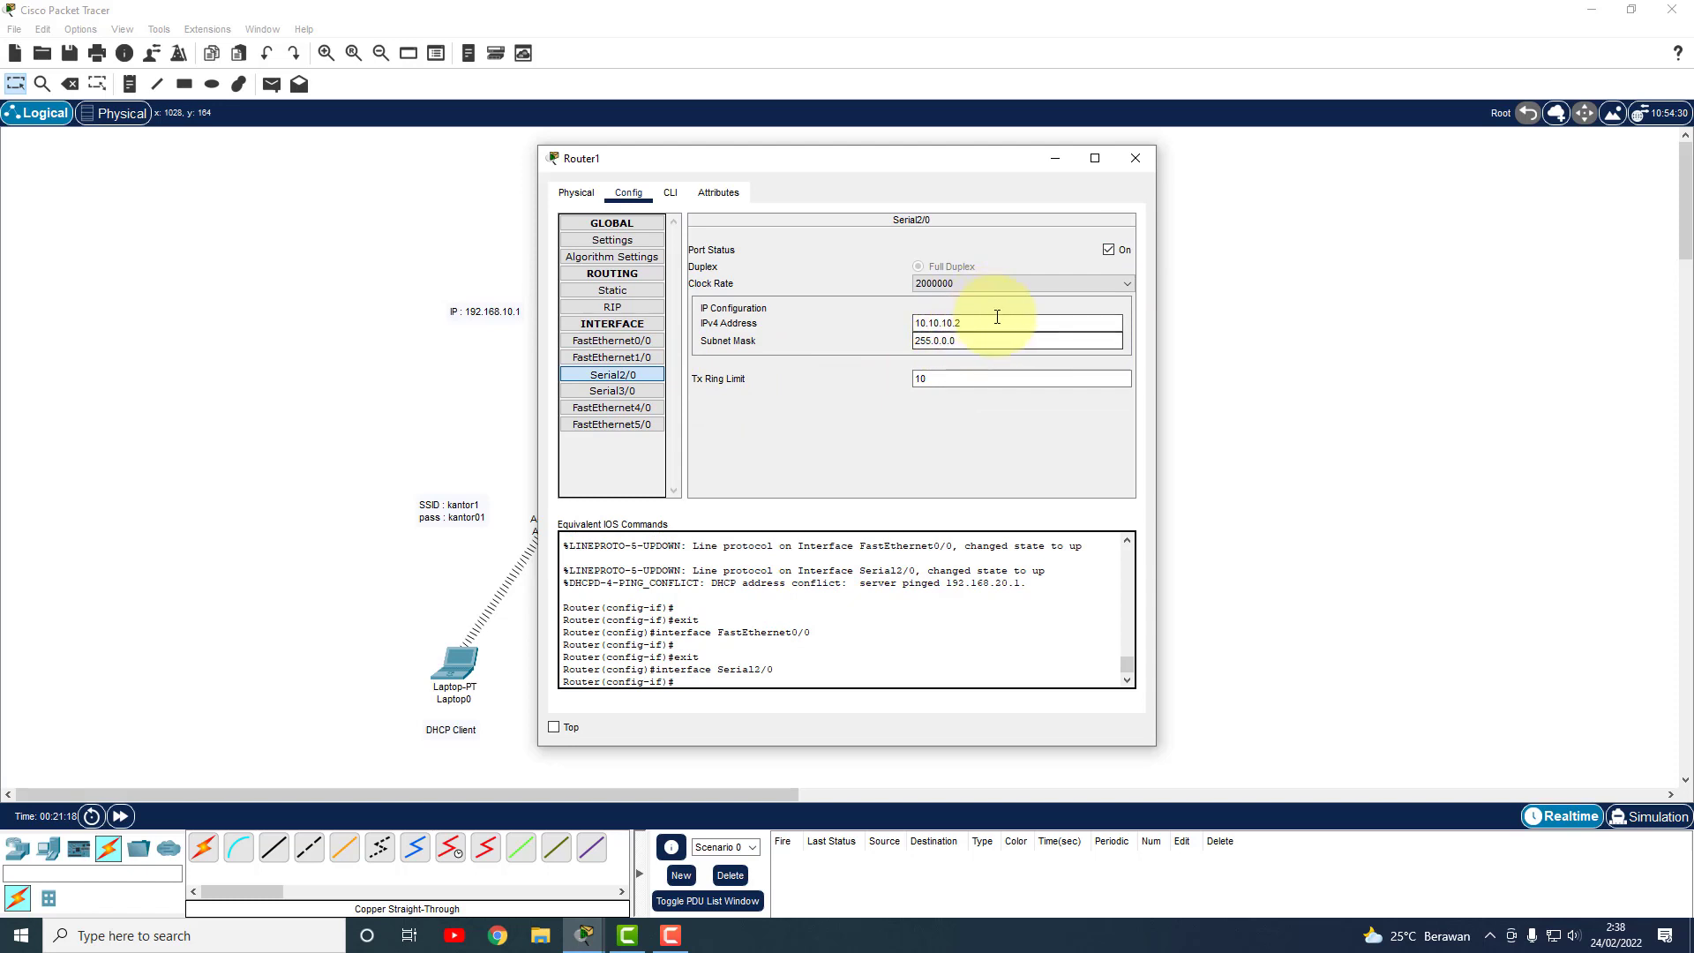
pyautogui.click(1136, 158)
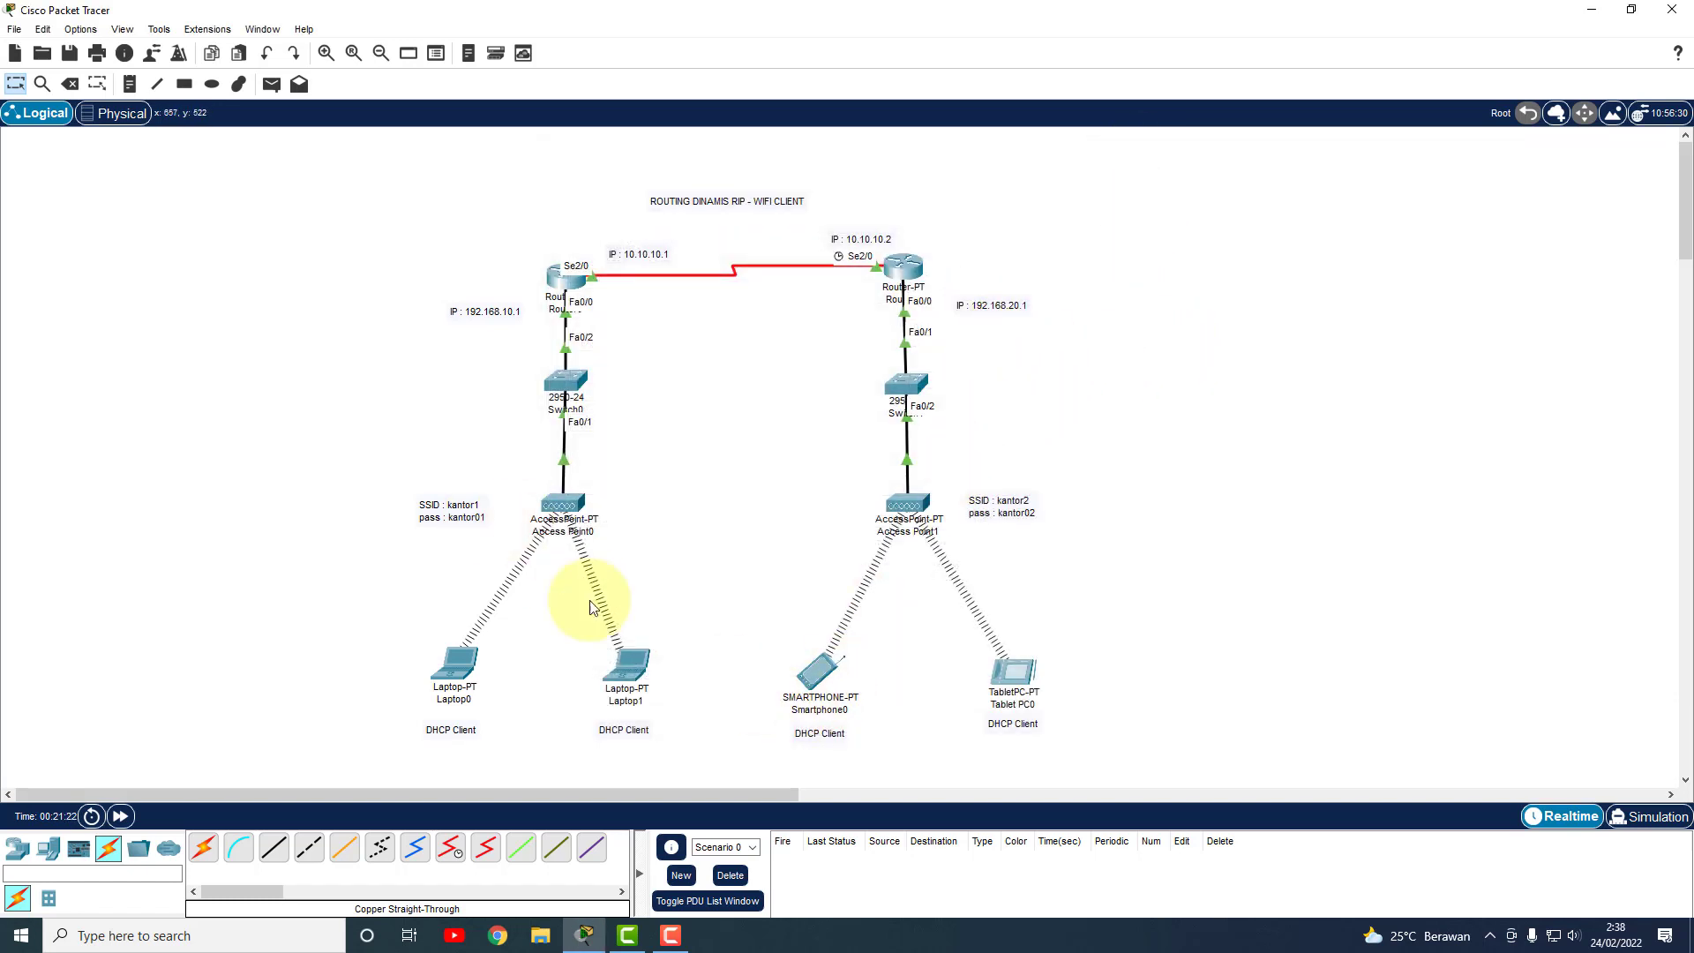
# Ping Router1 and then Tablet PC0 from Smartphone0 using simple PDUs.
pyautogui.click(273, 83)
pyautogui.click(812, 675)
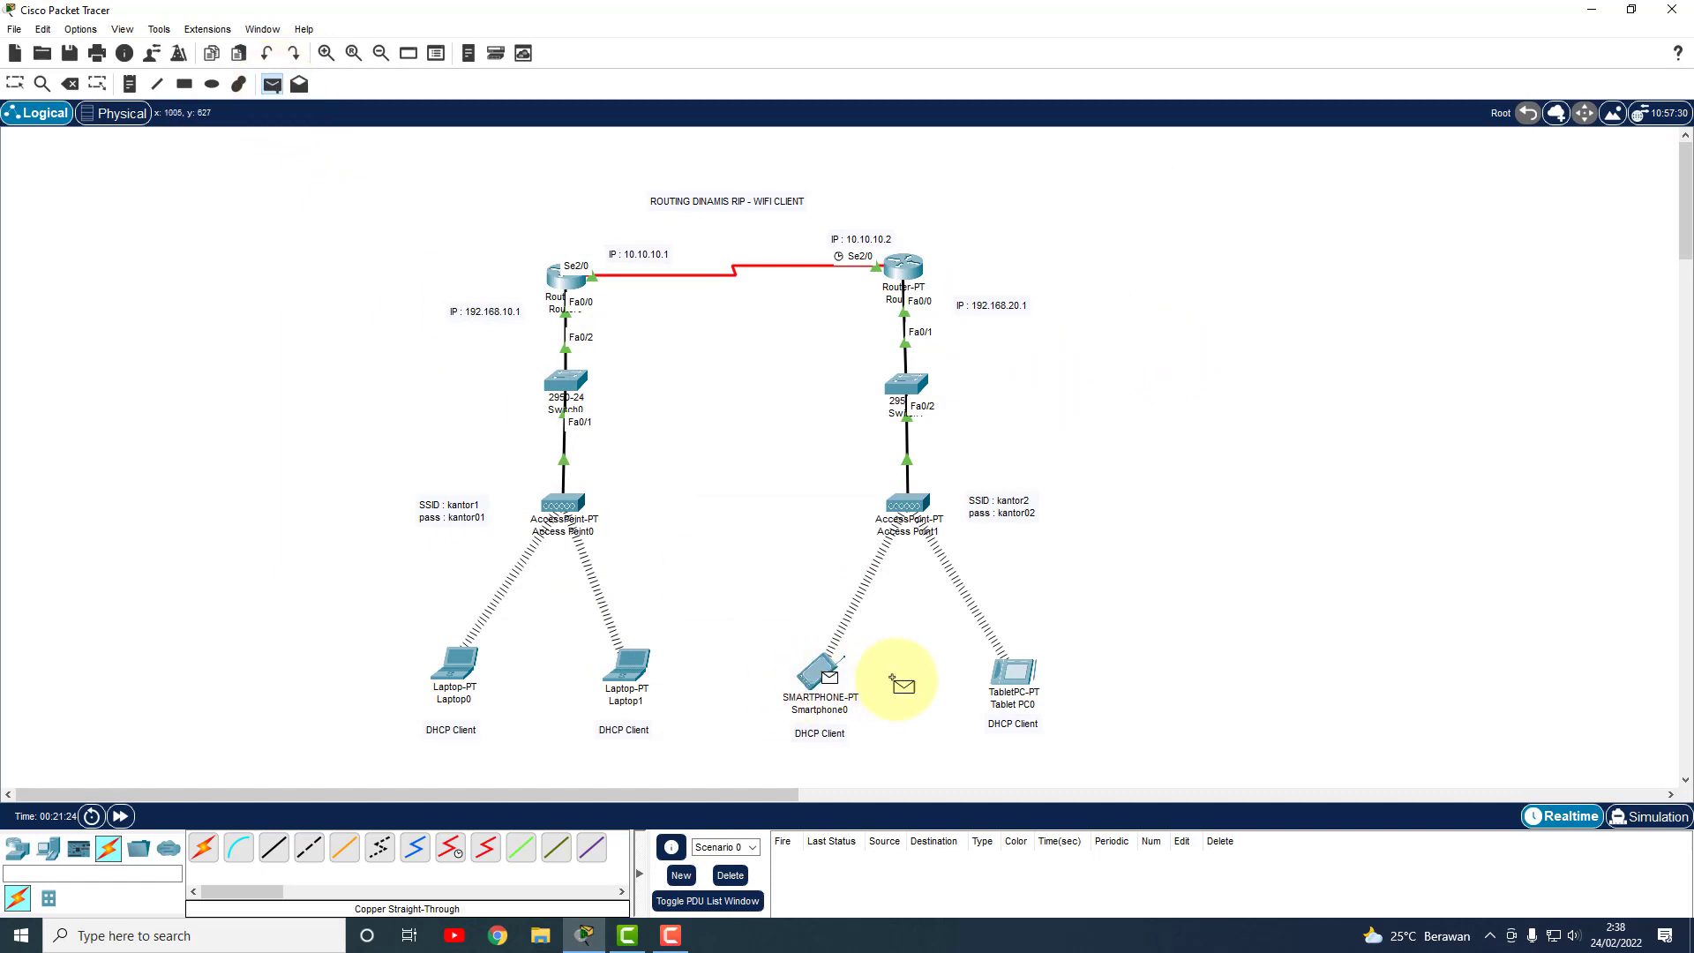
pyautogui.click(905, 270)
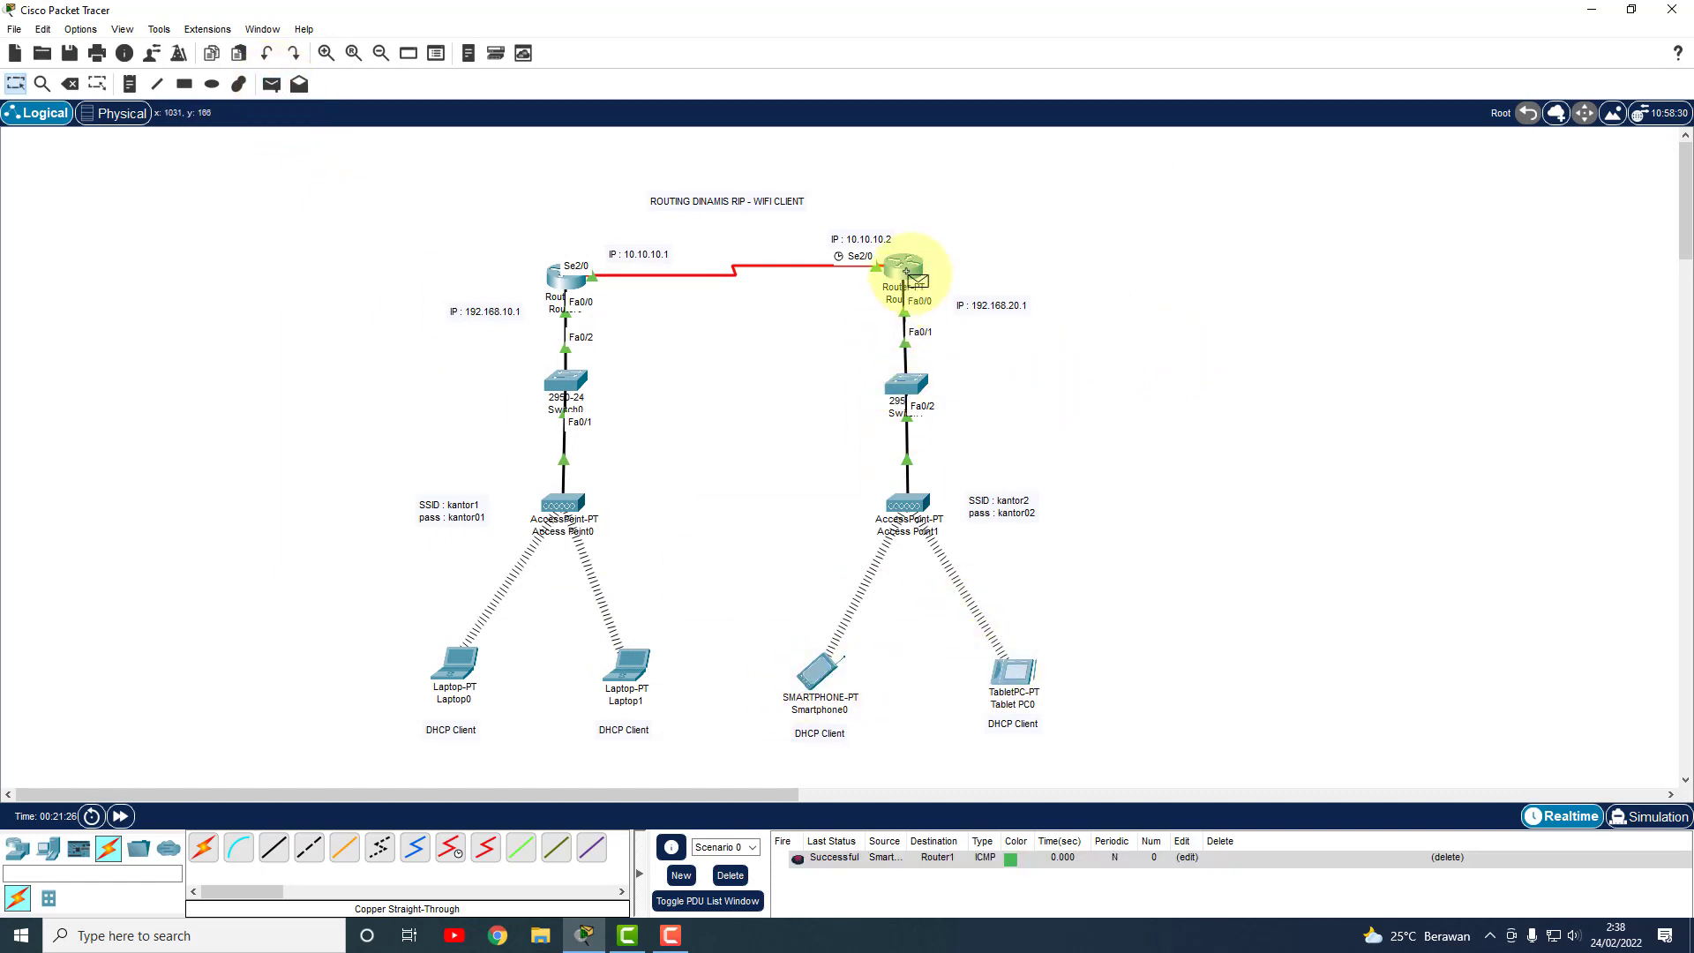
pyautogui.click(273, 84)
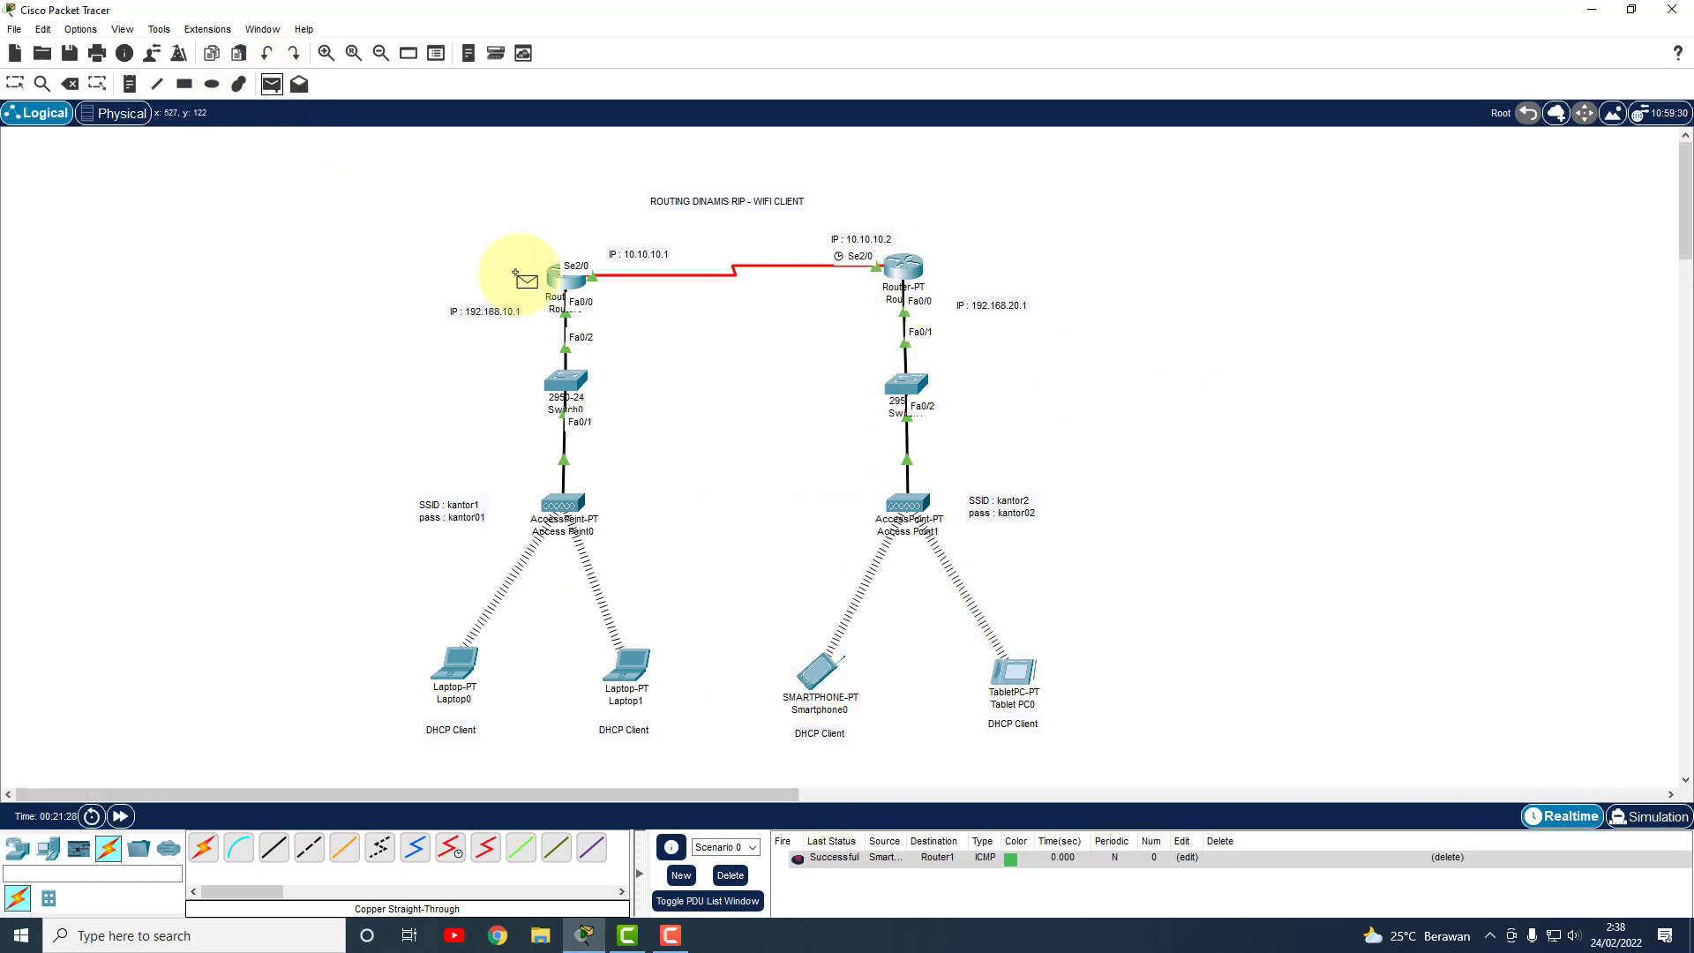
pyautogui.click(818, 674)
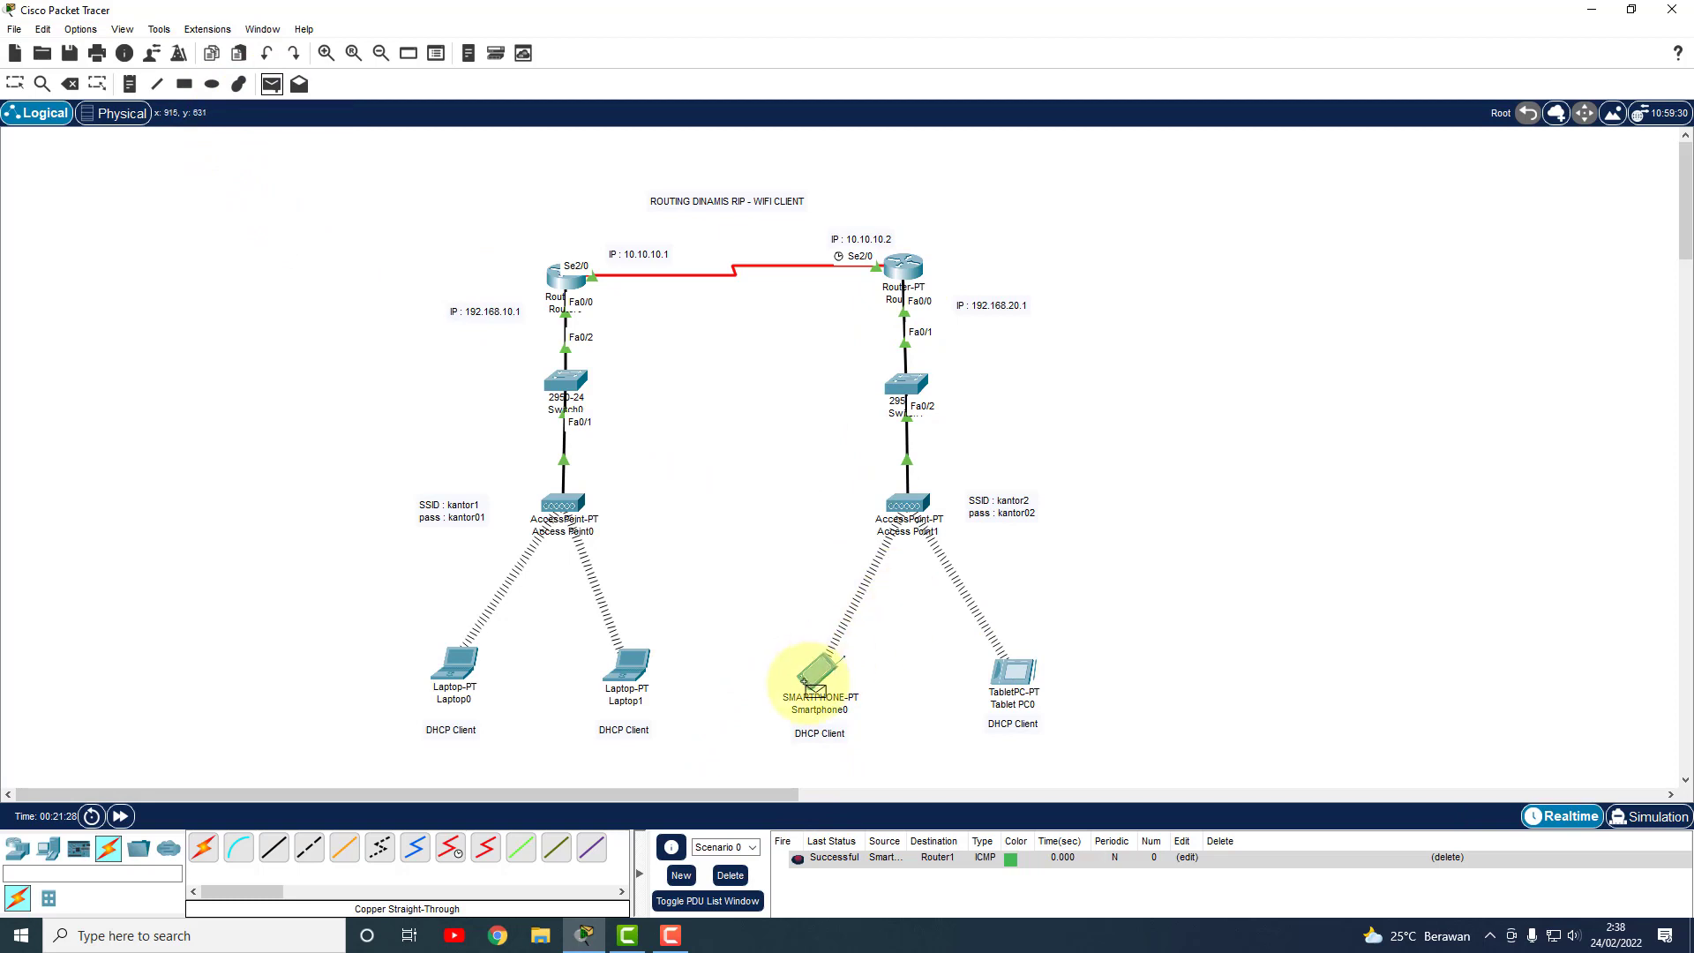
pyautogui.click(1016, 672)
# Ping Router1 from Tablet PC0 and again from Smartphone0, then clear the ping results.
pyautogui.click(273, 84)
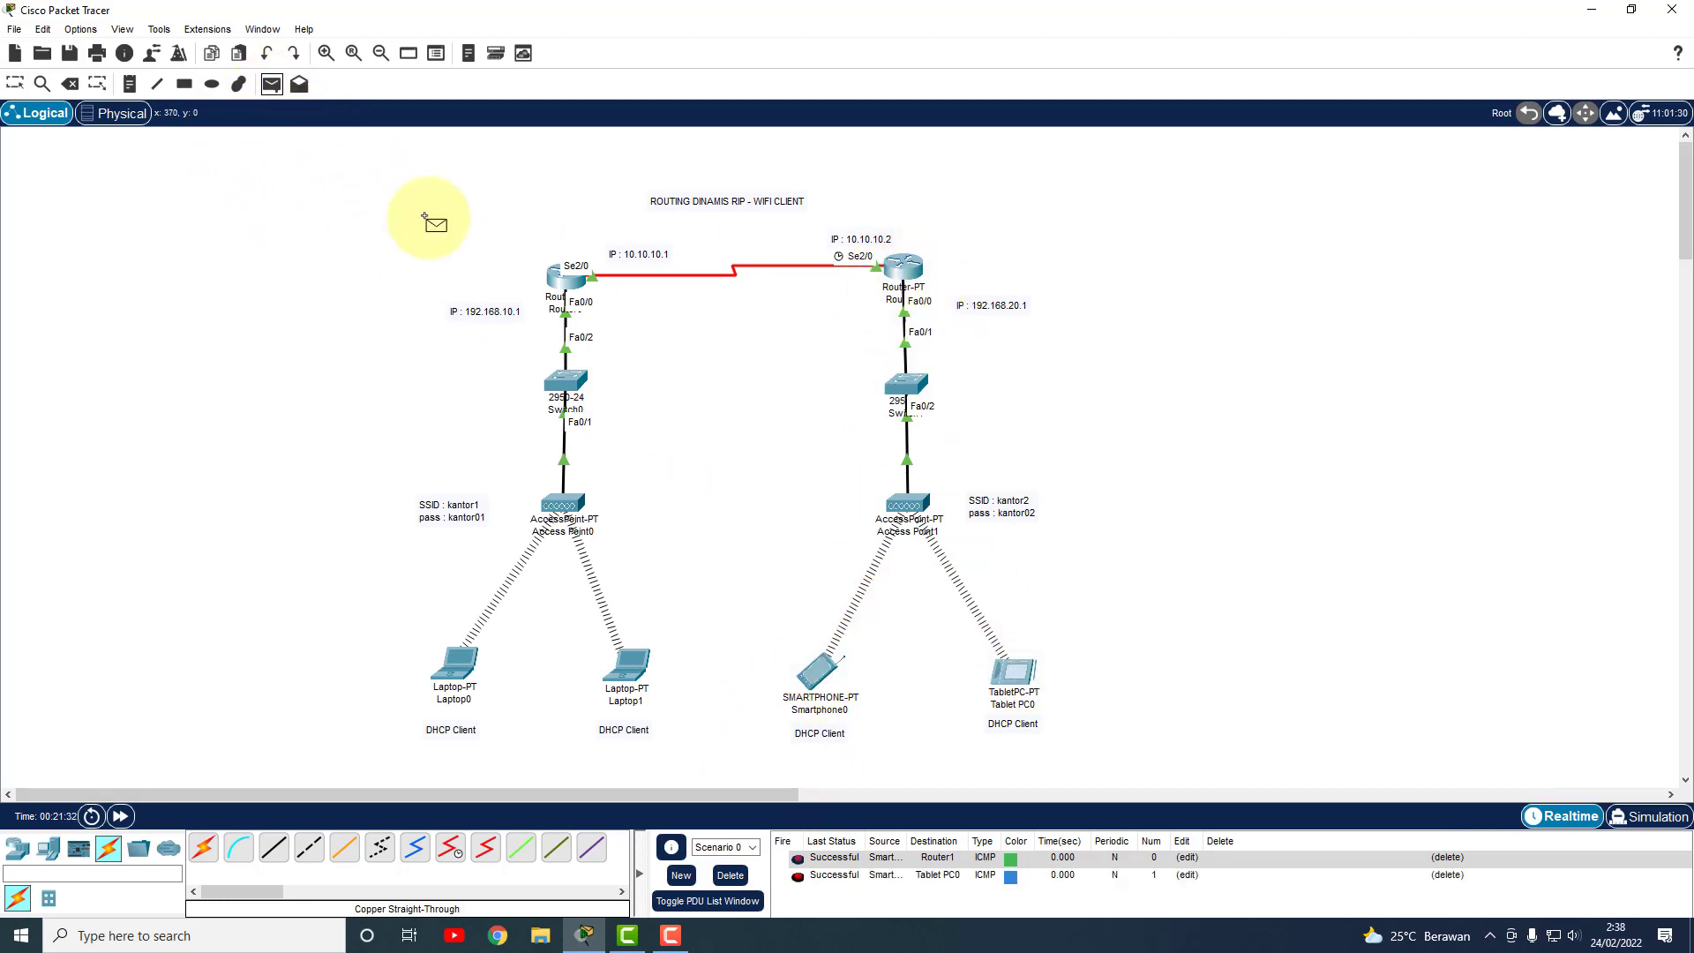
pyautogui.click(1011, 676)
pyautogui.click(912, 280)
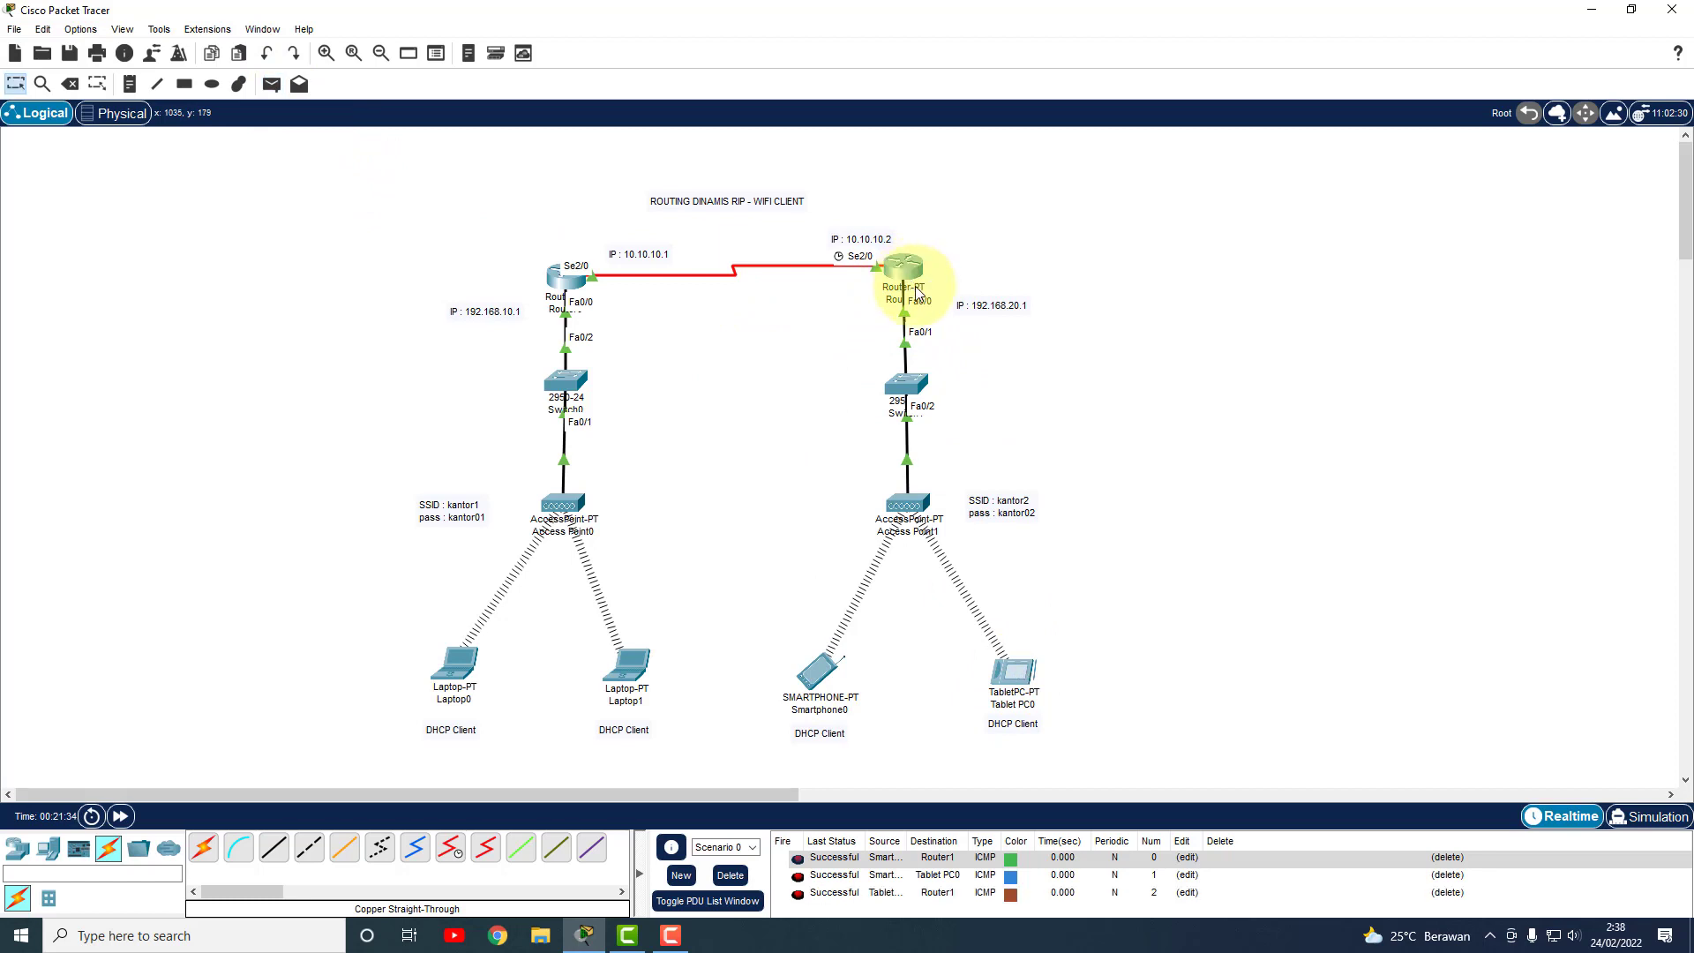
pyautogui.click(273, 84)
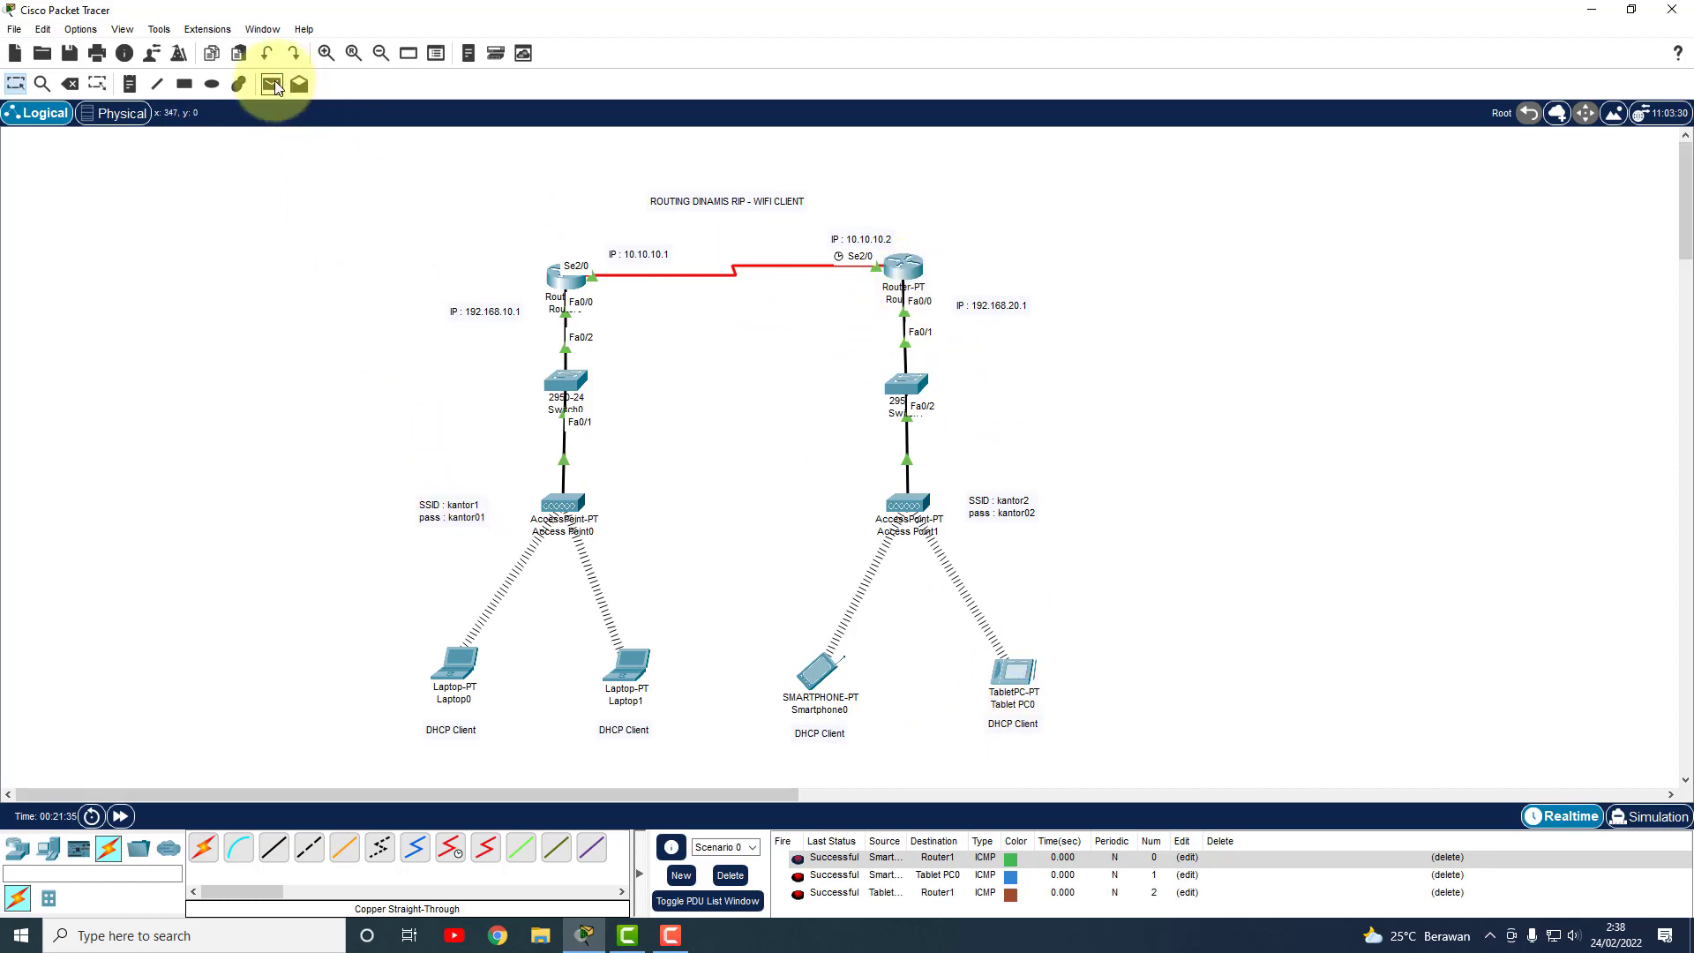
pyautogui.click(816, 675)
pyautogui.click(909, 275)
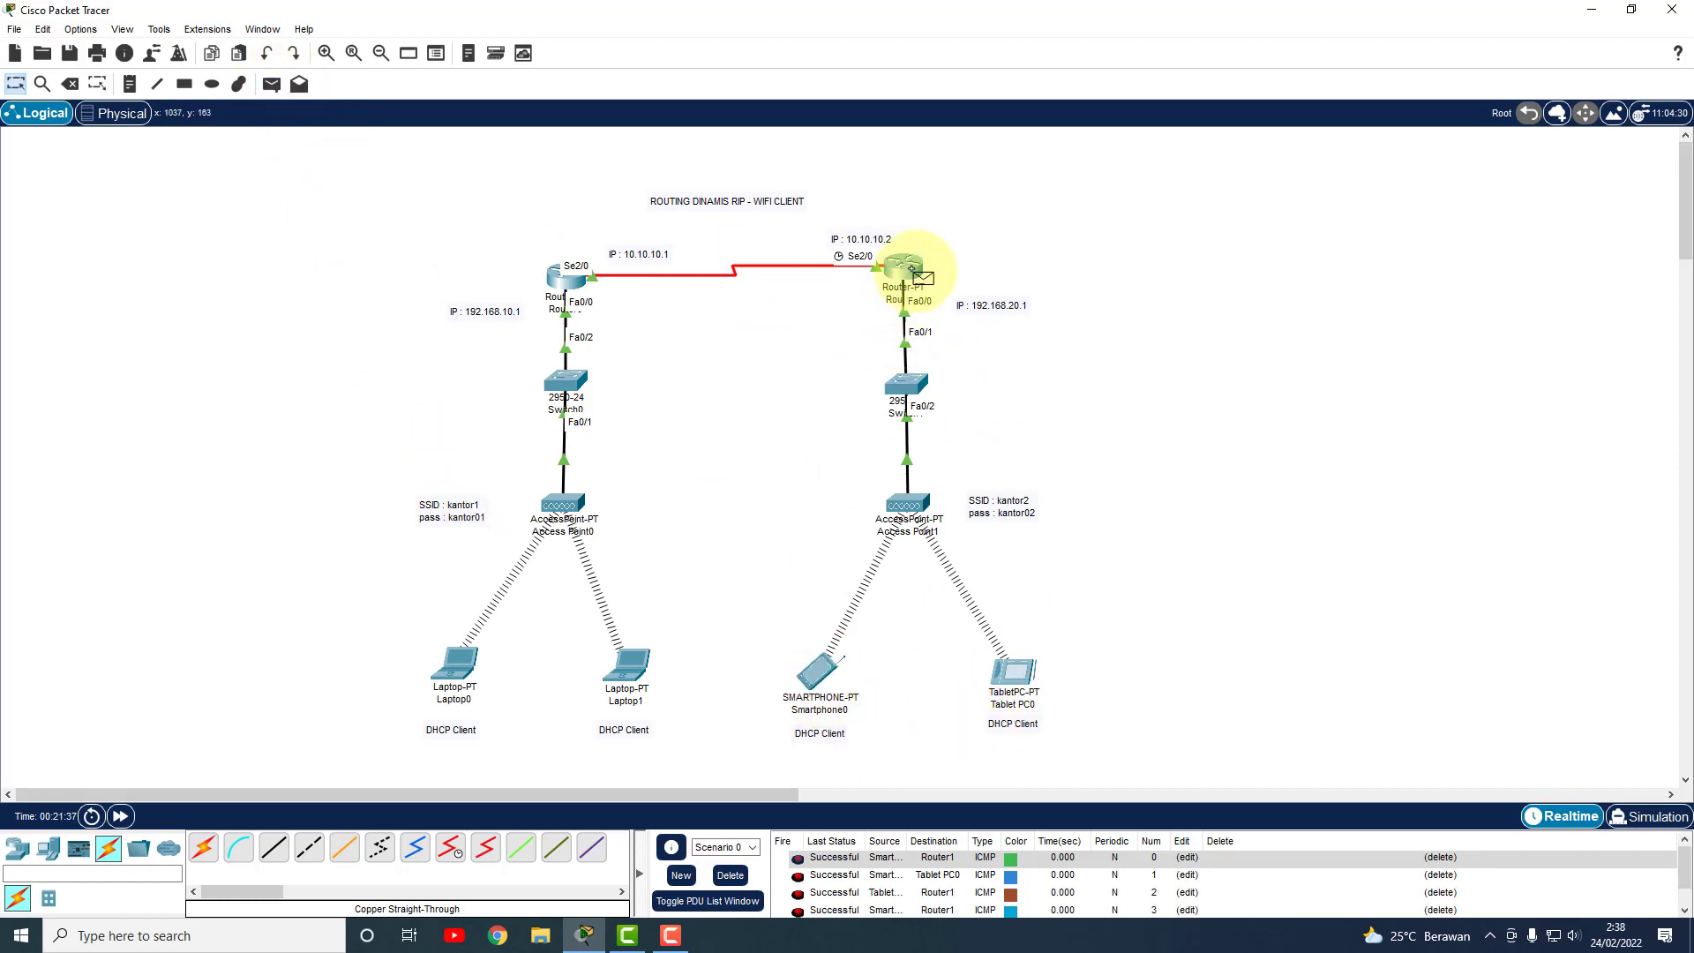
pyautogui.click(731, 875)
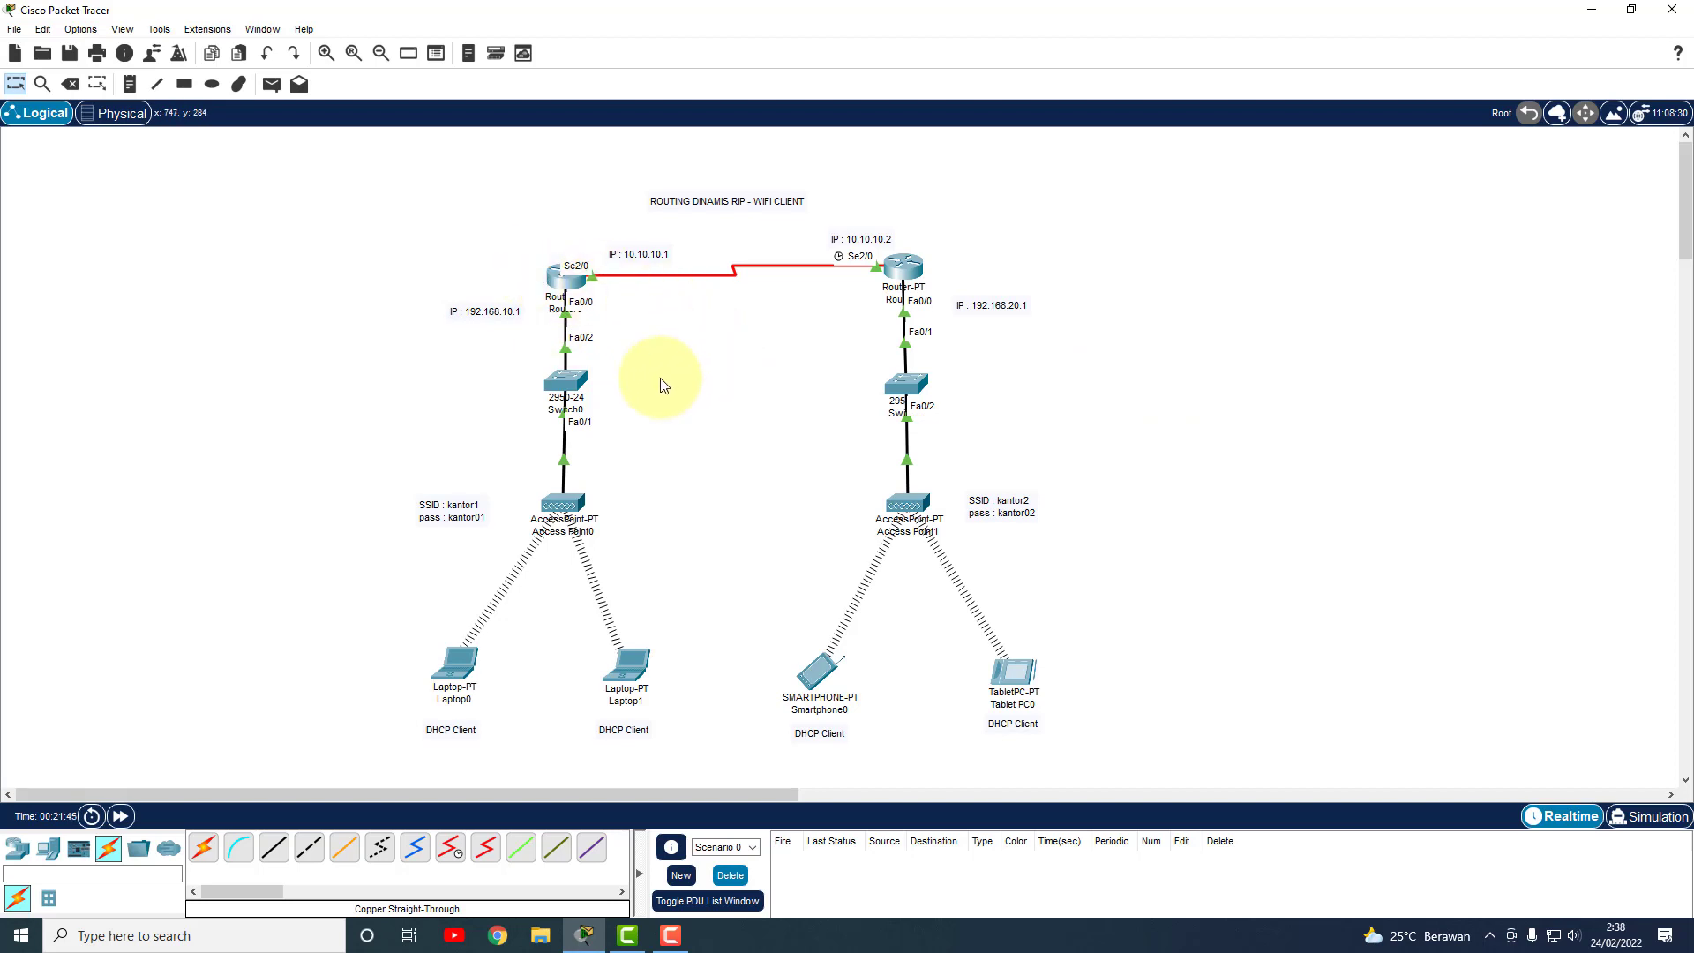
# On Router0's RIP page, add networks 192.168.10.0 and 10.0.0.0.
pyautogui.click(563, 282)
pyautogui.click(630, 192)
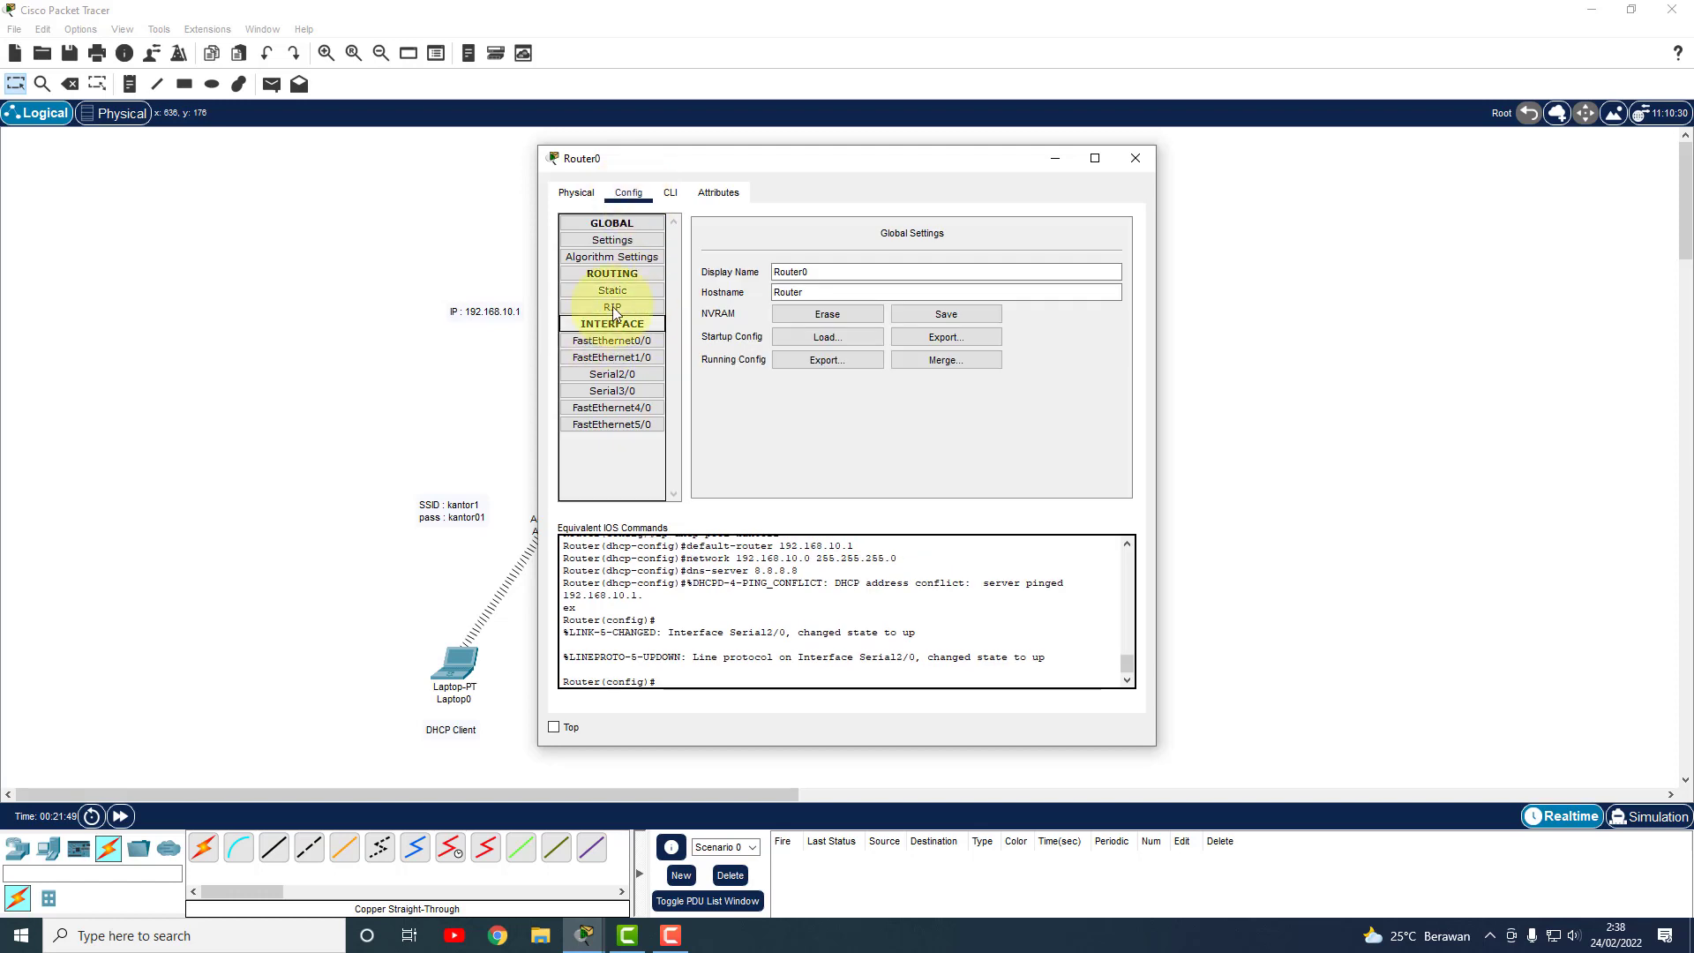
pyautogui.click(622, 307)
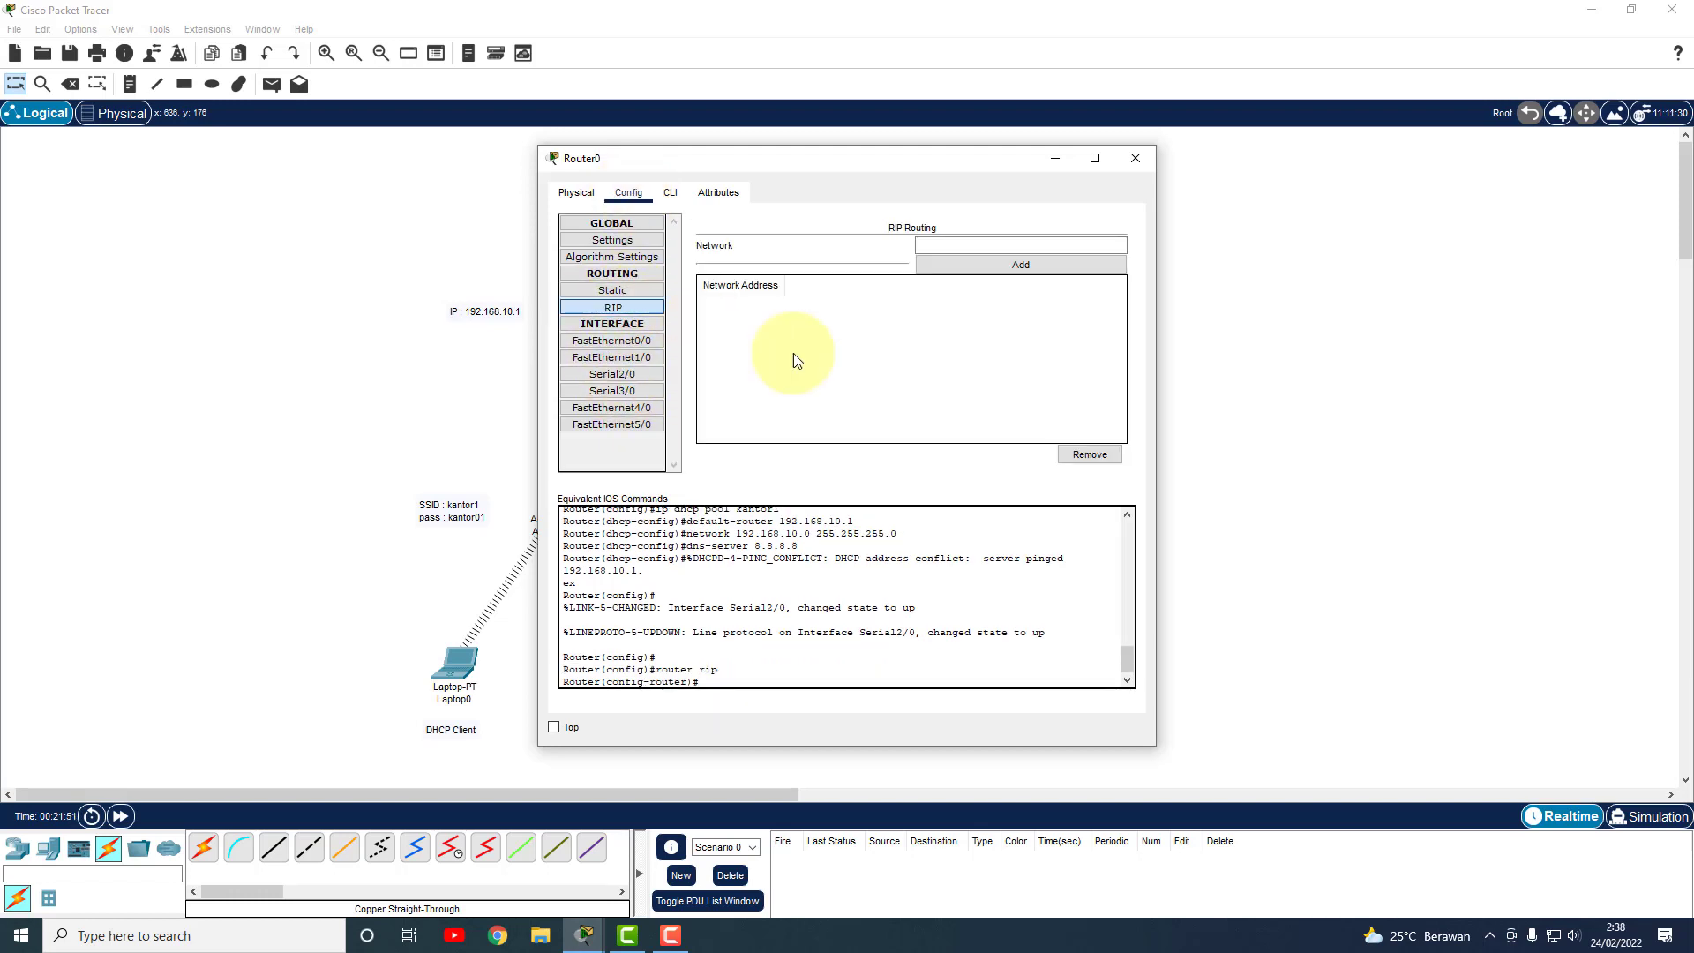
pyautogui.moveTo(897, 159); pyautogui.dragTo(1177, 157)
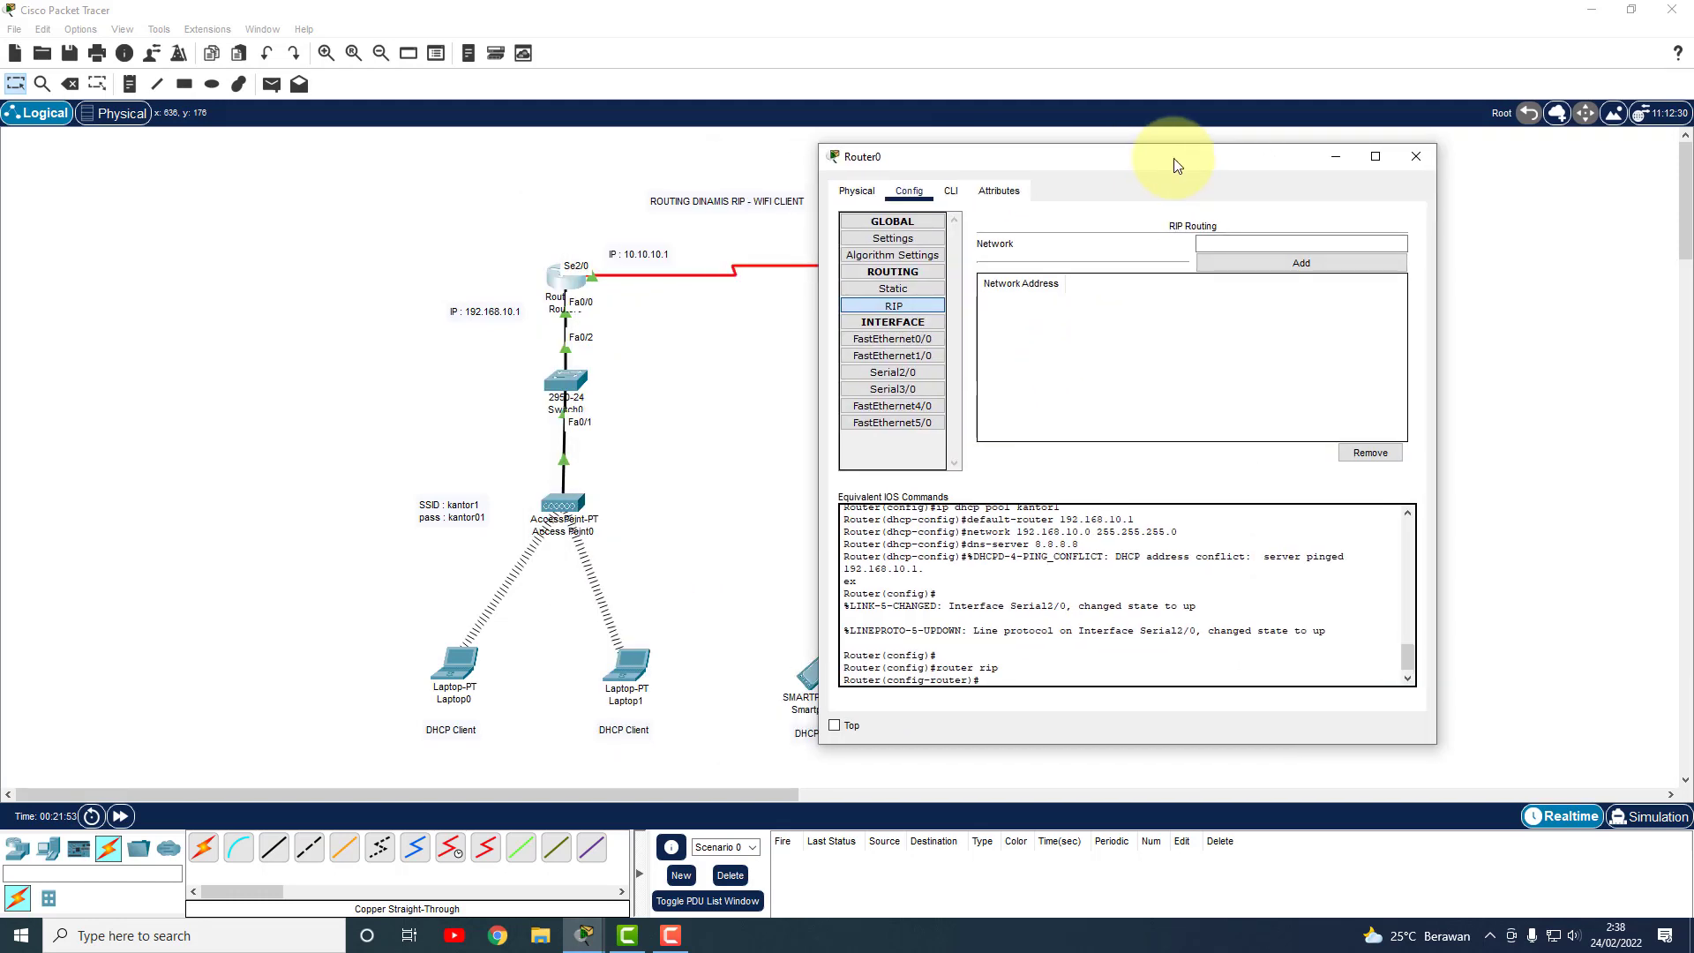
pyautogui.moveTo(1034, 158); pyautogui.dragTo(949, 172)
pyautogui.click(1179, 256)
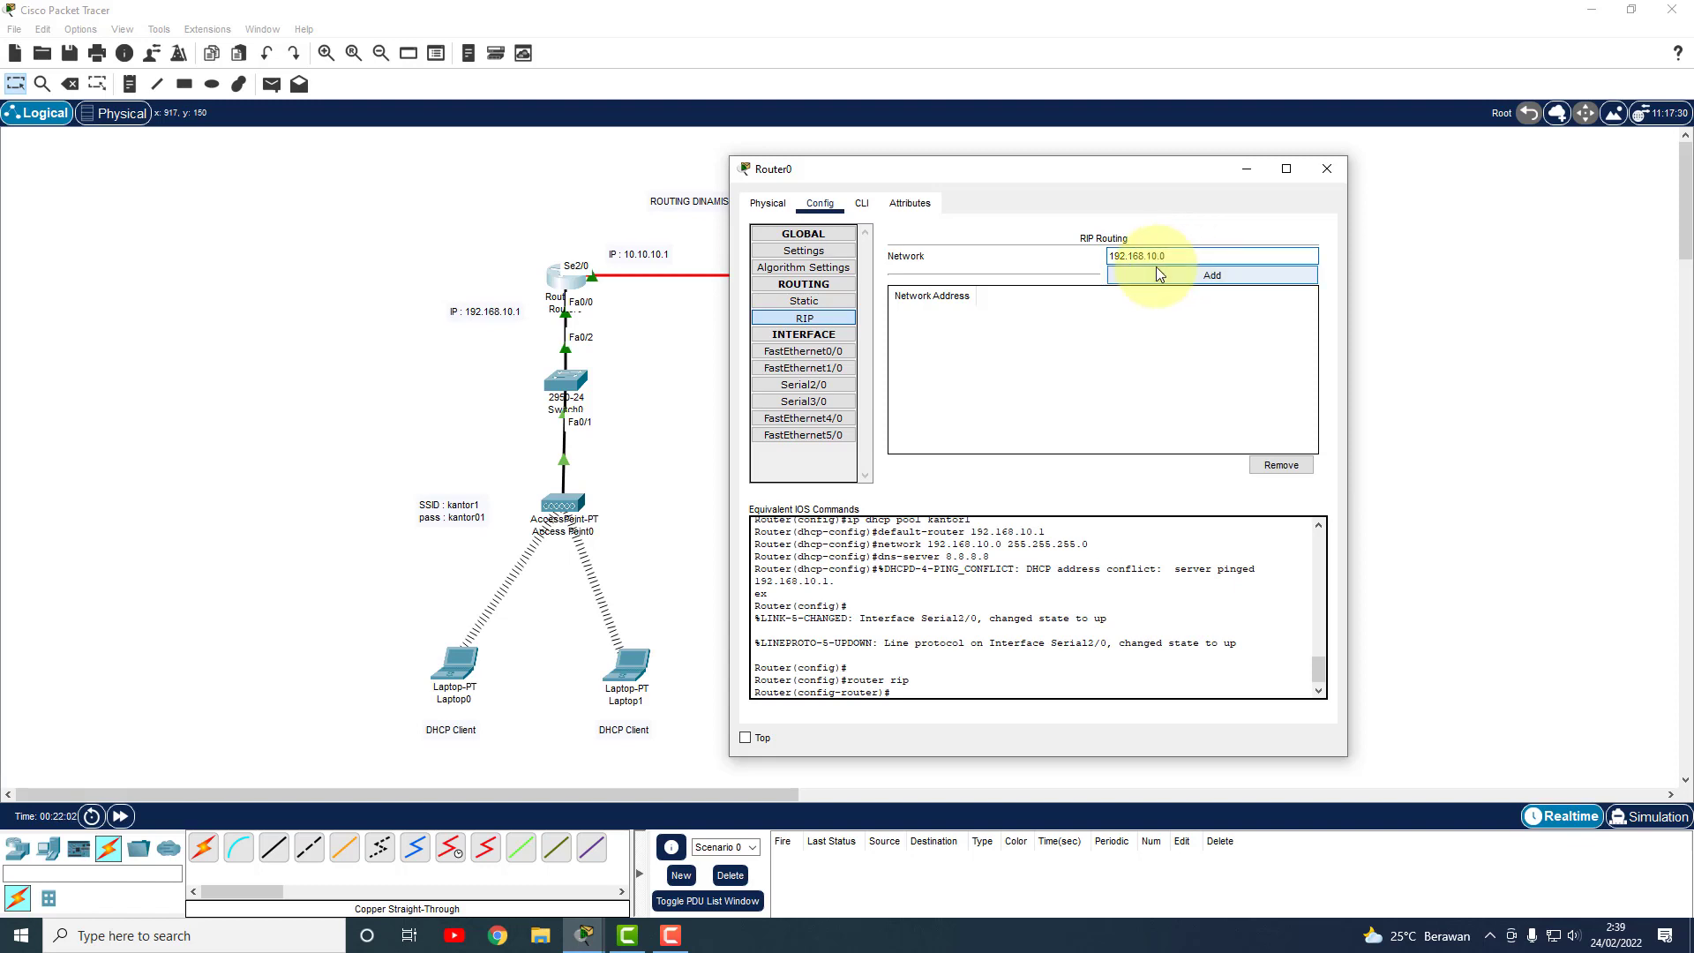
pyautogui.click(1156, 268)
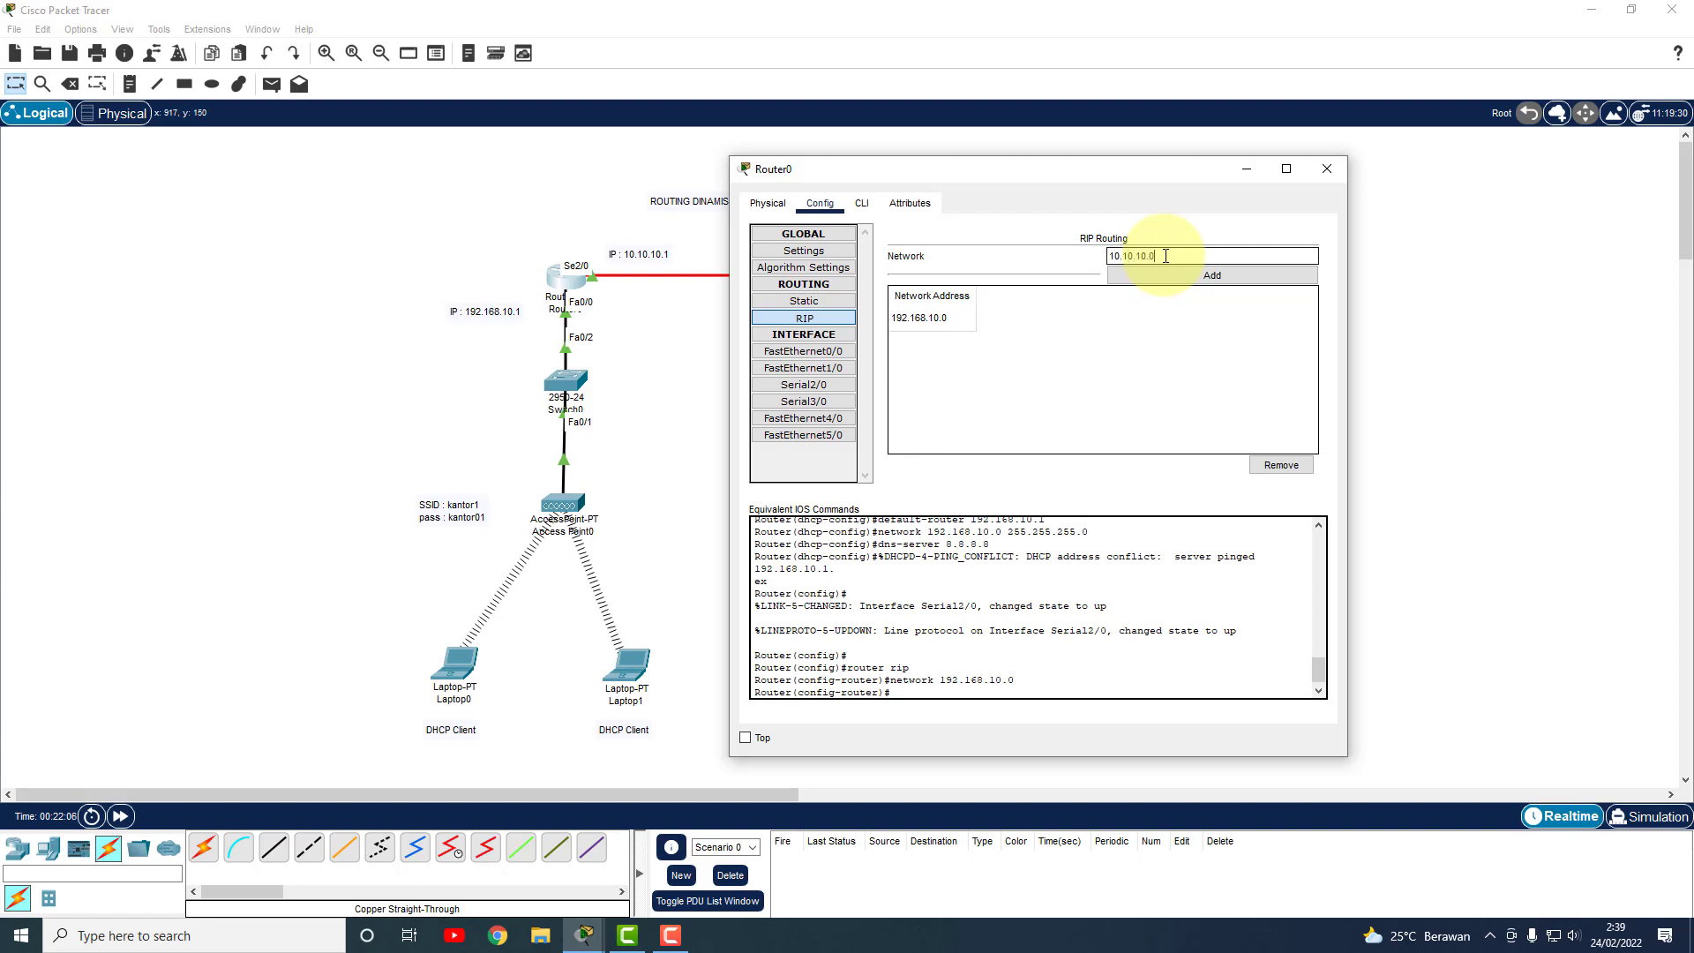
pyautogui.click(1179, 275)
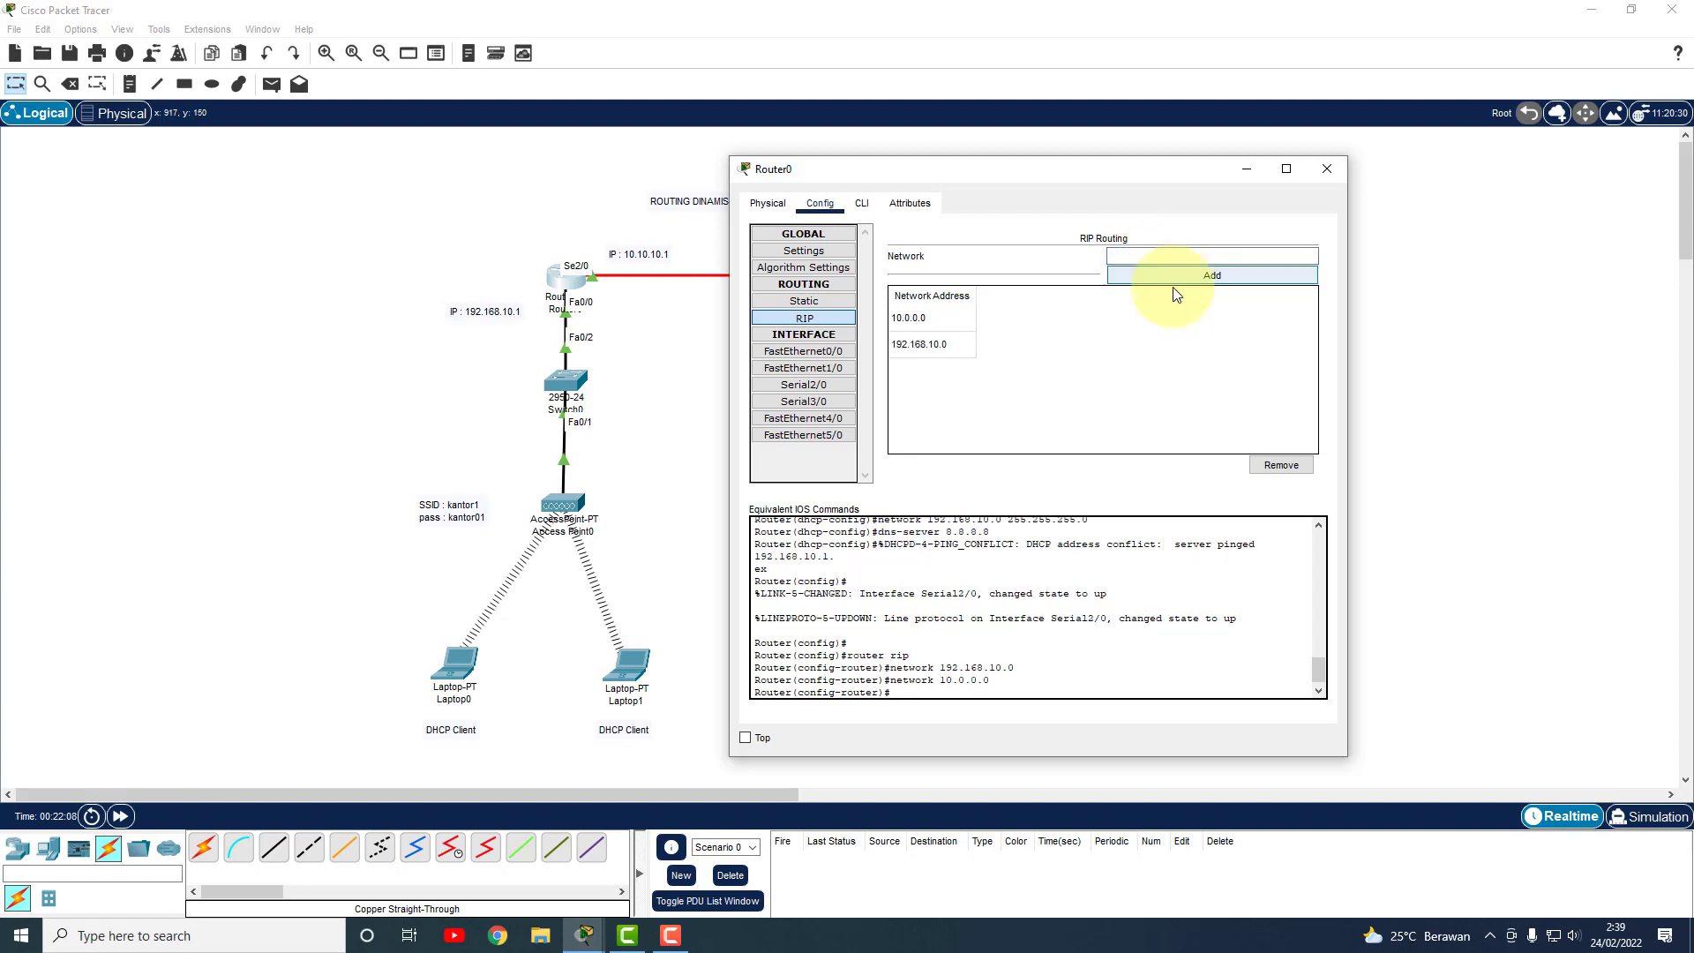
# Add 192.168.20.0 to Router0's RIP networks, then remove and re-add 10.0.0.0.
pyautogui.click(1180, 256)
pyautogui.write('192')
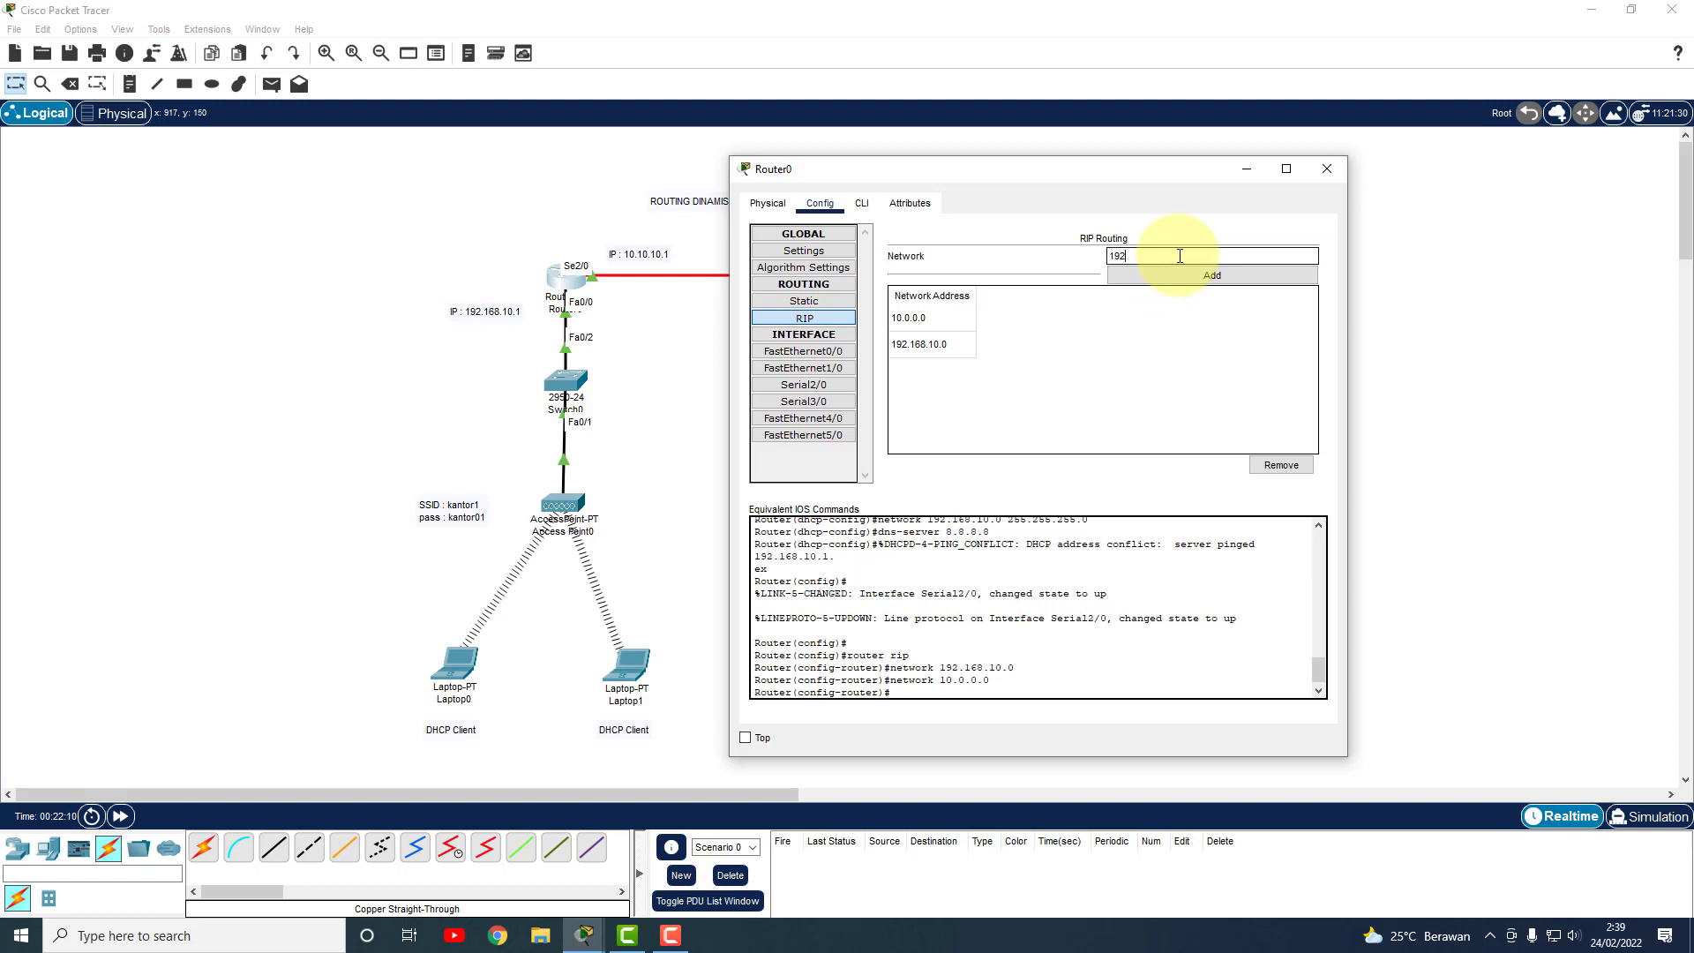
pyautogui.write('.168.20.0')
pyautogui.click(1216, 271)
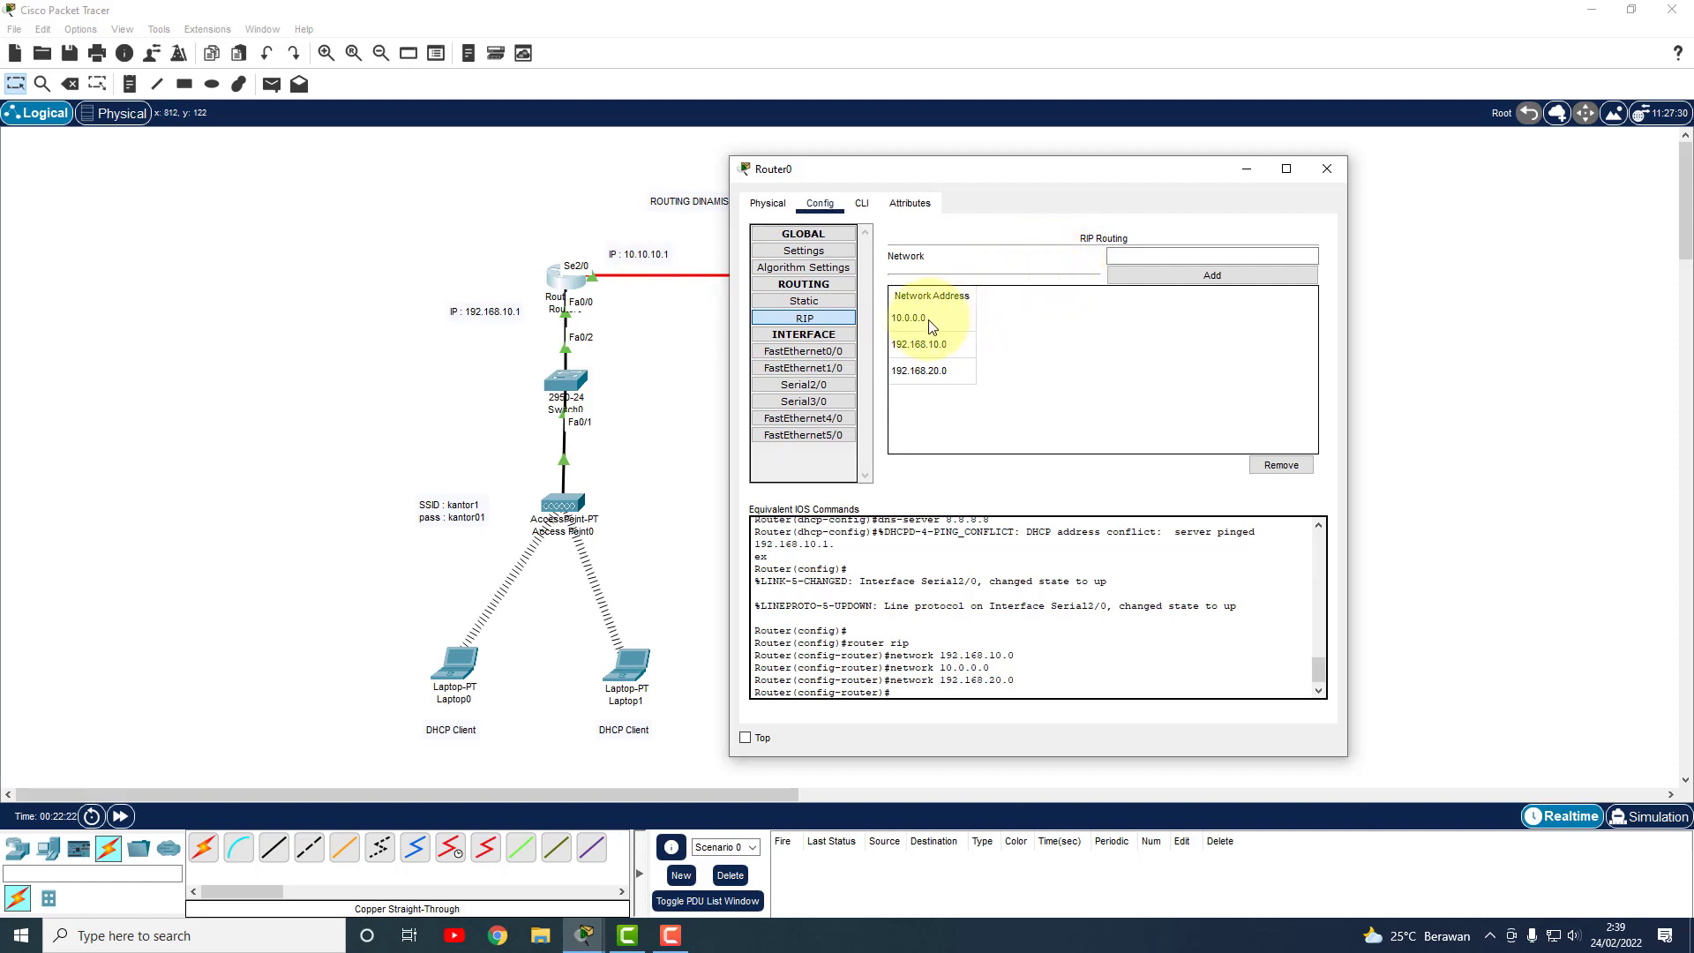
pyautogui.click(1281, 464)
pyautogui.click(1167, 257)
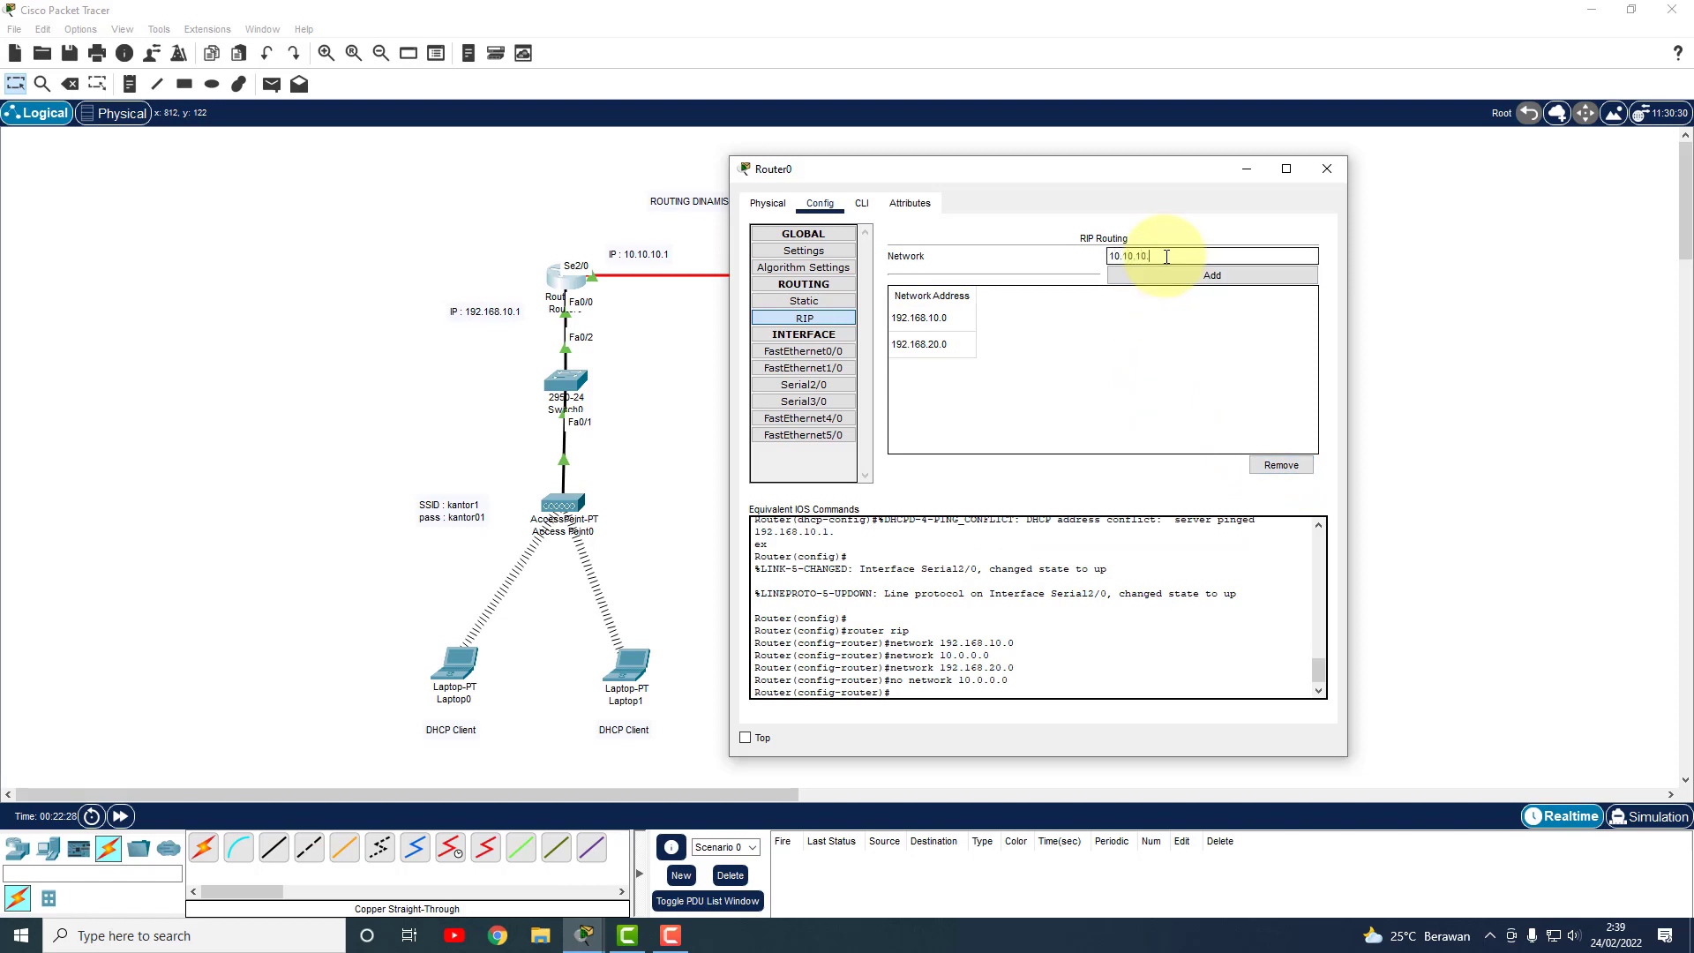
pyautogui.click(1174, 275)
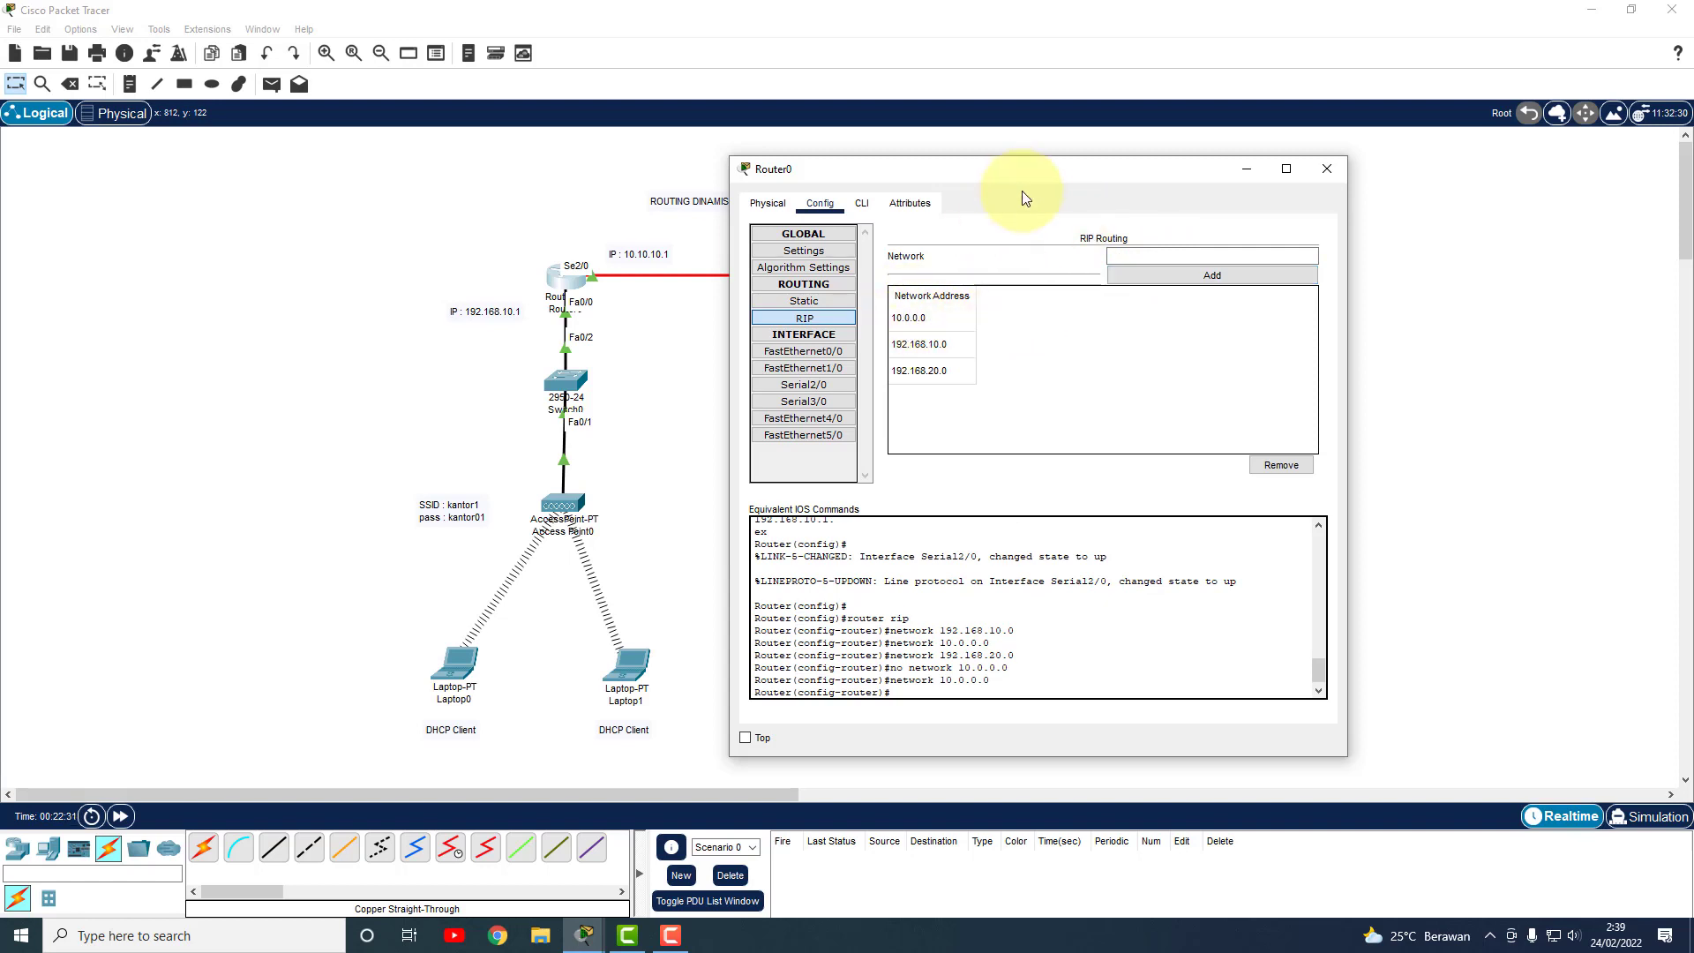
pyautogui.moveTo(1130, 171); pyautogui.dragTo(738, 156)
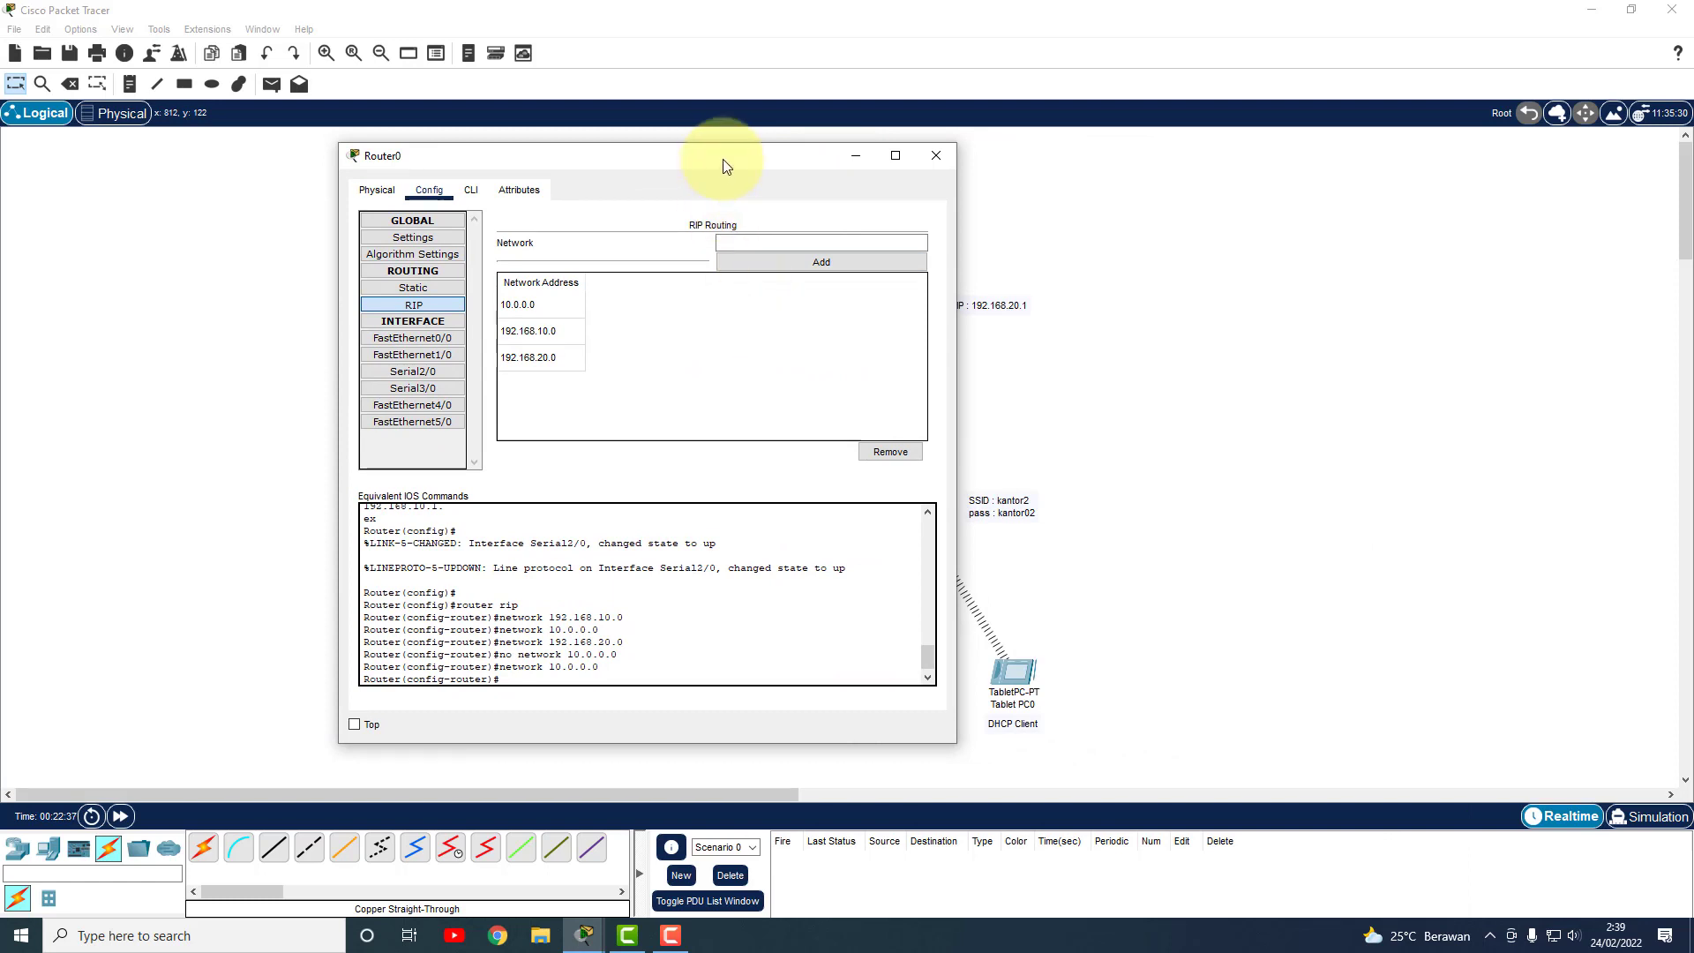
pyautogui.moveTo(730, 163); pyautogui.dragTo(1110, 172)
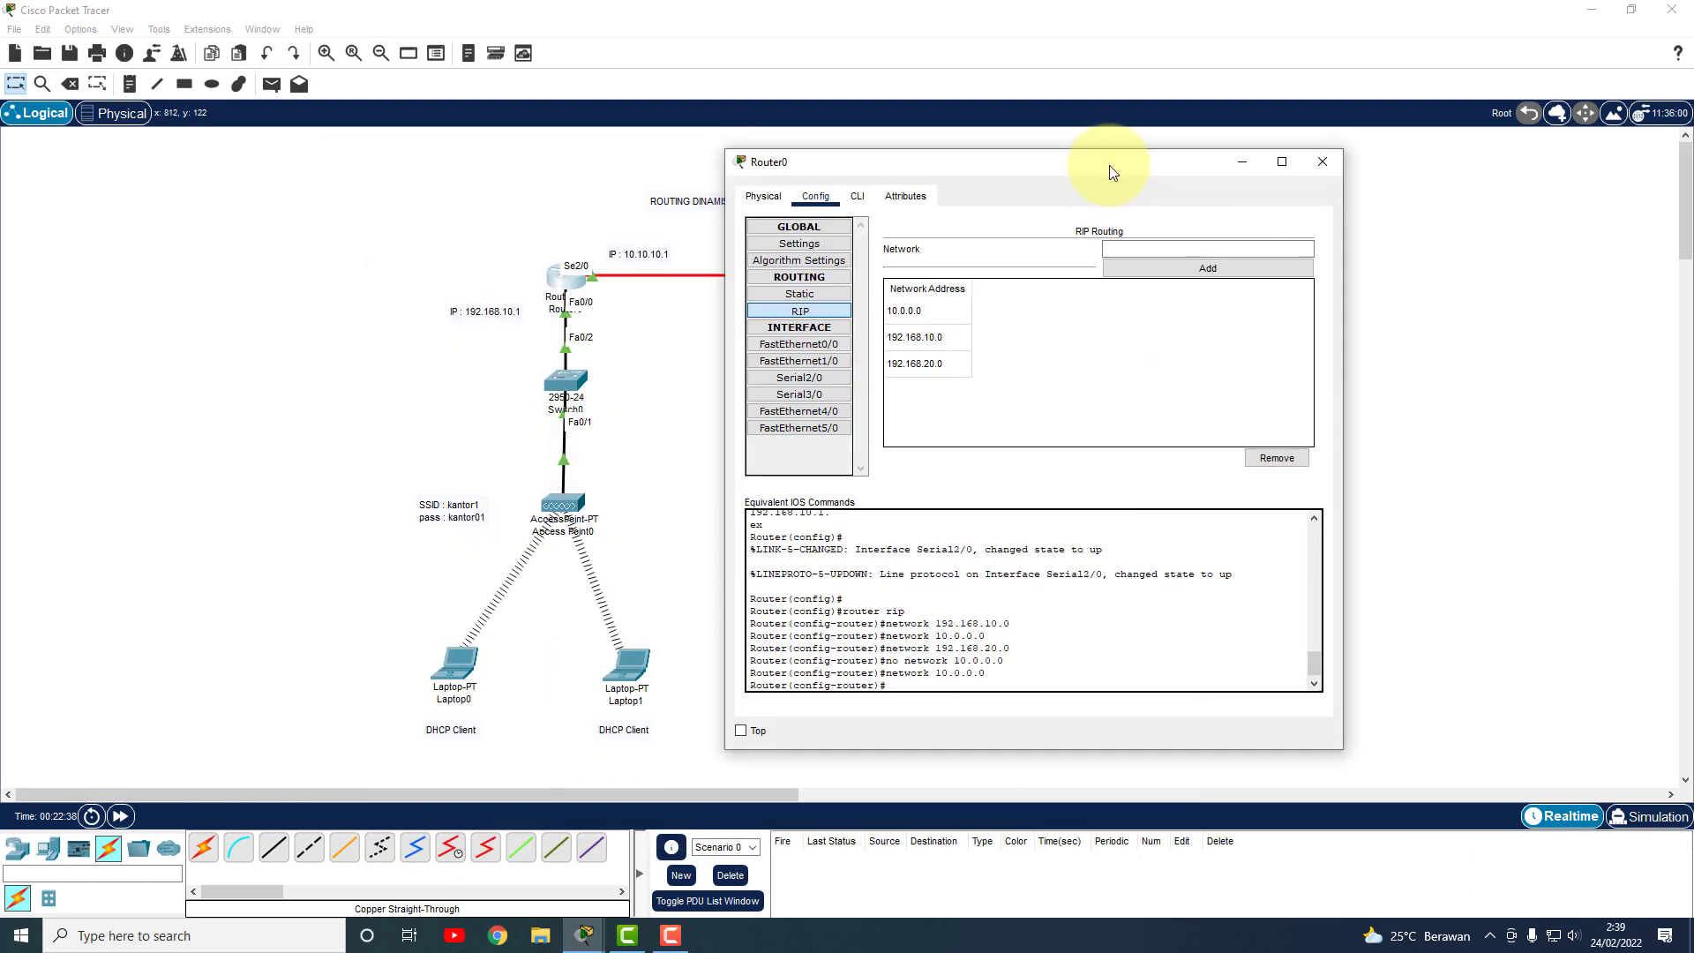
# In Router1's CLI, exit interface mode; a 'router ip' attempt is rejected as invalid input.
pyautogui.click(1332, 163)
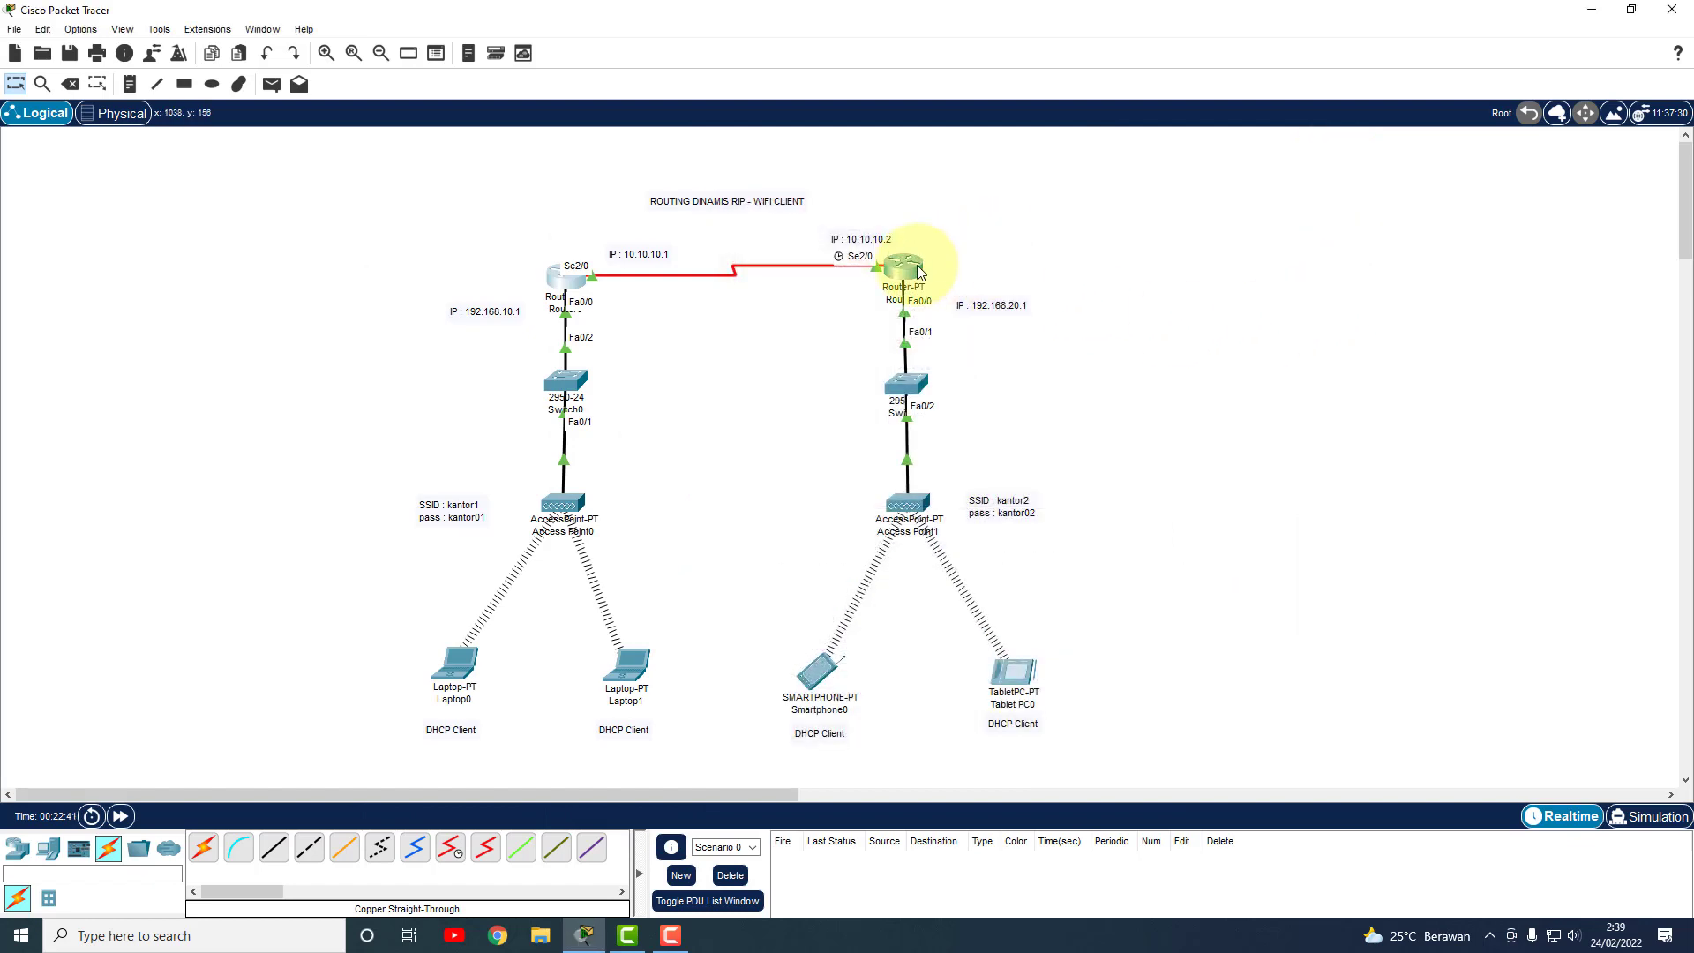
pyautogui.click(914, 269)
pyautogui.click(670, 193)
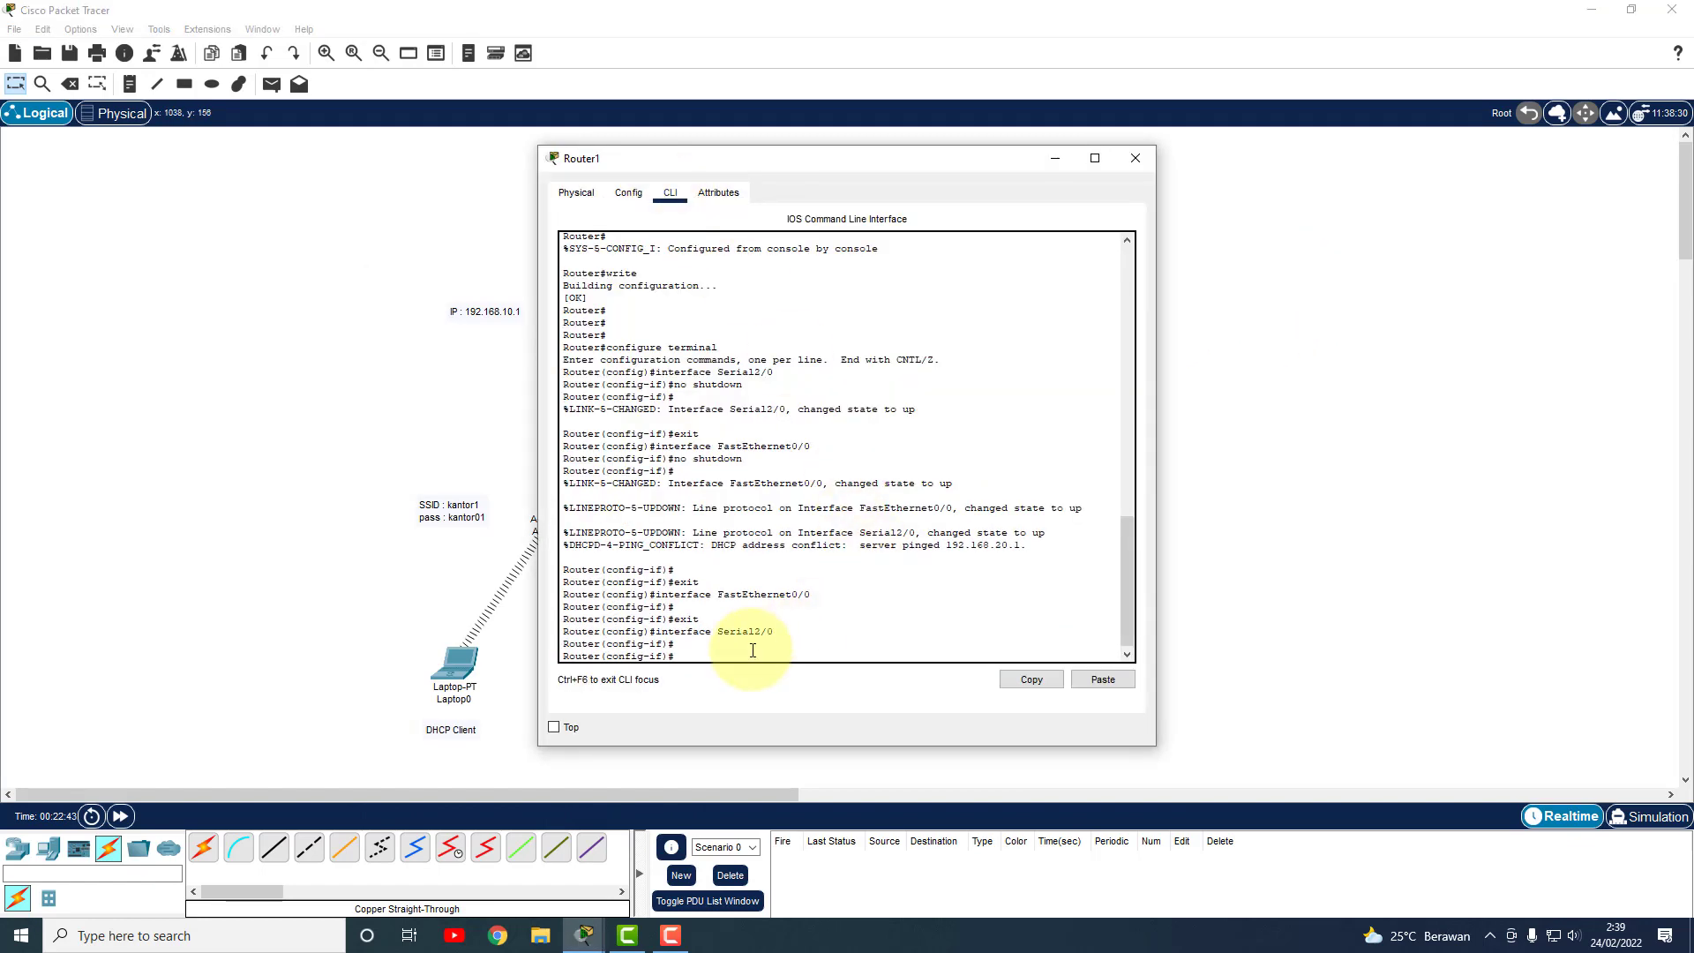
pyautogui.write('ex')
pyautogui.press('Return')
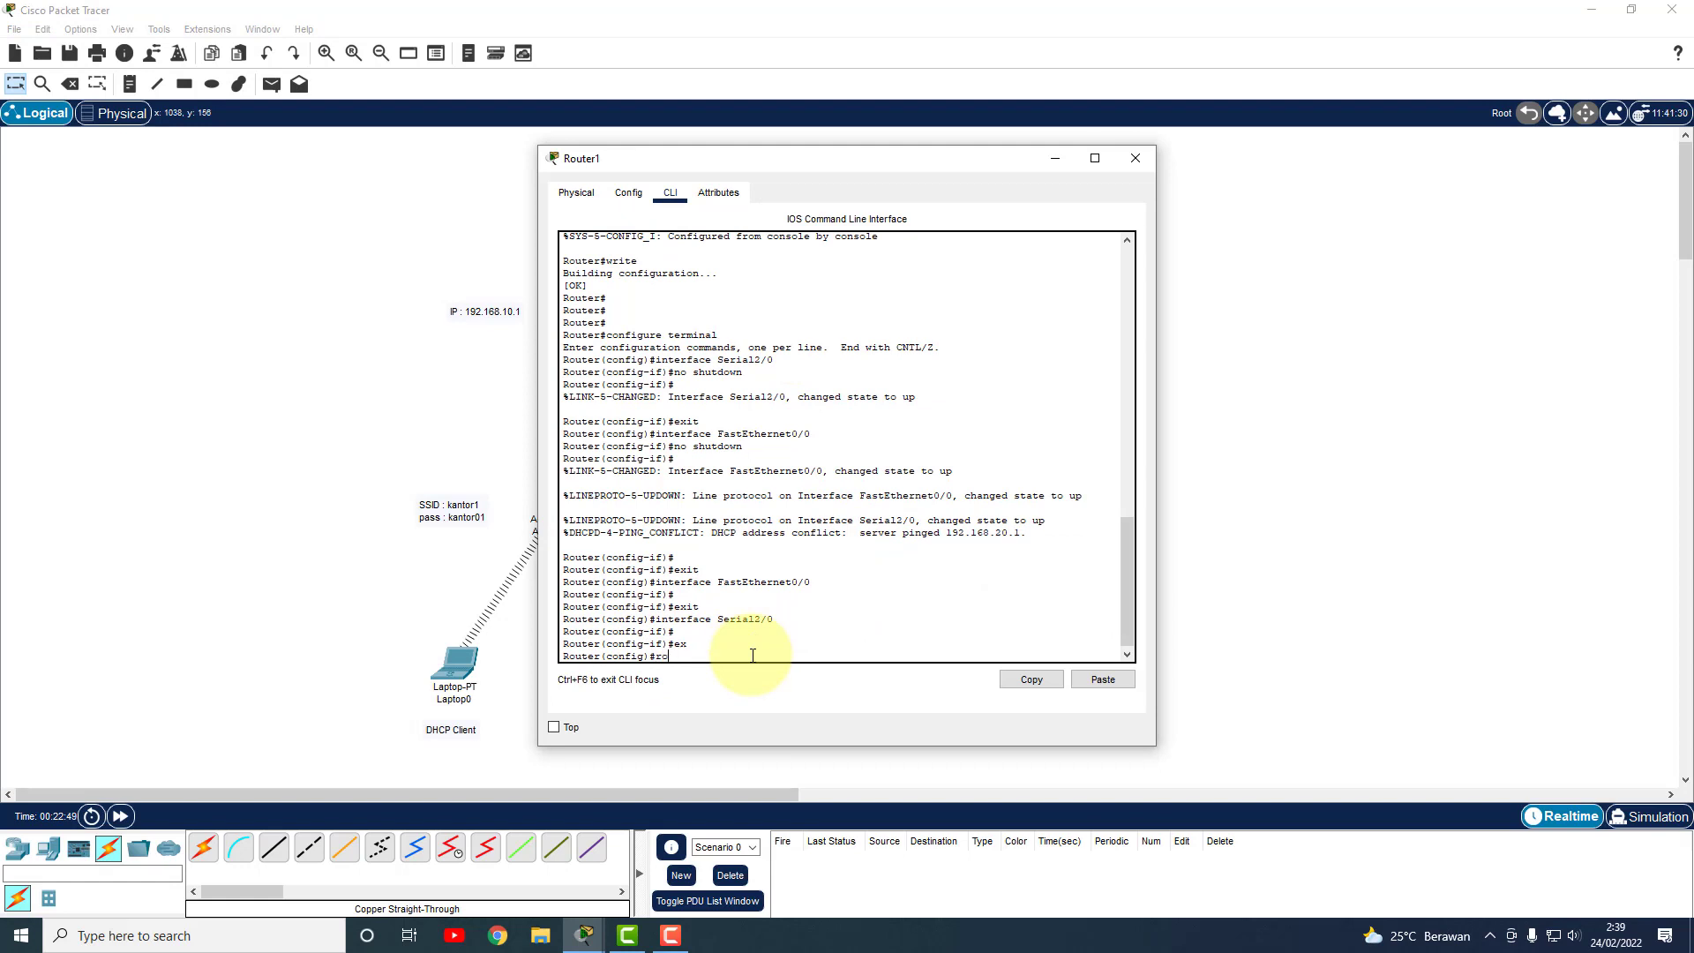
pyautogui.write('router ip')
pyautogui.press('Return')
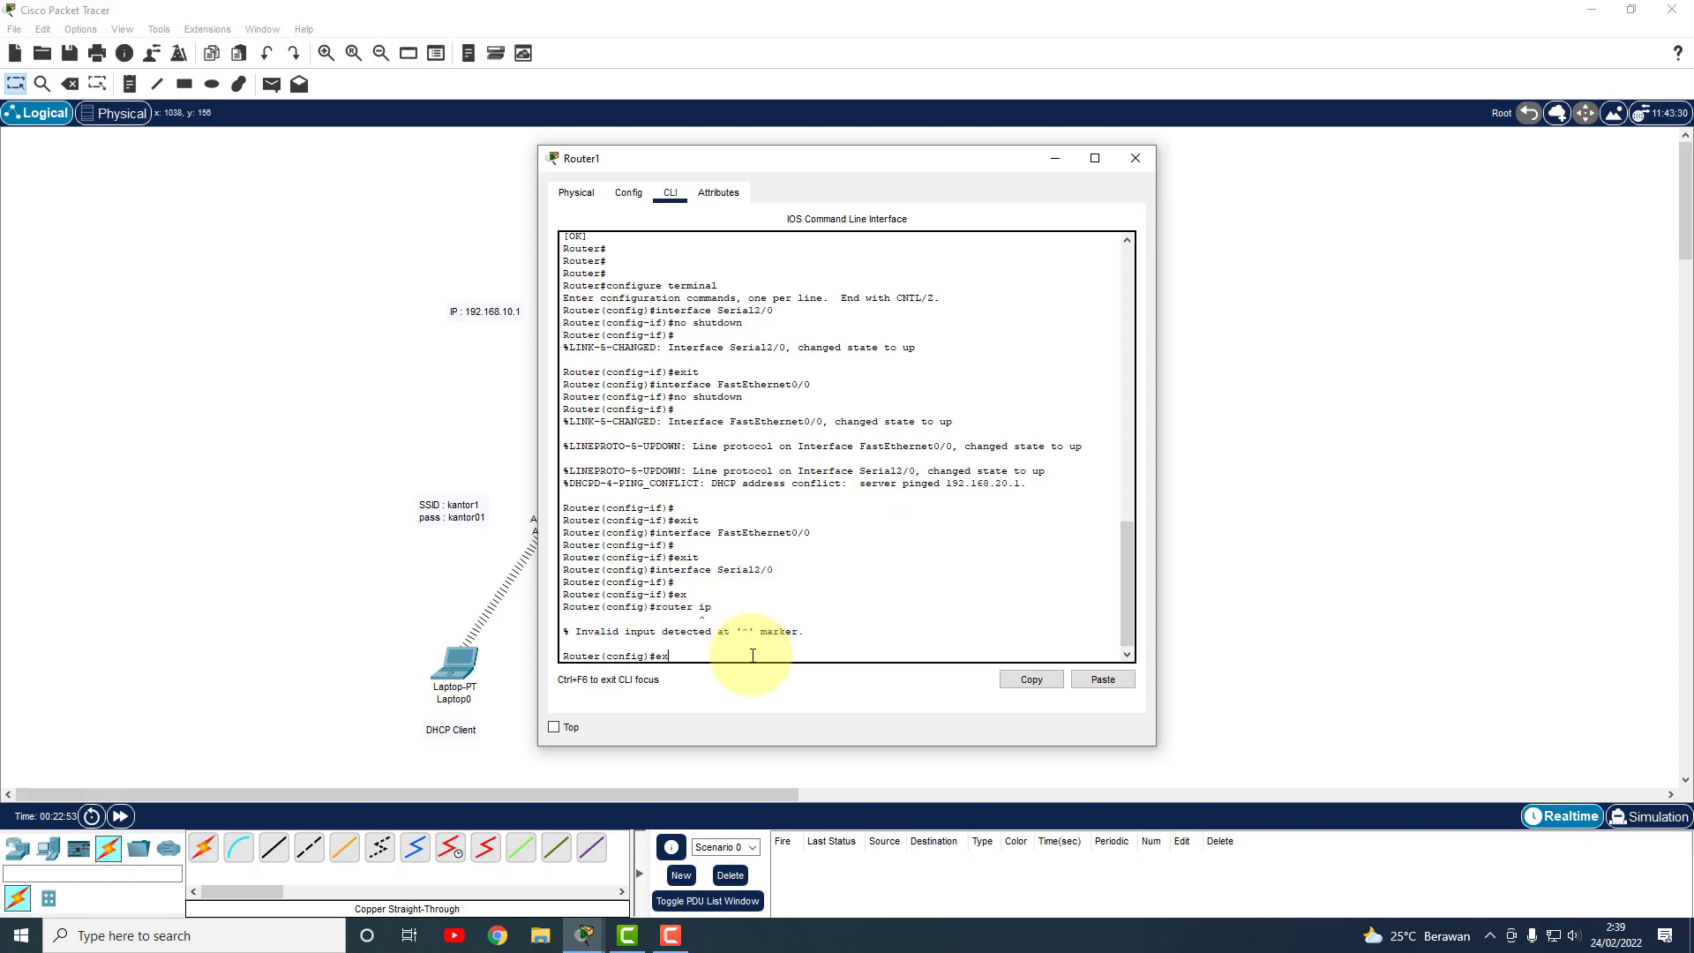
pyautogui.write('ex')
pyautogui.press('Return')
pyautogui.press('Return')
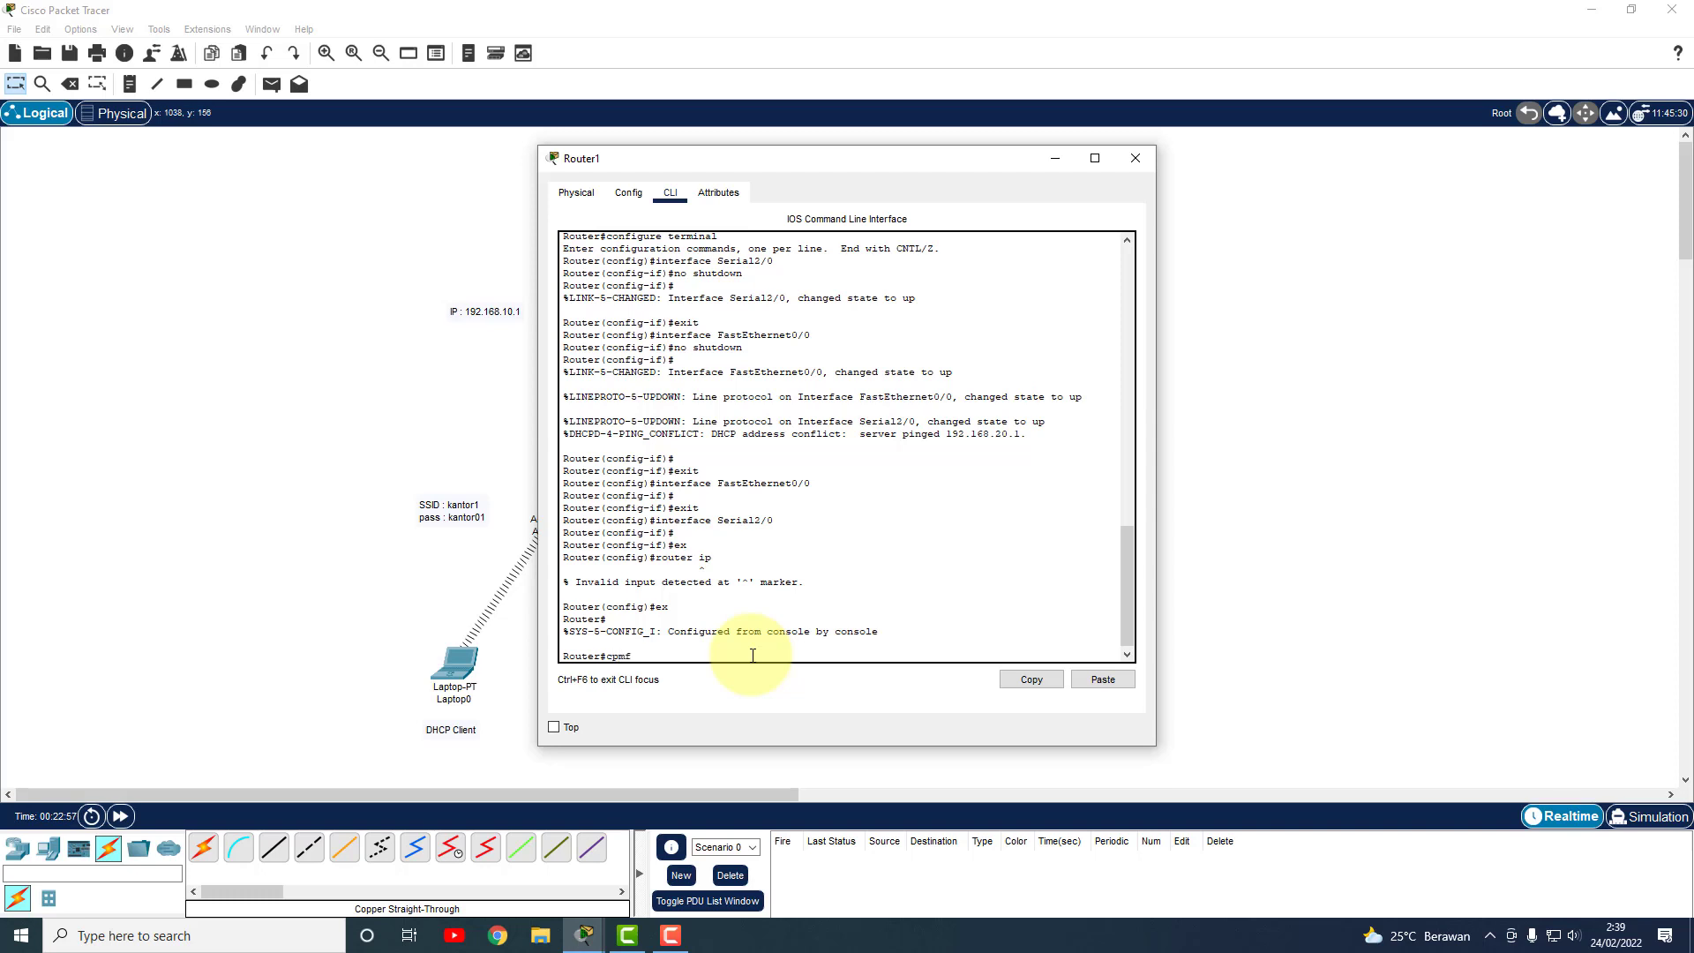
pyautogui.write('cpmf')
pyautogui.press('BackSpace')
pyautogui.press('Return')
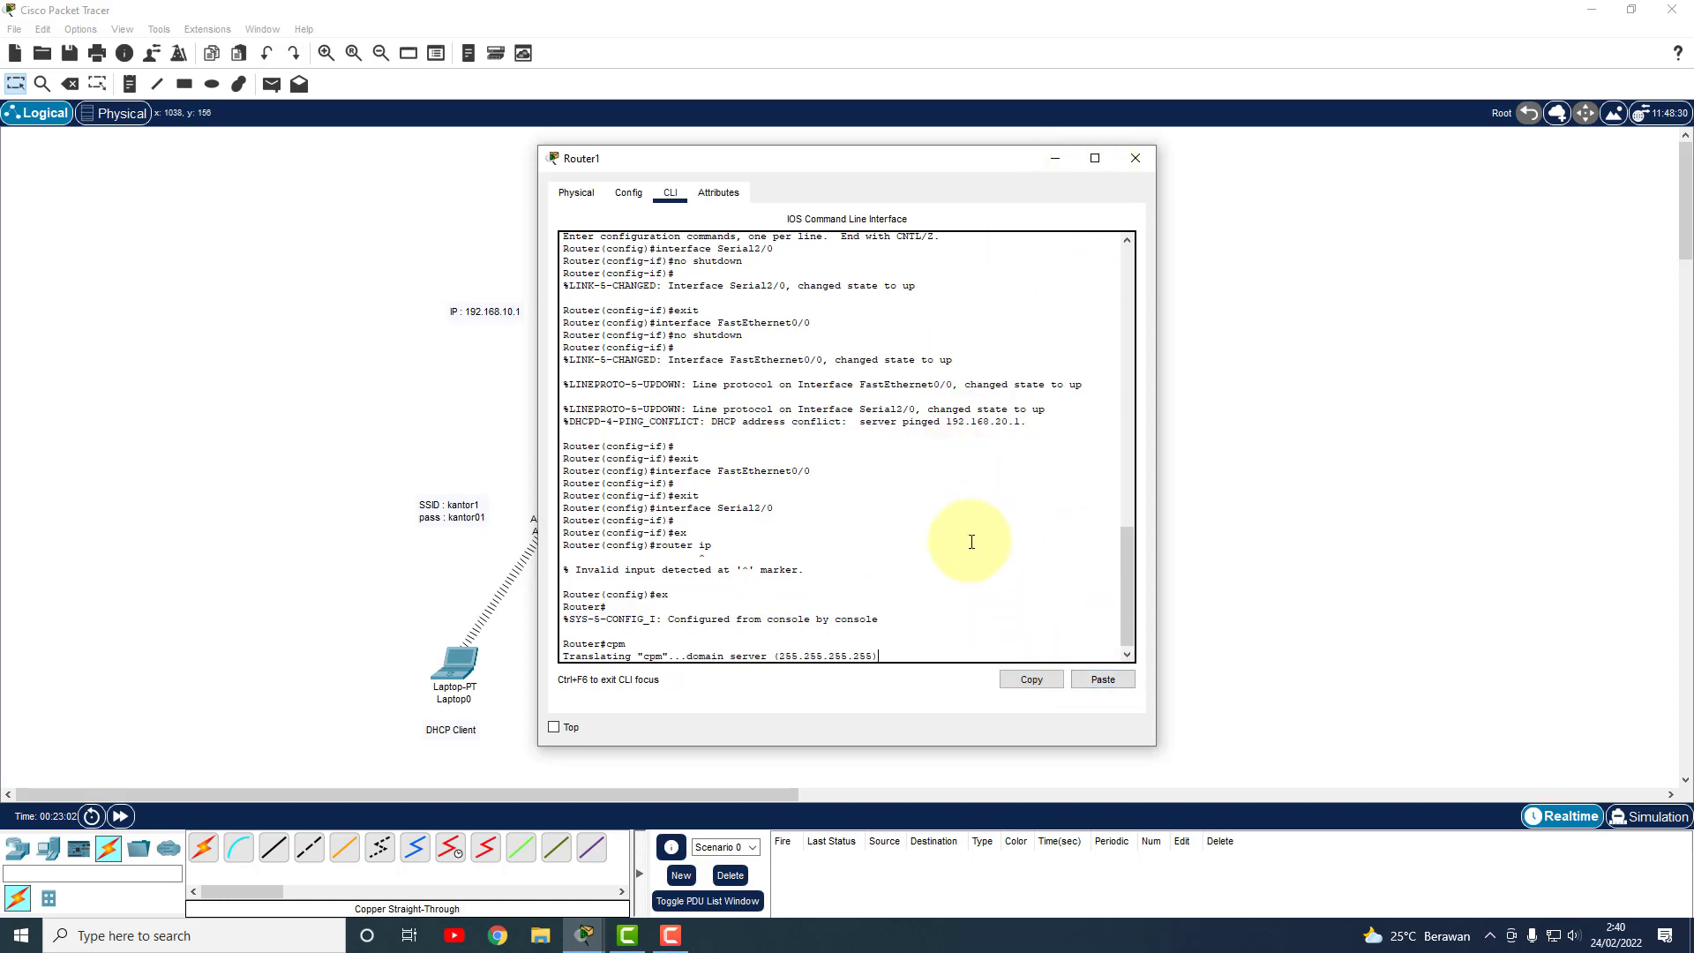
# Enter global configuration mode on Router1 with 'conf t' and retry 'router ip', which is rejected.
pyautogui.scroll(2, 926, 582)
pyautogui.scroll(-3, 896, 622)
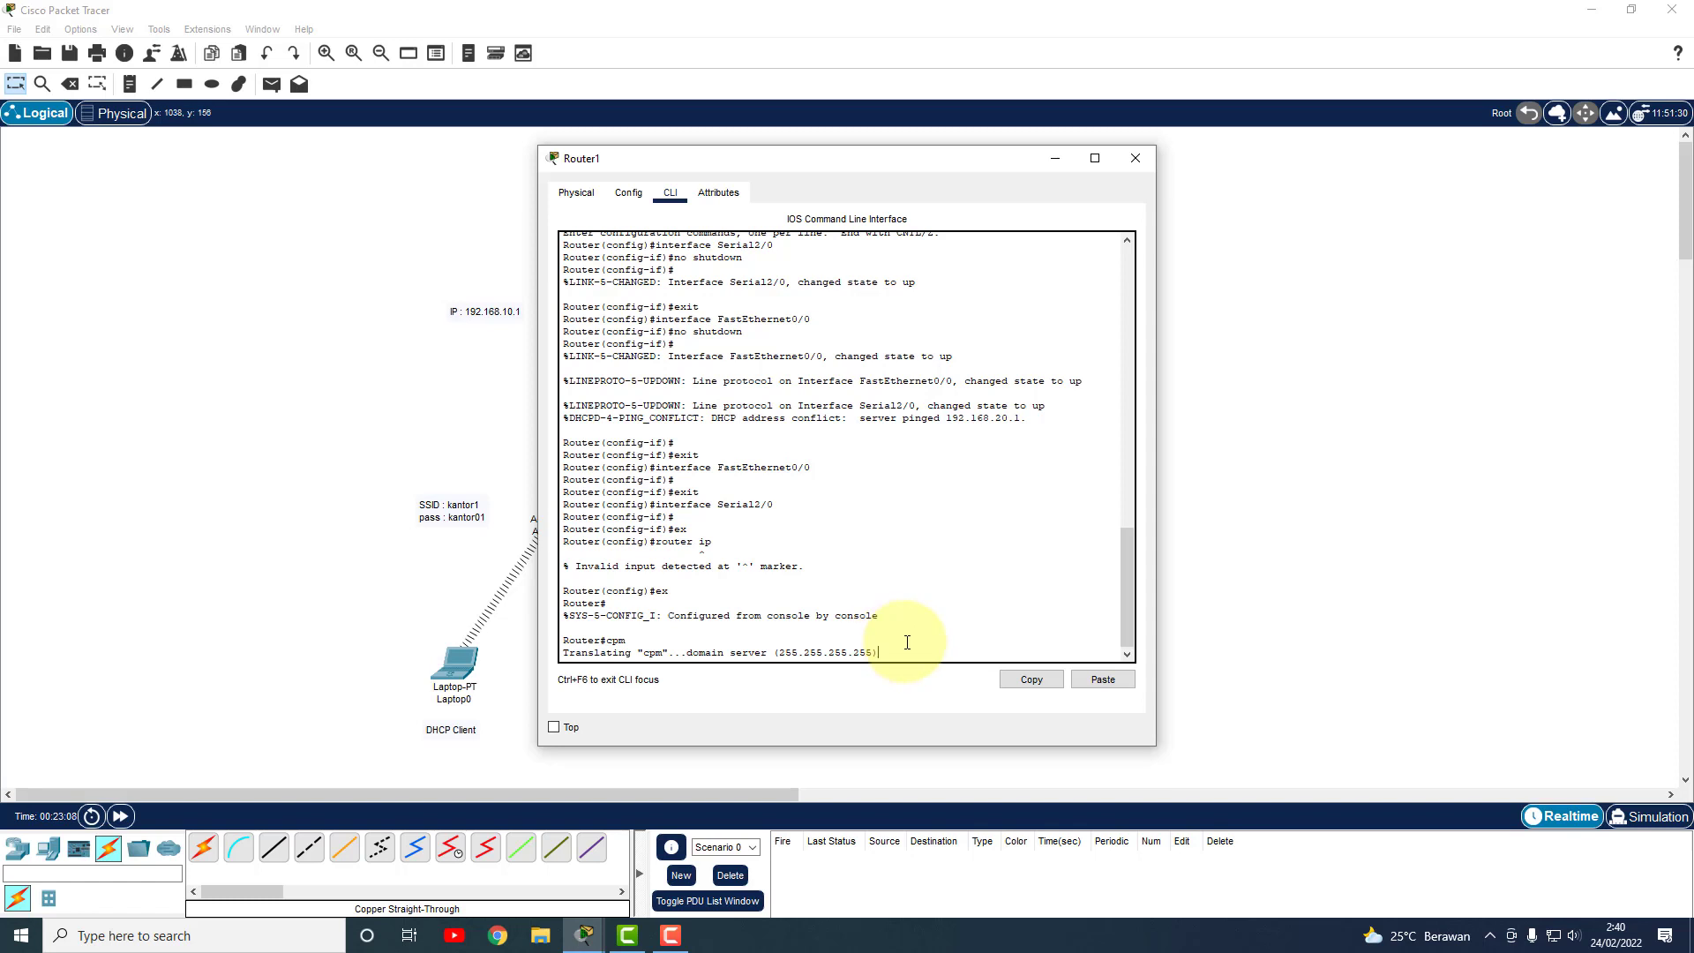
pyautogui.click(629, 192)
pyautogui.click(671, 193)
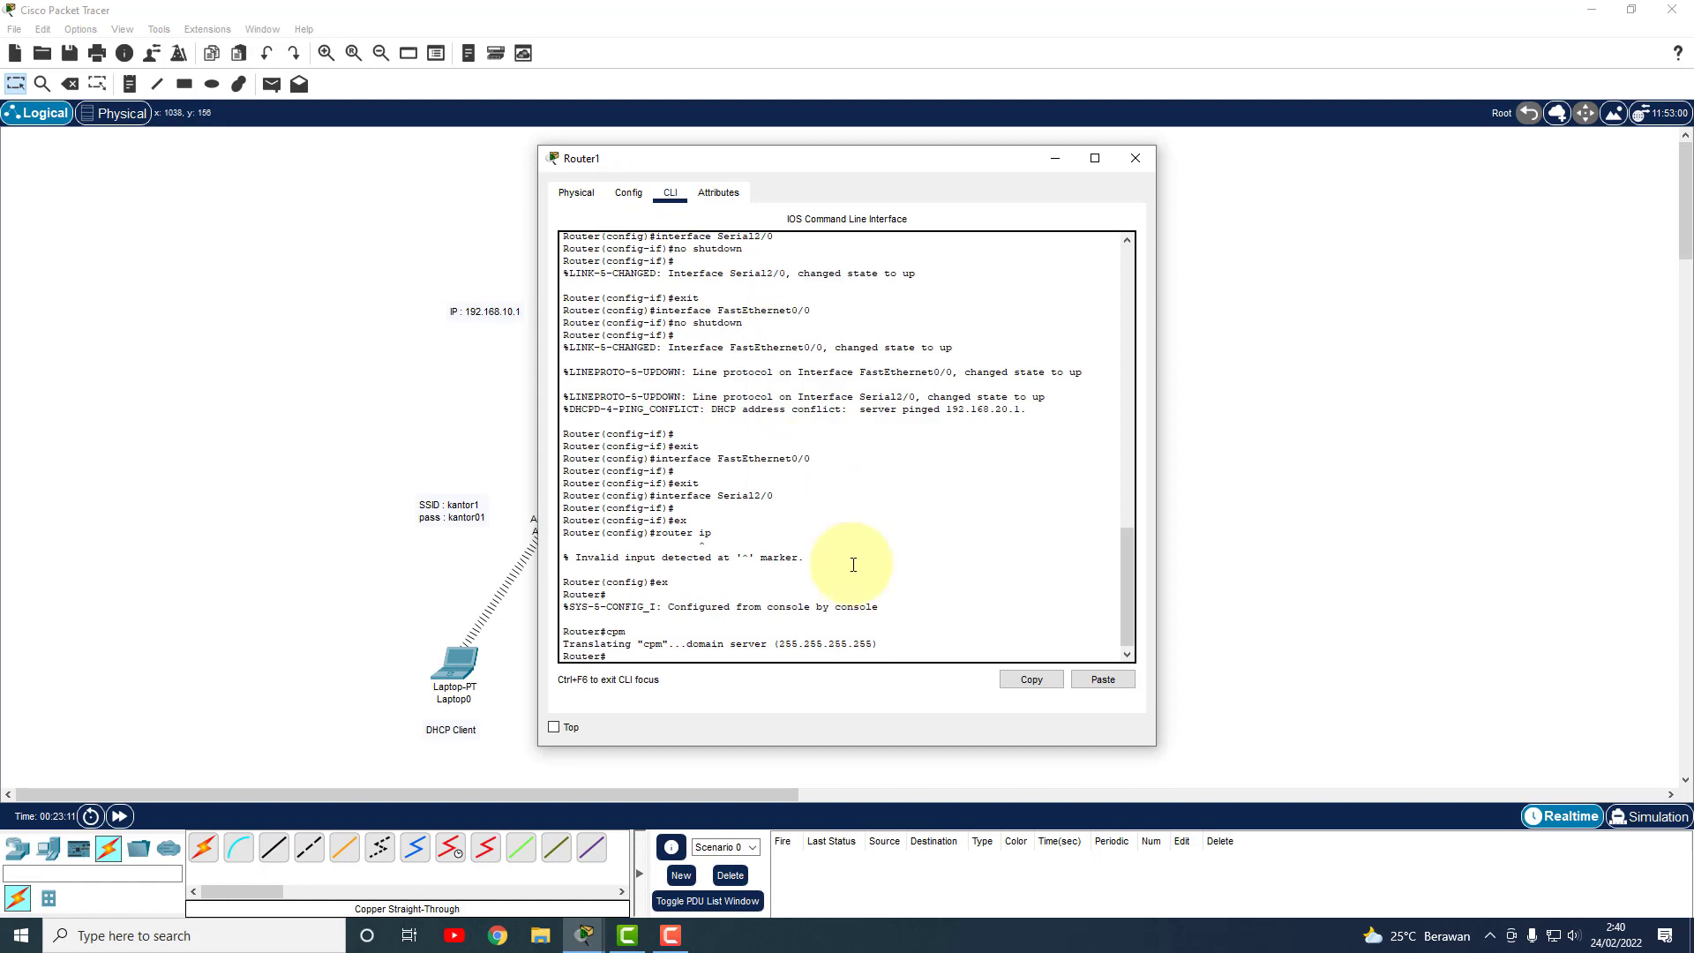
pyautogui.click(912, 655)
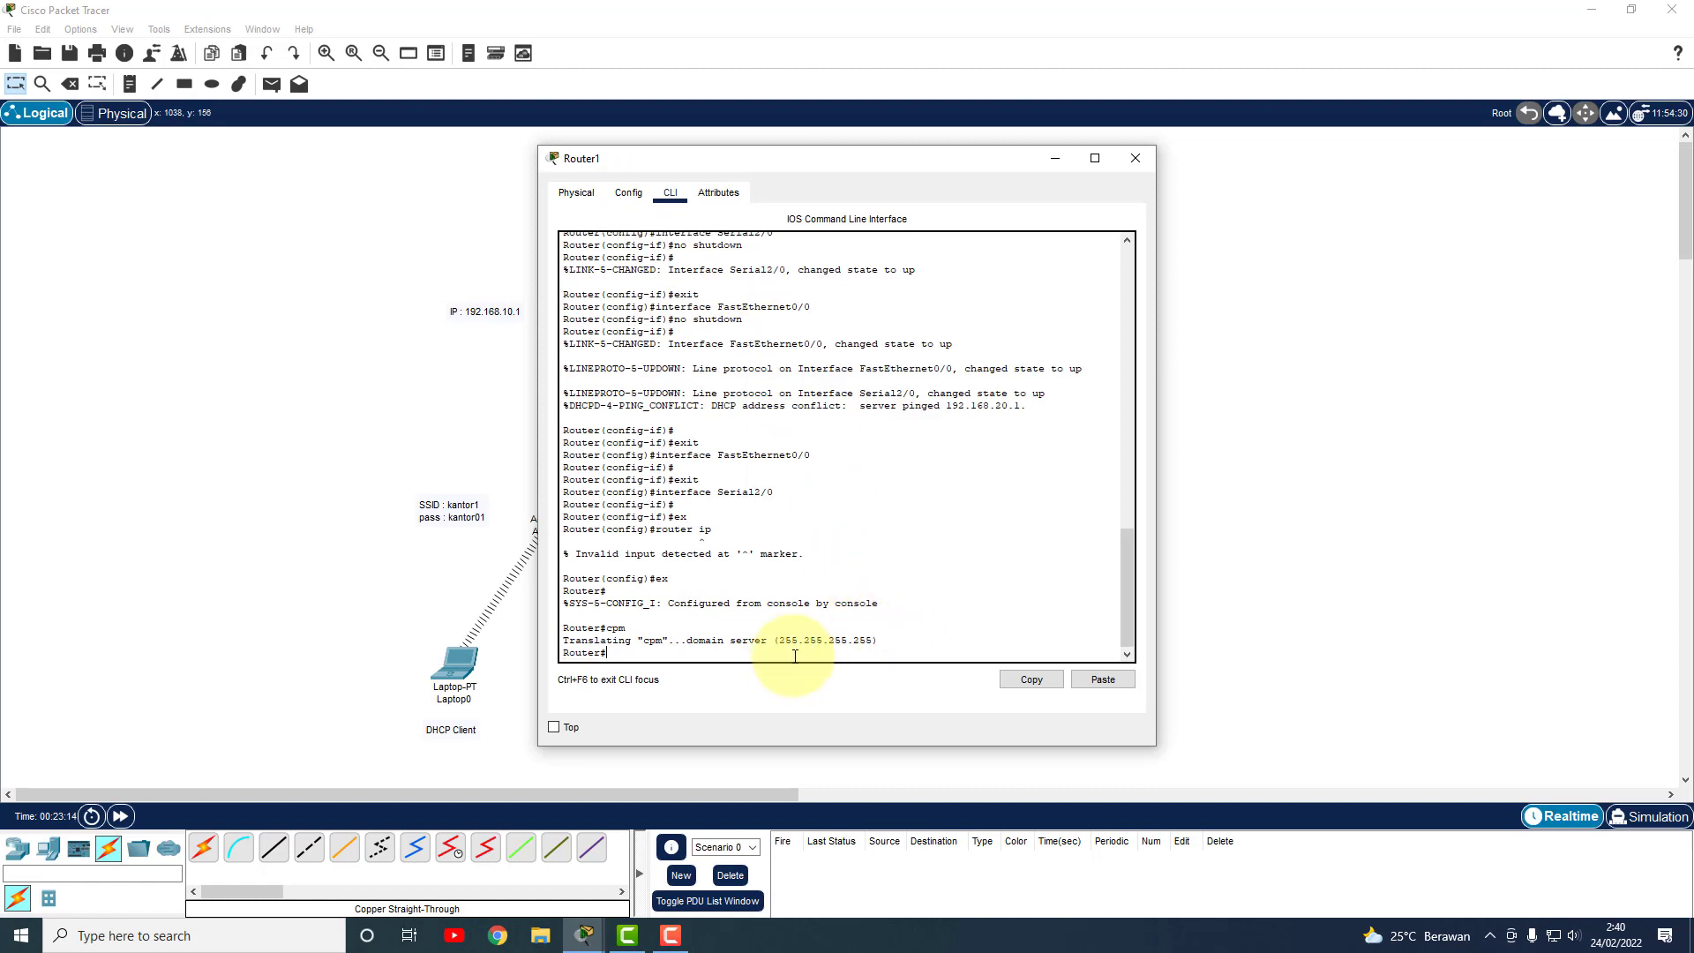
pyautogui.write('conf t')
pyautogui.press('Return')
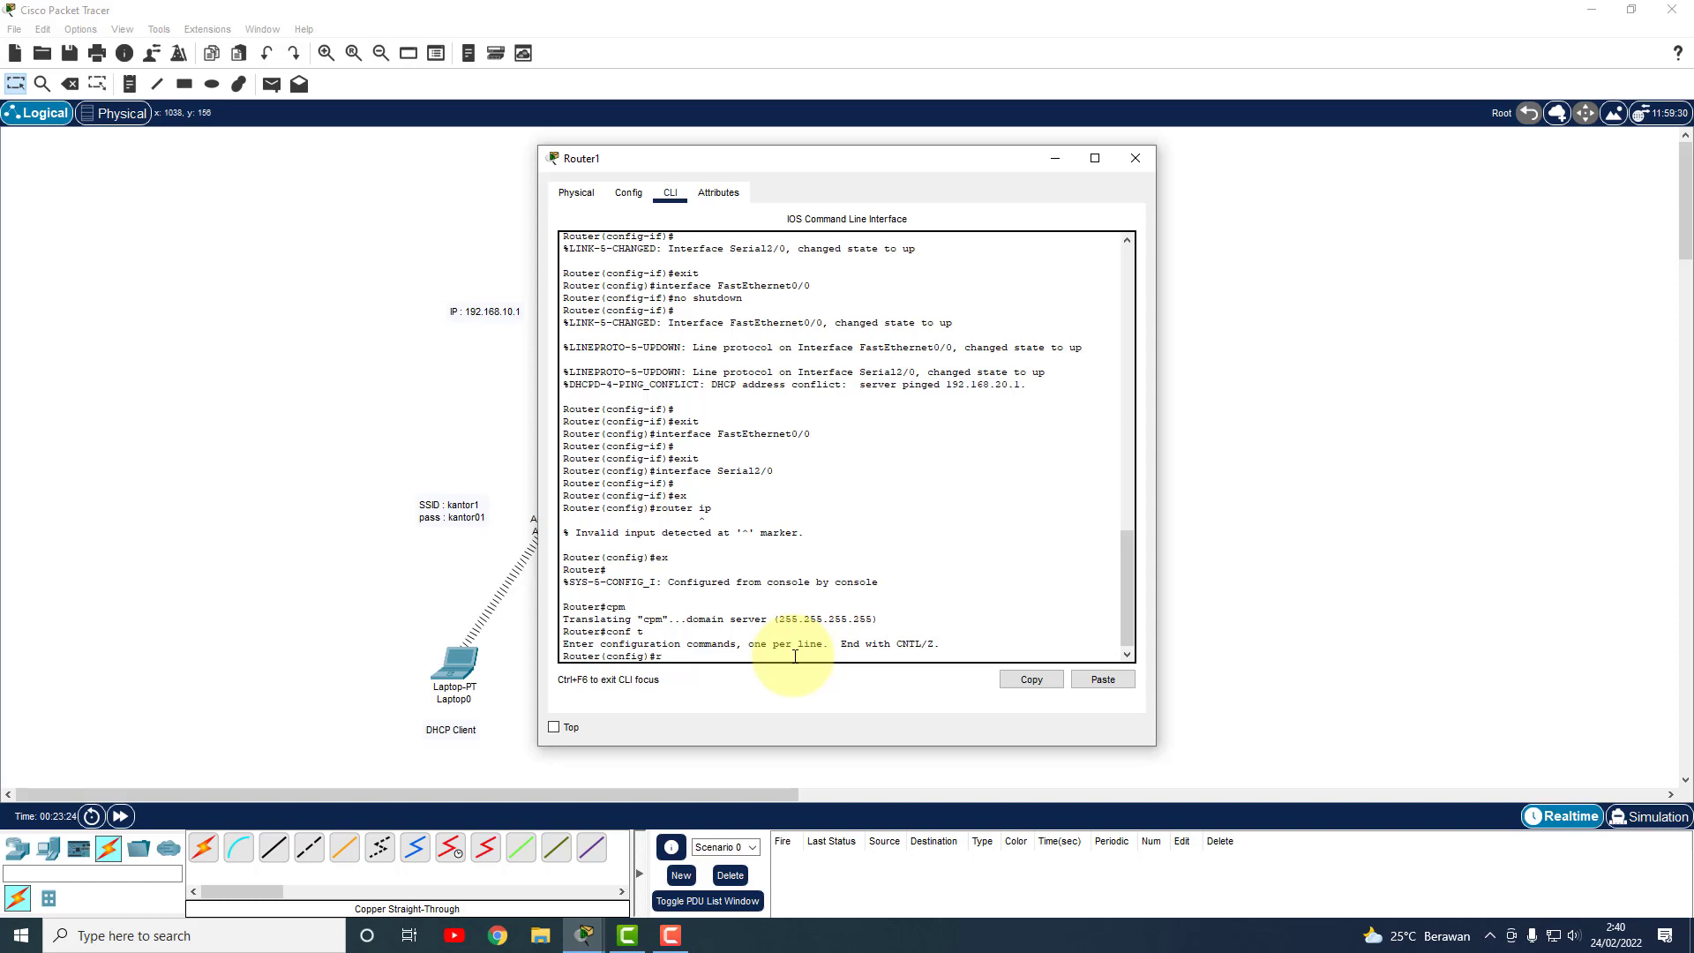
pyautogui.write('ter ip')
pyautogui.press('Return')
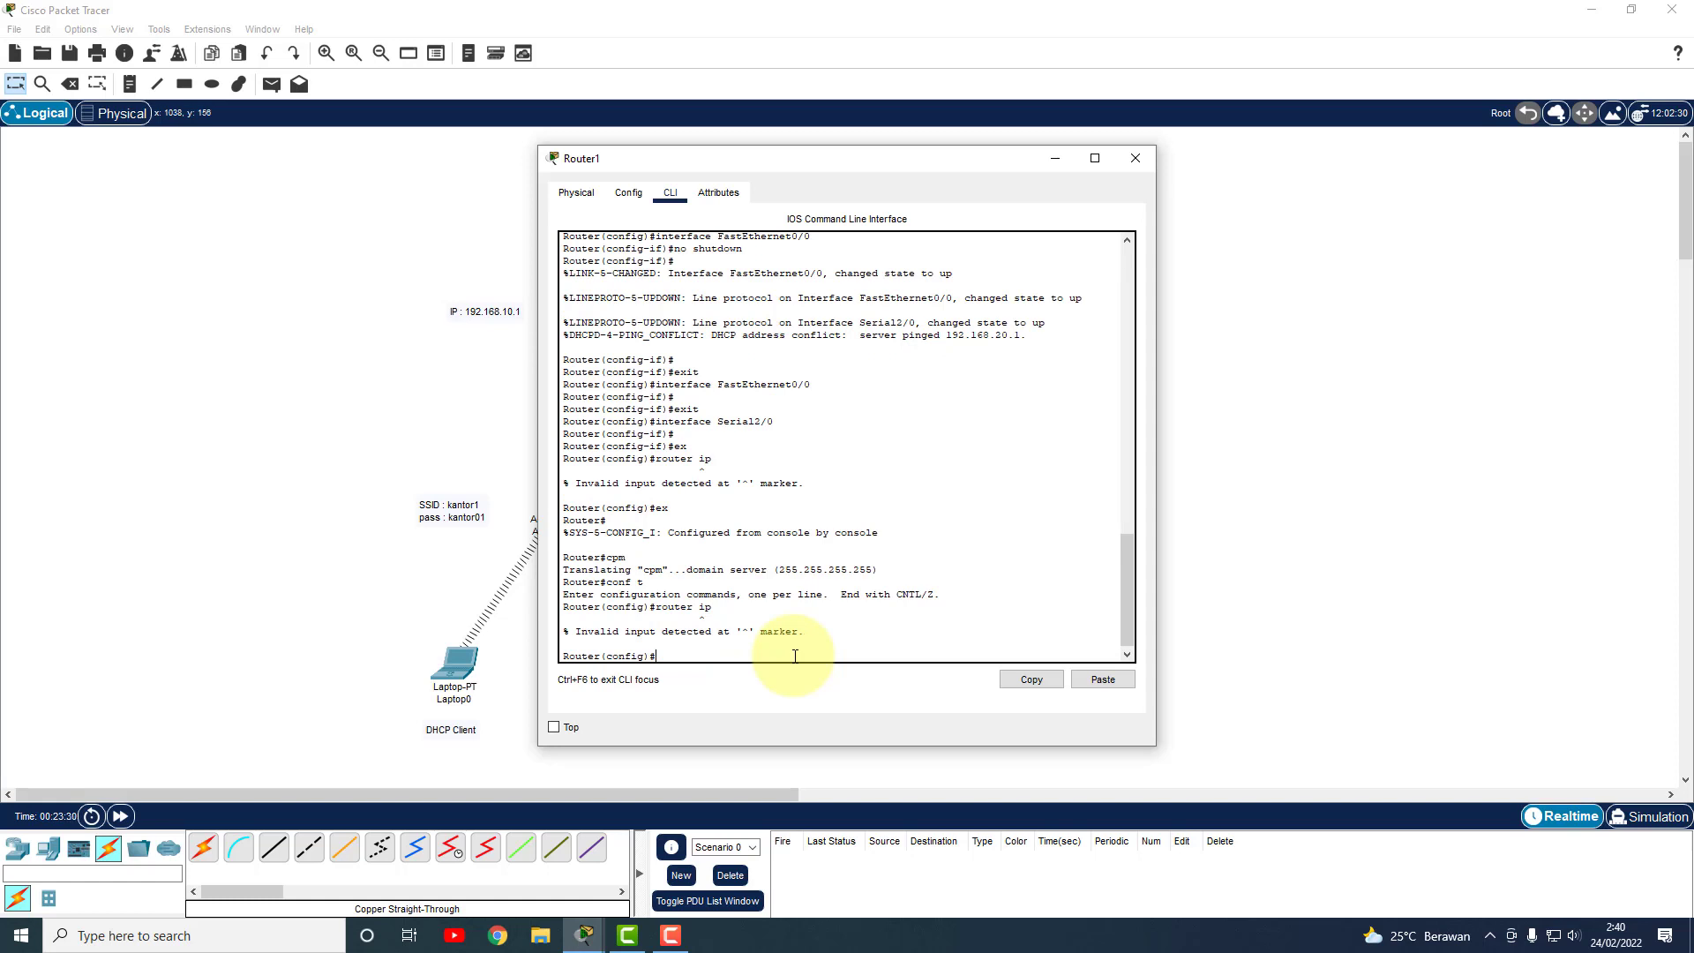
# Check Router0's routing setup, then start 'router rip' configuration on Router1.
pyautogui.click(1135, 158)
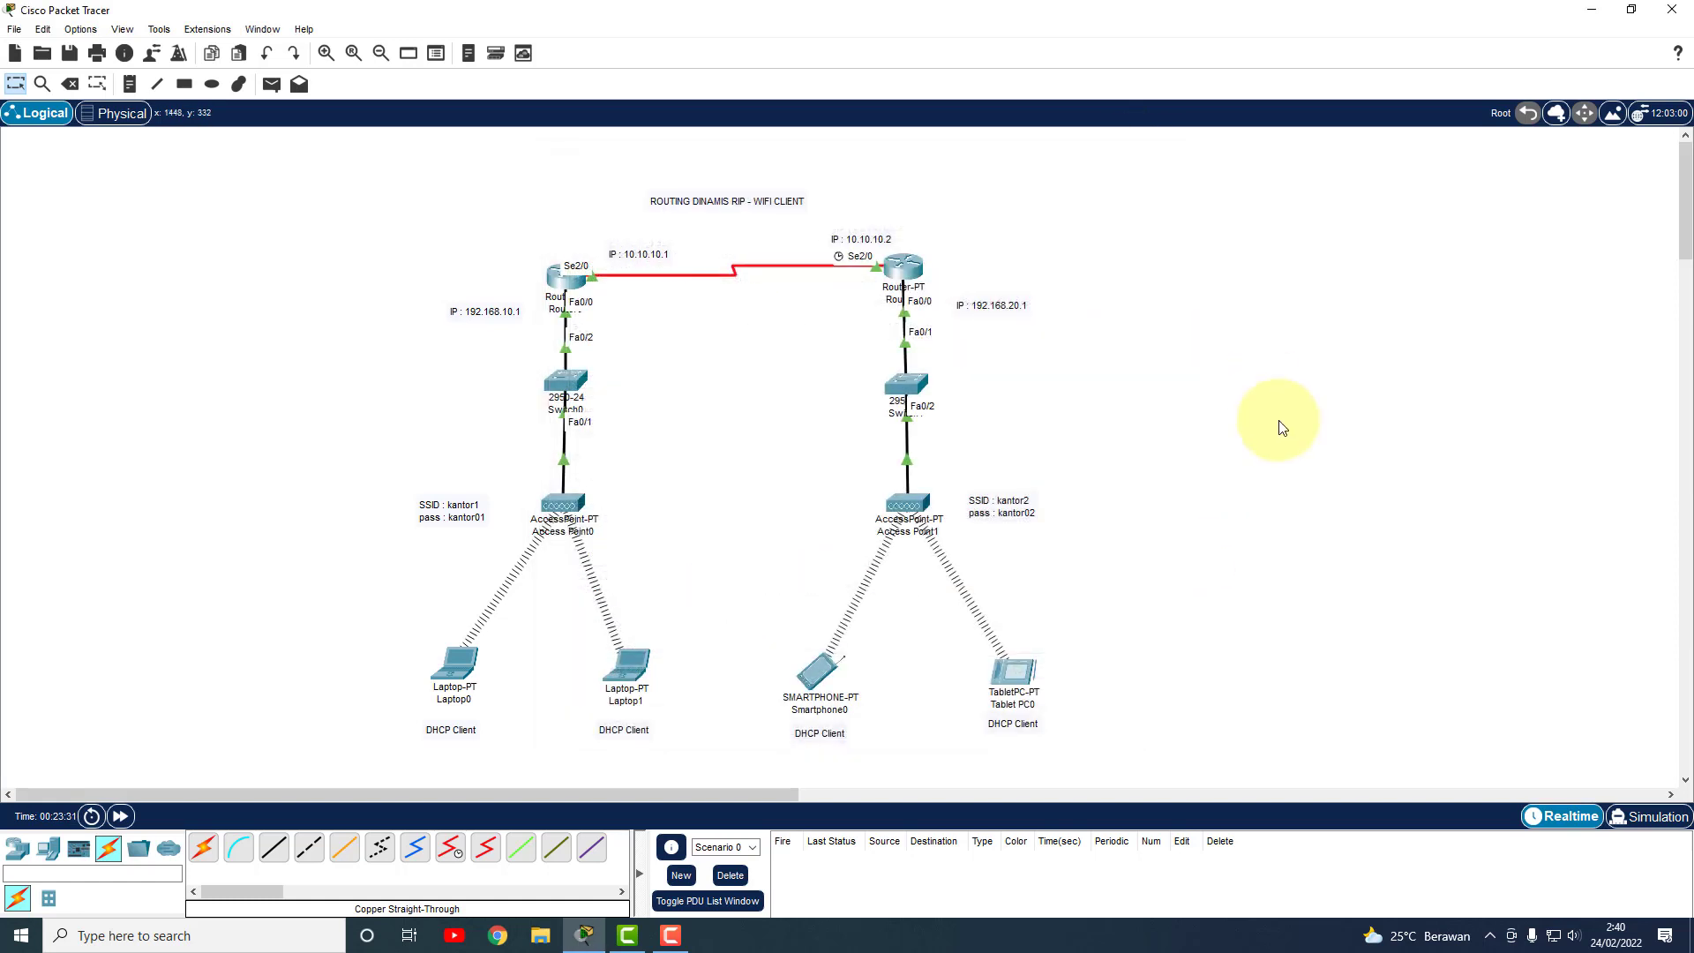
pyautogui.click(561, 304)
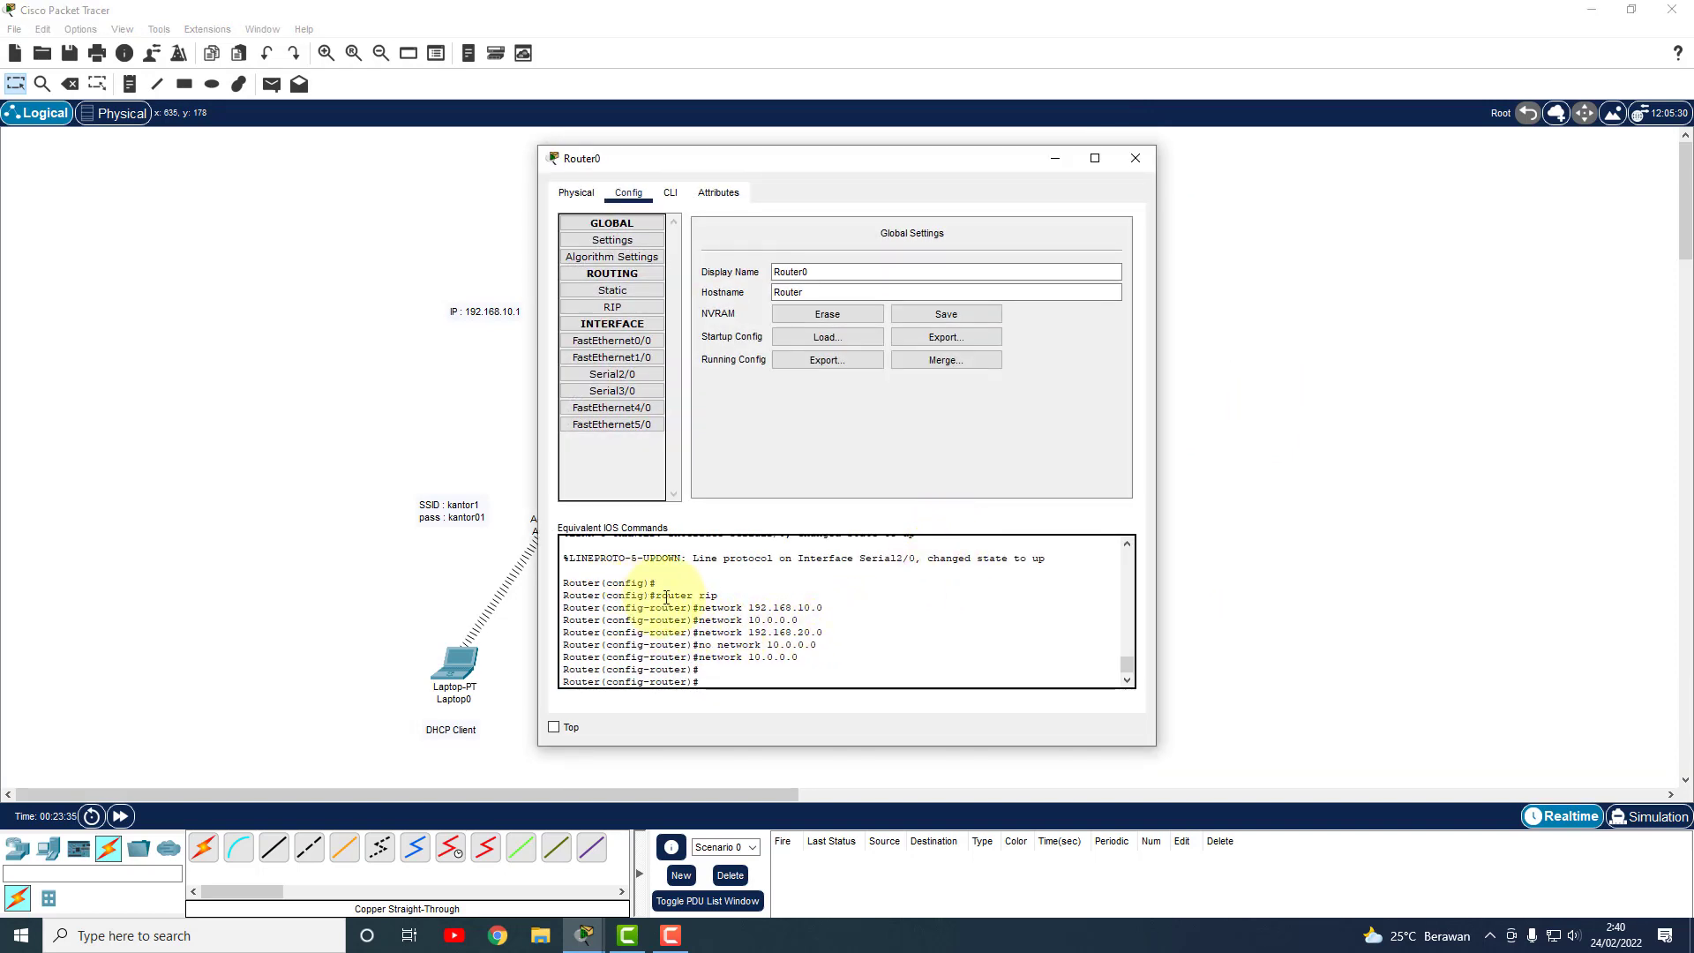
pyautogui.click(1135, 158)
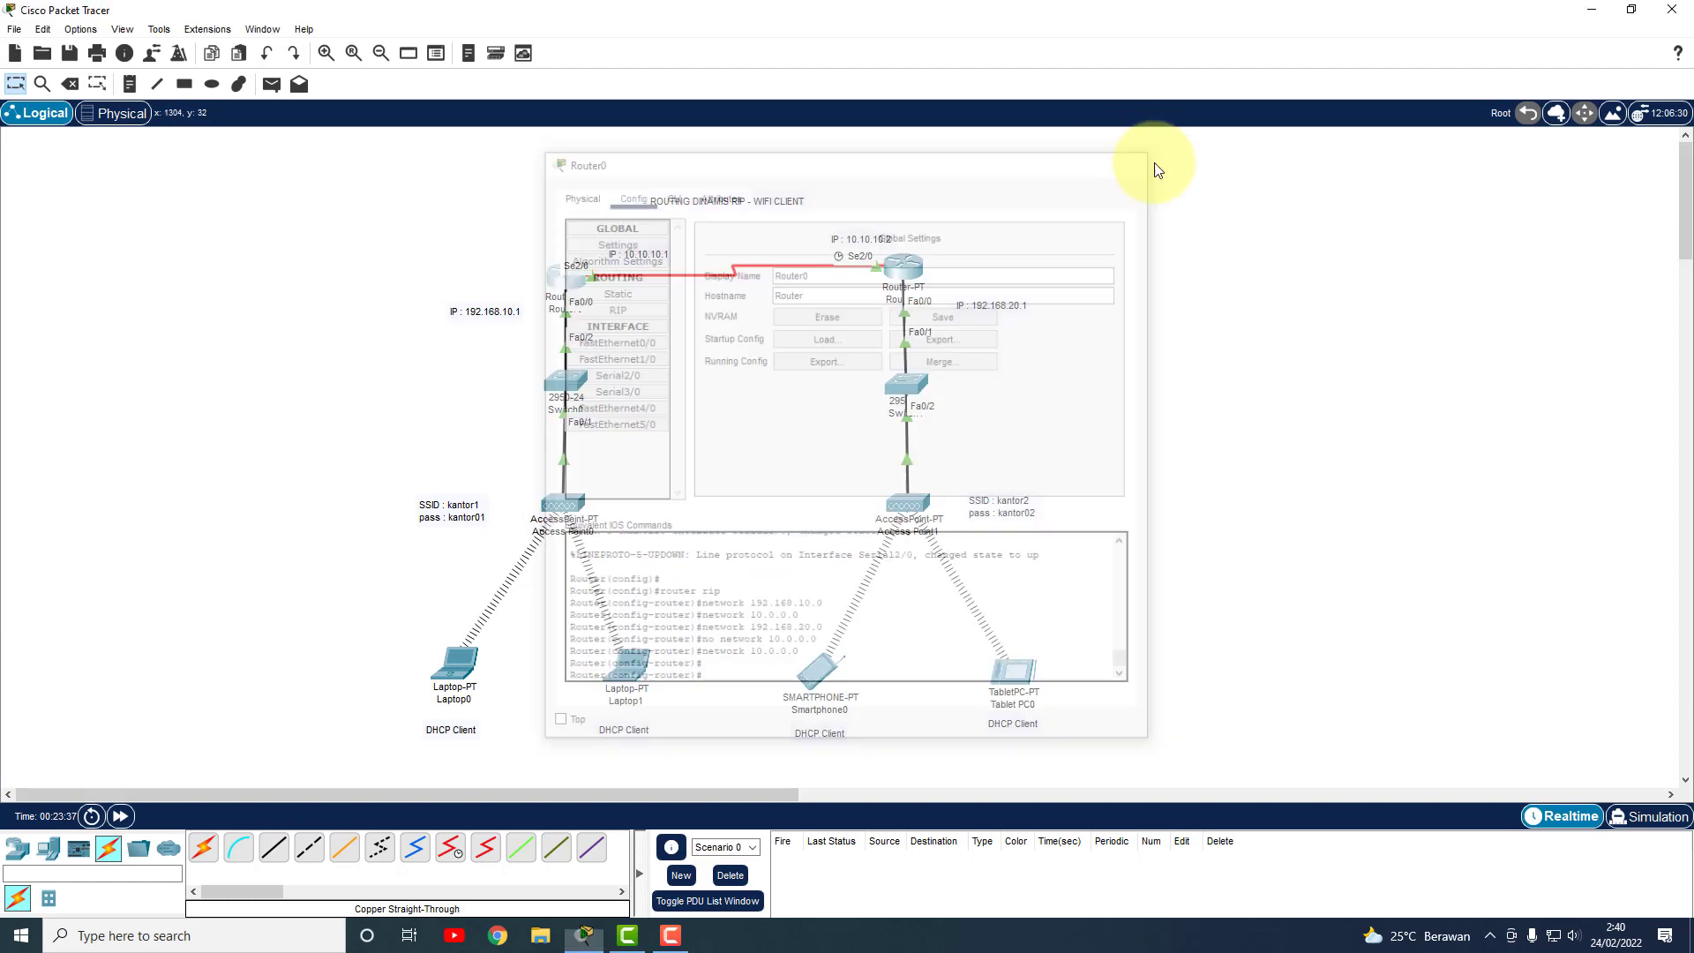
pyautogui.click(916, 273)
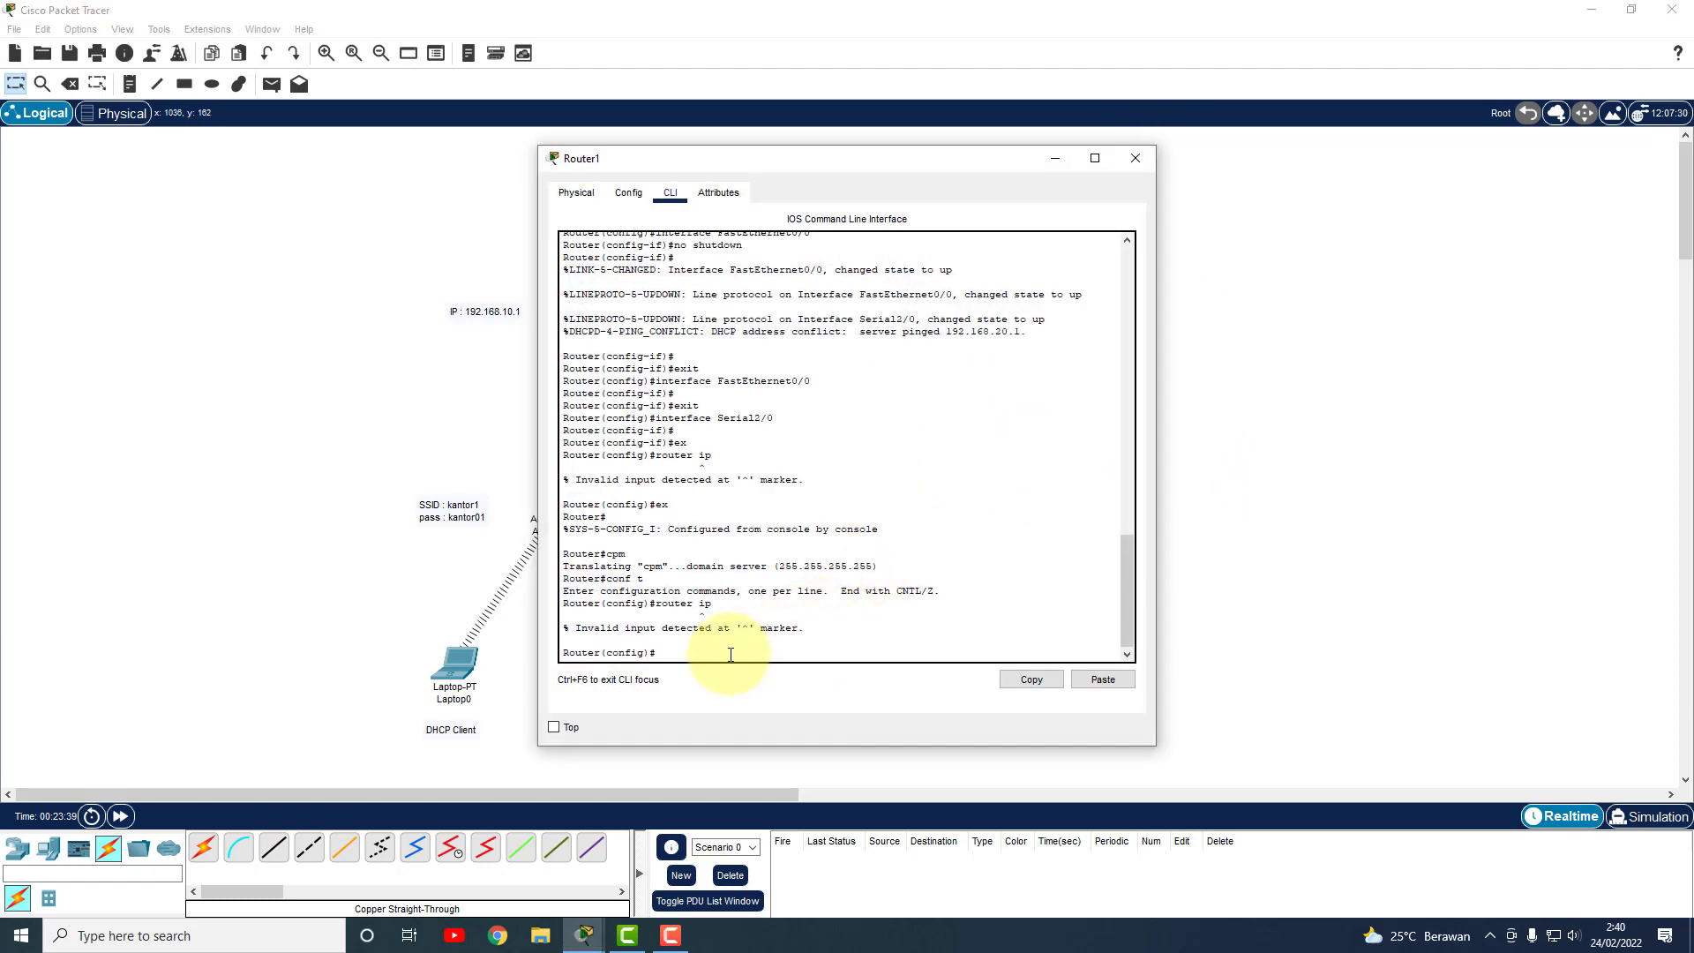
pyautogui.write('router rip')
pyautogui.press('Return')
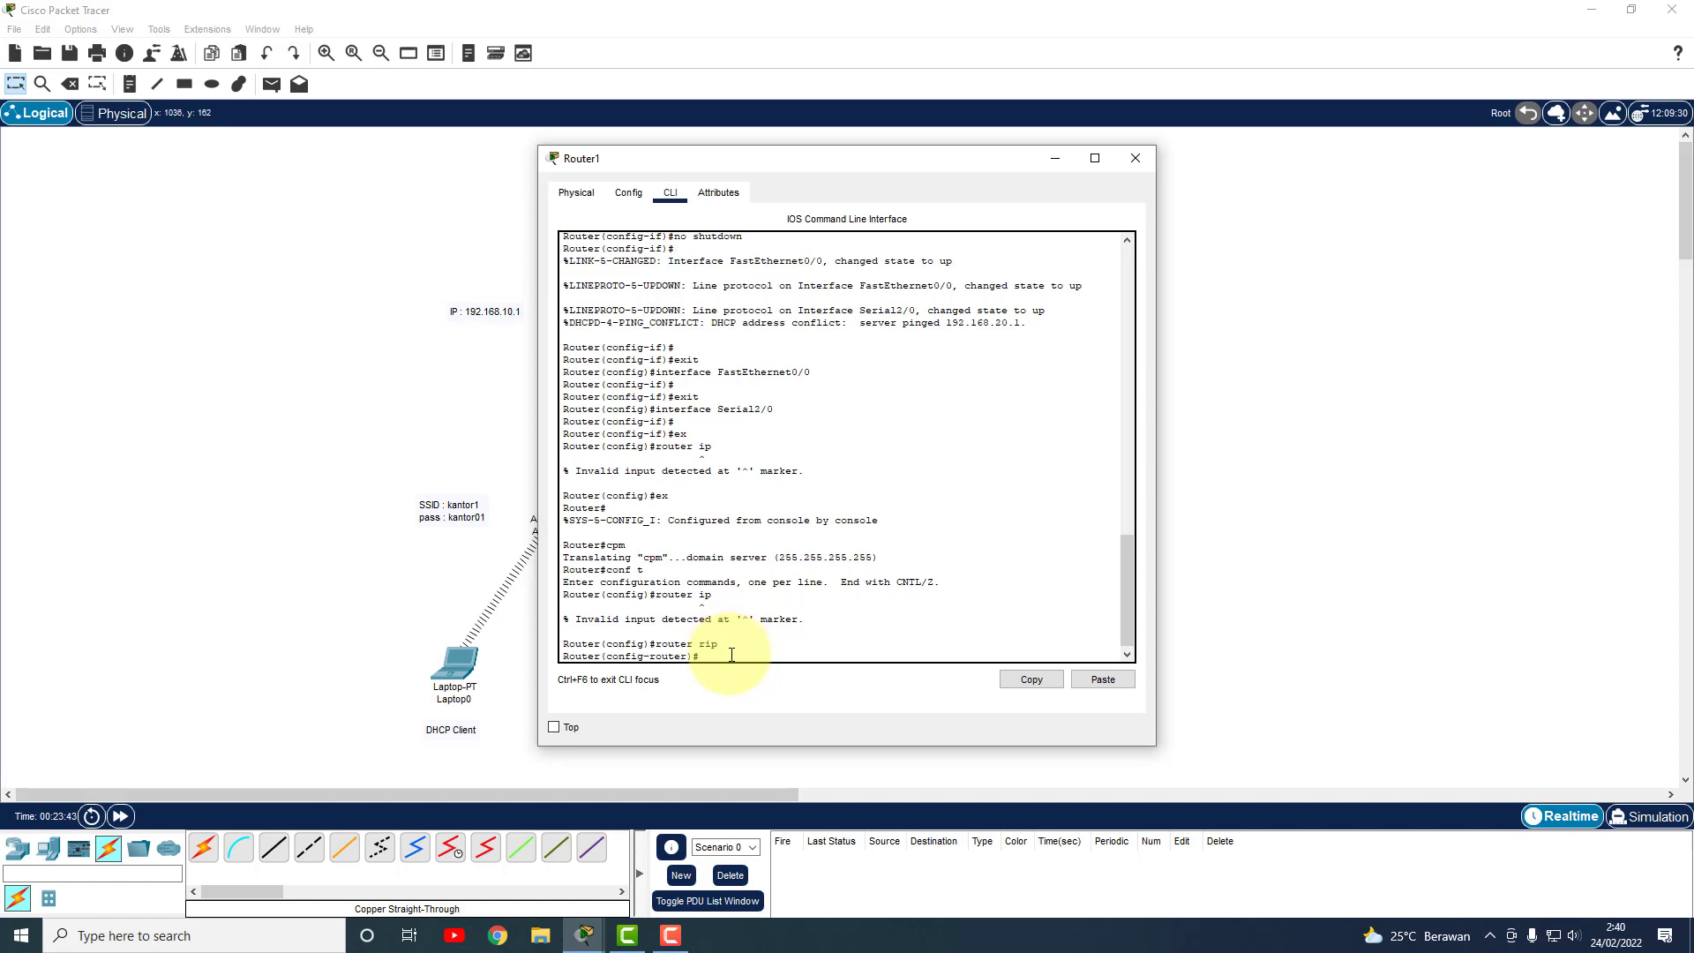
# Add RIP network statements for 10.10.10.0, 192.168.20.0 and 192.168.10.0 on Router1.
pyautogui.write('network 10.10.10.0')
pyautogui.press('Return')
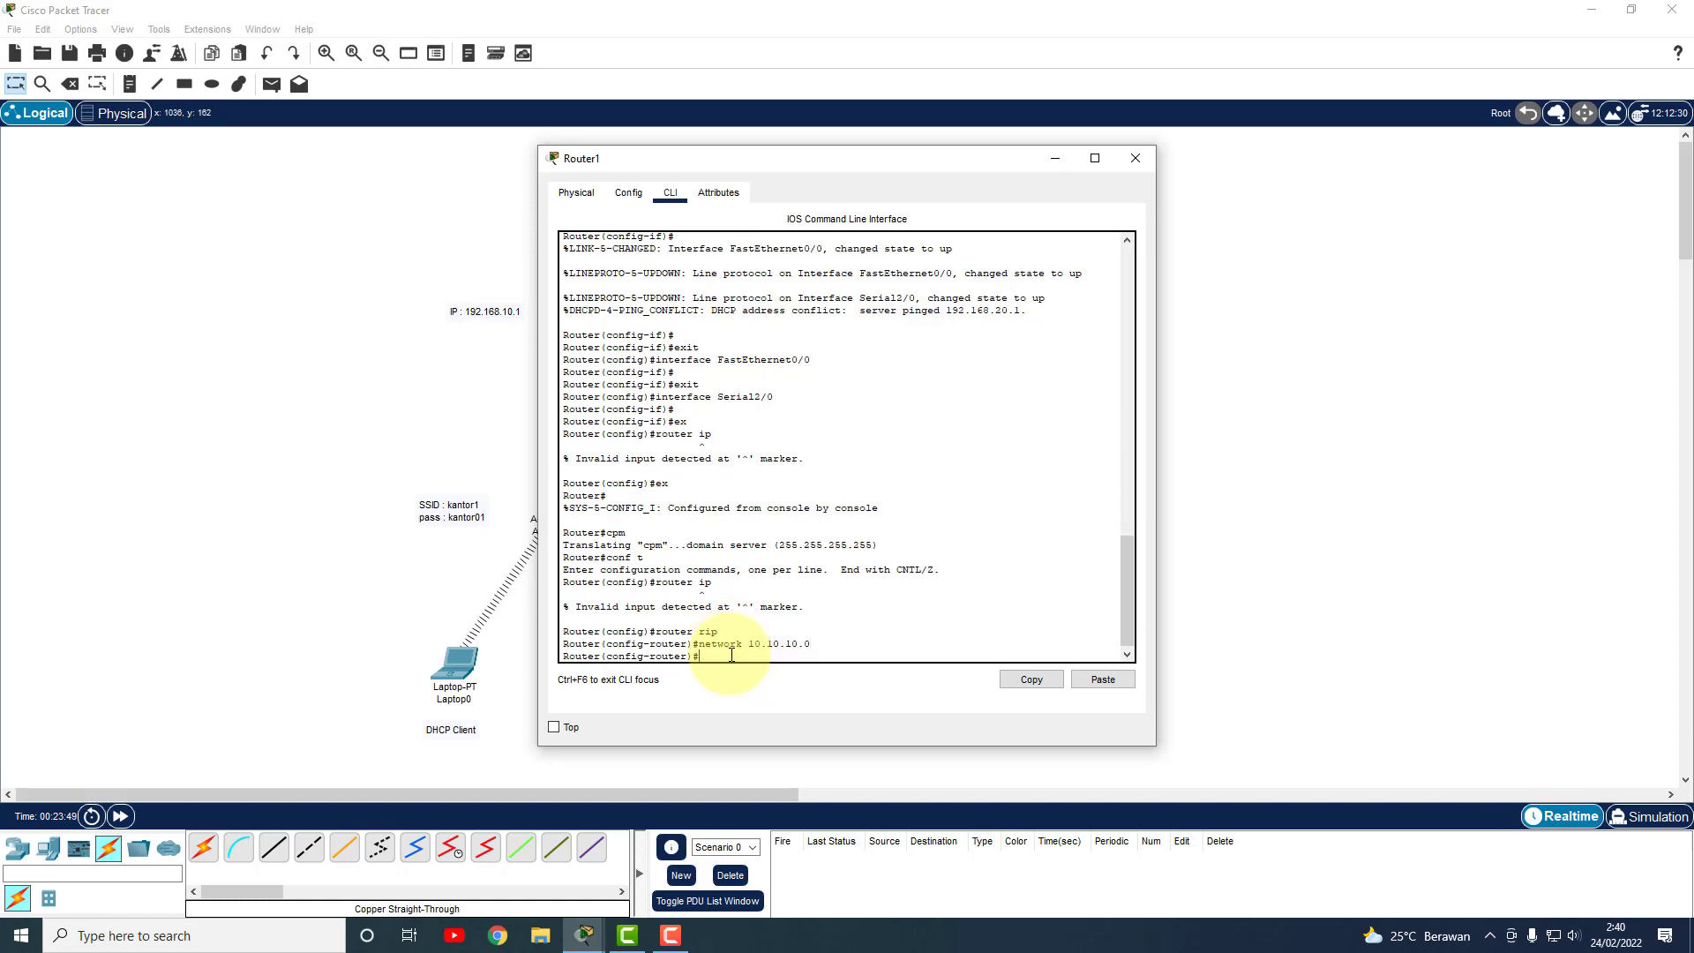
pyautogui.write('network 192.168.20.0')
pyautogui.press('Return')
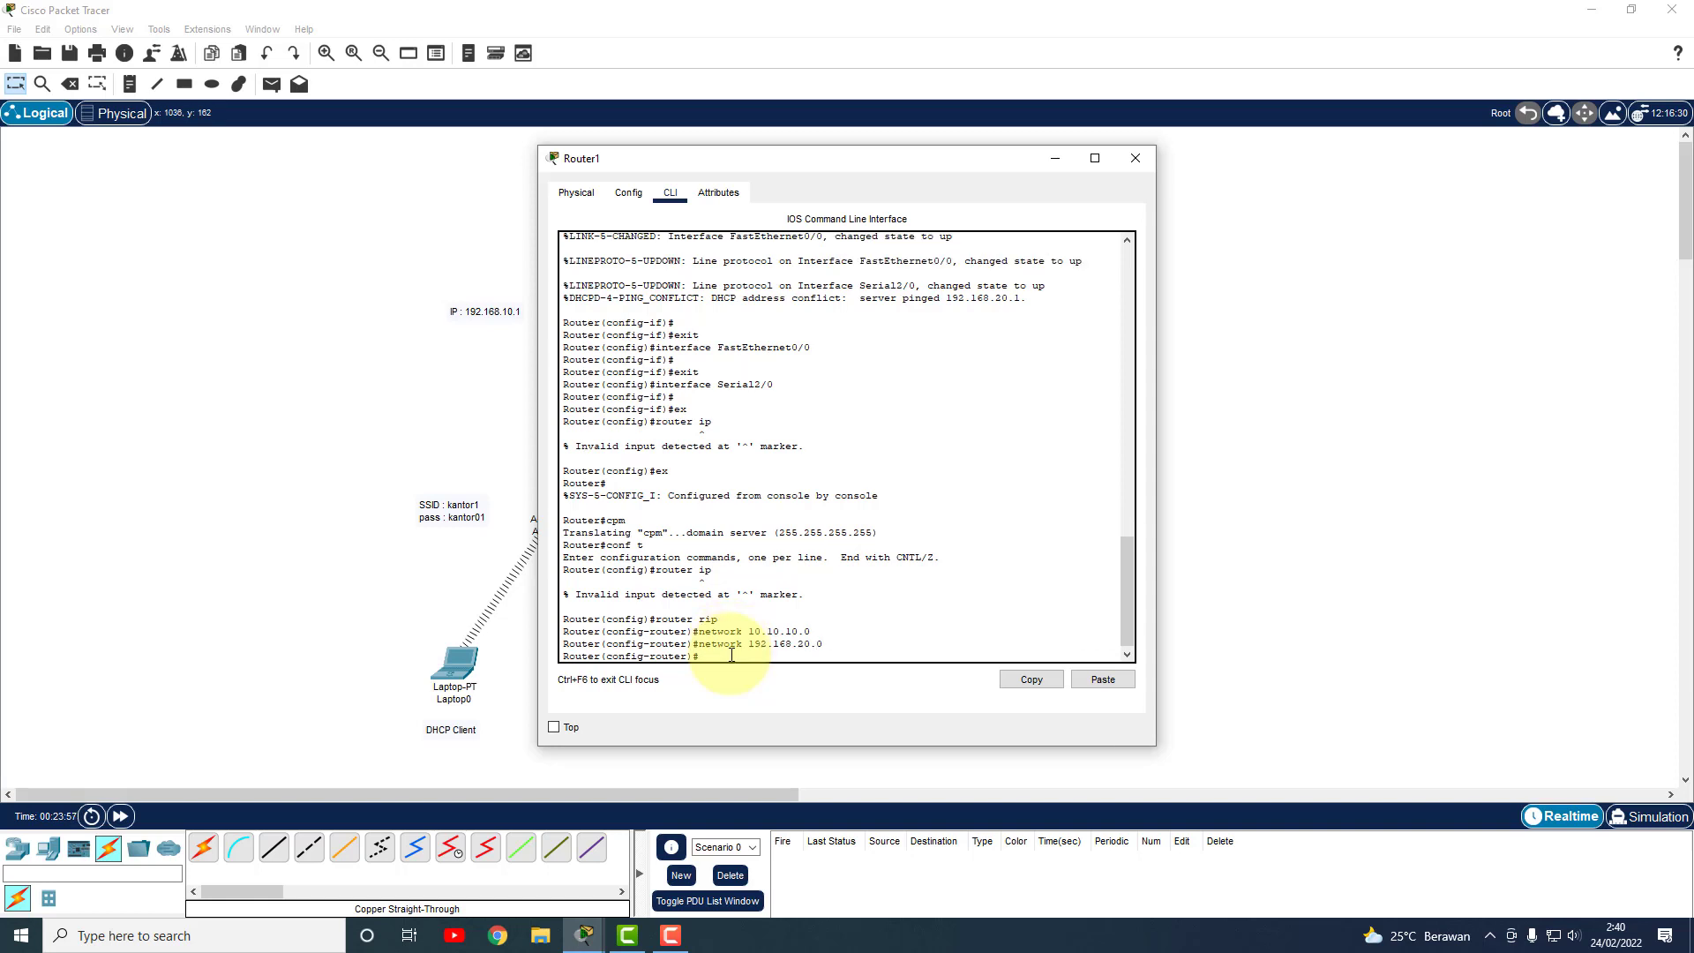
pyautogui.press('Return')
pyautogui.write('net')
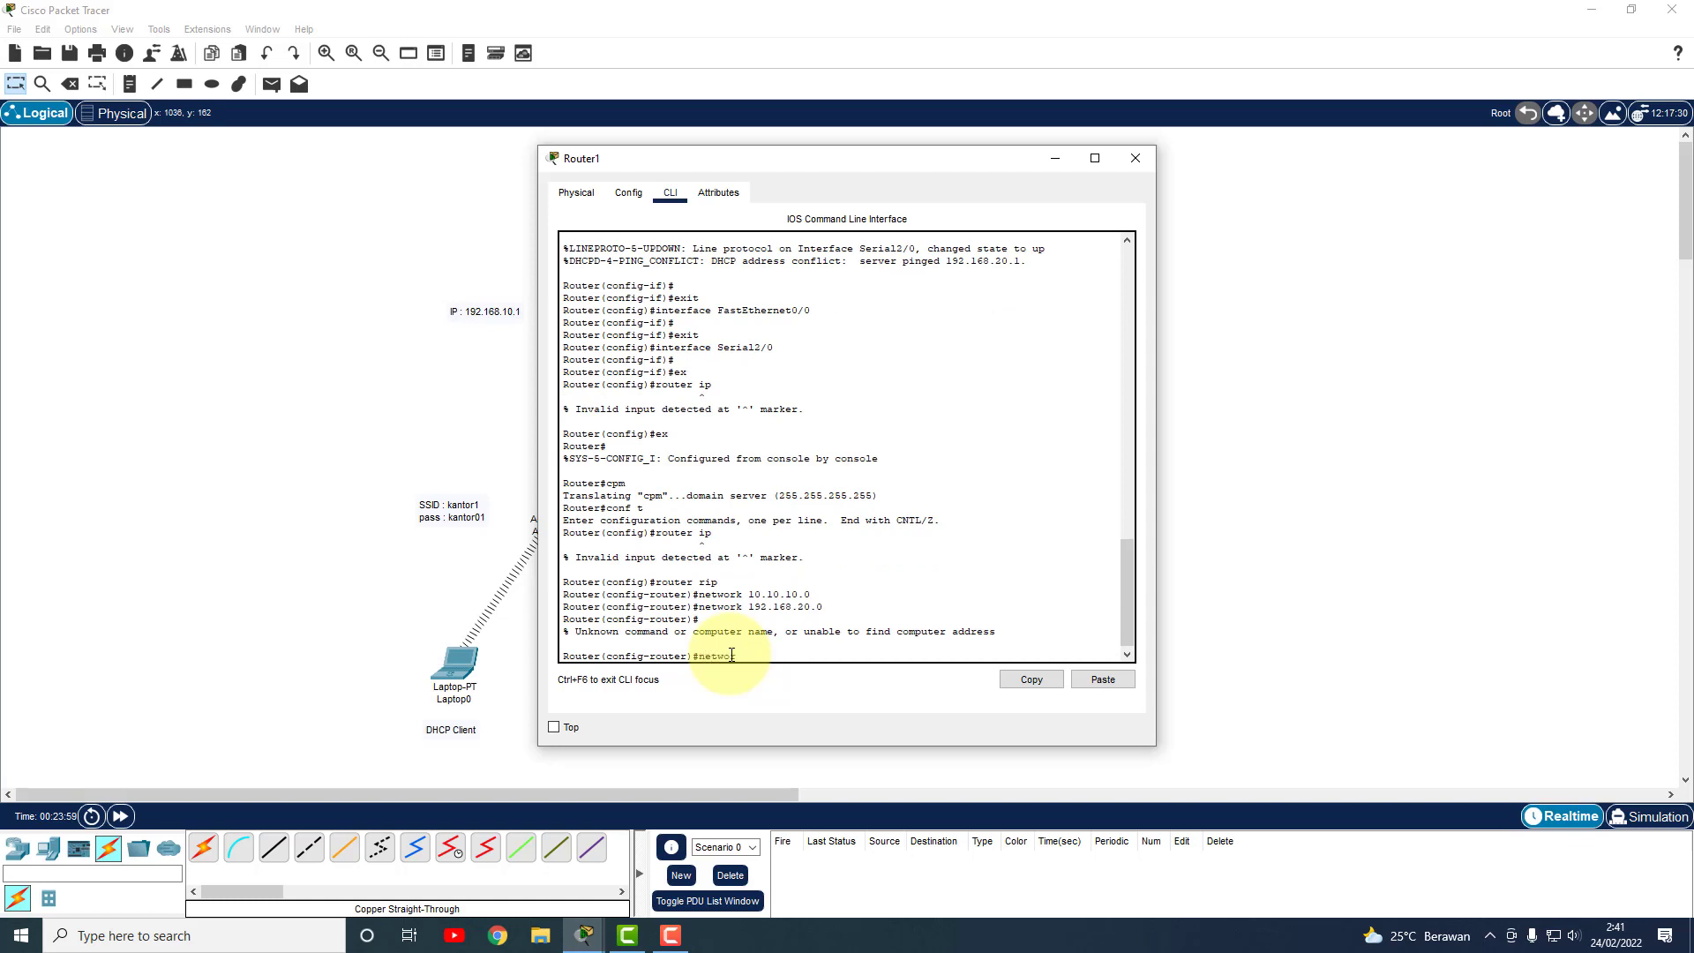
pyautogui.write('work 192.168.')
pyautogui.write('20')
pyautogui.press('Return')
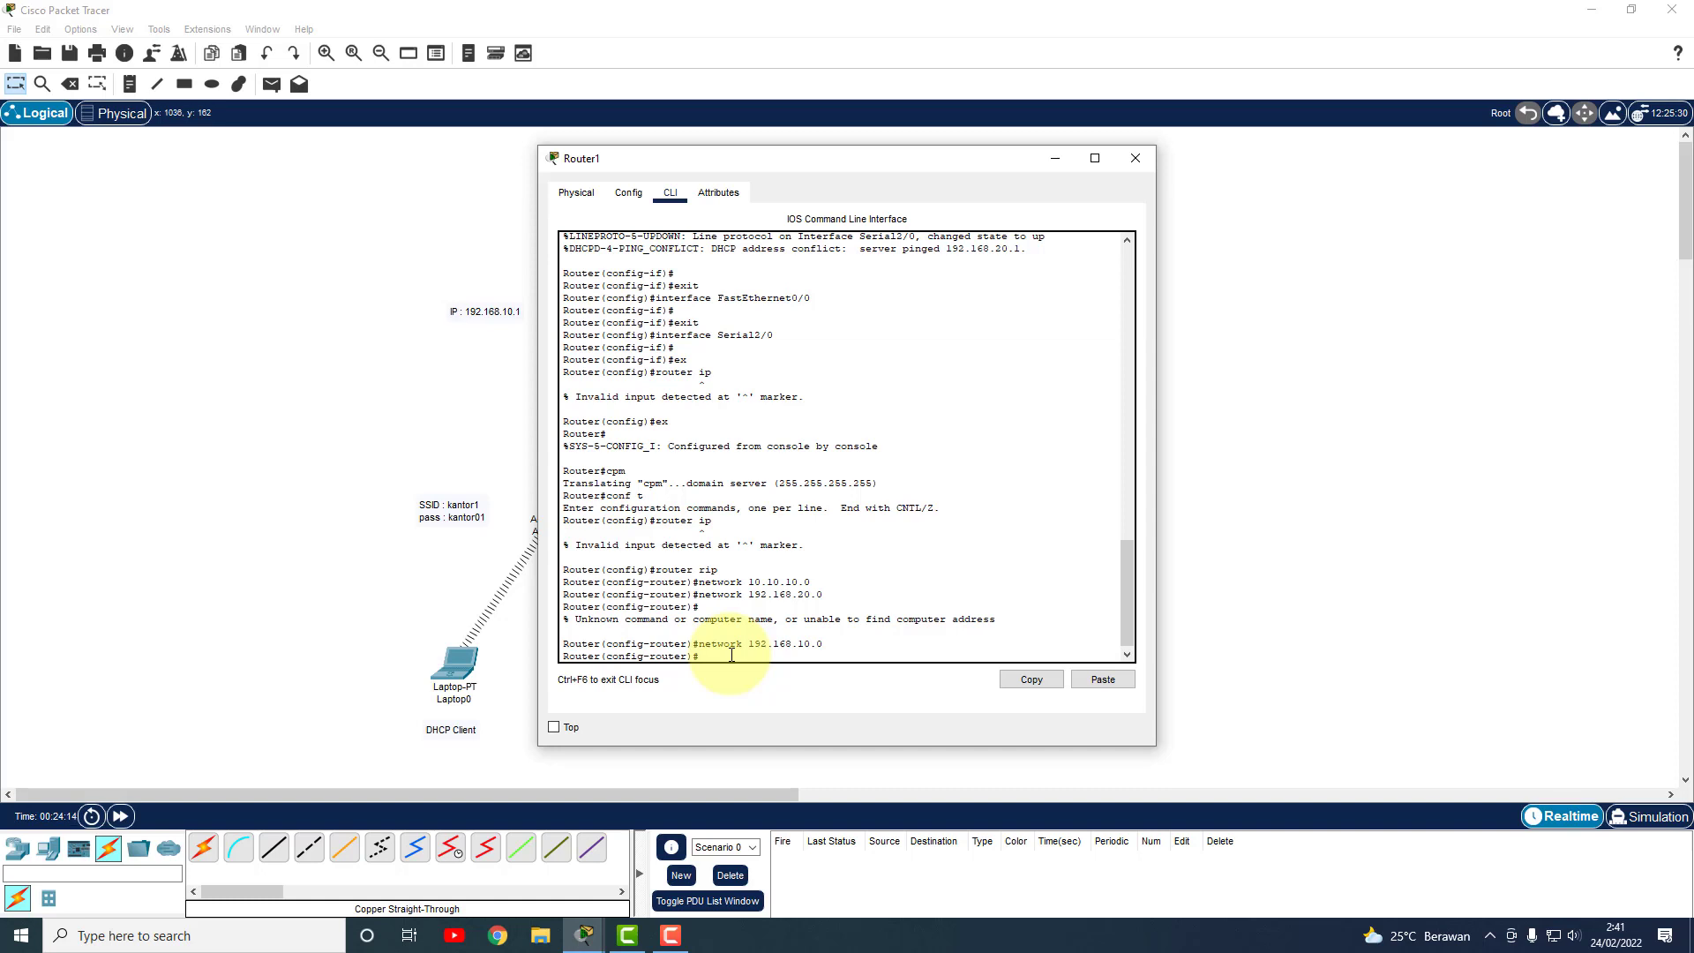
pyautogui.write('network 192.168.20.0')
pyautogui.press('Return')
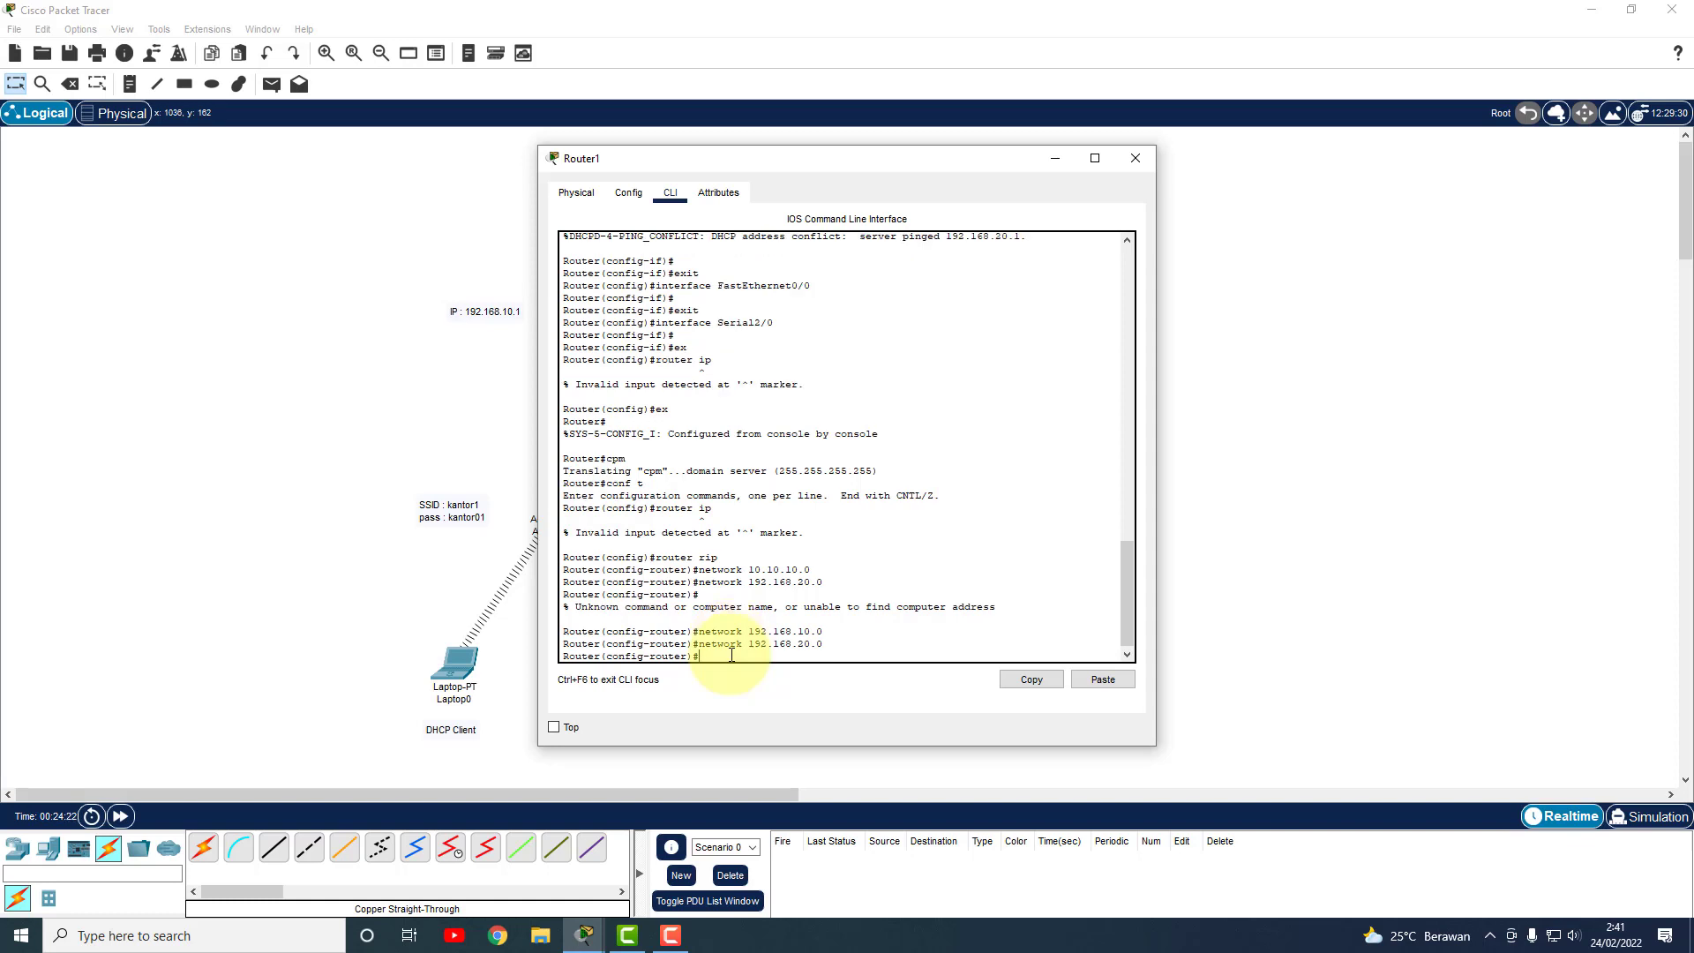
# Exit back to privileged mode and save Router1's configuration with write.
pyautogui.write('ex')
pyautogui.press('Return')
pyautogui.write('ex')
pyautogui.press('Return')
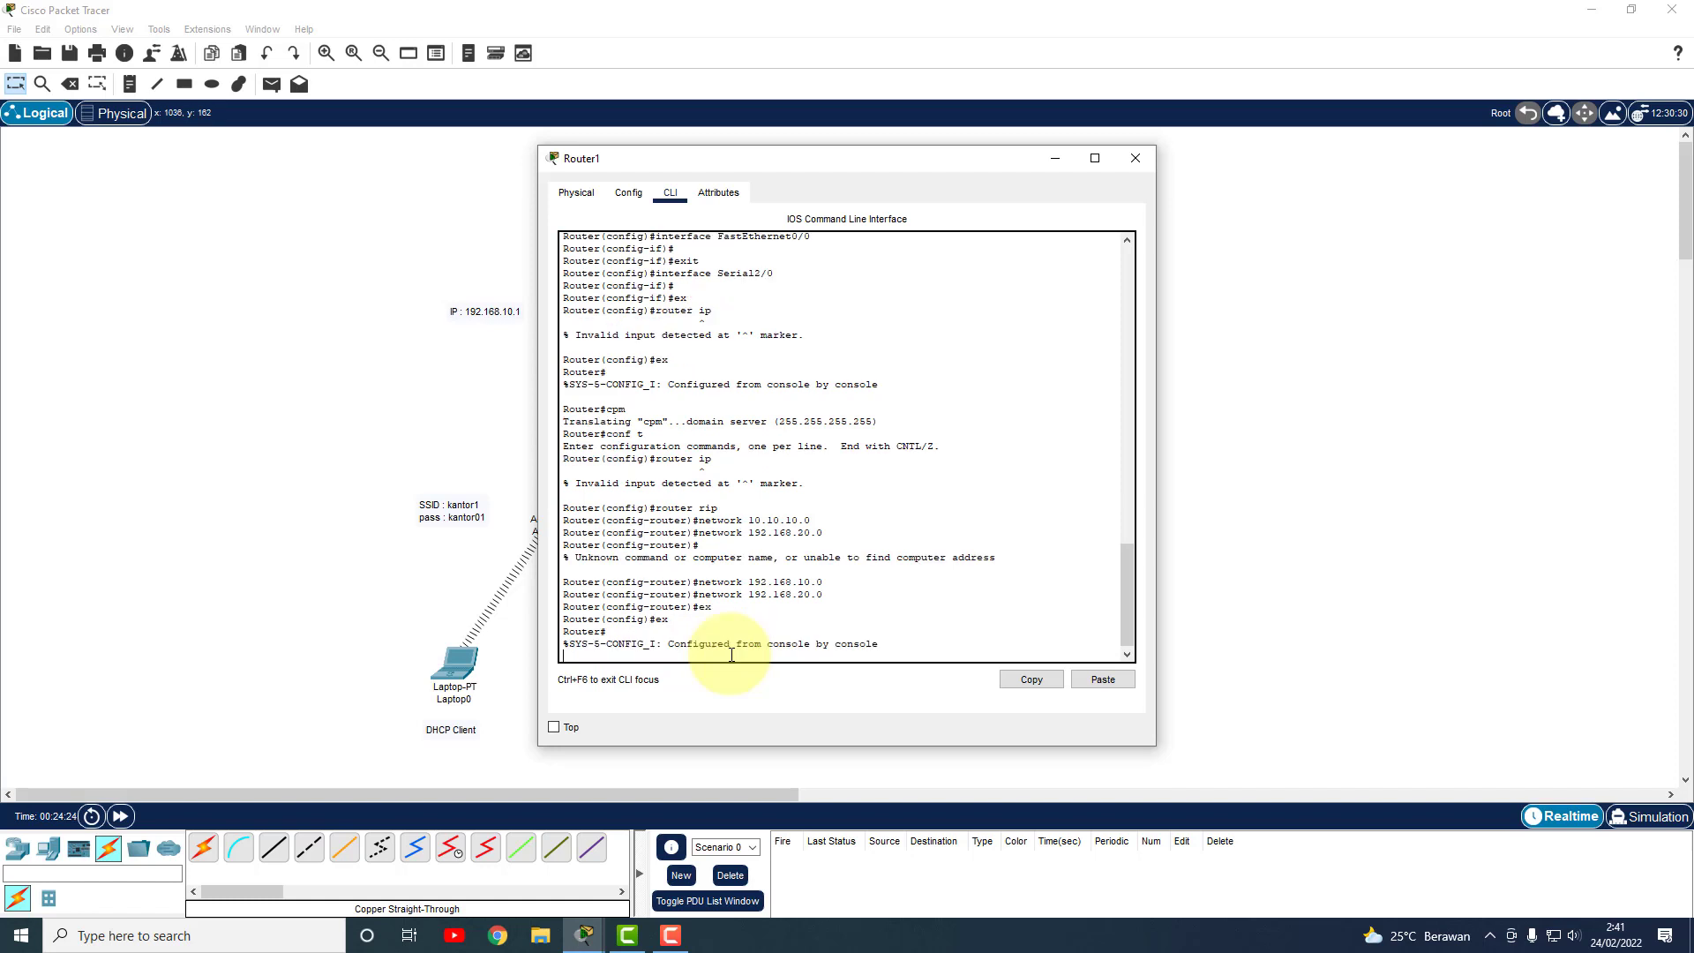
pyautogui.press('BackSpace')
pyautogui.press('Return')
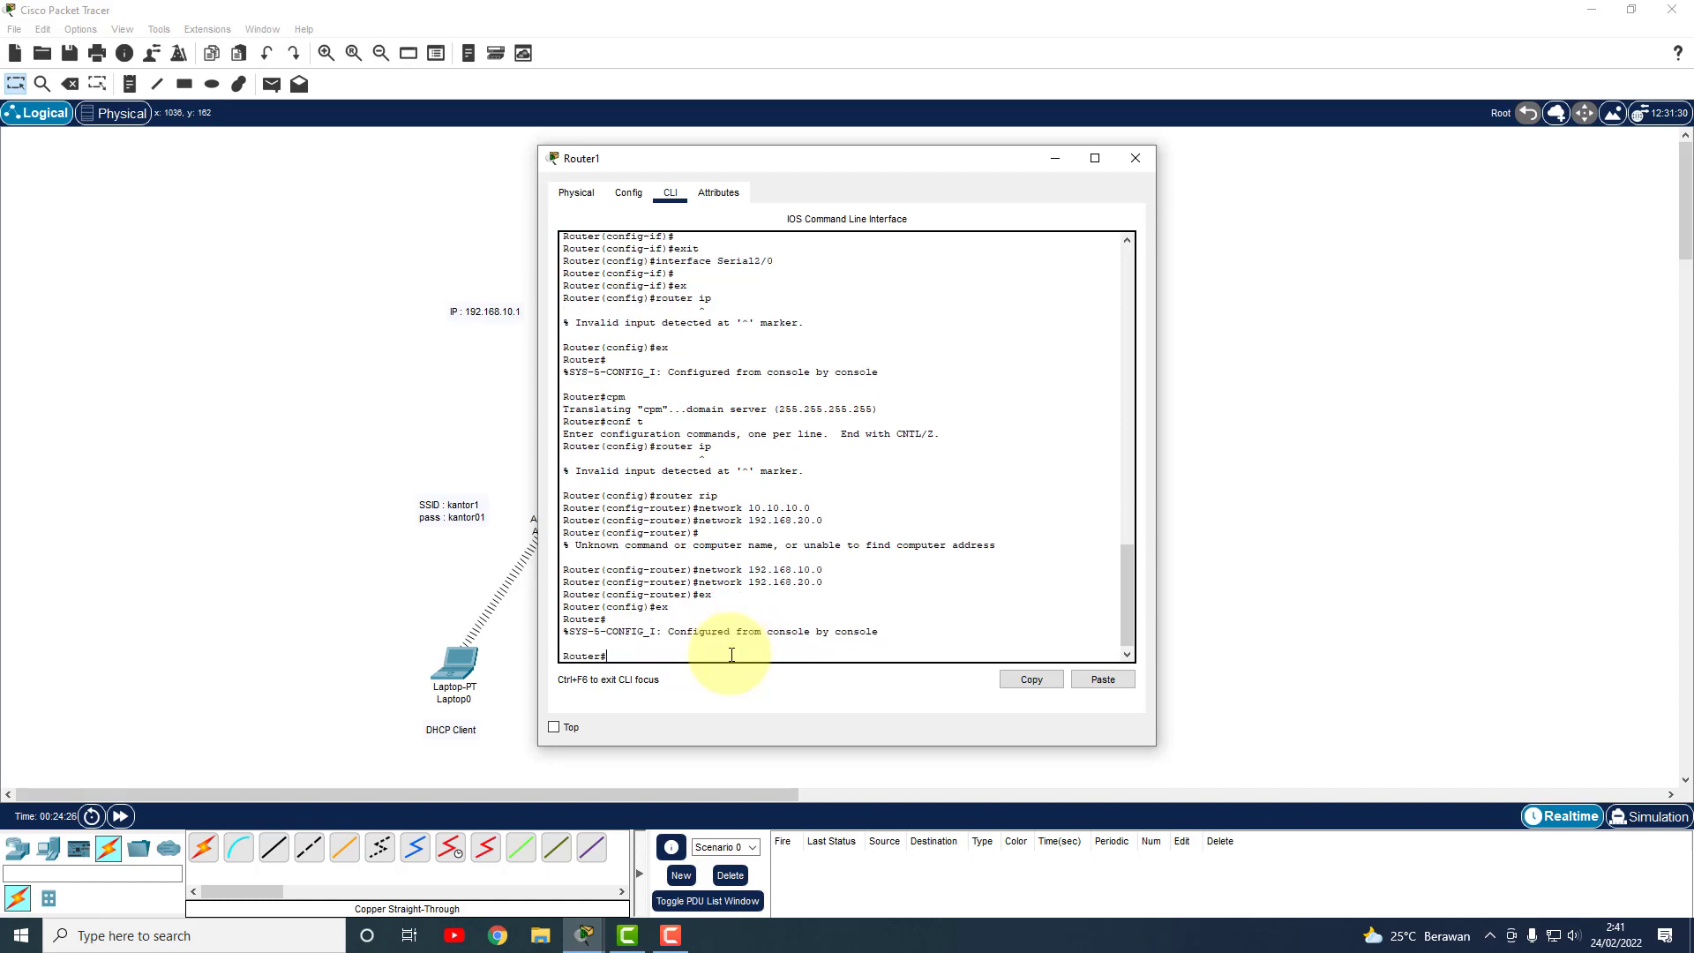
pyautogui.write('write')
pyautogui.press('Return')
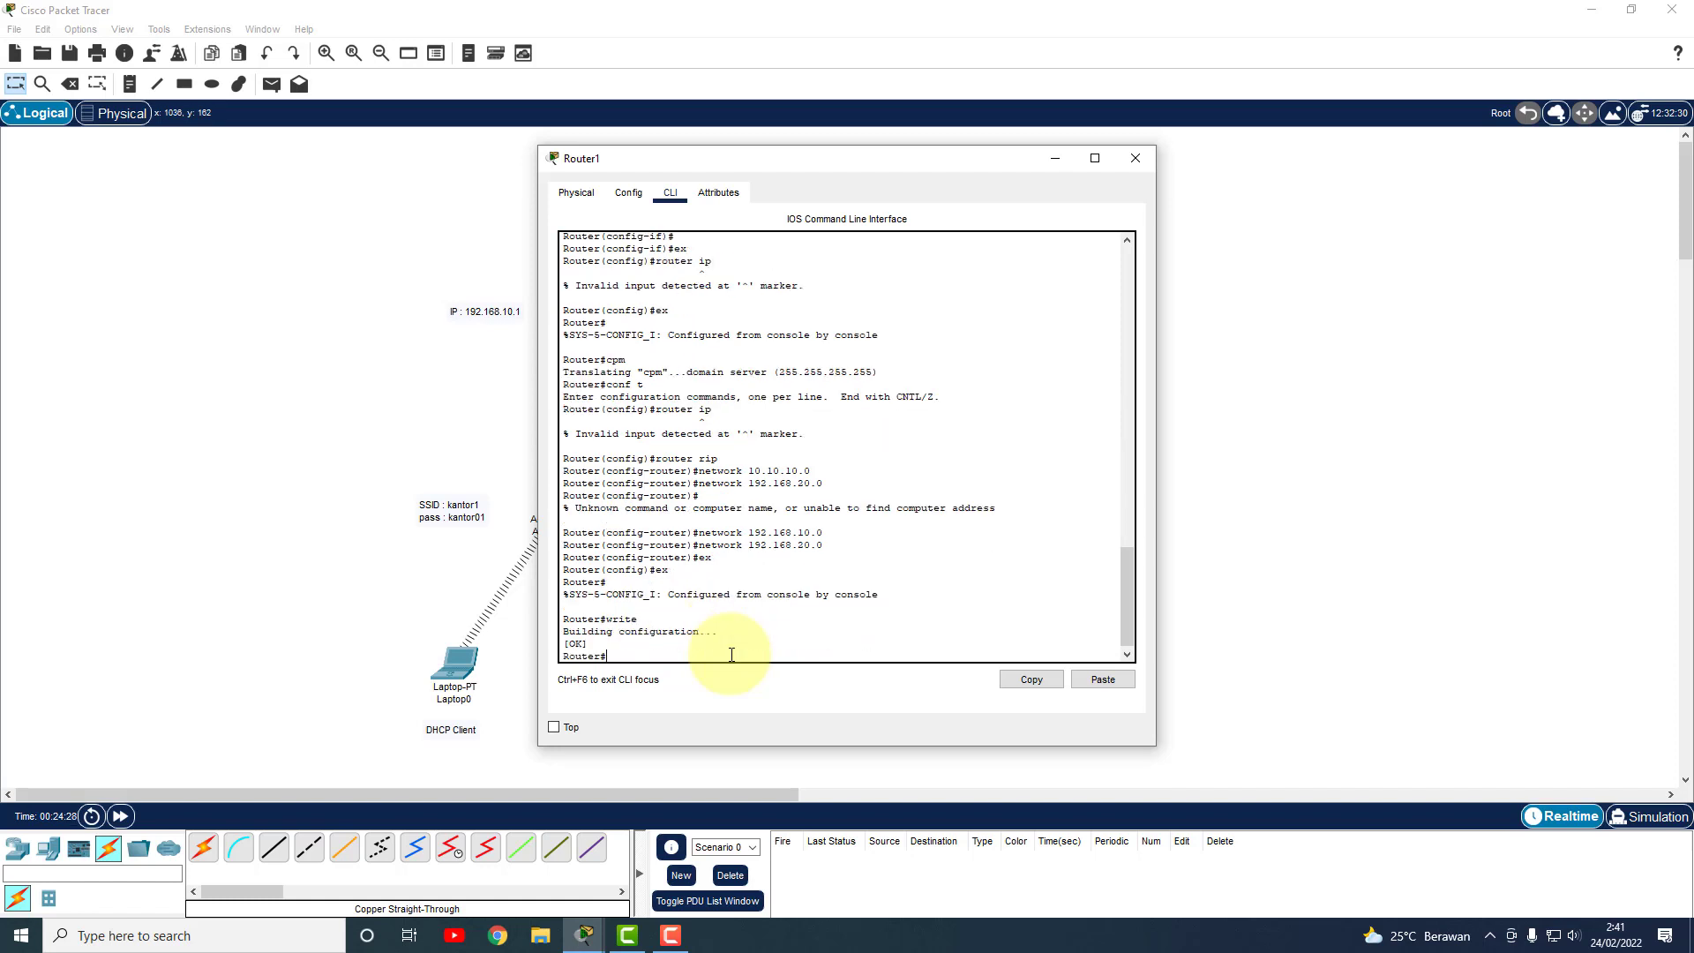
# Ping Smartphone0 from Laptop1 and Tablet PC0 from Laptop0 with simple PDUs; both succeed.
pyautogui.click(1136, 158)
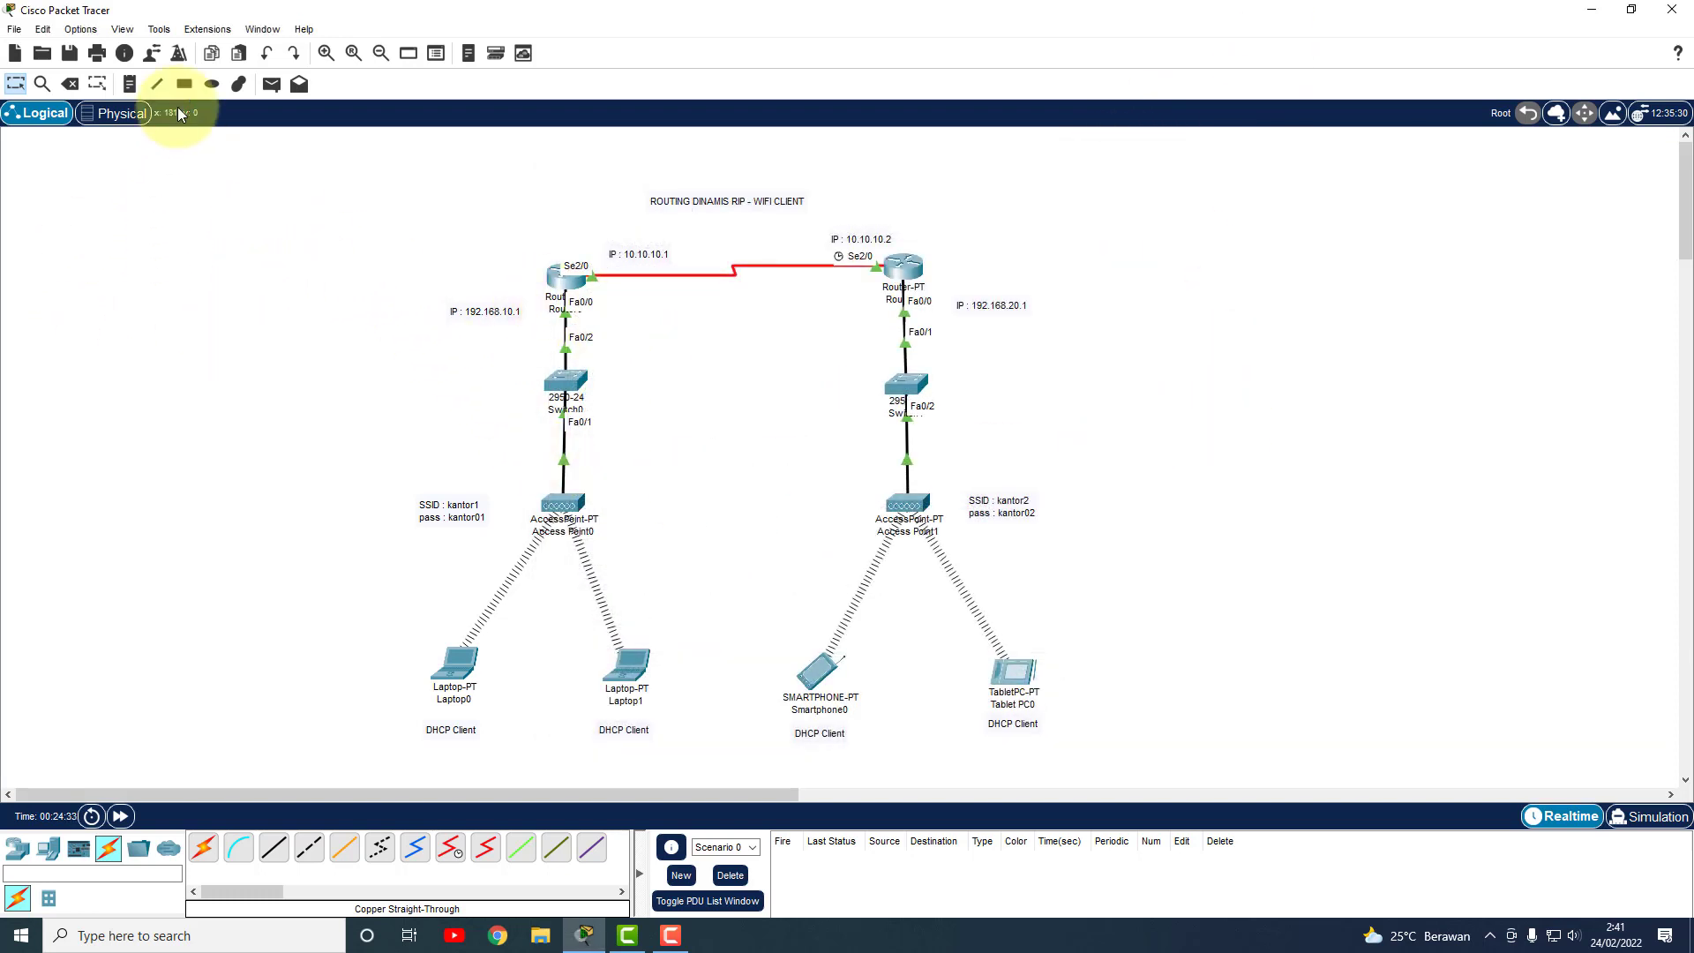
pyautogui.click(268, 85)
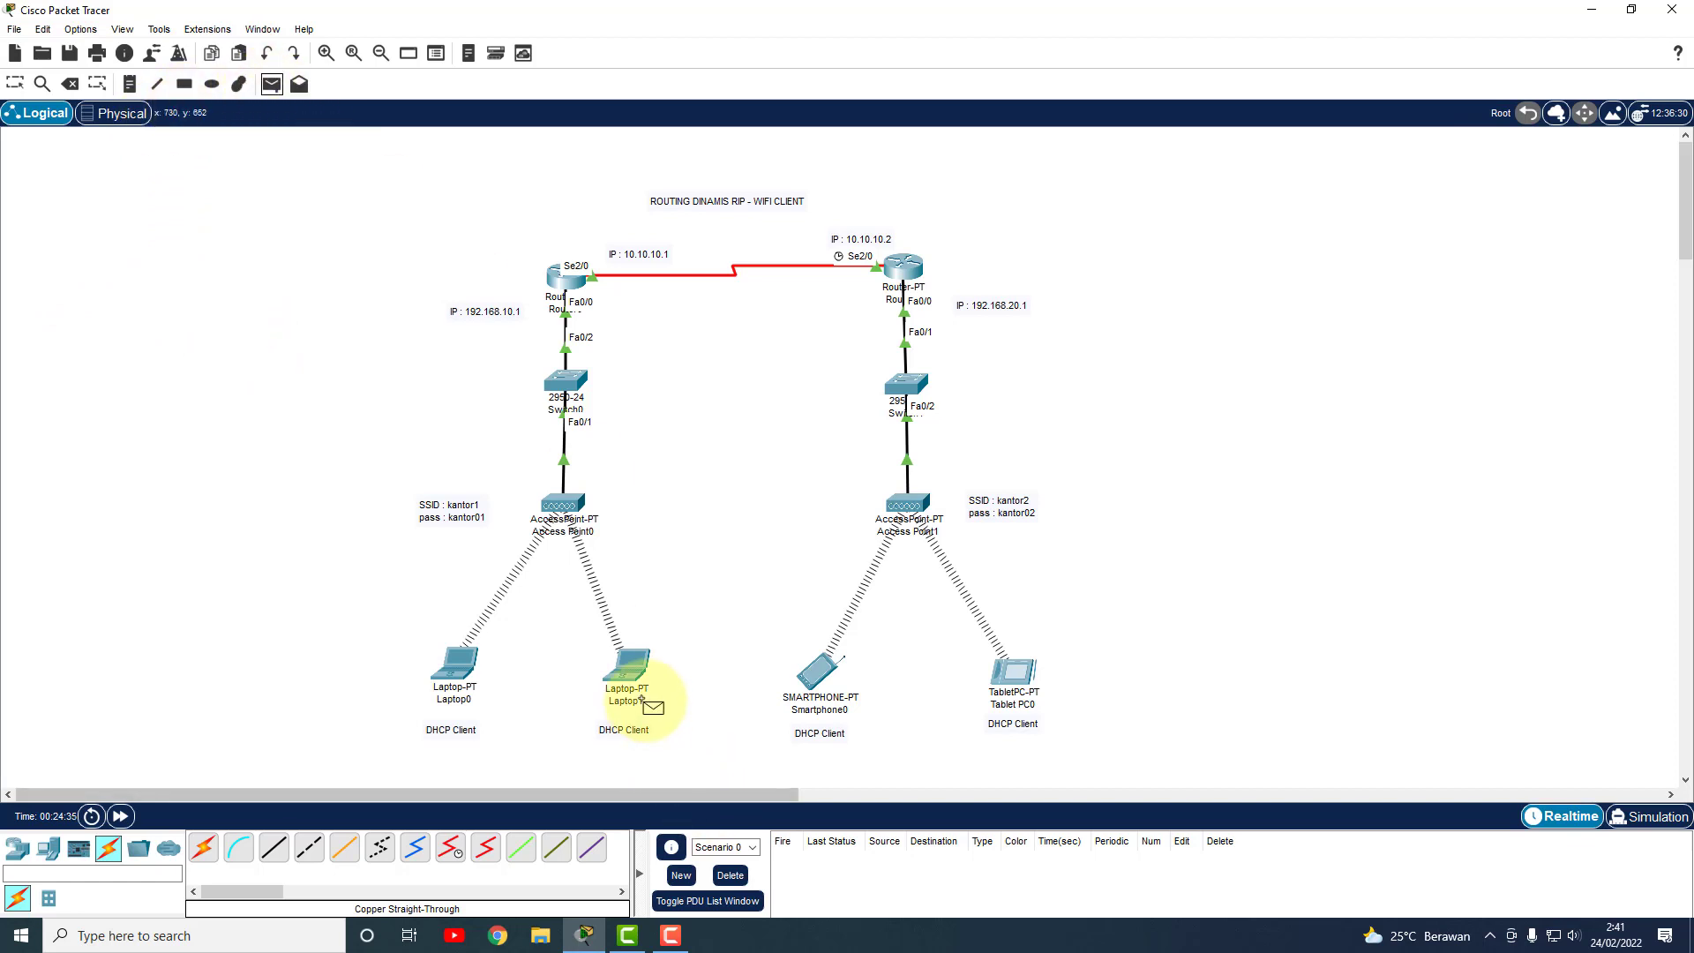
pyautogui.click(630, 667)
pyautogui.click(837, 672)
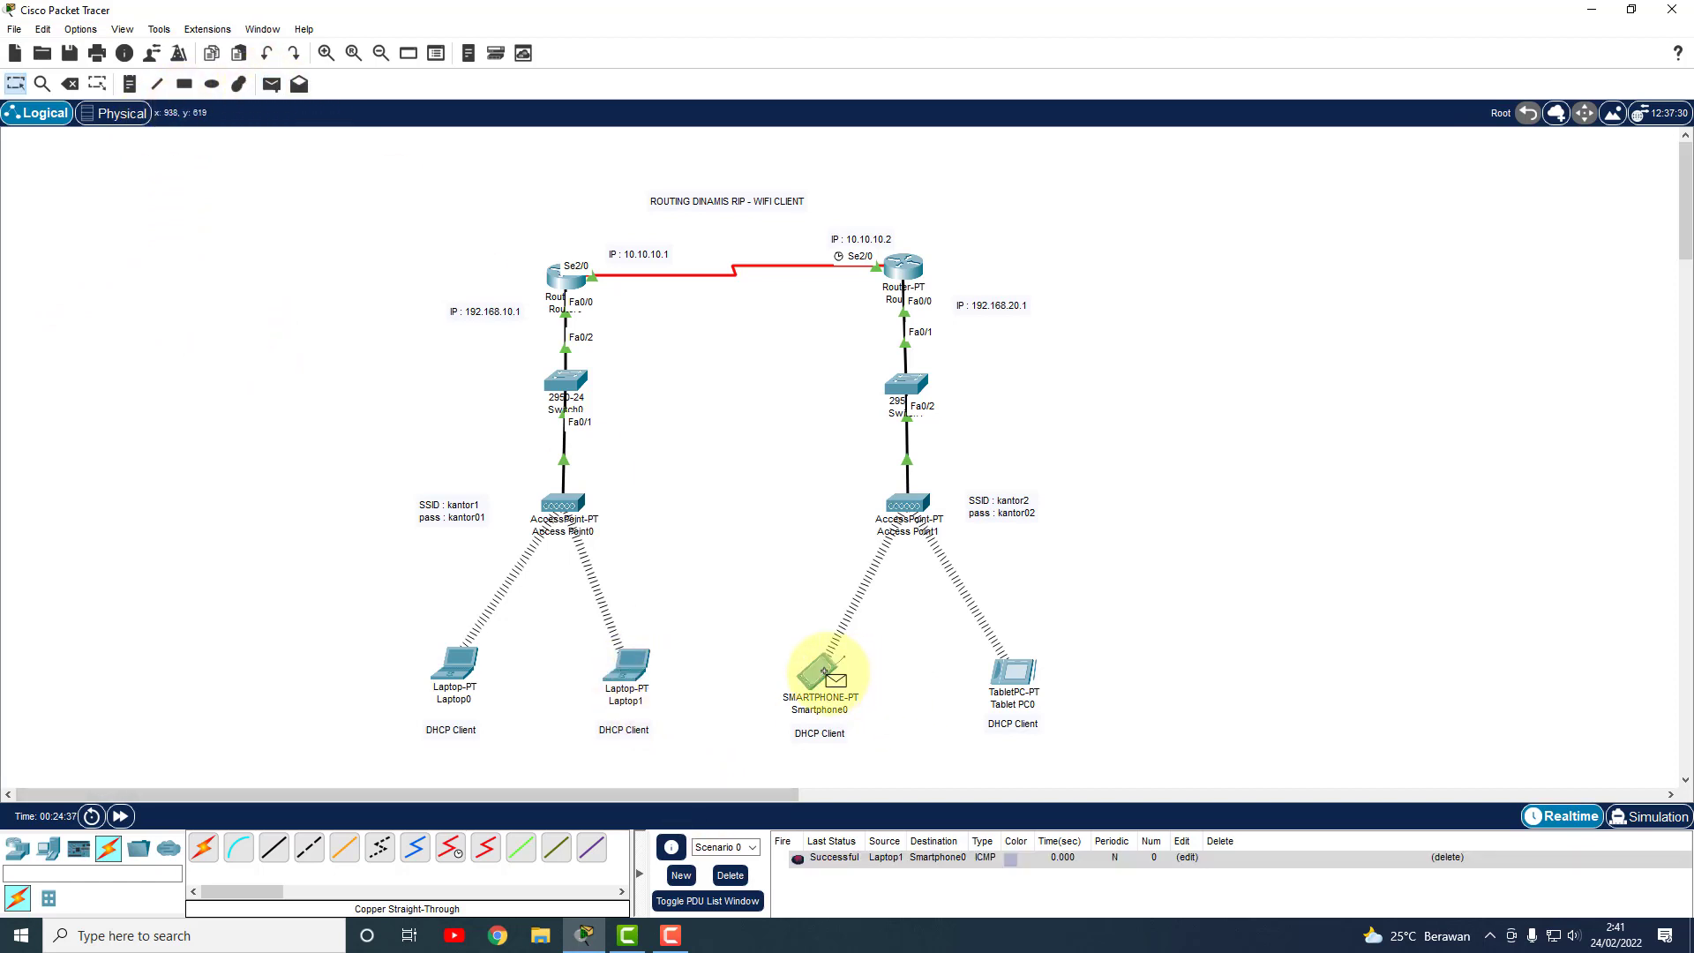
pyautogui.click(269, 83)
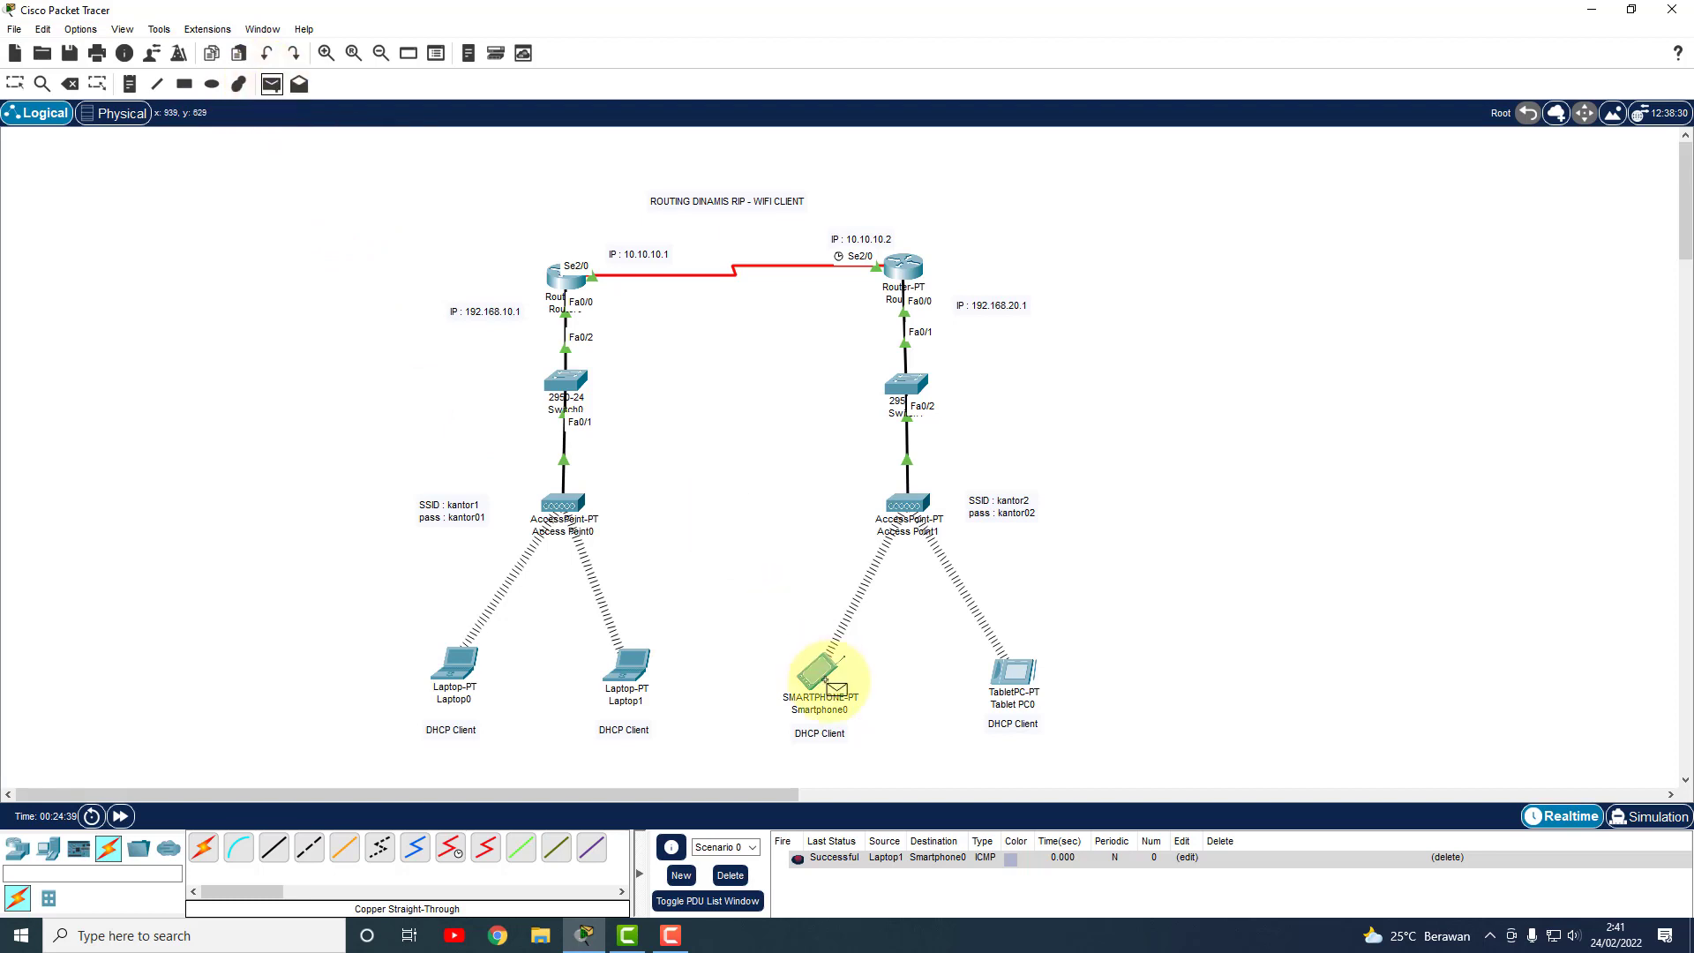
pyautogui.click(459, 664)
pyautogui.click(1013, 671)
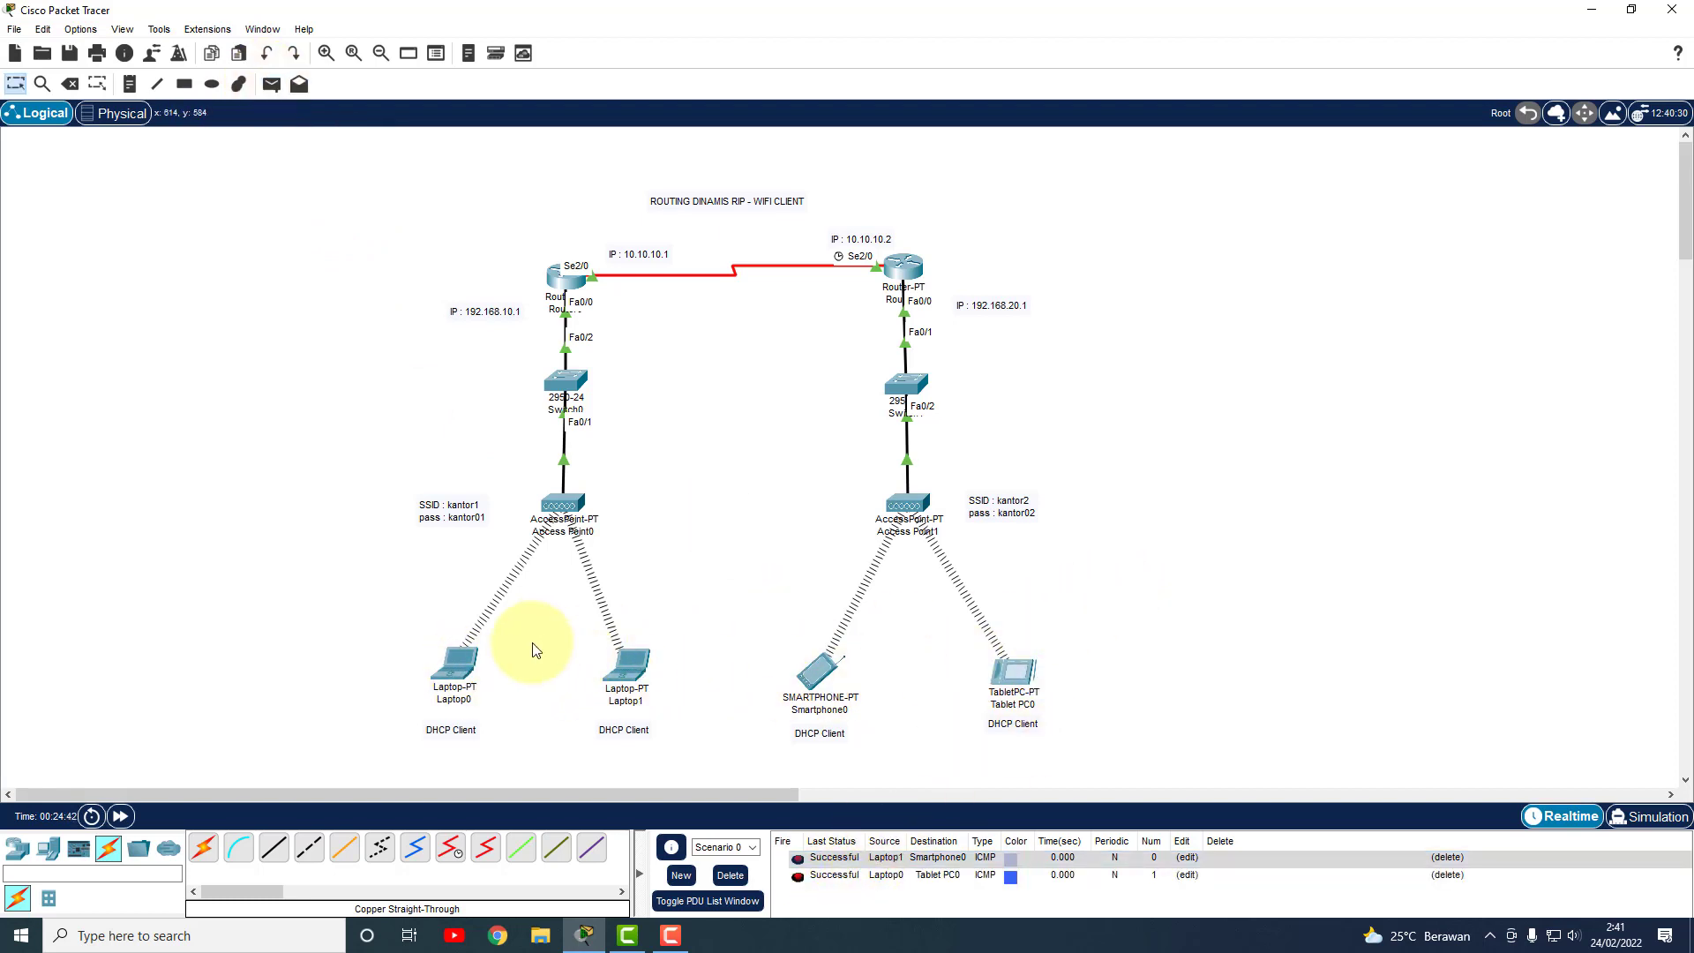
# Check Smartphone0's IP, then run ipconfig and ping 192.168.20.3 from Laptop0's command prompt.
pyautogui.click(812, 673)
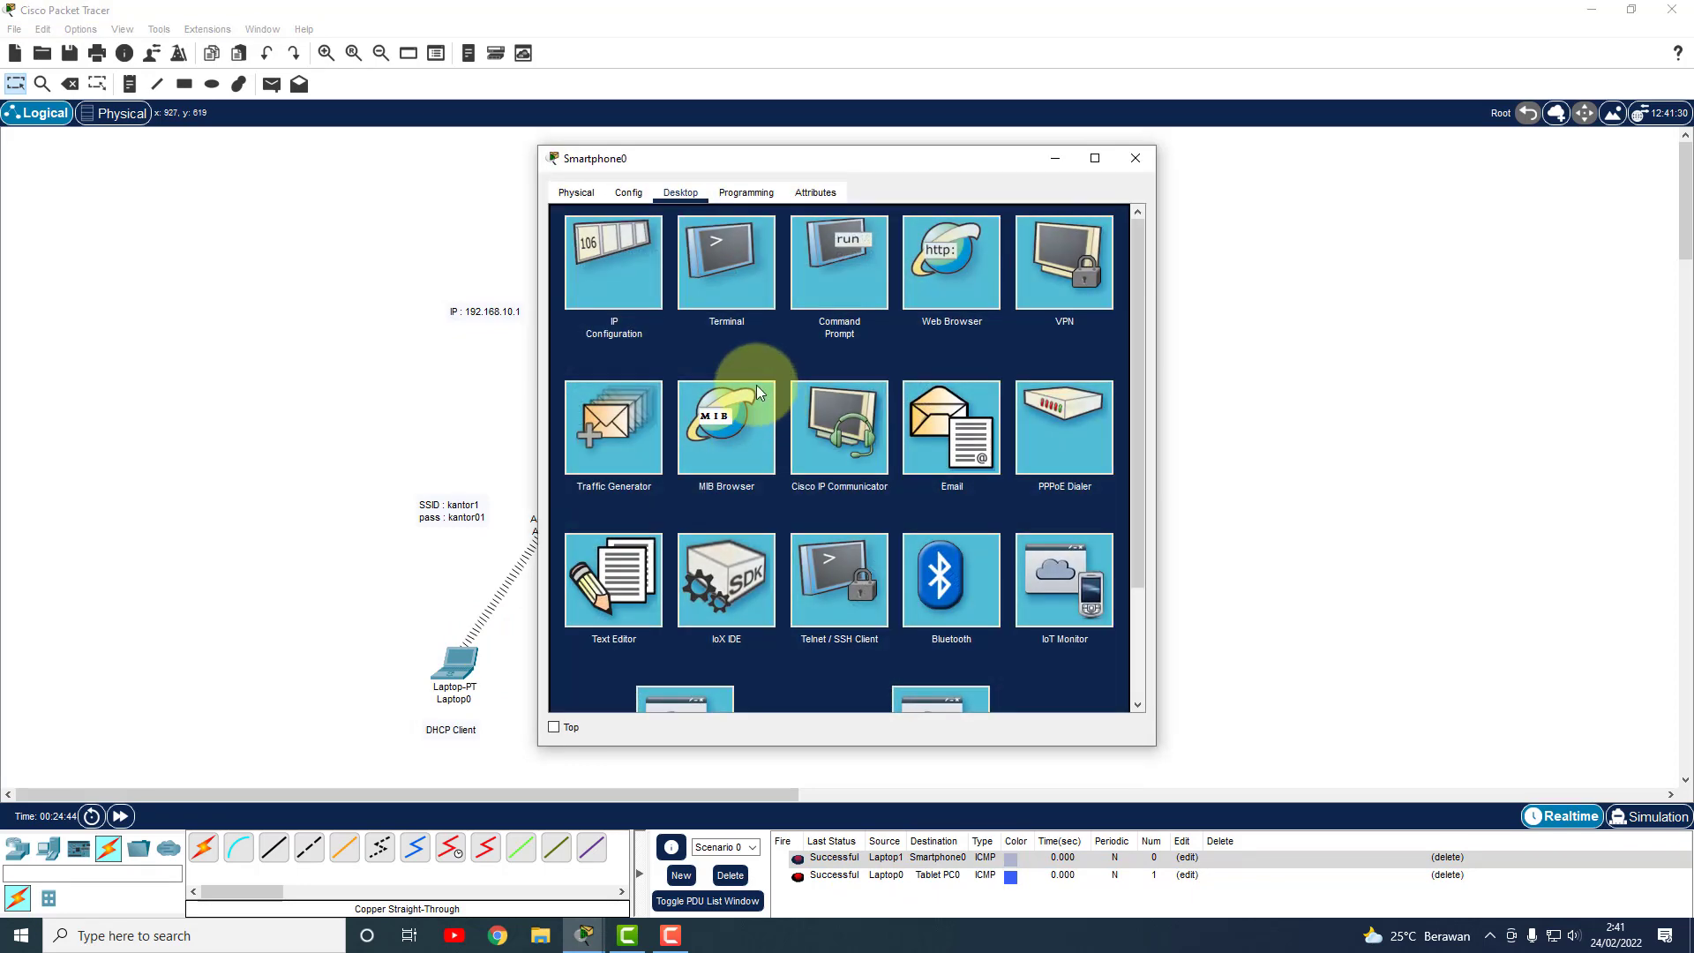
pyautogui.click(622, 256)
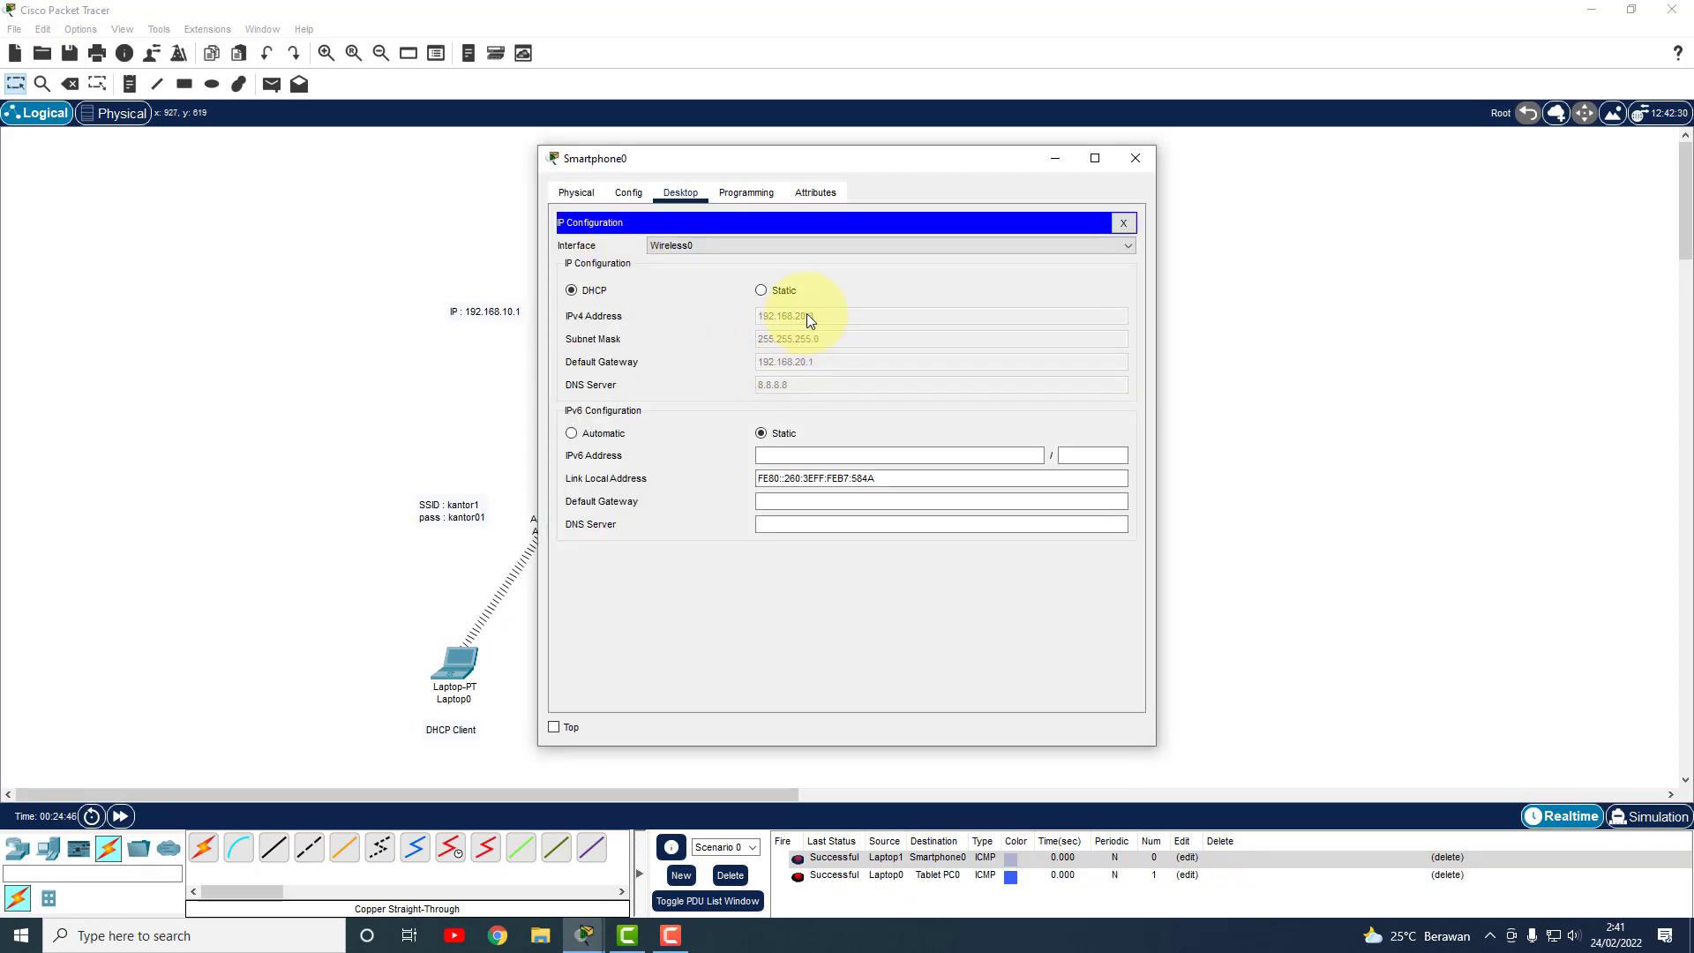
pyautogui.click(1136, 158)
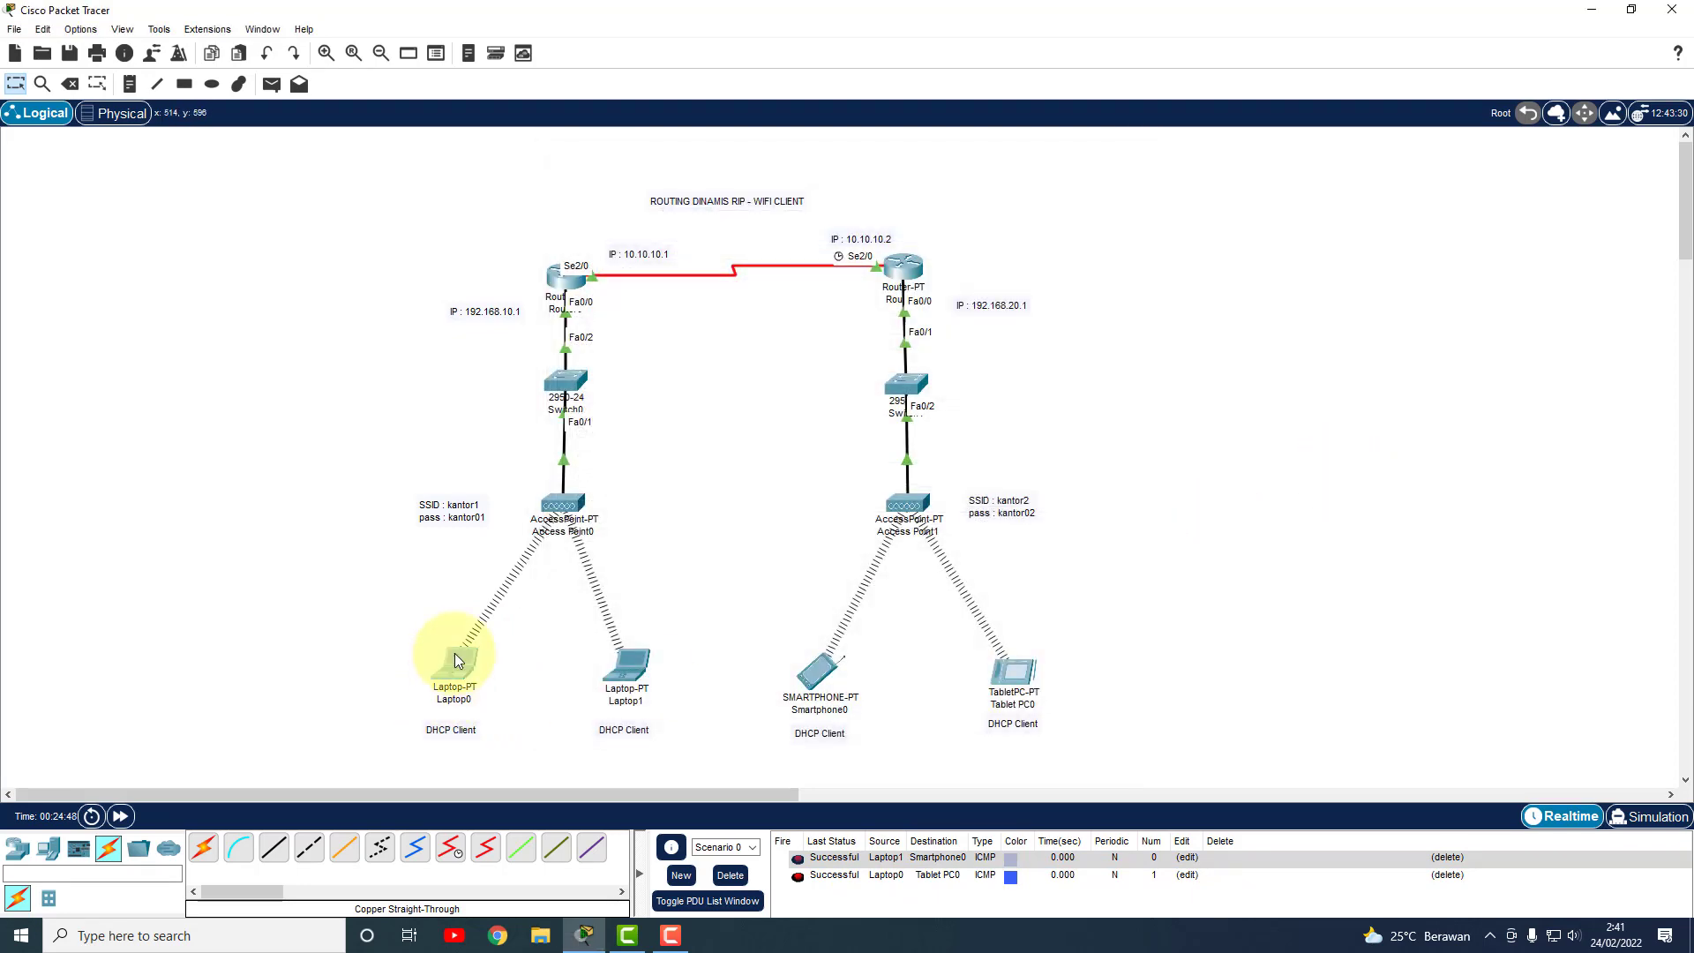
pyautogui.click(458, 661)
pyautogui.click(935, 268)
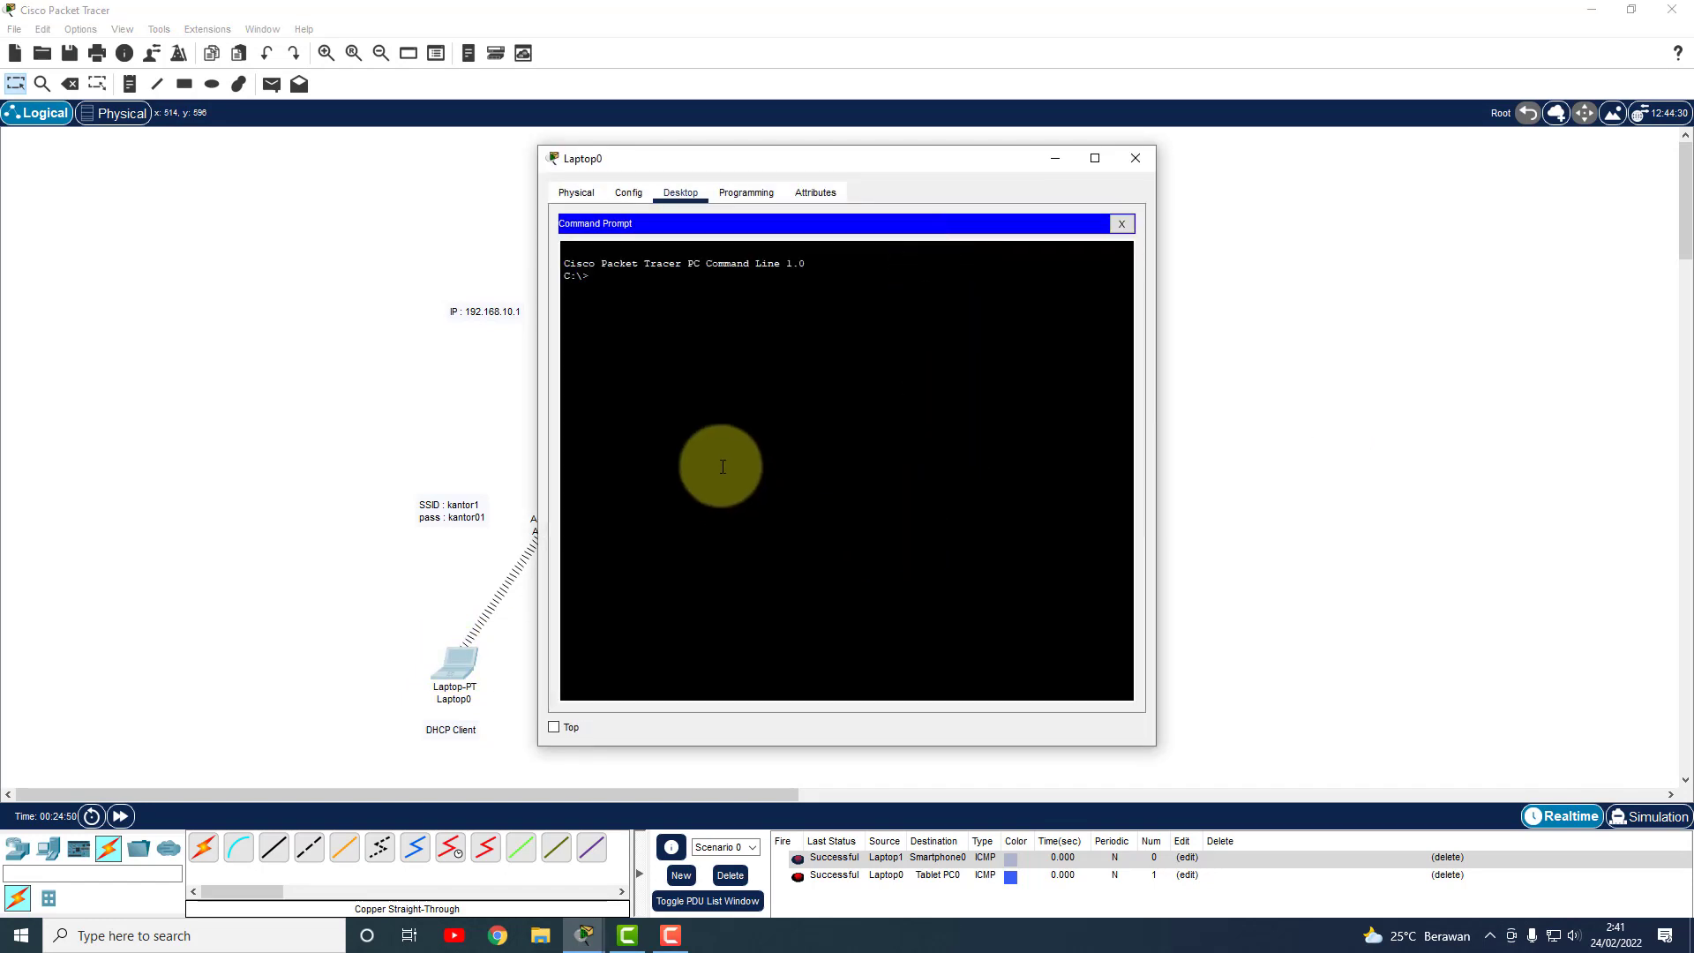
pyautogui.write('ipcongfig')
pyautogui.press('Return')
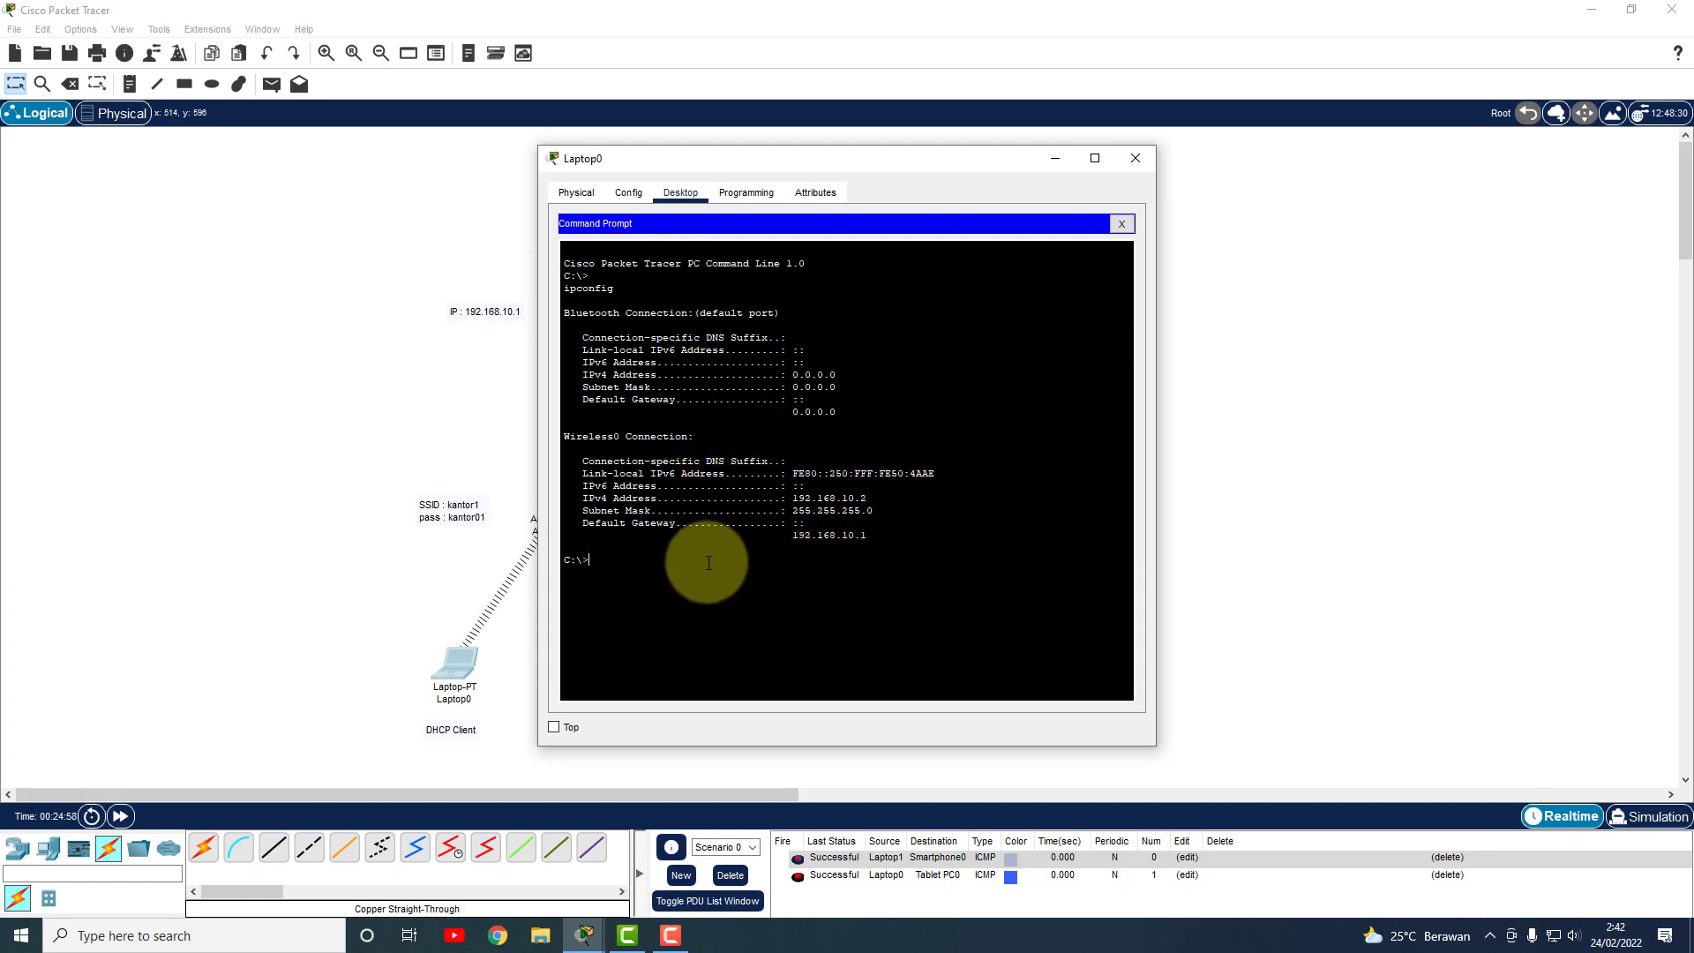
pyautogui.write('ping 192.168.20.3')
pyautogui.press('Return')
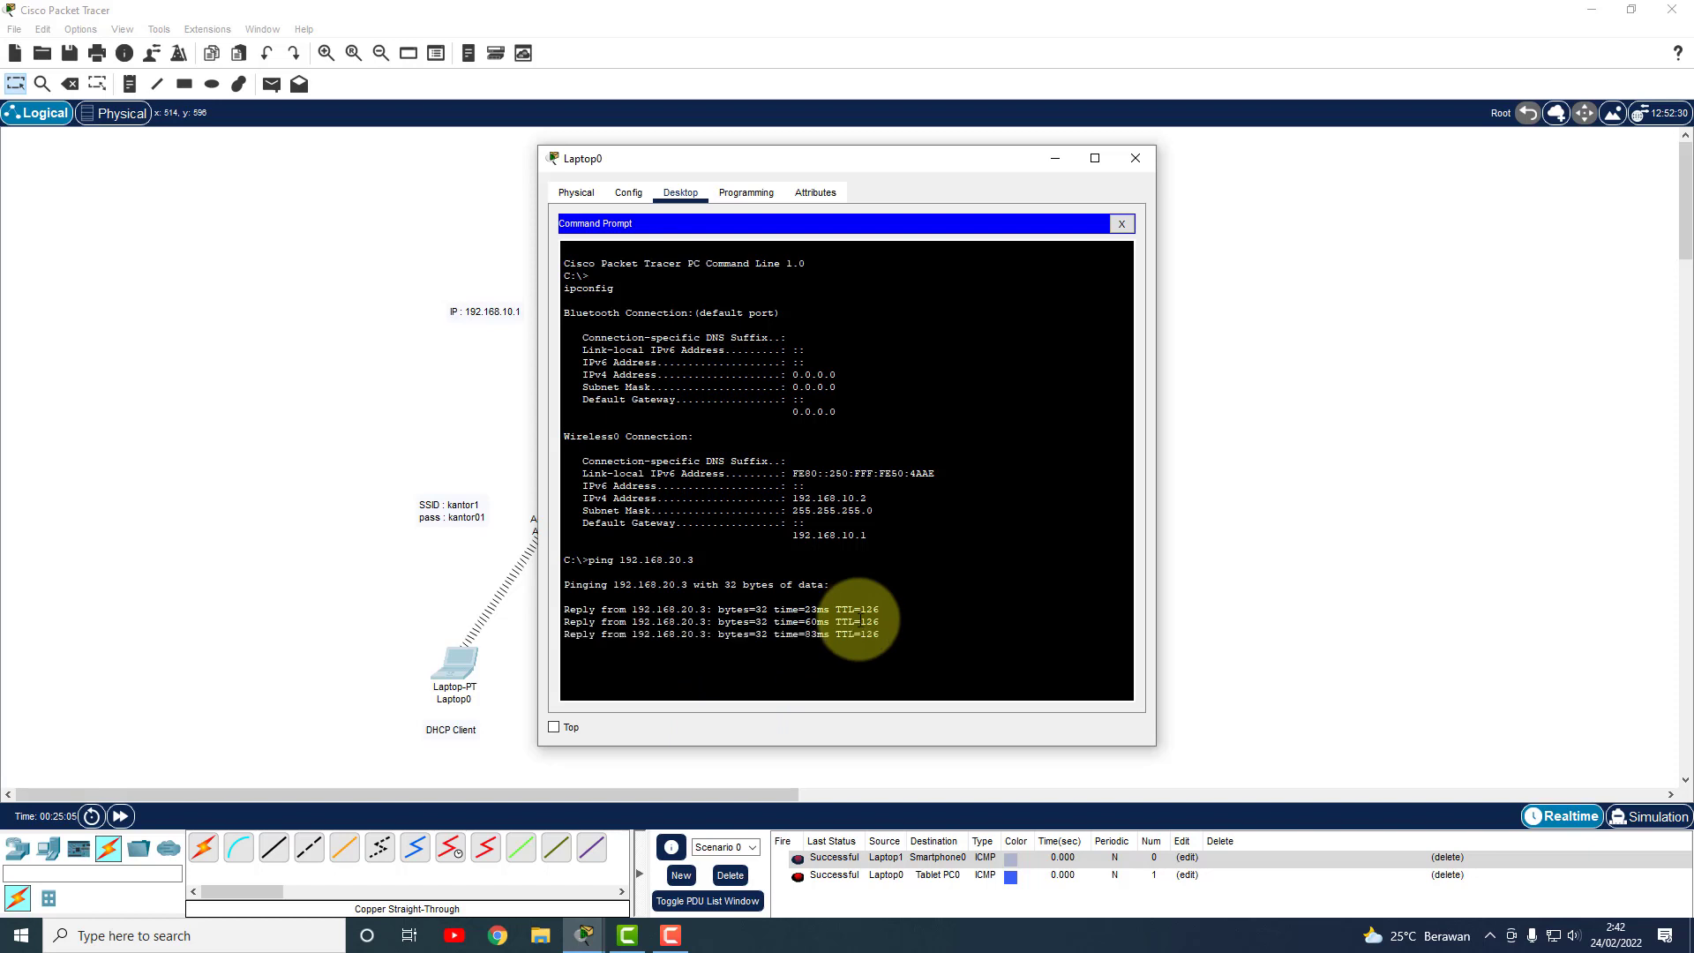
pyautogui.hotkey('ctrl', 'c')
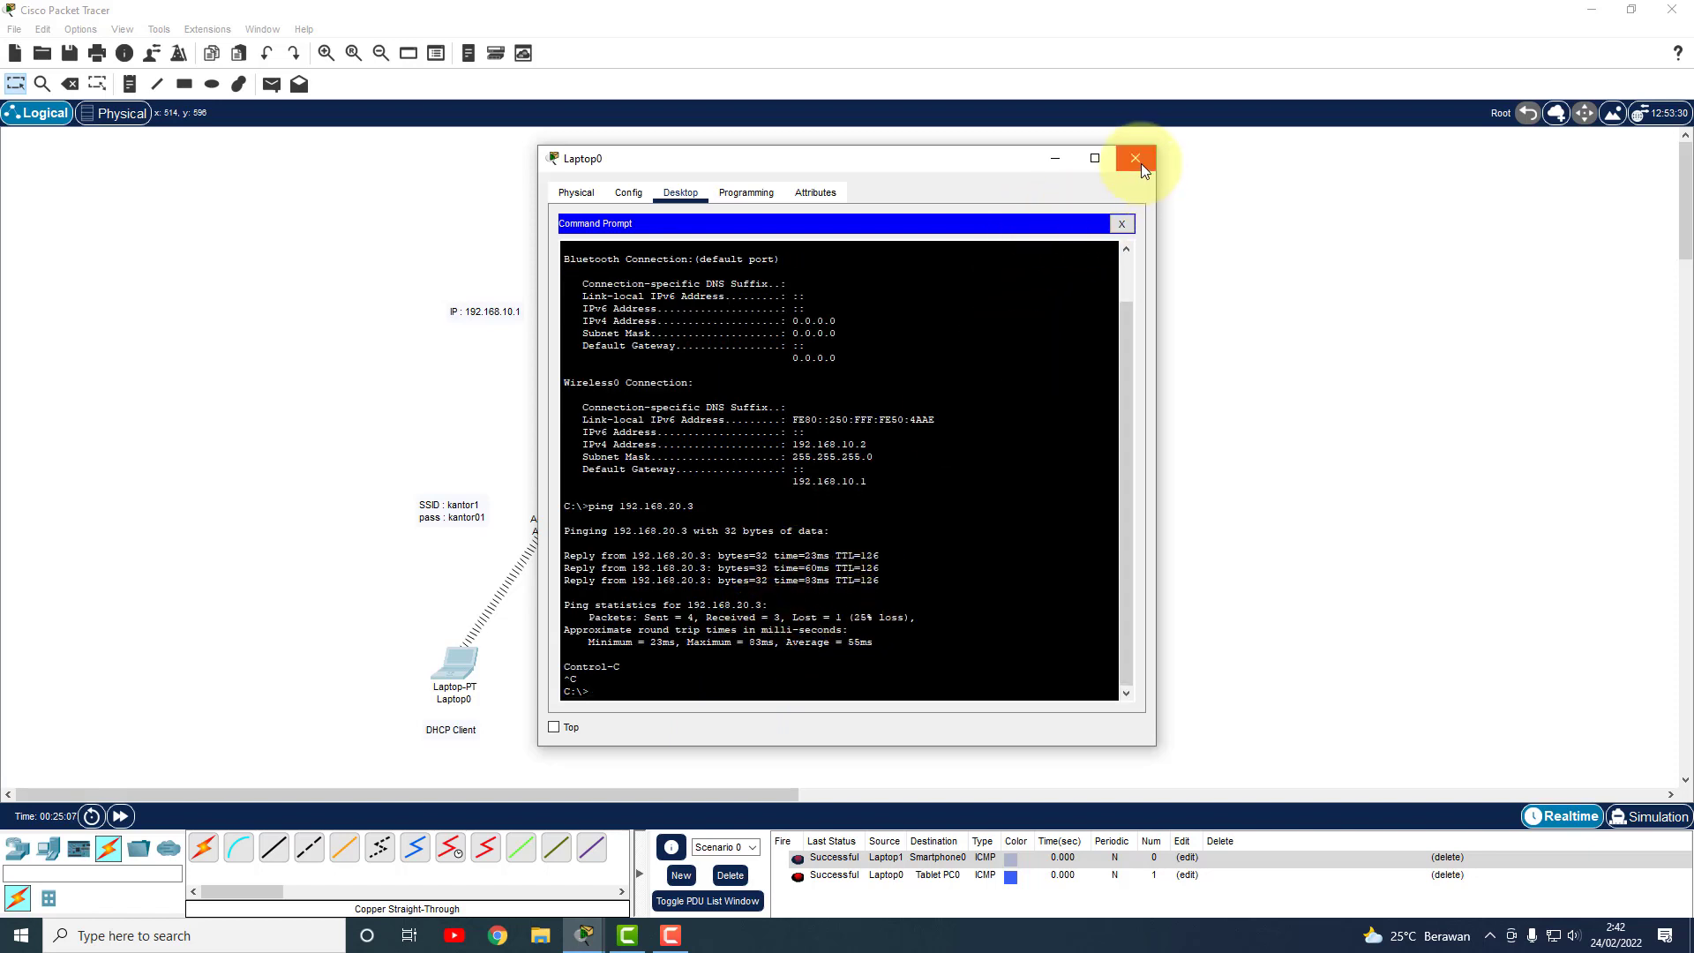
# Check Tablet PC0's address, then ping 192.168.20.2 from Laptop0 and close its window.
pyautogui.moveTo(966, 155); pyautogui.dragTo(669, 155)
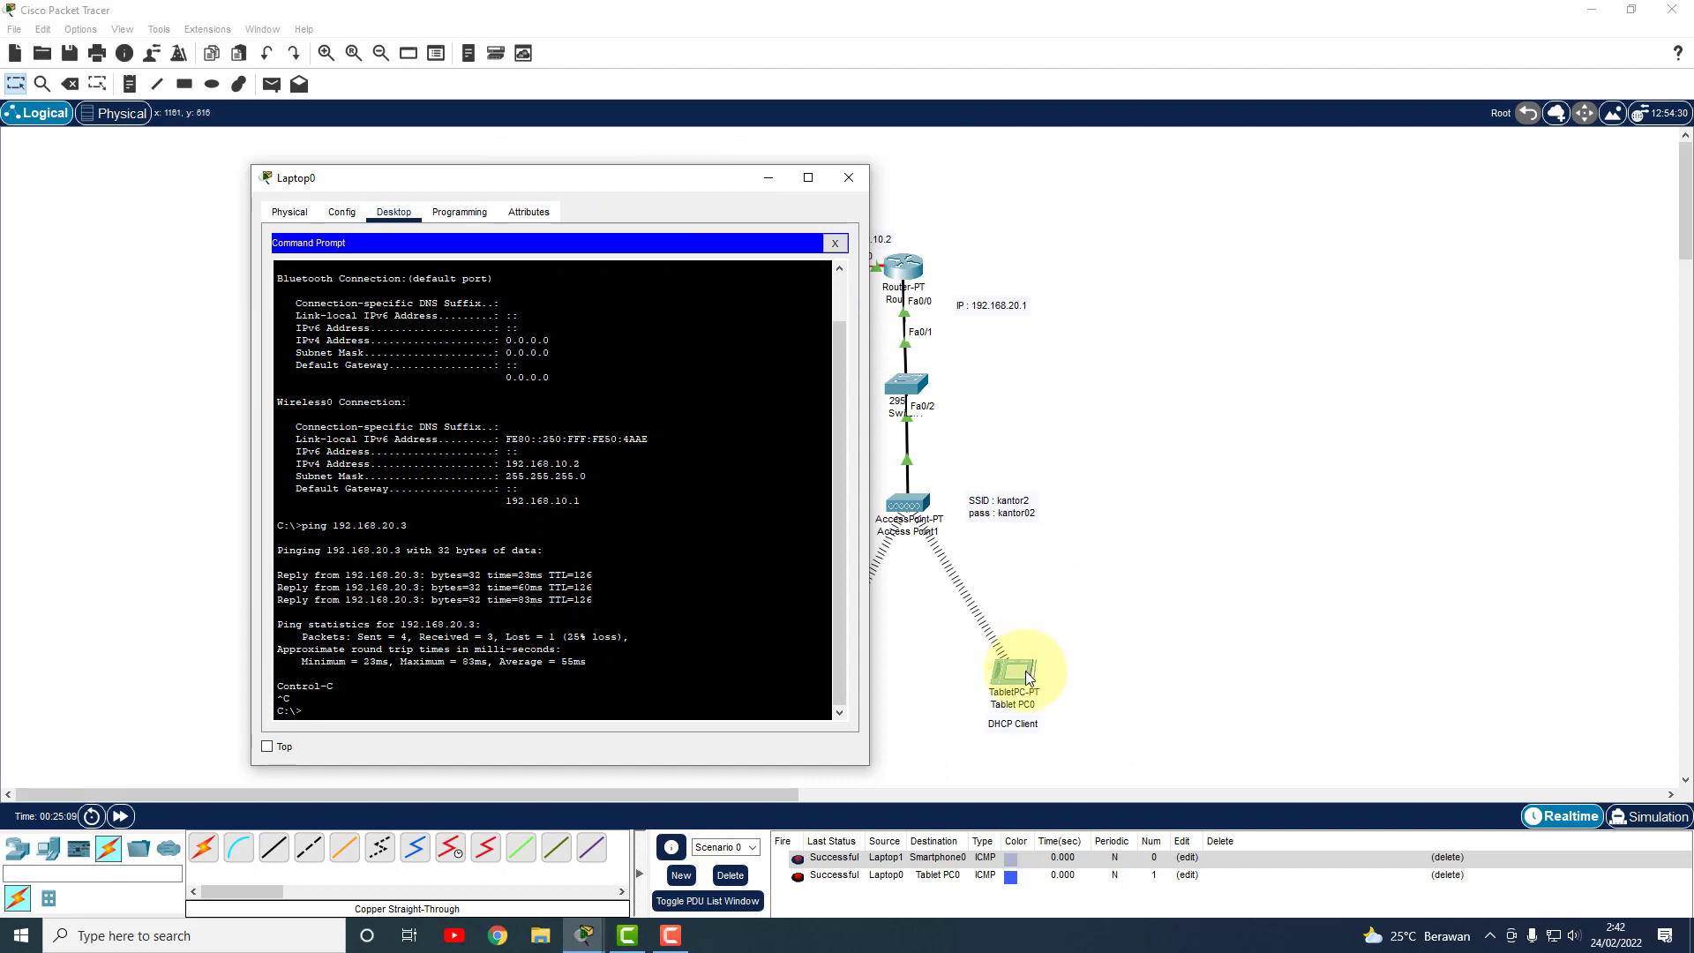
pyautogui.click(1004, 680)
pyautogui.click(635, 276)
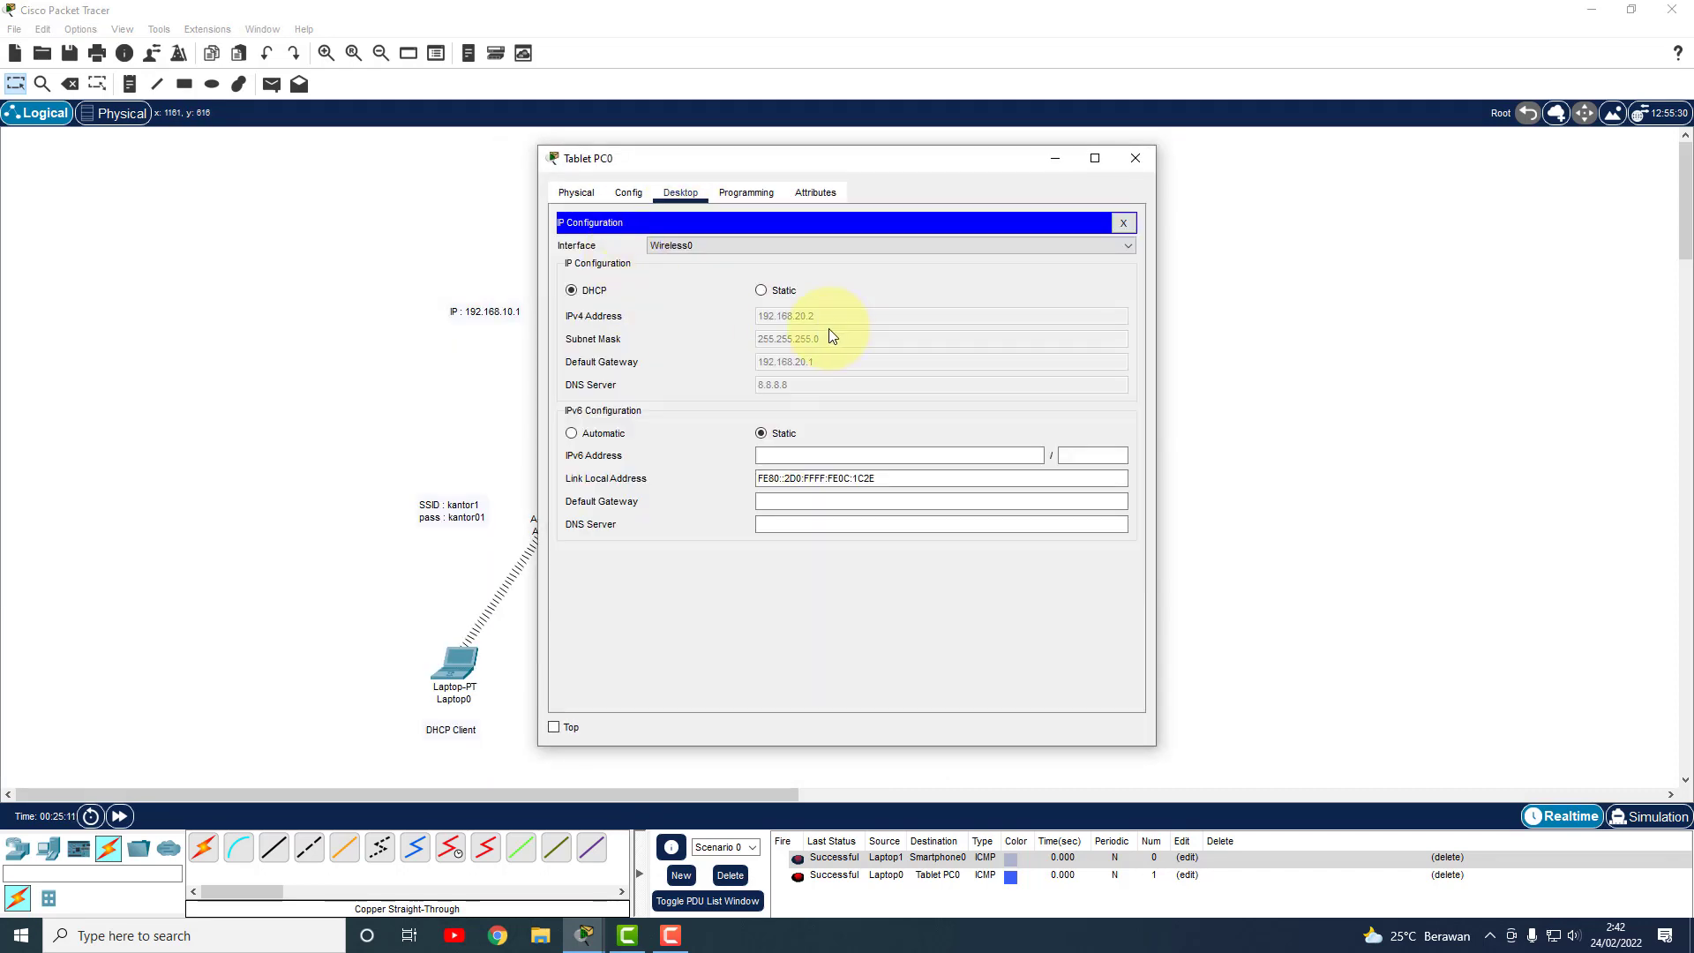
pyautogui.click(1136, 159)
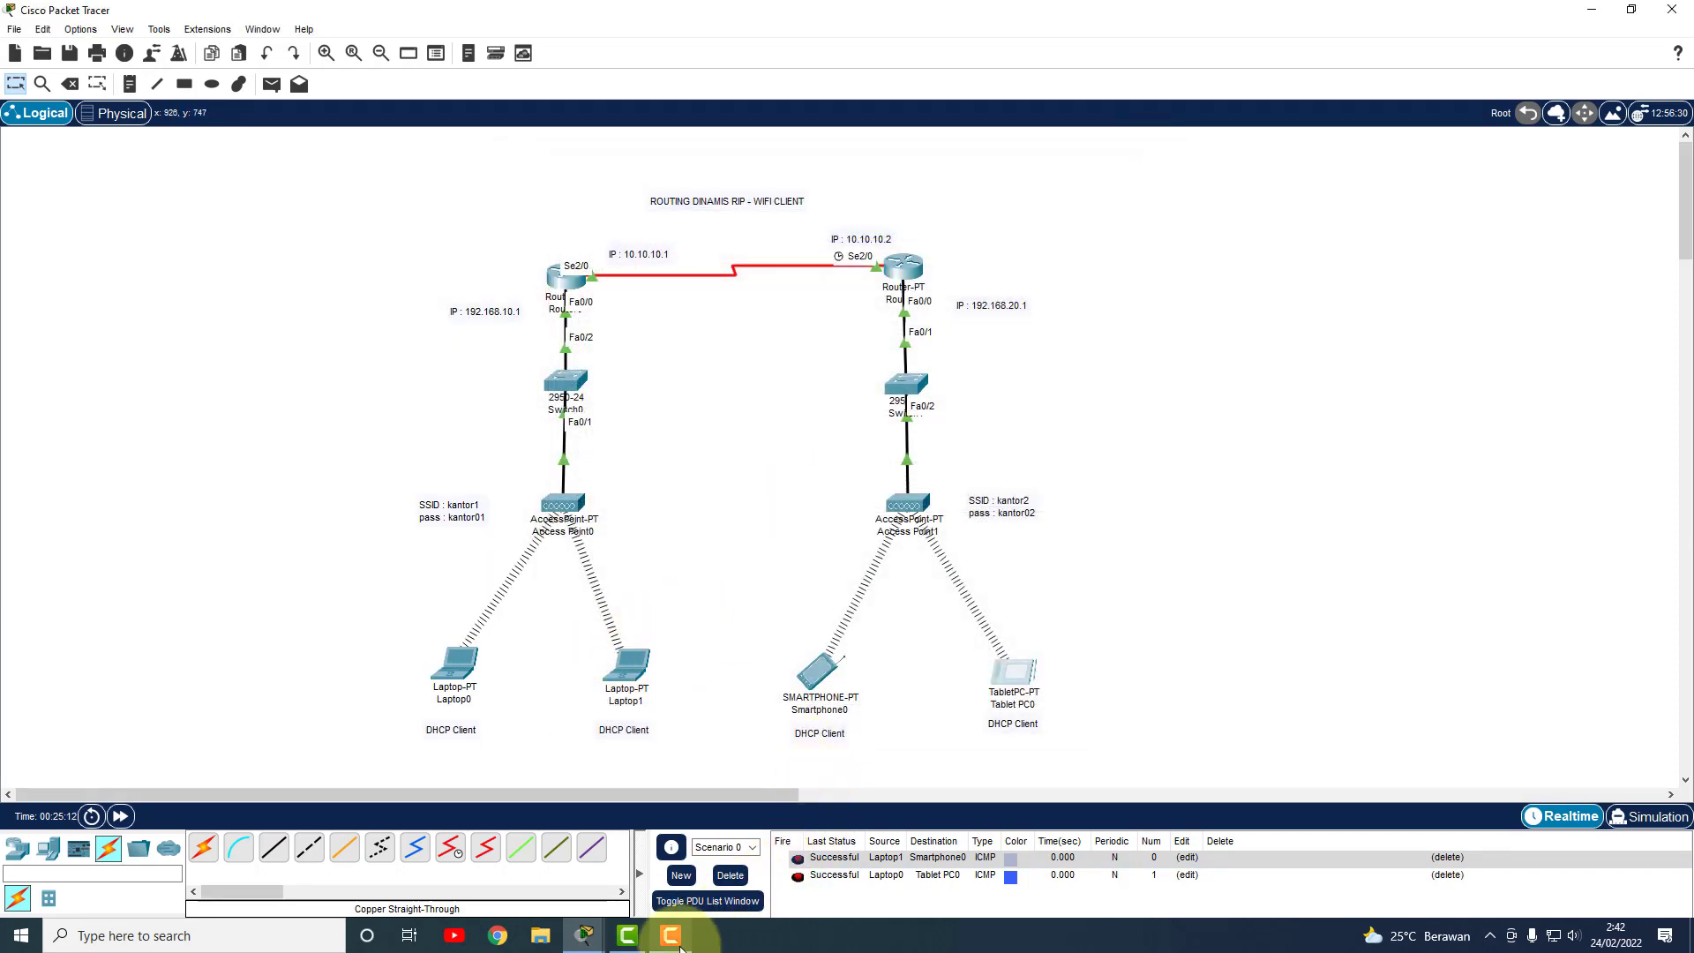
pyautogui.click(455, 666)
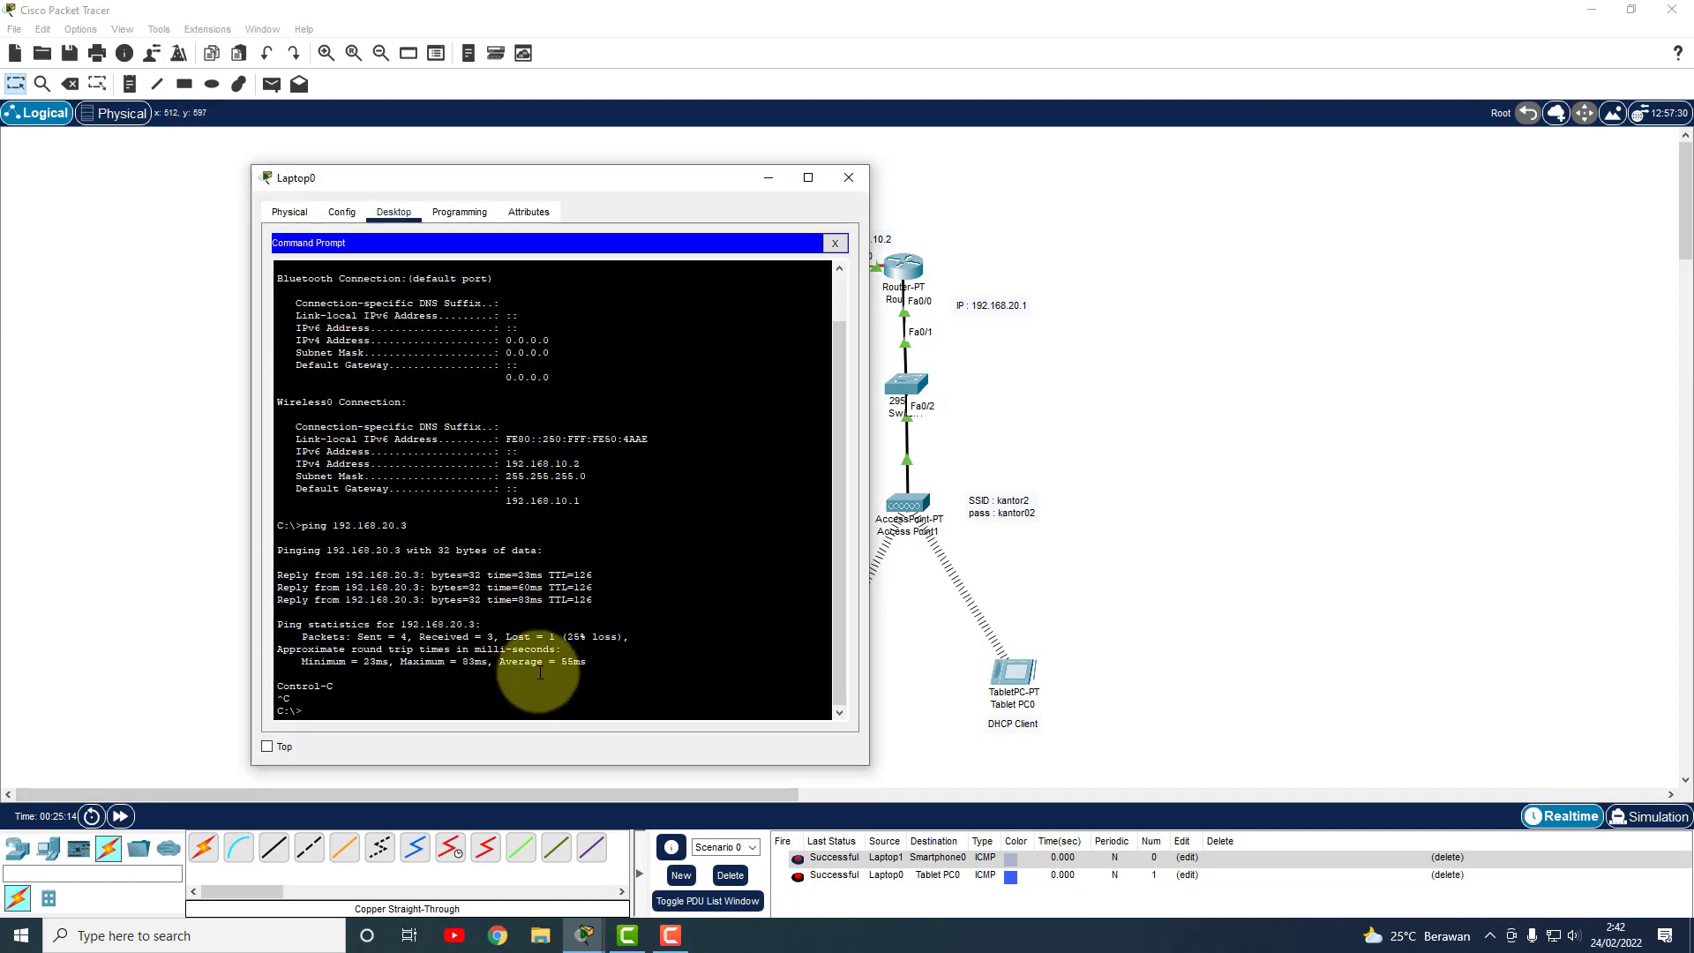
pyautogui.write('ping 192.168.20.2')
pyautogui.press('Return')
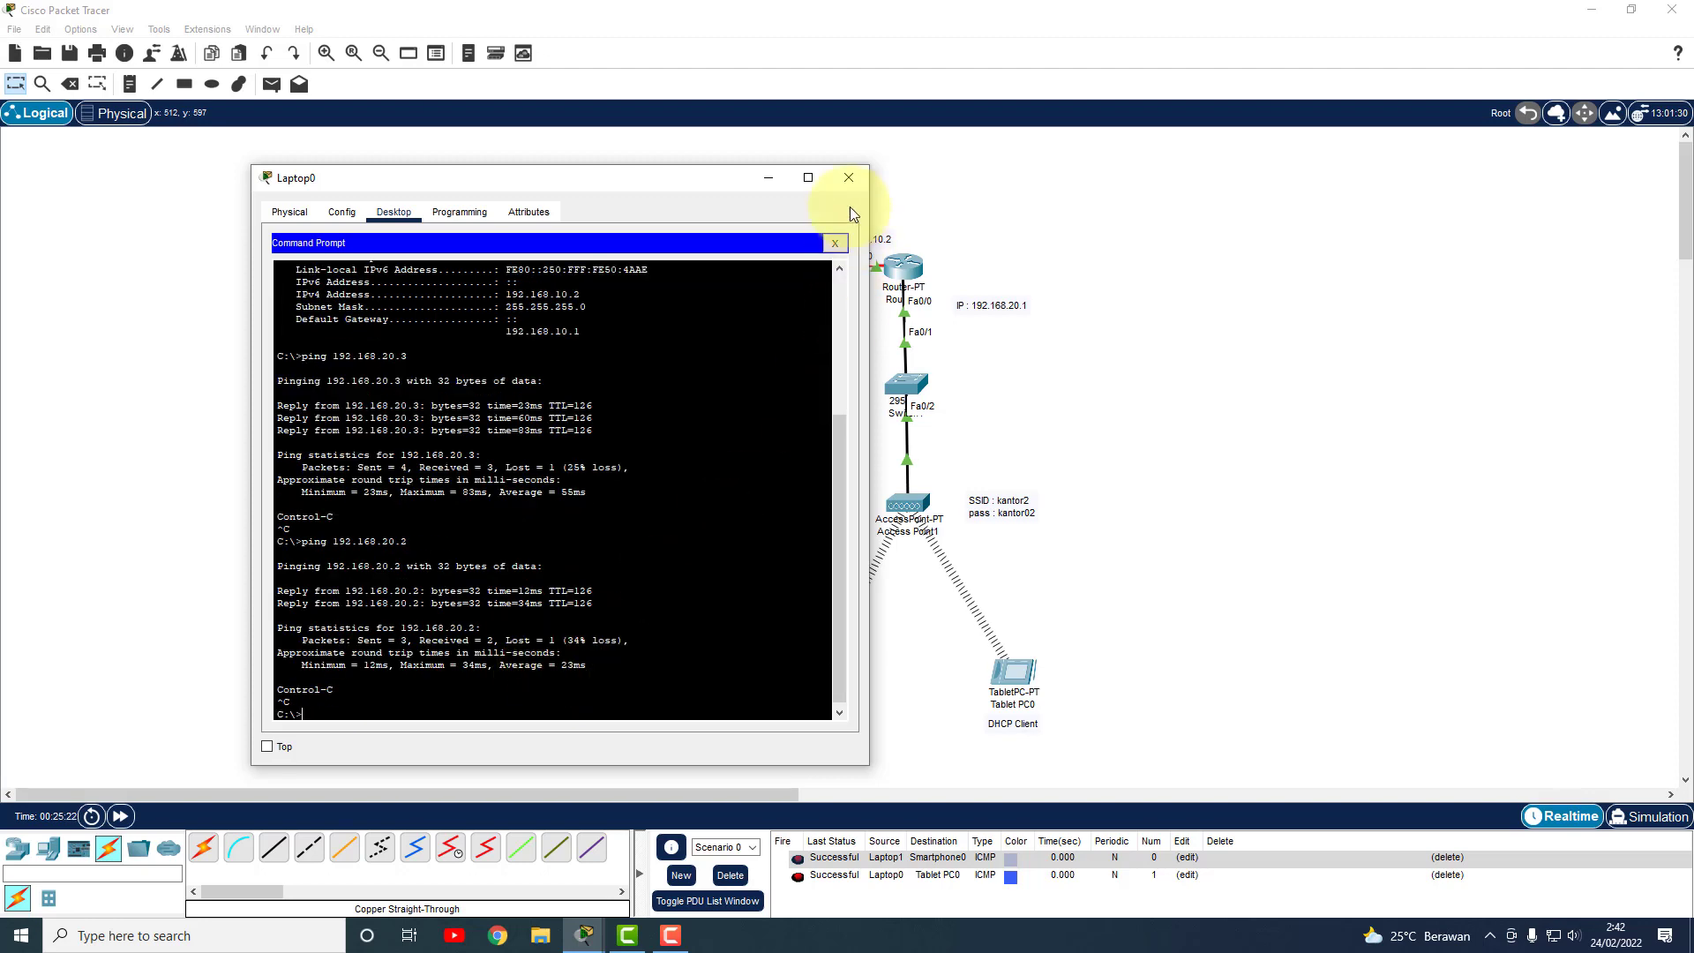
pyautogui.click(848, 177)
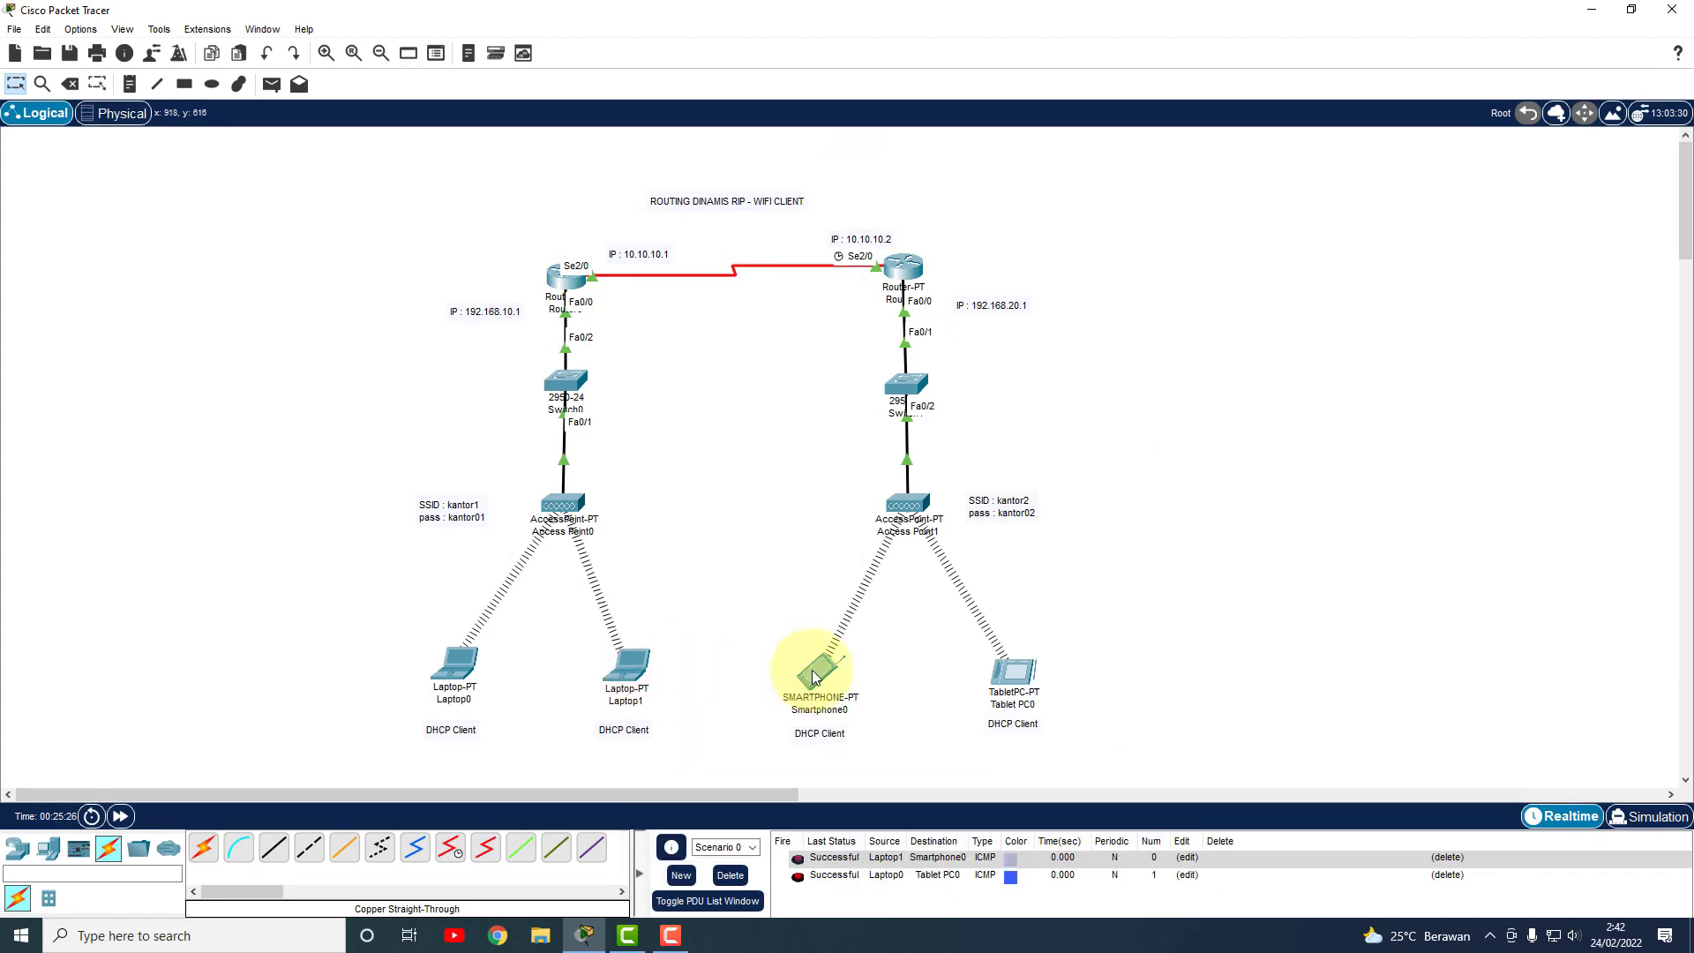
# Check Laptop1's IP configuration to confirm its address 192.168.10.3.
pyautogui.click(817, 673)
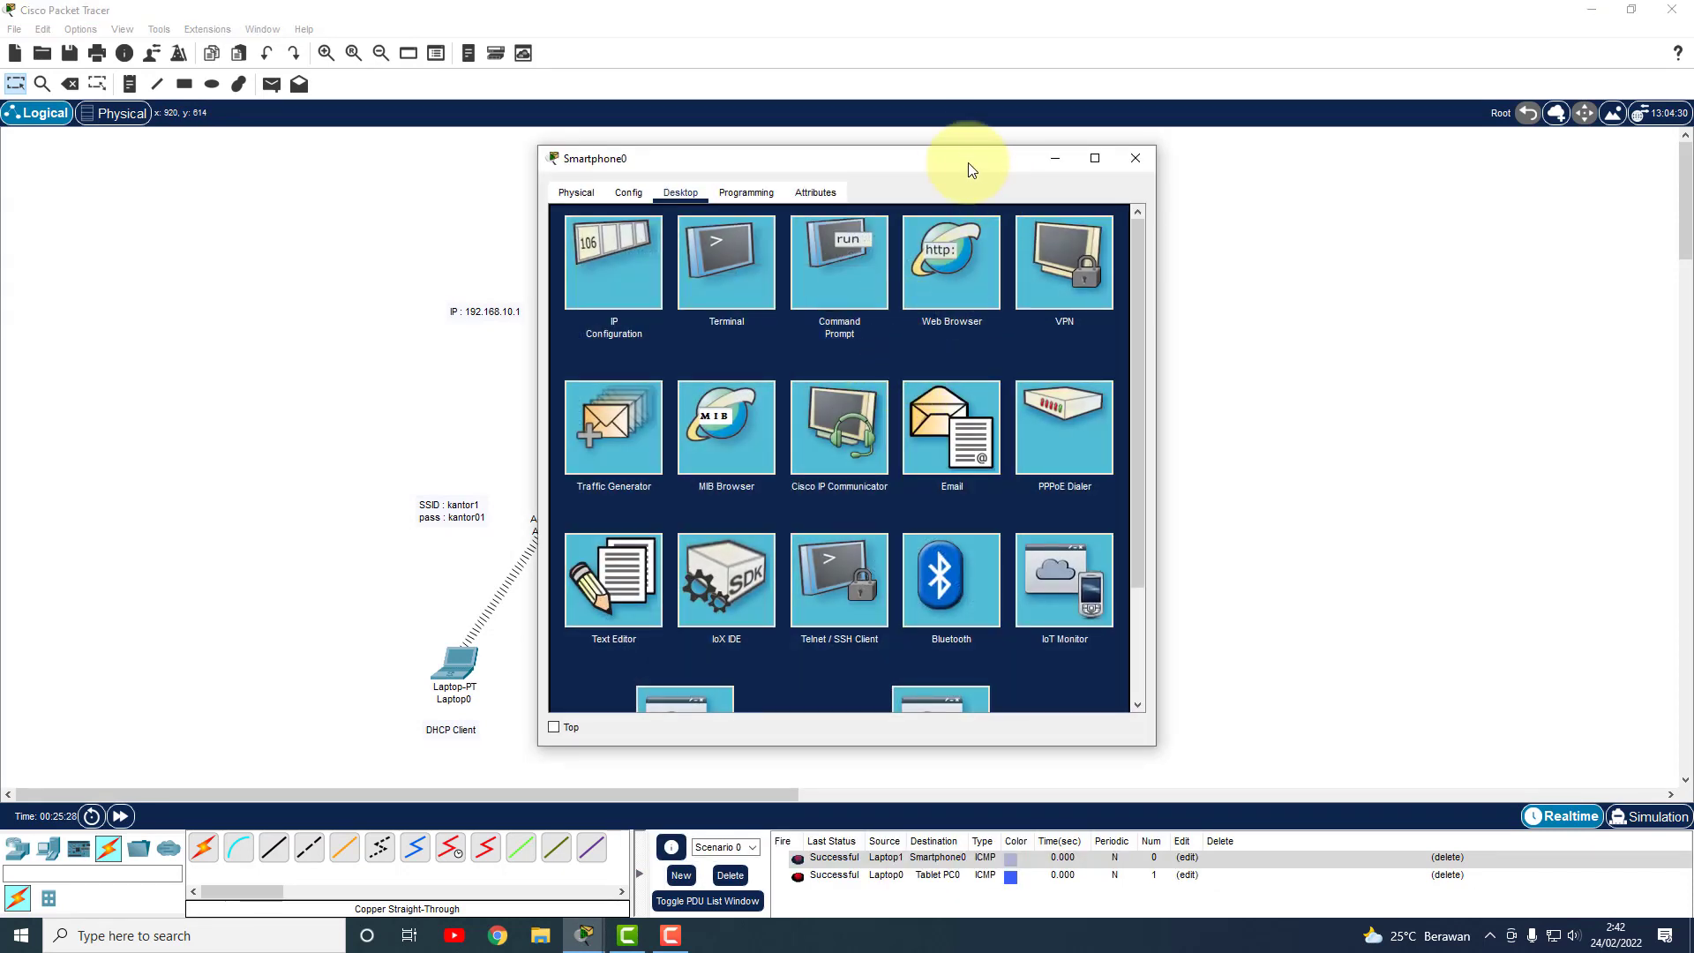
pyautogui.moveTo(964, 159); pyautogui.dragTo(1157, 159)
pyautogui.click(626, 666)
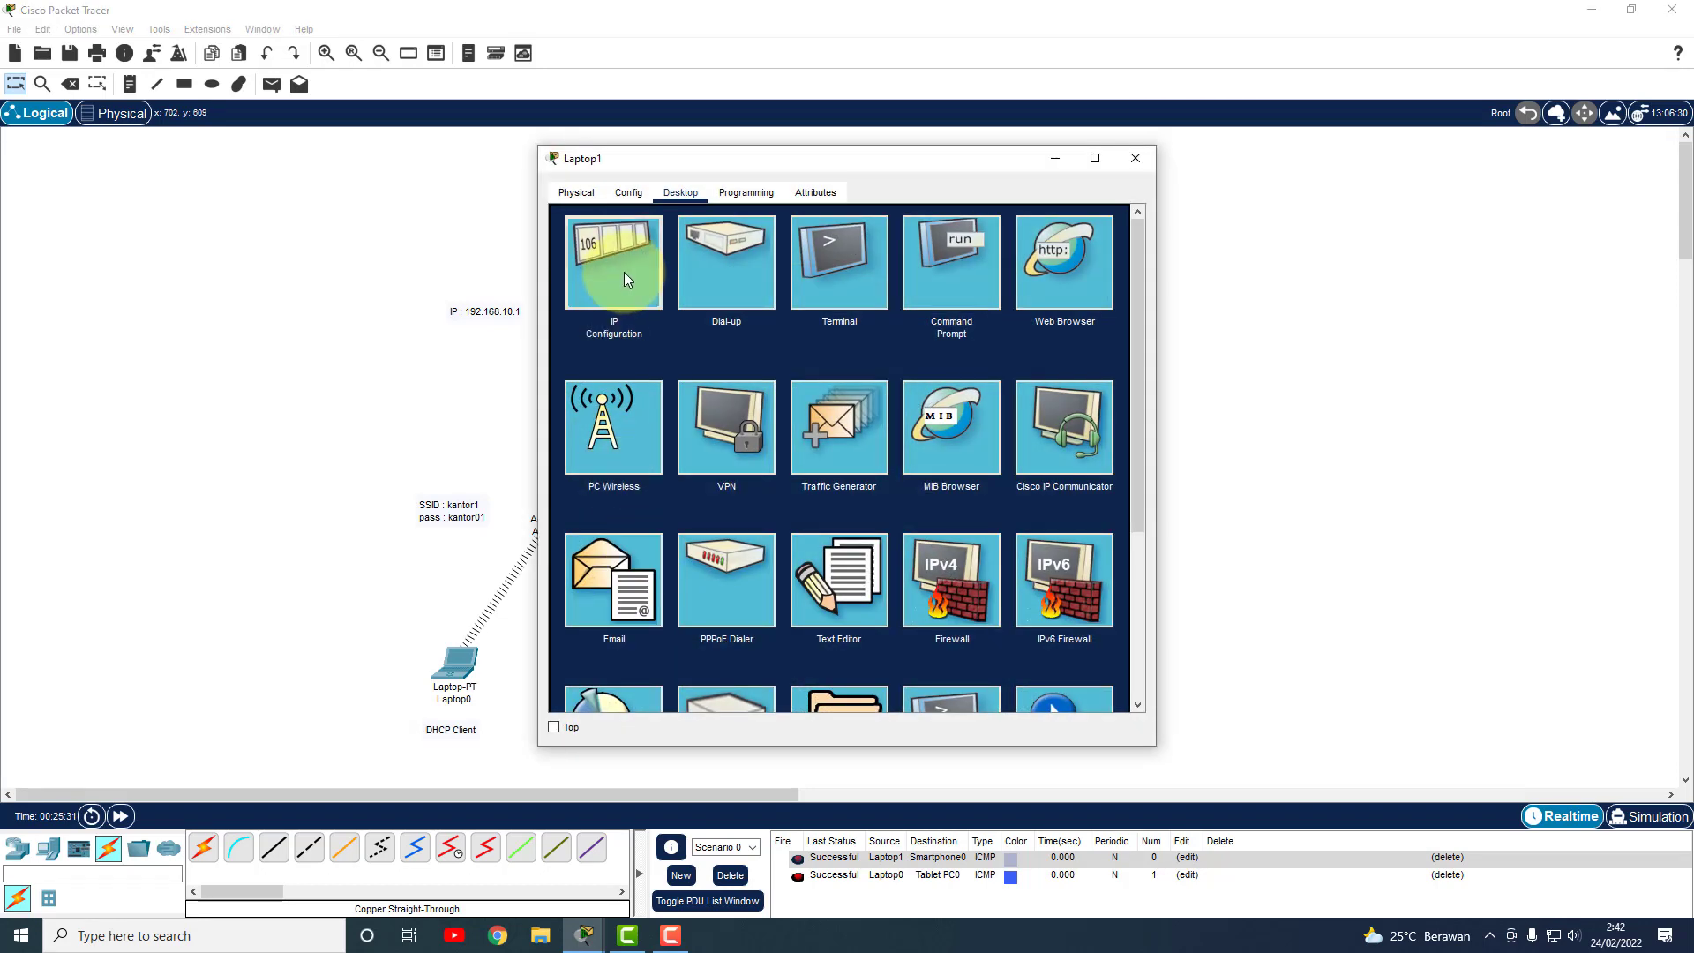
pyautogui.click(623, 271)
pyautogui.click(1136, 159)
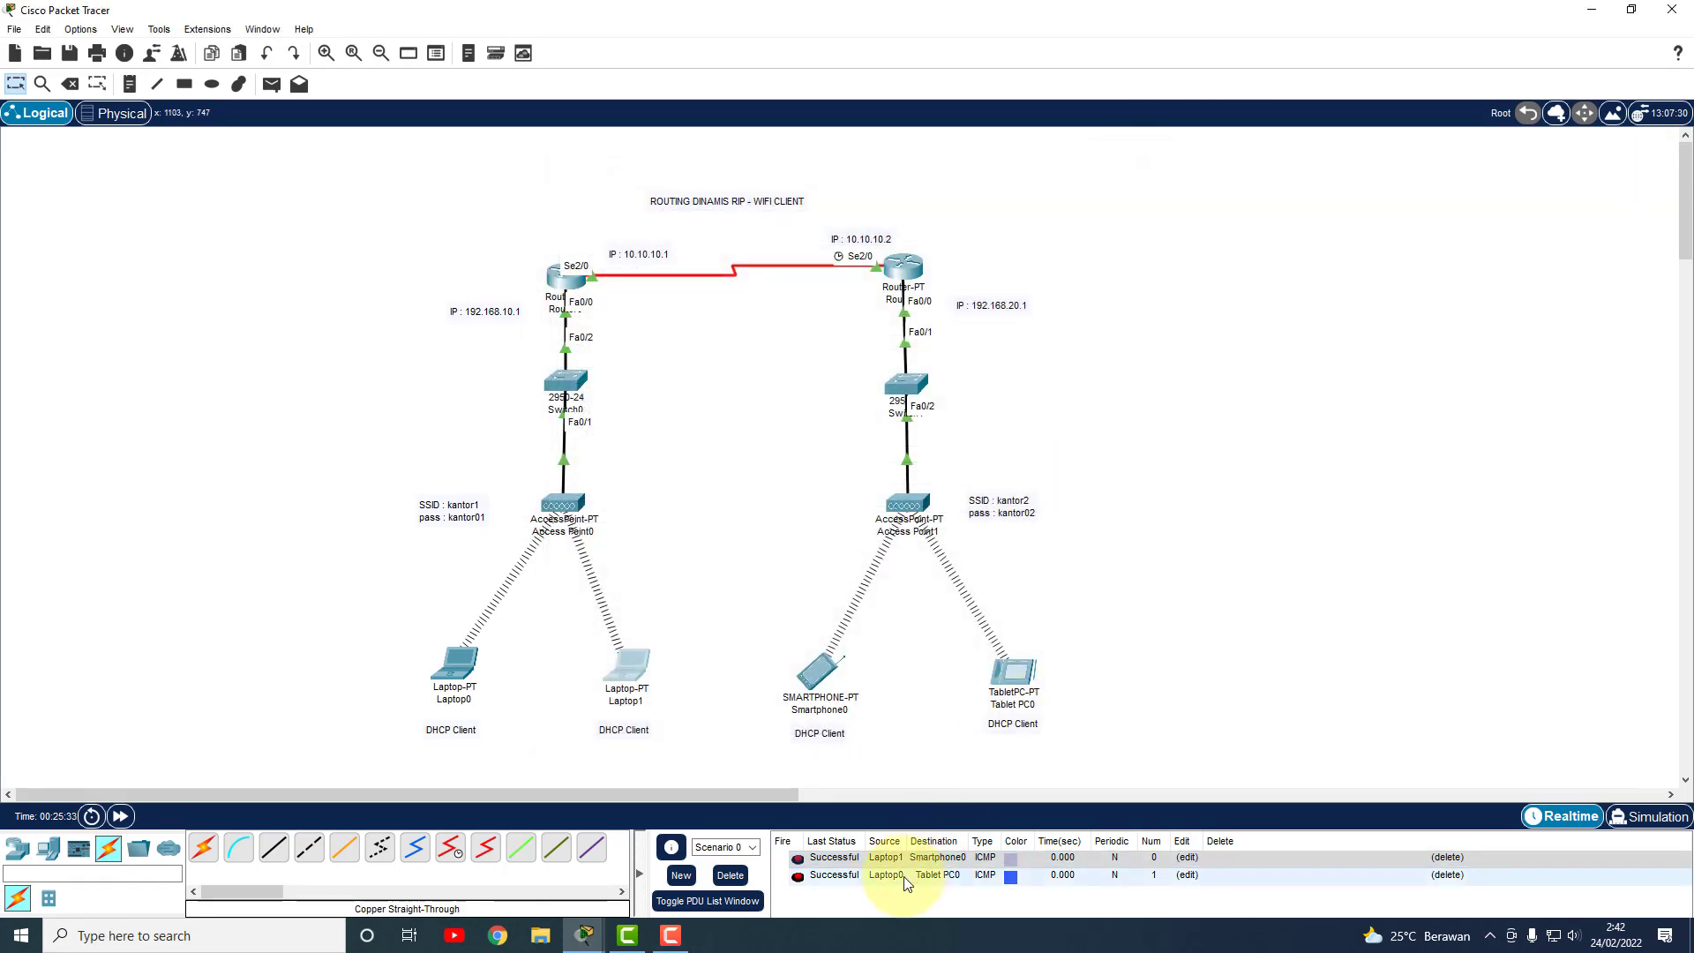
# On Smartphone0's command prompt, run ipconfig and ping 192.168.10.3, getting 4 replies with 0% loss.
pyautogui.click(812, 653)
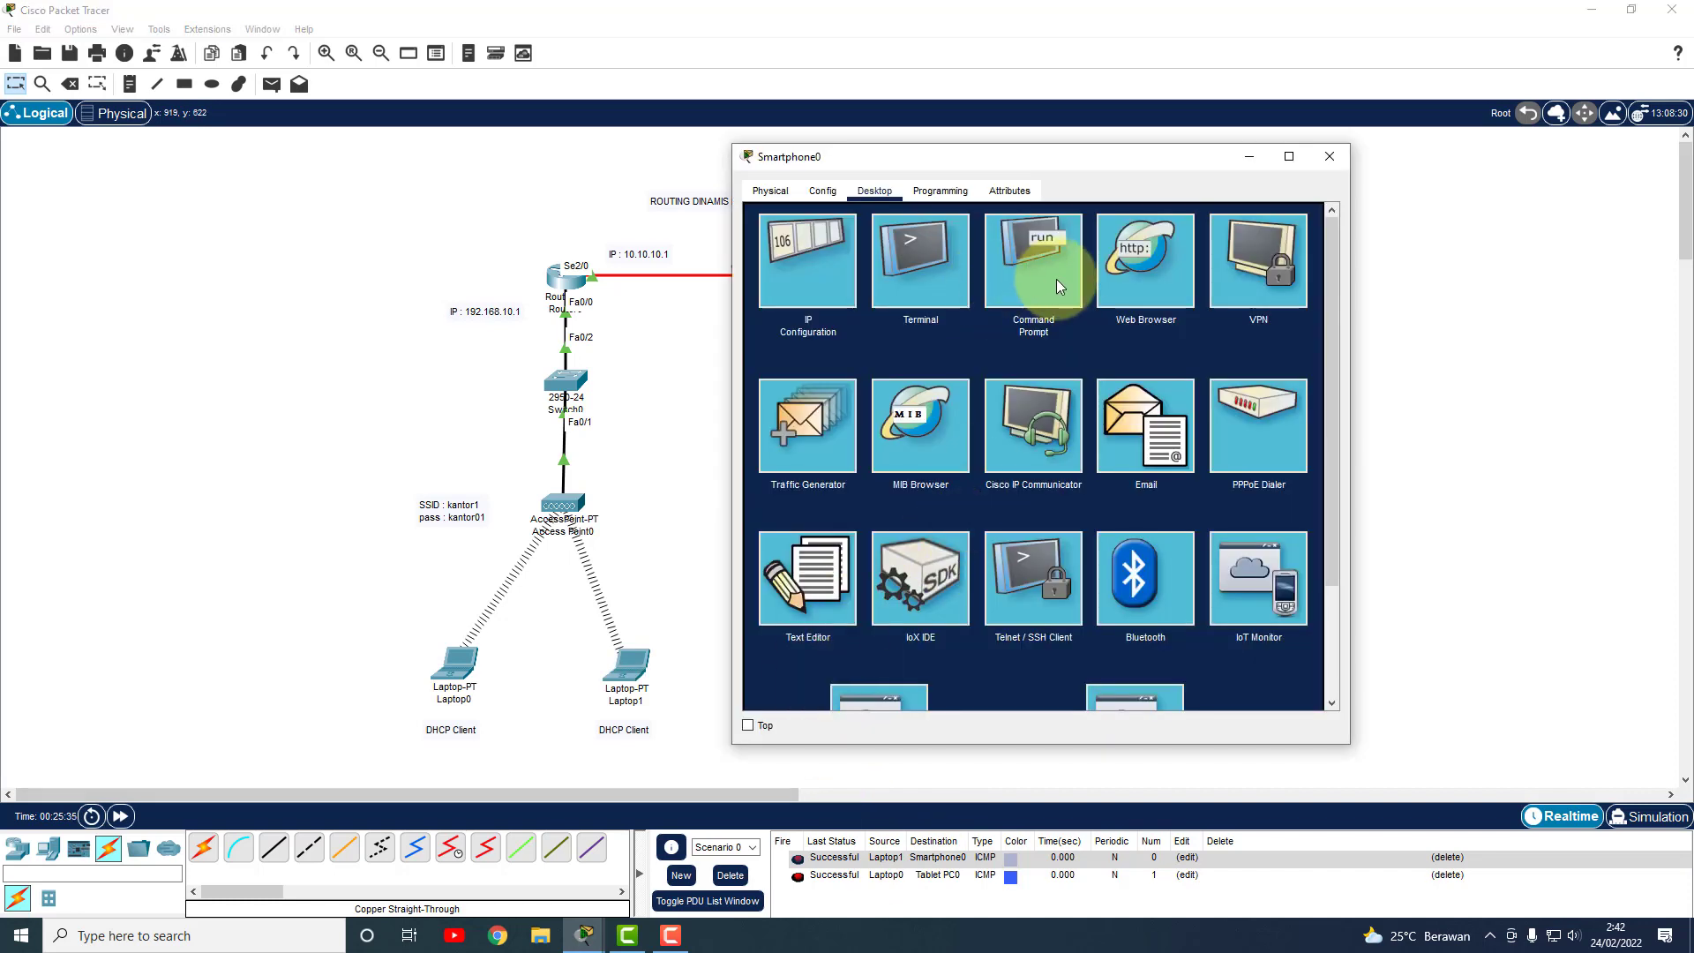
pyautogui.click(1062, 278)
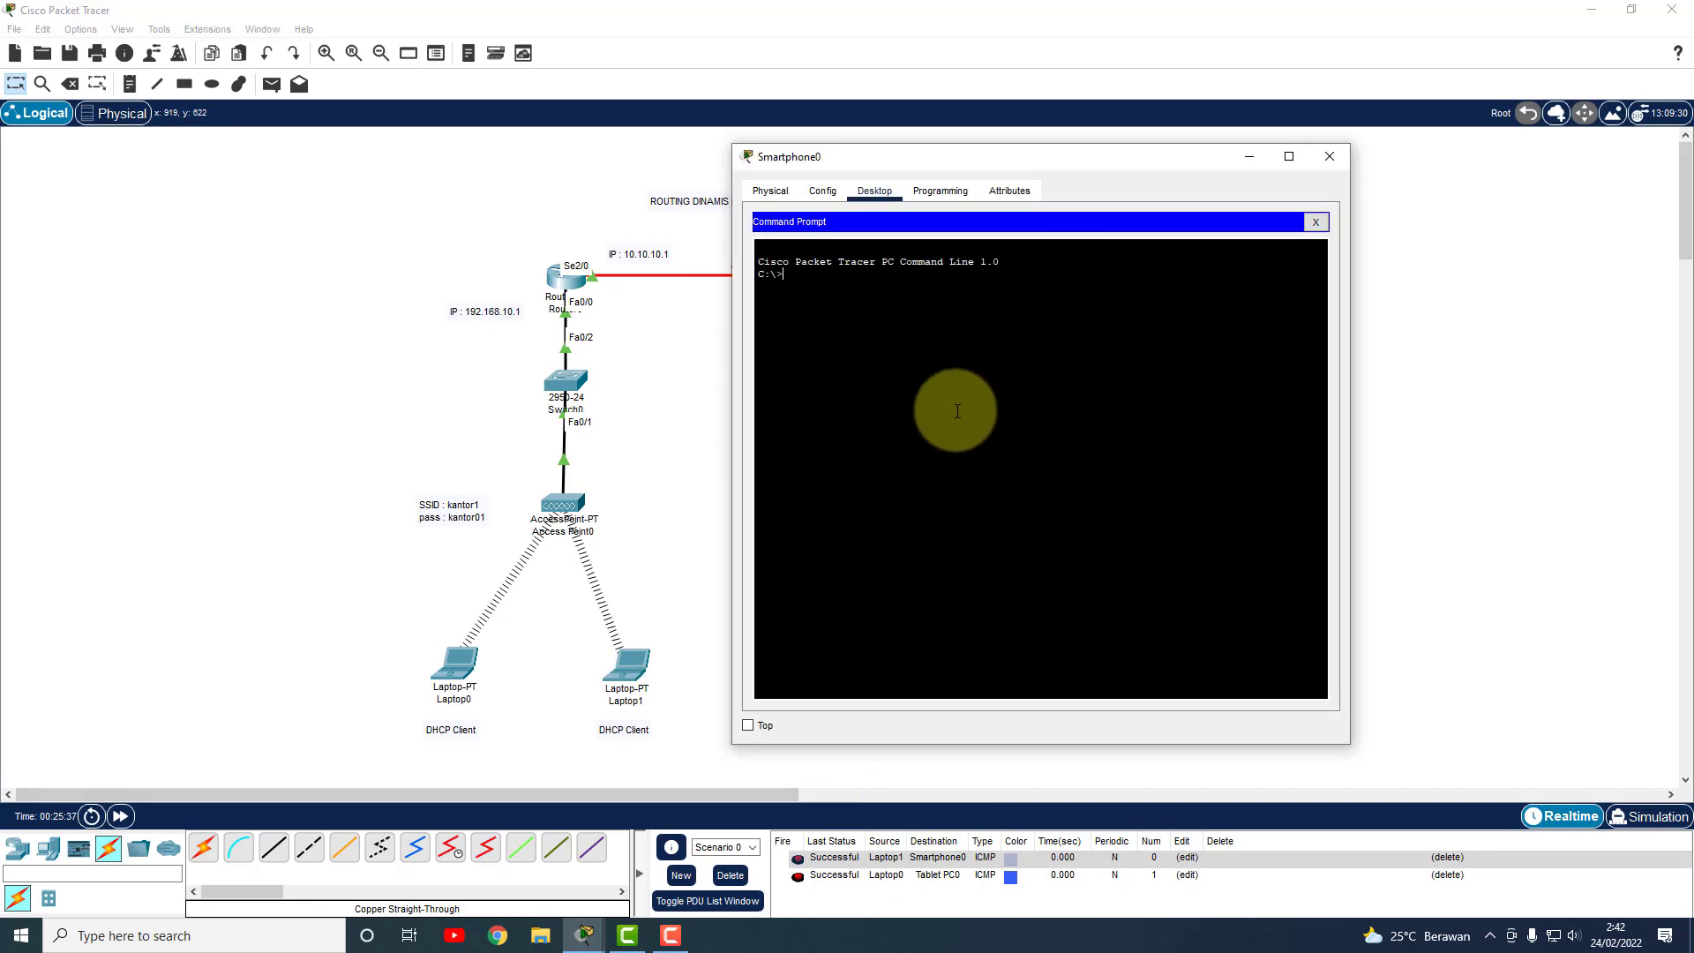
pyautogui.write('ipconfig')
pyautogui.press('Return')
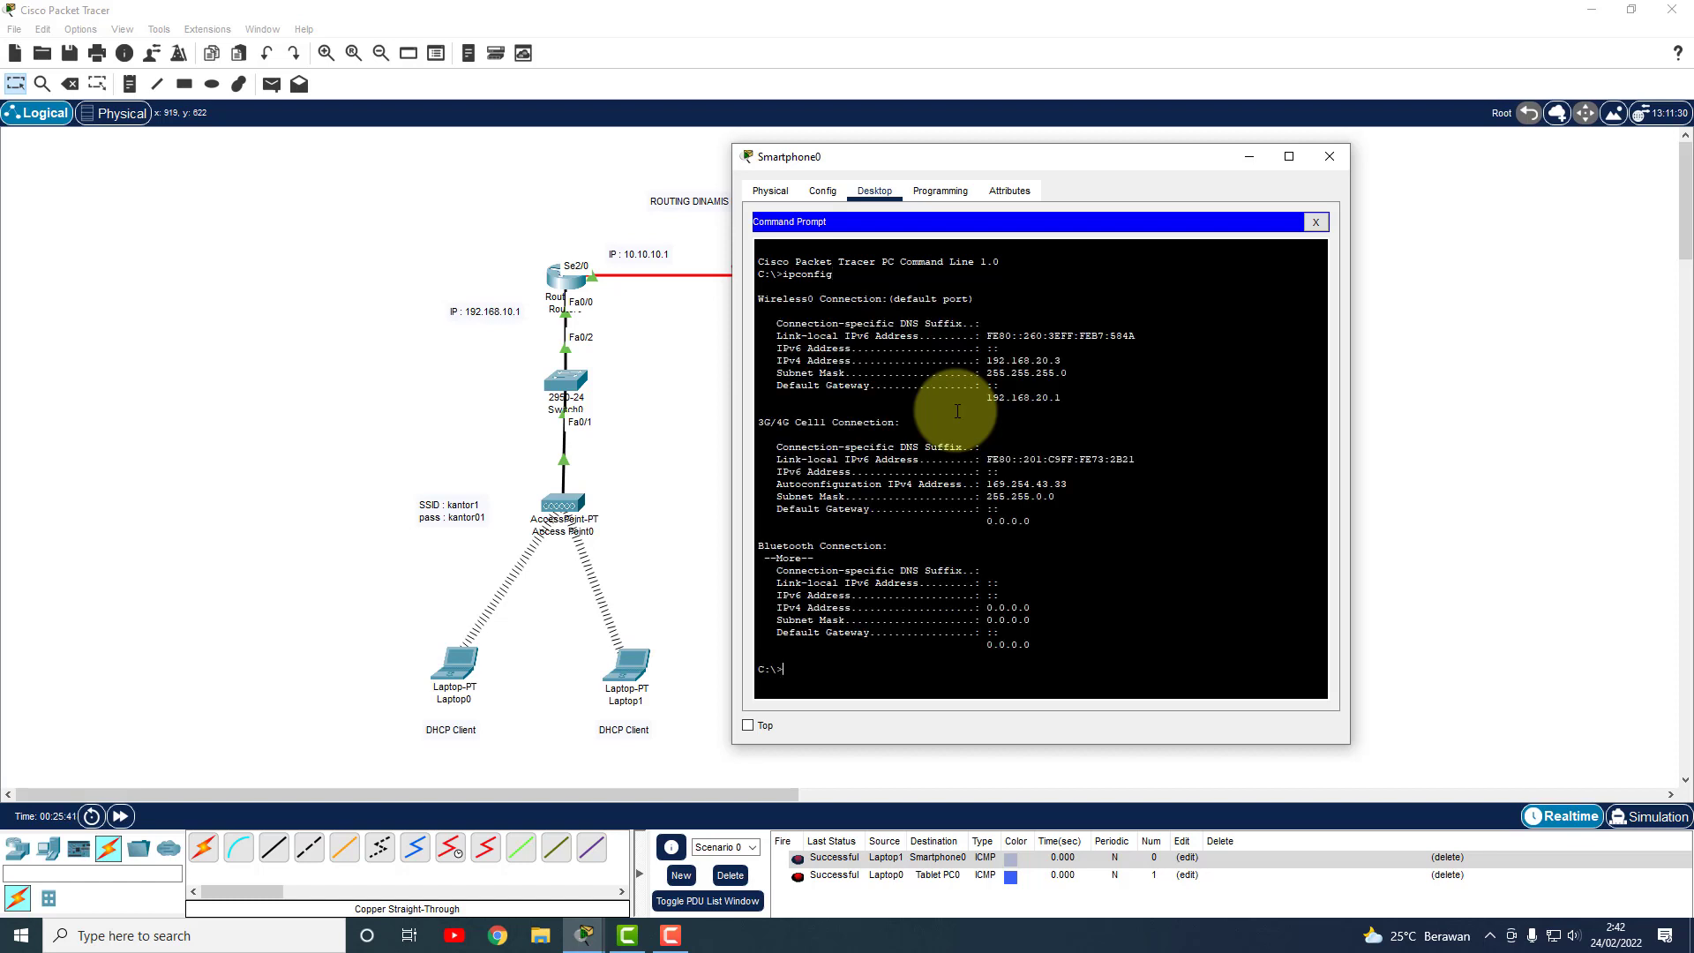
pyautogui.write('ping 192.168')
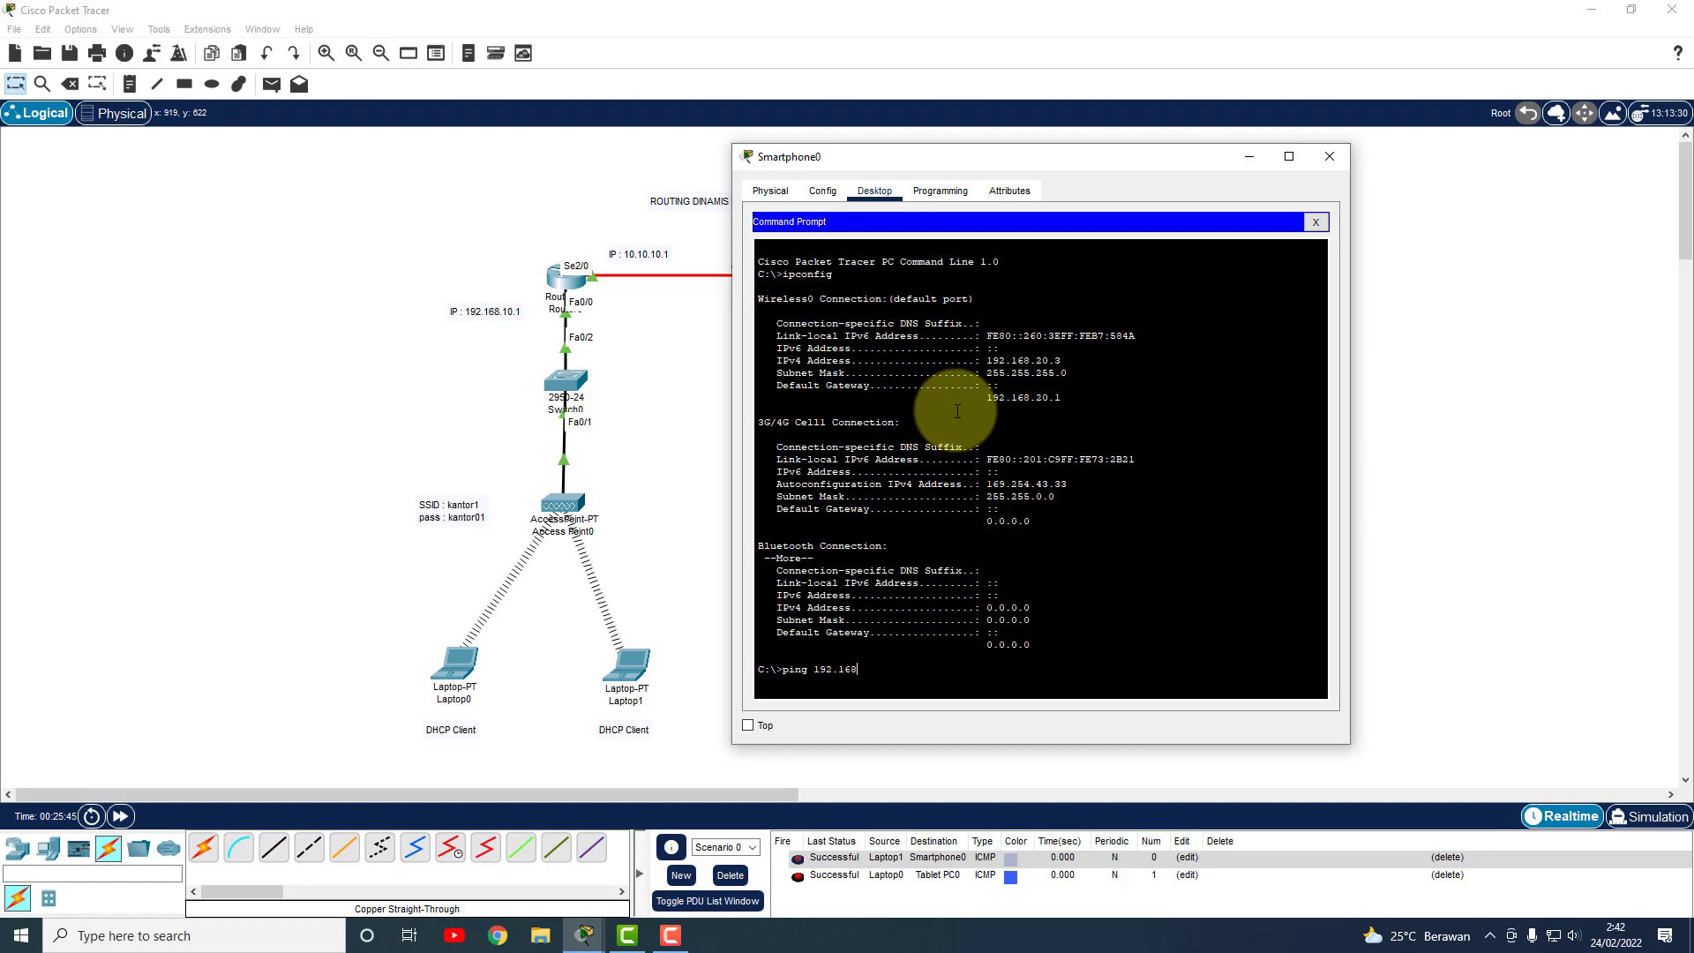
pyautogui.write('.10.3')
pyautogui.press('Return')
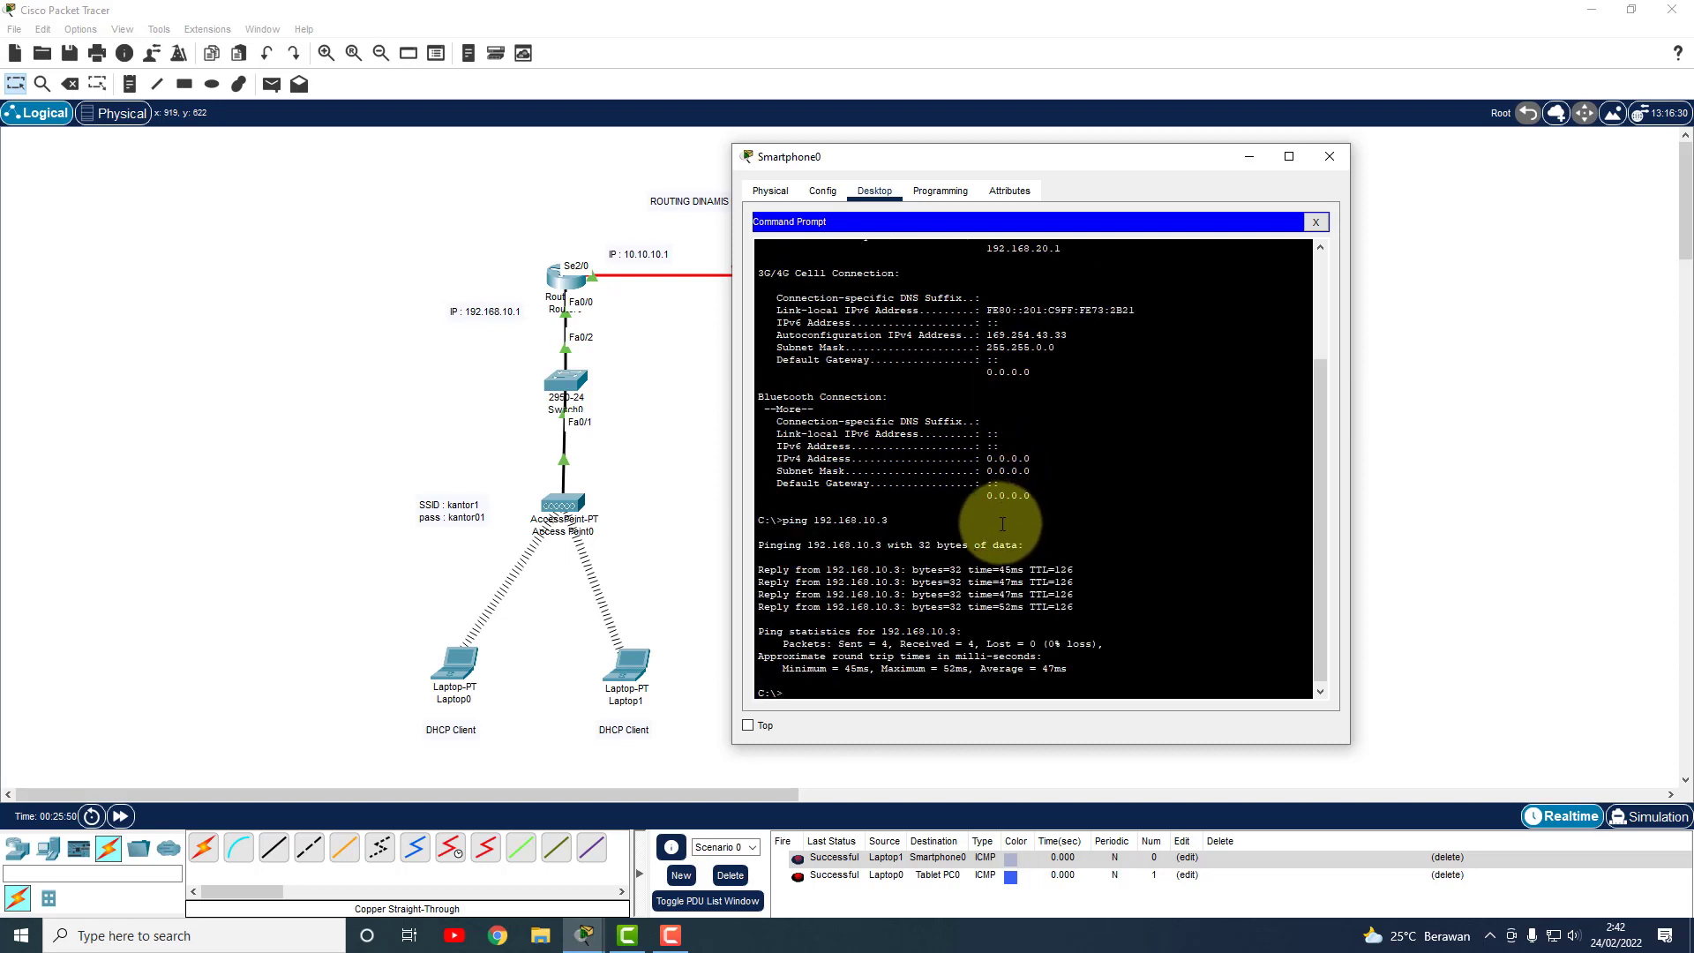
pyautogui.scroll(3, 989, 539)
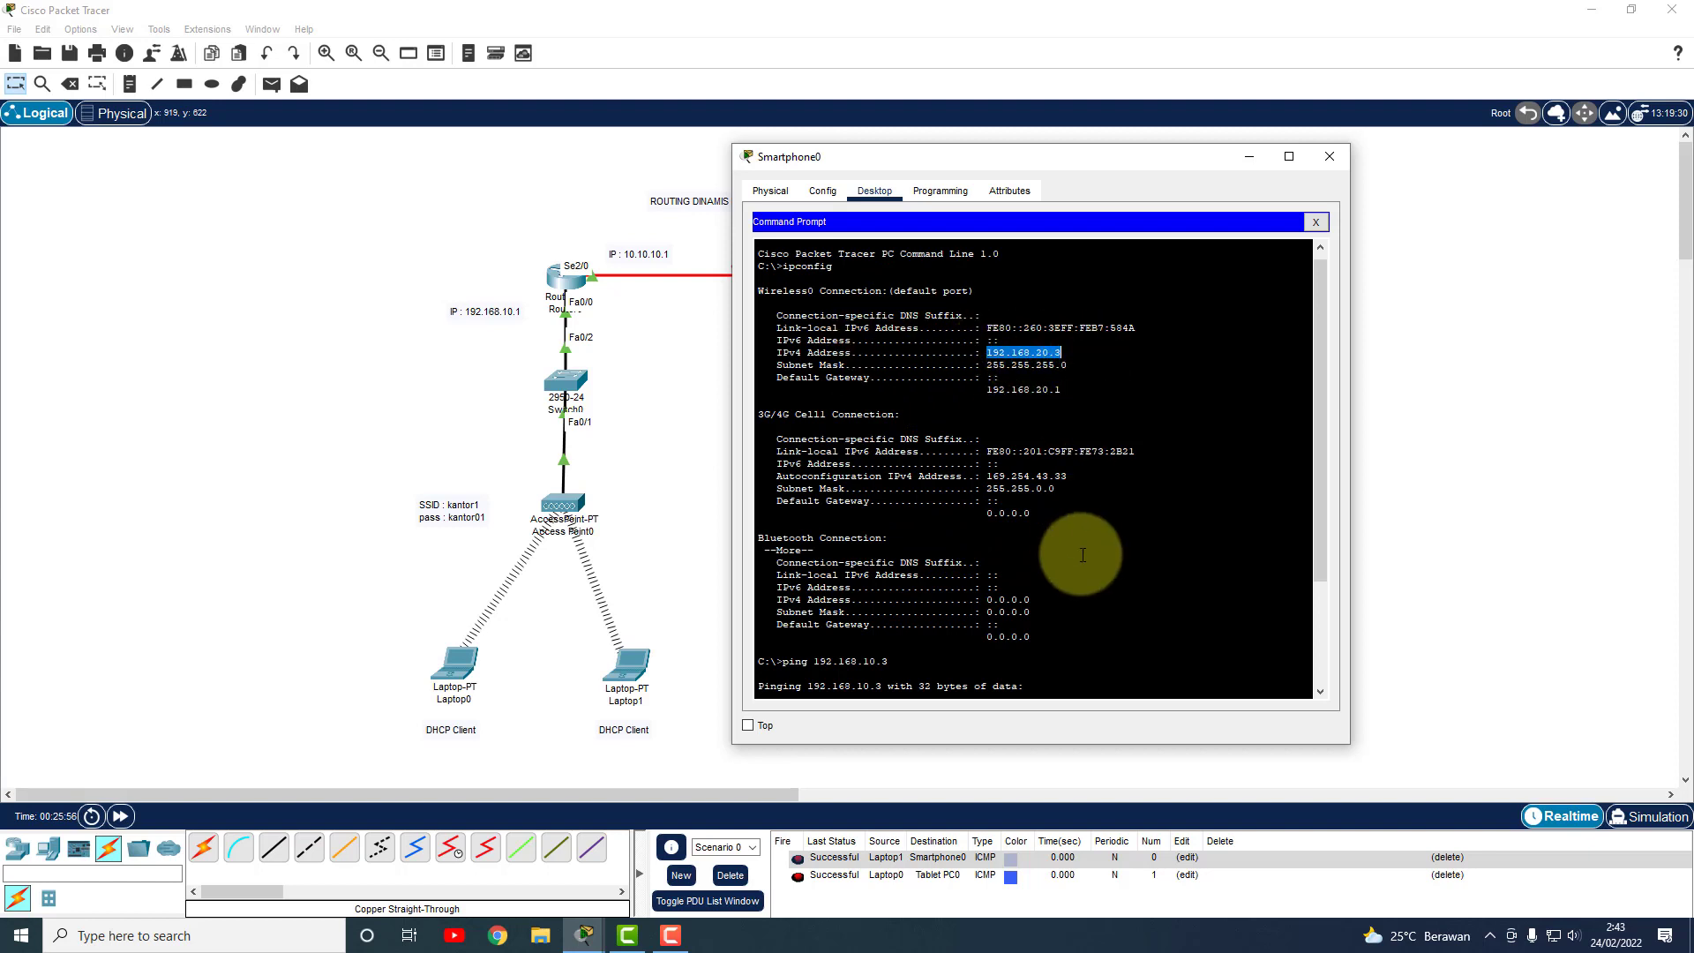
pyautogui.scroll(-5, 1077, 559)
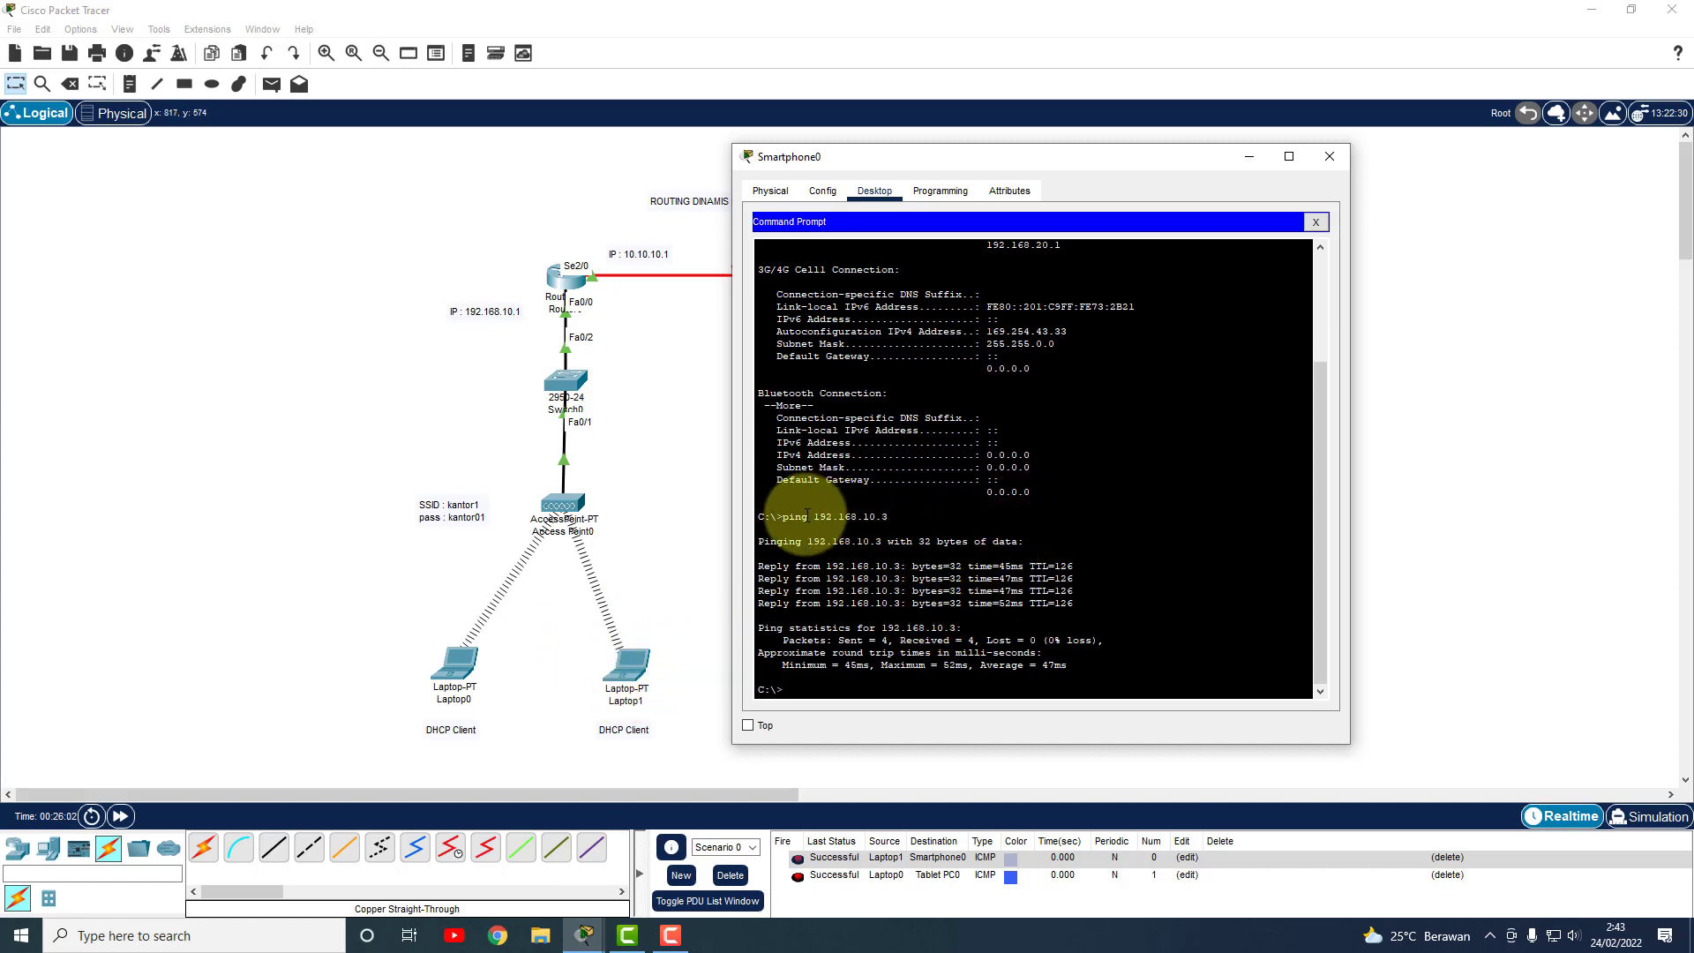
pyautogui.moveTo(783, 517); pyautogui.dragTo(890, 512)
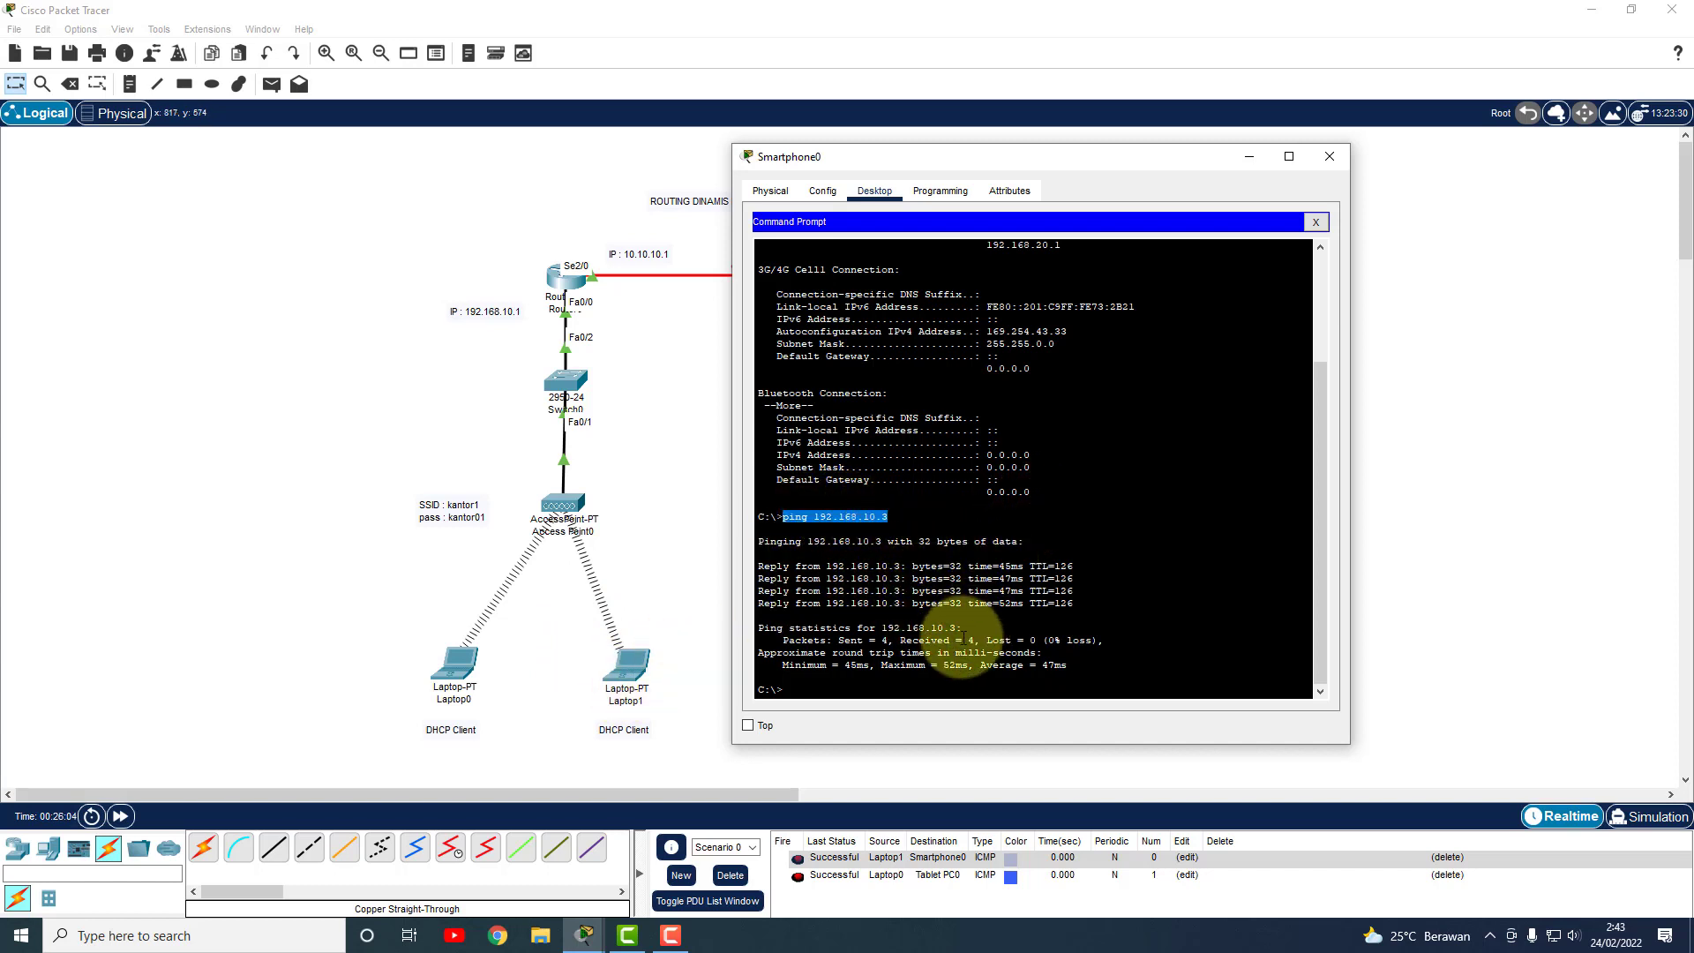
pyautogui.click(1329, 157)
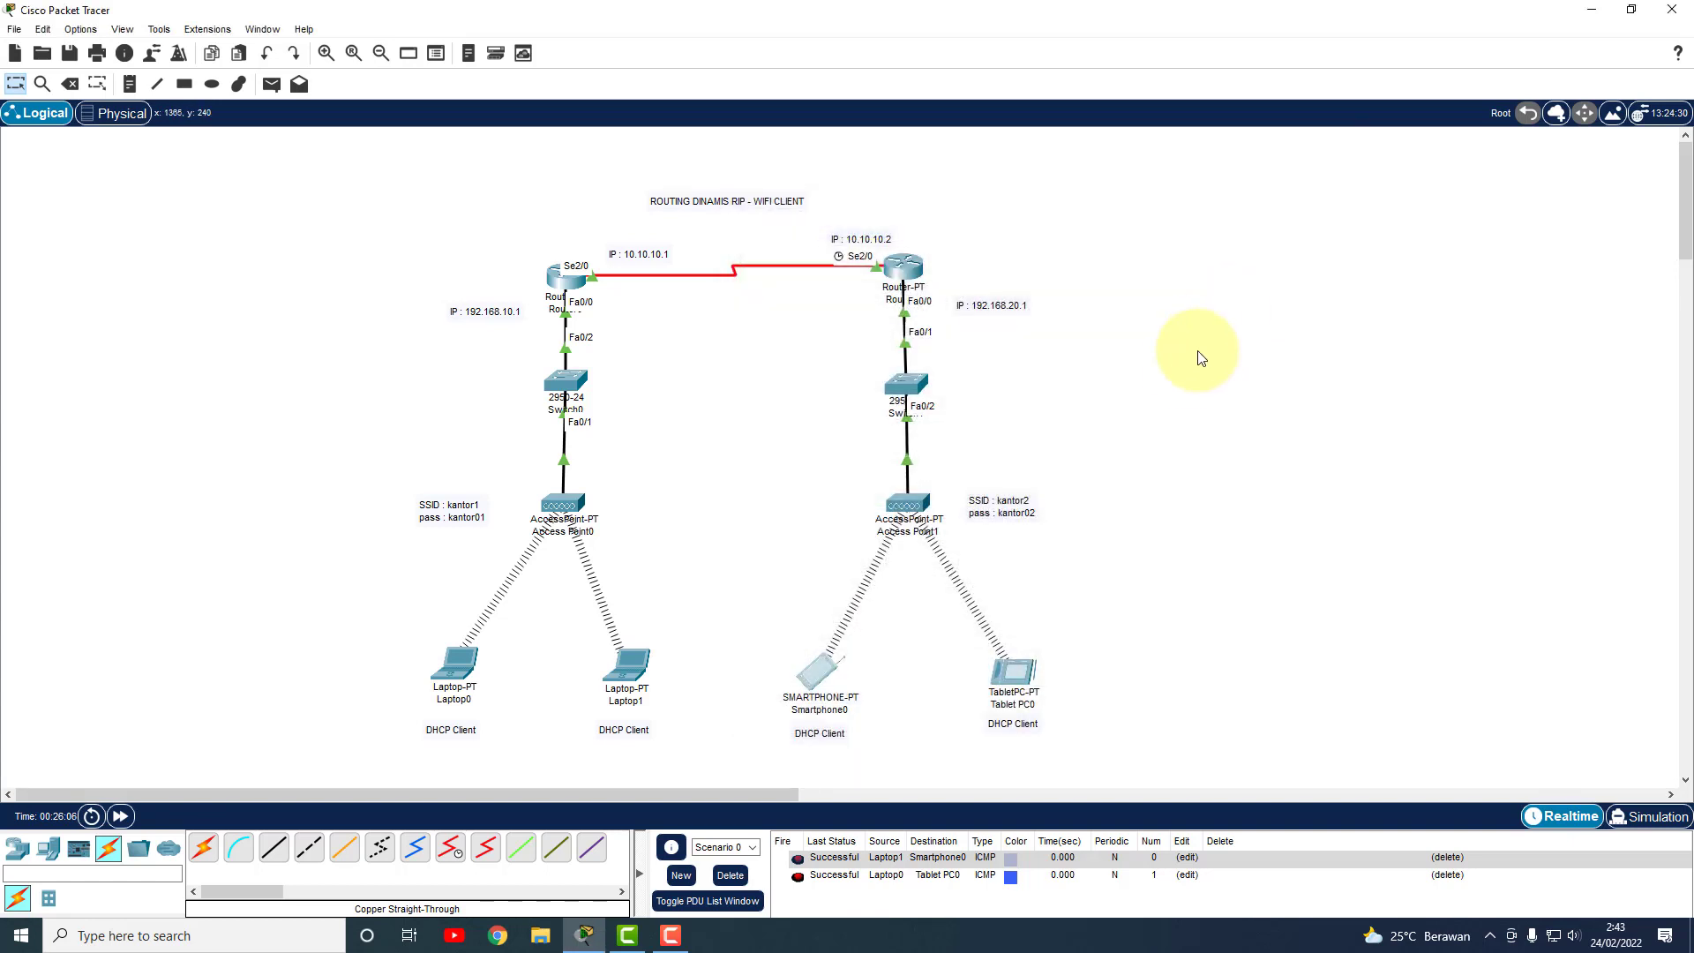
# Start Save As and browse to the TUTORIAL CISCO PACKET TRACER folder on DATA 1 (E:).
pyautogui.click(14, 30)
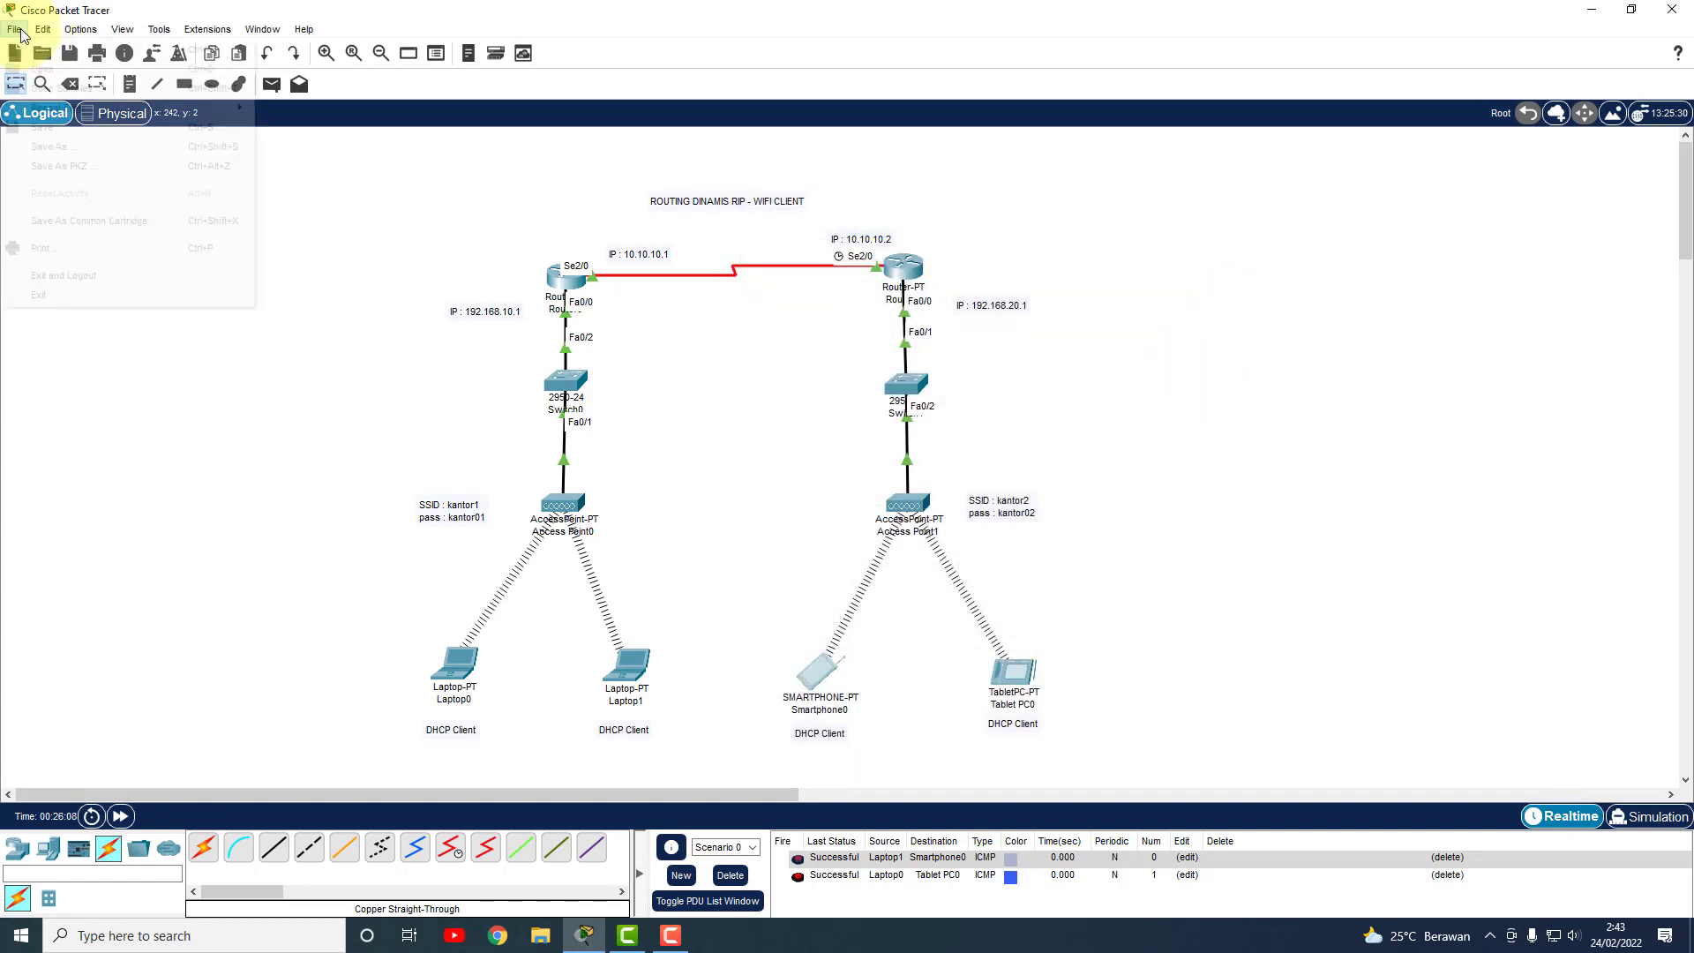
pyautogui.click(61, 146)
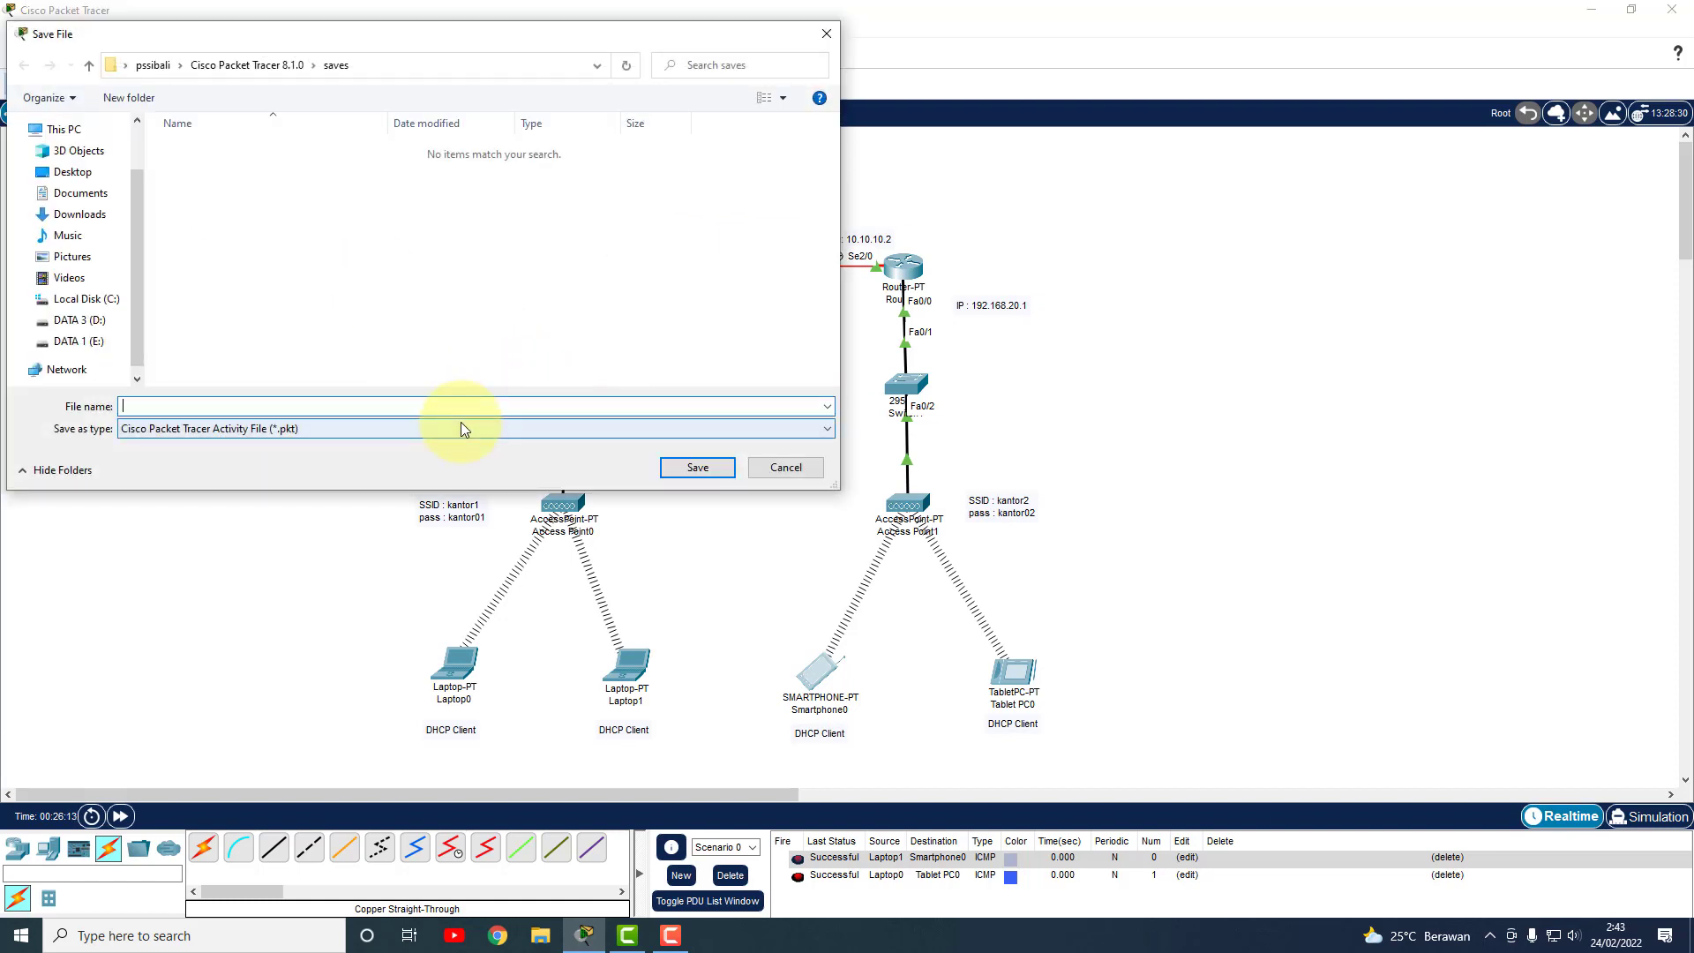
pyautogui.click(258, 67)
pyautogui.click(79, 341)
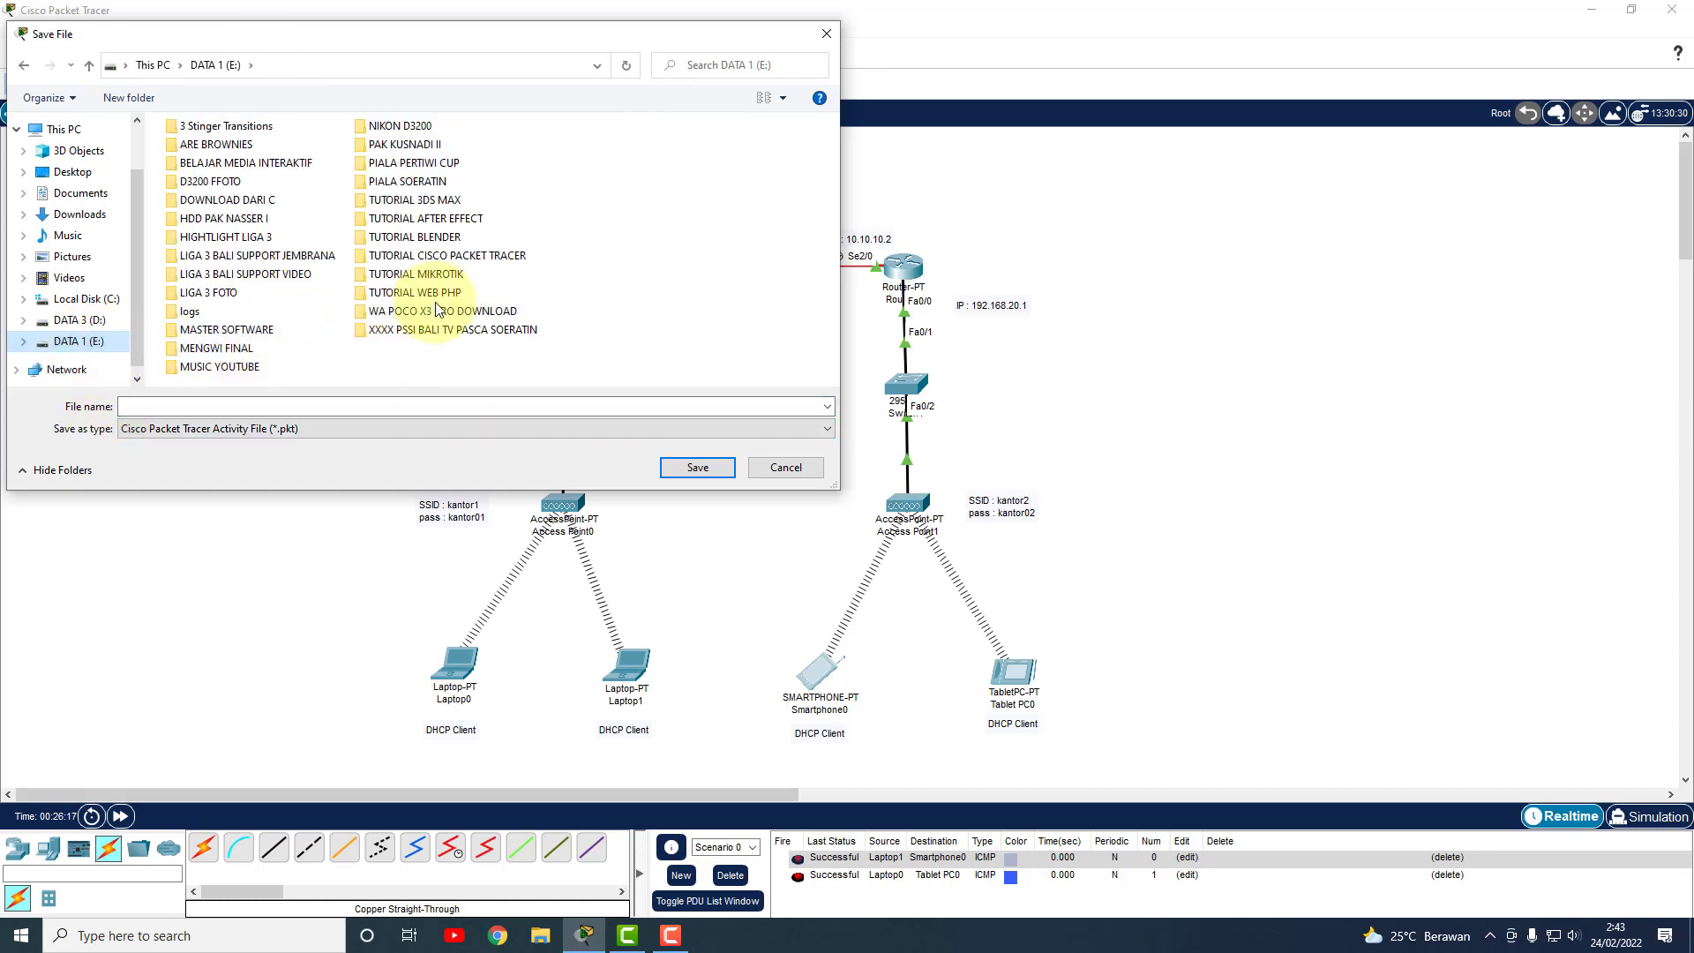
pyautogui.doubleClick(458, 257)
# Name the file 'Routing Dinamis Client Wifi' and save it.
pyautogui.click(237, 408)
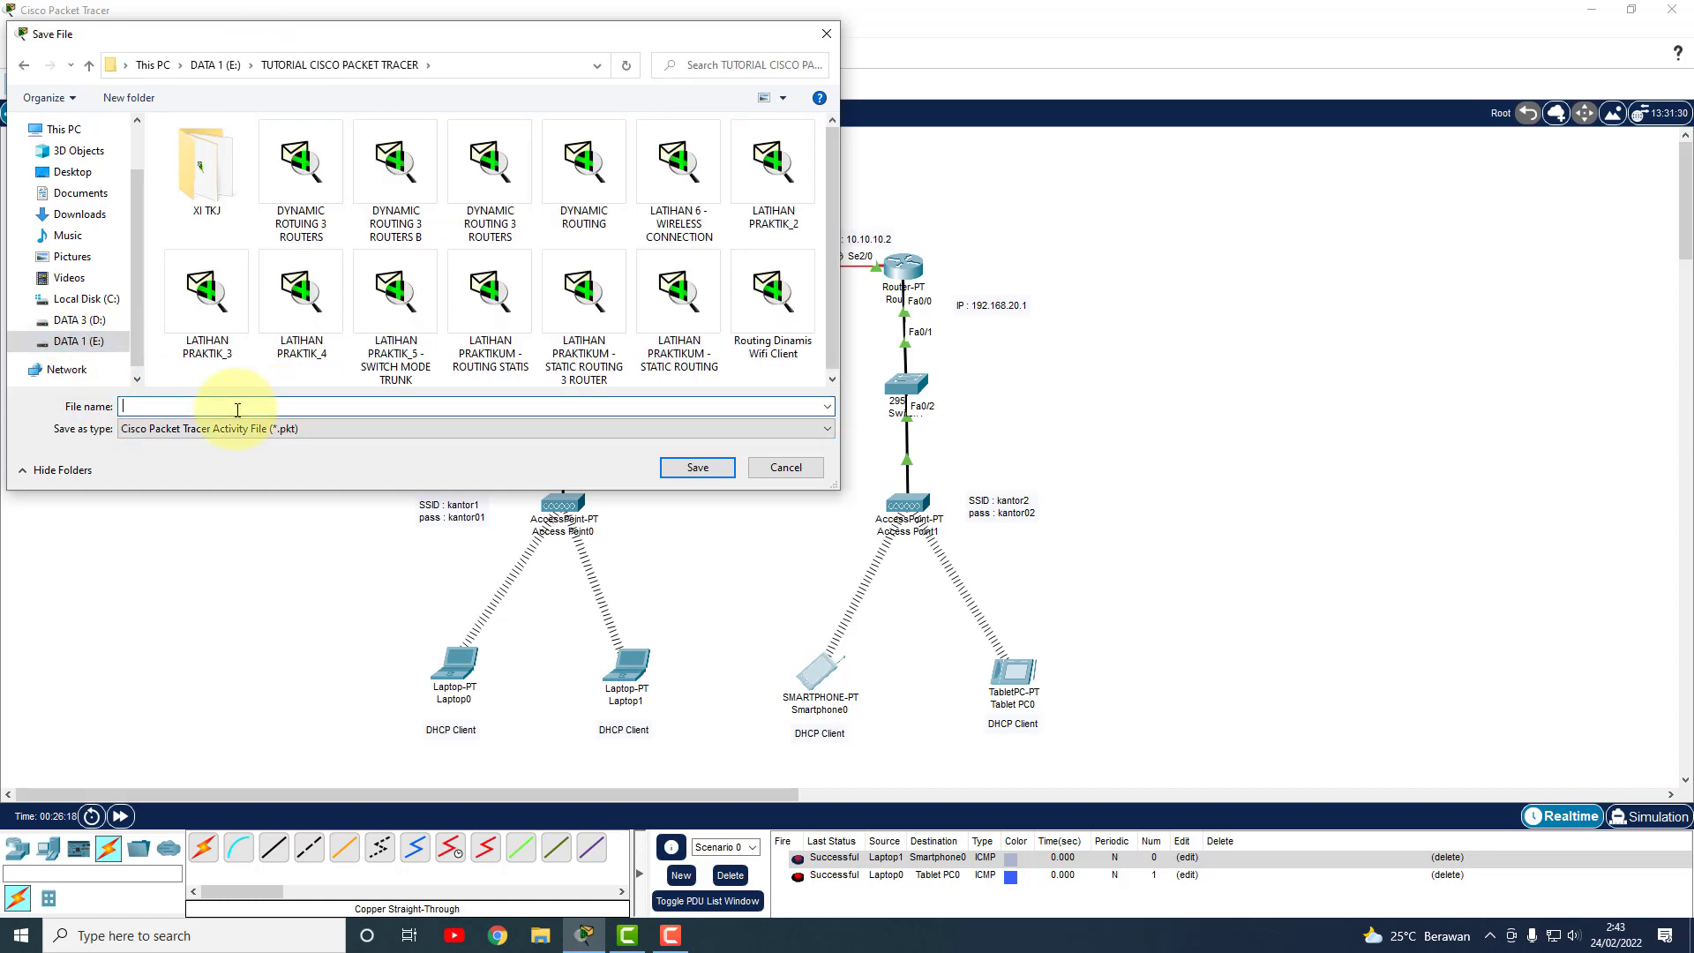
pyautogui.write('ROute')
pyautogui.press('BackSpace')
pyautogui.press('BackSpace')
pyautogui.press('BackSpace')
pyautogui.press('BackSpace')
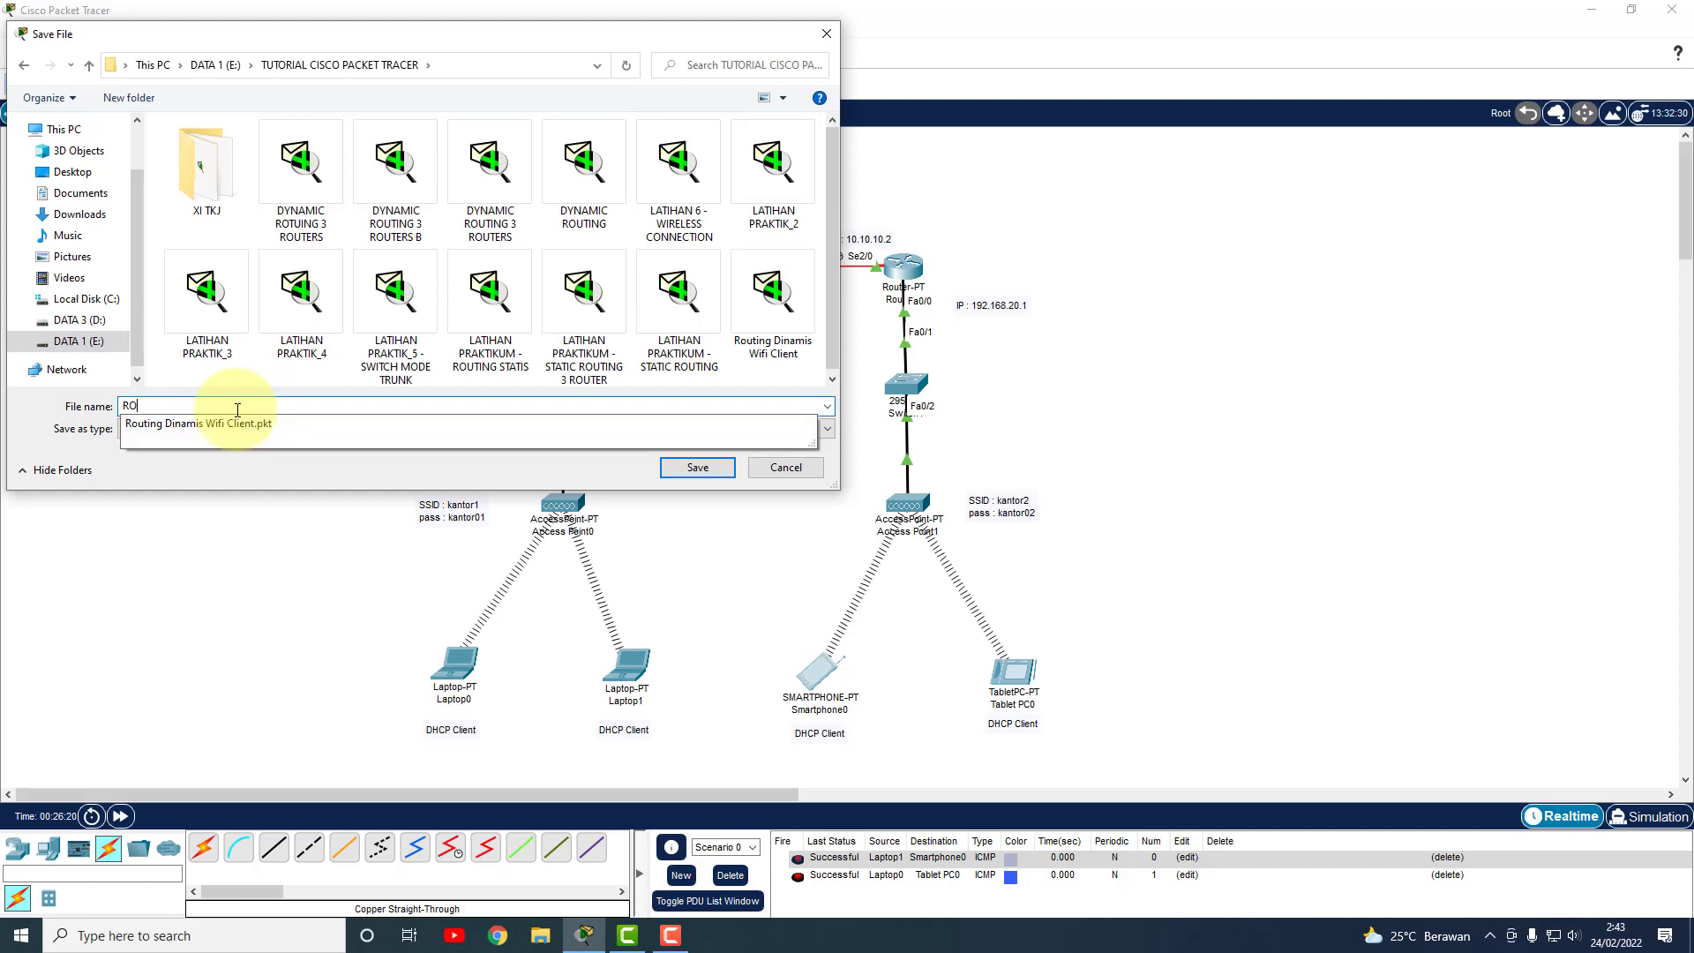
pyautogui.write('out')
pyautogui.write('ing Din')
pyautogui.write('m')
pyautogui.press('BackSpace')
pyautogui.write('m')
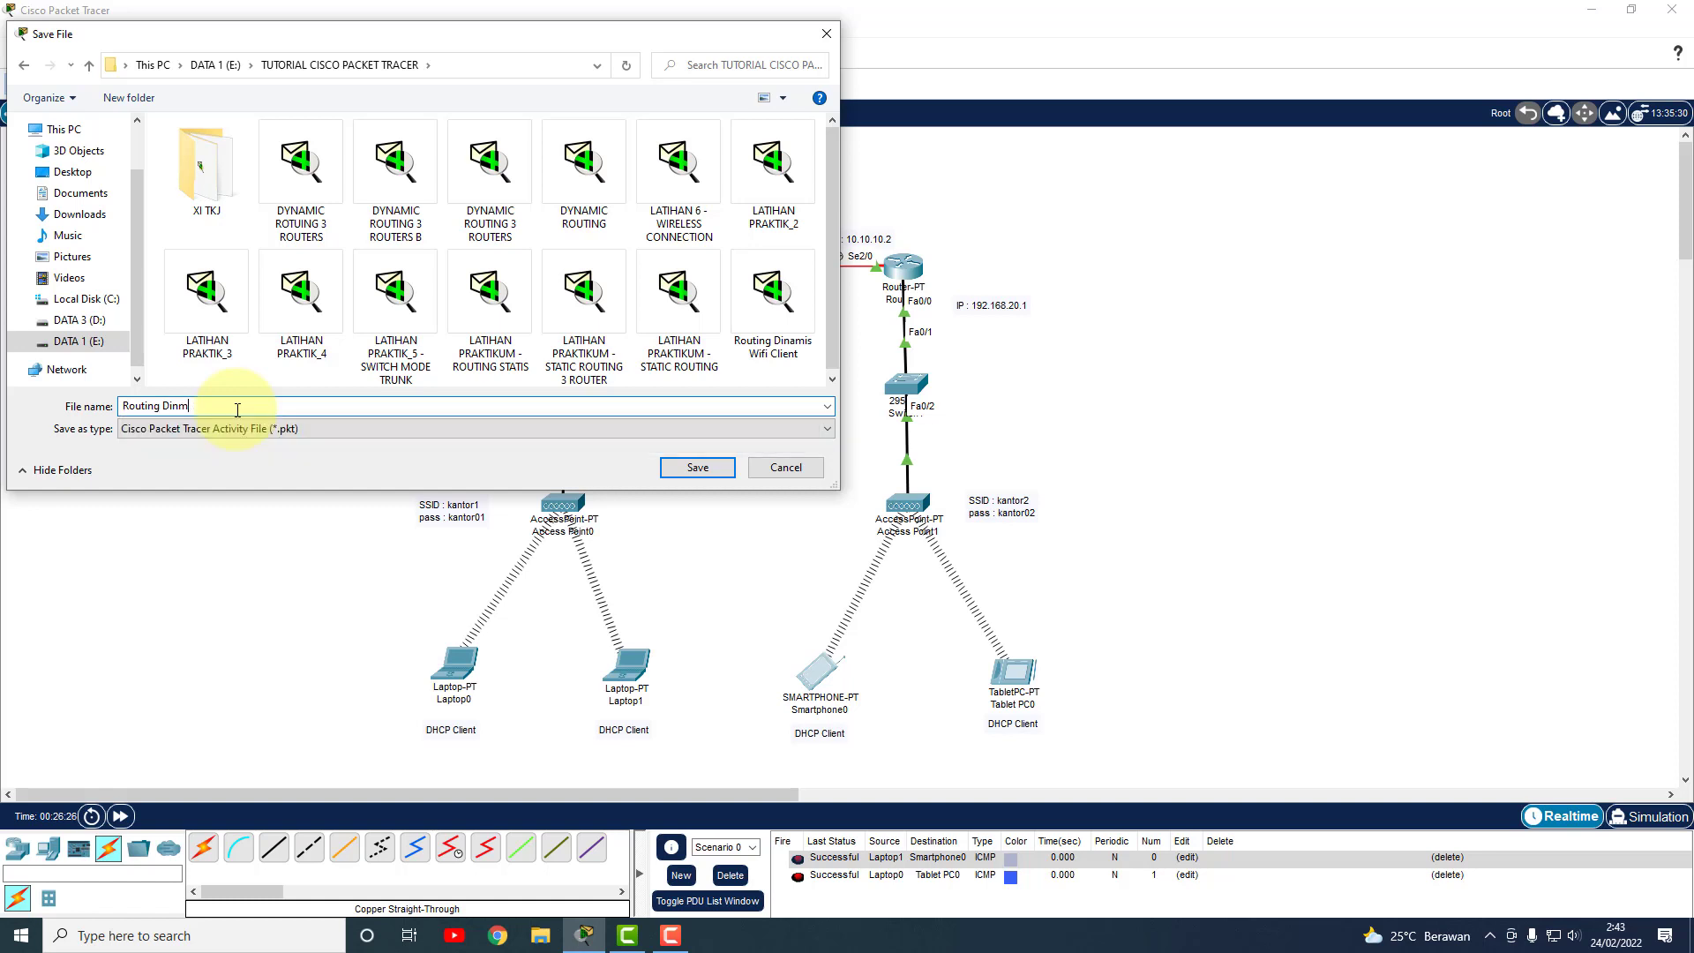
pyautogui.press('BackSpace')
pyautogui.write('amis ')
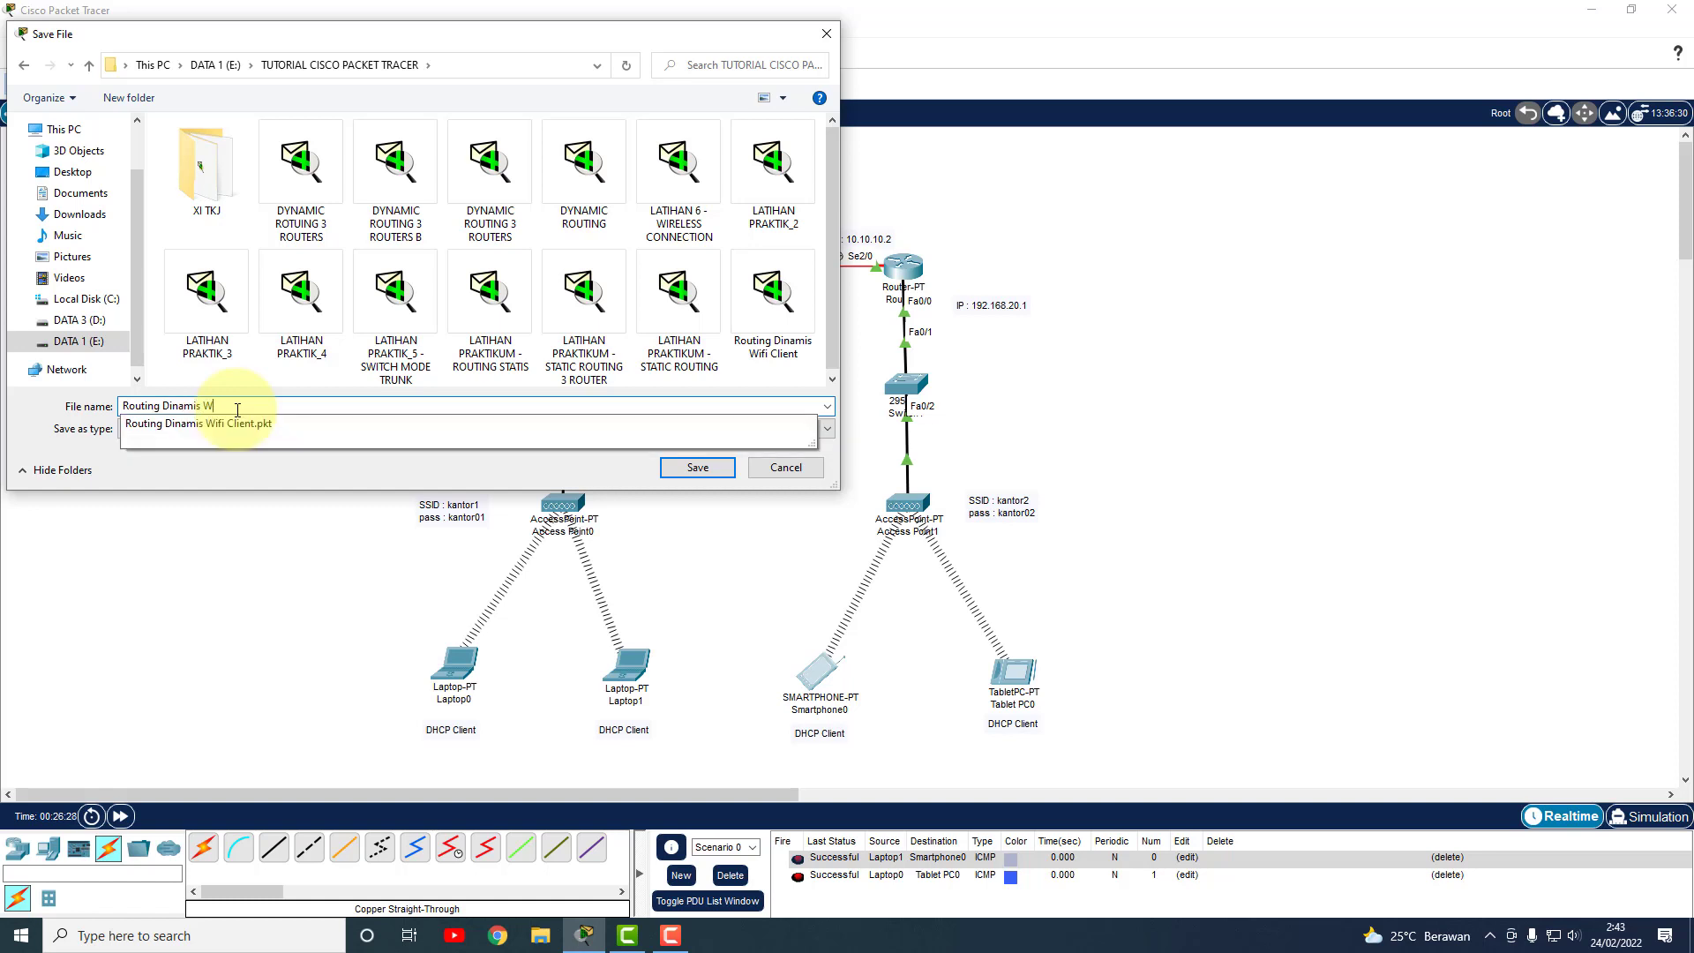
pyautogui.write('Client Wifi')
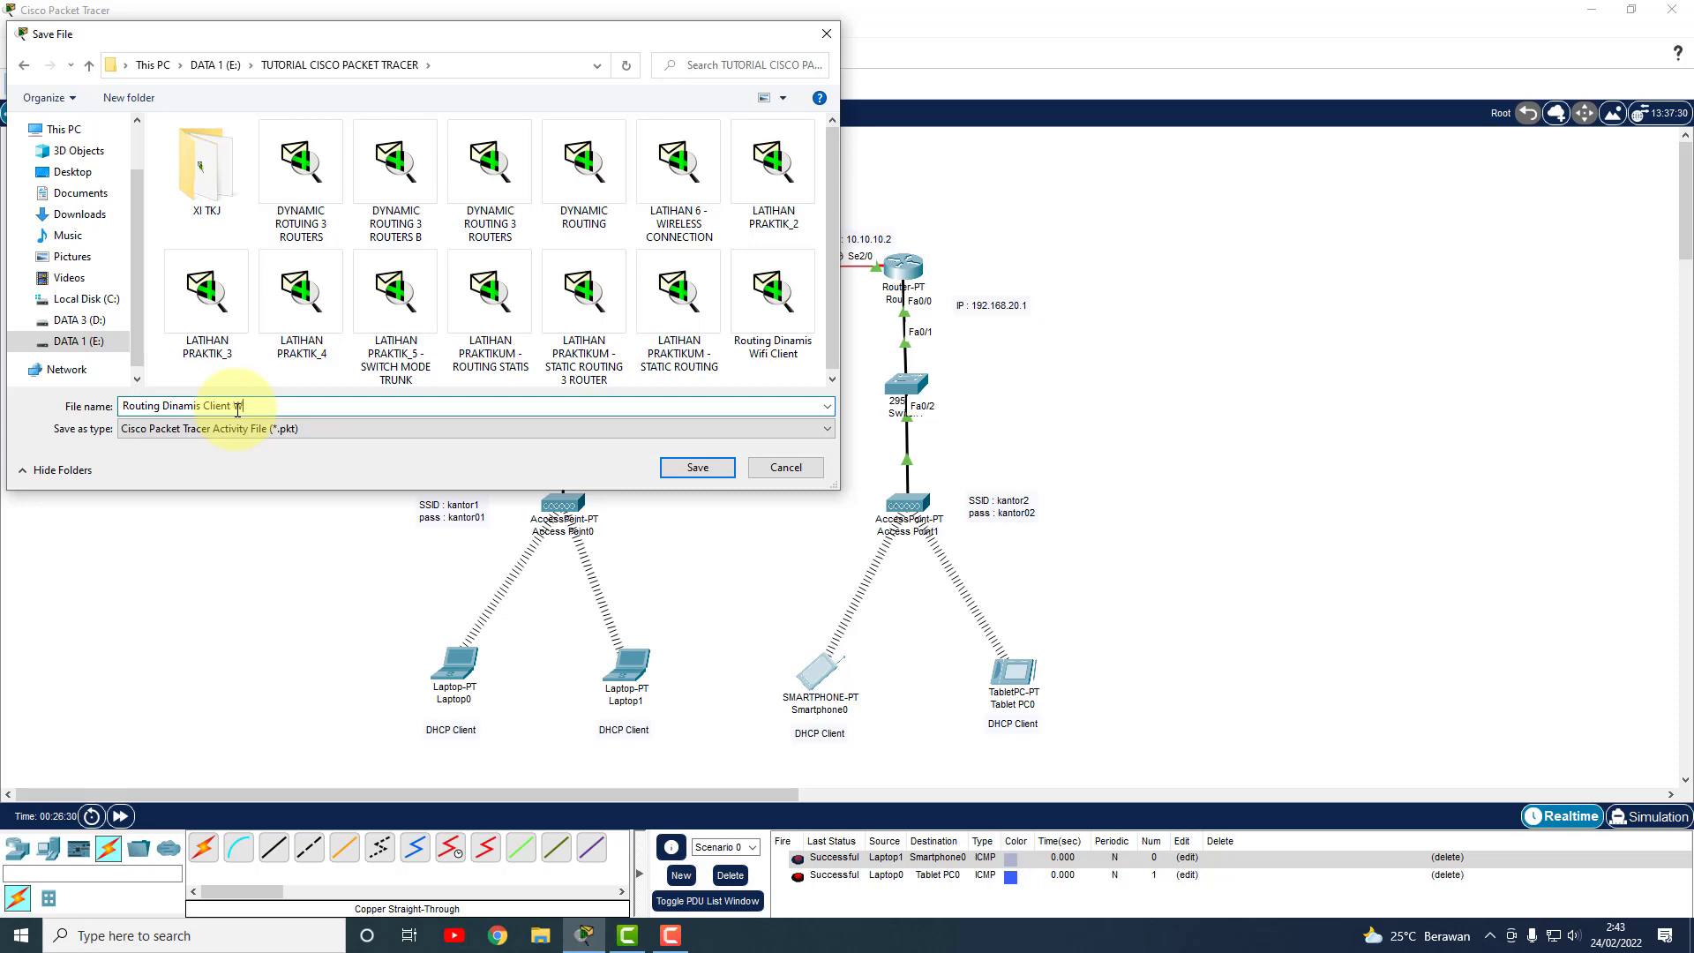
pyautogui.click(702, 468)
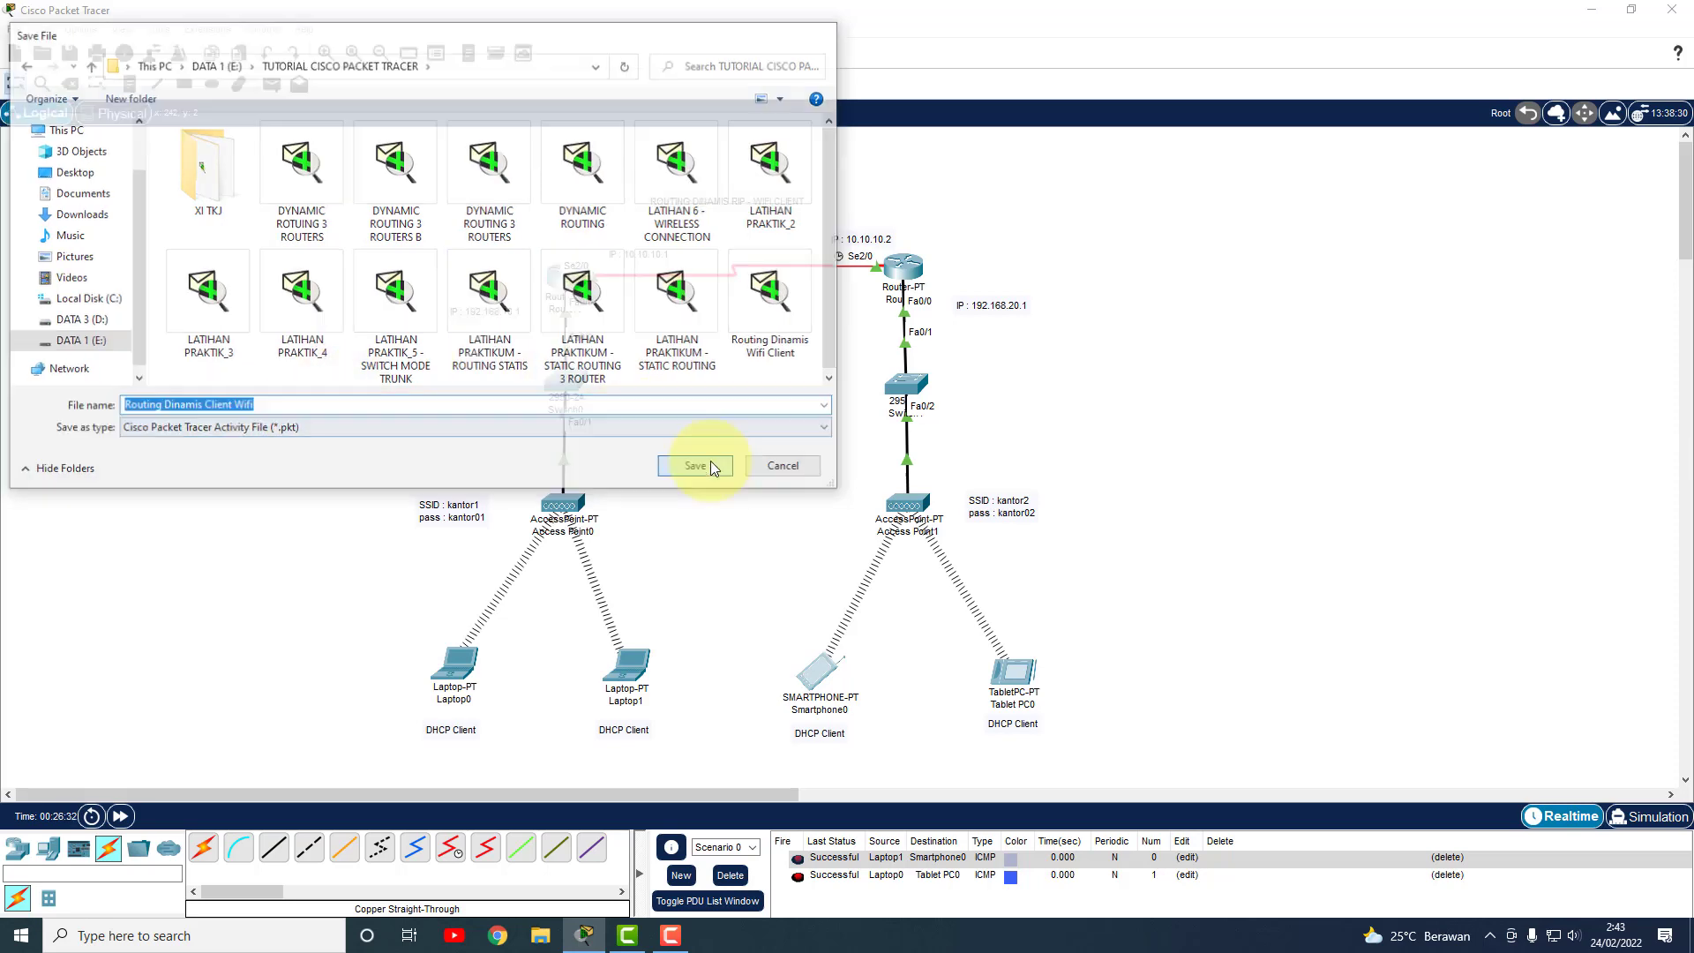